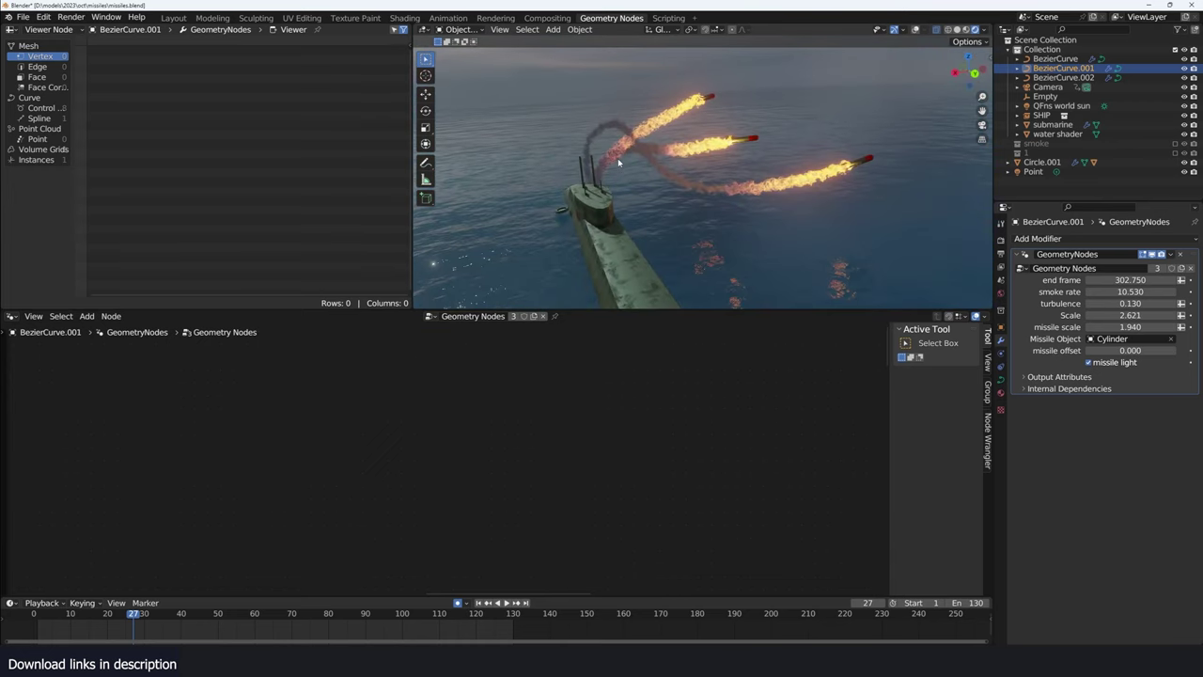
Delete BezierCurve.001 and BezierCurve.002, leaving one missile flight, and check the playback
left_click(916, 29)
middle_click_drag(697, 170, 635, 184)
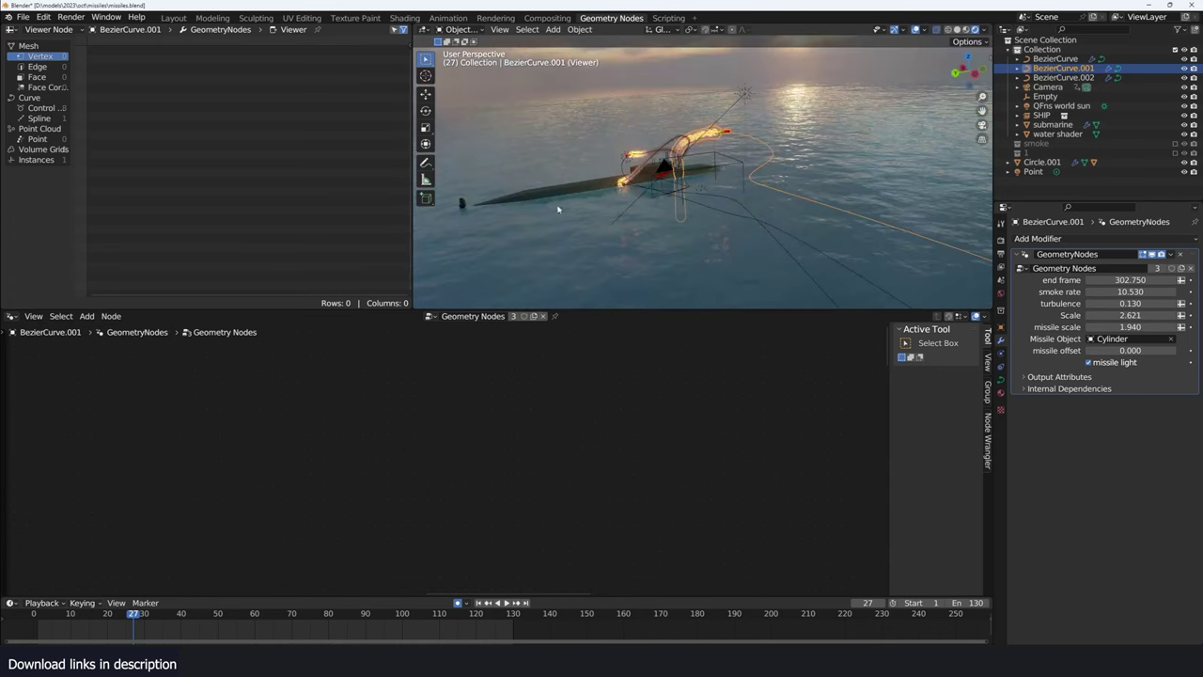
key("Delete")
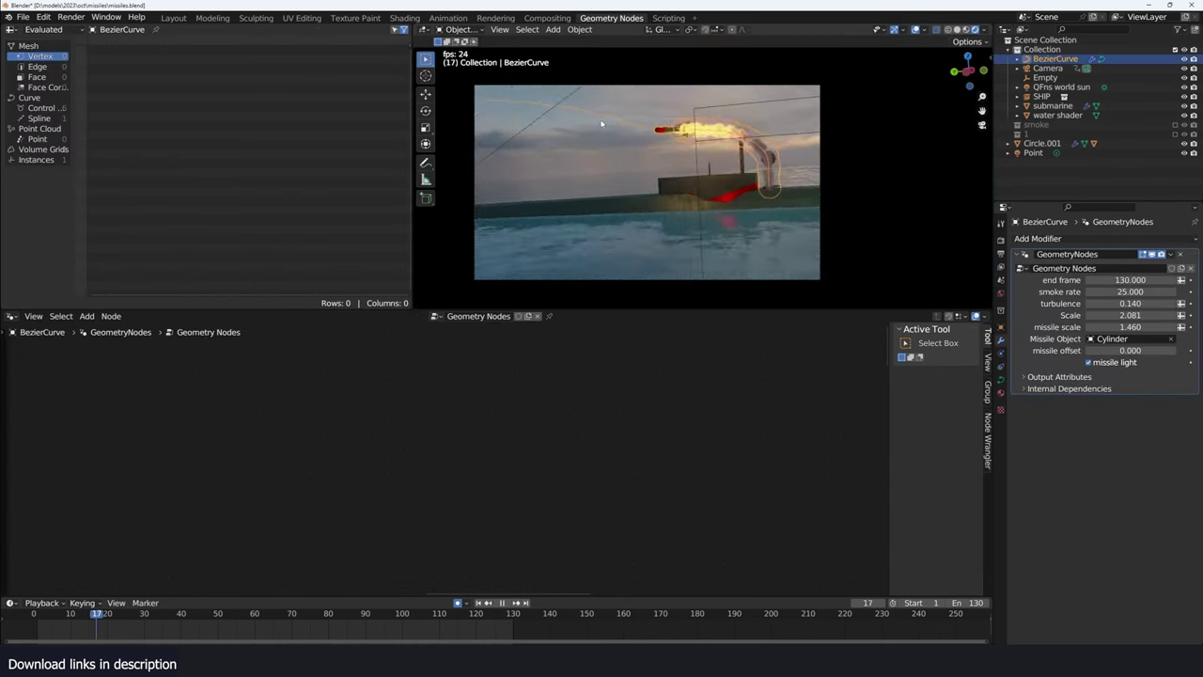
key("space")
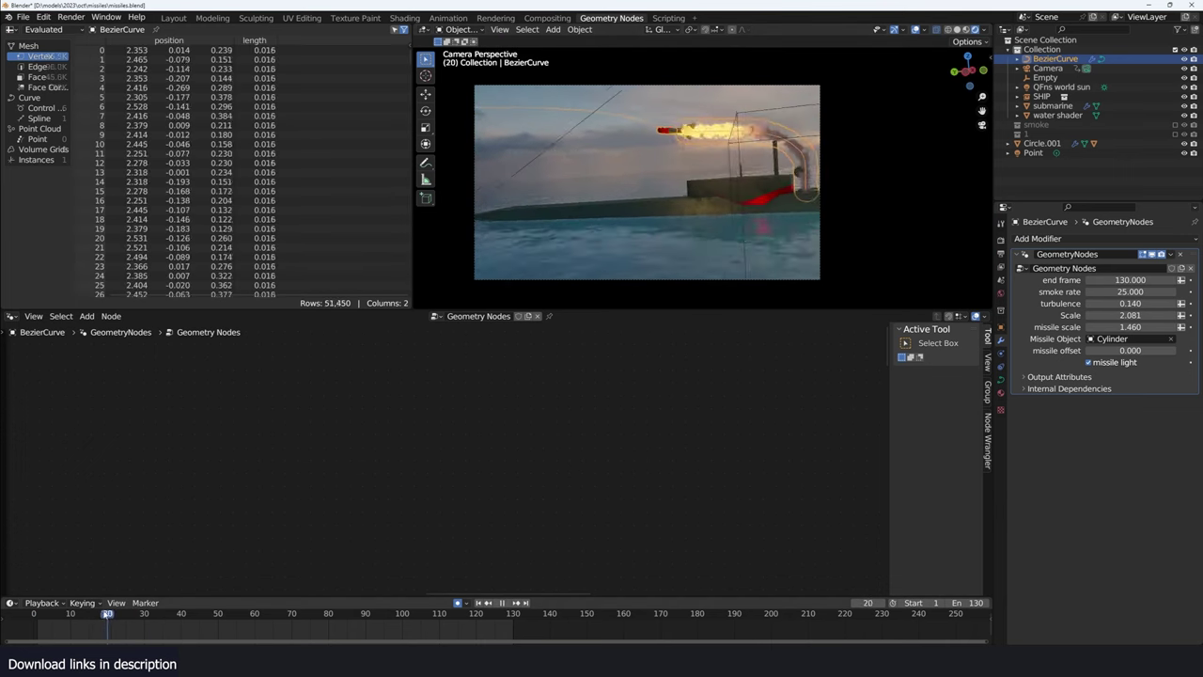
Duplicate the missile curve, then move and rotate the copy's end points
key("shift+d")
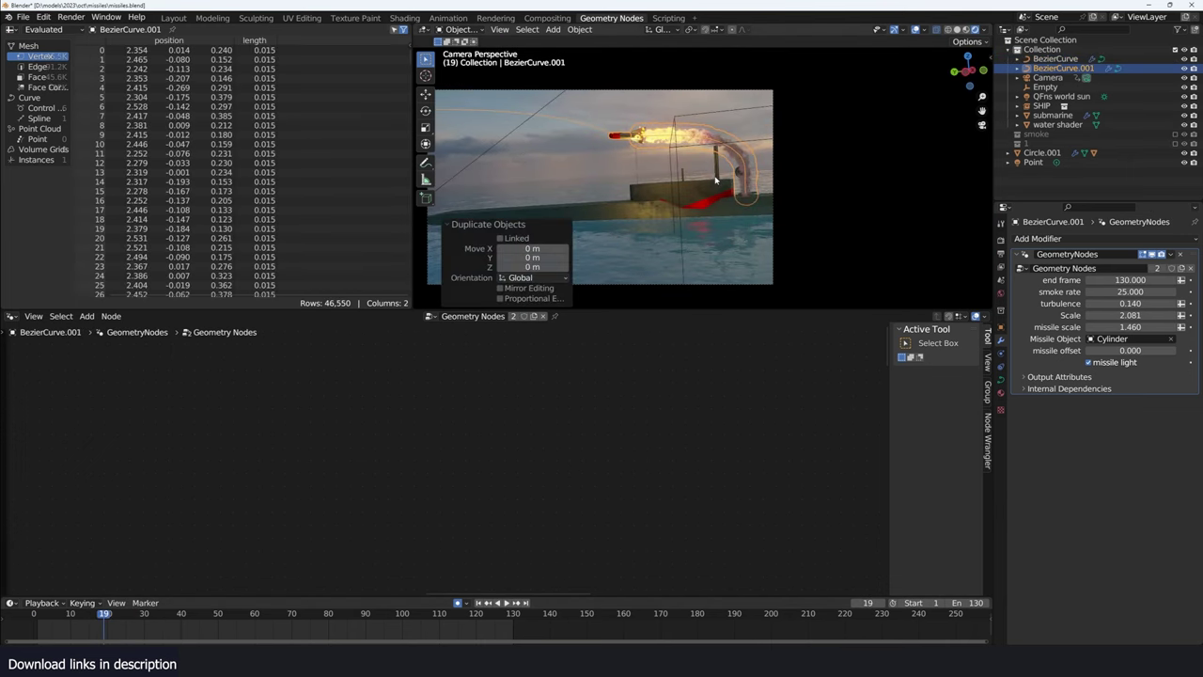
key("Tab")
key("g")
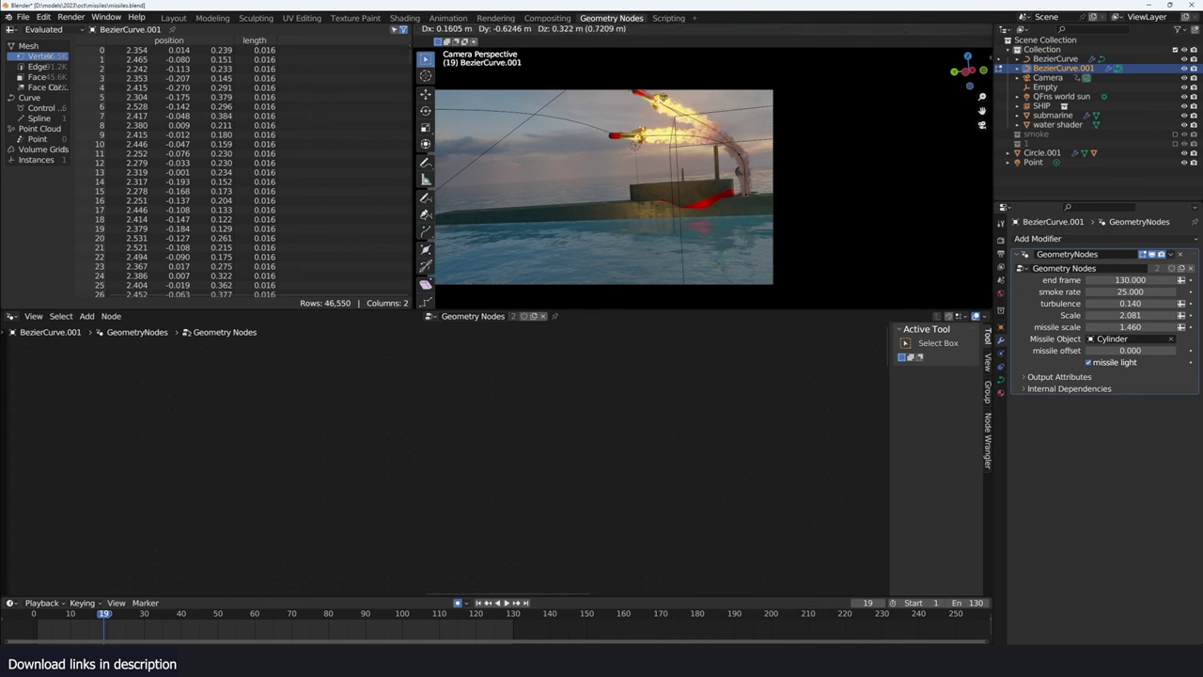
left_click(743, 94)
key("g")
left_click(779, 147)
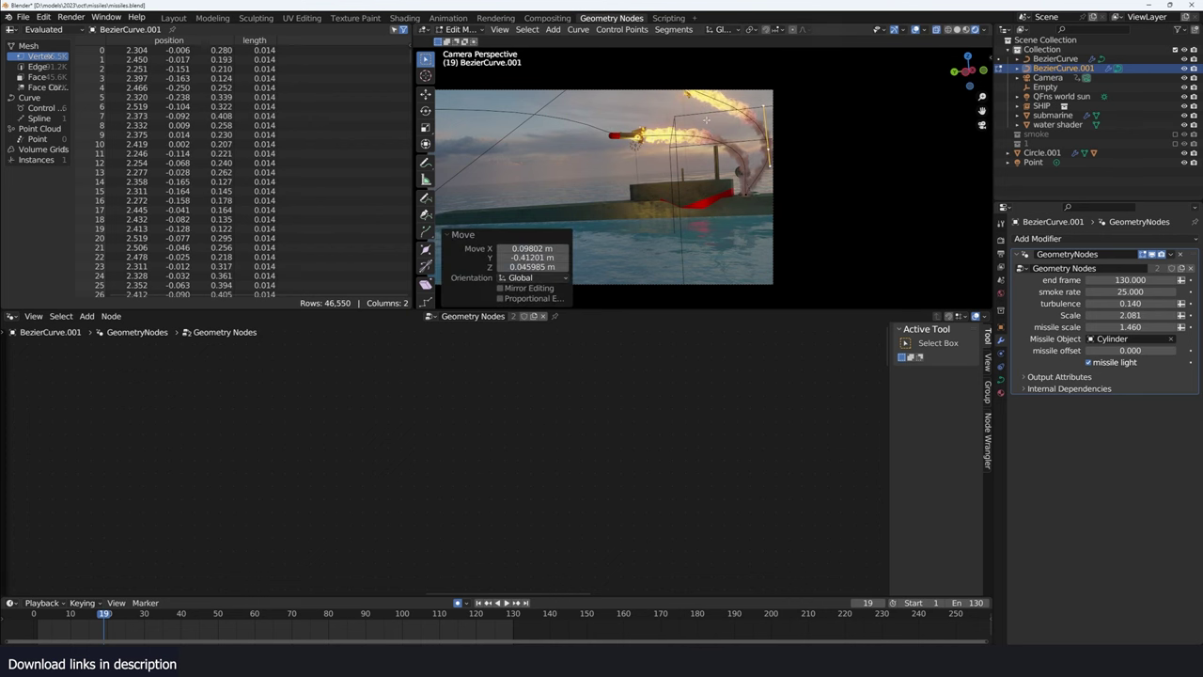
middle_click_drag(779, 147, 821, 161, "shift")
key("r")
left_click(801, 101)
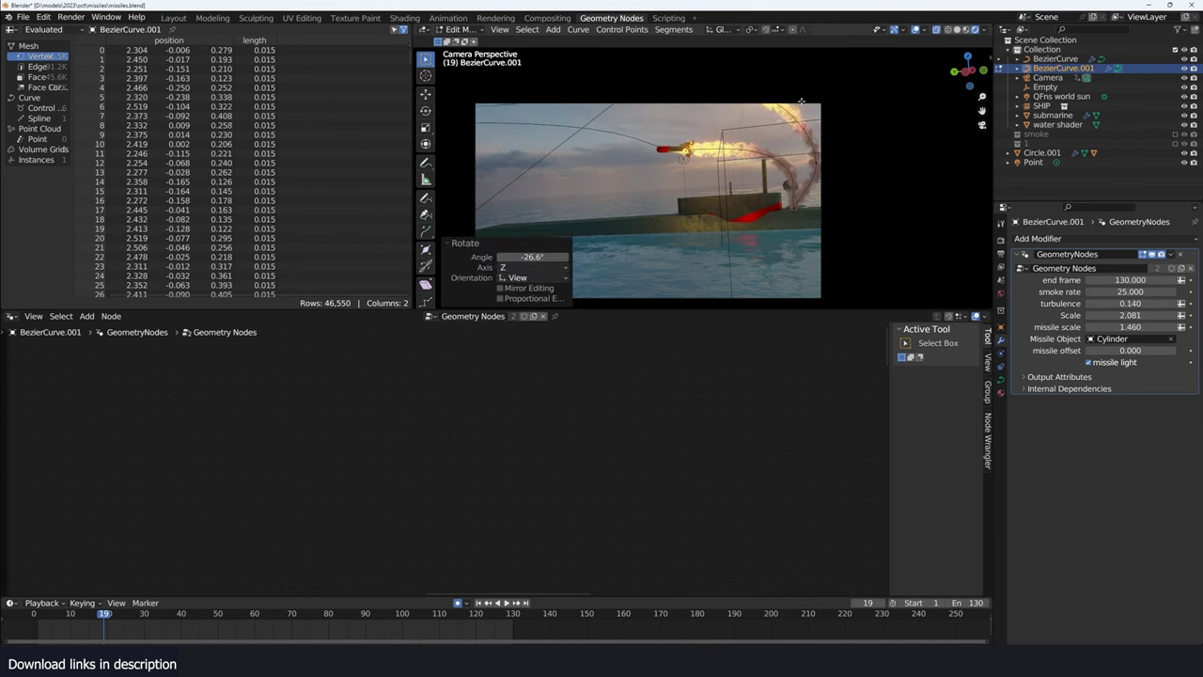
Reposition the copy's end point again and play back to frame 67 to check it
key("Left")
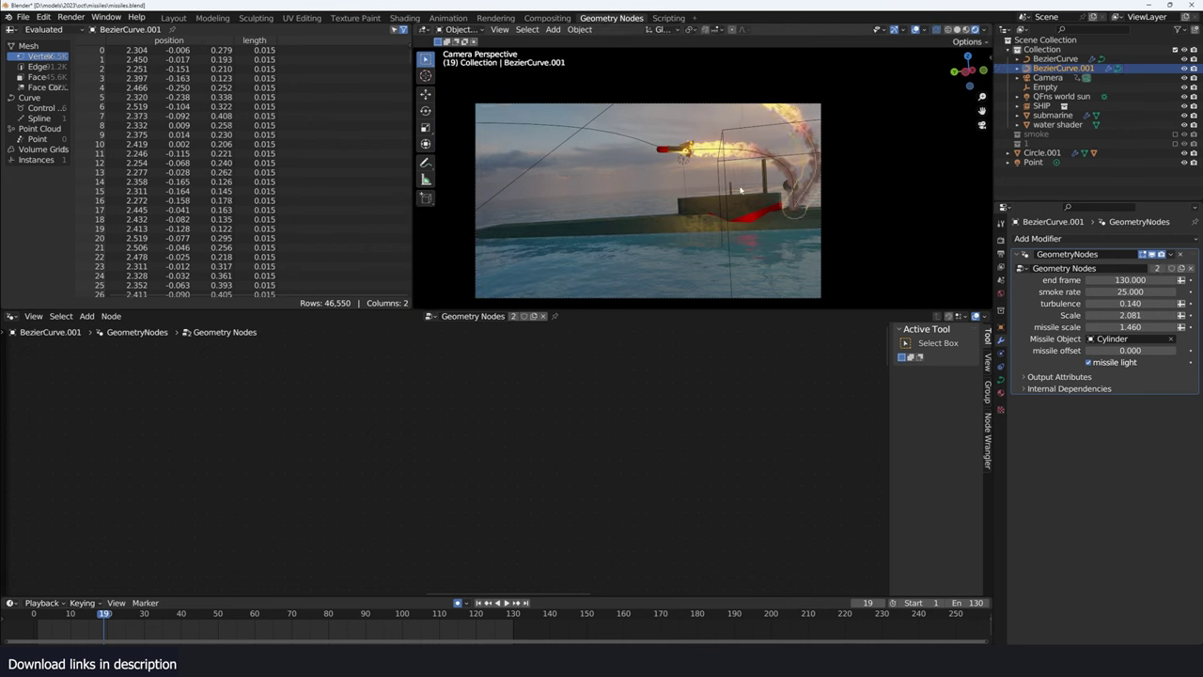
key("g")
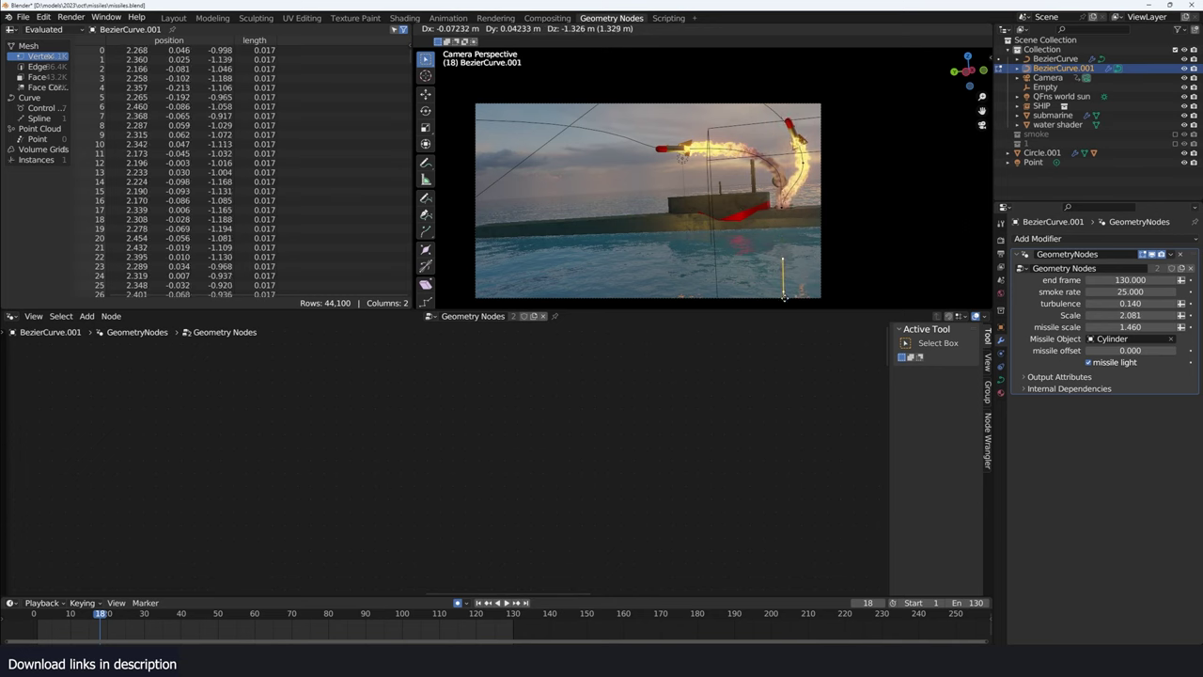
left_click(783, 285)
key("Tab")
key("shift+Left")
key("space")
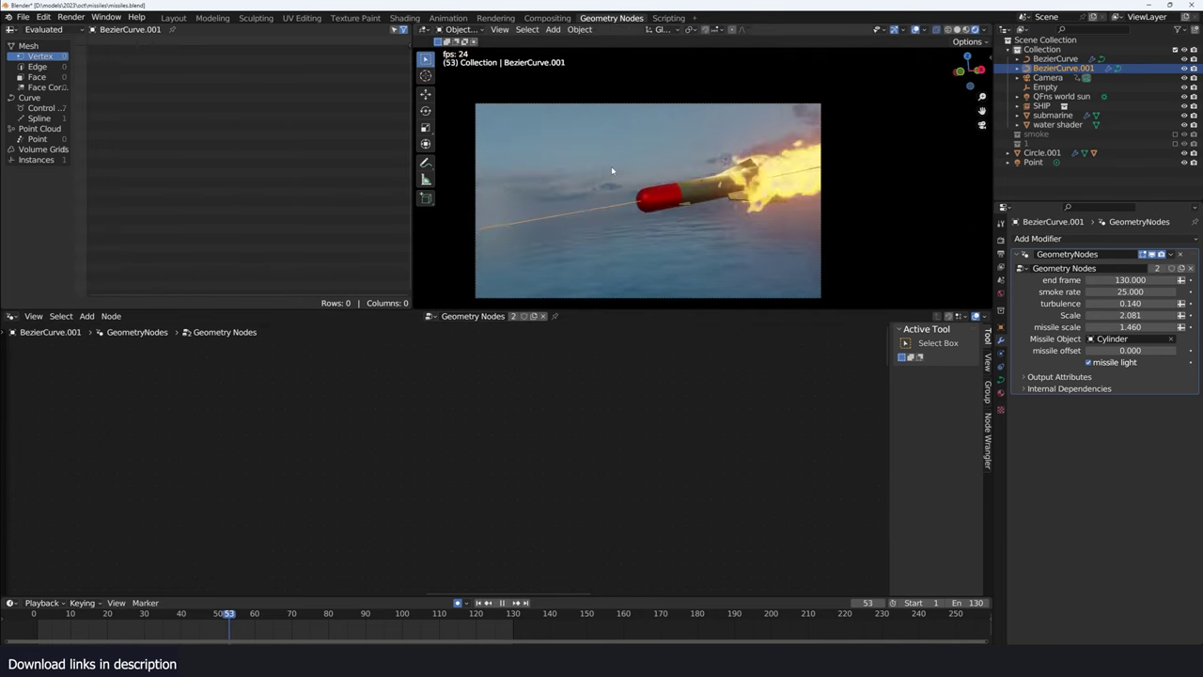
key("space")
Duplicate the curve points into a second missile path placed beside the first
key("Tab")
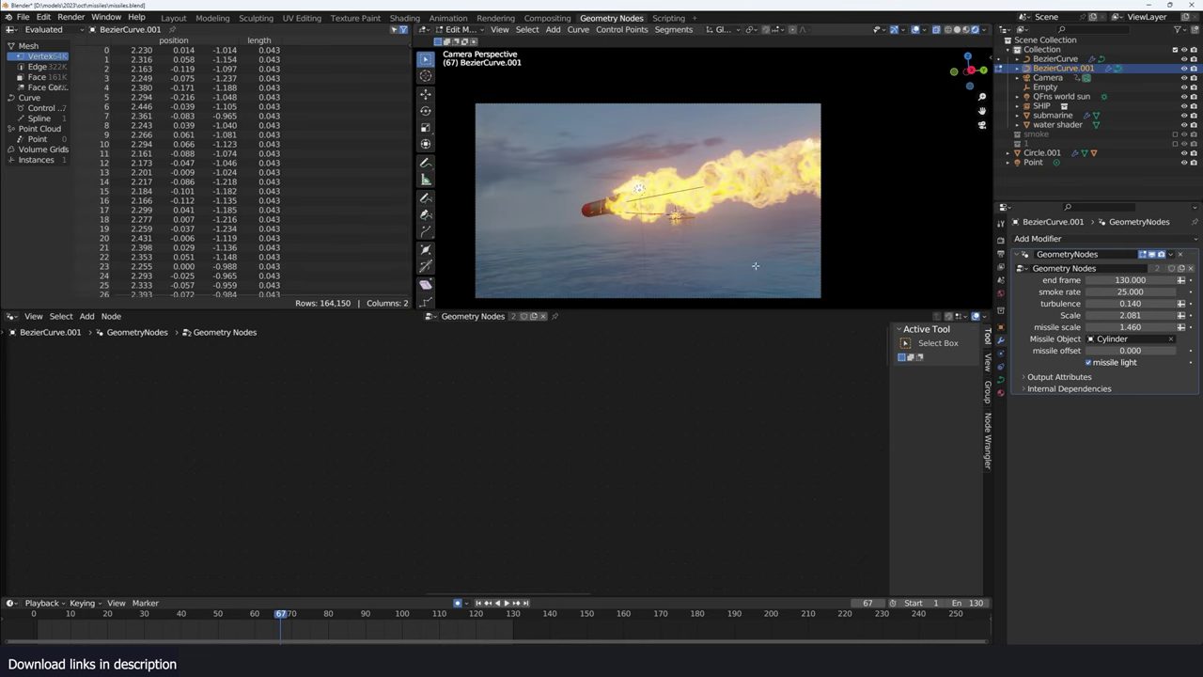
key("g")
left_click(707, 227)
key("shift+d")
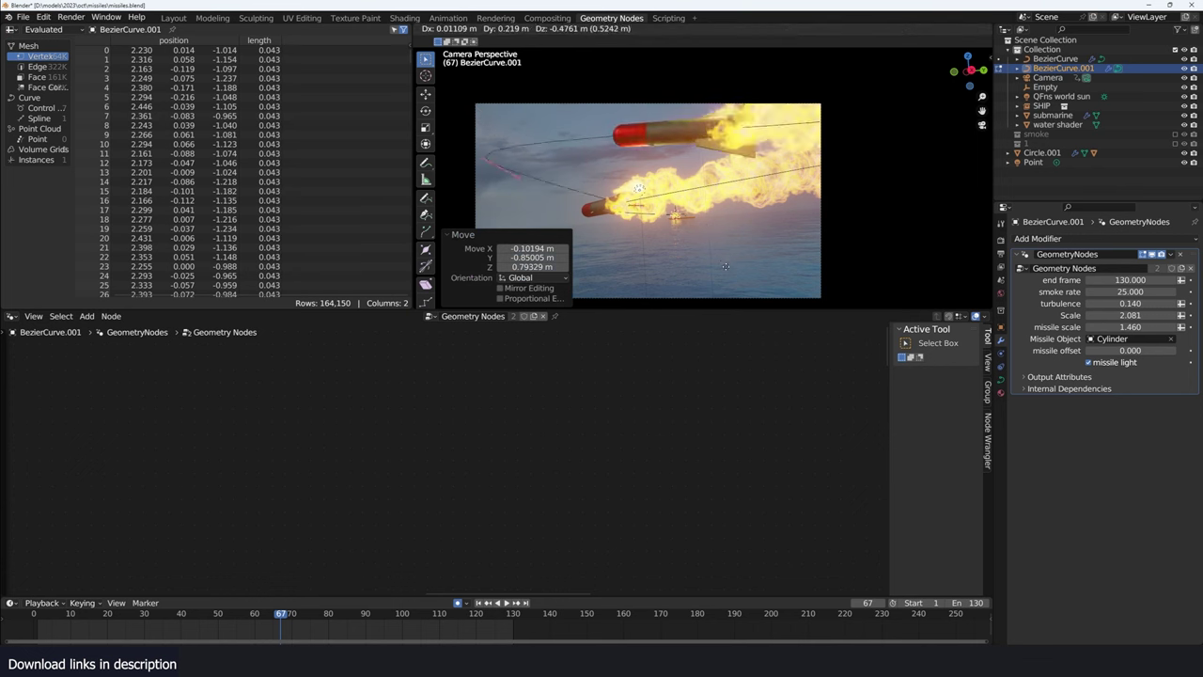
left_click(738, 284)
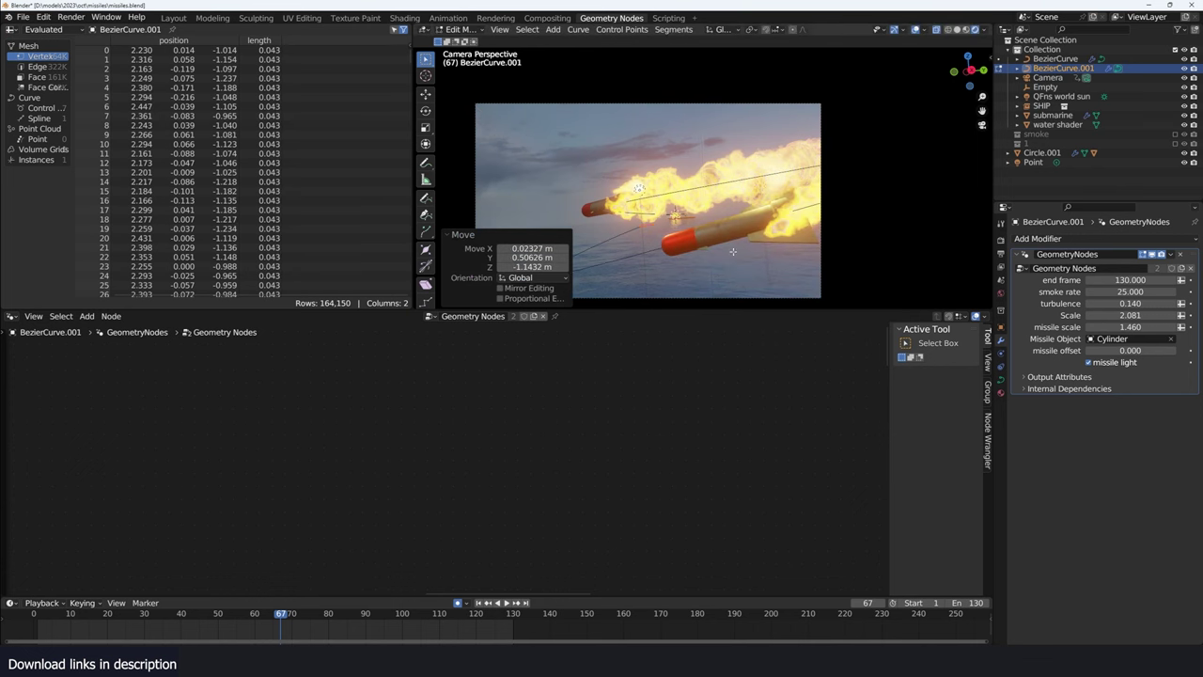
key("Tab")
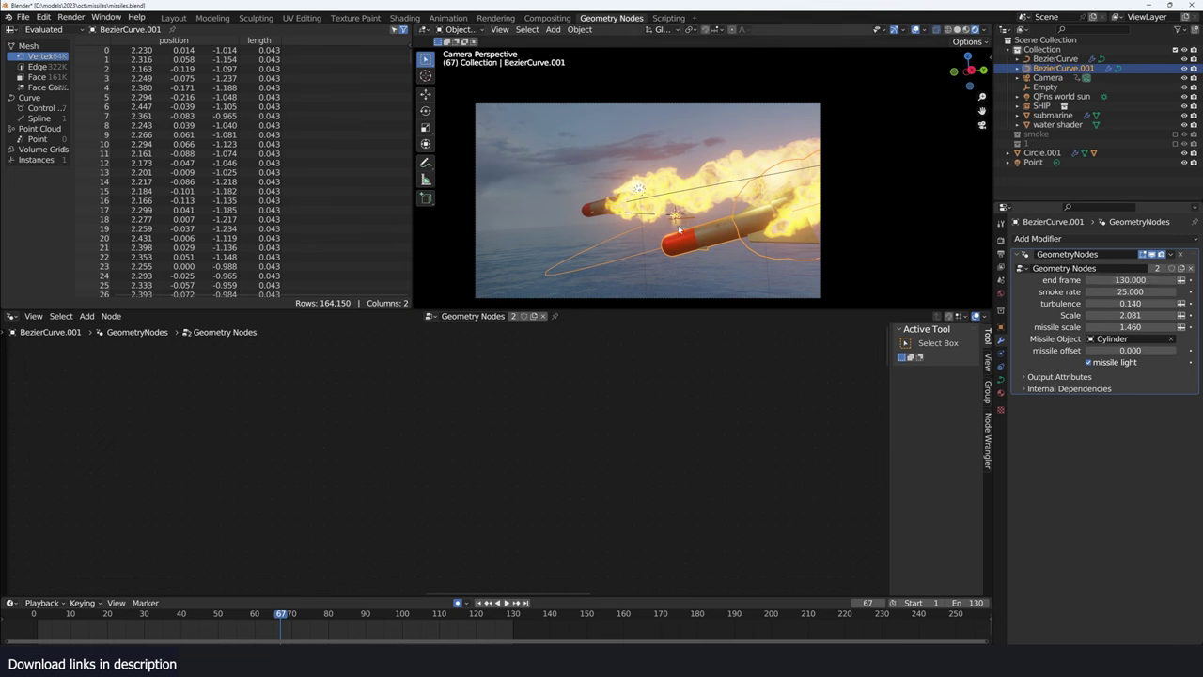
key("KP_0")
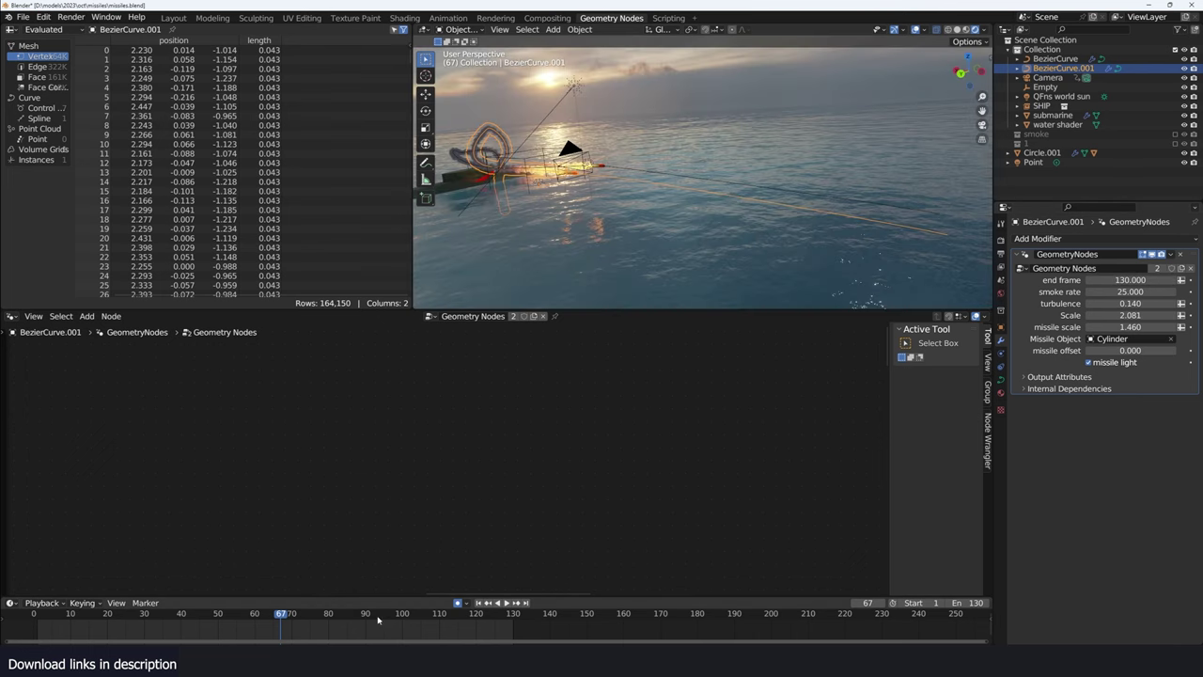
At frame 100, lower the missiles' end frame value to 101.94
left_click_drag(398, 622, 404, 627)
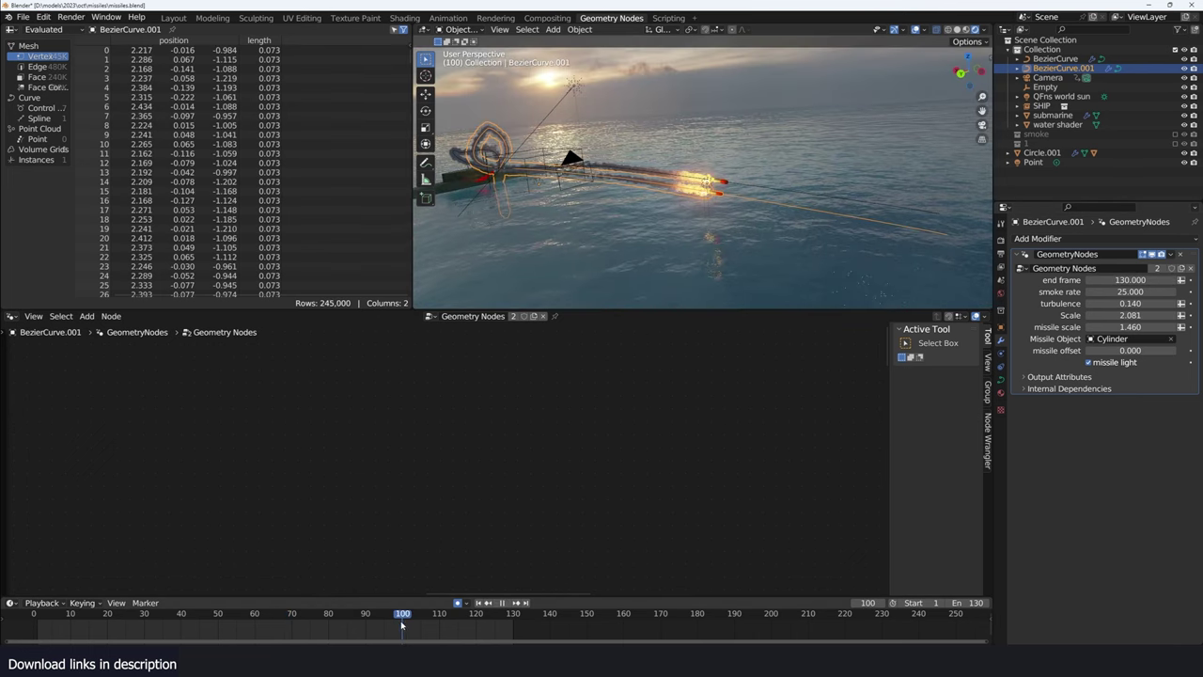
scroll(754, 255, "down", 2)
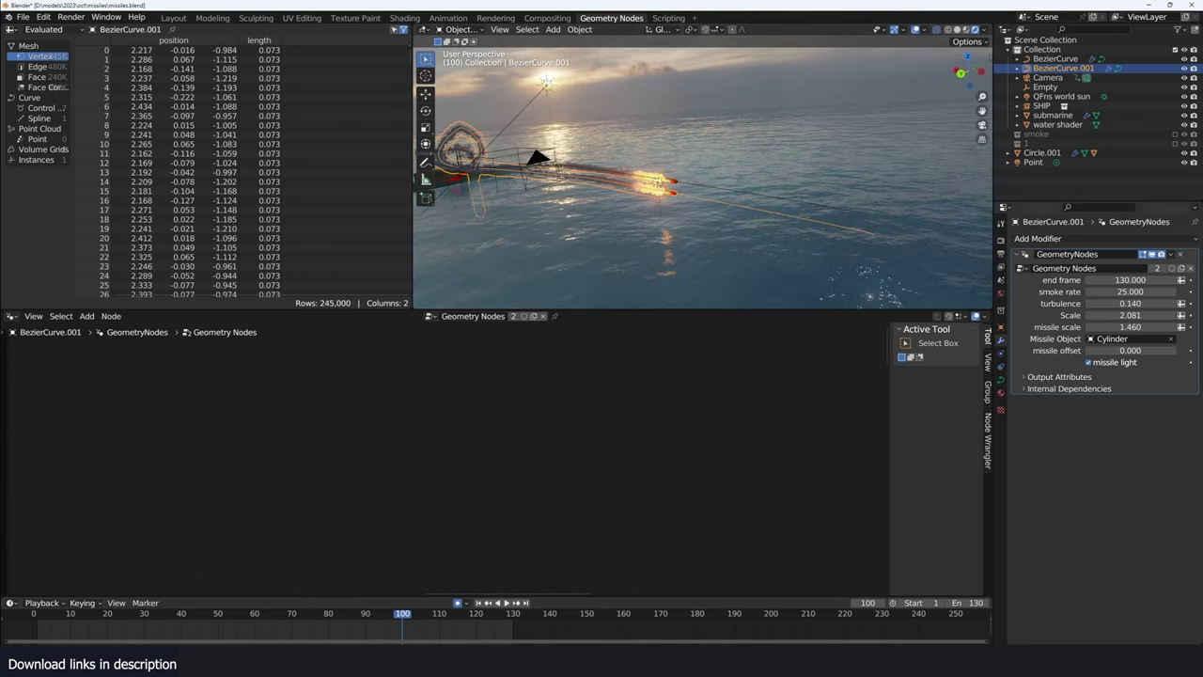
mouse_move(1131, 279)
left_mouse_down()
mouse_move(1104, 279)
mouse_move(1128, 279)
left_mouse_up()
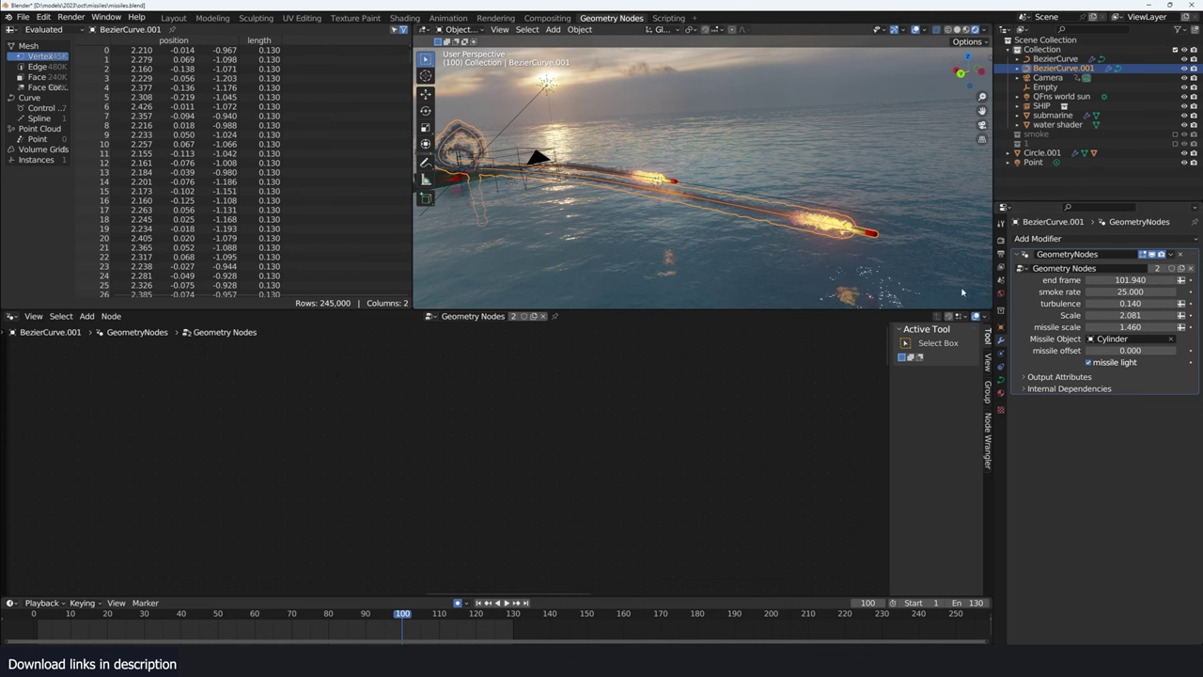
Preview the smoke trails through the camera with overlays hidden
key("KP_0")
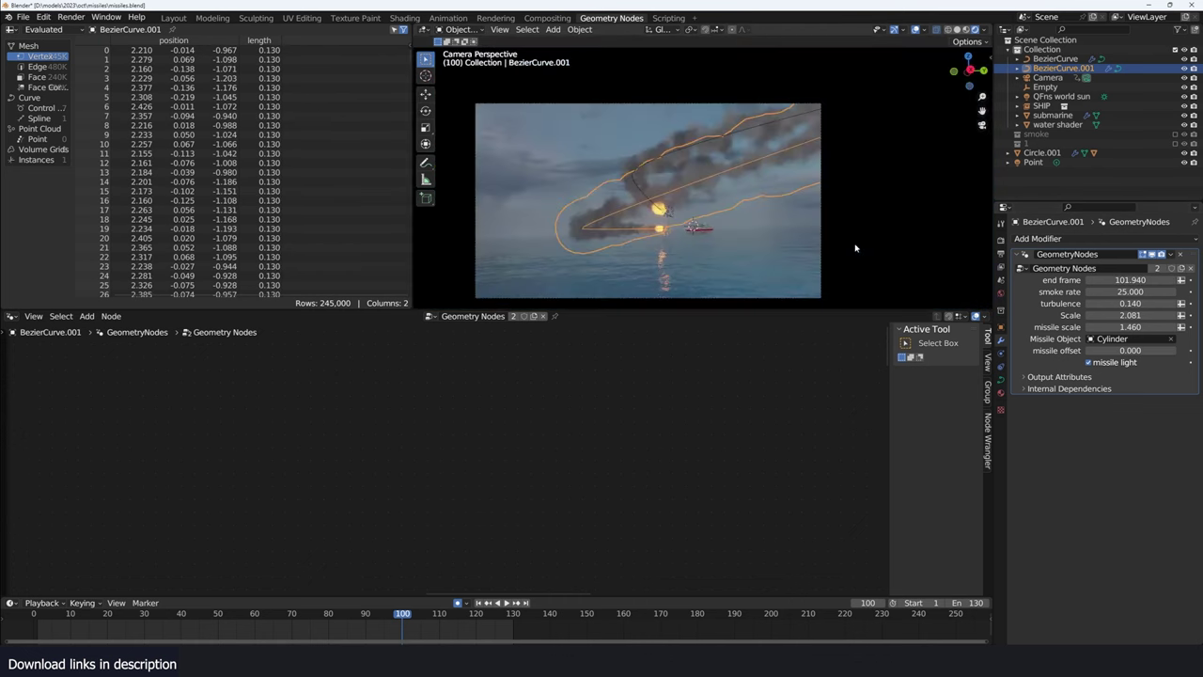
left_click(915, 29)
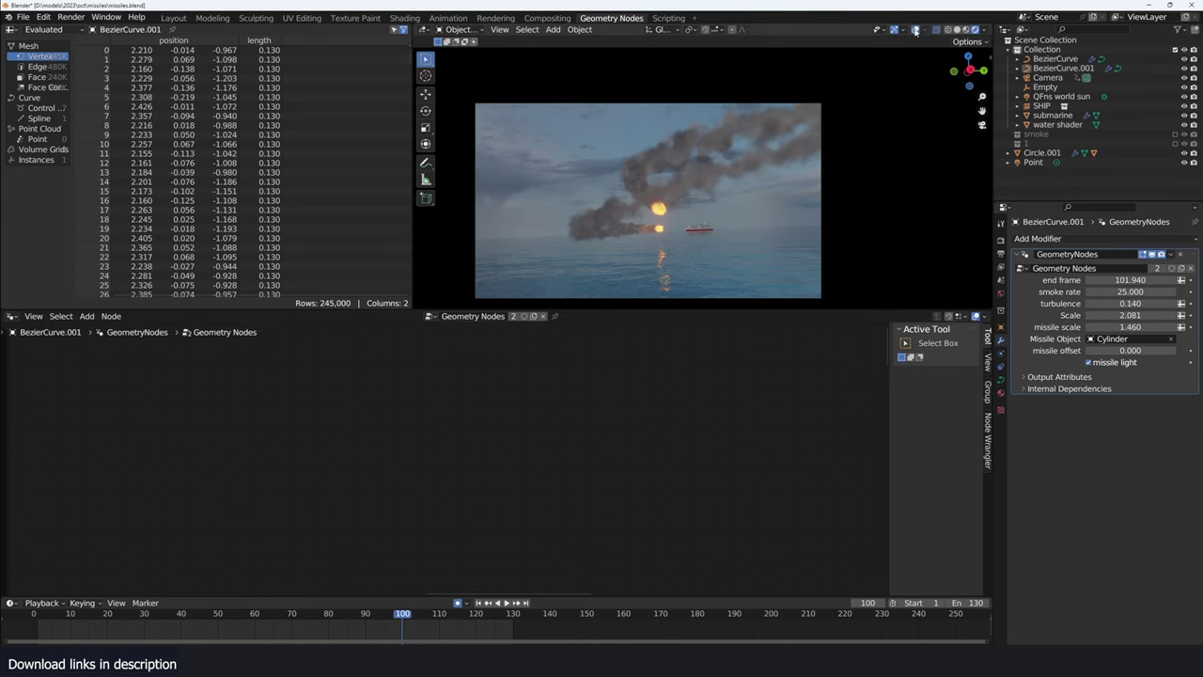
key("space")
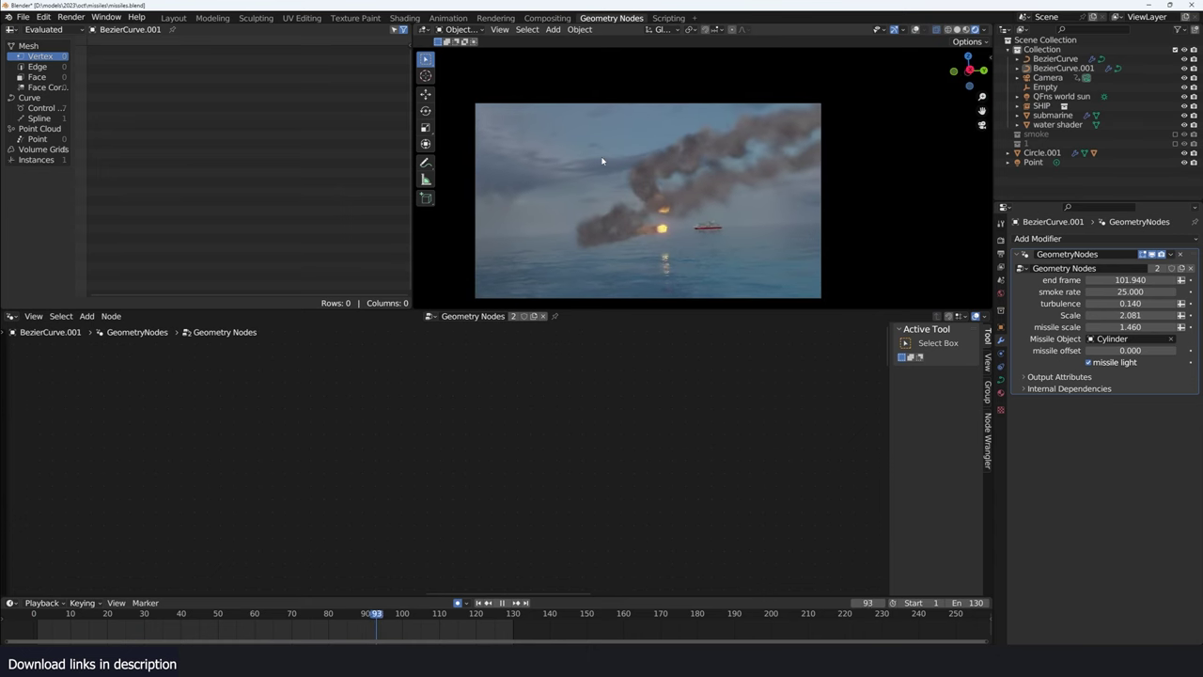
key("space")
key("Home")
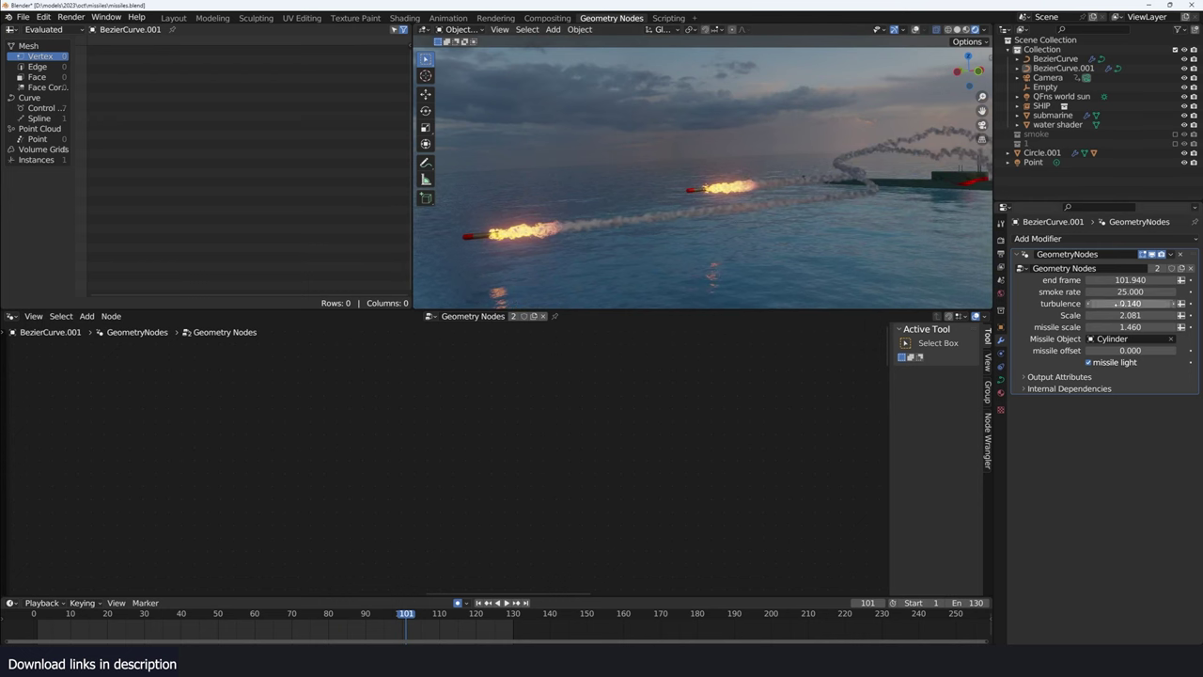
Lower the smoke rate to 25 and raise the trail Scale to 2.521, replaying to compare
left_click_drag(1130, 291, 1095, 292)
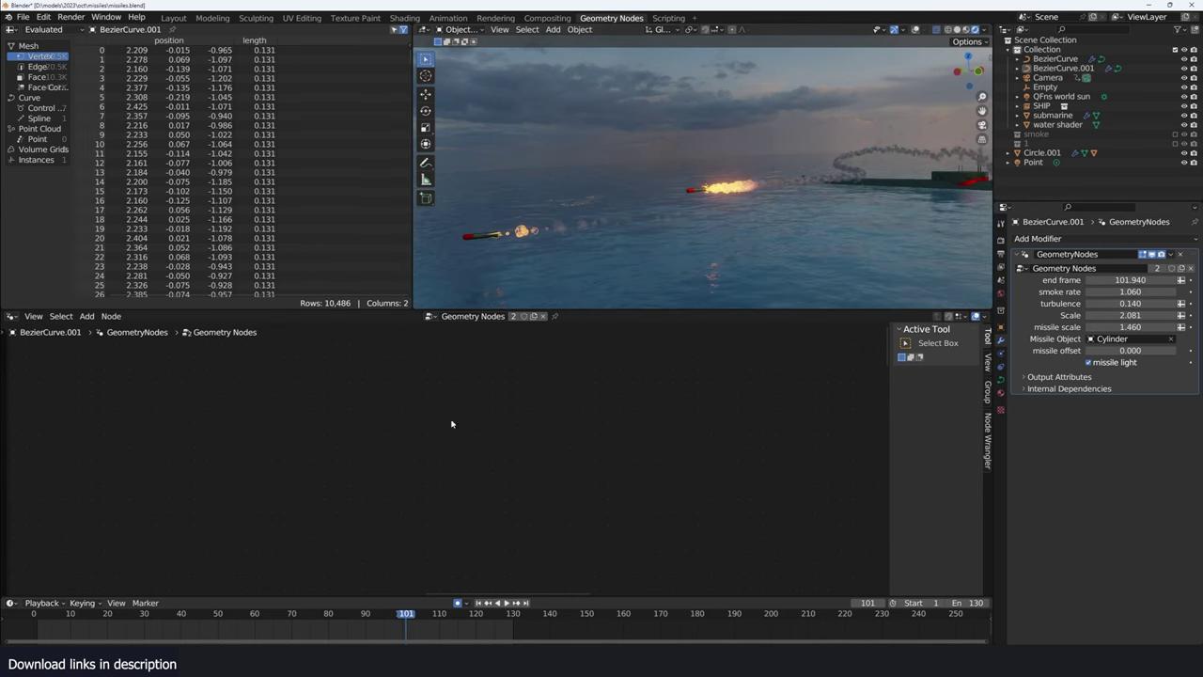
left_click(112, 612)
key("space")
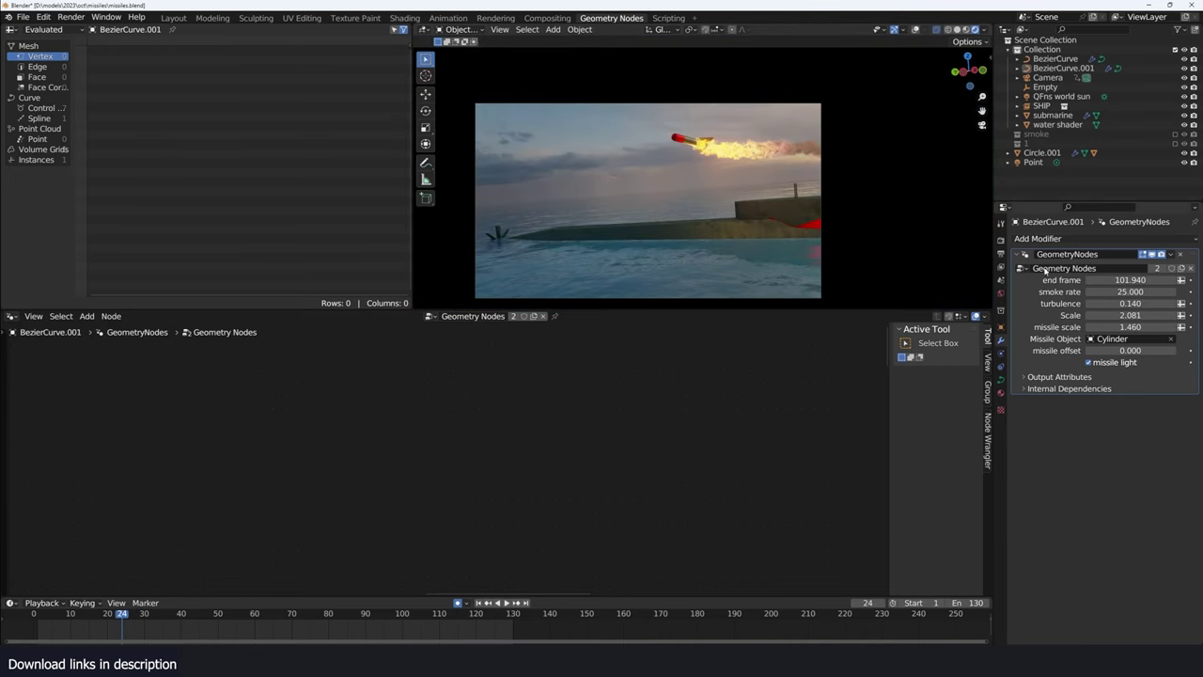
mouse_move(736, 217)
middle_mouse_down()
mouse_move(698, 235)
mouse_move(777, 216)
middle_mouse_up()
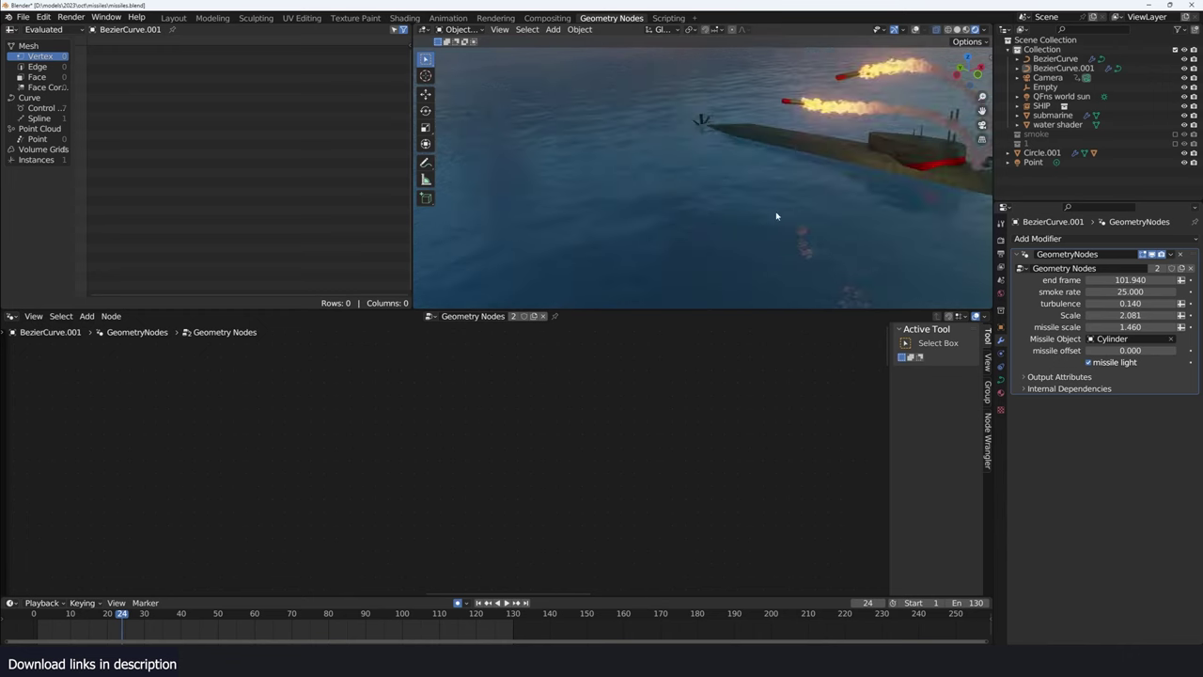
left_click_drag(1131, 315, 1166, 315)
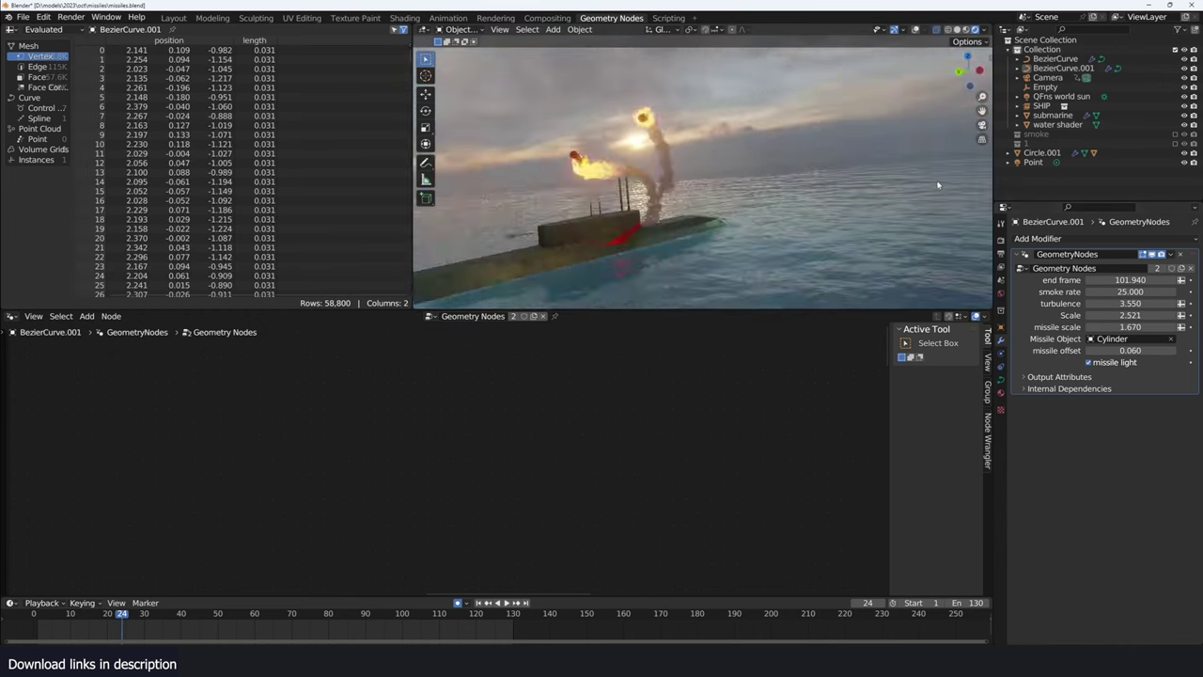
middle_click_drag(843, 192, 800, 210)
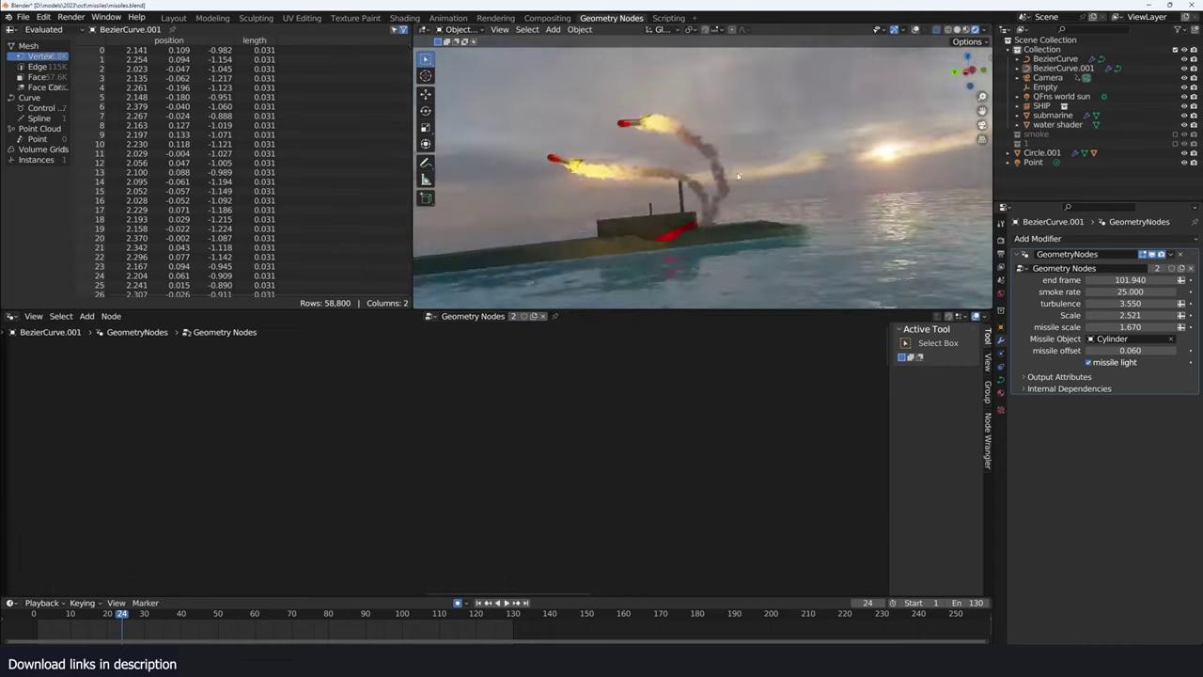
Switch the render engine to Cycles in Render Properties
key("KP_0")
left_click(1000, 241)
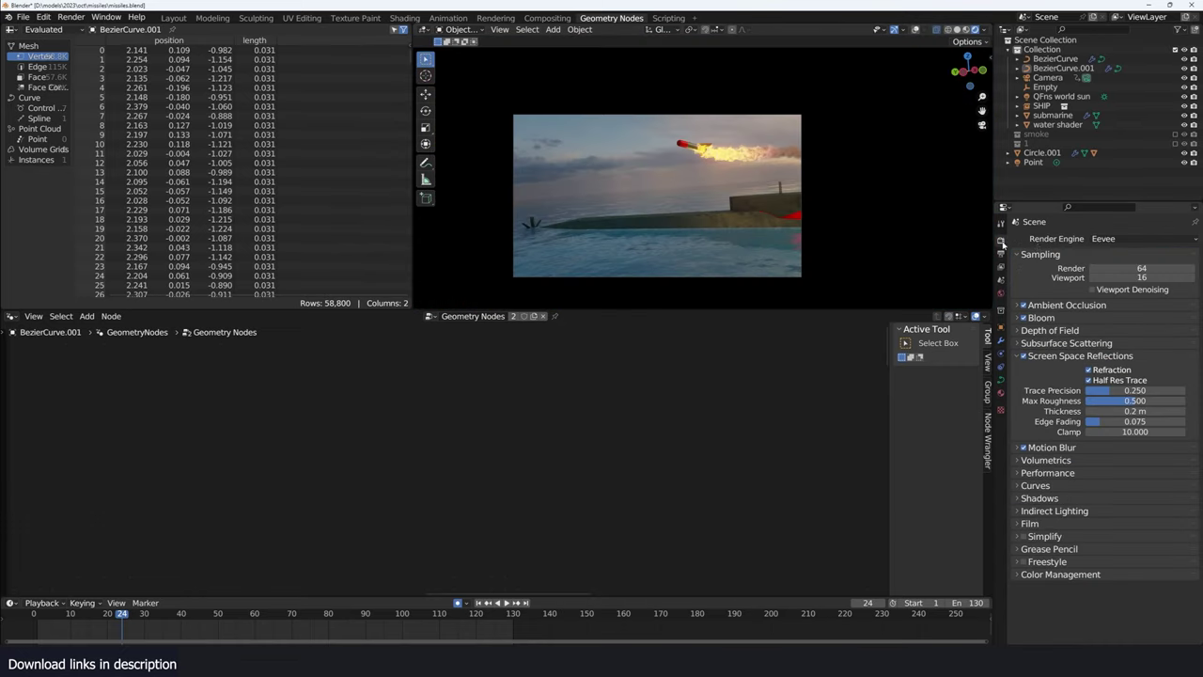
left_click(1127, 239)
left_click(1119, 274)
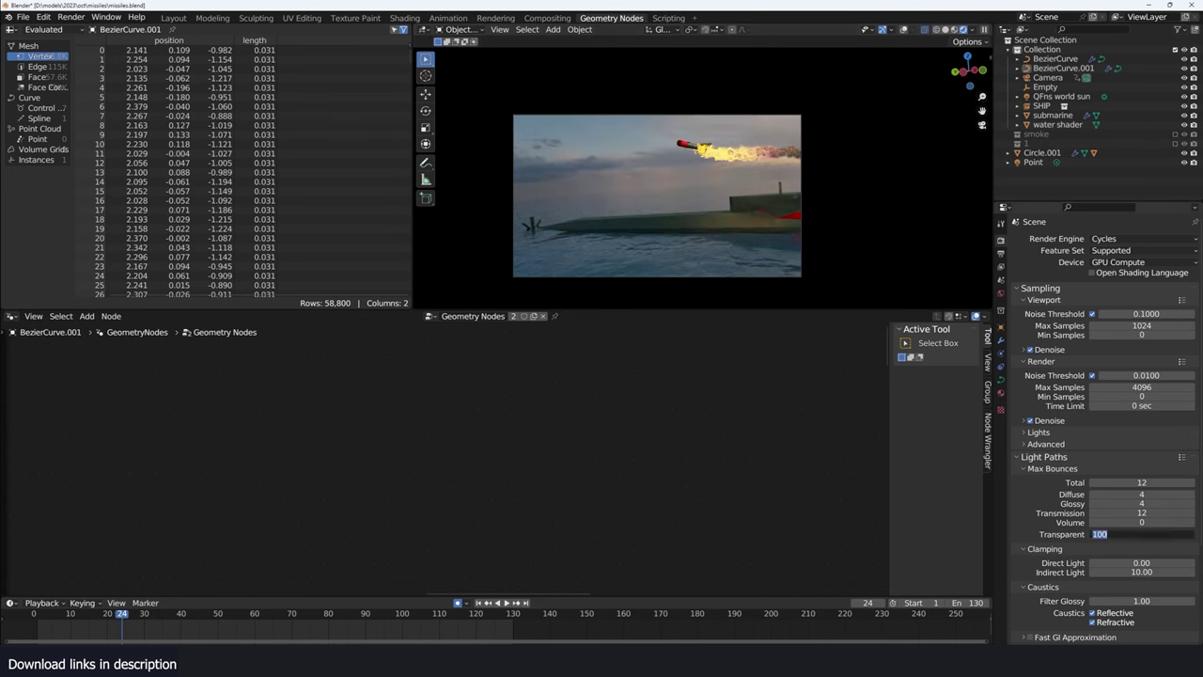
Enter 61 for Transparent bounces, then orbit around the smoke trail geometry during playback
type("61")
key("Return")
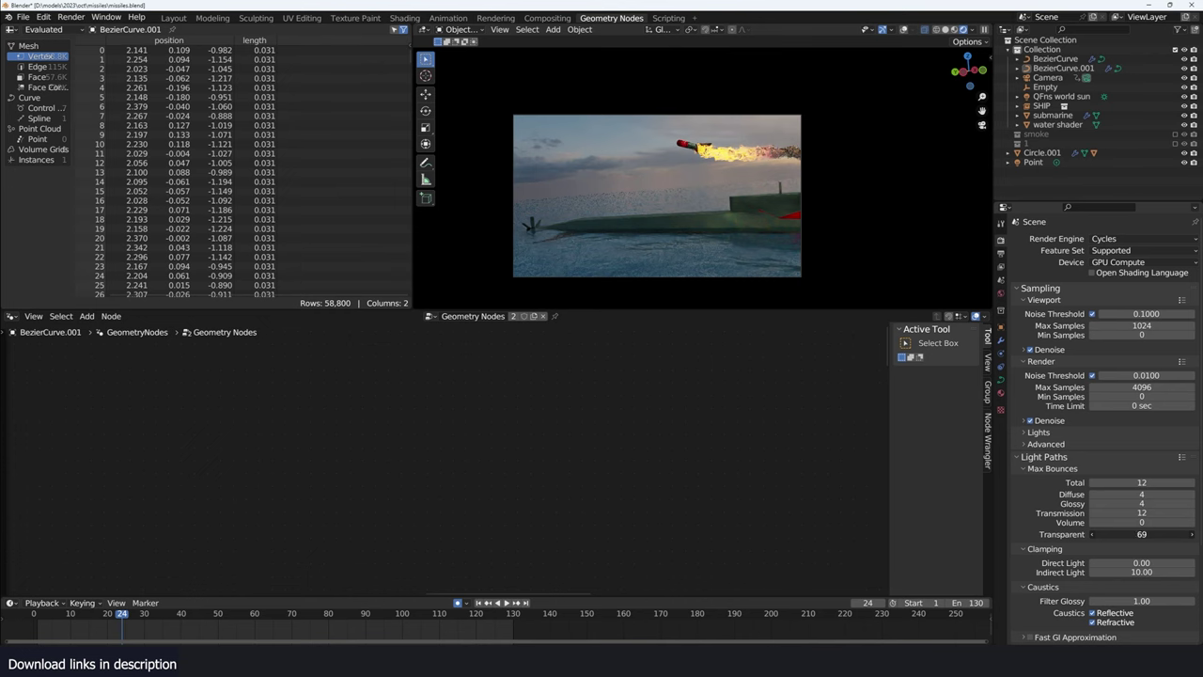
mouse_move(714, 178)
middle_mouse_down()
mouse_move(751, 148)
mouse_move(777, 148)
mouse_move(658, 136)
mouse_move(719, 135)
mouse_move(685, 291)
middle_mouse_up()
key("space")
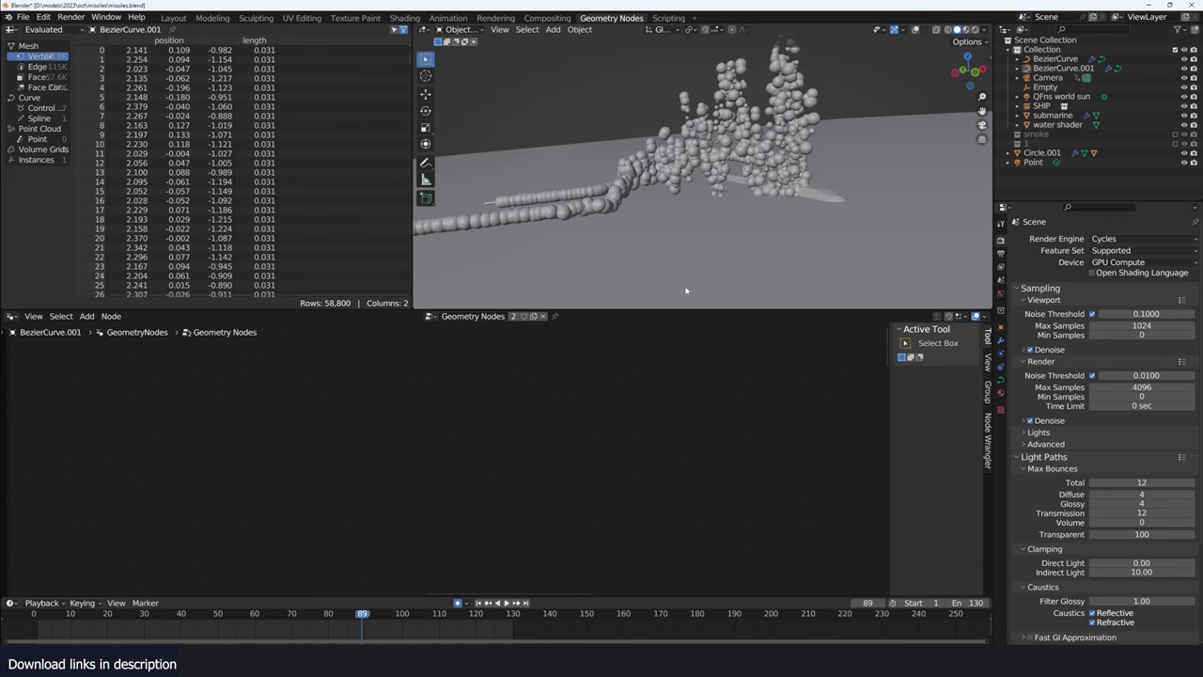
Preview the missile smoke animation through the camera in Rendered shading
middle_click_drag(642, 223, 774, 248)
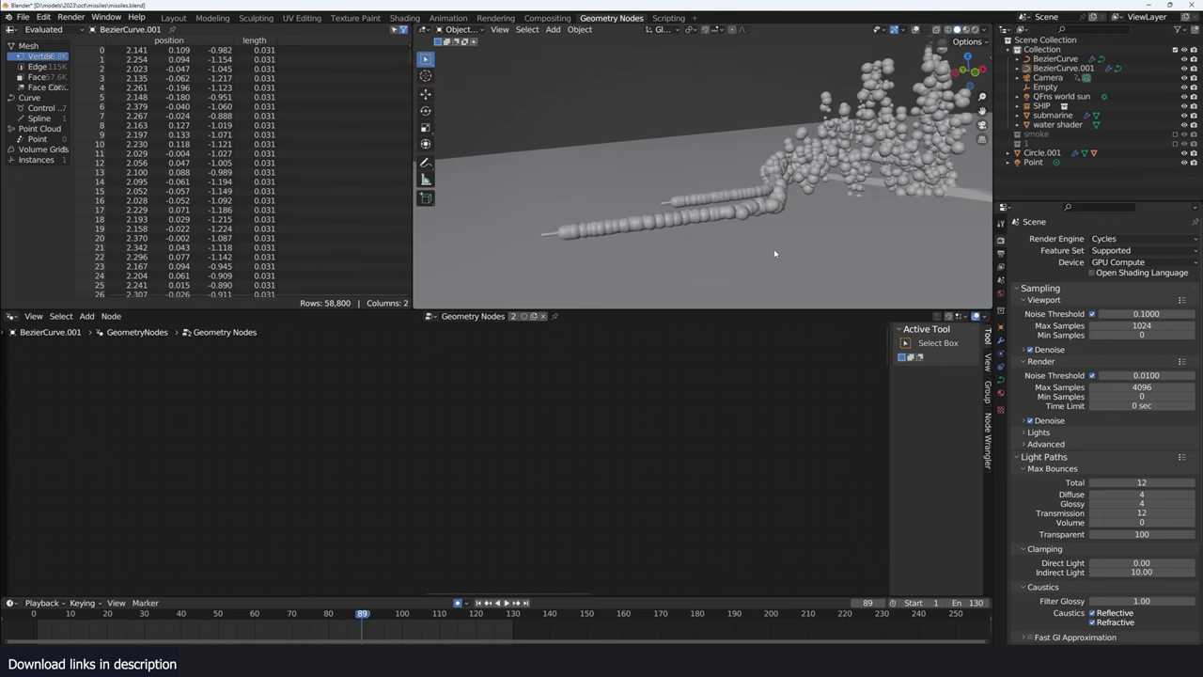
key("KP_0")
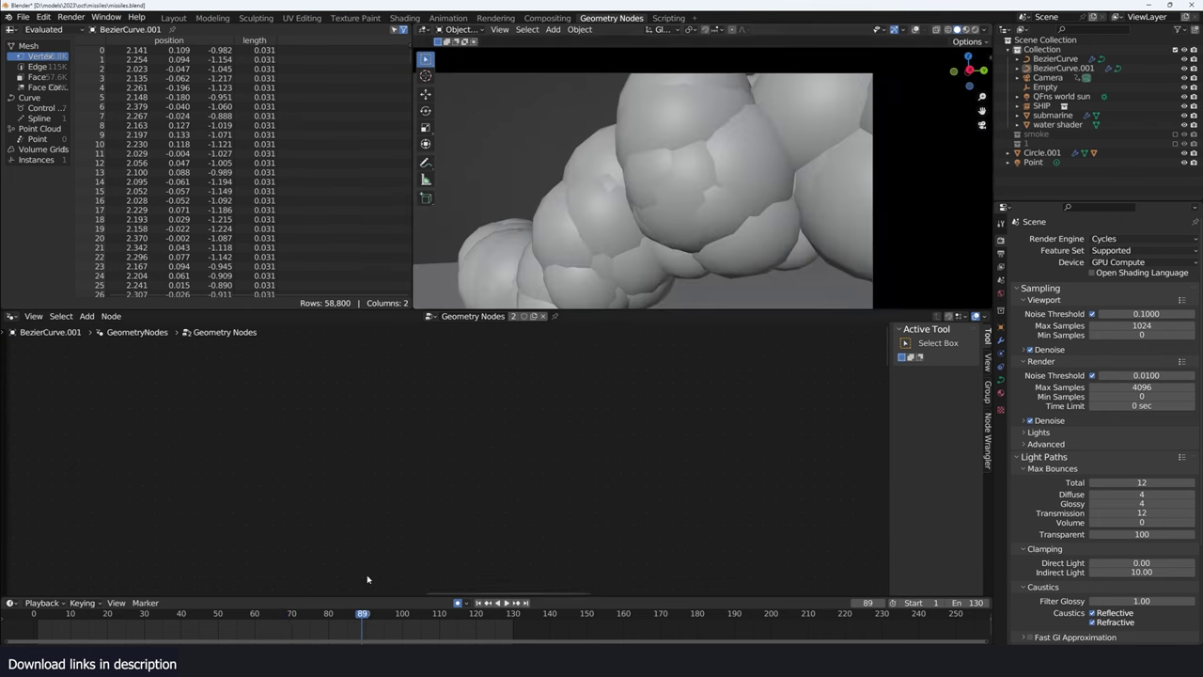
key("Escape")
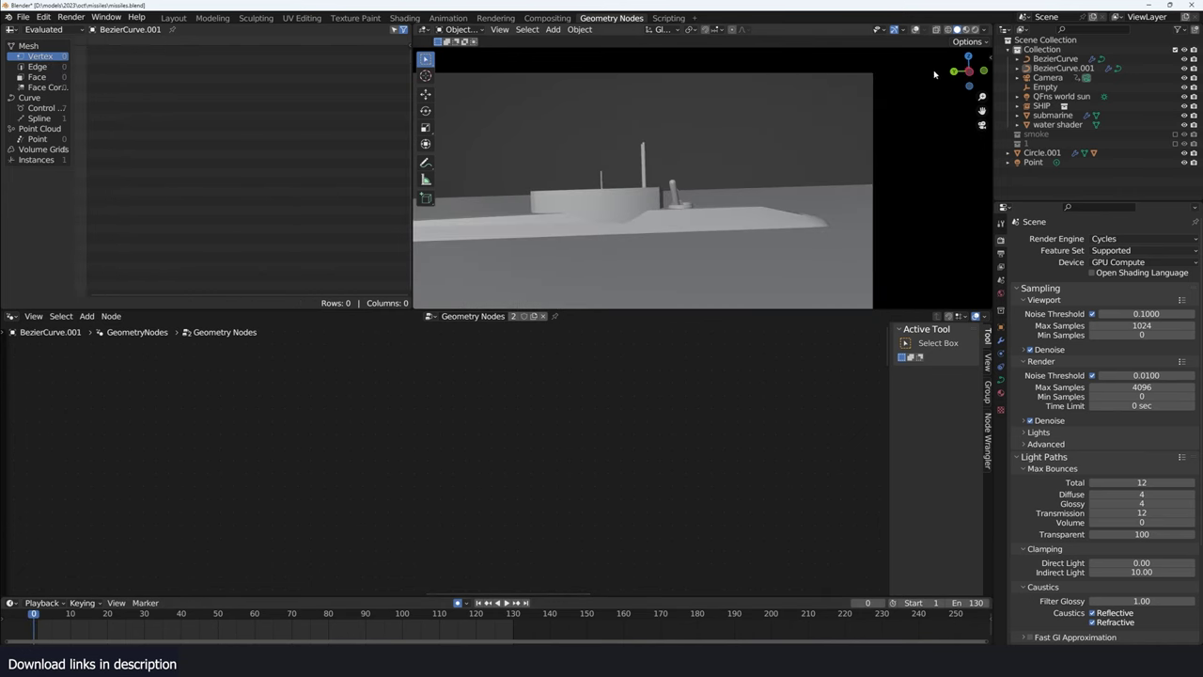
left_click(965, 30)
key("space")
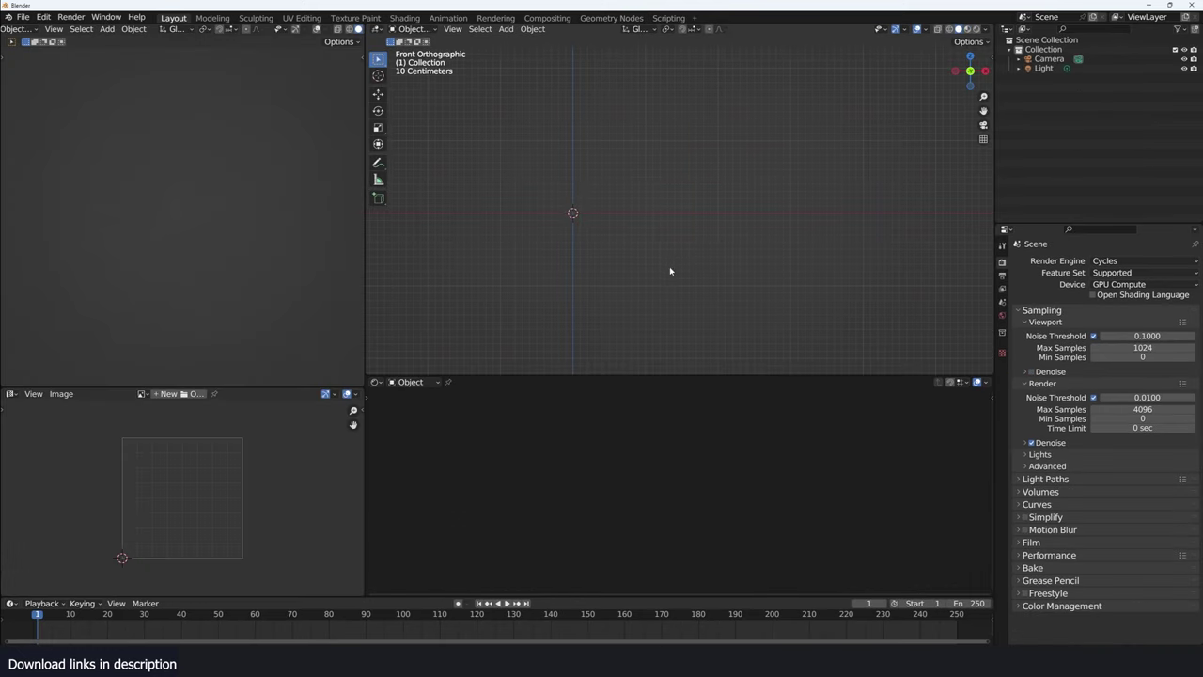
key("shift+a")
key("shift+a")
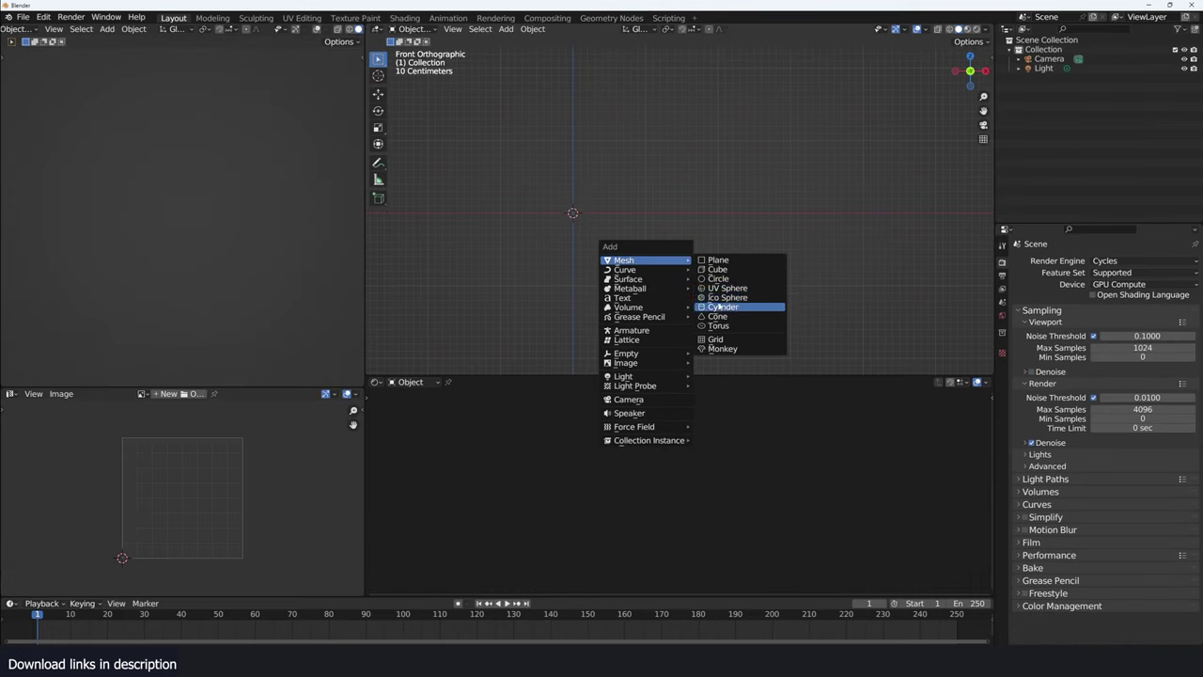
Add a 16-vertex cylinder and scale it thinner in width and depth
left_click(719, 307)
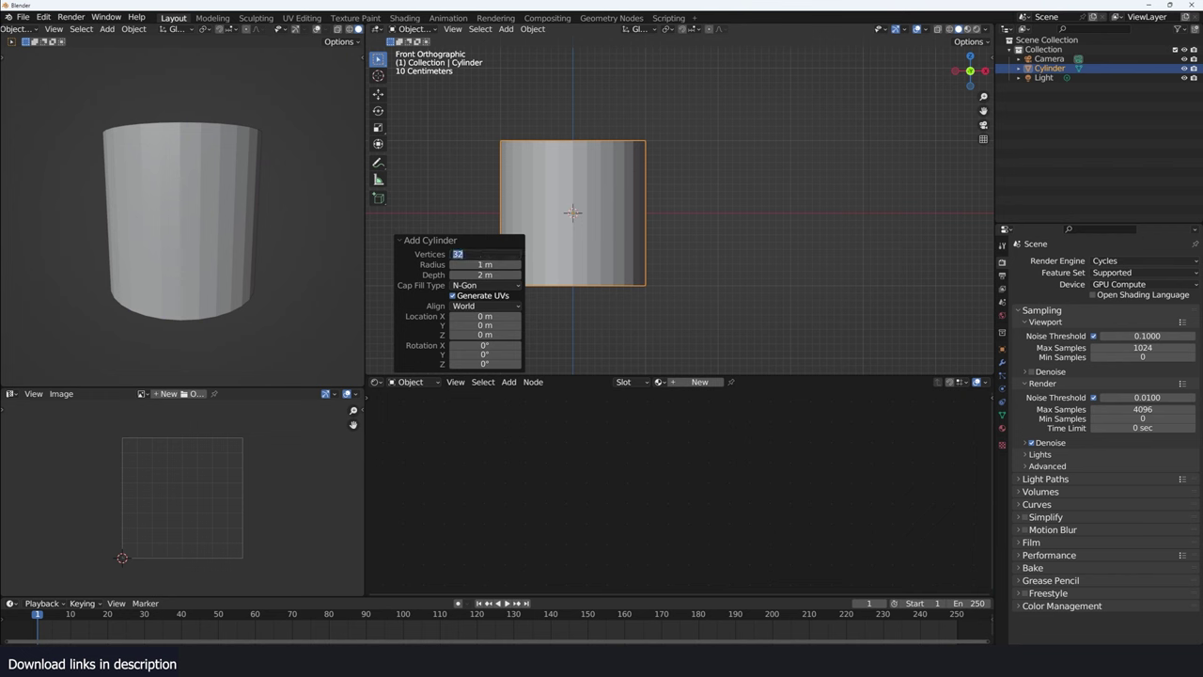
type("16")
key("Return")
key("s")
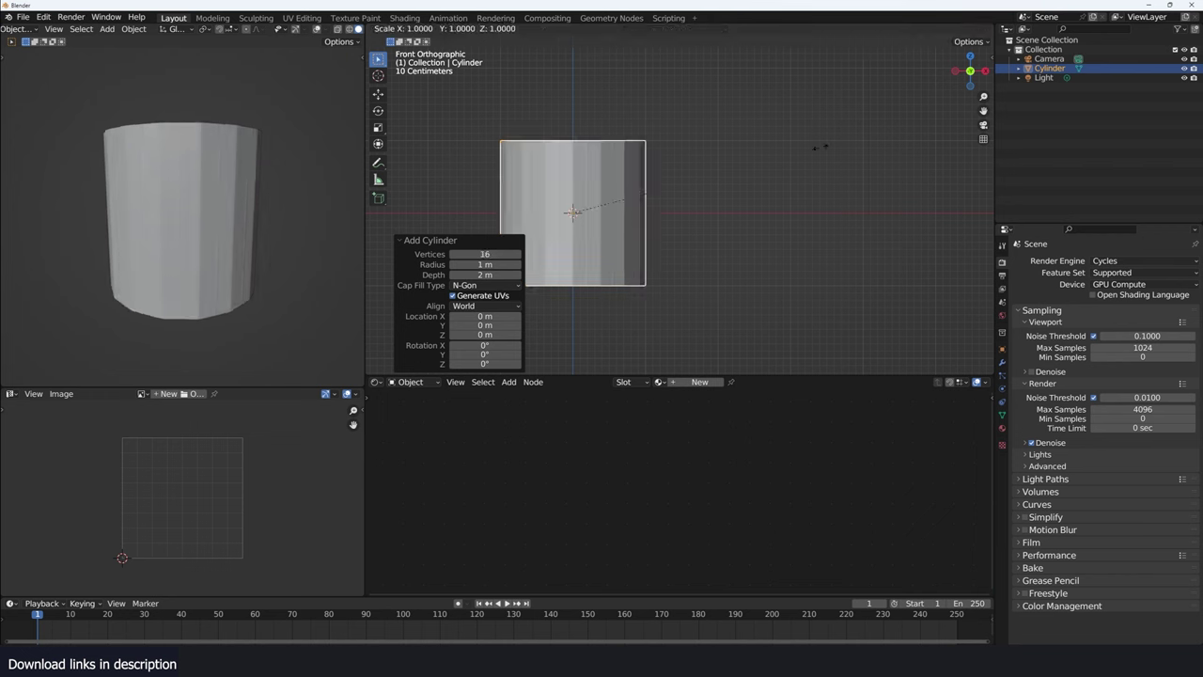
key("shift+z")
left_click(601, 213)
key("Tab")
middle_click_drag(602, 212, 585, 174)
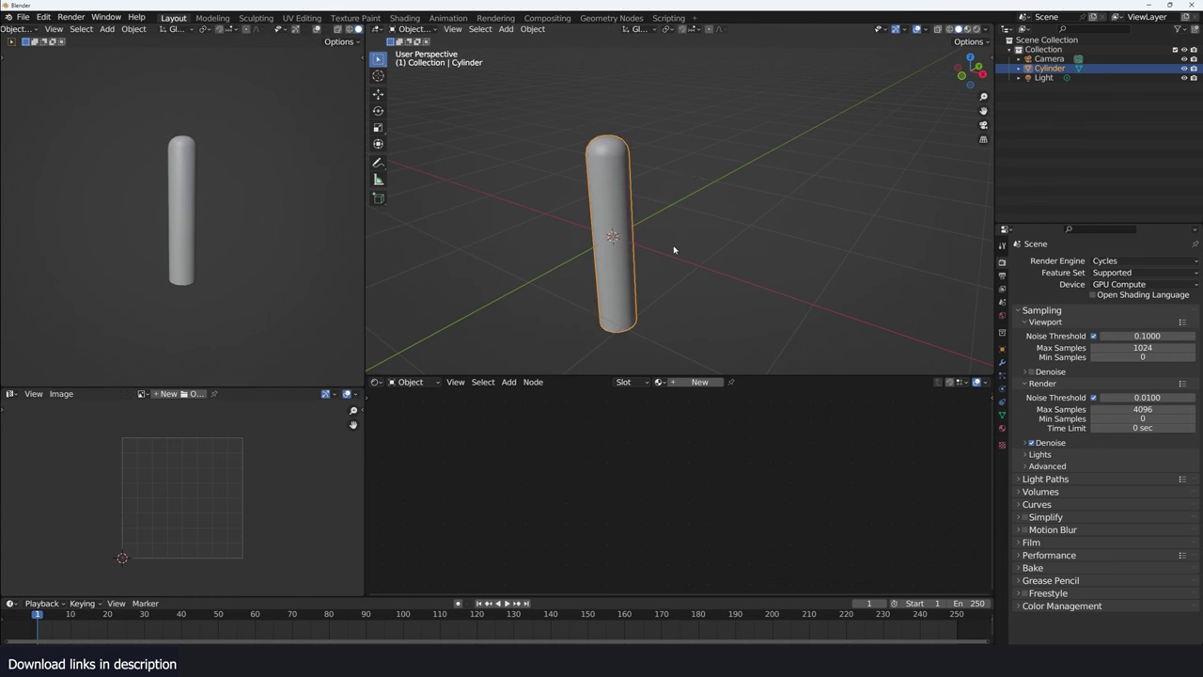
Add a cube to shape into the fin and select all its linked geometry
key("shift+a")
left_click(705, 208)
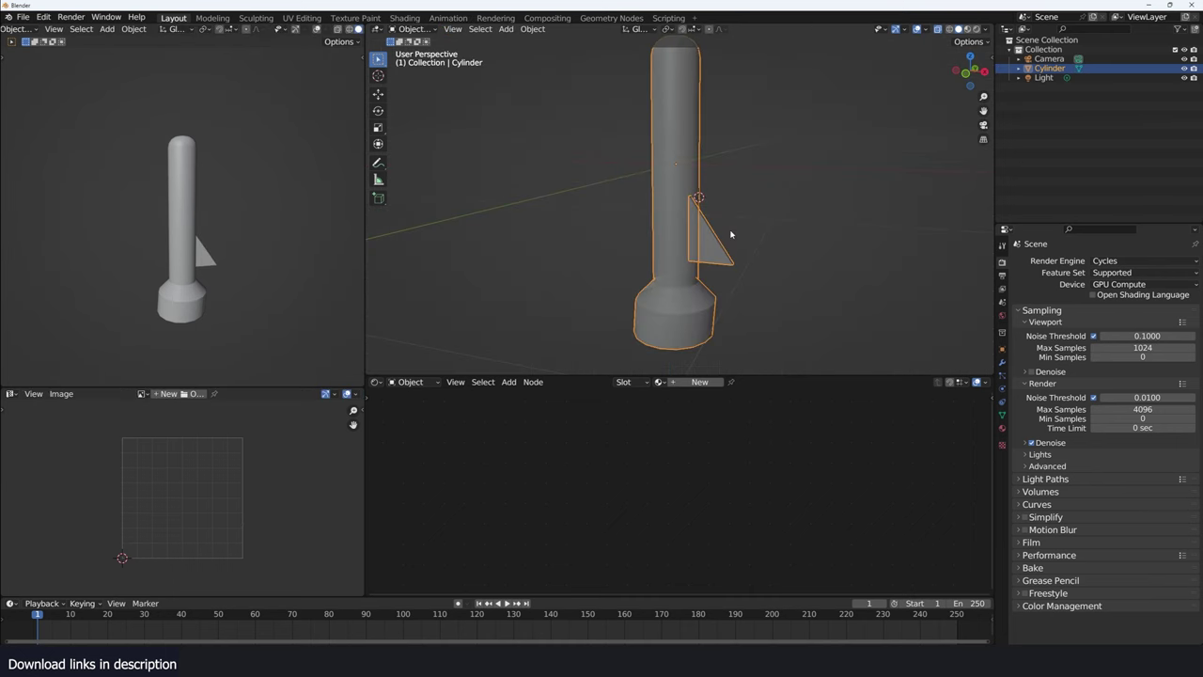
key("Tab")
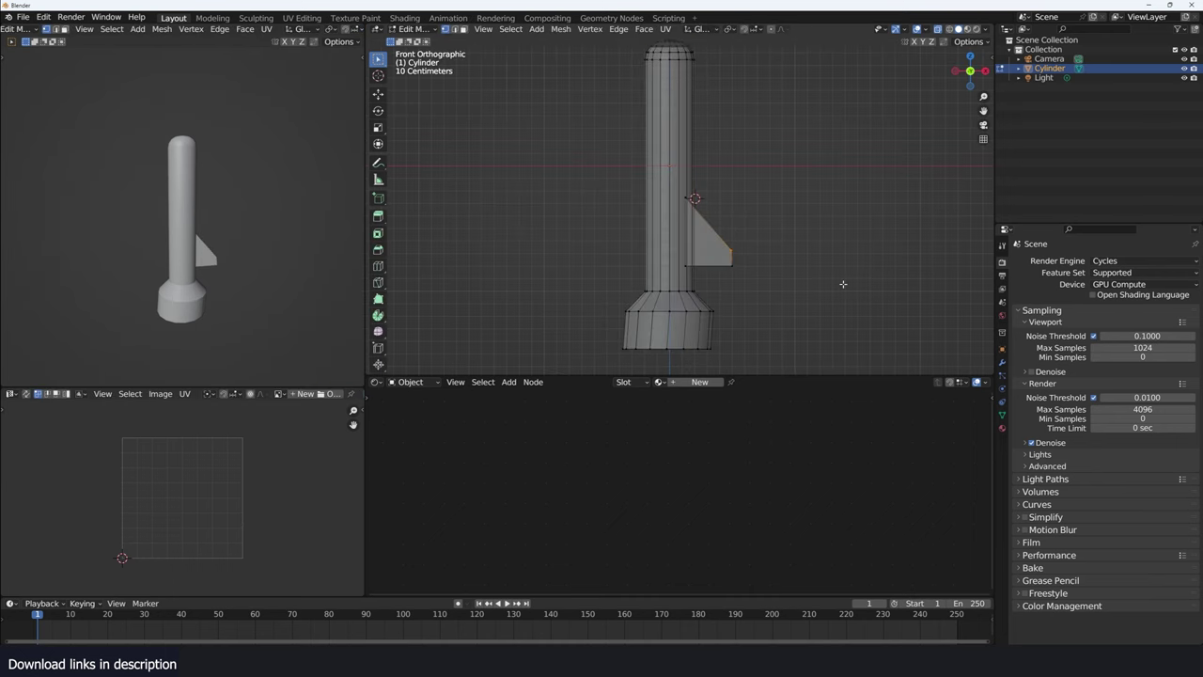
key("ctrl+l")
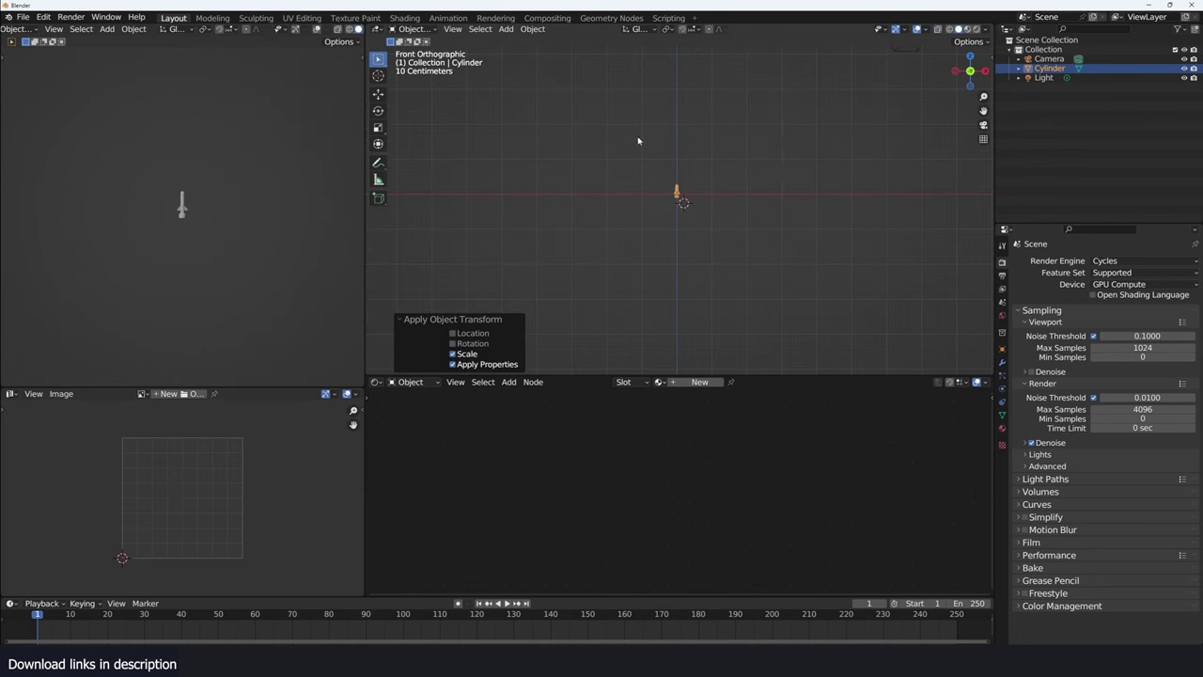
Add a Bezier curve, rotate it 90° on X to stand upright, and move it
key("shift+a")
left_click(740, 147)
key("Tab")
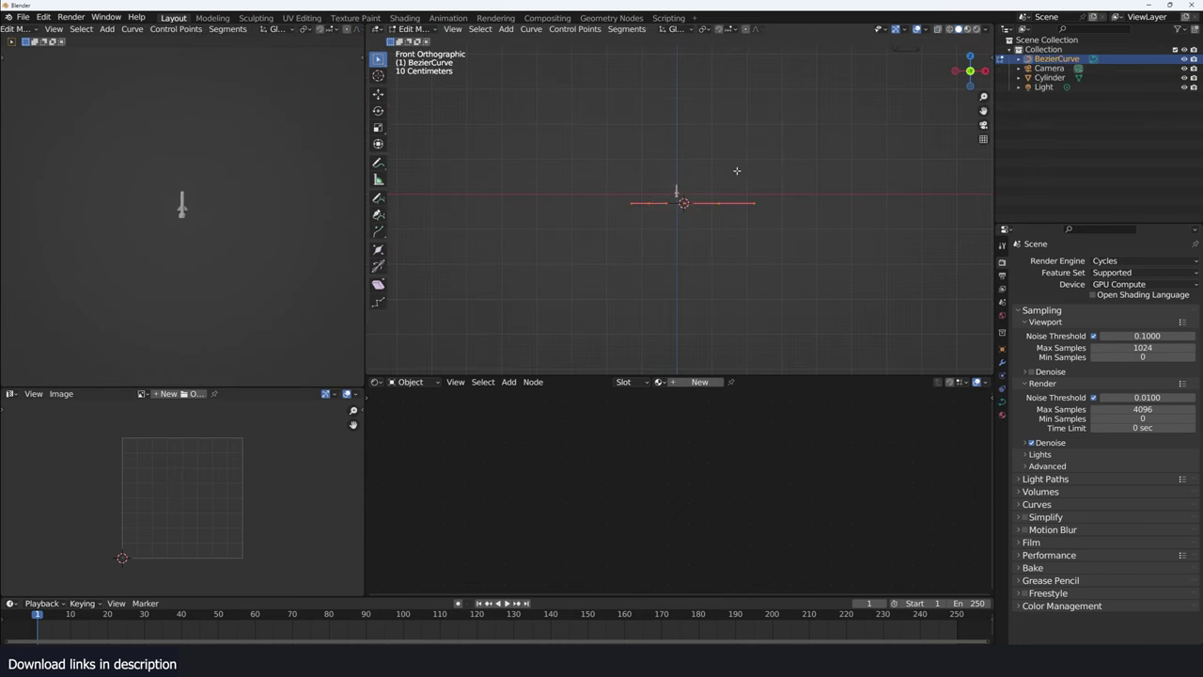
key("r")
key("x")
key("9")
key("0")
key("Return")
key("g")
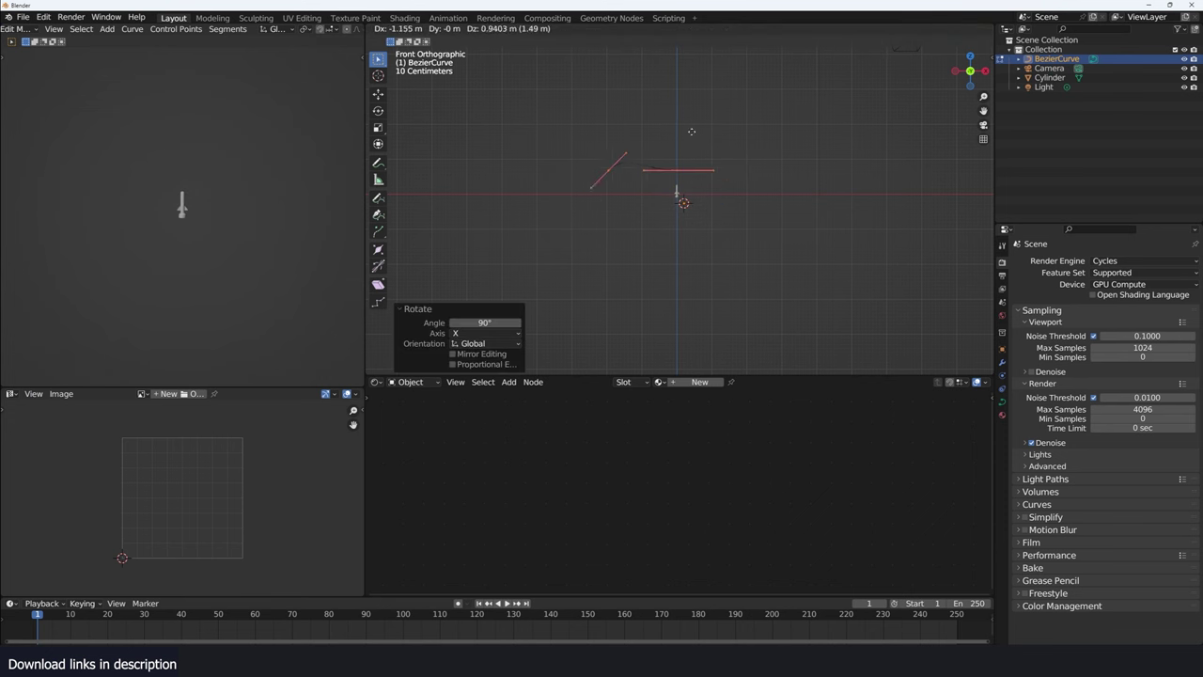
left_click(691, 177)
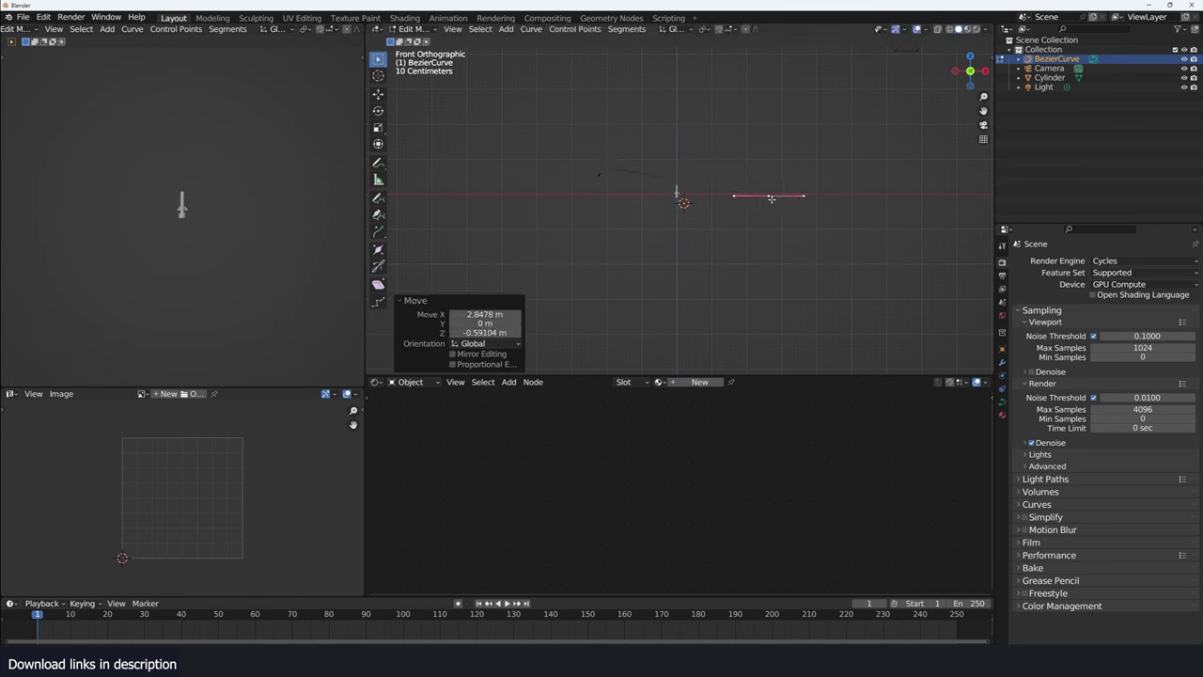
Extend the curve with two new points and give all points automatic handles
right_click(587, 181, "ctrl")
right_click(416, 215, "ctrl")
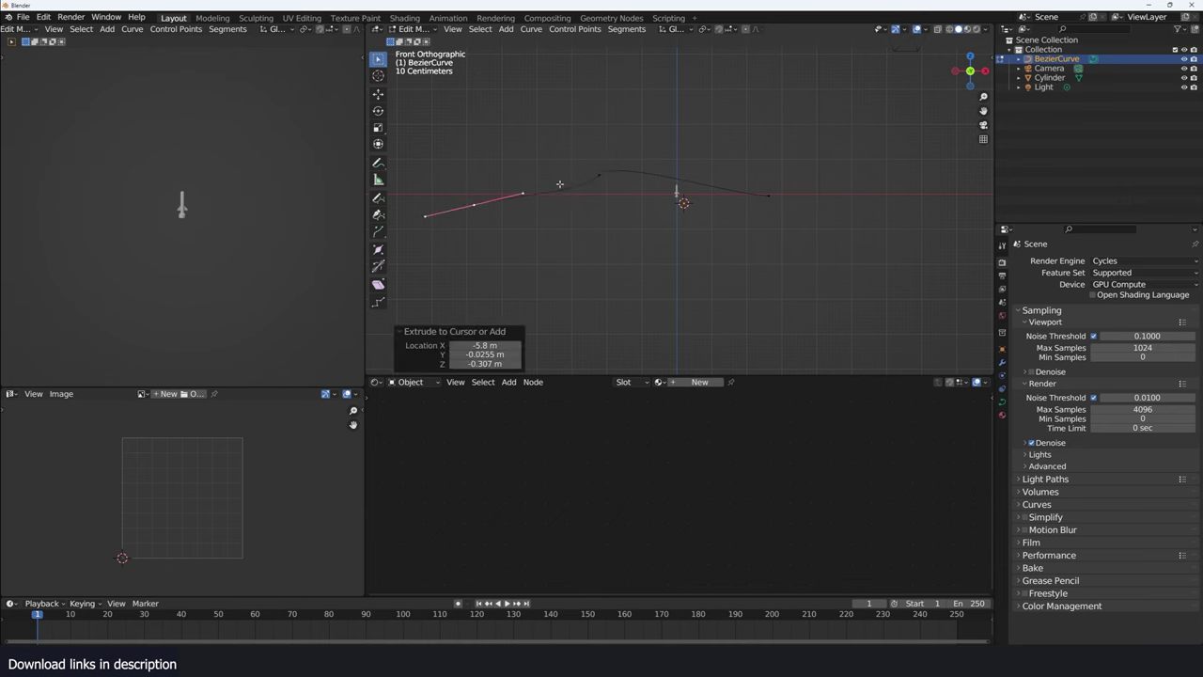
key("a")
middle_click_drag(423, 215, 601, 178)
key("v")
left_click(597, 176)
key("Tab")
middle_click_drag(689, 164, 735, 205)
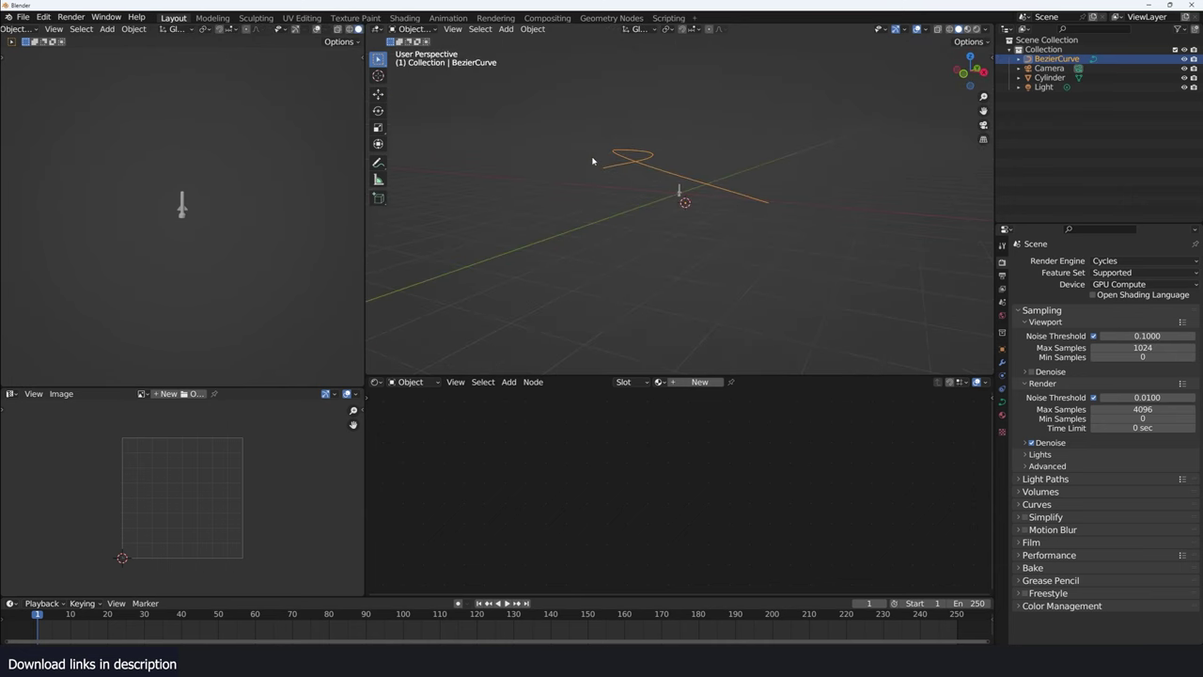
right_click(736, 205)
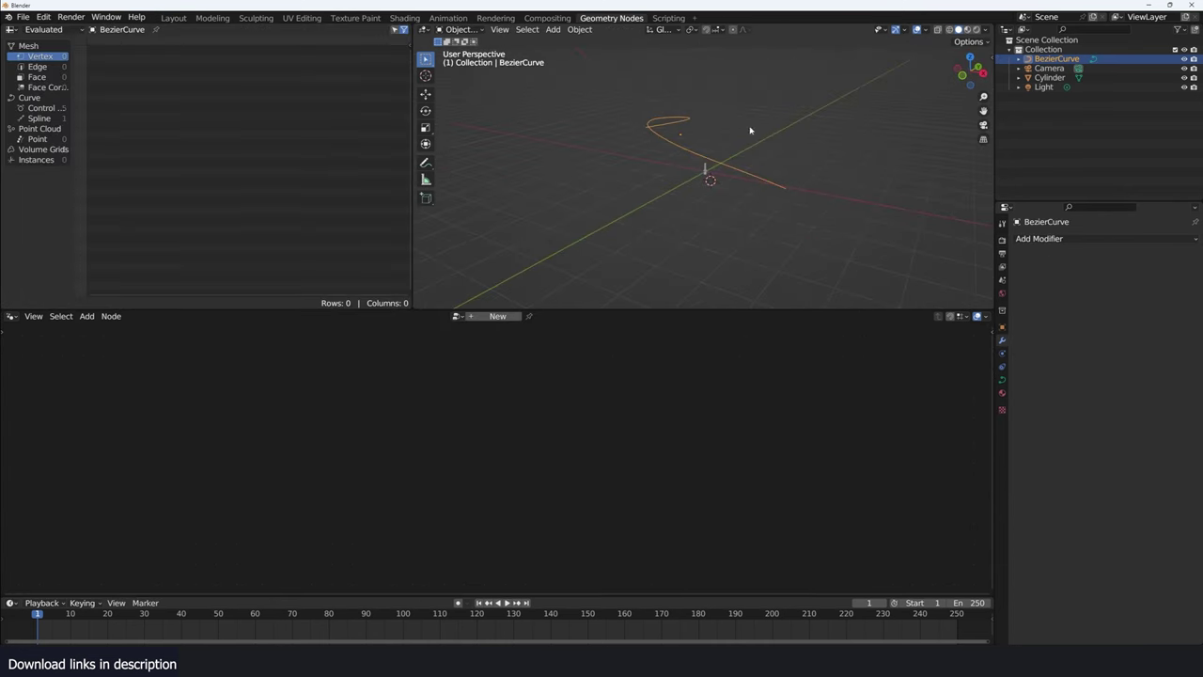
Rename the cylinder to 'missile' and create a new geometry node tree on BezierCurve
left_click(1049, 77)
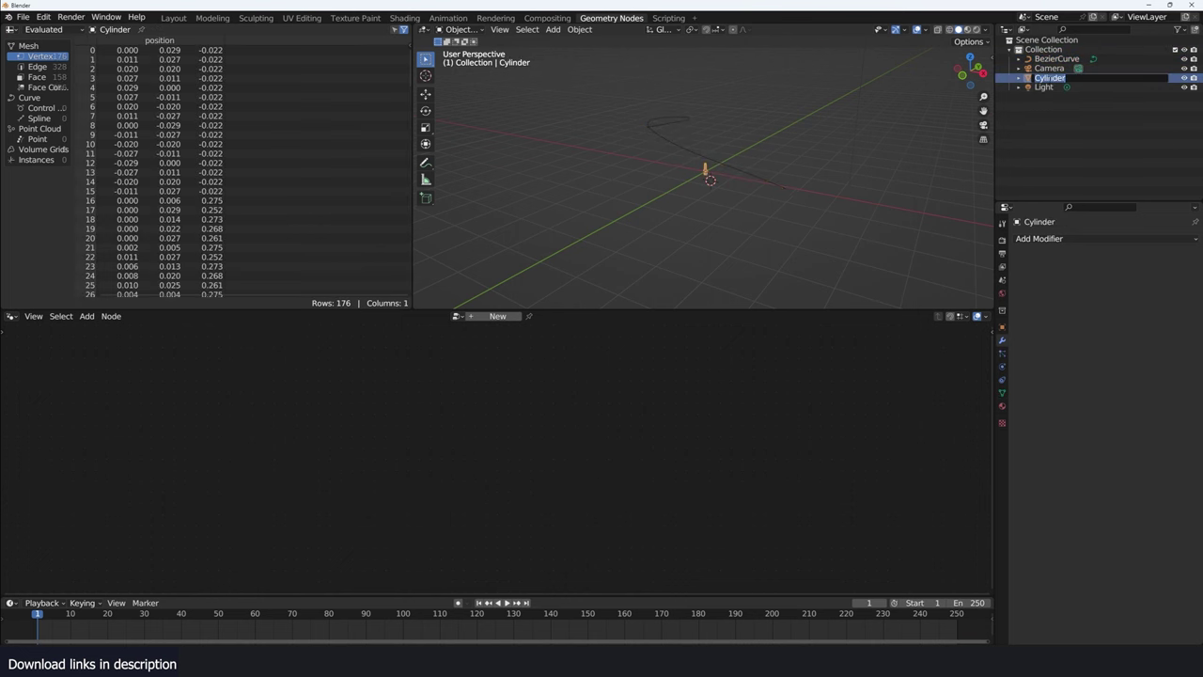
type("missile")
key("Return")
left_click(1056, 58)
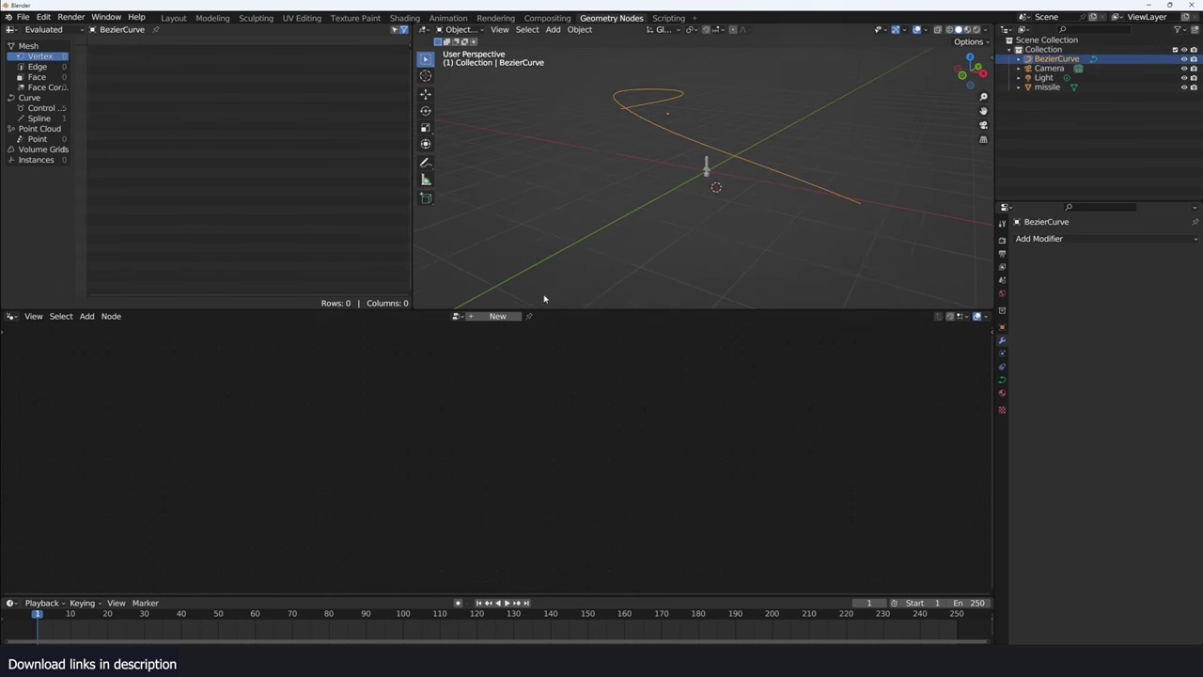
left_click(497, 315)
Drag the missile object in as Object Info and add a Points node on the output link
left_click_drag(1054, 88, 376, 523)
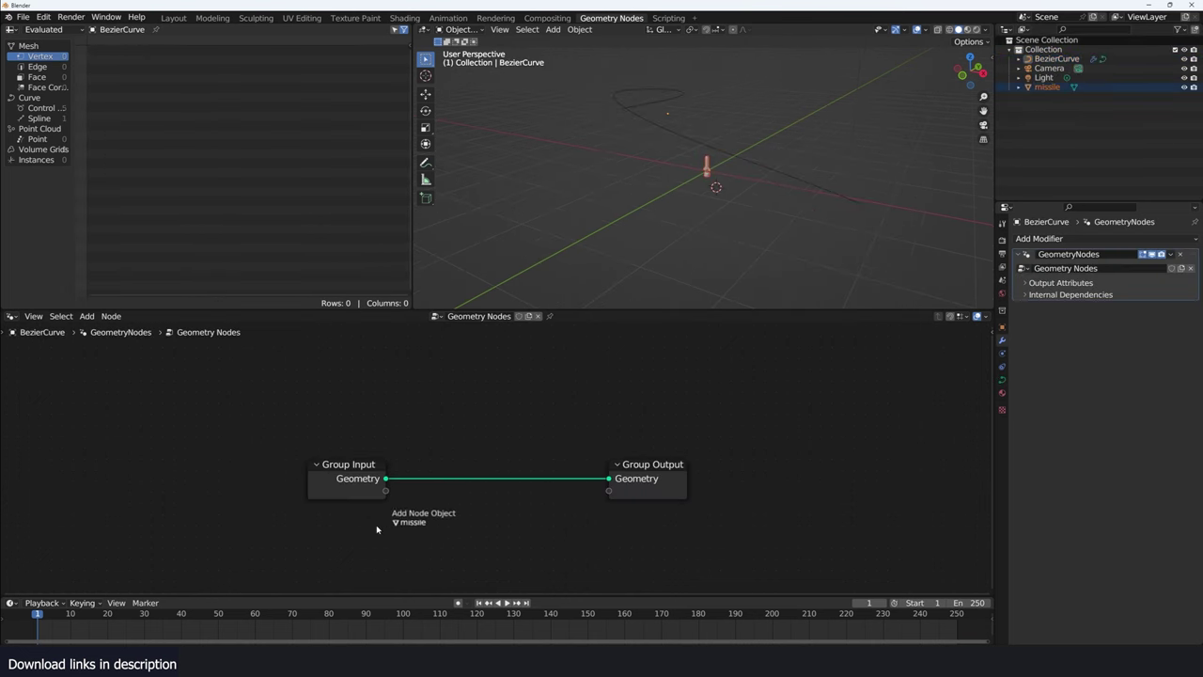
key("shift+a")
left_click(379, 329)
type("points")
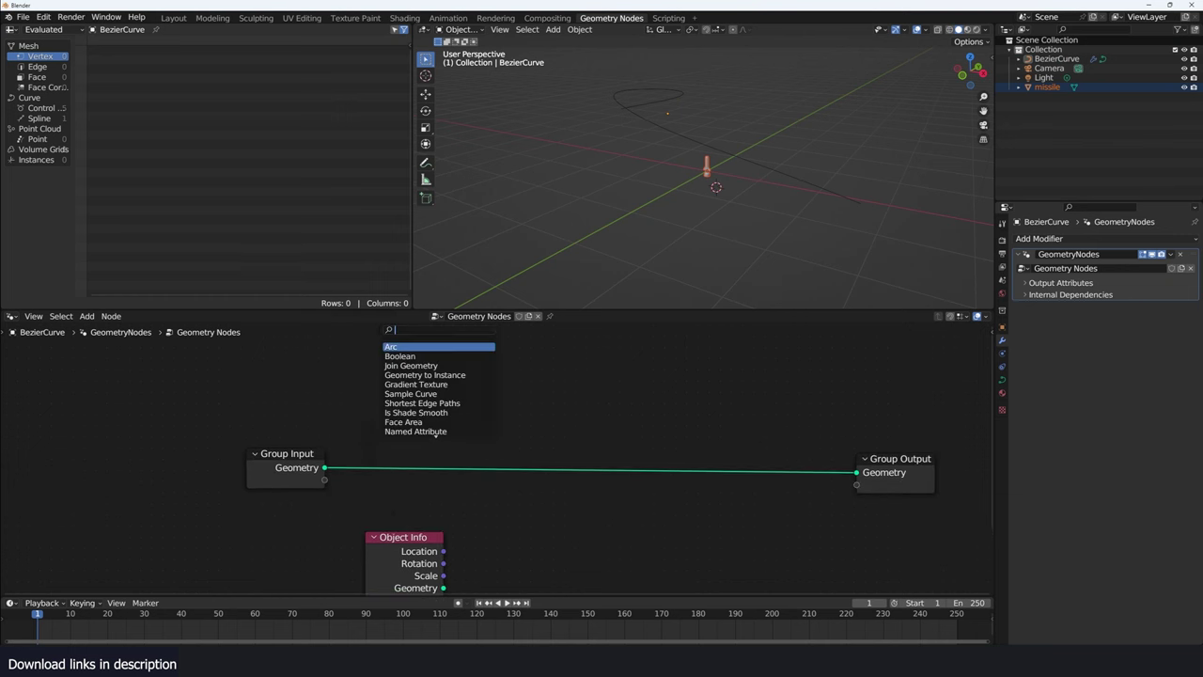
key("Return")
left_click(405, 376)
scroll(564, 423, "down", 2)
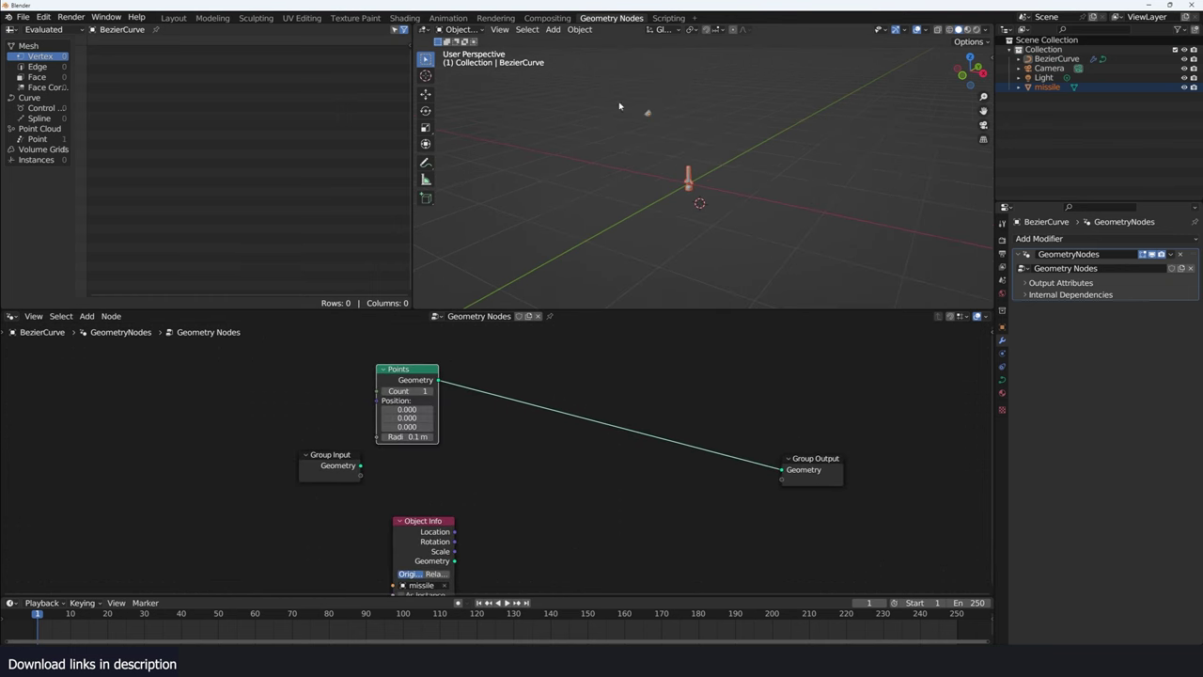
middle_click_drag(578, 427, 592, 411)
key("shift+a")
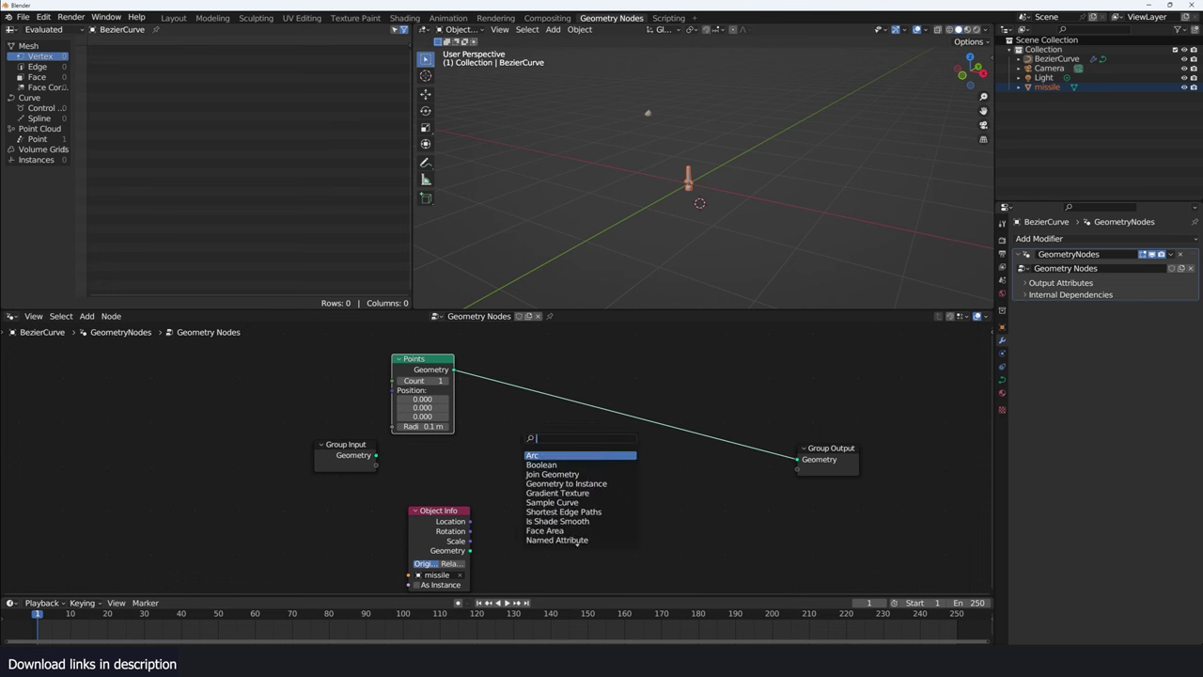
Add a Sample Curve node set to the Vector data type
type("samp")
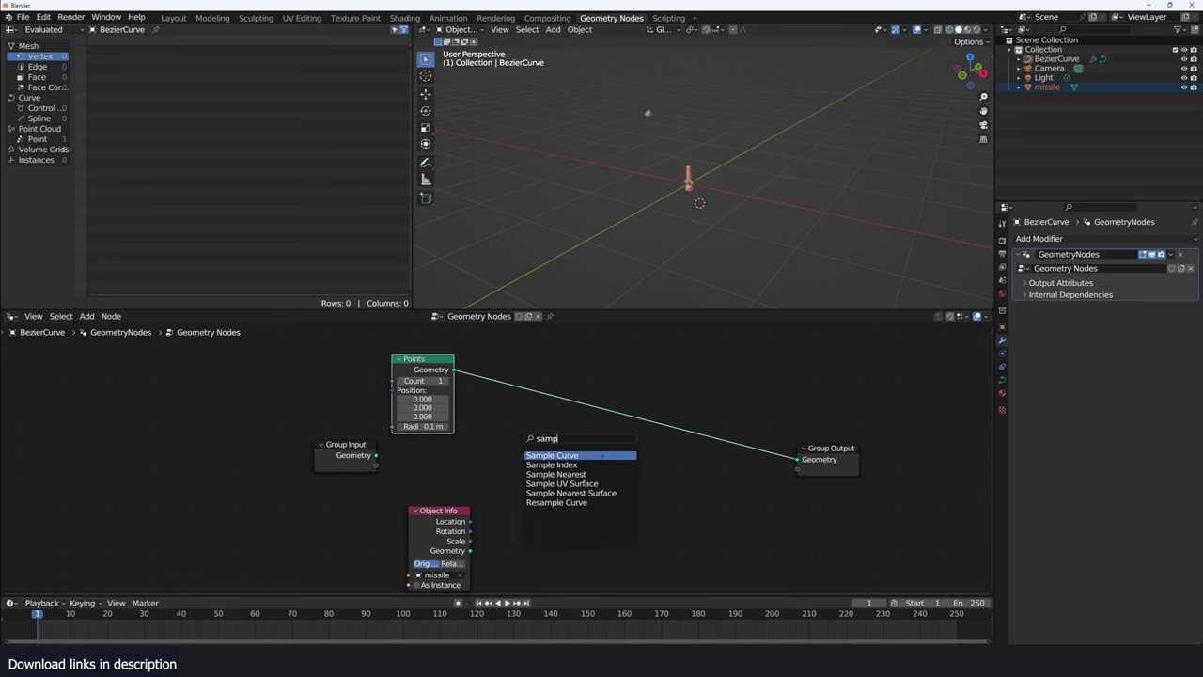
left_click(593, 455)
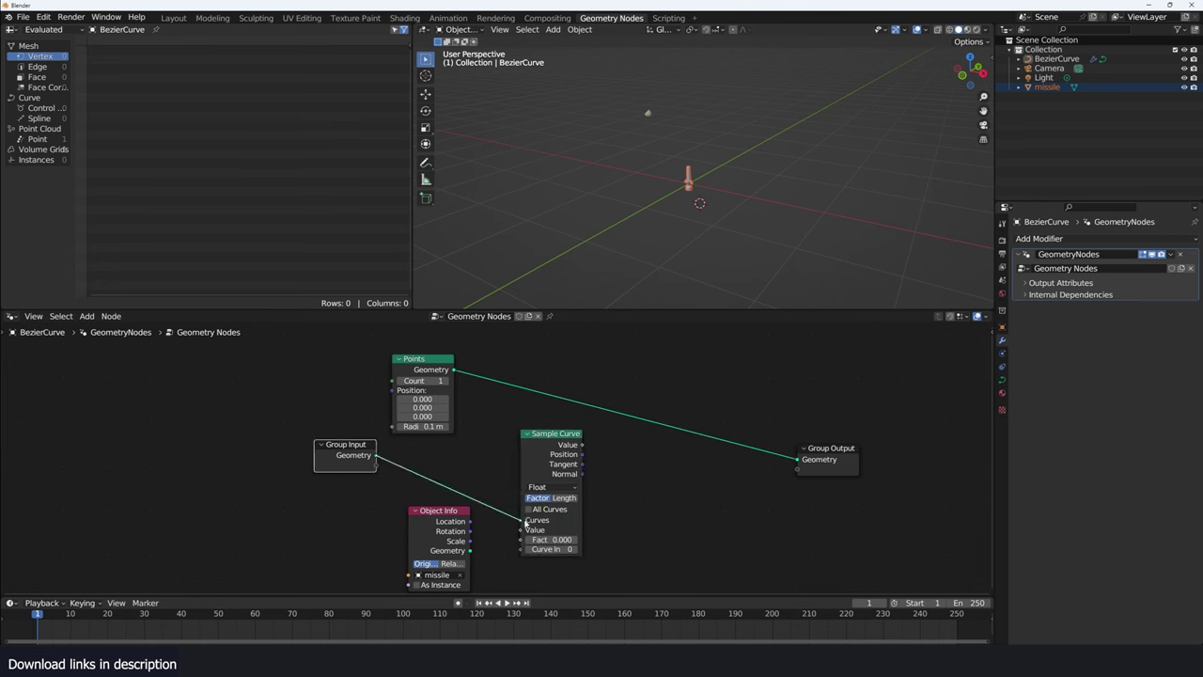
scroll(526, 522, "up", 1)
scroll(525, 521, "up", 1)
left_click_drag(498, 470, 321, 499)
left_click(658, 415)
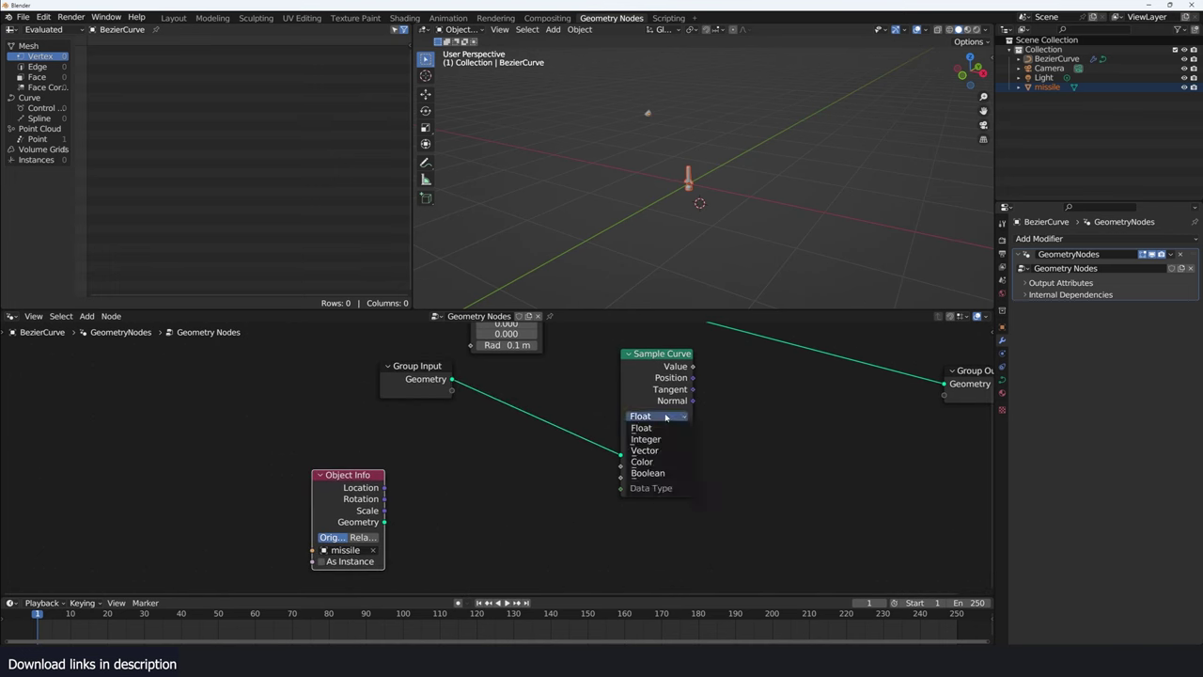
left_click(643, 451)
Add Position and Set Position nodes, feeding the sampled position into Set Position
key("shift+a")
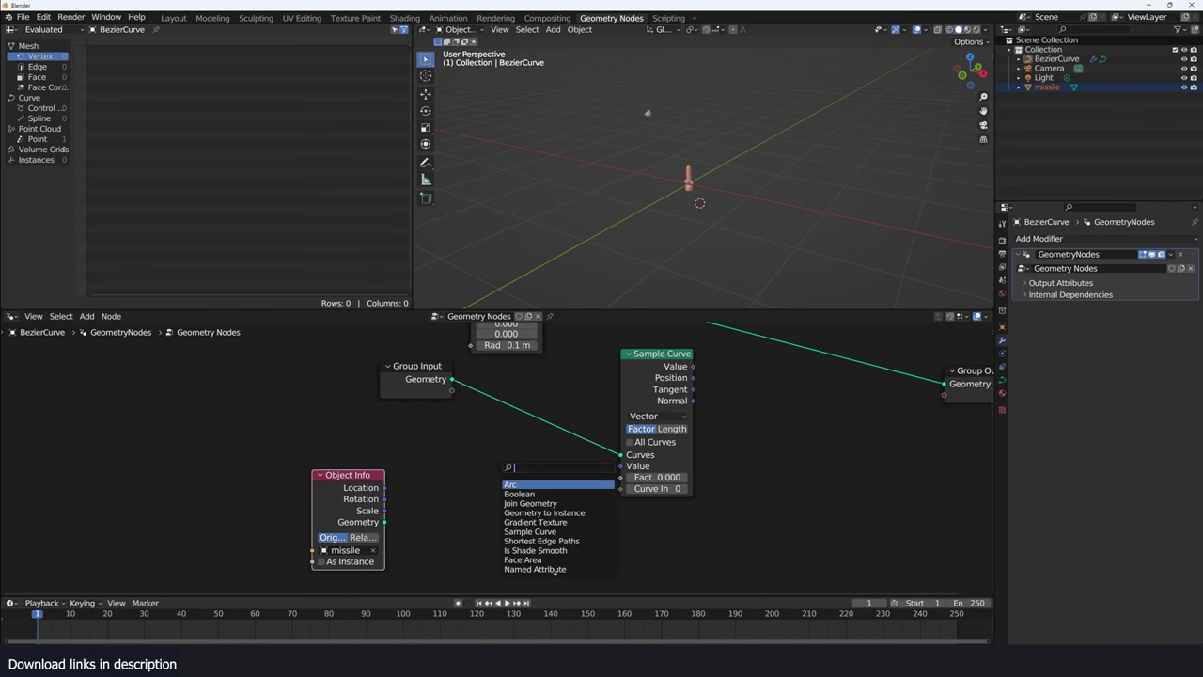
type("posi")
key("Return")
left_click(451, 507)
scroll(564, 488, "down", 2)
key("shift+a")
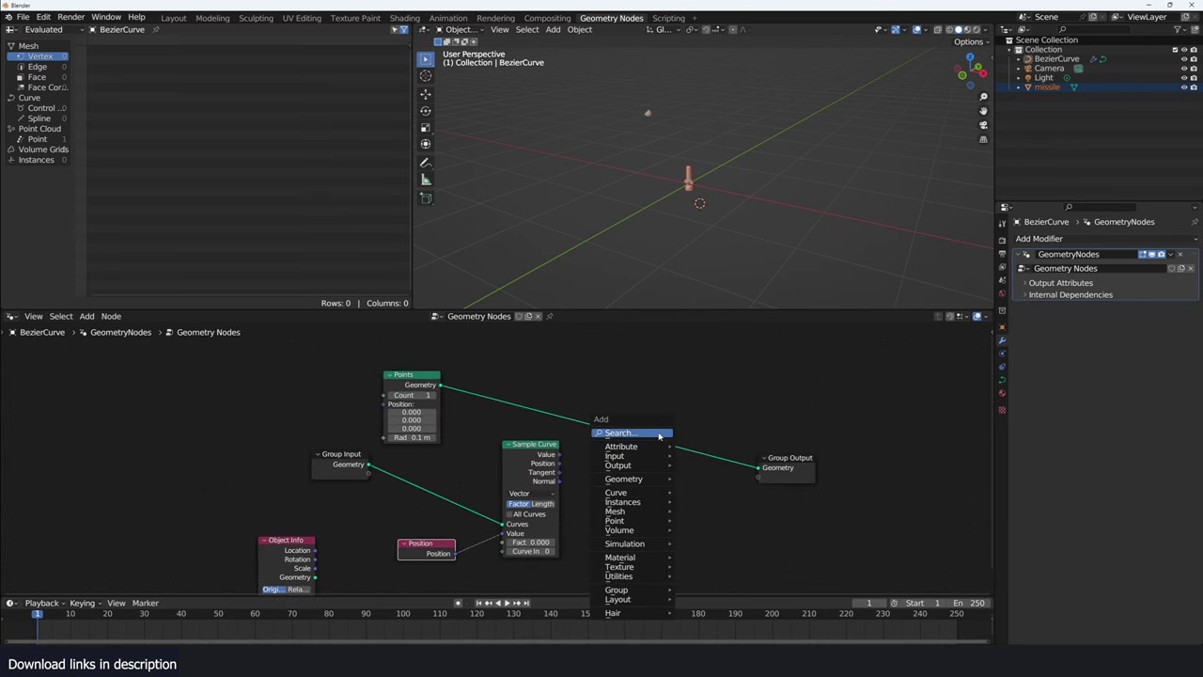
type("set")
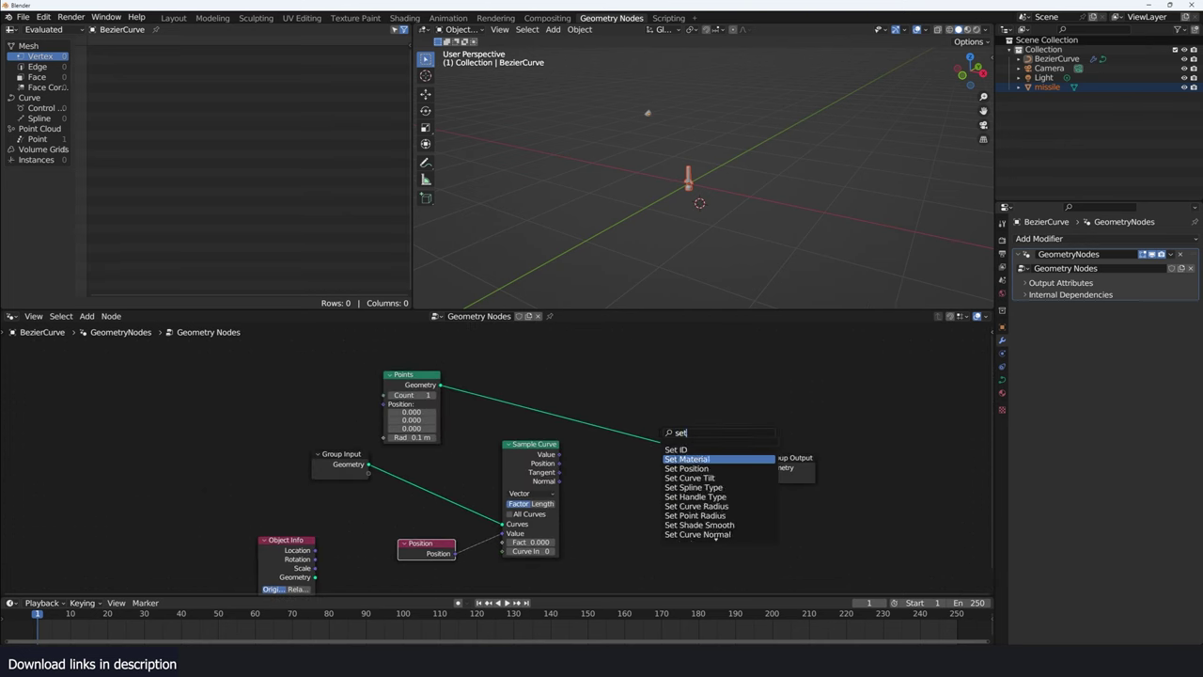
left_click(695, 468)
left_click(658, 470)
scroll(656, 473, "up", 1)
scroll(656, 472, "up", 1)
left_click_drag(575, 464, 675, 465)
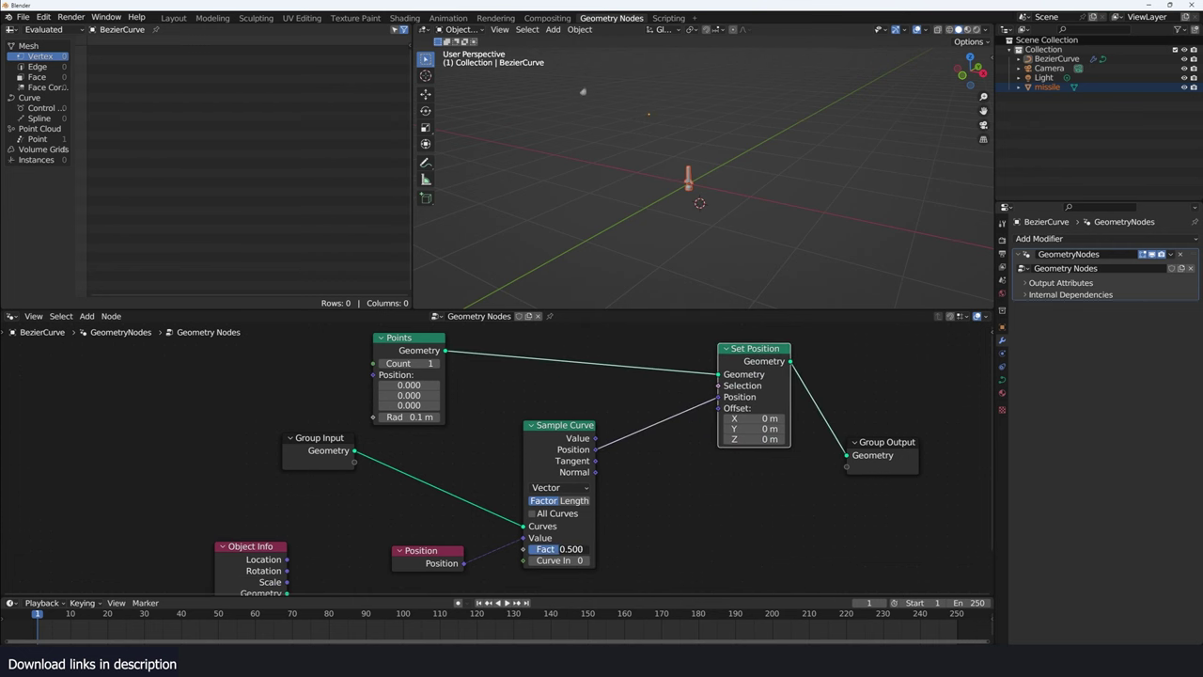
Join the Set Position point with the original curve through an expanded Join Geometry node
scroll(559, 540, "down", 2)
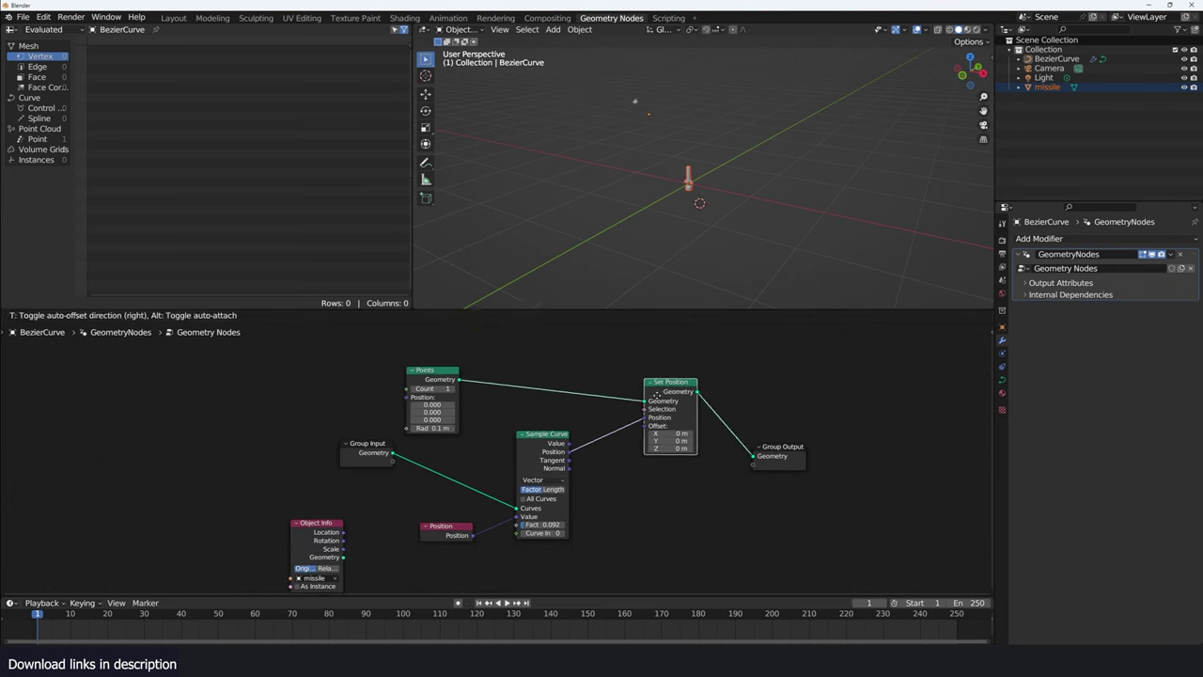
left_click_drag(695, 376, 587, 378)
left_click(603, 402)
scroll(564, 394, "up", 1)
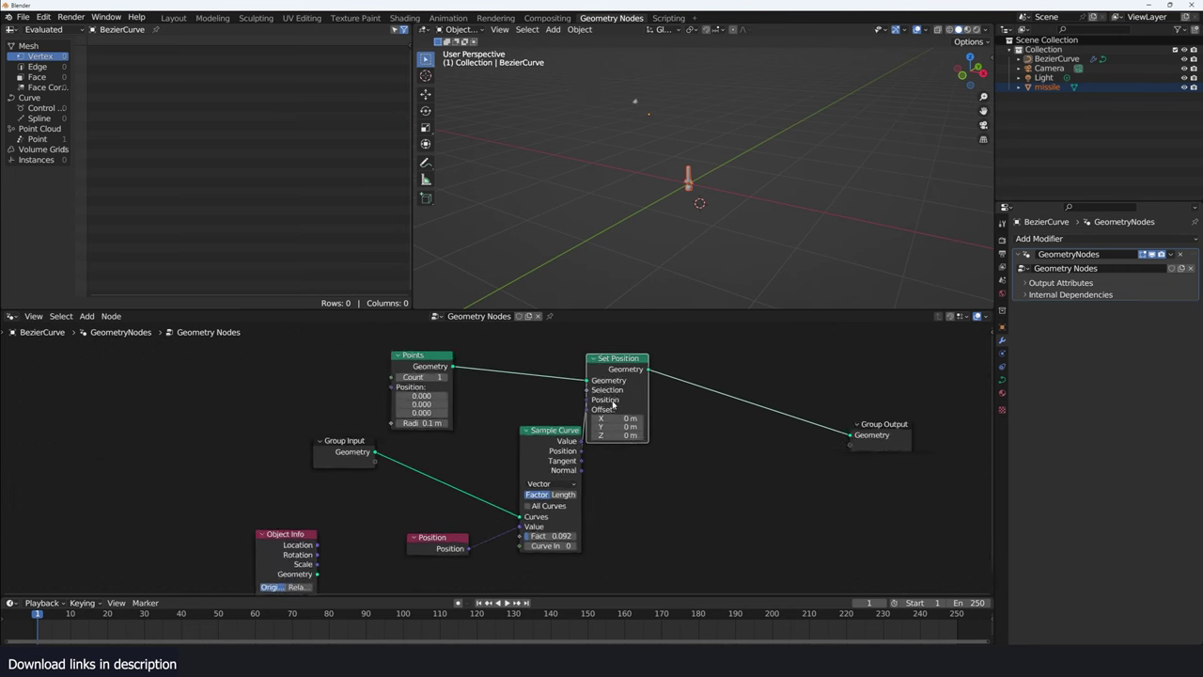
scroll(372, 460, "down", 1)
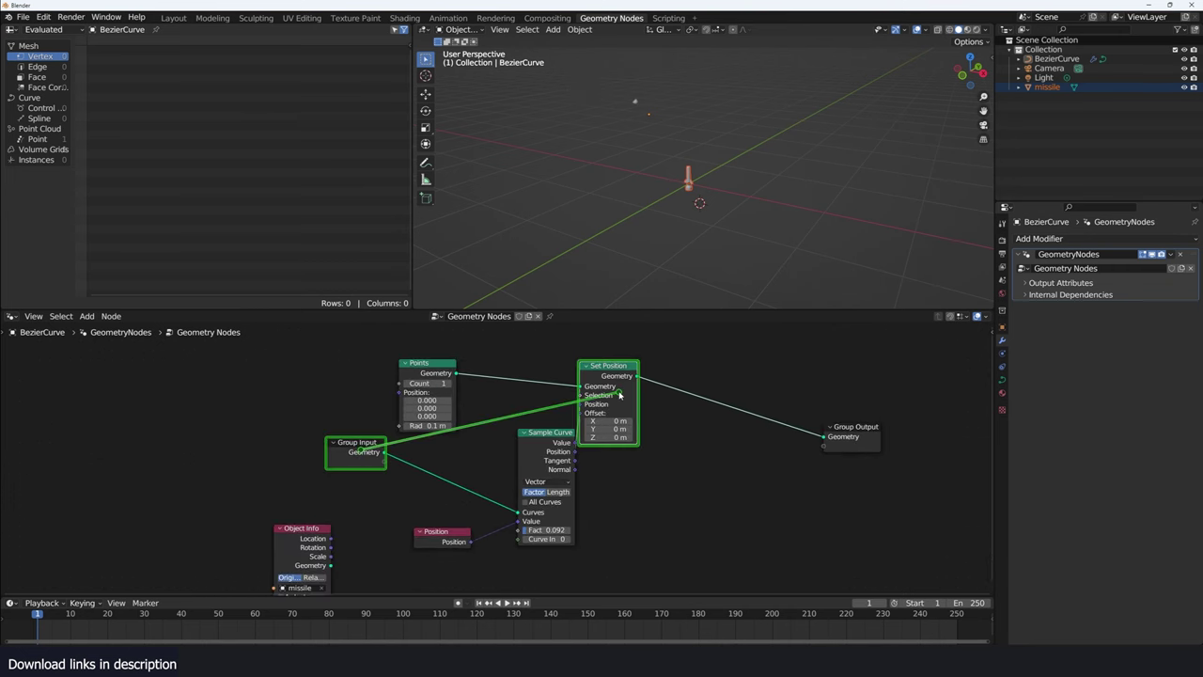
right_click_drag(366, 451, 606, 404, "ctrl+shift")
key("h")
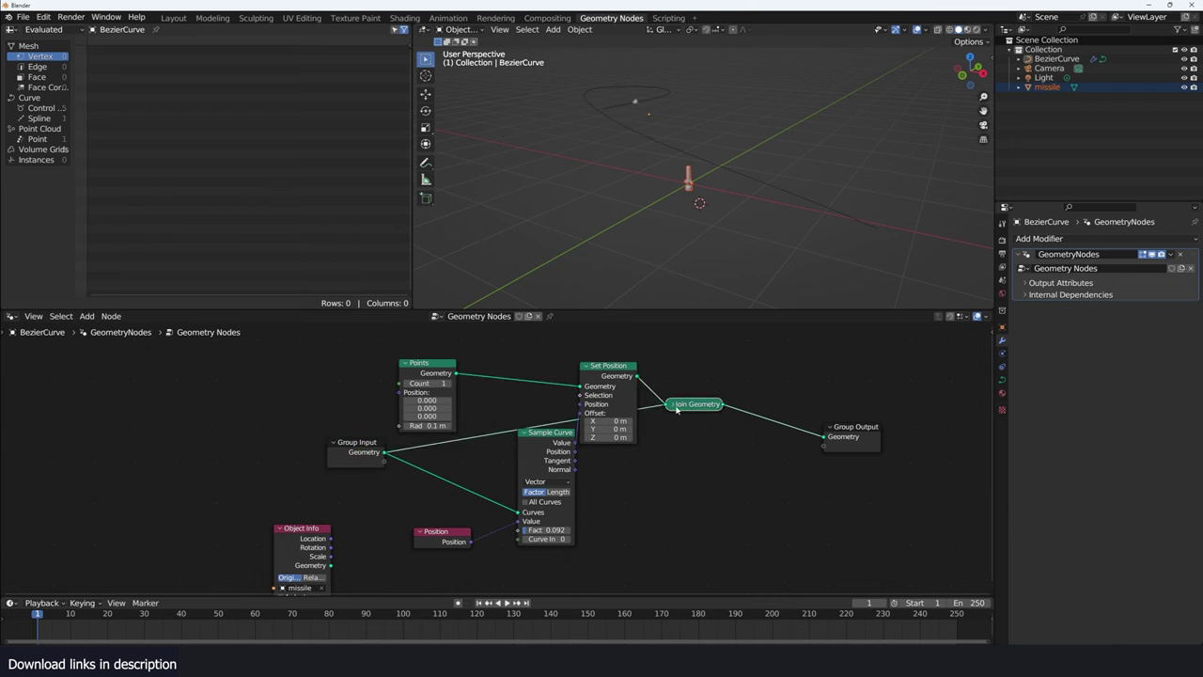
left_click_drag(695, 405, 768, 389)
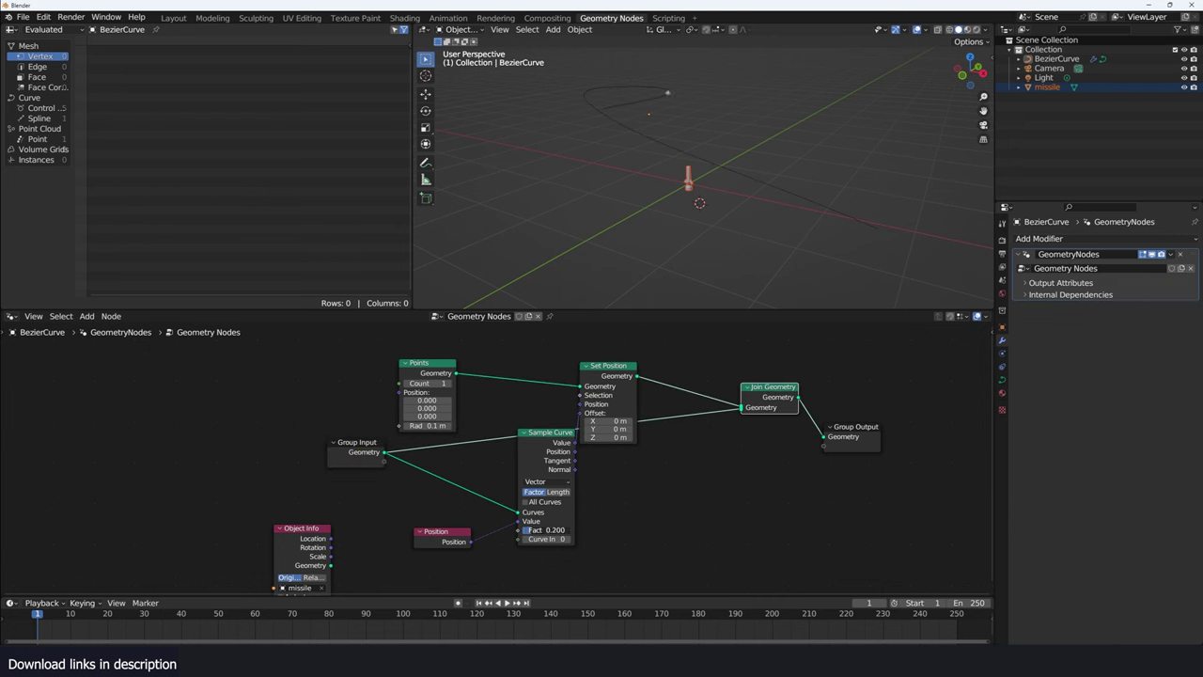
Raise the Sample Curve Factor to 1.000 and view the whole curve
left_click_drag(552, 529, 611, 529)
middle_click_drag(842, 236, 579, 136)
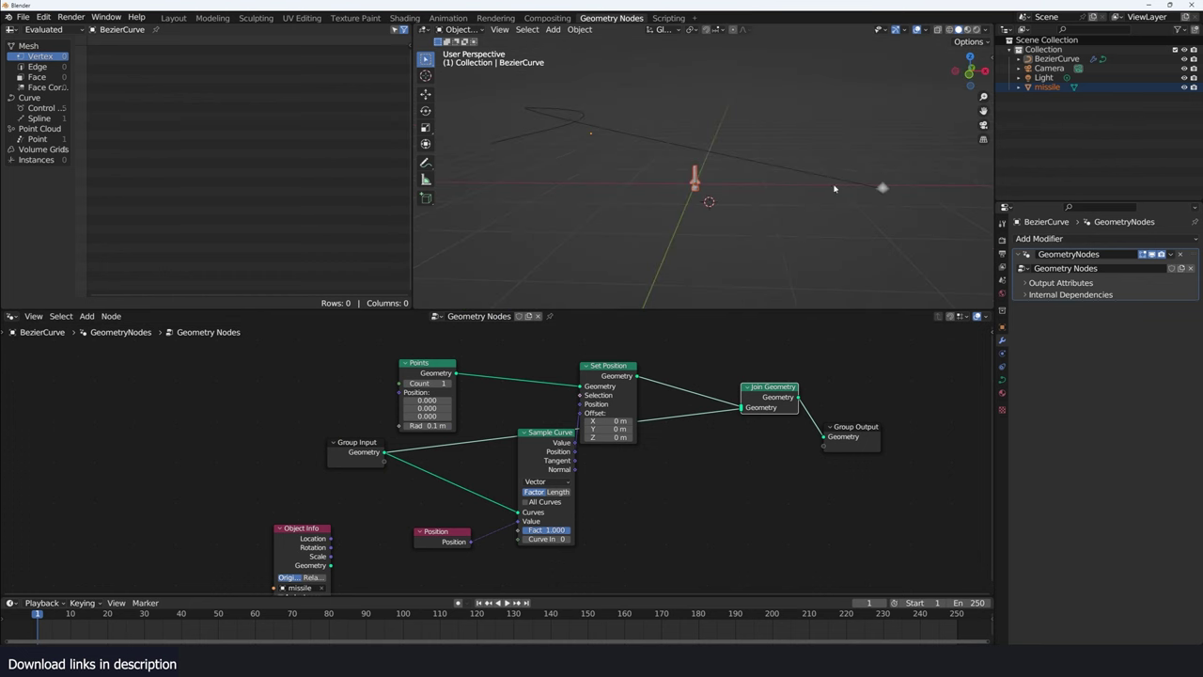
middle_click_drag(486, 505, 531, 454)
scroll(437, 519, "up", 1)
Move Object Info aside and add a Scene Time node beside Sample Curve
left_click_drag(345, 470, 185, 433)
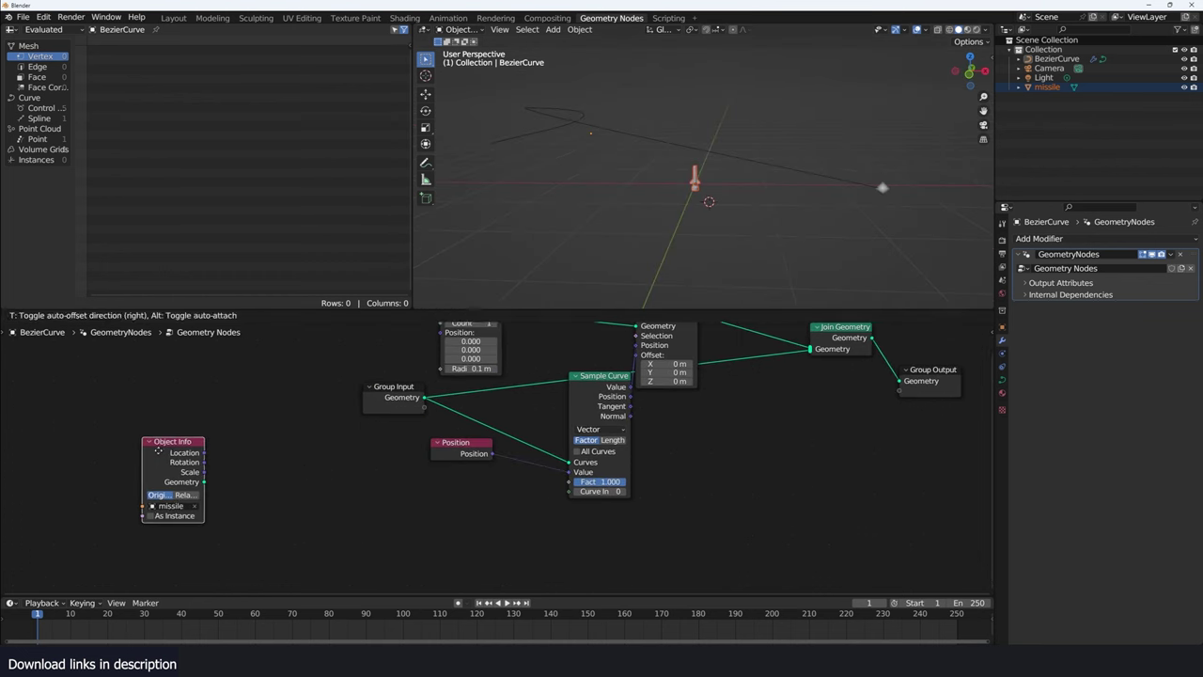
key("shift+a")
type("scene time")
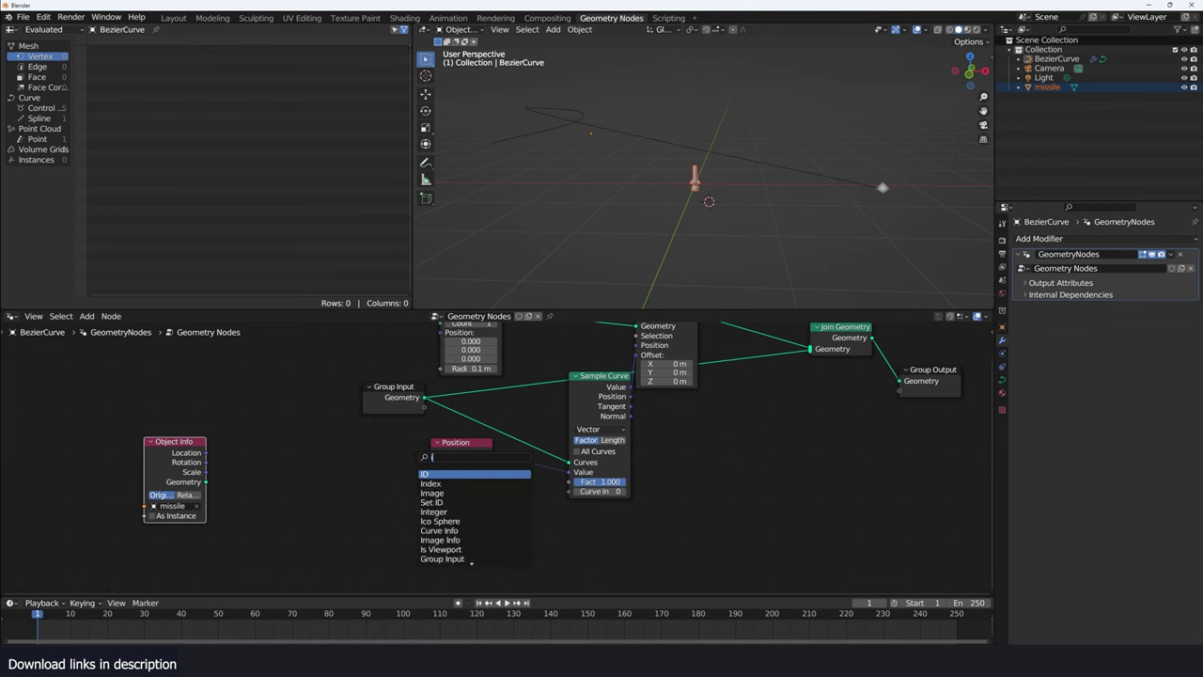
key("Return")
scroll(493, 460, "up", 2)
Test linking Scene Time Frame to Sample Curve Factor, then remove that link
left_click_drag(316, 513, 595, 489)
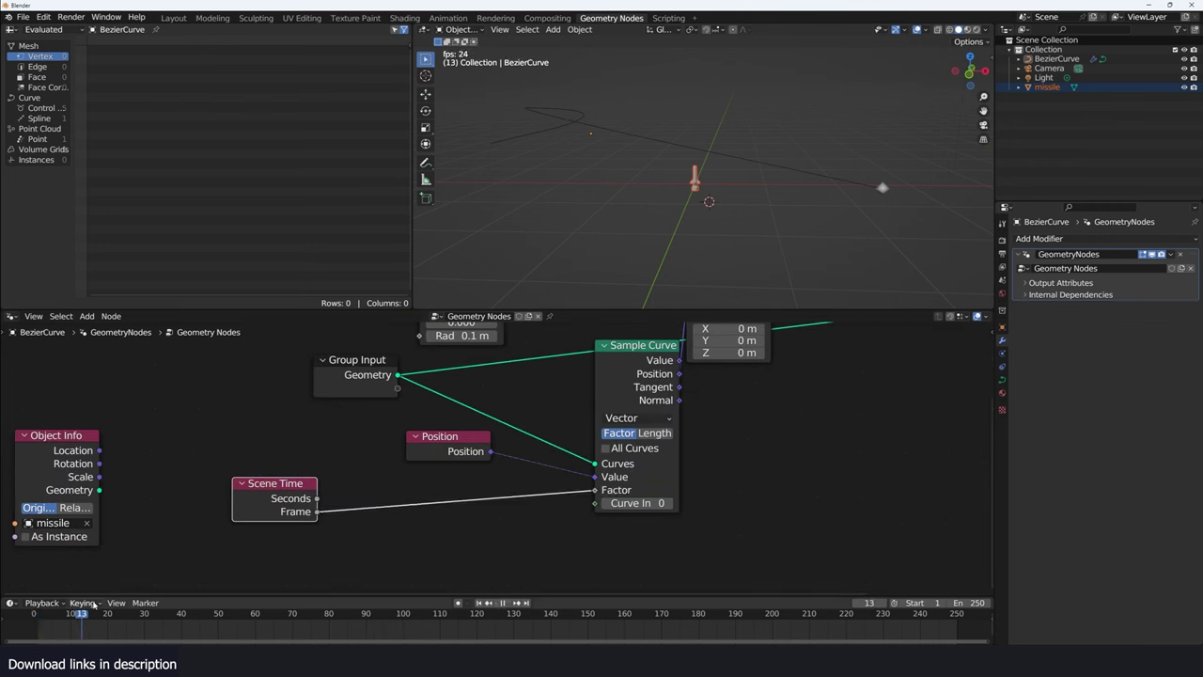
left_click_drag(282, 483, 269, 488)
left_click_drag(597, 489, 676, 363)
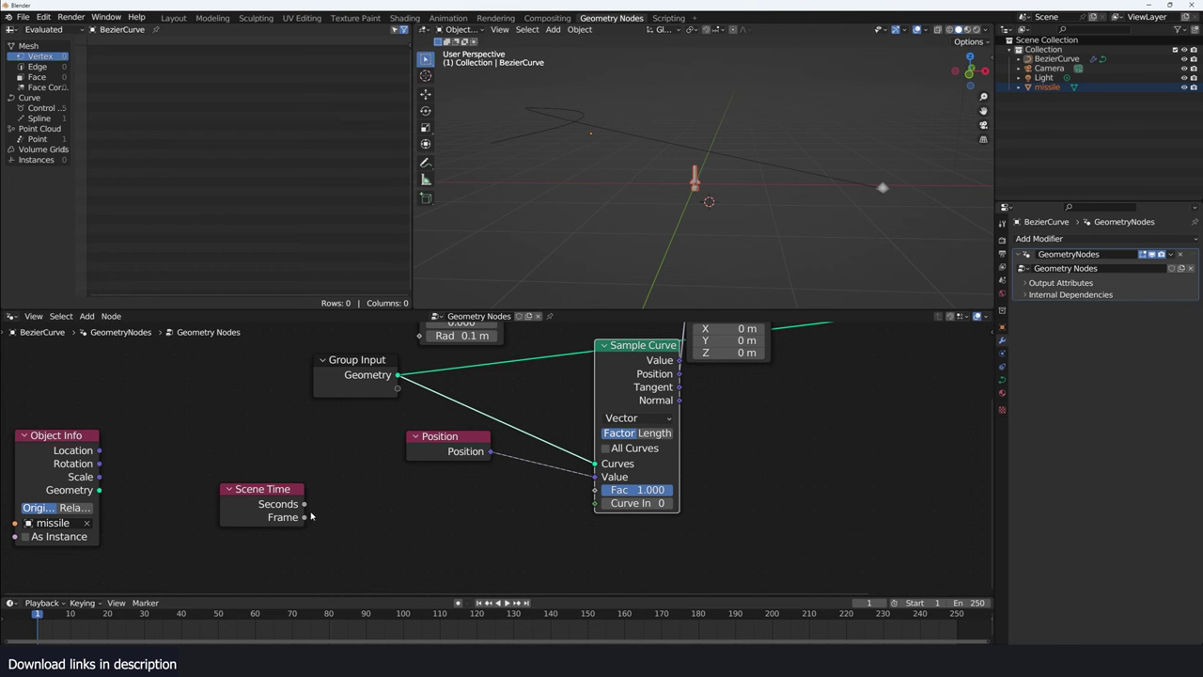
left_click_drag(304, 517, 362, 515)
Add a Map Range node on the Frame link and set its From Max to 100
type("map")
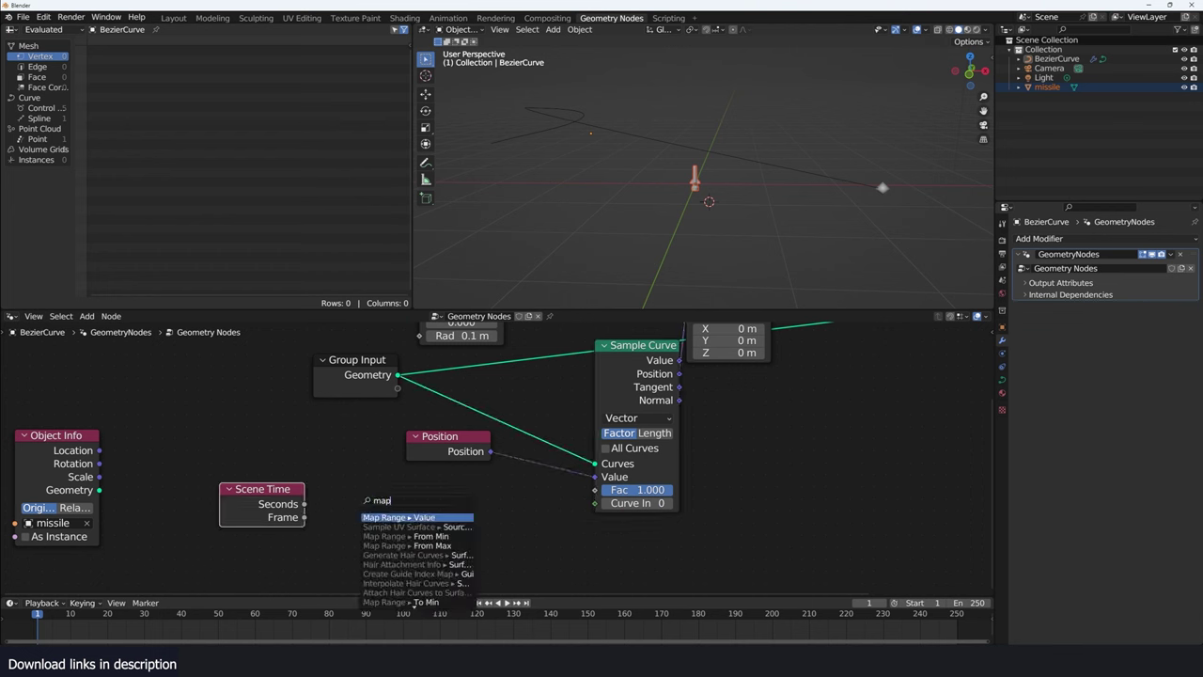
left_click(424, 519)
scroll(425, 517, "down", 1)
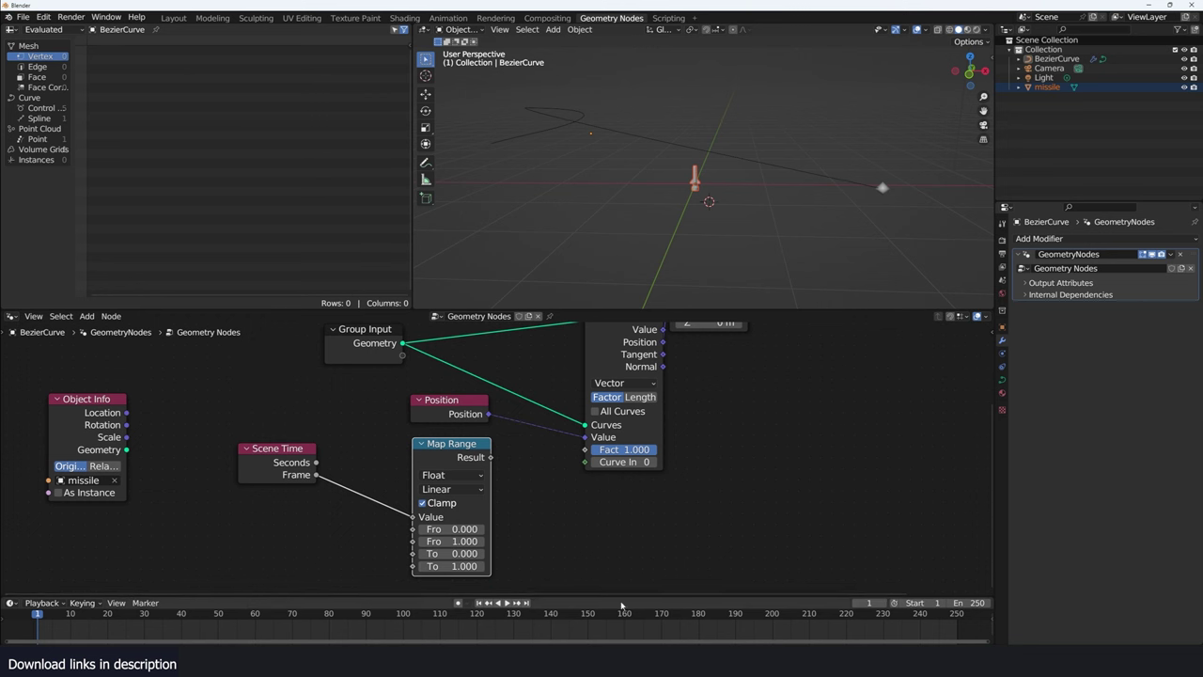
left_click(451, 542)
type("250")
key("Return")
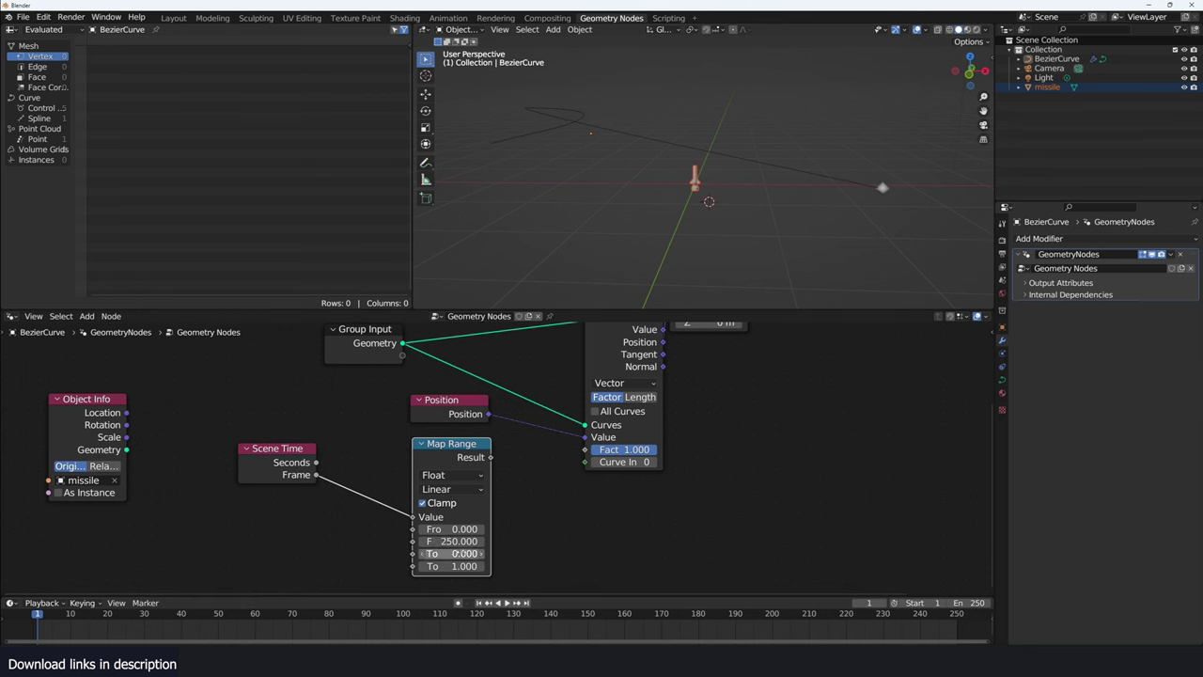
left_click(451, 541)
type("1")
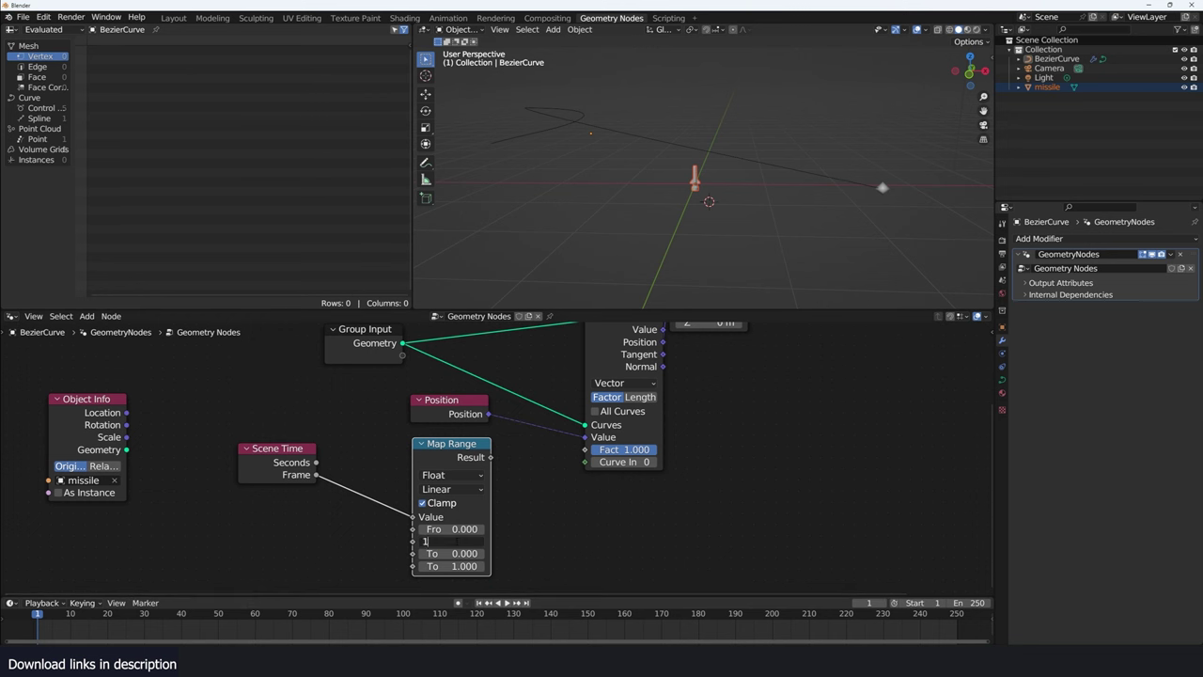
type("00")
key("Return")
Expose Map Range From Max as a modifier input named 'end frame'
scroll(427, 554, "down", 2)
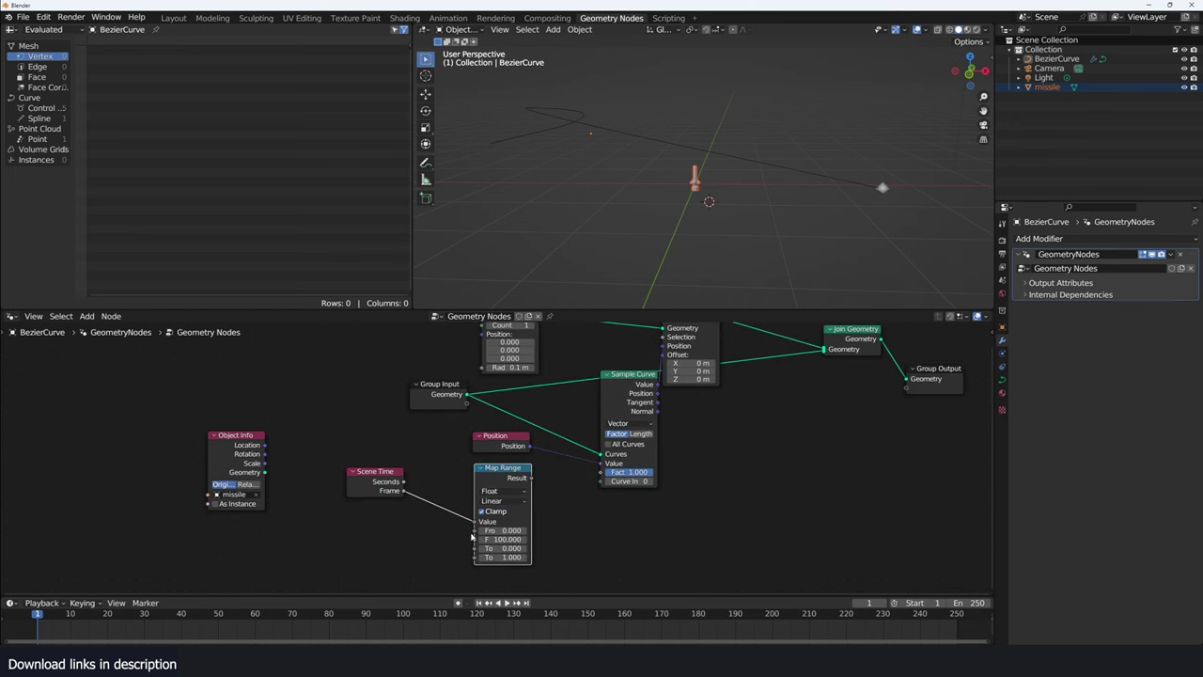
left_click_drag(475, 540, 467, 404)
type("nd")
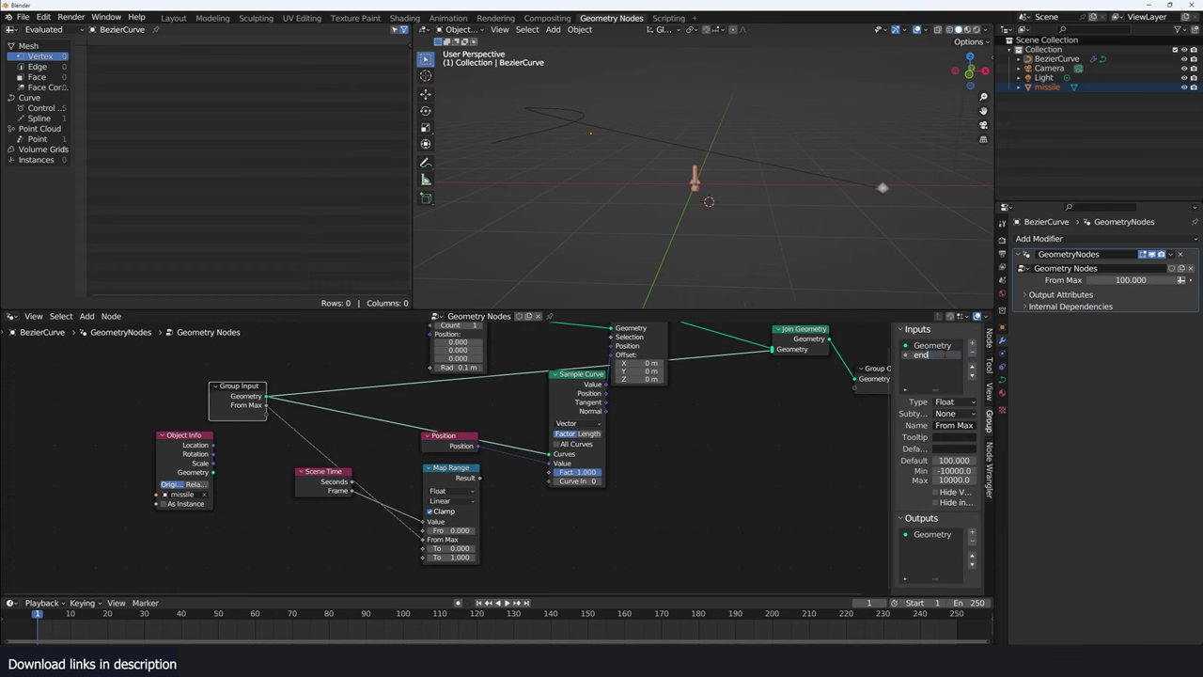
type(" frame")
key("Return")
scroll(437, 578, "up", 1)
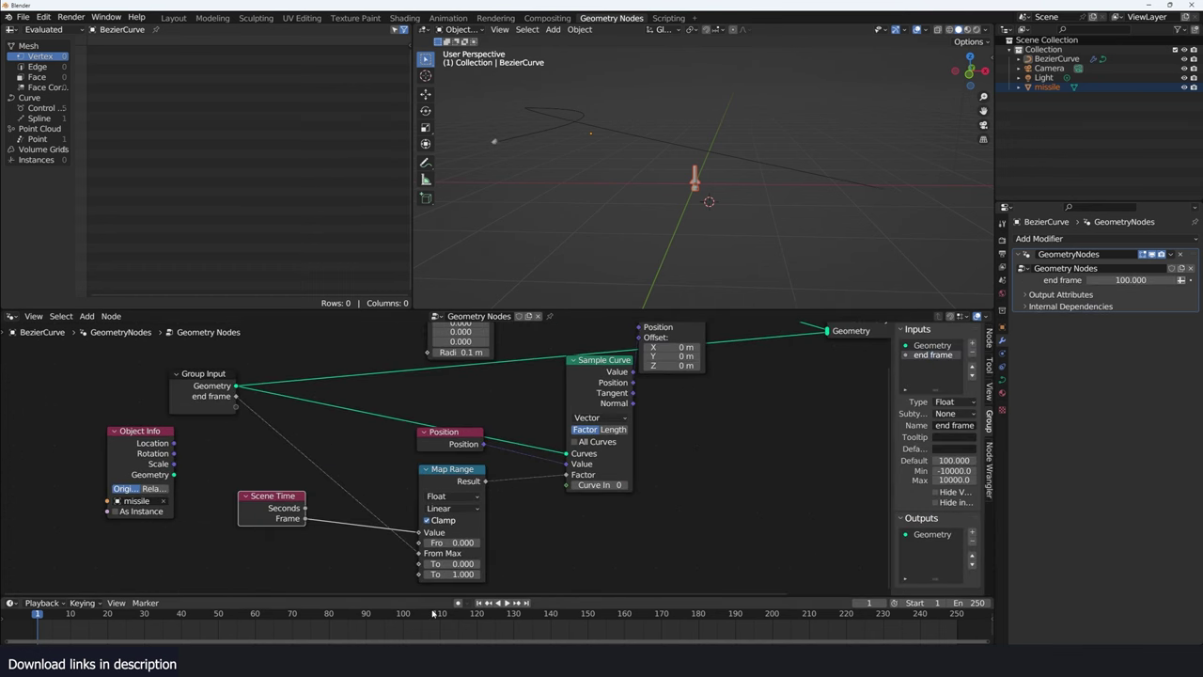
Play the animation to test the point's motion along the curve
key("space")
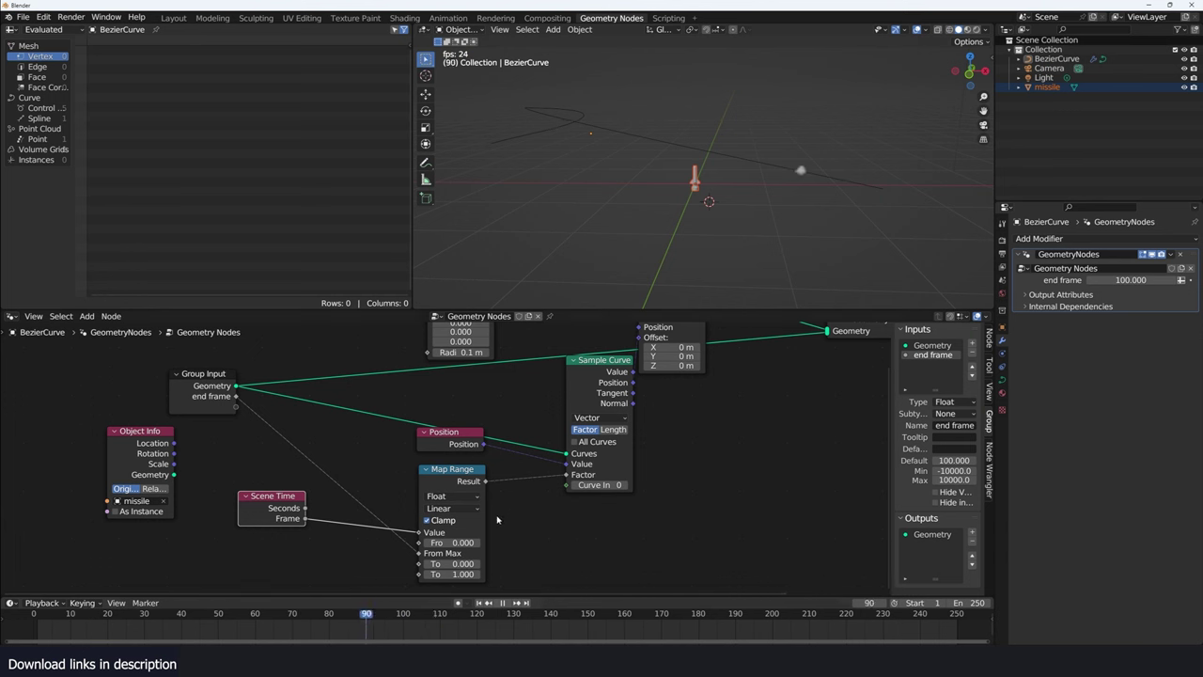
key("Escape")
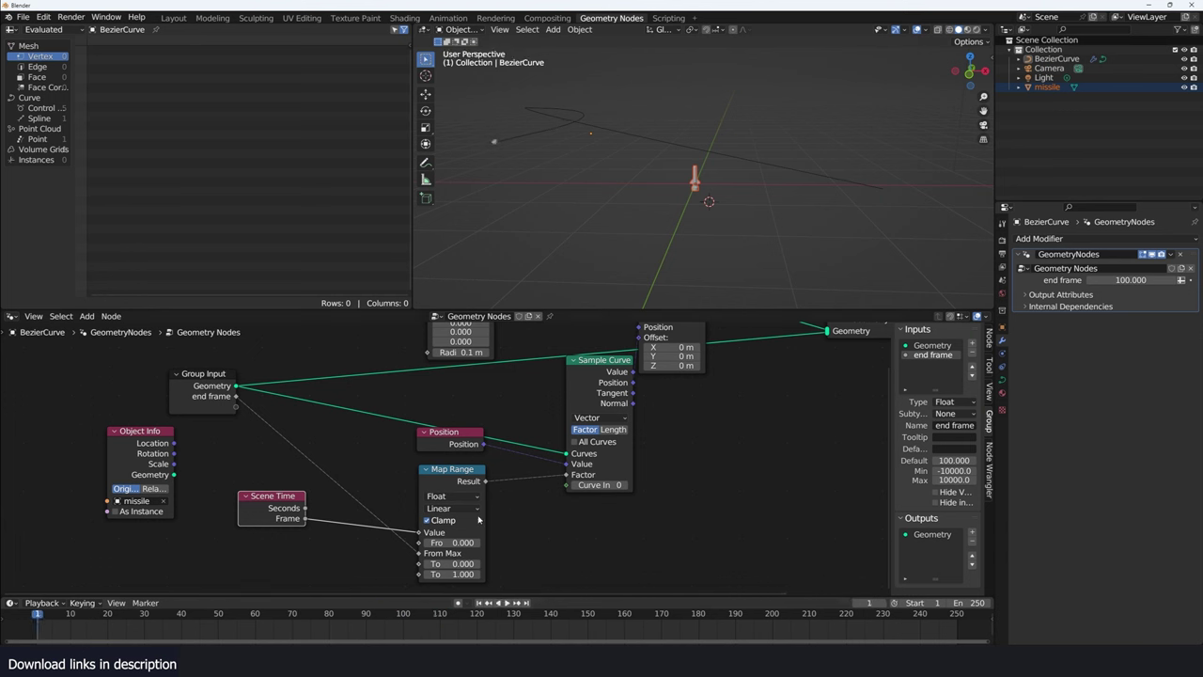
key("space")
key("space")
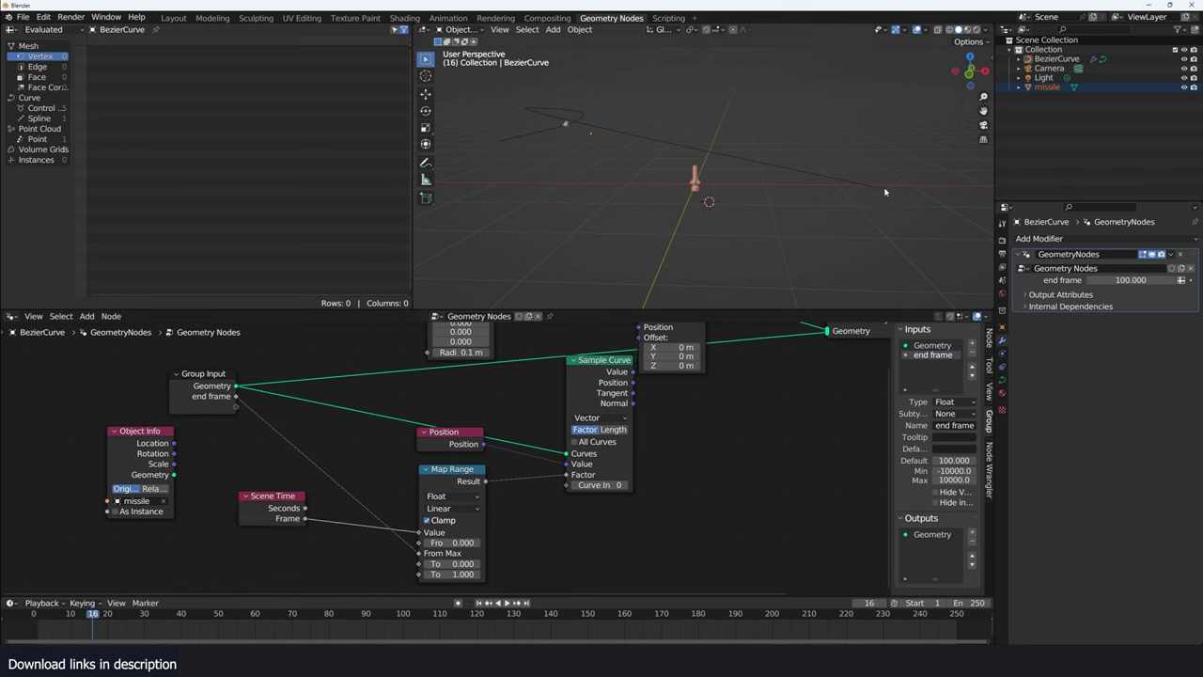
Insert a Reverse Curve node into the curve link and stop playback
scroll(531, 403, "down", 1)
key("shift+a")
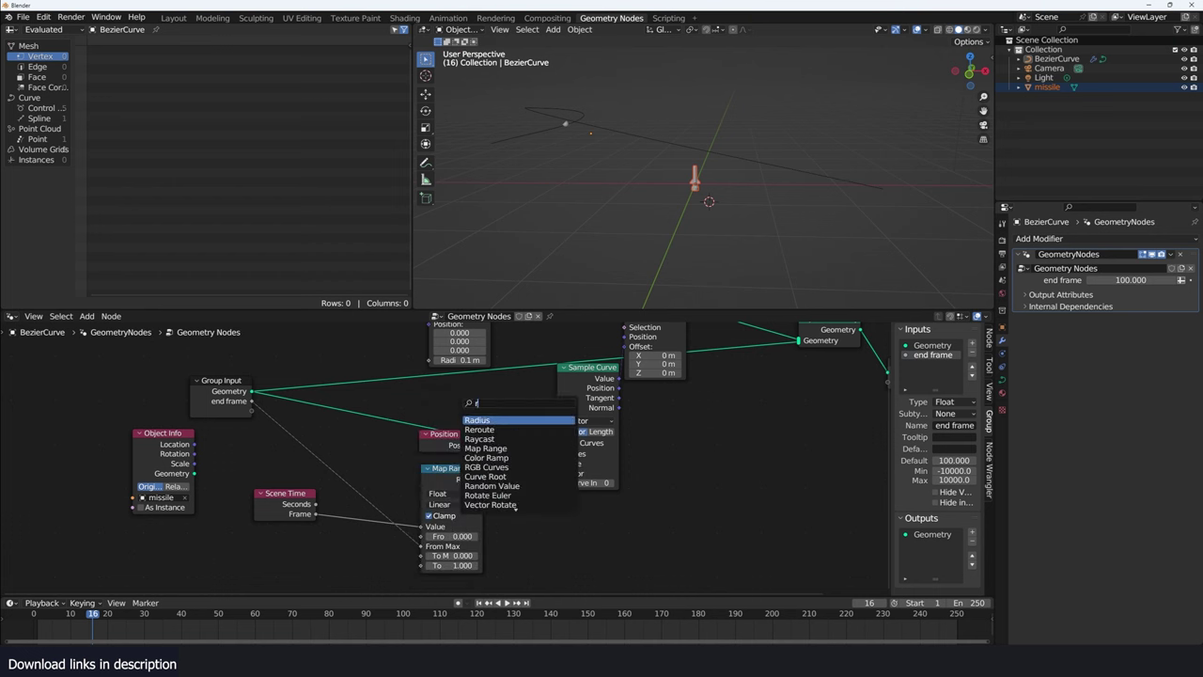
type("reve")
key("Return")
left_click(402, 428)
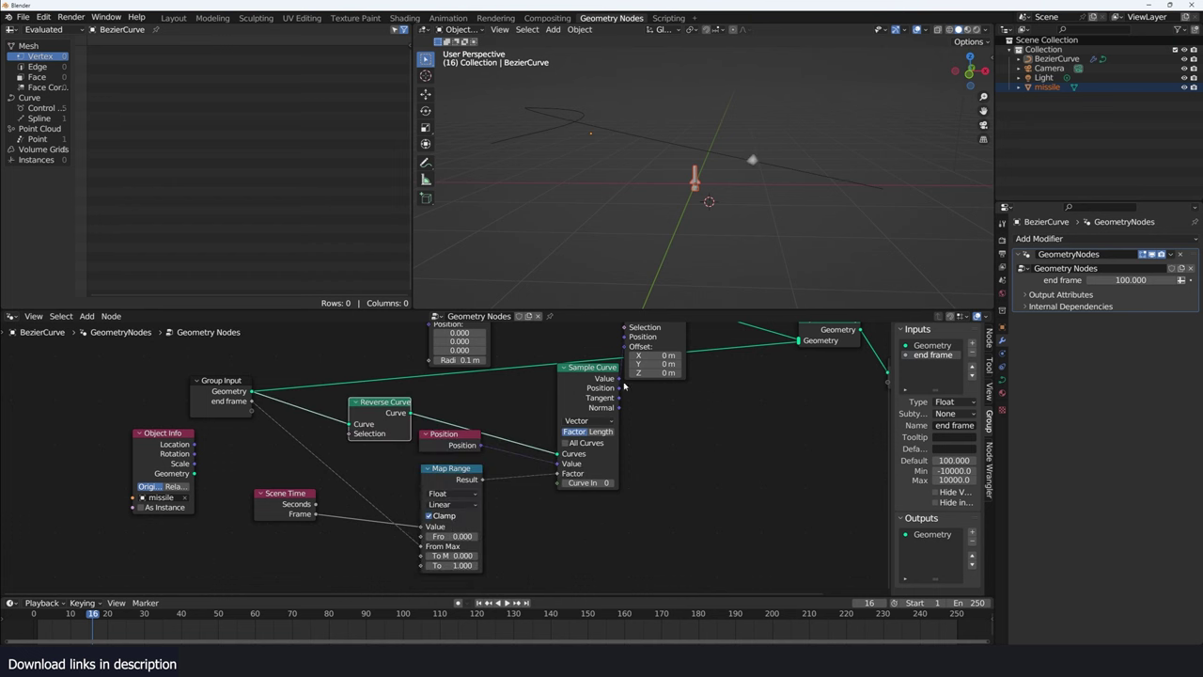
key("space")
key("space")
Add an Instance on Points node from the Join Geometry link
scroll(733, 390, "down", 1)
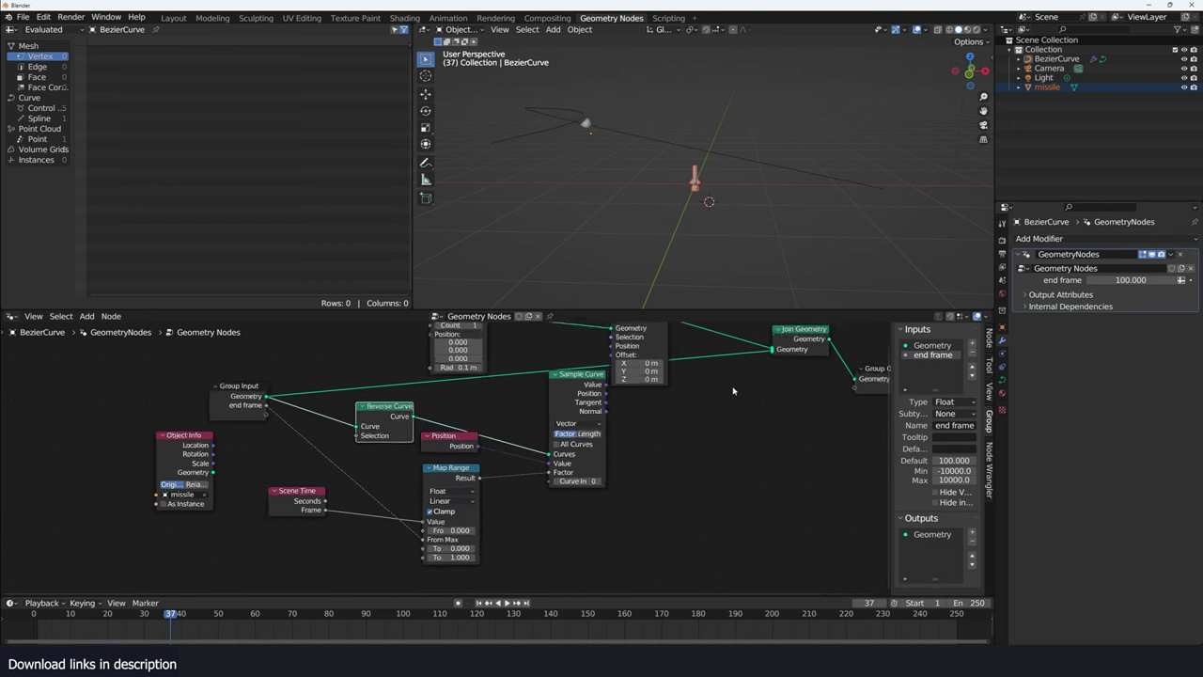
middle_click_drag(733, 390, 341, 443)
left_click_drag(408, 393, 642, 396)
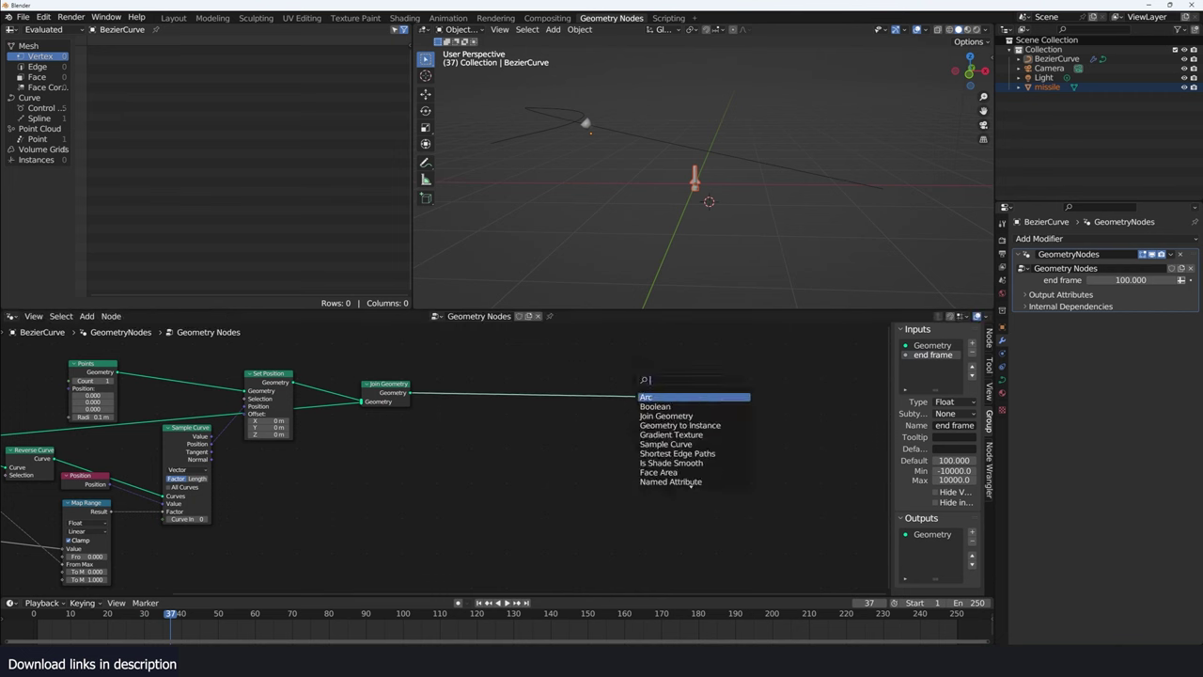
type("on po")
key("Return")
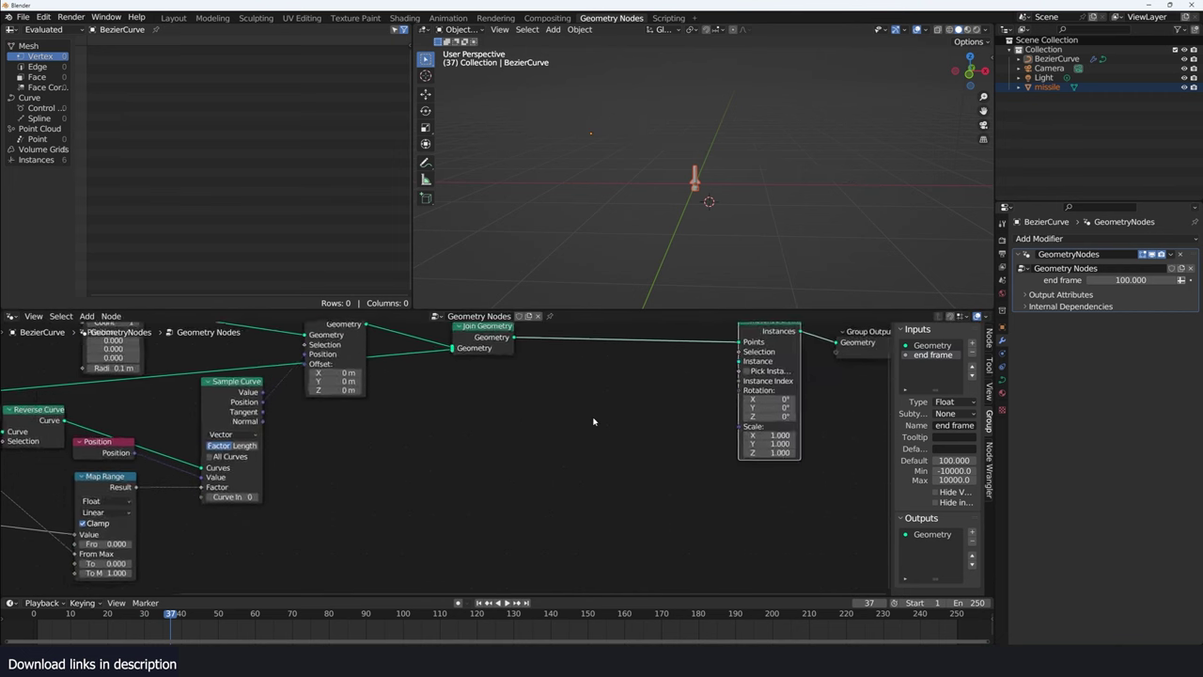
Rearrange Object Info, Join Geometry and Instance on Points below Set Position
key("Home")
mouse_move(26, 472)
left_mouse_down()
mouse_move(528, 455)
mouse_move(717, 368)
left_mouse_up()
scroll(586, 448, "up", 2)
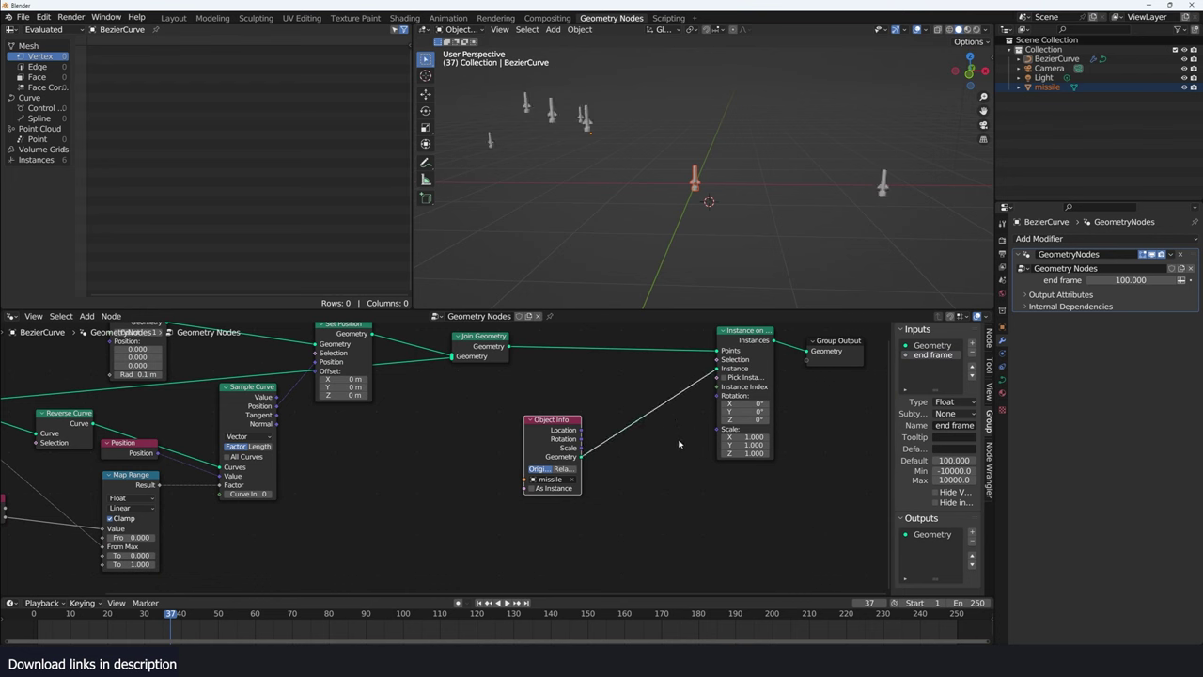
key("Home")
left_click_drag(514, 400, 521, 432)
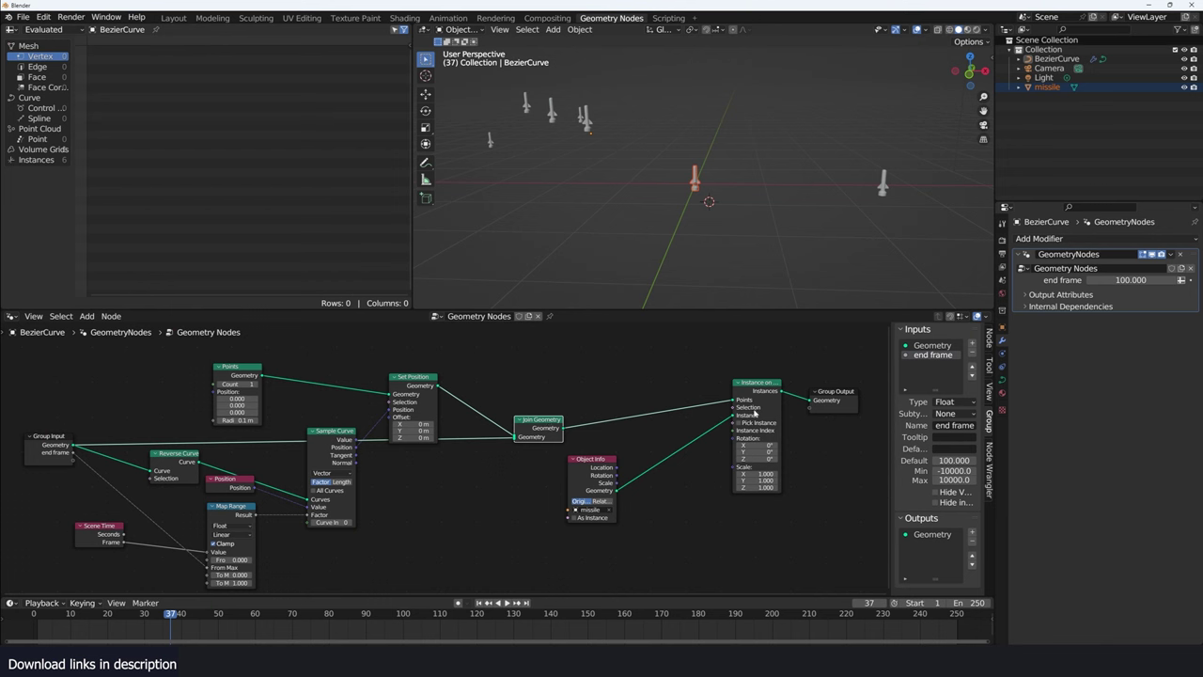
left_click_drag(553, 435, 678, 435)
left_click_drag(767, 396, 527, 483)
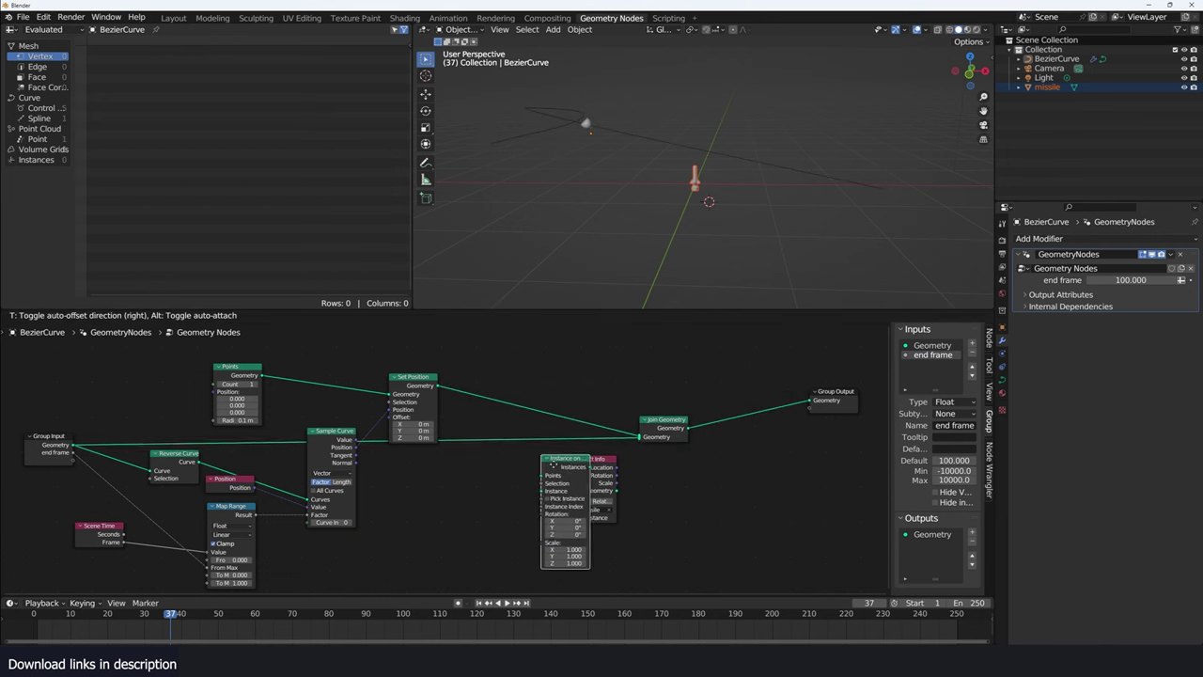
Briefly preview Set Position in a Viewer, then insert Instance on Points before Join Geometry
left_click(422, 388, "ctrl+shift")
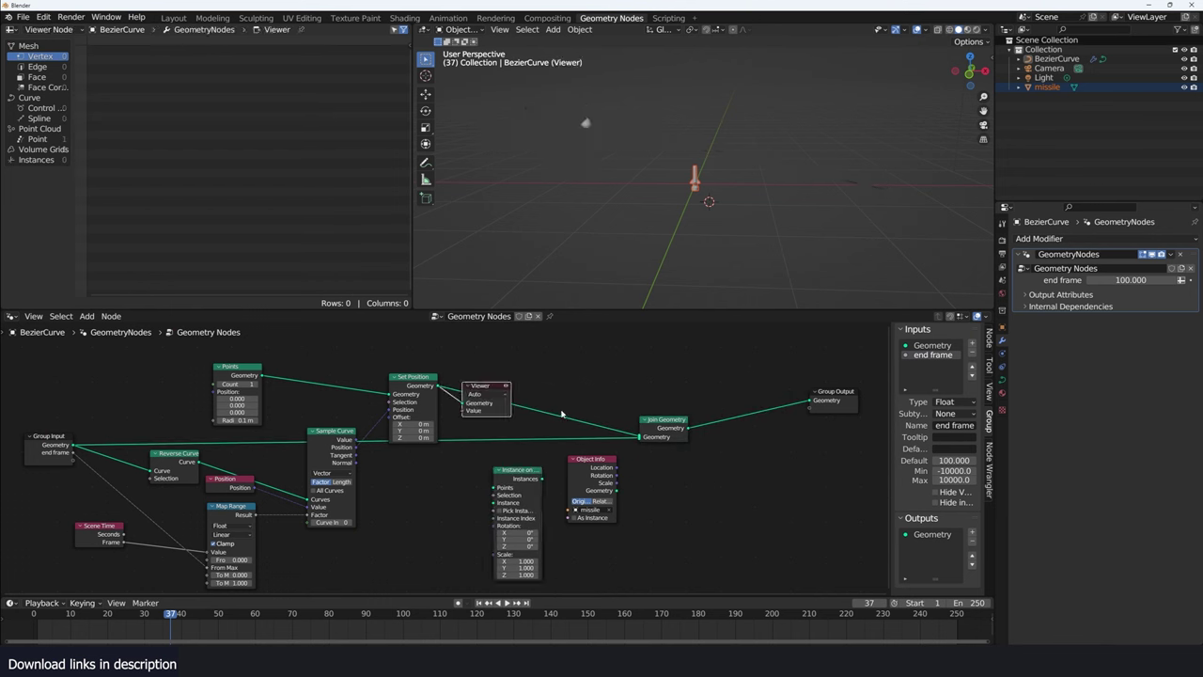
left_click(483, 394)
left_click(489, 386)
key("x")
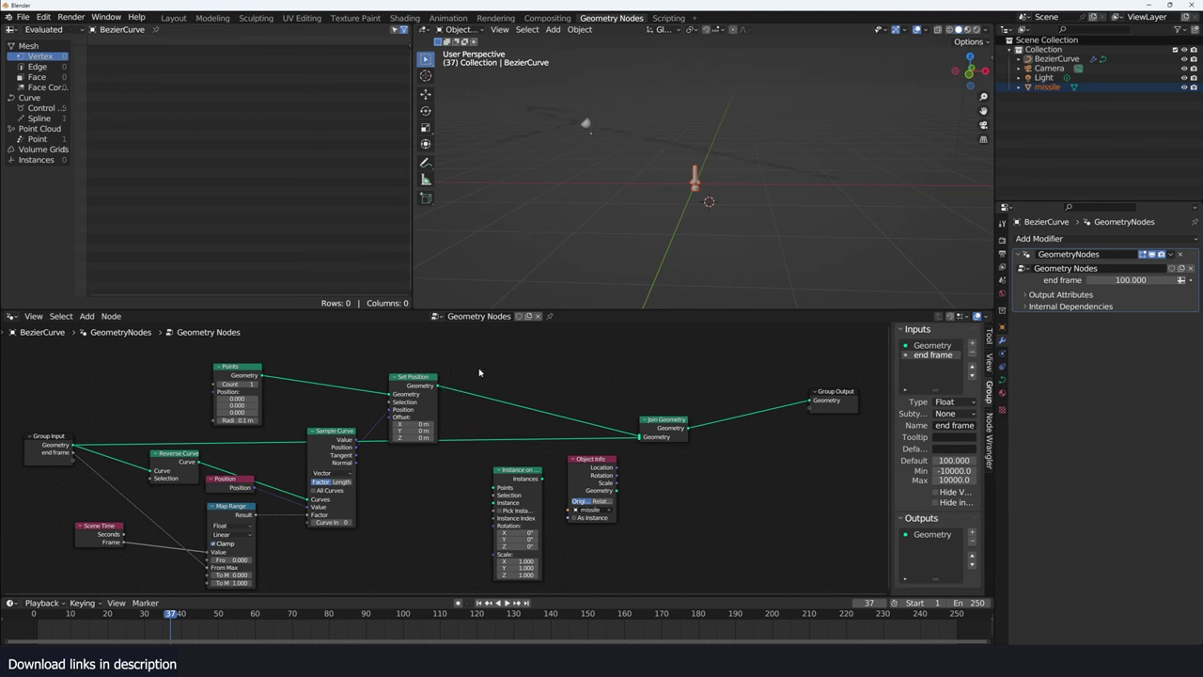
left_click_drag(331, 438, 339, 424)
key("Home")
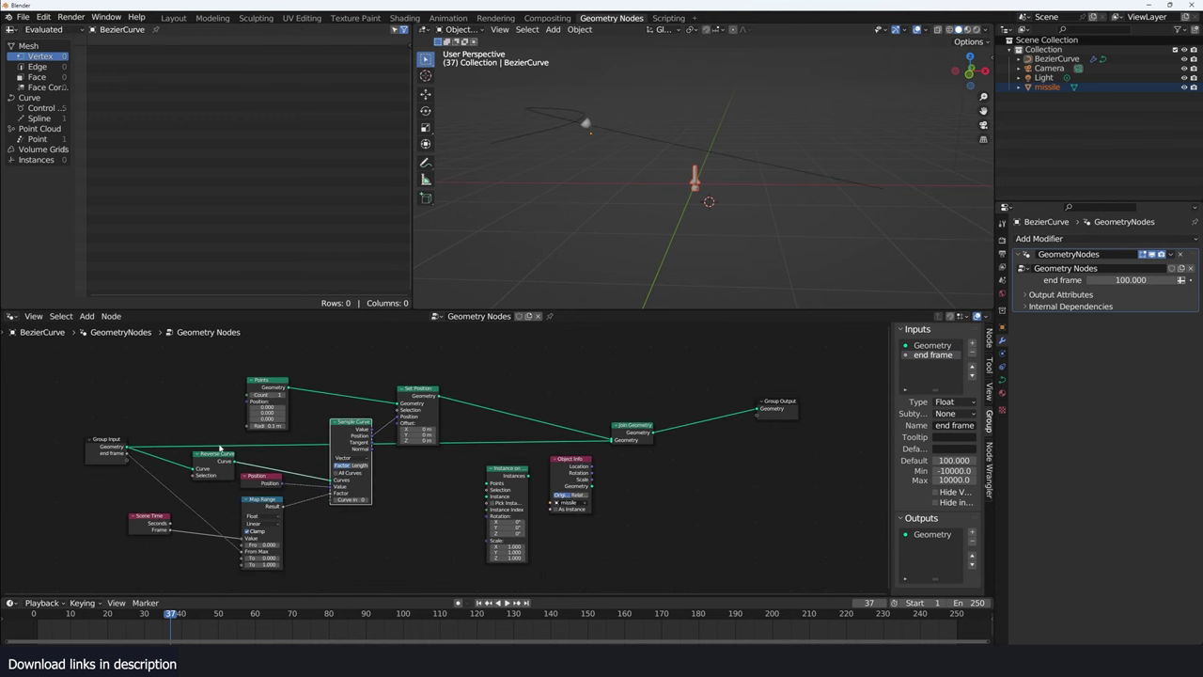
left_click_drag(511, 482, 576, 374)
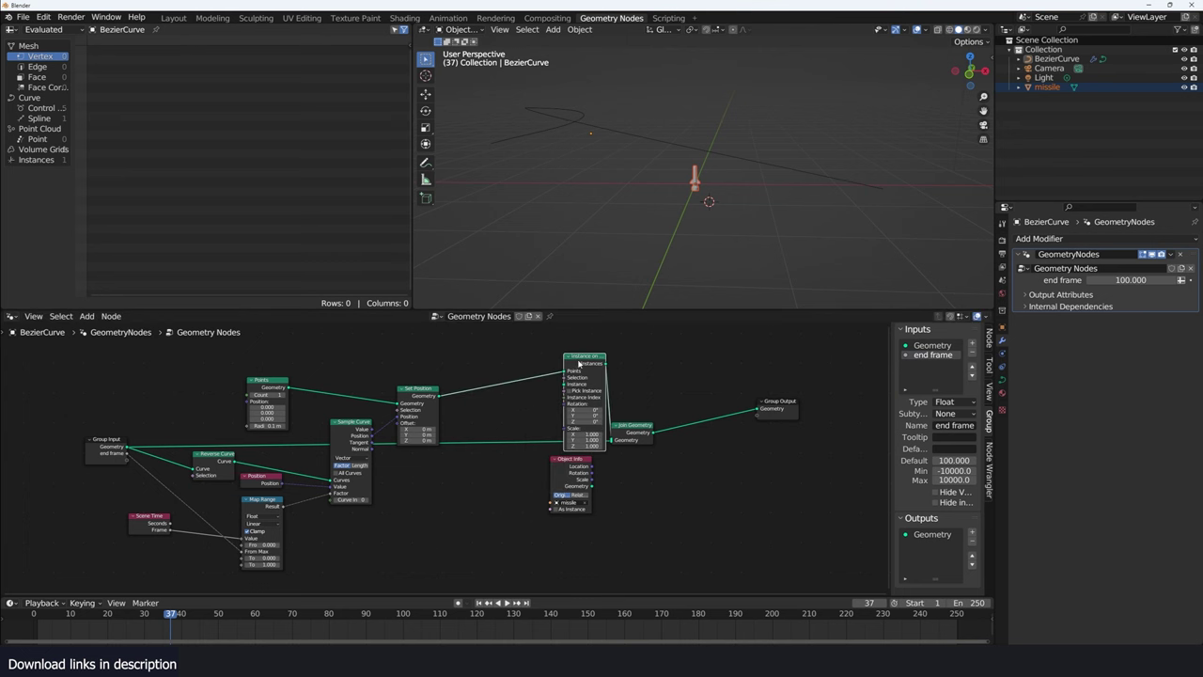
left_click_drag(579, 363, 530, 377)
Duplicate Group Input and join its original curve geometry into Join Geometry
key("shift+d")
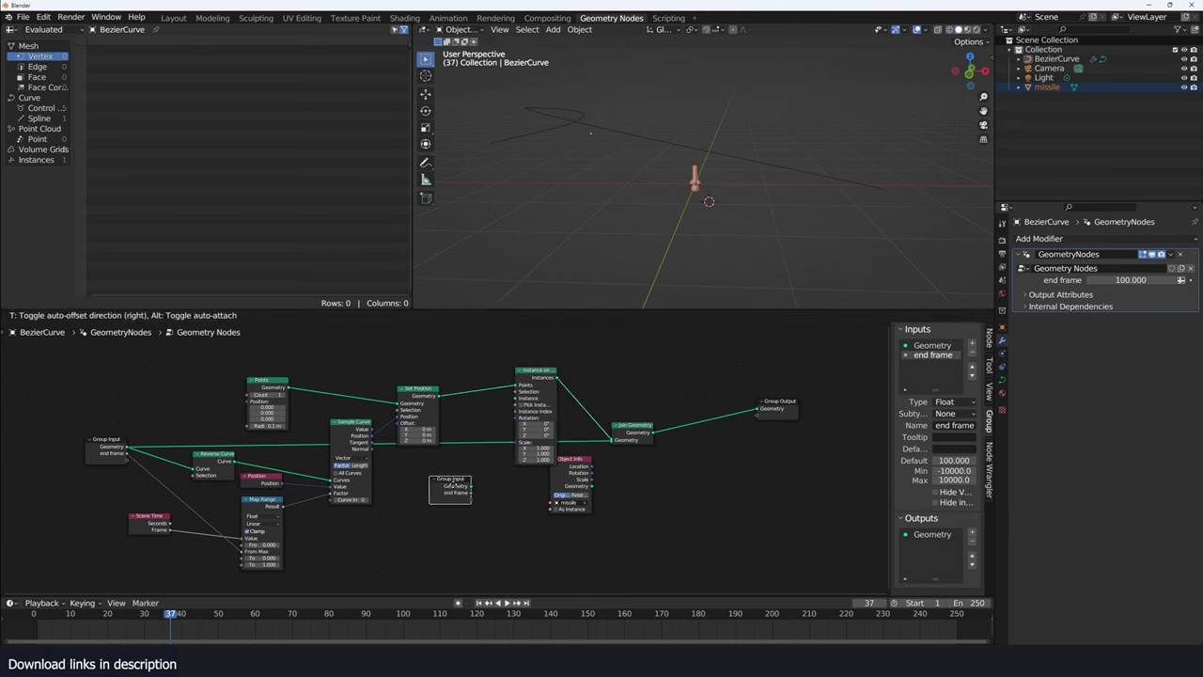
left_click(506, 477)
left_click_drag(582, 484, 592, 507)
scroll(592, 508, "up", 1)
scroll(545, 495, "up", 1)
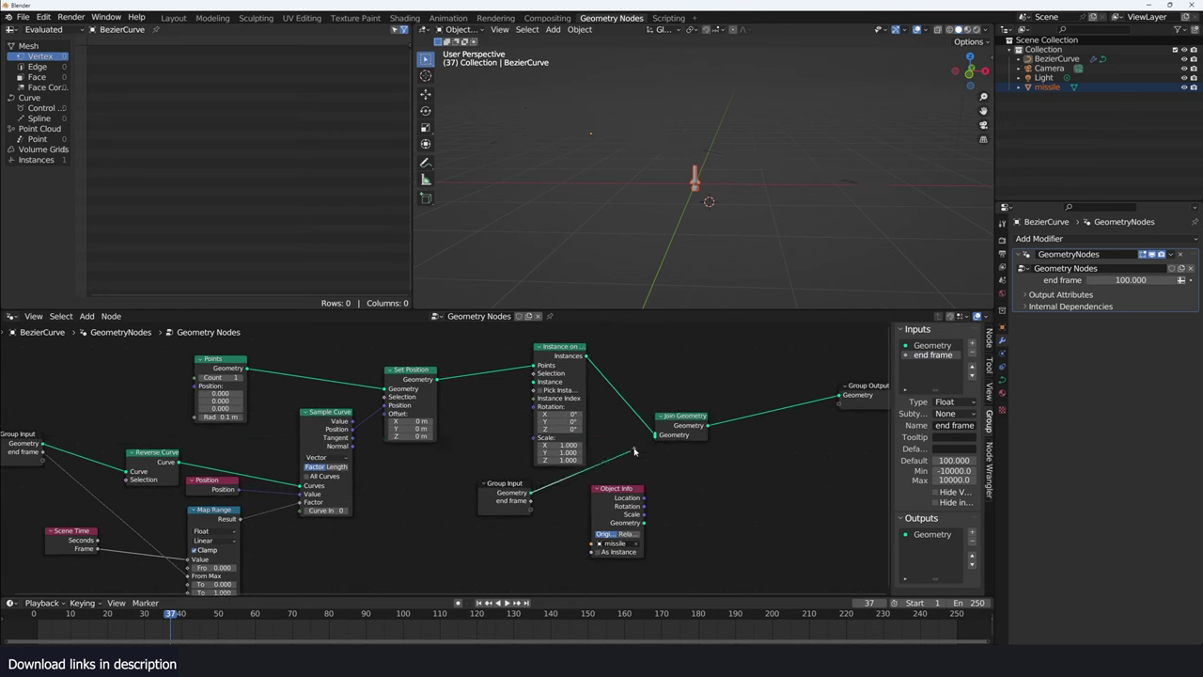
left_click_drag(531, 492, 656, 433)
left_click_drag(520, 490, 701, 456)
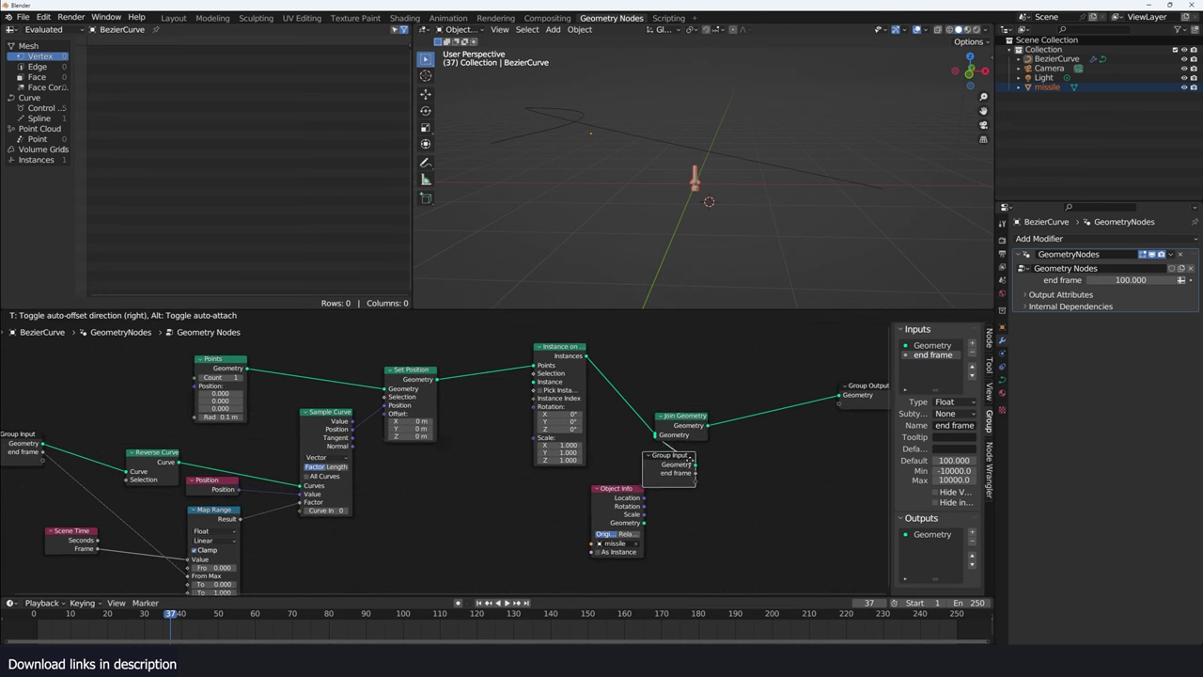
Feed the missile's Object Info geometry into Instance on Points' Instance and check playback
scroll(502, 430, "down", 1)
left_click_drag(554, 376, 585, 379)
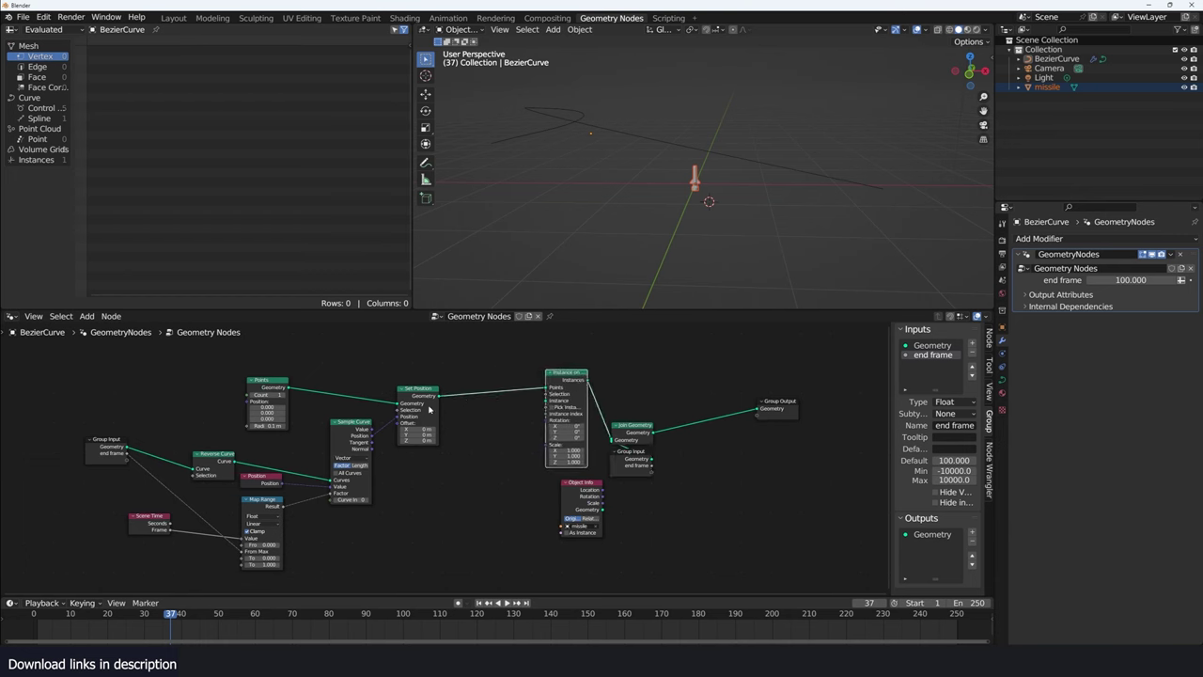
left_click_drag(418, 388, 414, 385)
left_click_drag(567, 483, 473, 435)
scroll(474, 433, "up", 2)
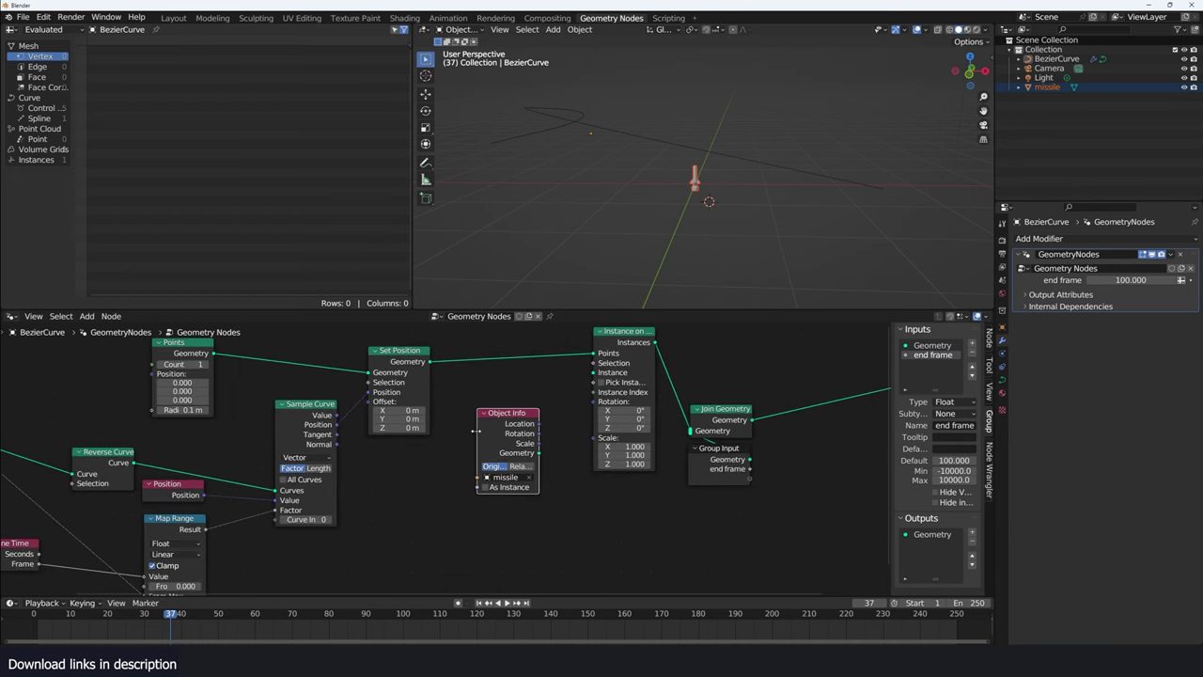
left_click_drag(542, 453, 594, 372)
left_click(601, 497)
key("shift+Left")
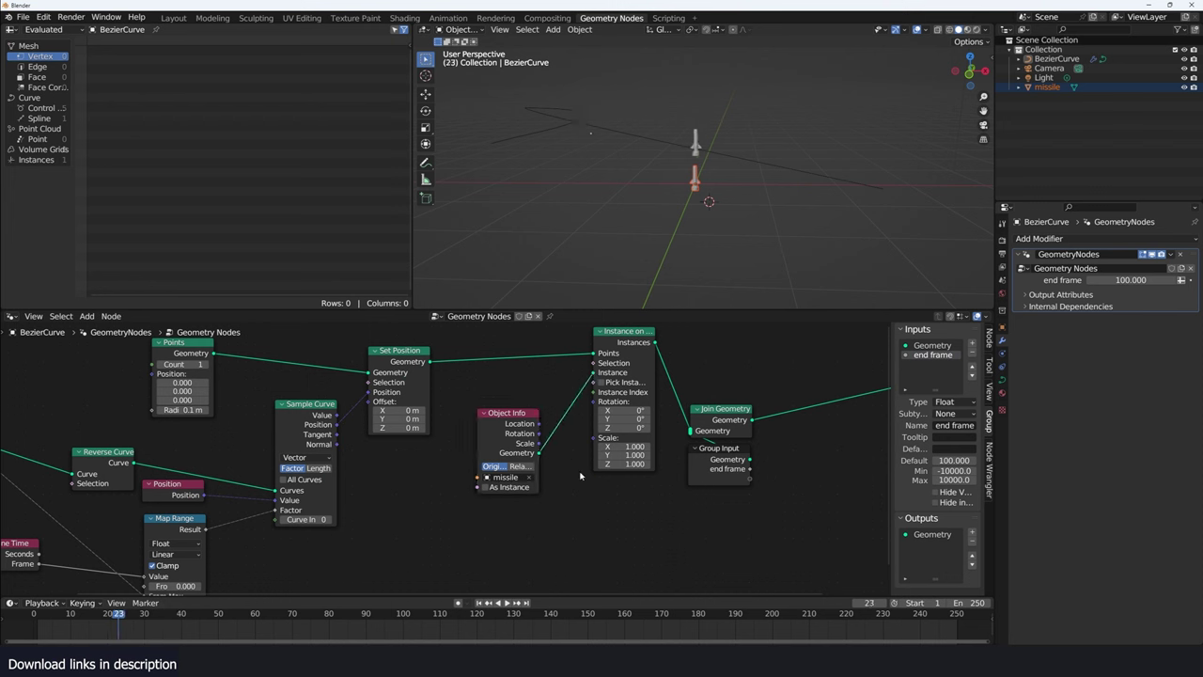
left_click_drag(490, 444, 421, 485)
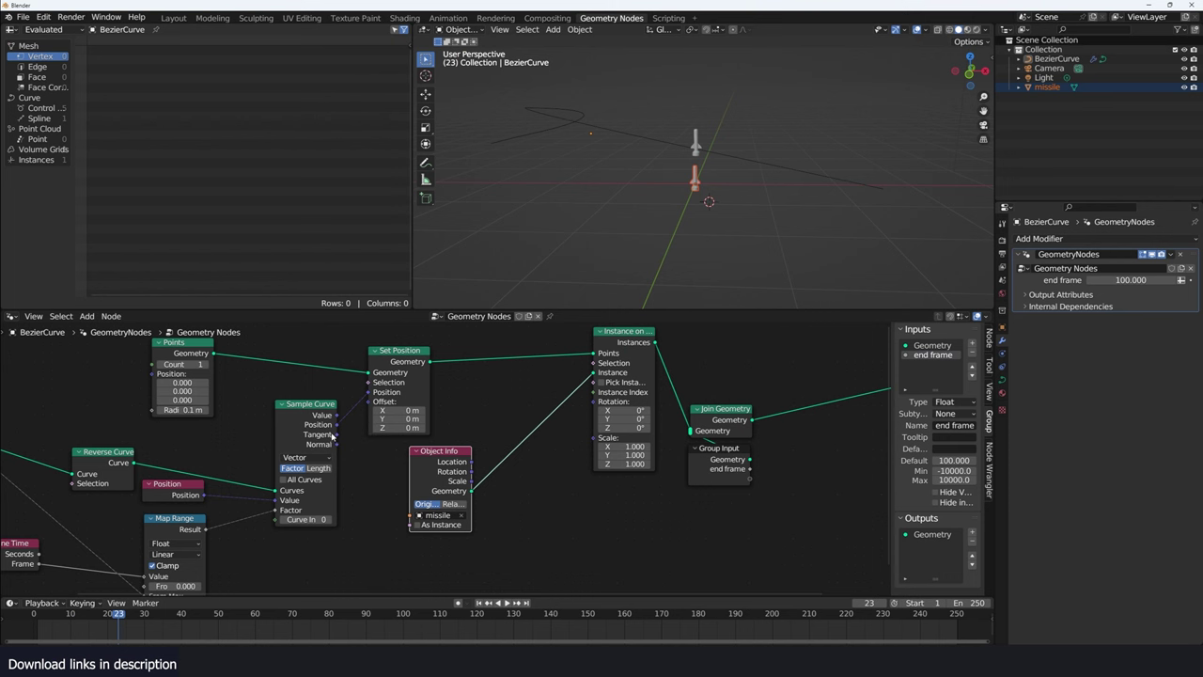
Add Align Euler to Vector, fed by Sample Curve Tangent, driving Instance on Points Rotation
key("shift+a")
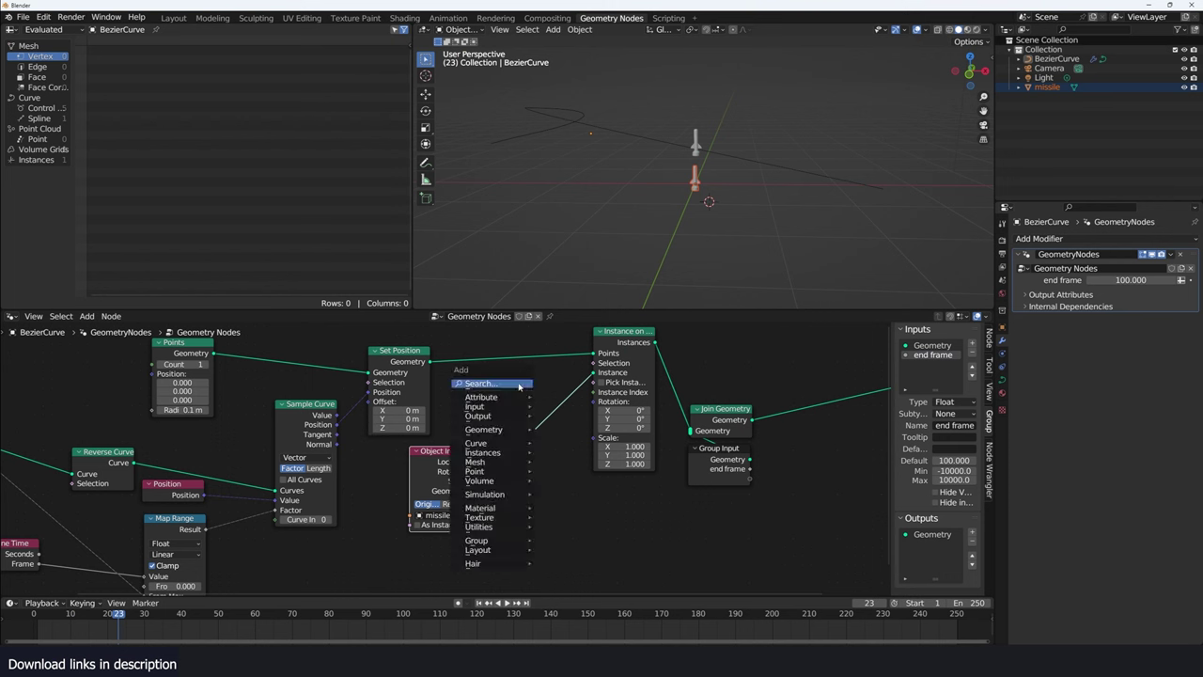
left_click(518, 386)
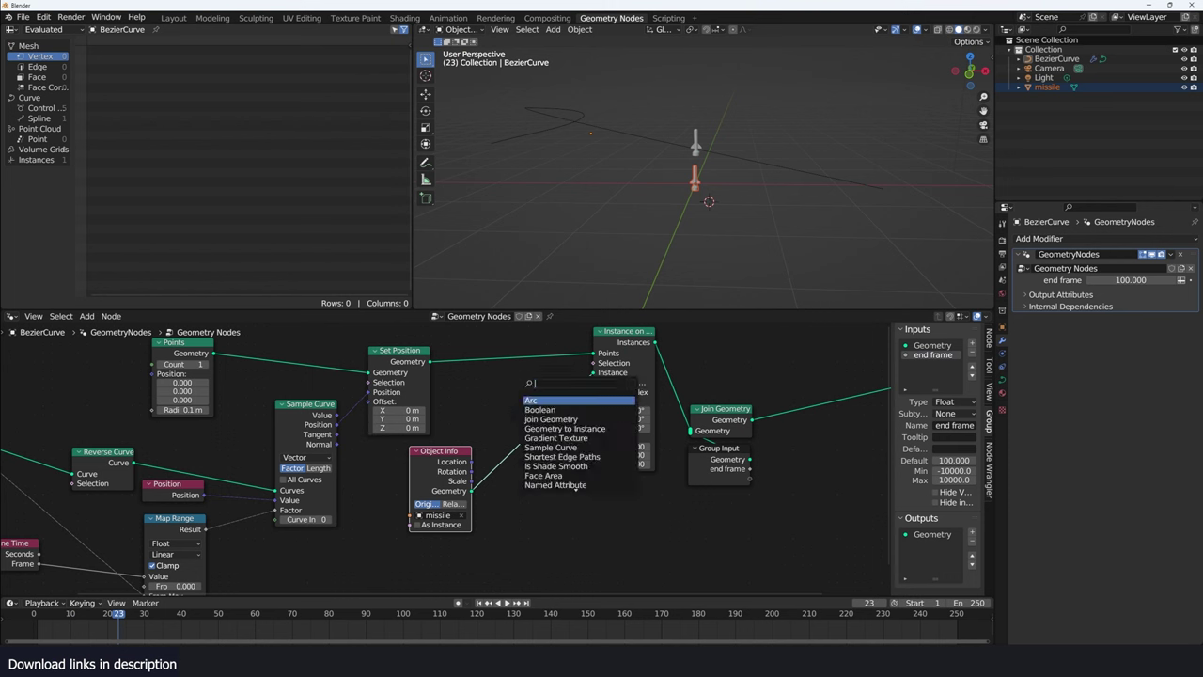
type("align")
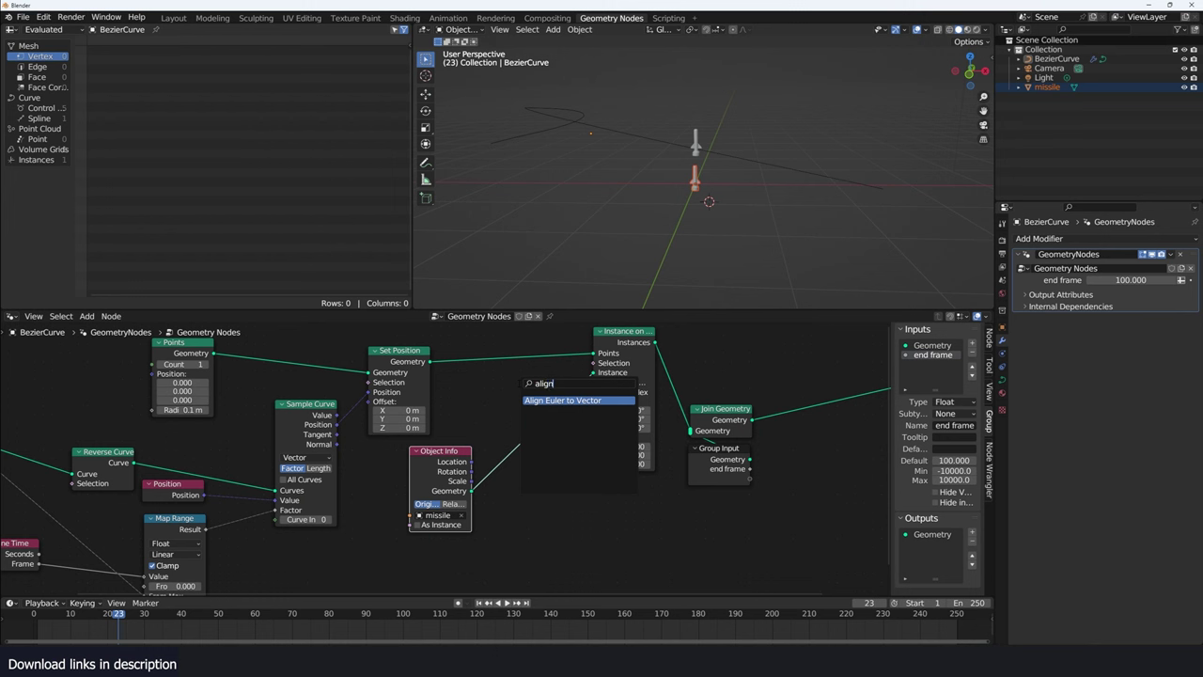
key("Return")
left_click(569, 508)
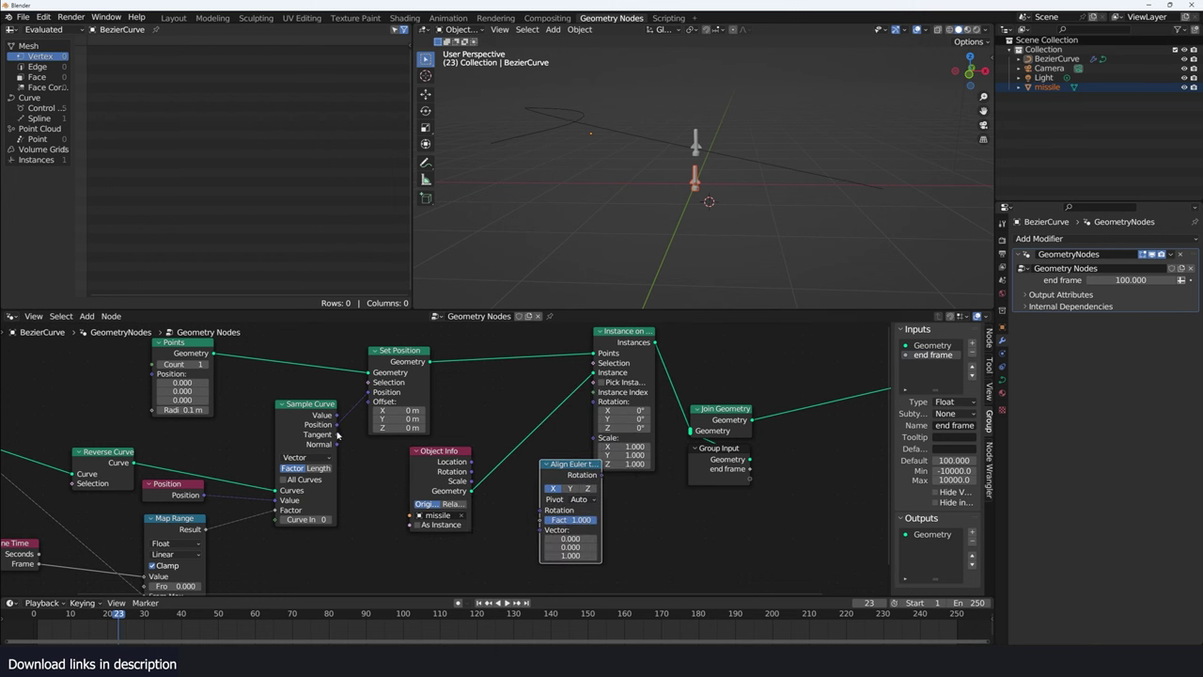
left_click_drag(337, 434, 541, 529)
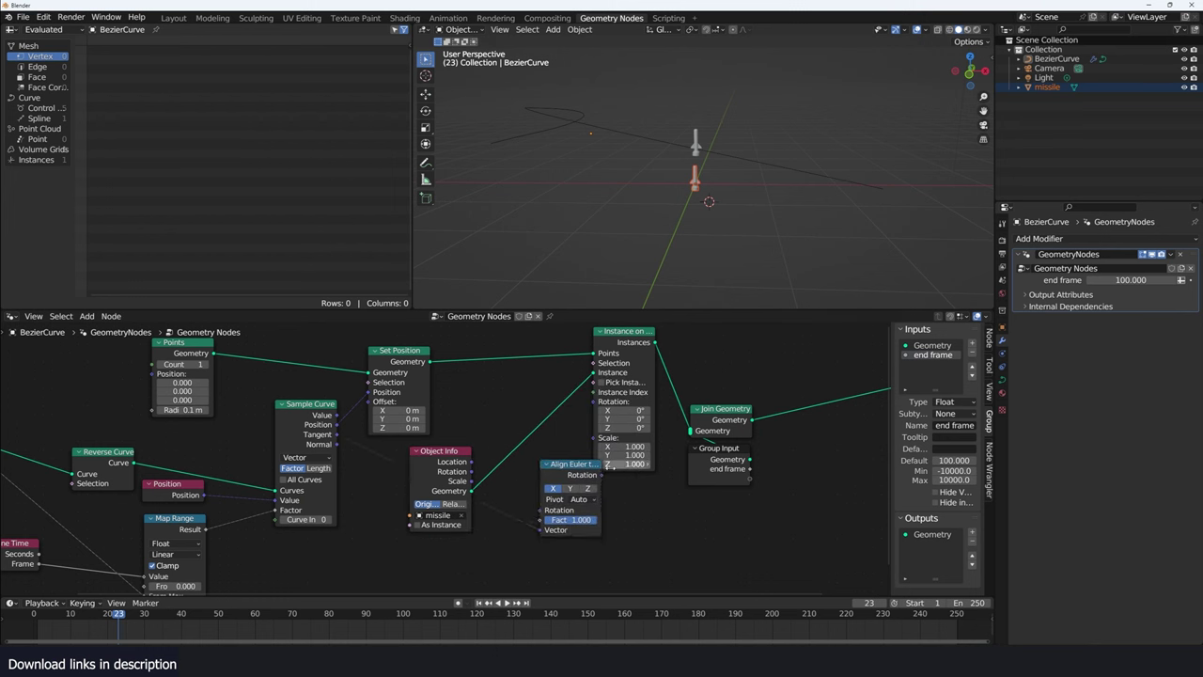
left_click_drag(601, 474, 594, 401)
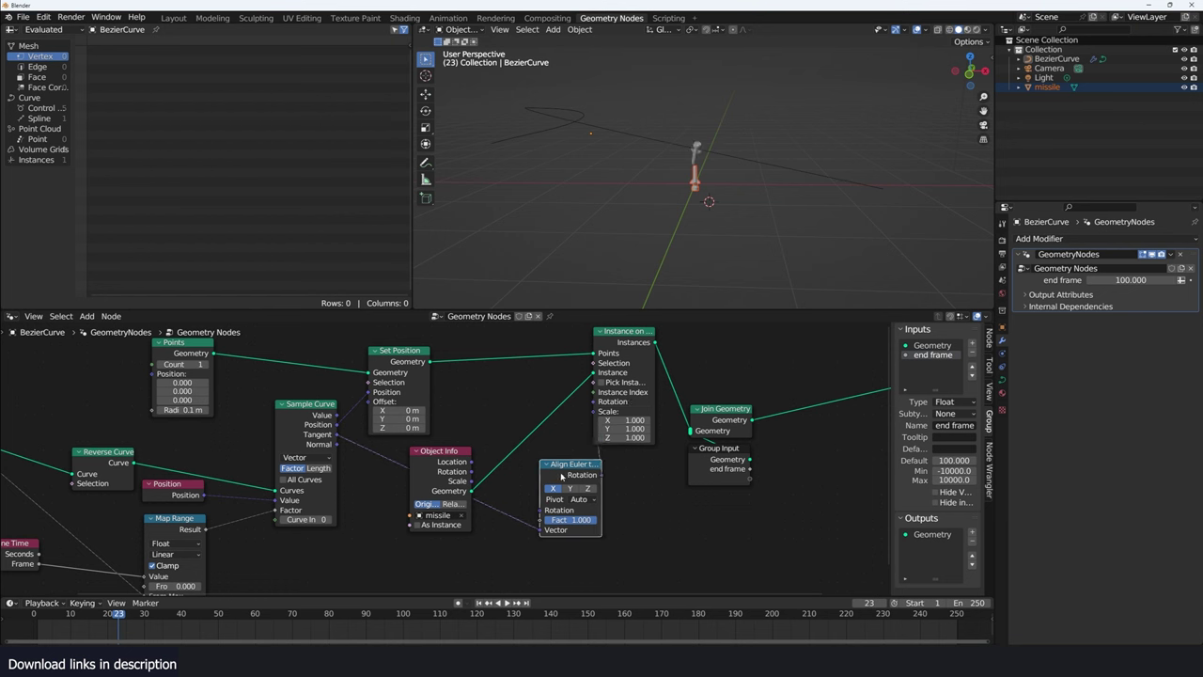
left_click_drag(561, 476, 535, 469)
Set the alignment axis to Z and play to check the missile's heading
left_click(779, 173)
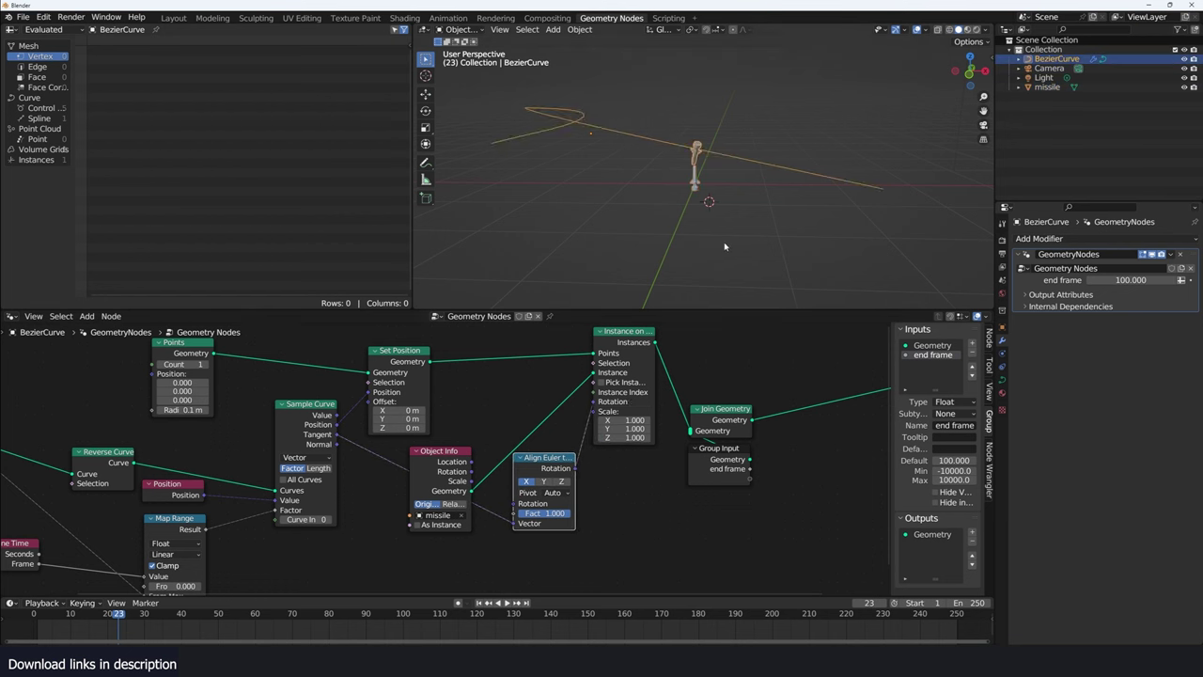
scroll(779, 176, "up", 3)
left_click(561, 481)
scroll(712, 228, "down", 3)
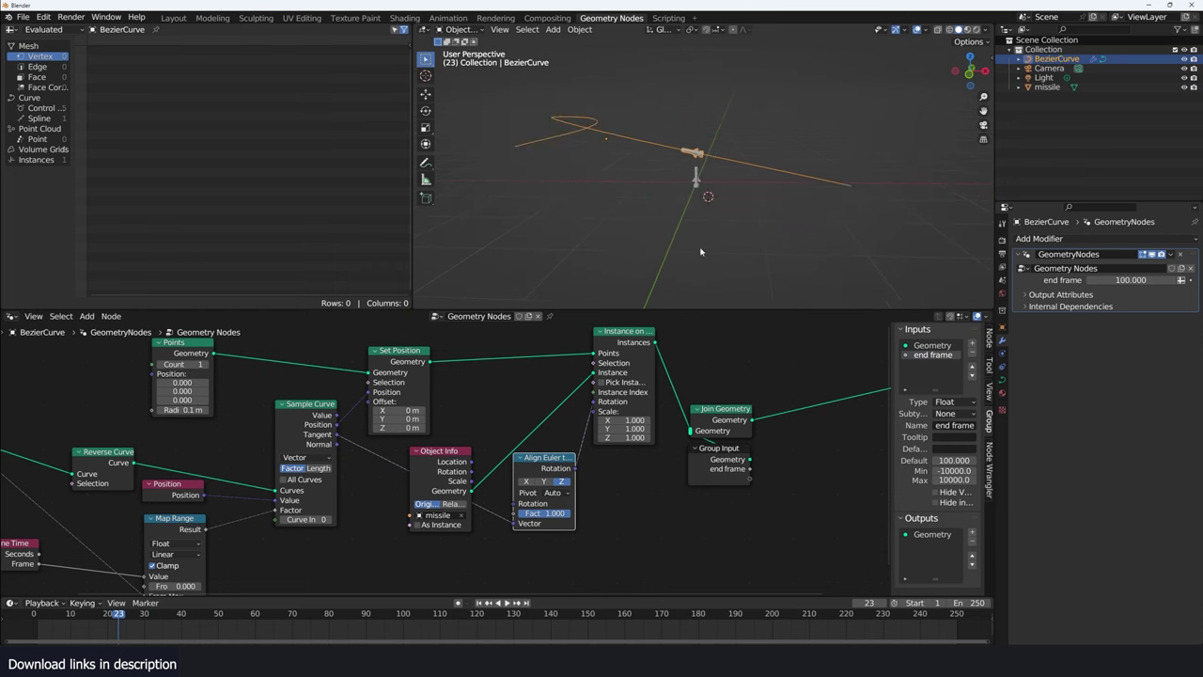
left_click(700, 252)
left_click(506, 602)
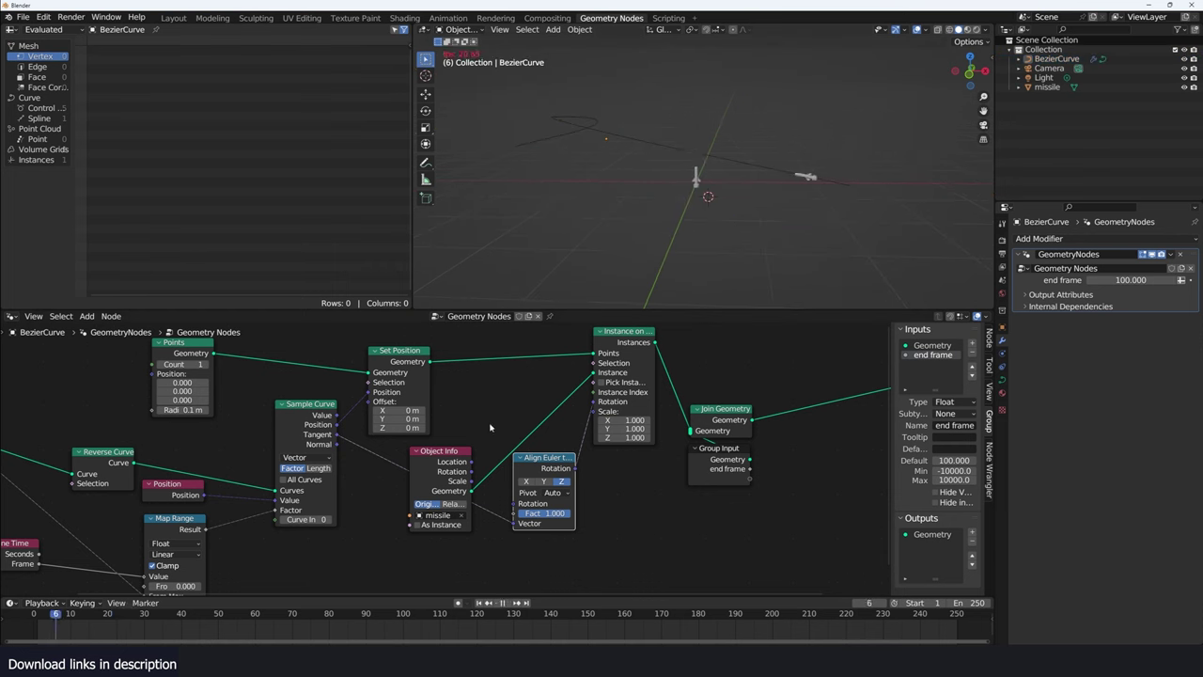
Move Group Input aside and wrap the middle nodes in a frame labelled 'projectile'
key("space")
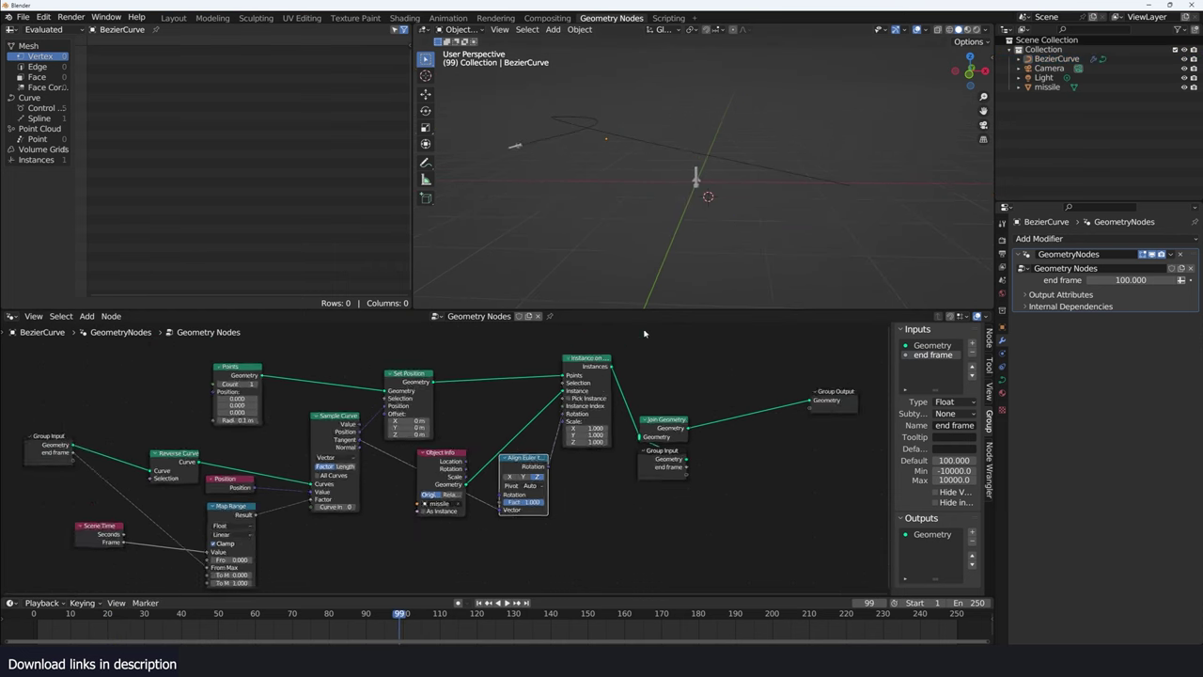
scroll(490, 428, "down", 3)
key("g")
left_click(158, 410)
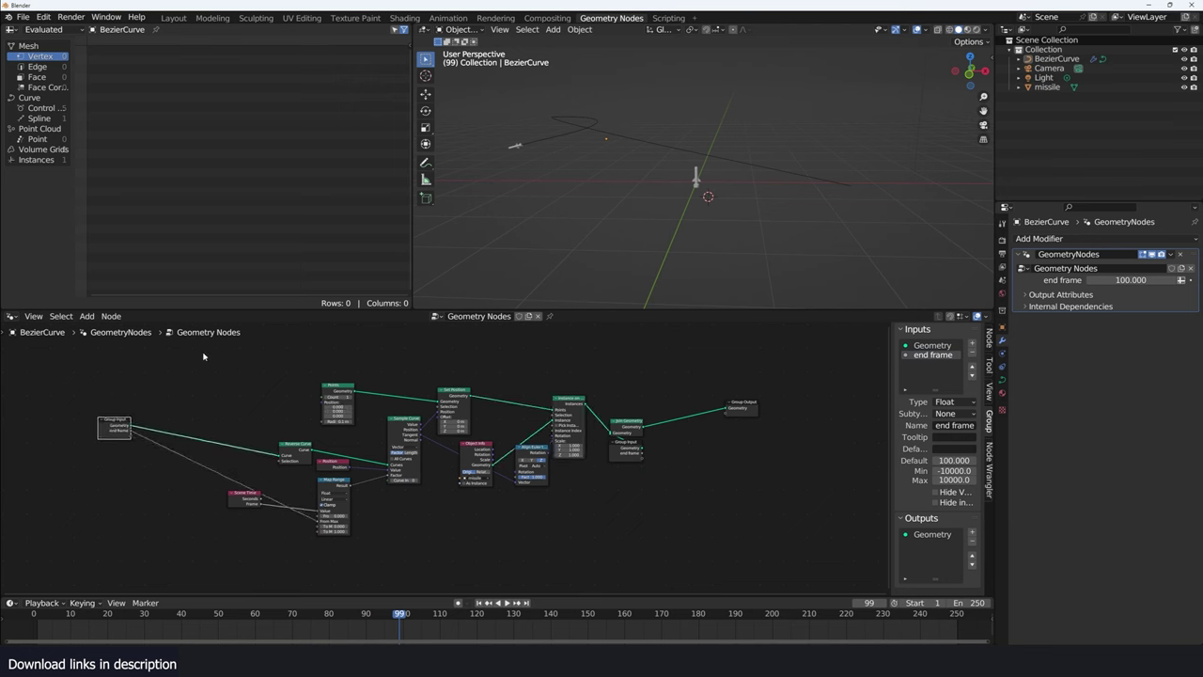
key("ctrl+j")
left_click_drag(418, 383, 418, 446)
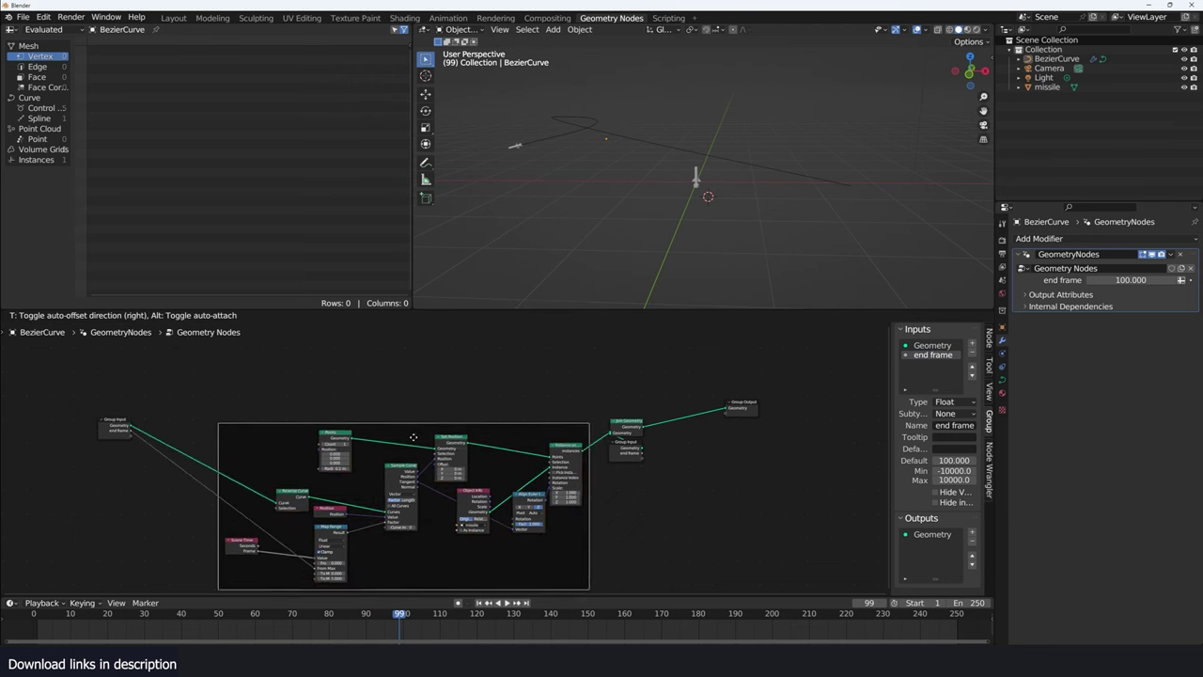
key("F2")
type("projectile")
key("Return")
scroll(508, 482, "up", 2)
scroll(508, 482, "up", 1)
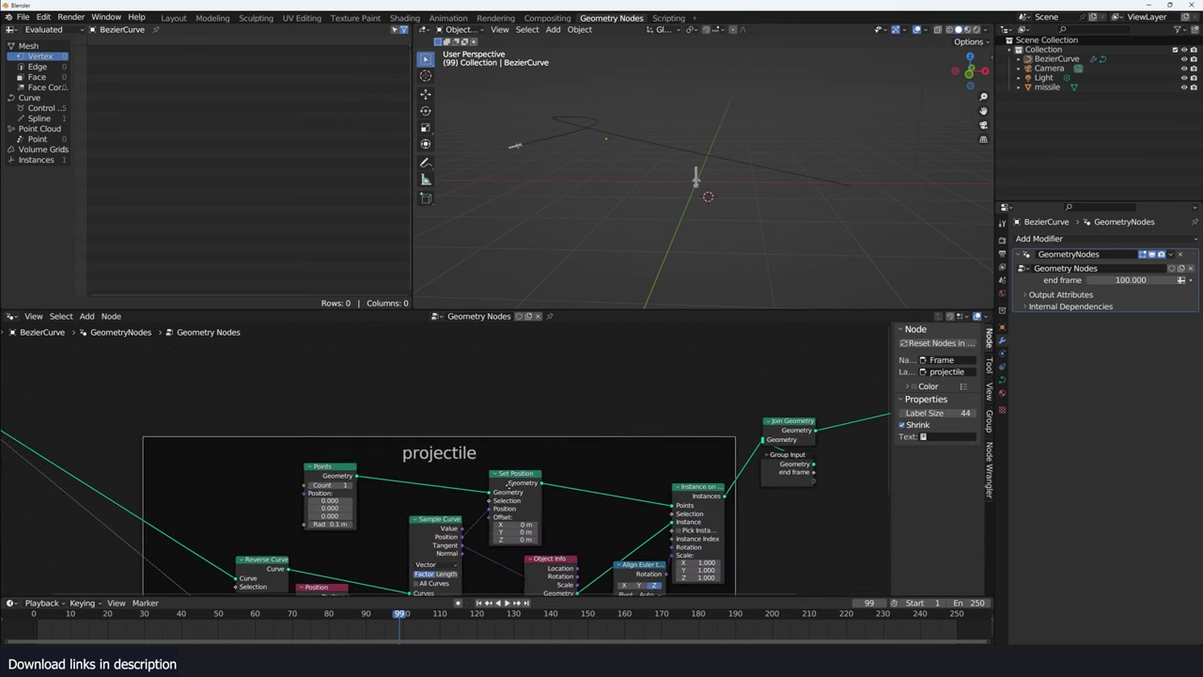
Attach a Viewer node to preview the output at the first frame
left_click(321, 588, "ctrl+shift")
key("shift+Left")
scroll(351, 400, "down", 1)
middle_click_drag(350, 400, 410, 427)
Add a new Points node above the projectile frame
scroll(410, 427, "down", 1)
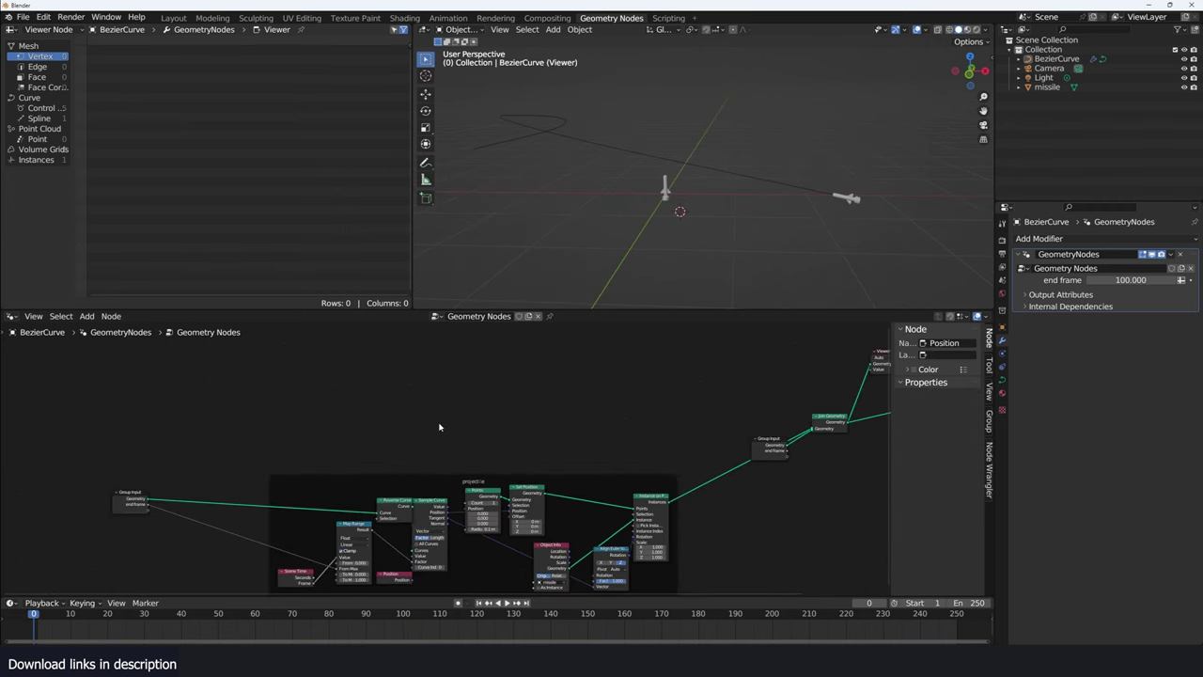
key("shift+a")
left_click(385, 422)
type("point")
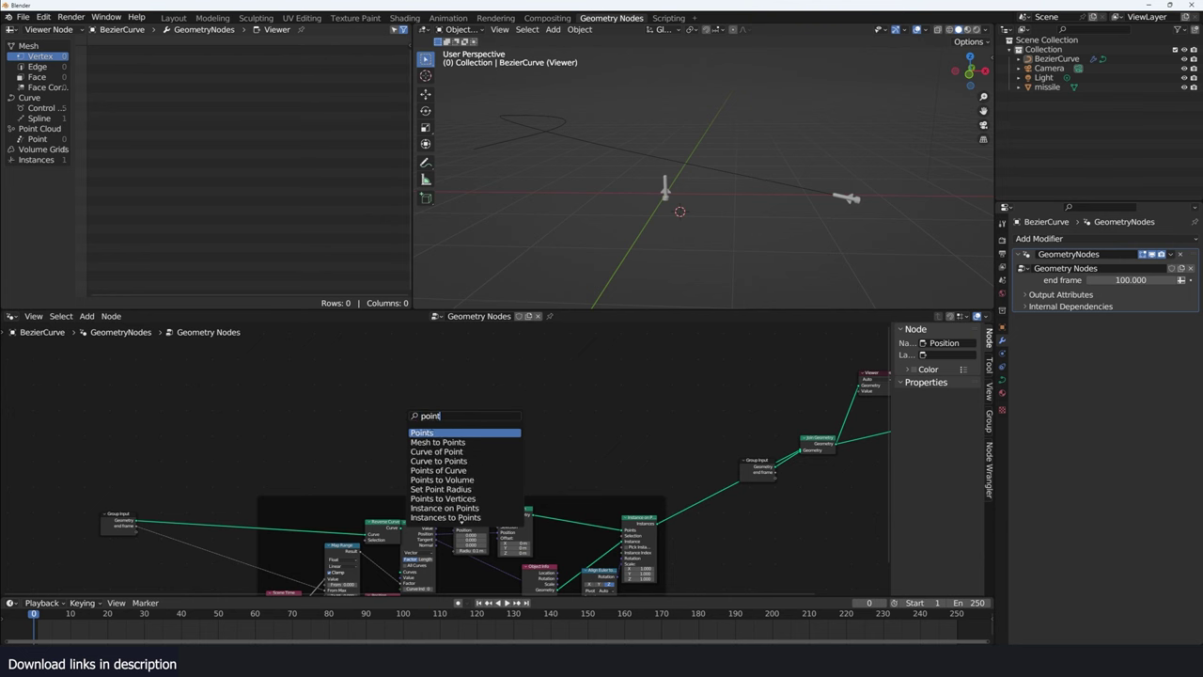
key("Return")
left_click(398, 370)
scroll(418, 362, "up", 1)
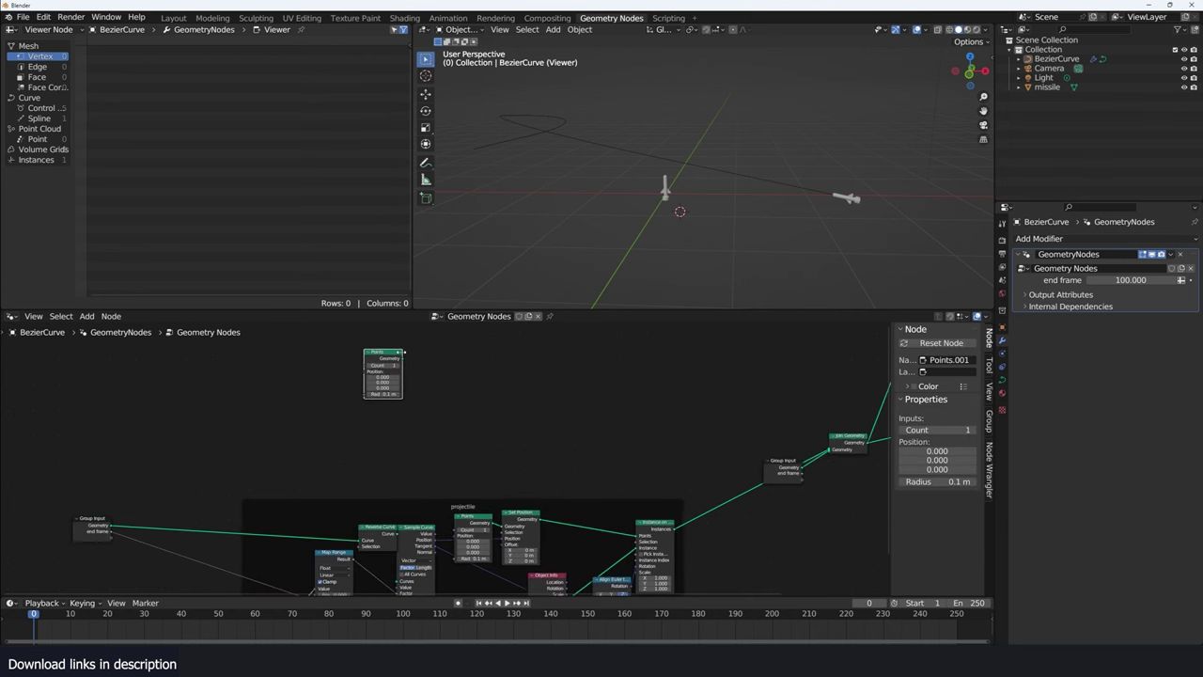
middle_click_drag(402, 353, 355, 357)
Join the Points into Join Geometry with Radius 0.7 m and Count 100
left_click_drag(736, 467, 736, 512)
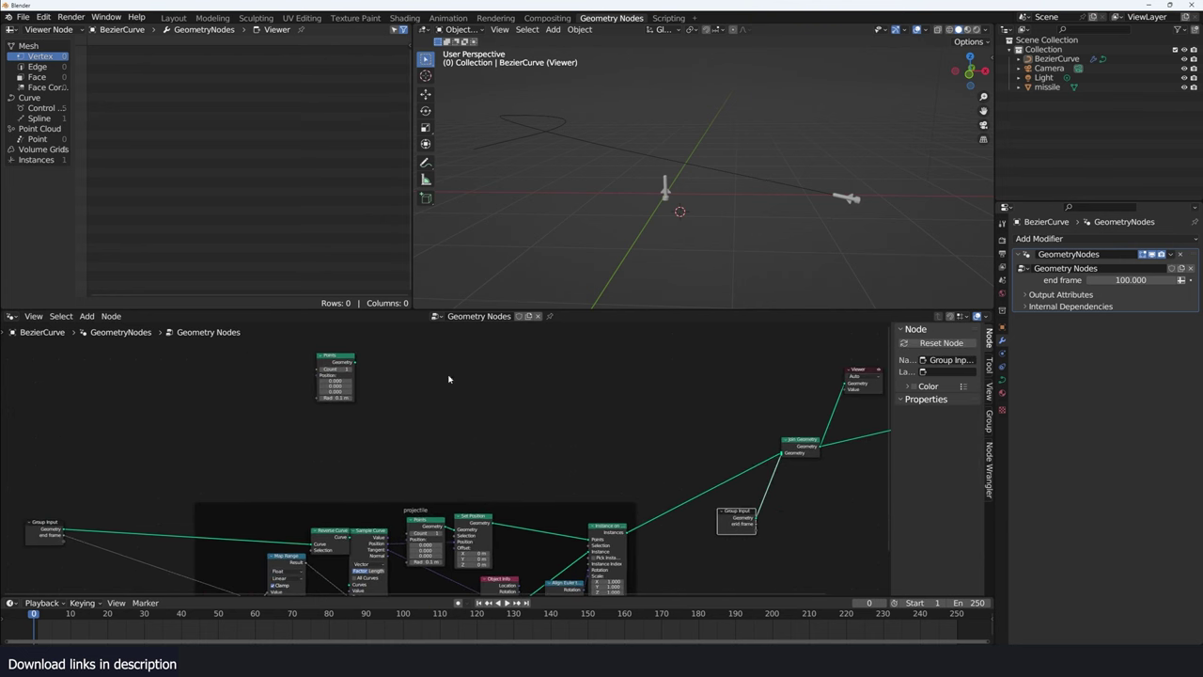
left_click_drag(355, 363, 779, 455)
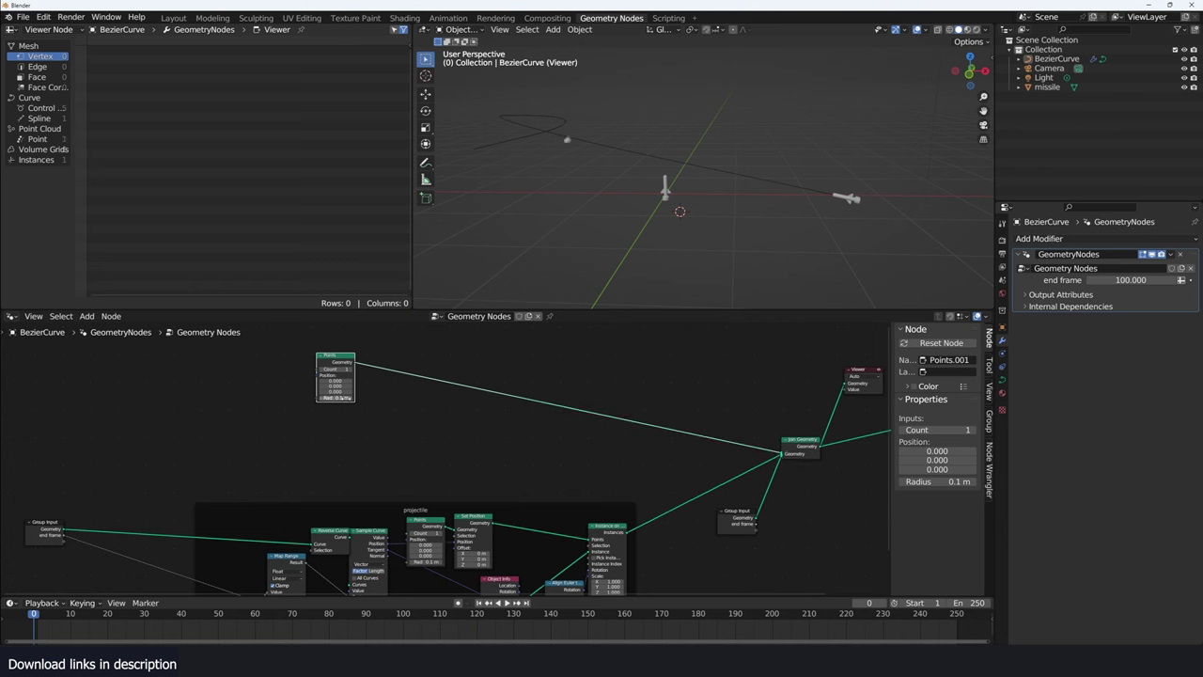
left_click_drag(336, 397, 395, 392)
scroll(394, 392, "down", 1)
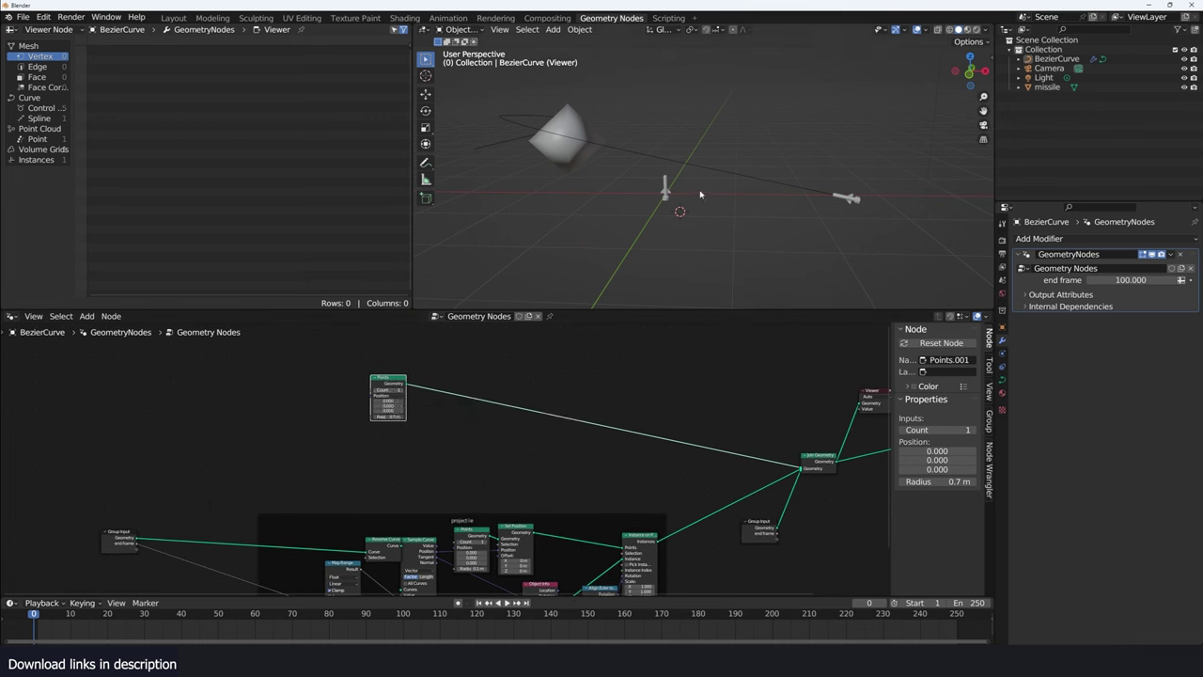
scroll(455, 441, "up", 2)
mouse_move(414, 382)
left_mouse_down()
mouse_move(470, 381)
mouse_move(647, 248)
left_mouse_up()
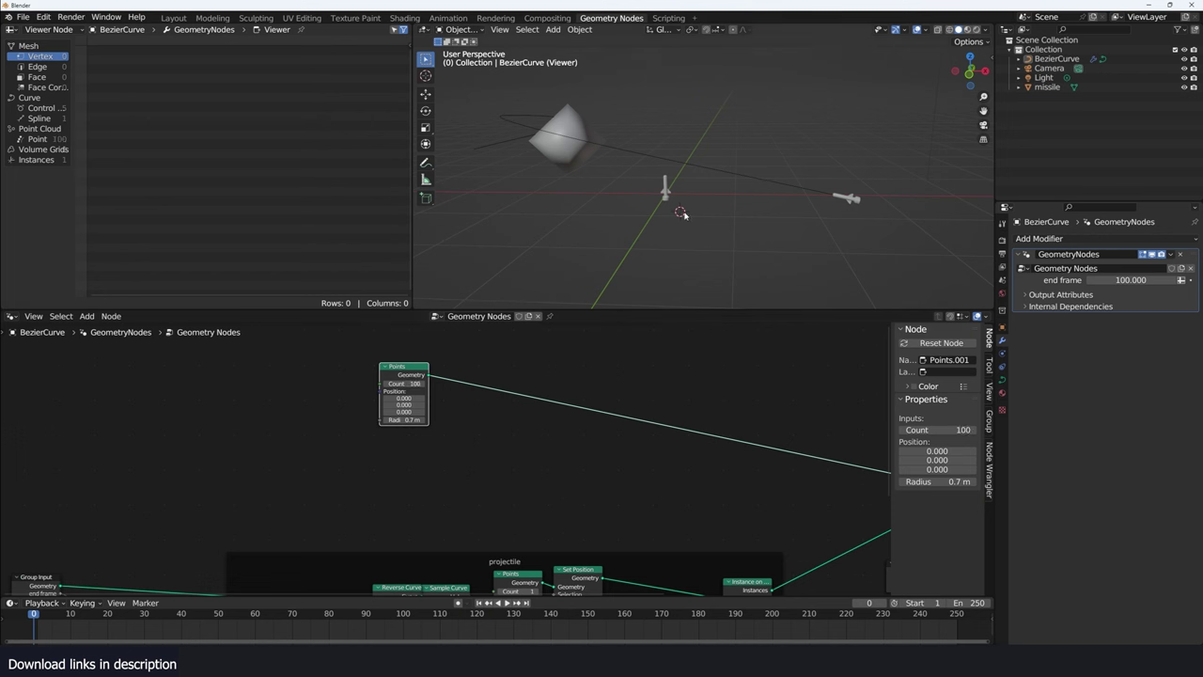
Add a second Sample Curve node fed by the curve geometry
key("Home")
scroll(596, 358, "up", 3)
key("shift+a")
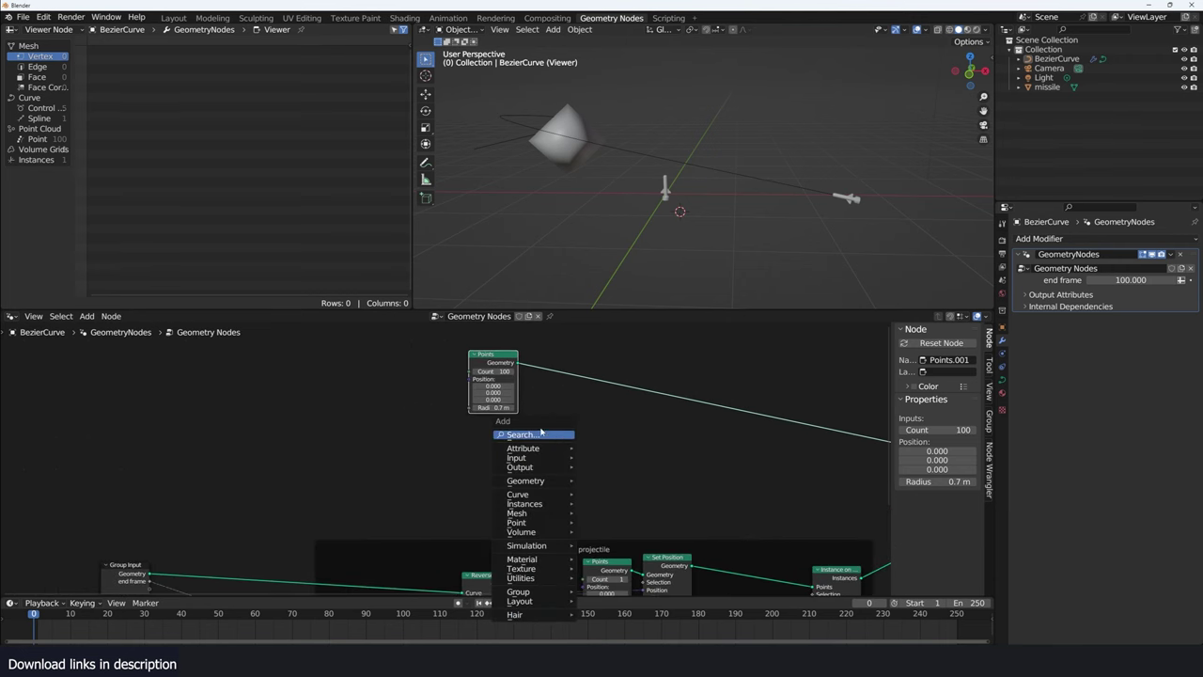
type("samp")
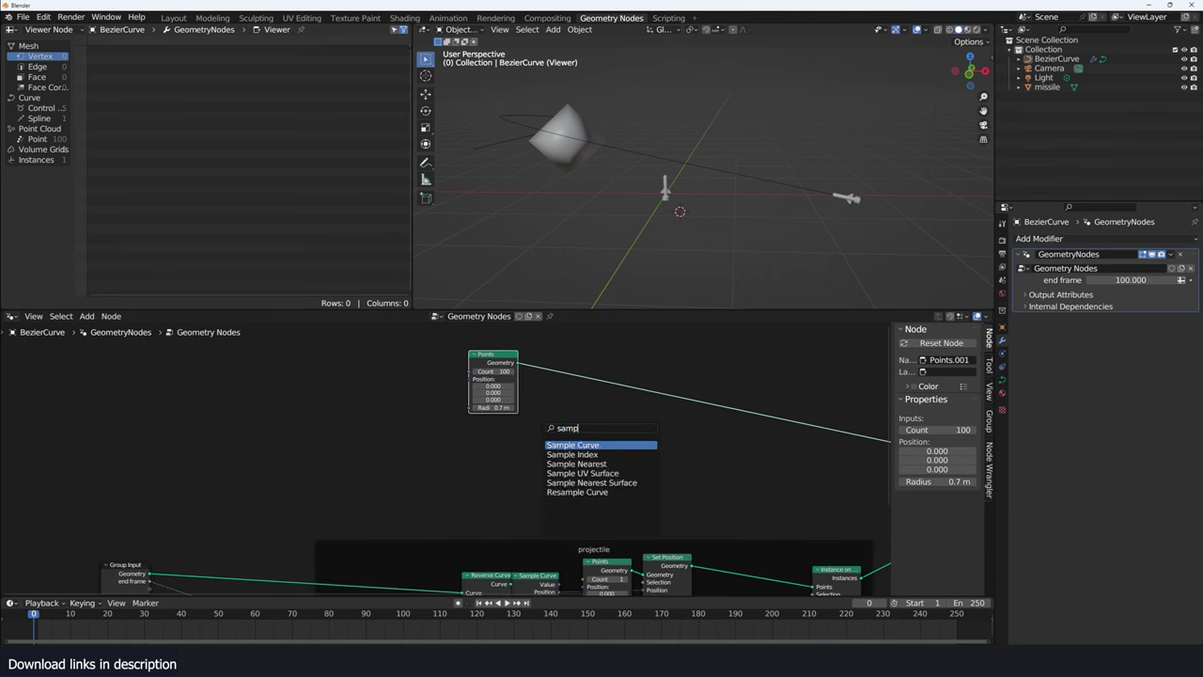
left_click(573, 444)
left_click_drag(150, 573, 467, 495)
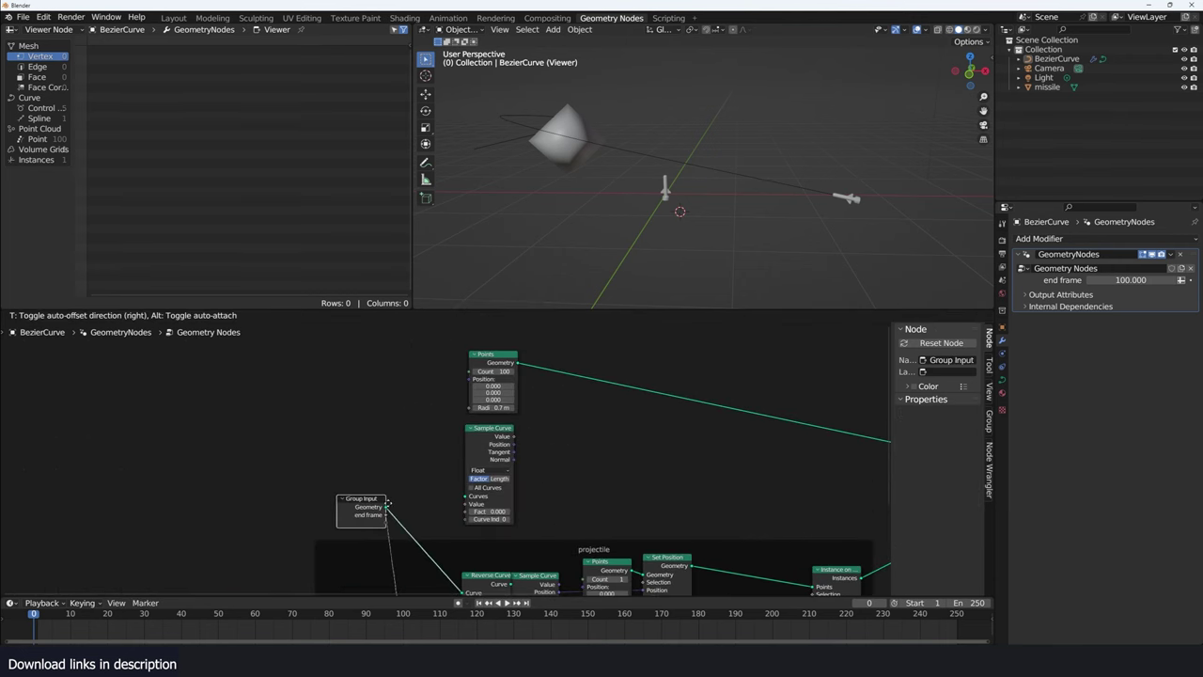
scroll(449, 430, "up", 2)
scroll(449, 430, "down", 2)
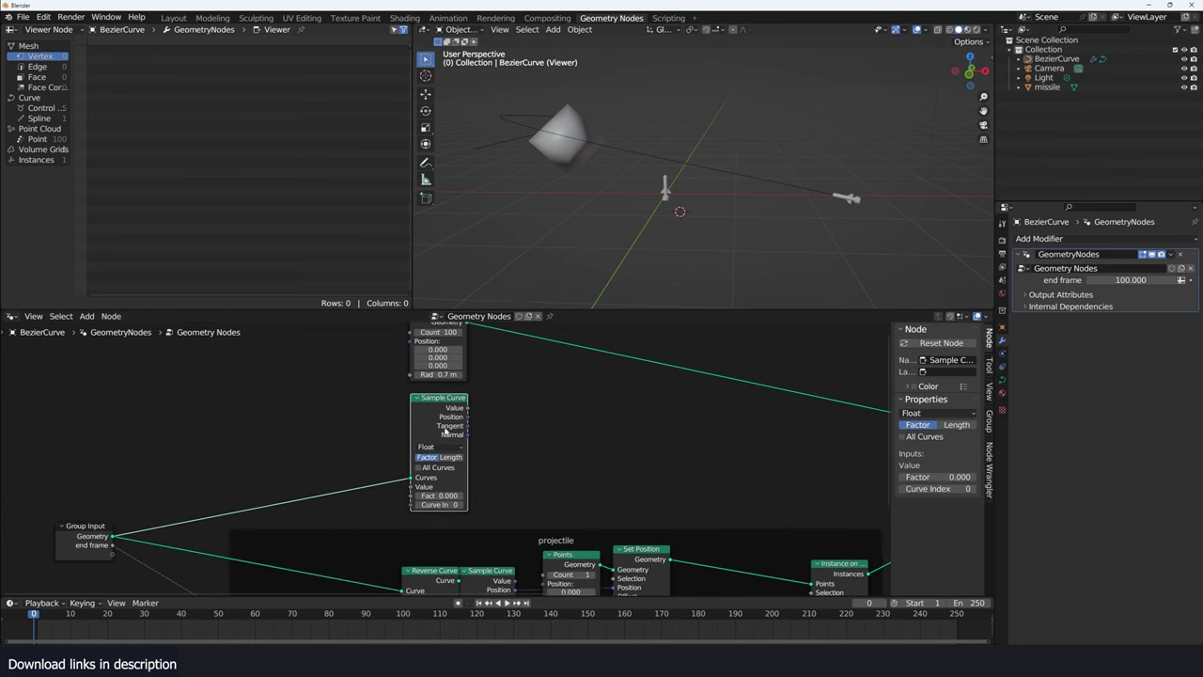
Insert a Set Position node on the Points link
key("shift+a")
type("s")
key("BackSpace")
type("p")
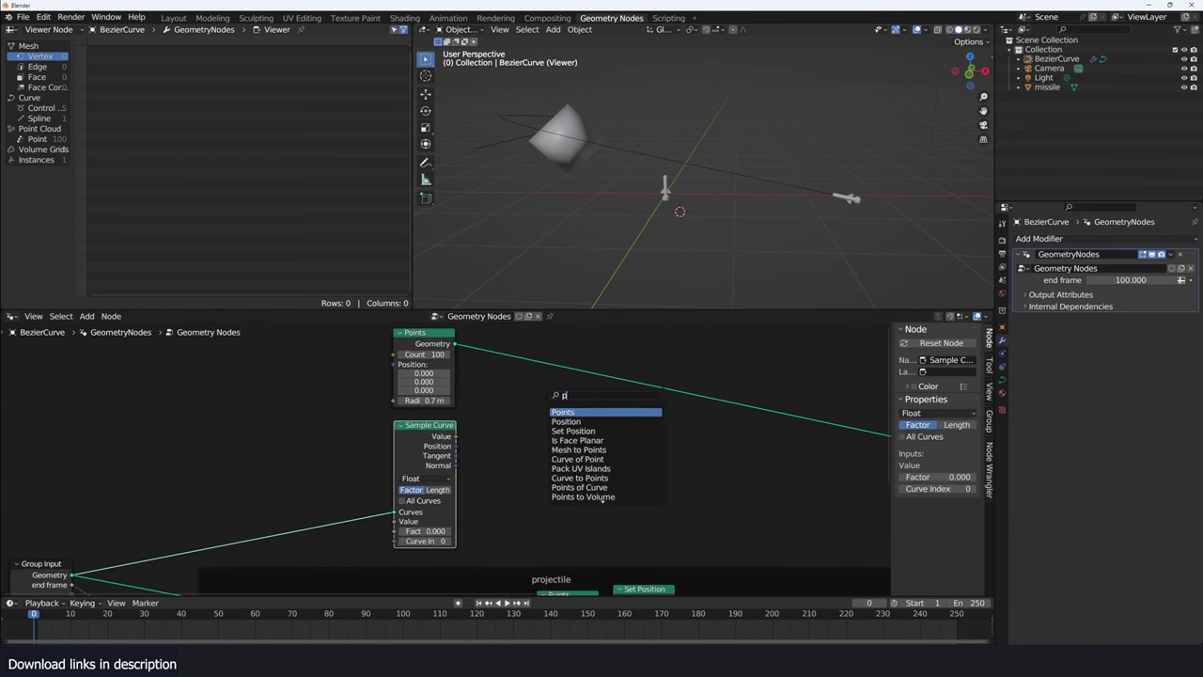
type("osi")
key("Down")
key("Return")
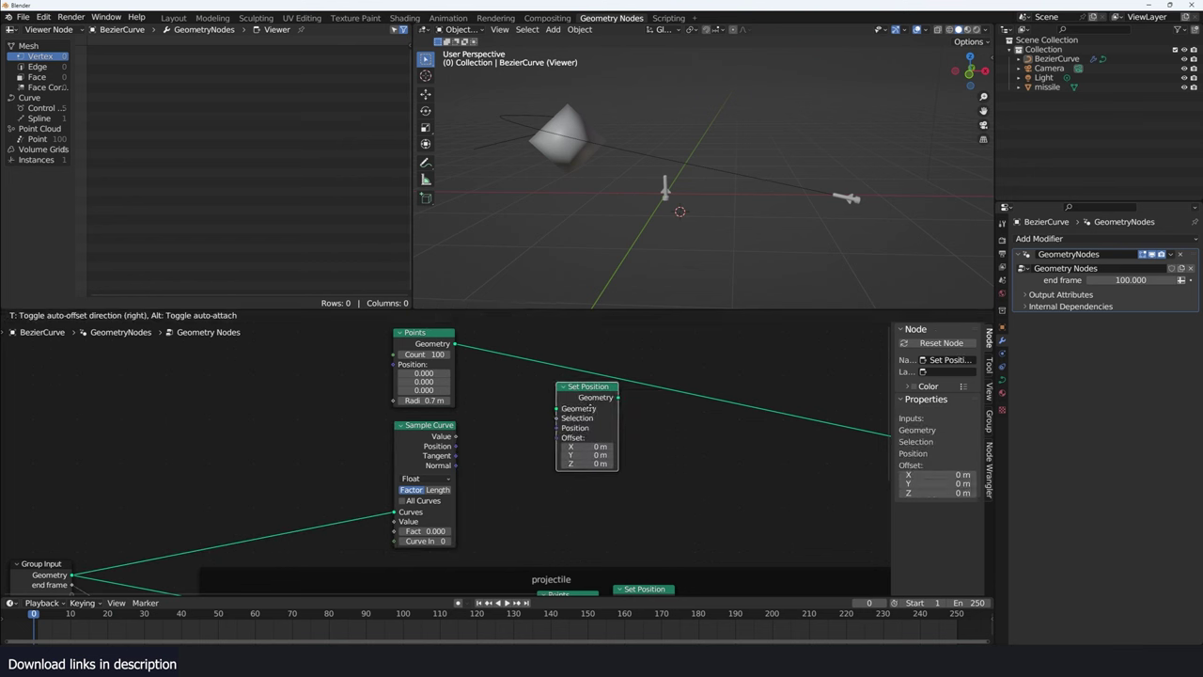
left_click(522, 447)
Drive Set Position with Sample Curve's Position and slide Factor to about 0.85
key("shift+a")
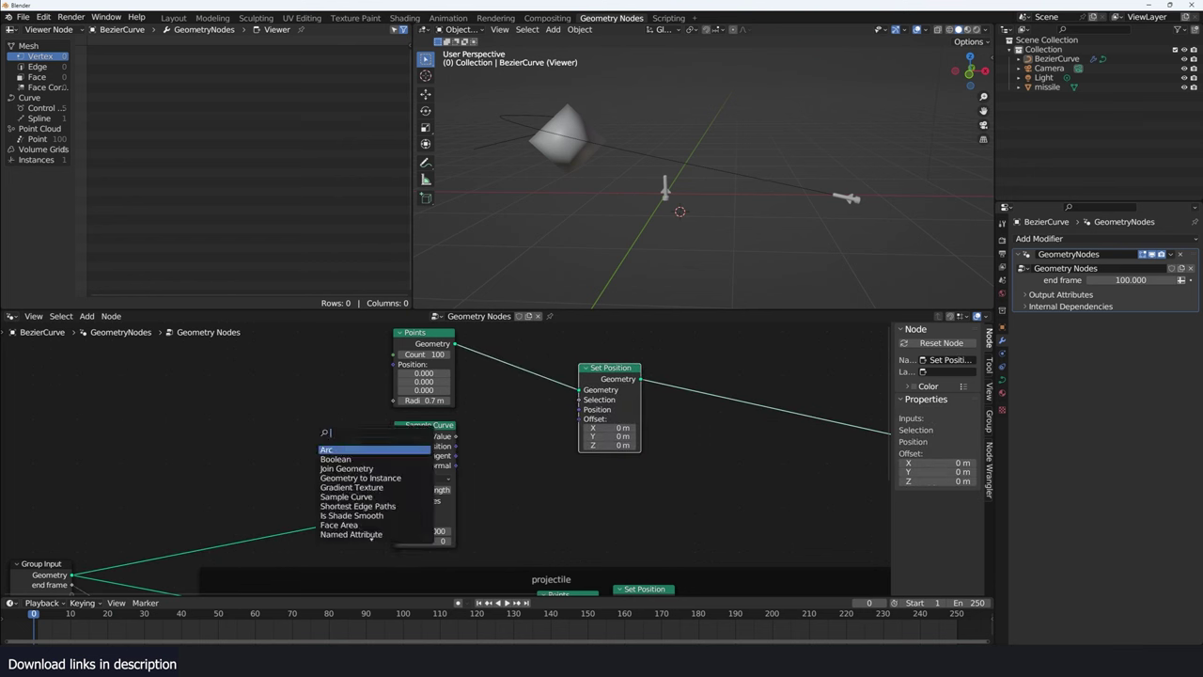
type("p")
key("BackSpace")
type("po")
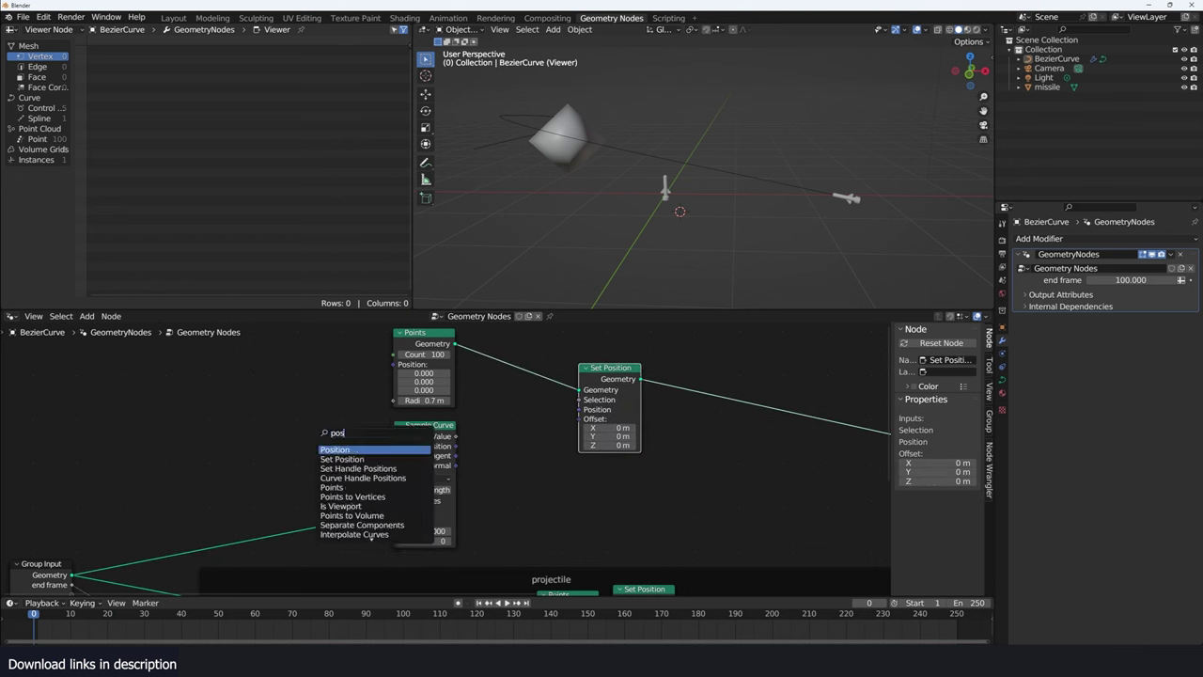
type("s")
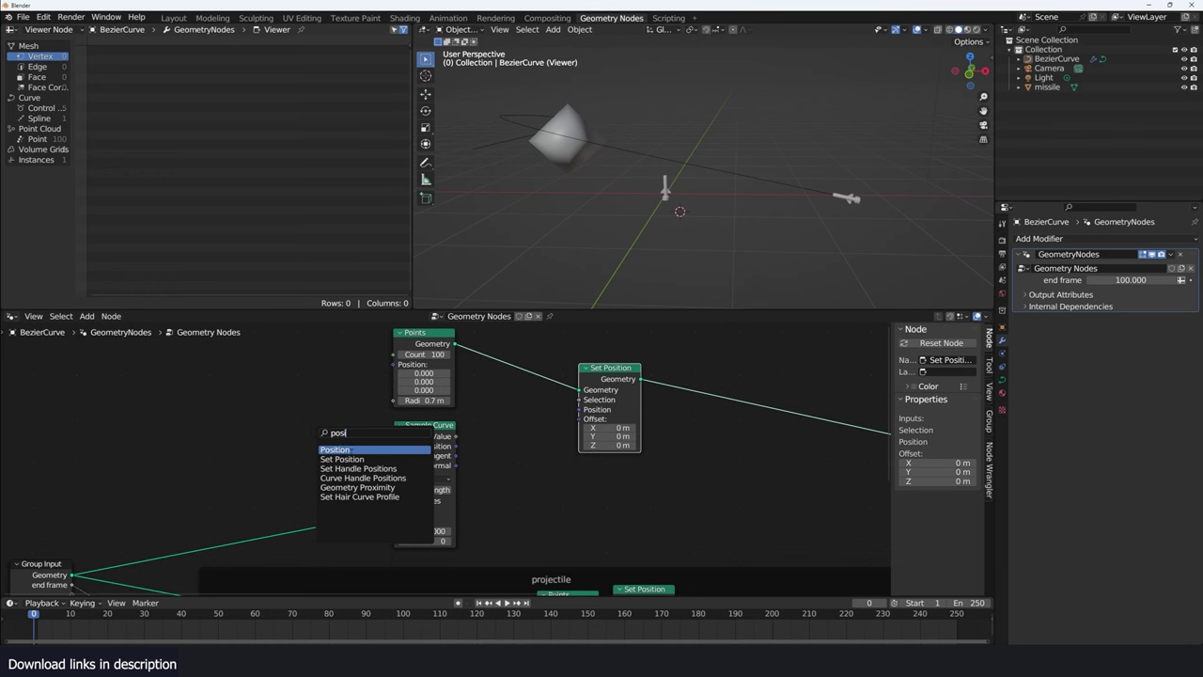
key("Return")
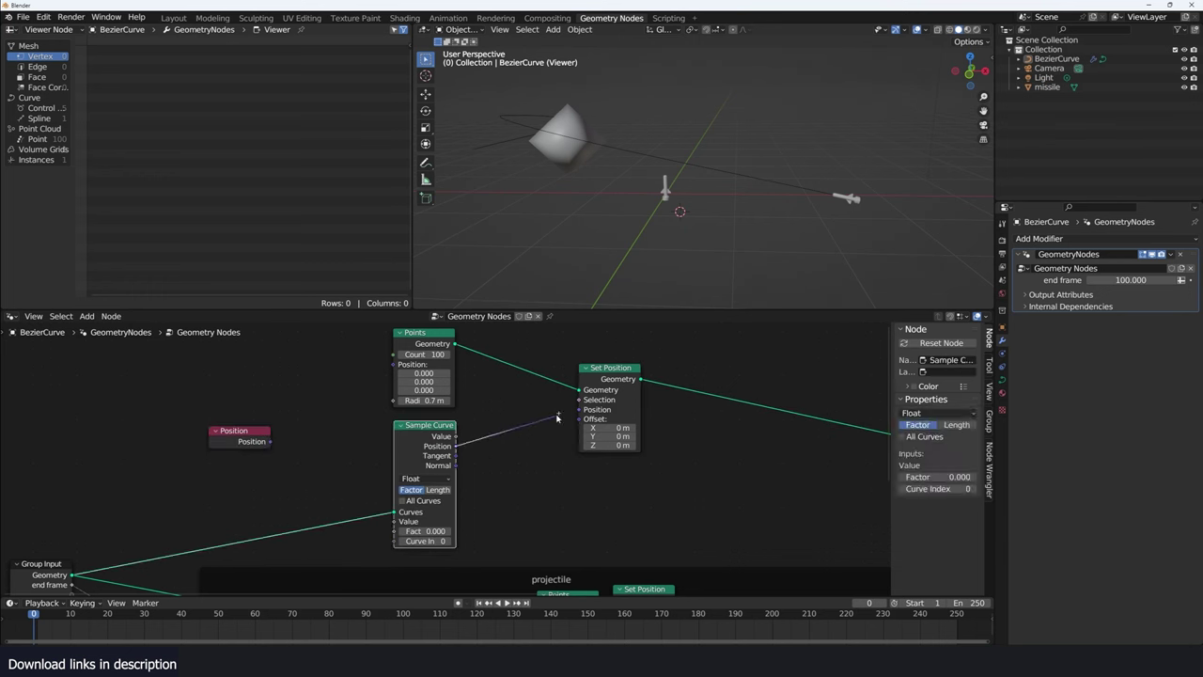
left_click_drag(456, 445, 579, 410)
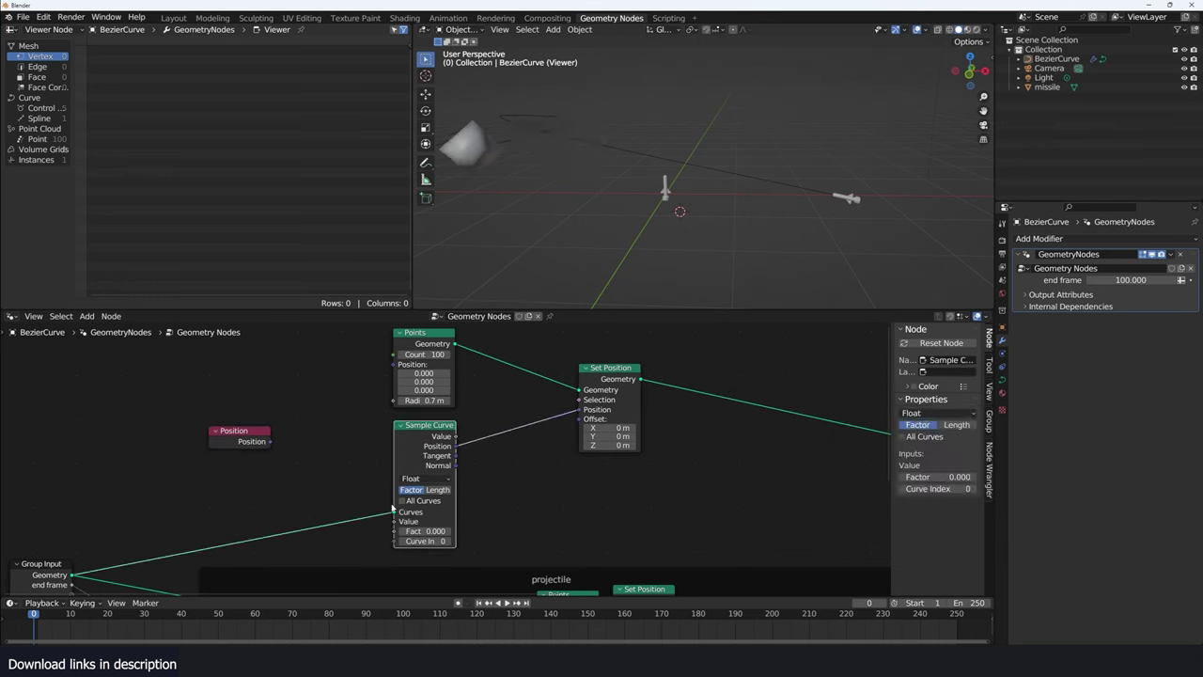
key("x")
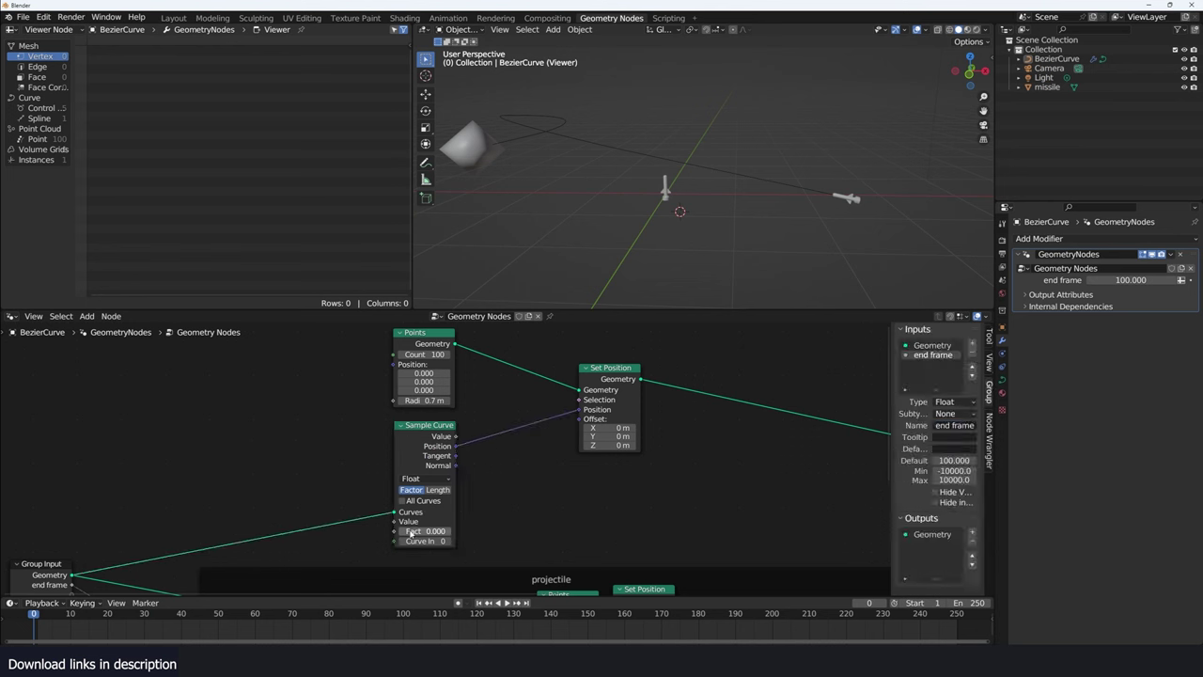
left_click_drag(413, 531, 461, 531)
Drive the Sample Curve Factor with a Scene Time node's Seconds output and play the animation
middle_click_drag(148, 422, 258, 379)
key("shift+a")
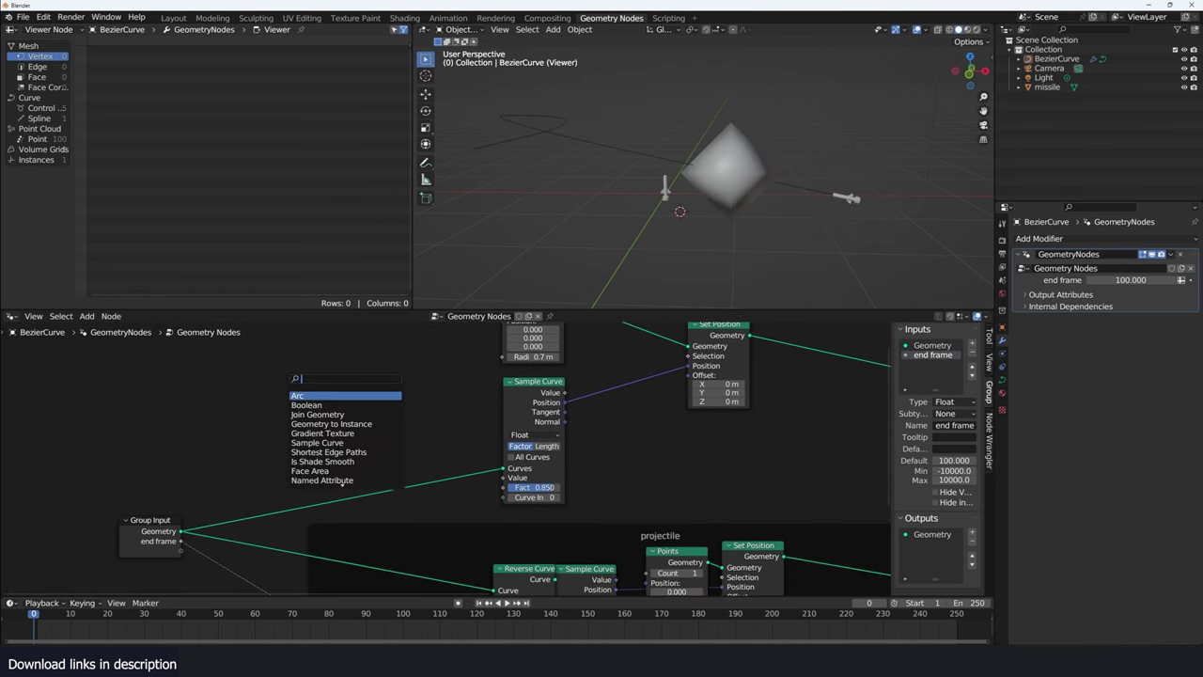
type("time")
key("Return")
left_click(320, 437)
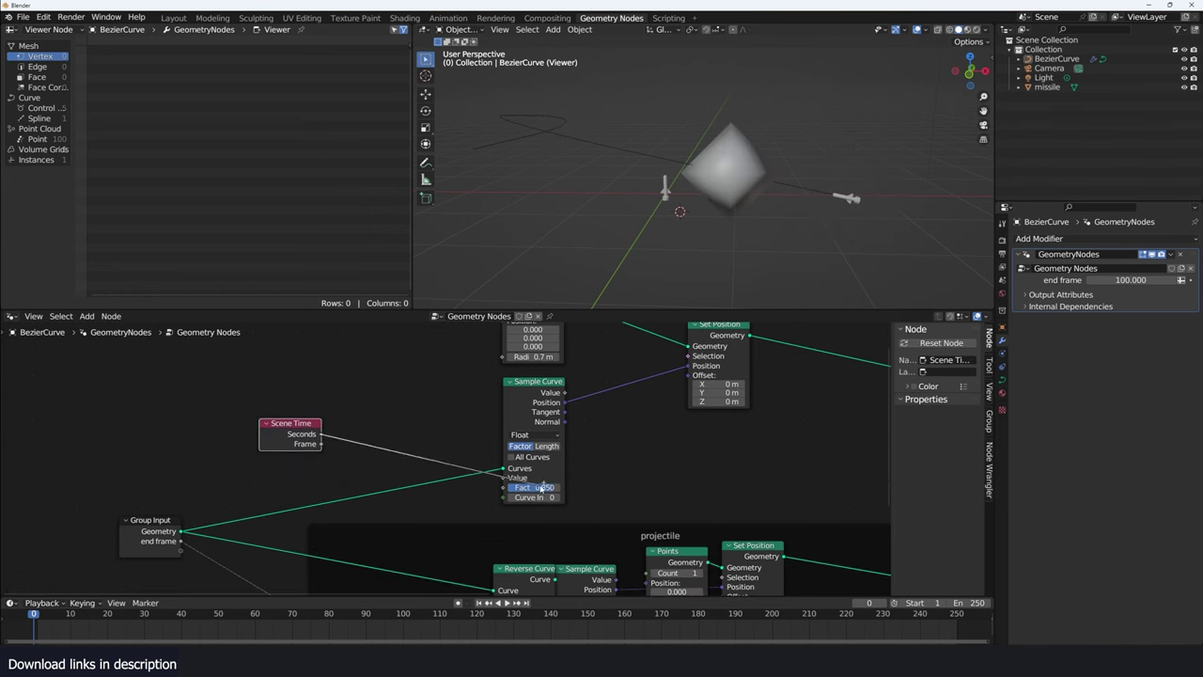
left_click_drag(320, 434, 502, 487)
key("space")
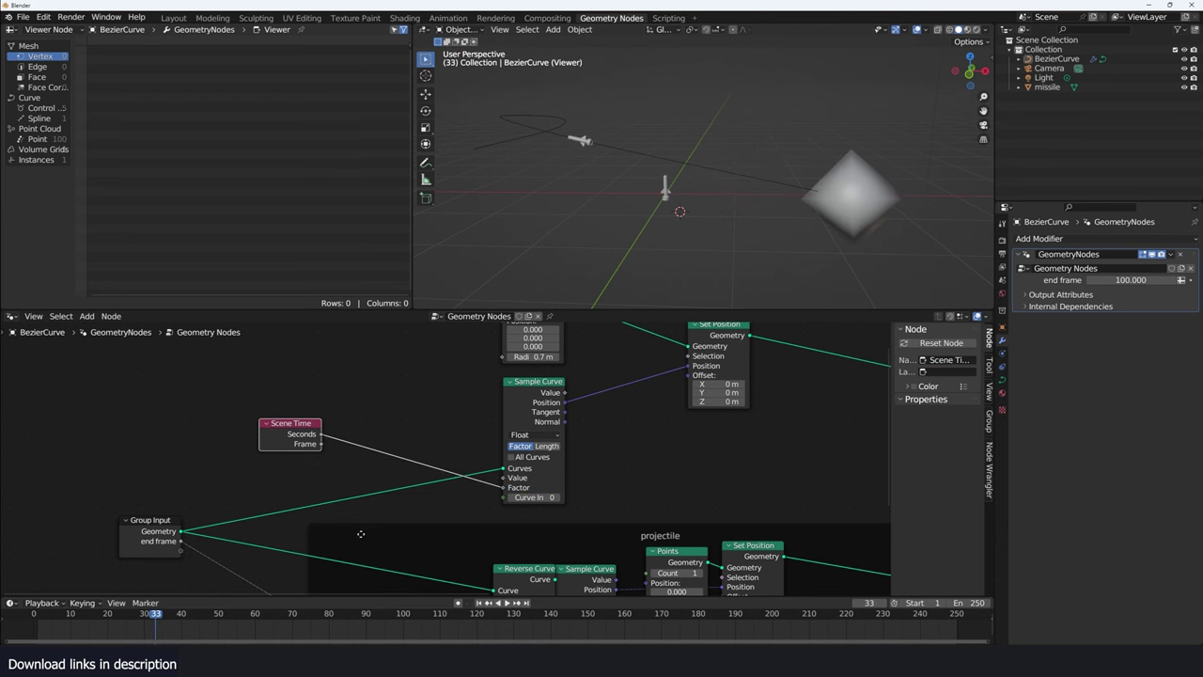
Insert a Reverse Curve node between Group Input and Sample Curve
middle_click_drag(360, 534, 414, 515)
key("shift+a")
type("r")
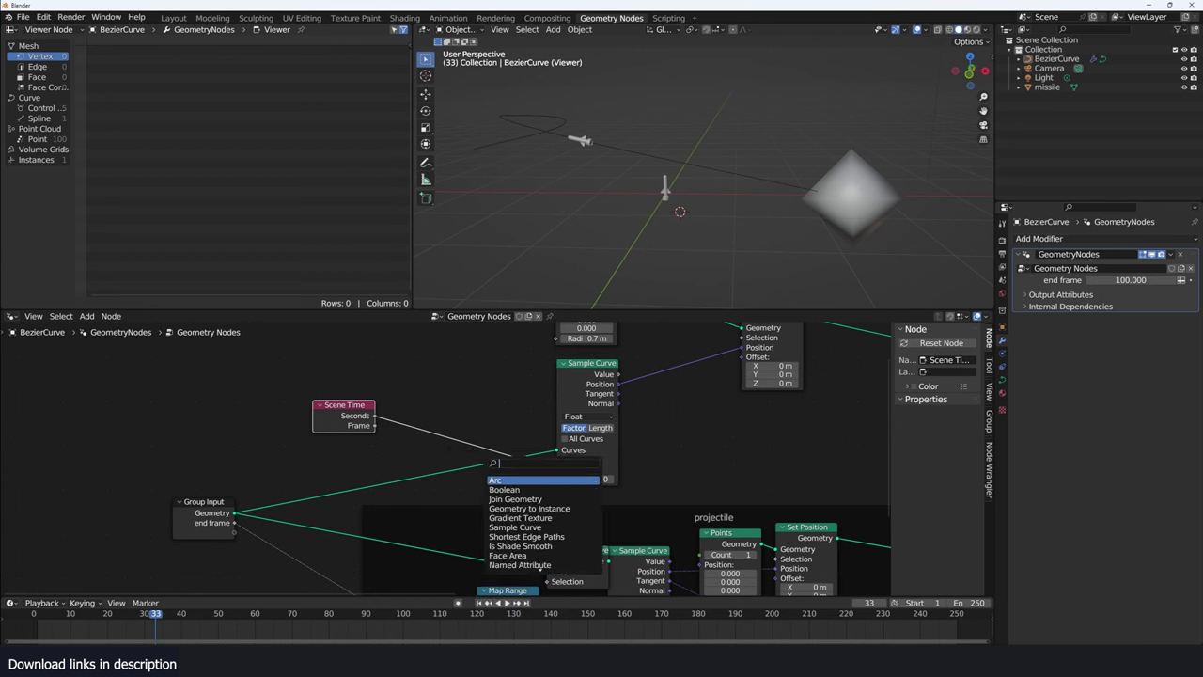
type("eve")
key("Return")
left_click(420, 483)
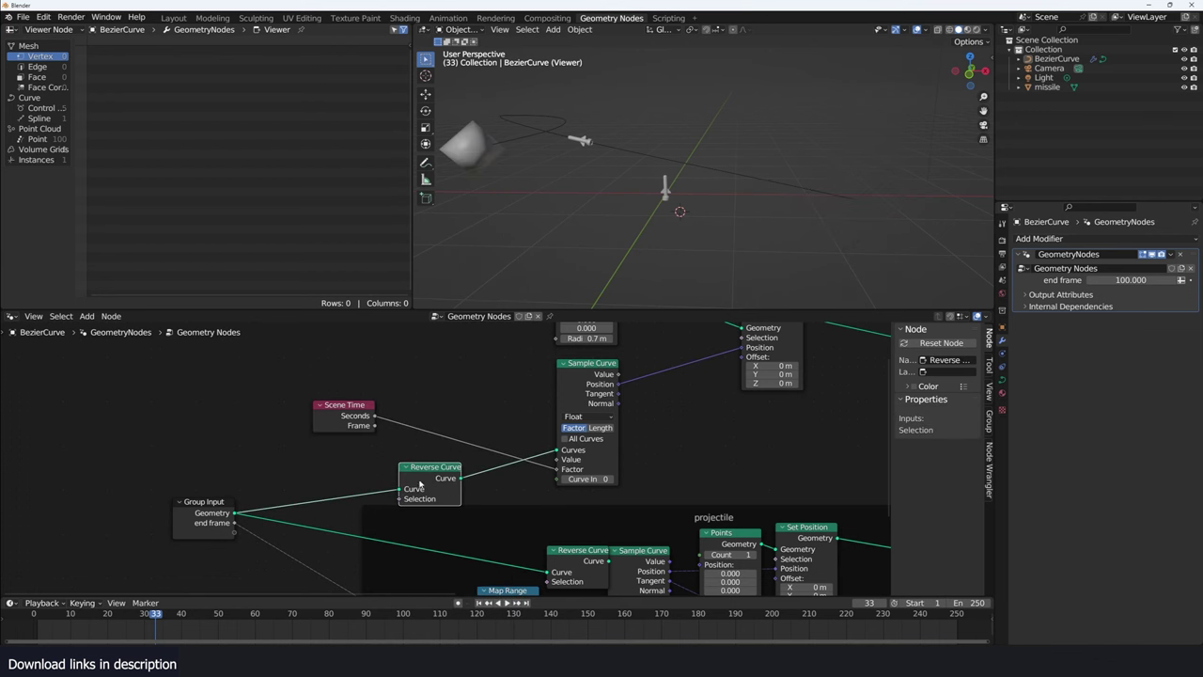
Play the animation to check the cube's reversed motion along the curve
left_click(37, 635)
key("space")
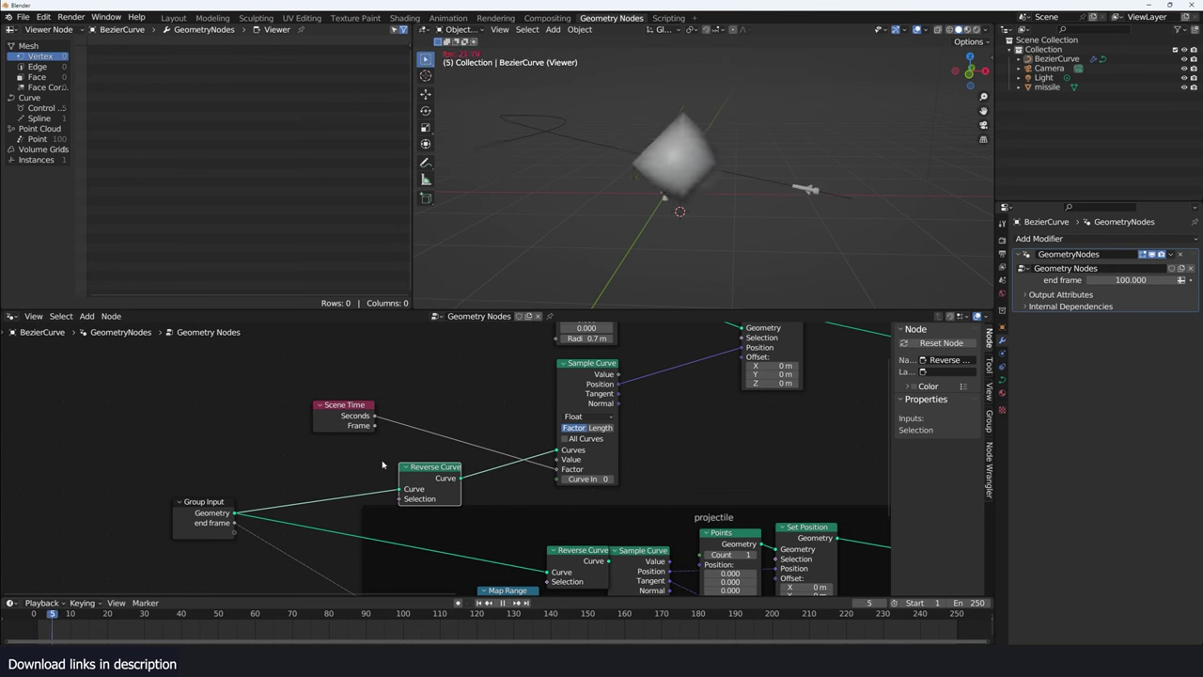
key("Escape")
left_click(374, 435)
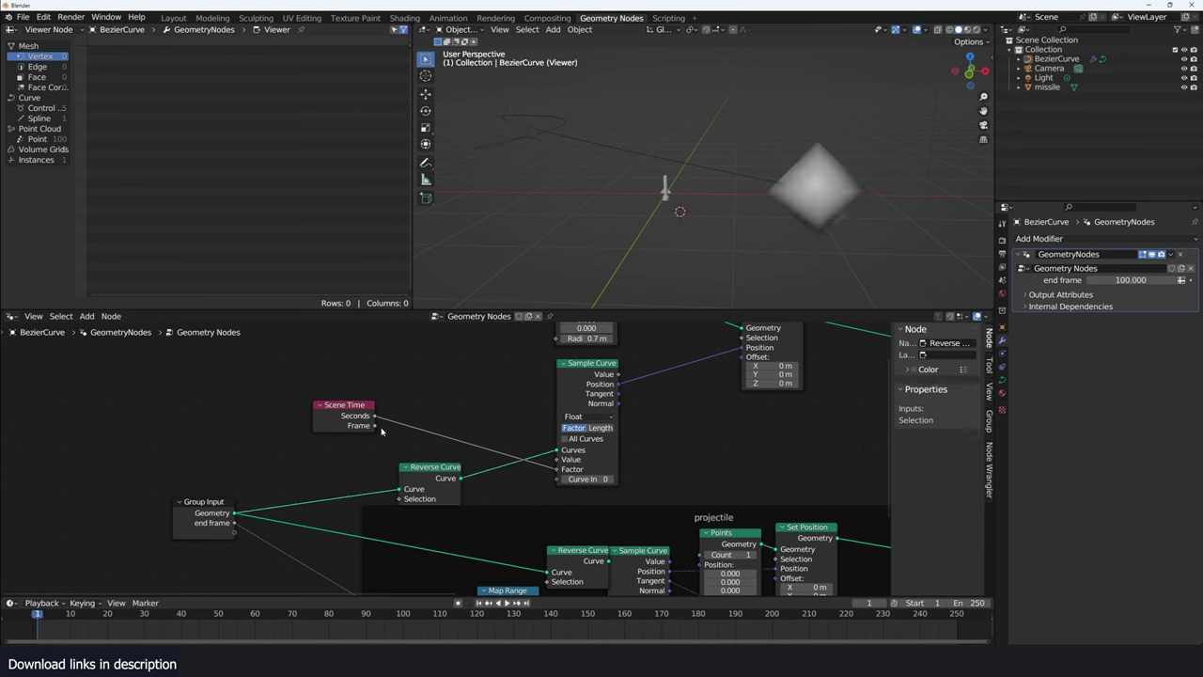
key("space")
key("space")
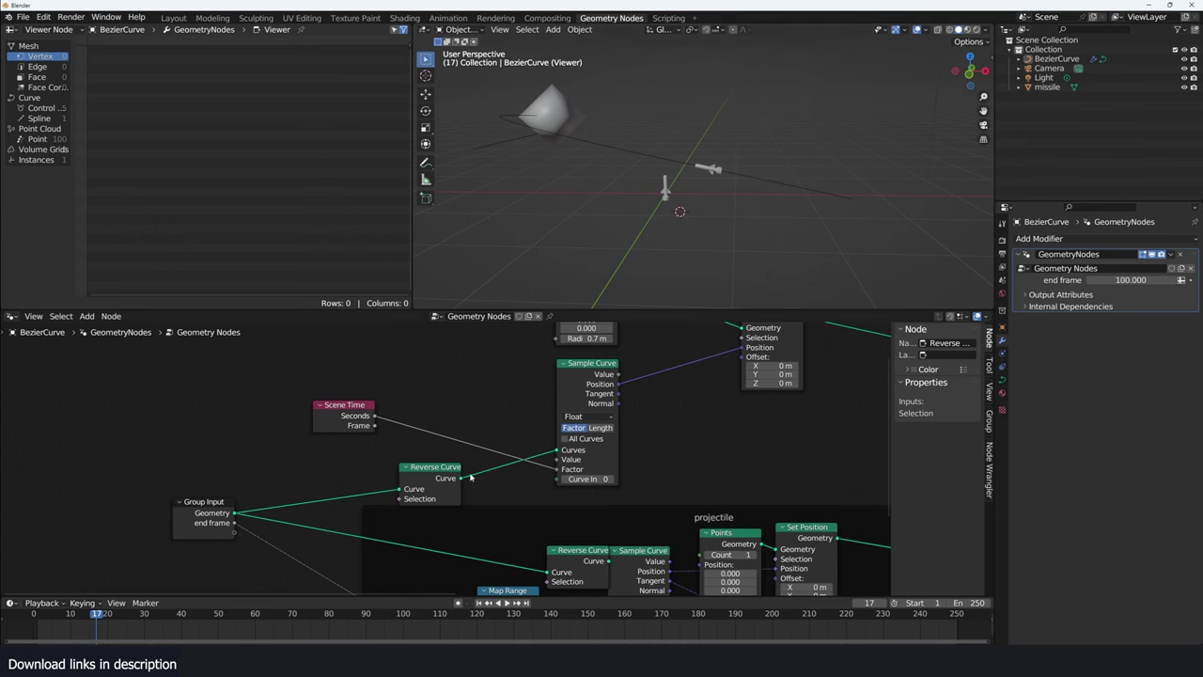
scroll(460, 508, "down", 3)
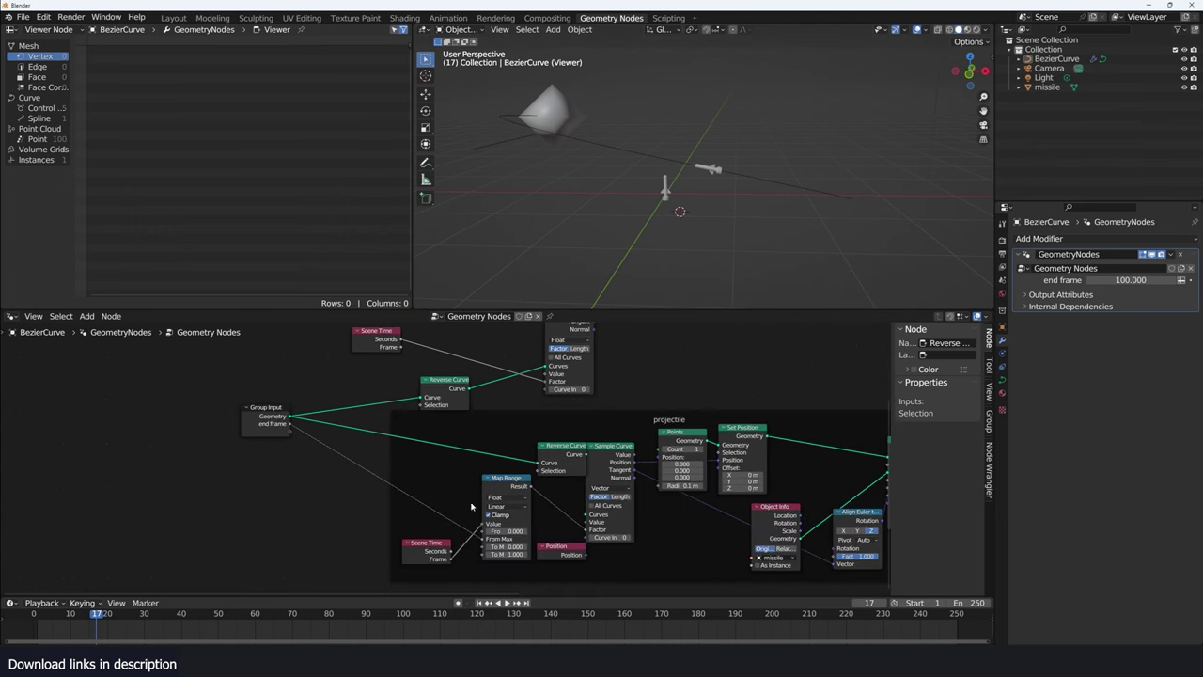
Bring the curve nodes into view and replay the animation from the start
middle_click_drag(472, 507, 428, 550)
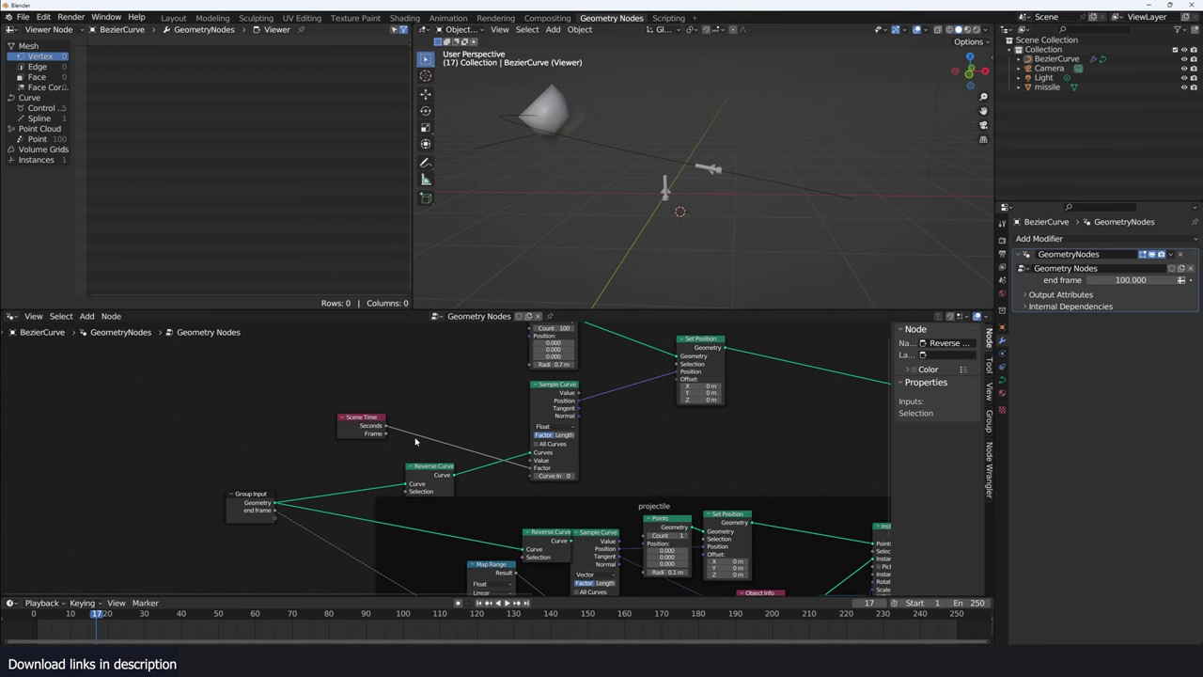
left_click_drag(385, 433, 512, 463)
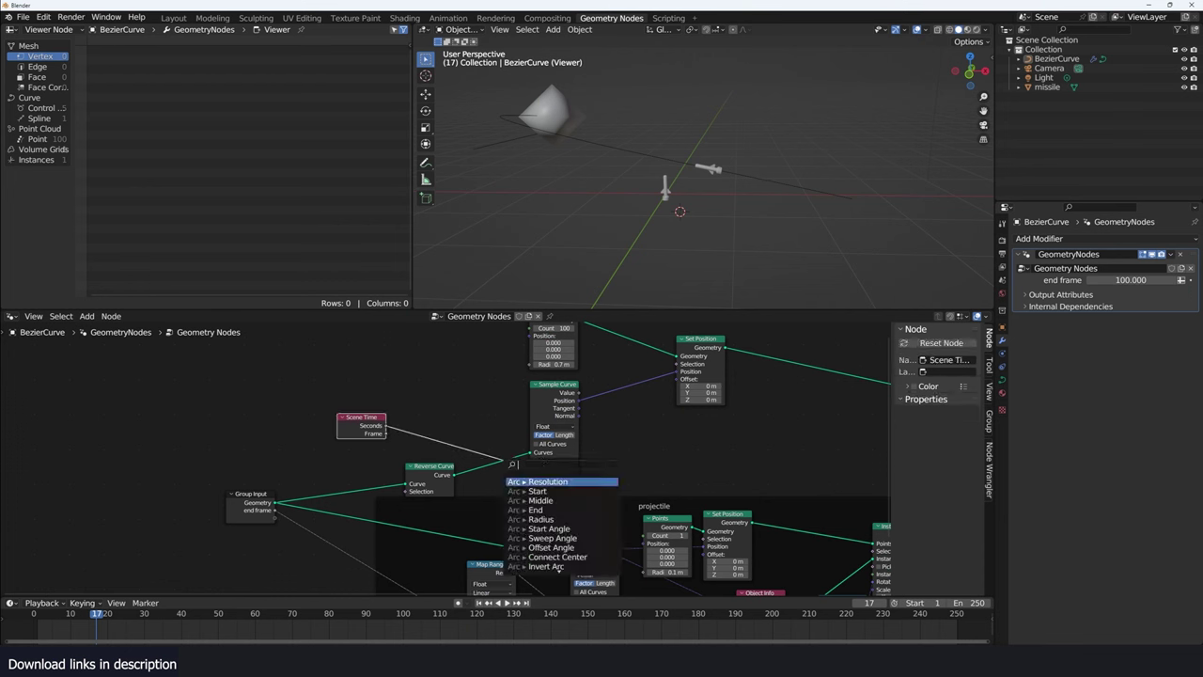
middle_click_drag(481, 534, 436, 445)
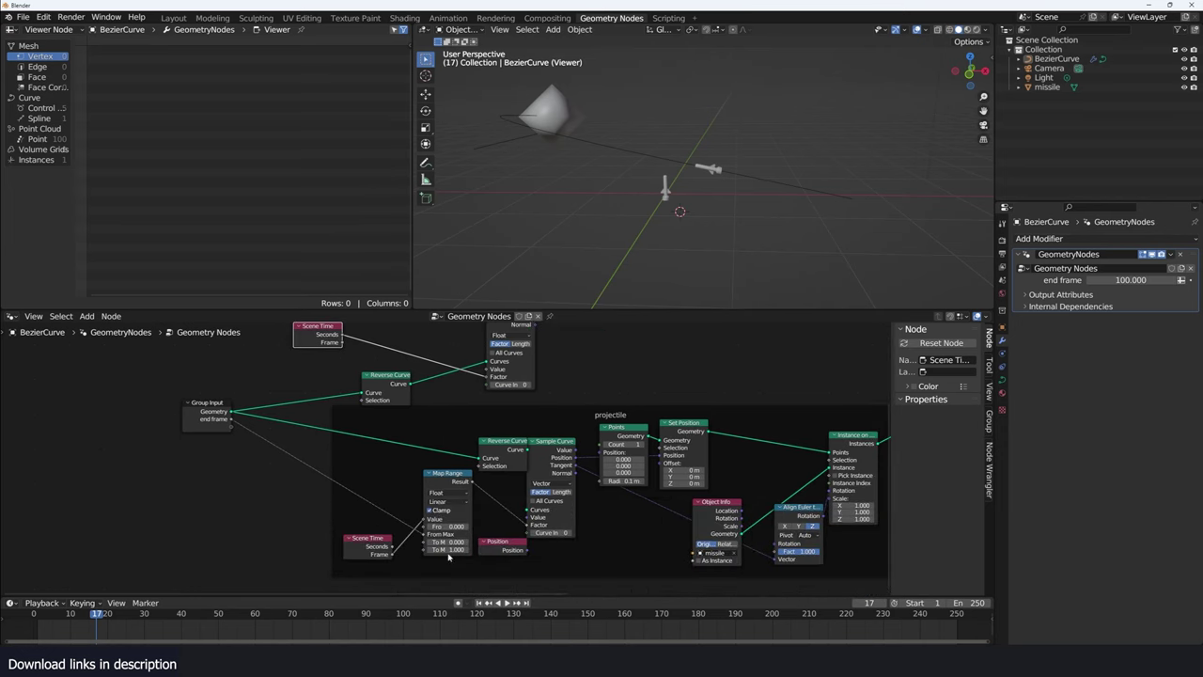
scroll(426, 456, "up", 2)
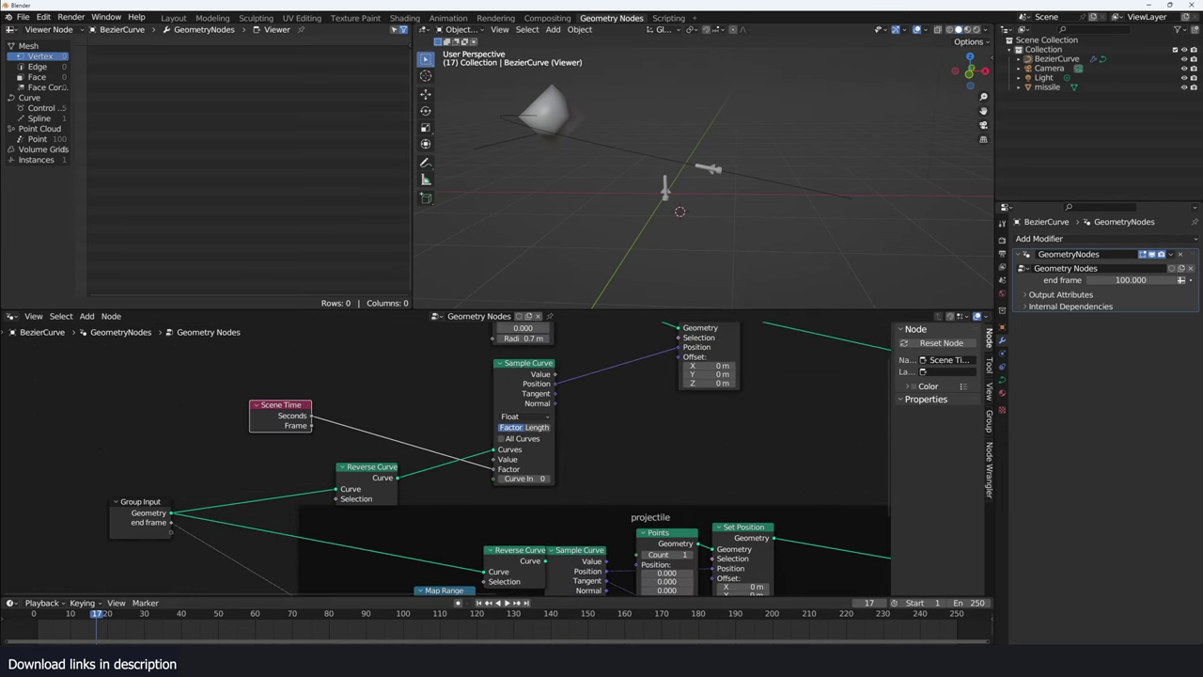
scroll(397, 578, "down", 1)
key("shift+Left")
key("space")
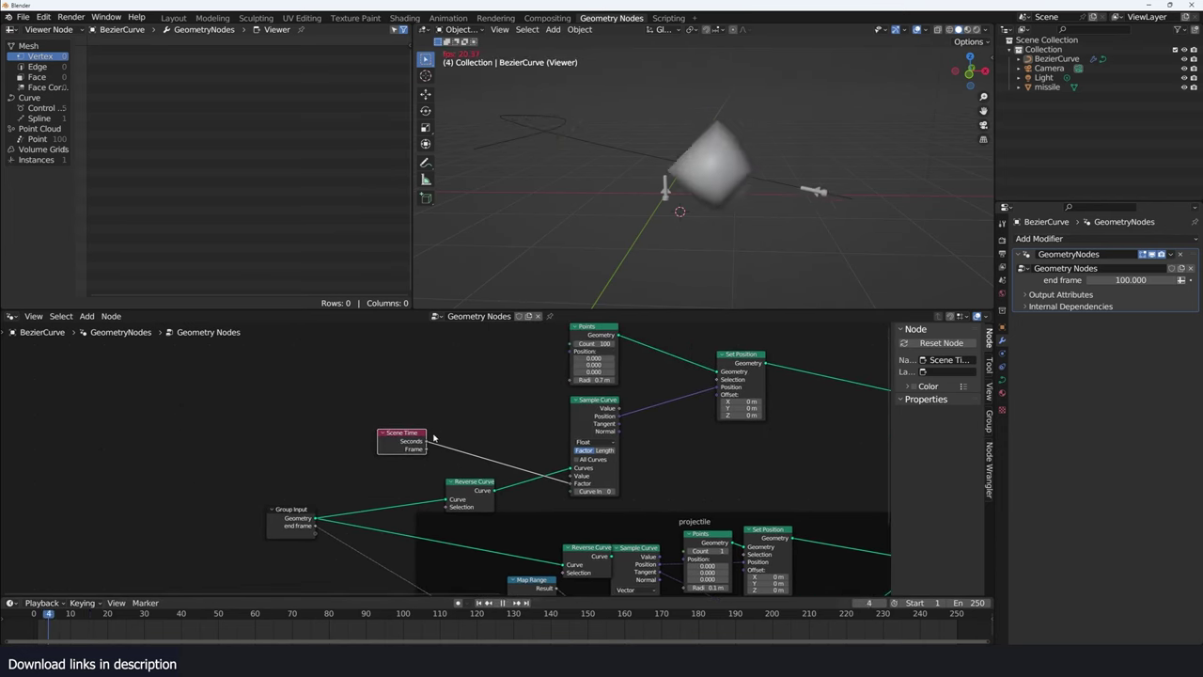
key("space")
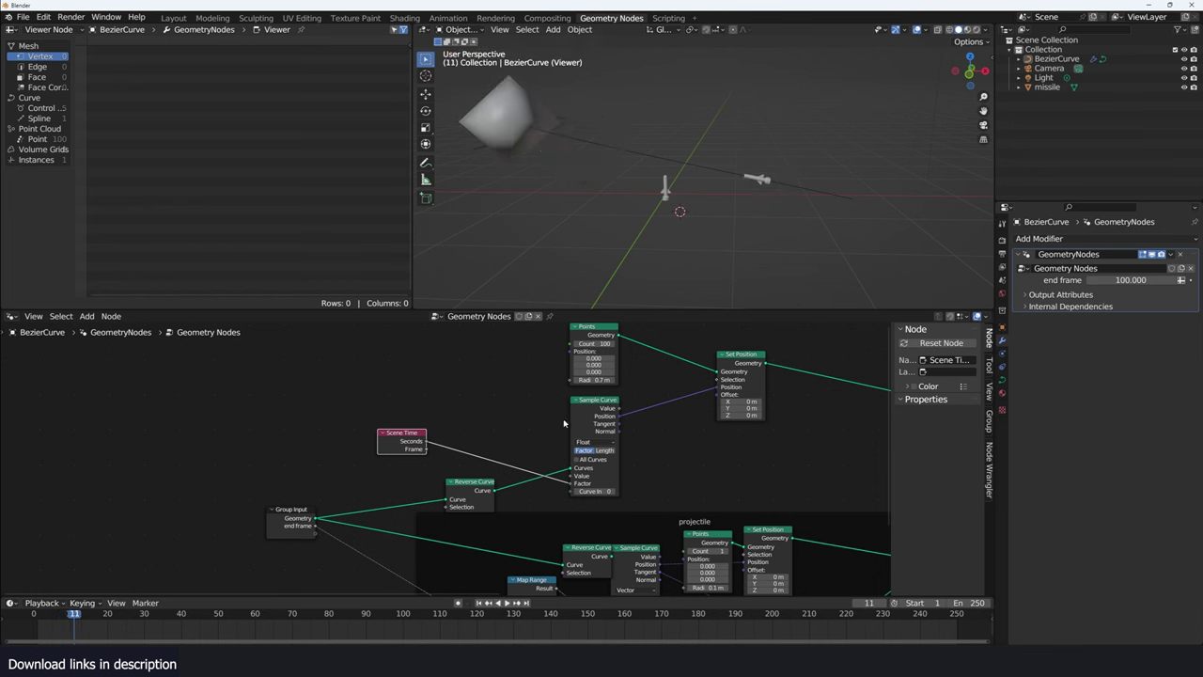
Replay once more, then delete the Scene Time node so Factor returns to 0.850
middle_click_drag(538, 423, 499, 413)
middle_click_drag(471, 341, 482, 352)
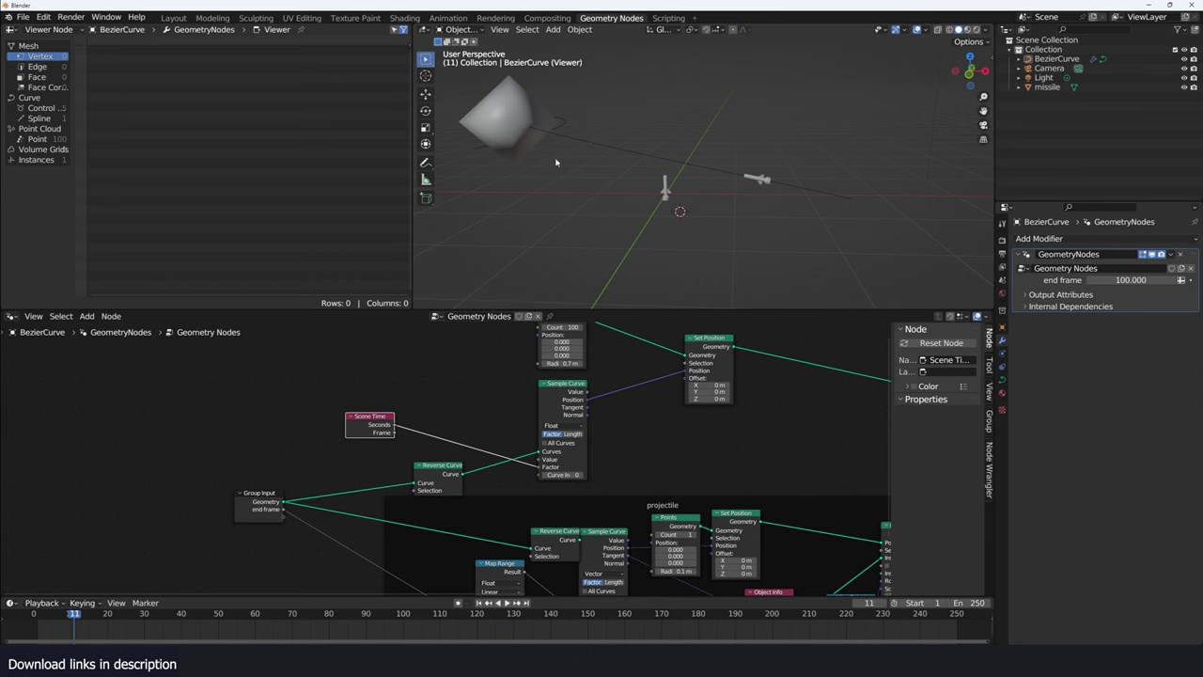
key("shift+Left")
key("space")
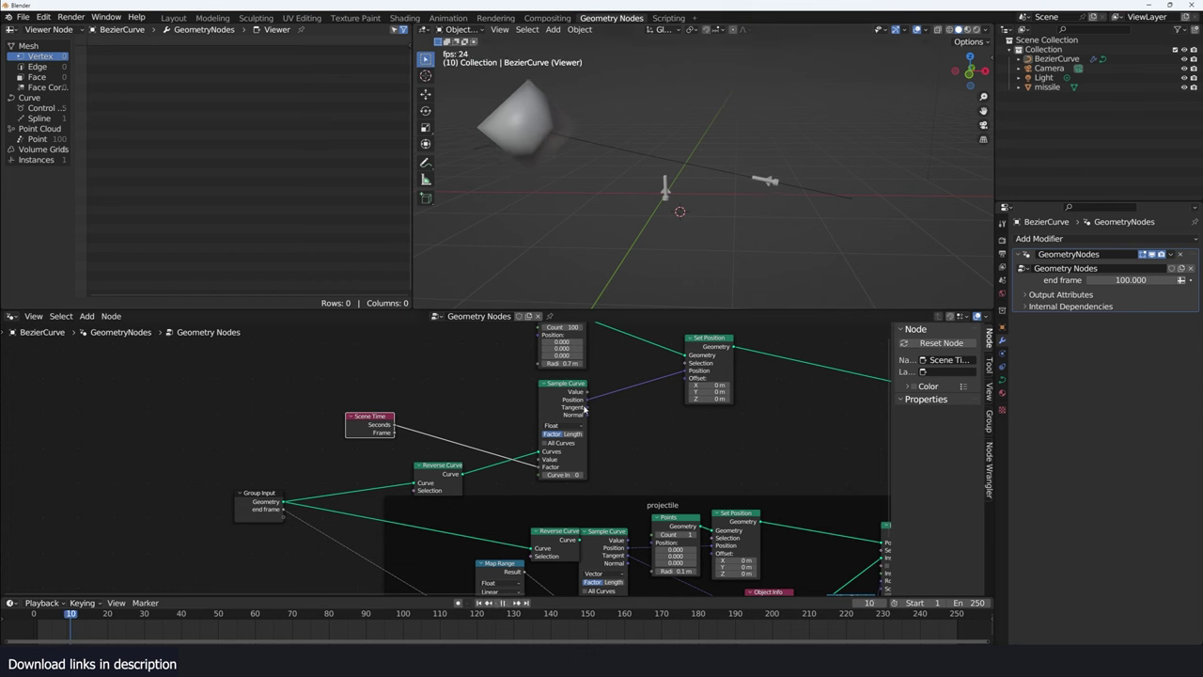
key("space")
middle_click_drag(460, 402, 519, 410)
key("Delete")
Add an Index node left of Reverse Curve and Sample Curve, then zoom in on the graph
key("shift+a")
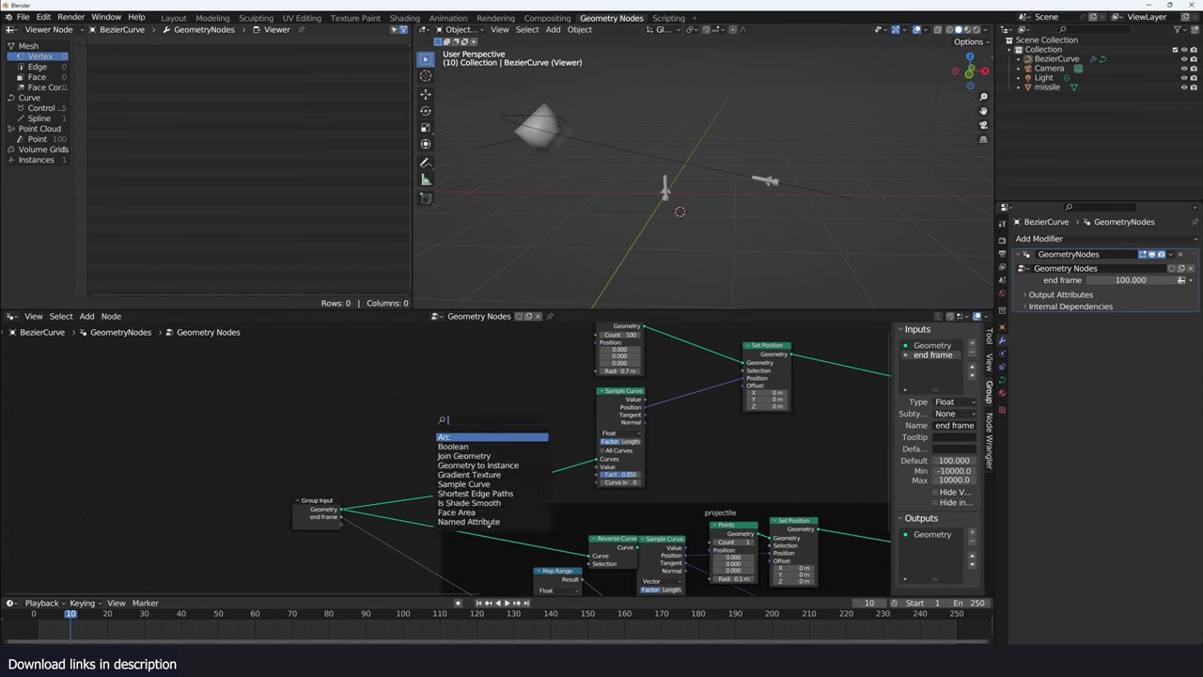
type("index")
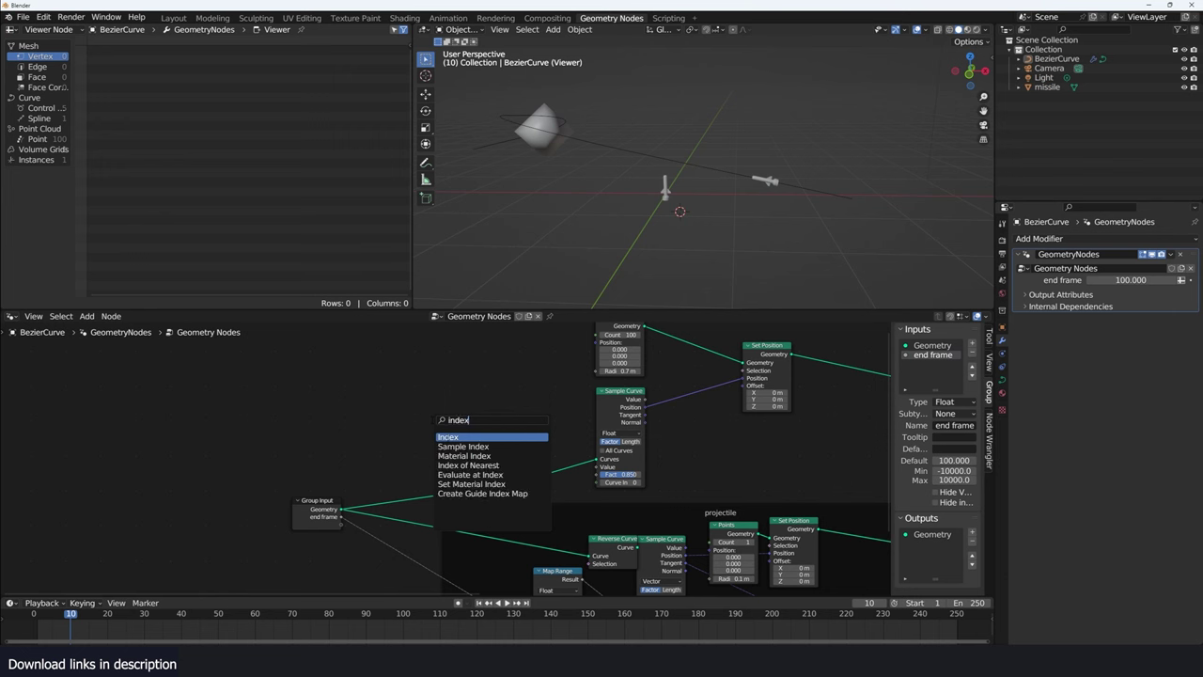
key("Return")
left_click(405, 420)
scroll(405, 420, "up", 1)
middle_click_drag(651, 333, 617, 366)
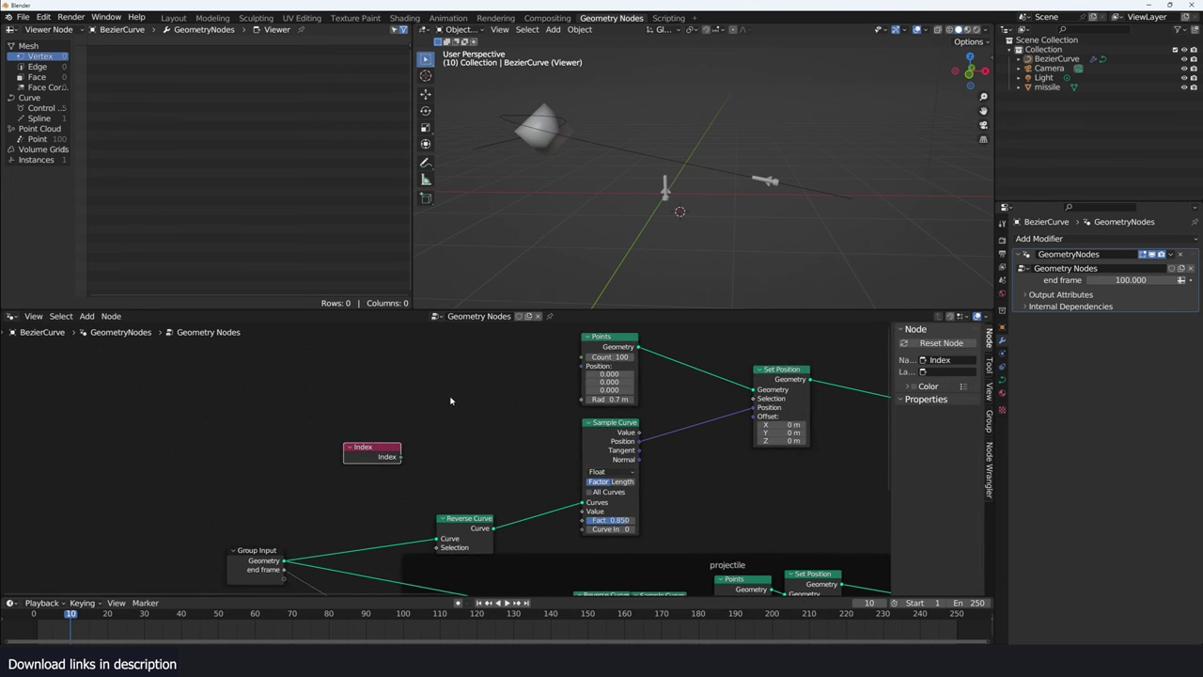
scroll(450, 400, "up", 1)
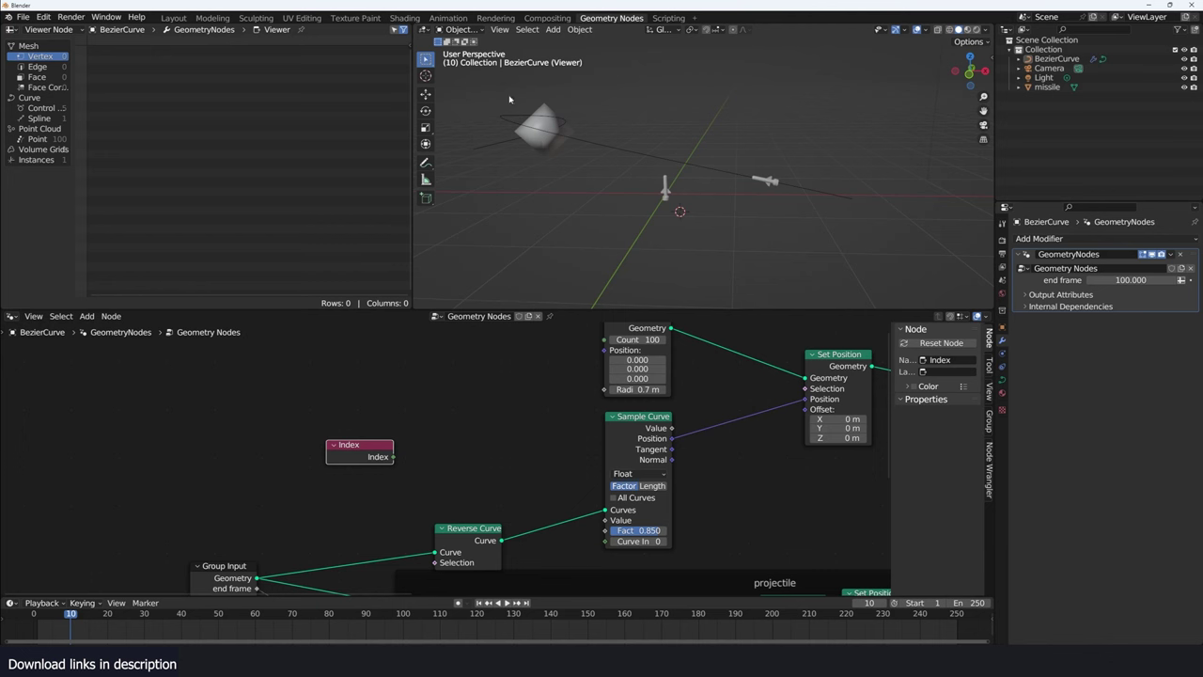
scroll(400, 415, "up", 1)
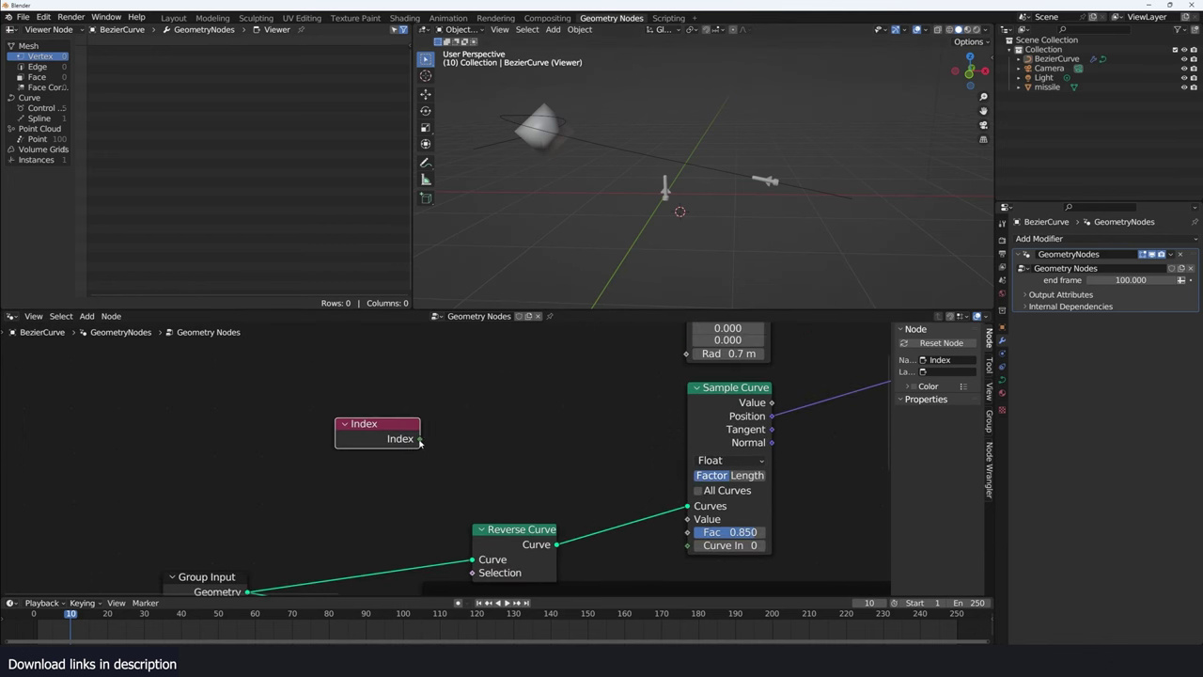
Feed Index into a Map Range with From Max 100 and link its Result to Sample Curve Factor
left_click_drag(419, 439, 562, 416)
type("map")
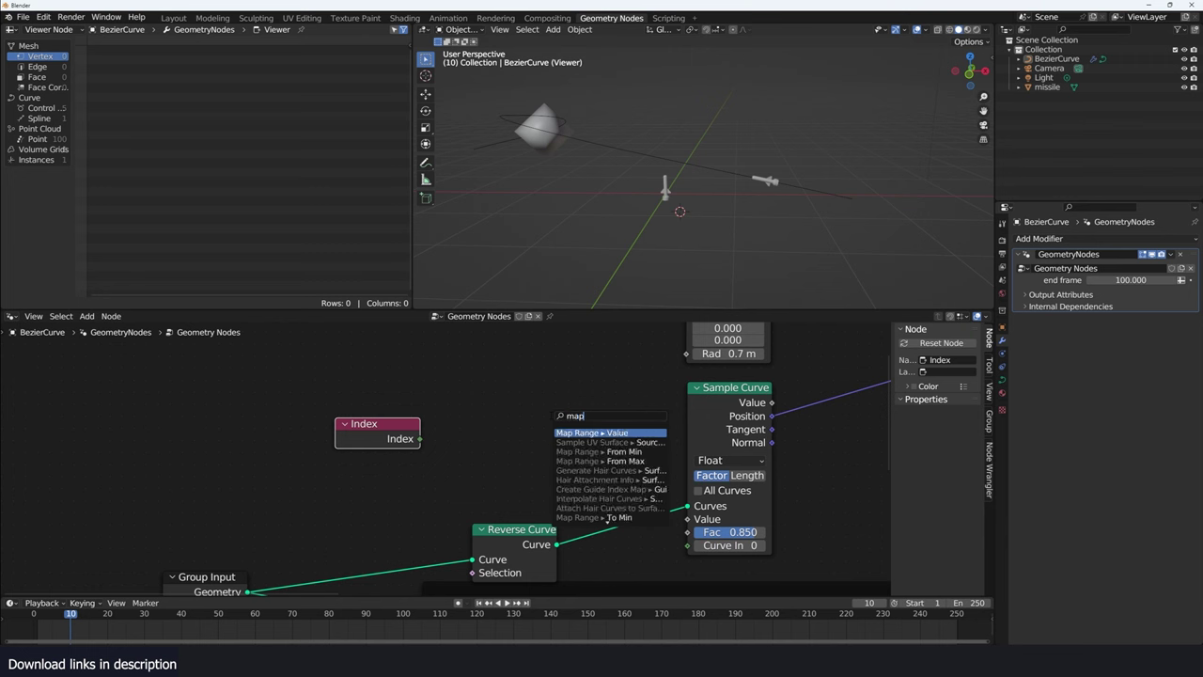
key("Return")
scroll(531, 528, "down", 2)
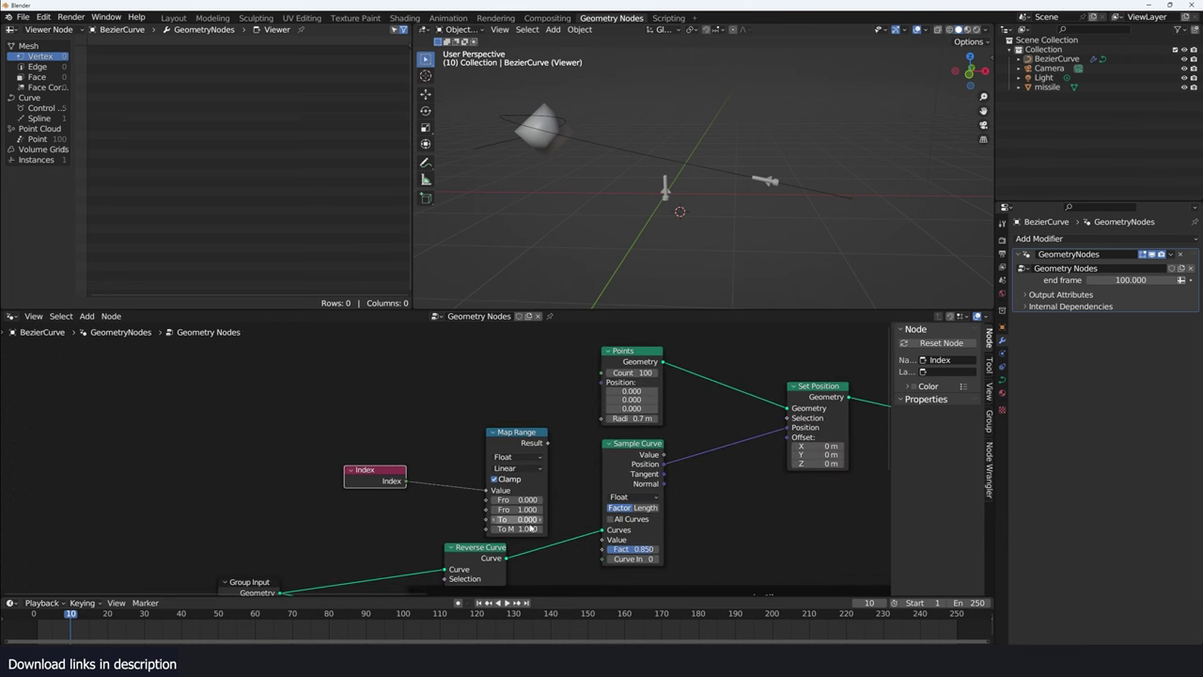
left_click(519, 509)
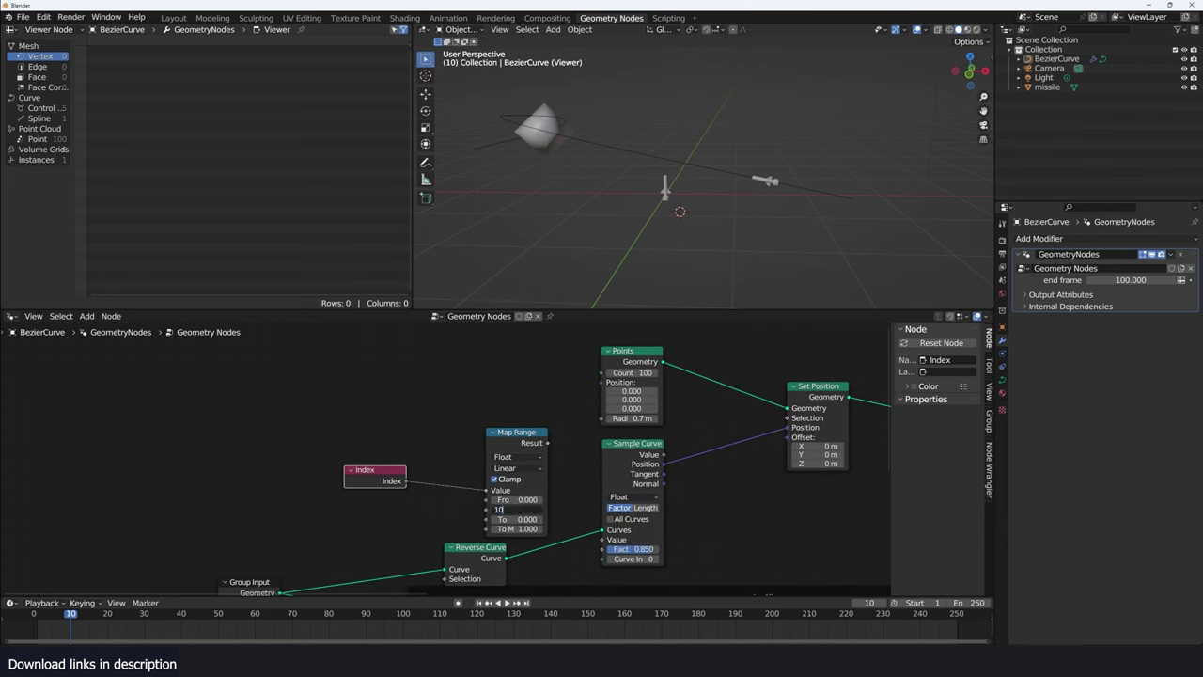
key("Return")
left_click_drag(548, 442, 603, 549)
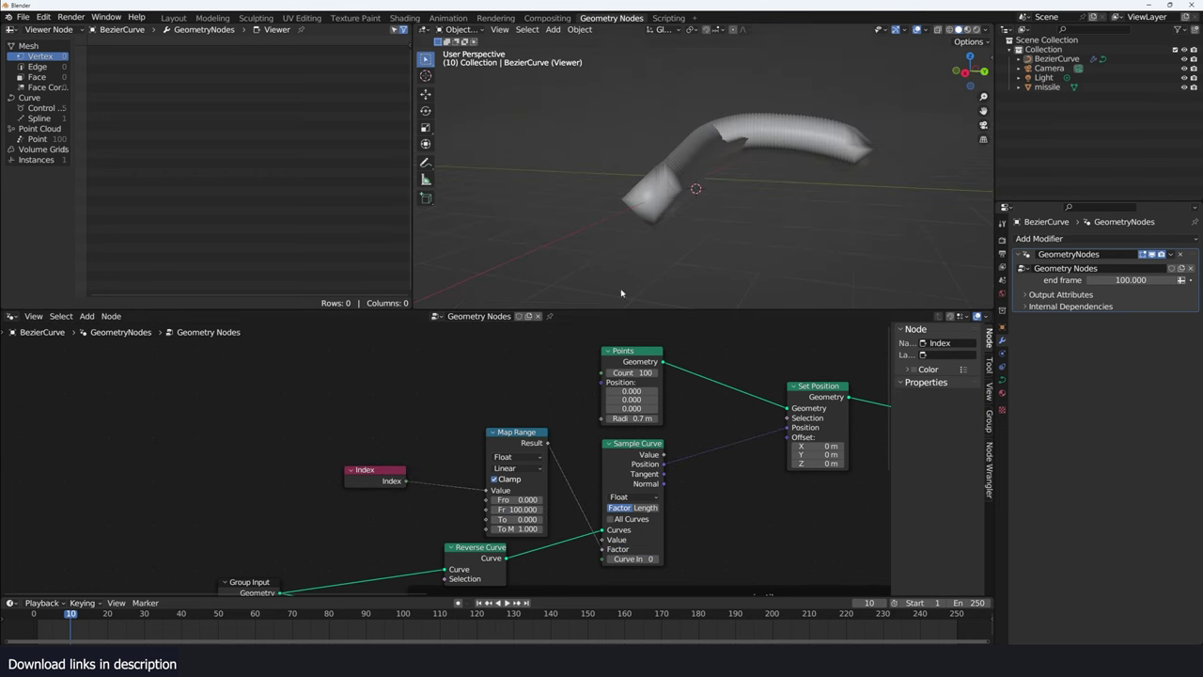
Shrink the Points radius to 0.05 m to thin the tube
middle_click_drag(620, 293, 710, 277)
scroll(611, 326, "up", 2)
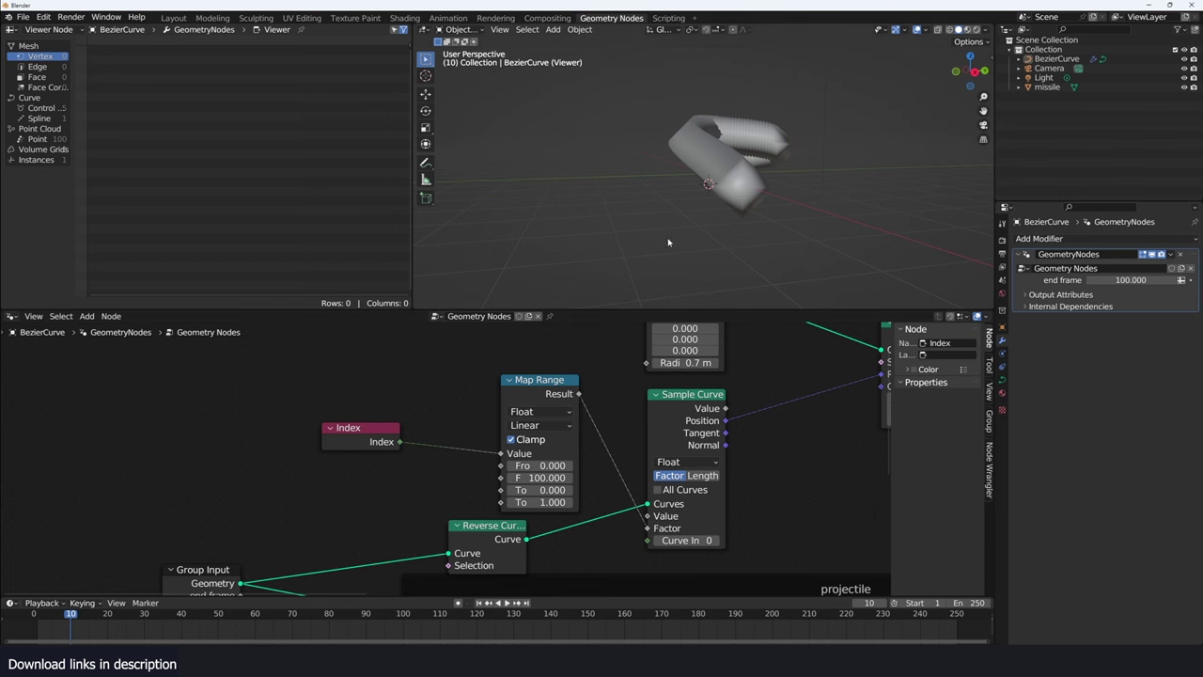
middle_click_drag(668, 243, 601, 226)
scroll(445, 459, "down", 1)
left_click_drag(648, 376, 616, 376)
middle_click_drag(714, 244, 766, 269)
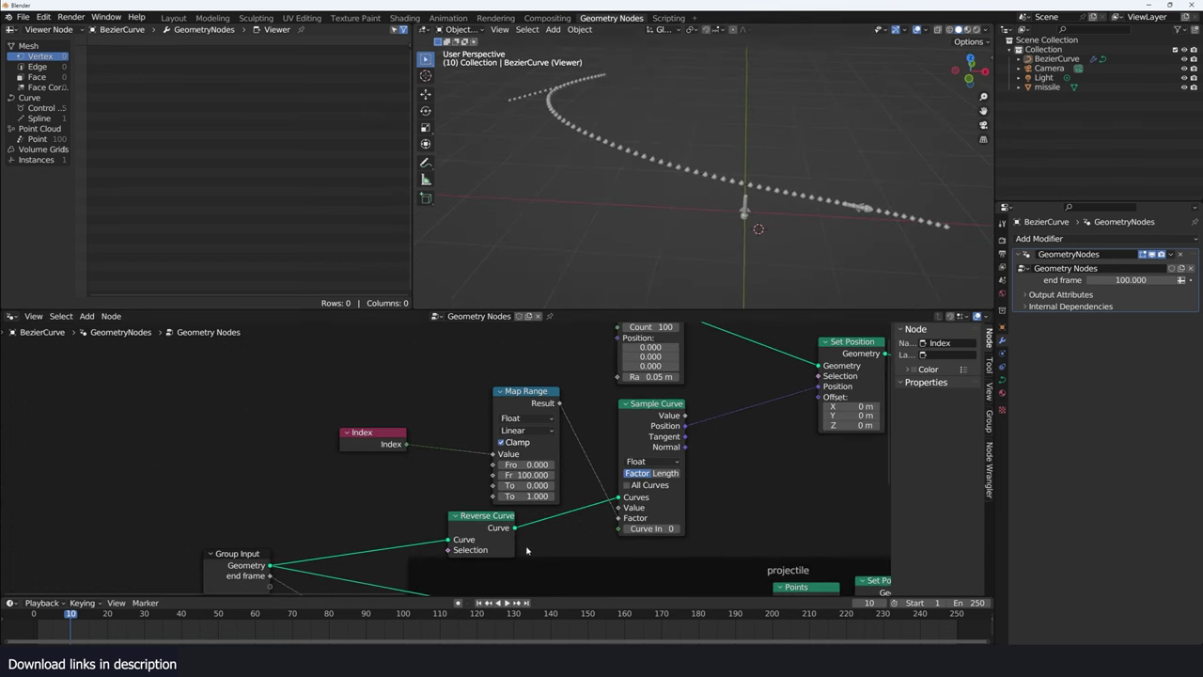
Adjust the Map Range To Max, To Min and From Max values
mouse_move(527, 495)
left_mouse_down()
mouse_move(554, 495)
mouse_move(512, 495)
mouse_move(555, 485)
mouse_move(498, 485)
left_mouse_up()
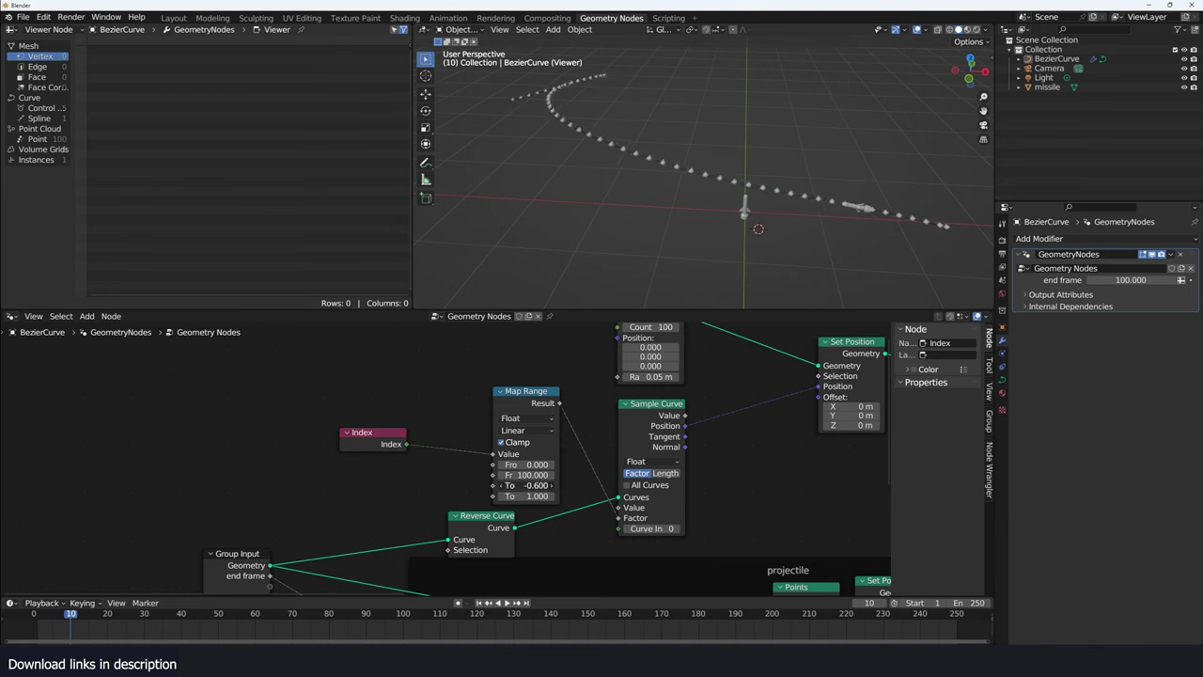
key("BackSpace")
mouse_move(526, 475)
left_mouse_down()
mouse_move(555, 475)
mouse_move(503, 475)
left_mouse_up()
Set Map Range From Max to 100 and lower the Points Count to 68
middle_click_drag(639, 188, 577, 150)
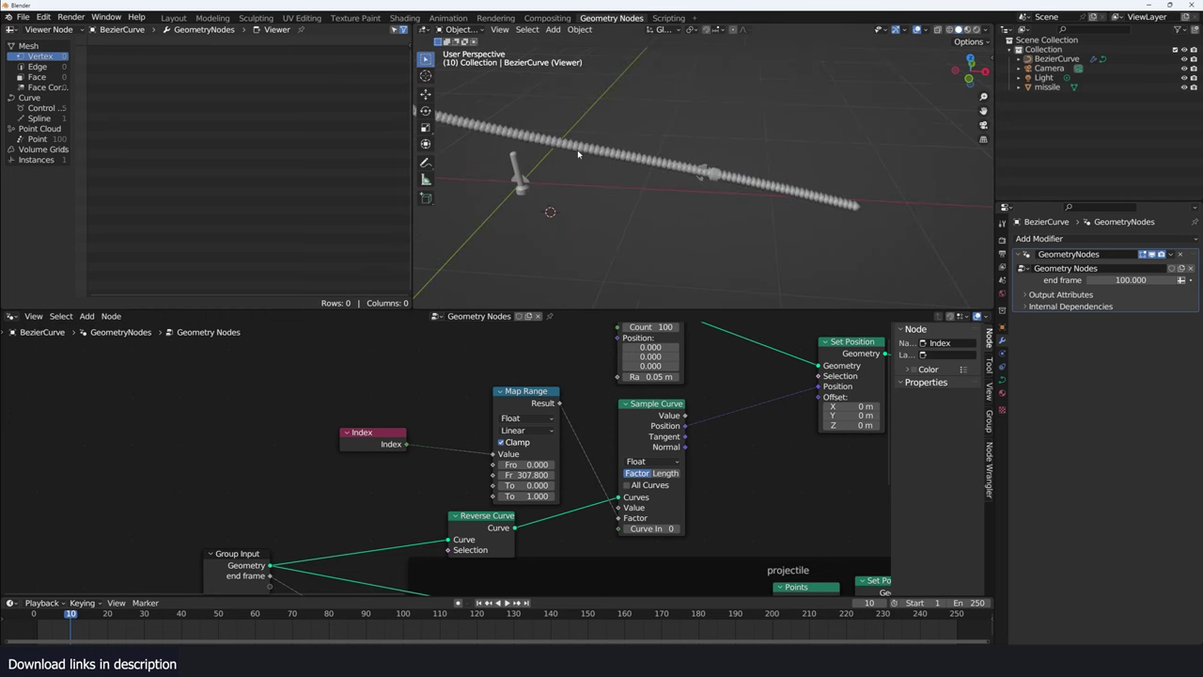
middle_click_drag(798, 203, 721, 170)
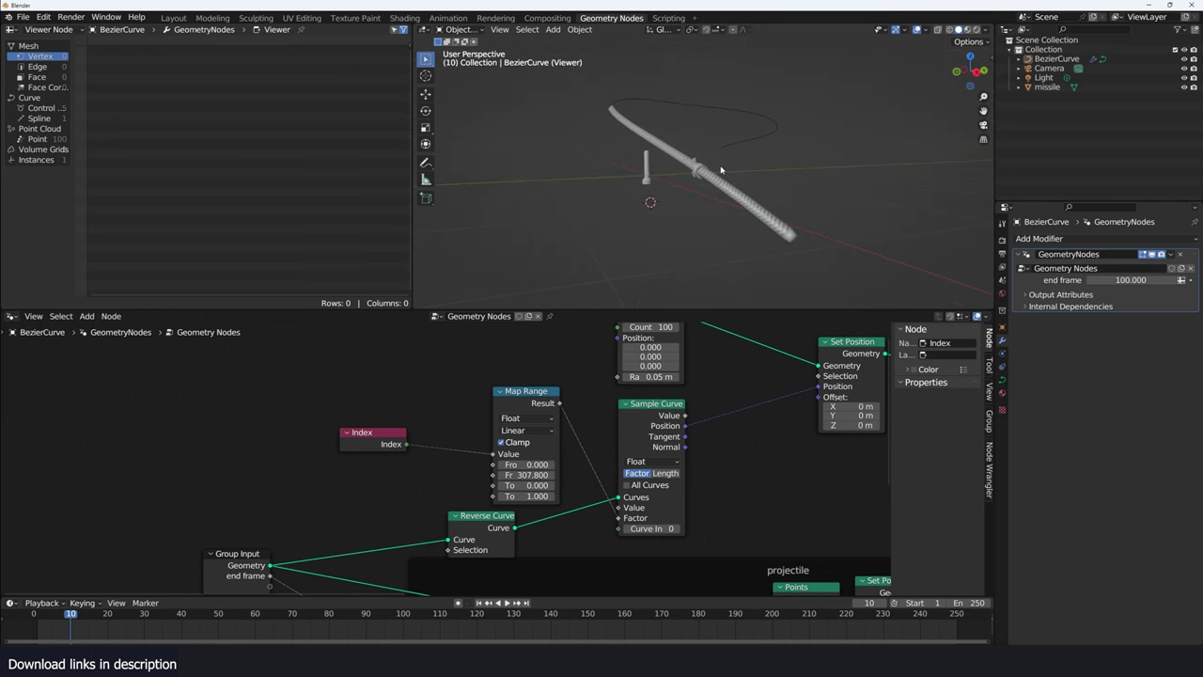
left_click(526, 475)
type("100")
key("Return")
scroll(653, 391, "down", 1)
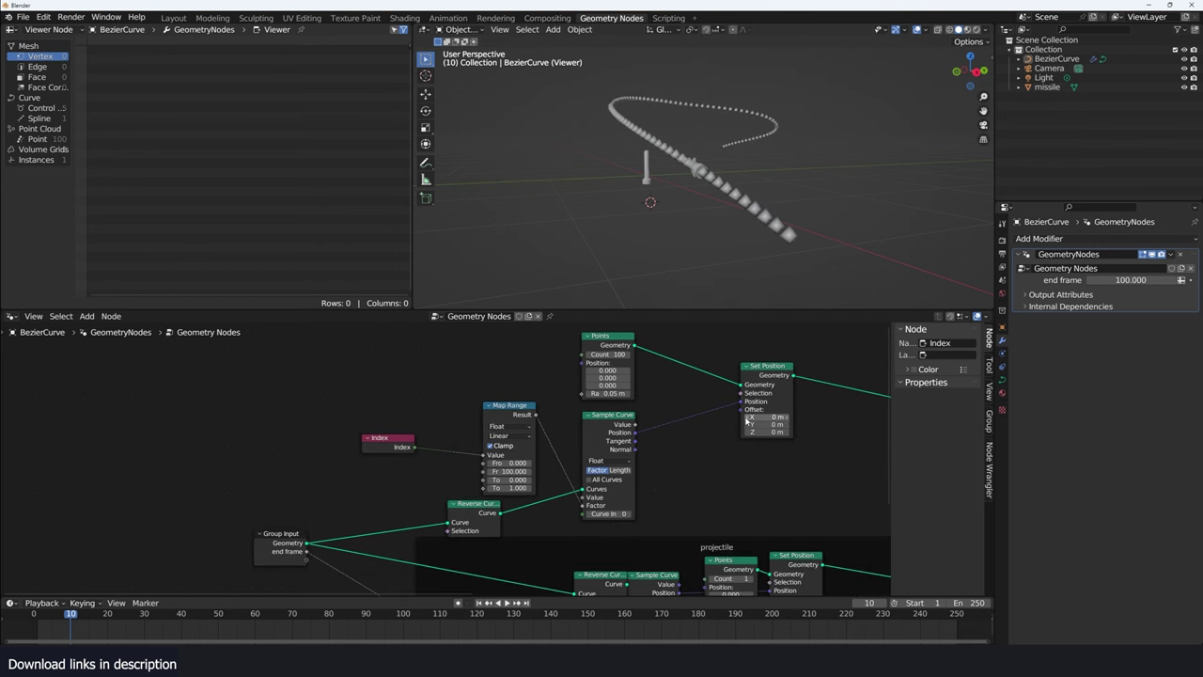
mouse_move(611, 354)
left_mouse_down()
mouse_move(535, 355)
mouse_move(607, 354)
left_mouse_up()
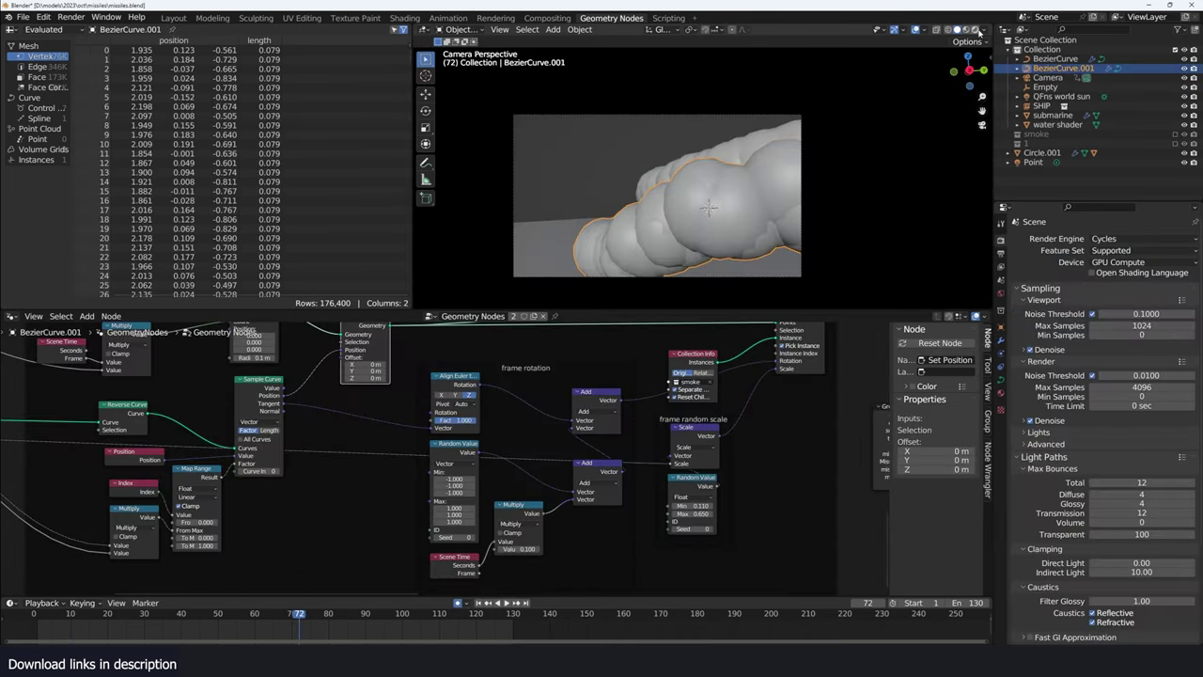
Preview the finished file in Rendered shading with Eevee and play its animation
left_click(978, 30)
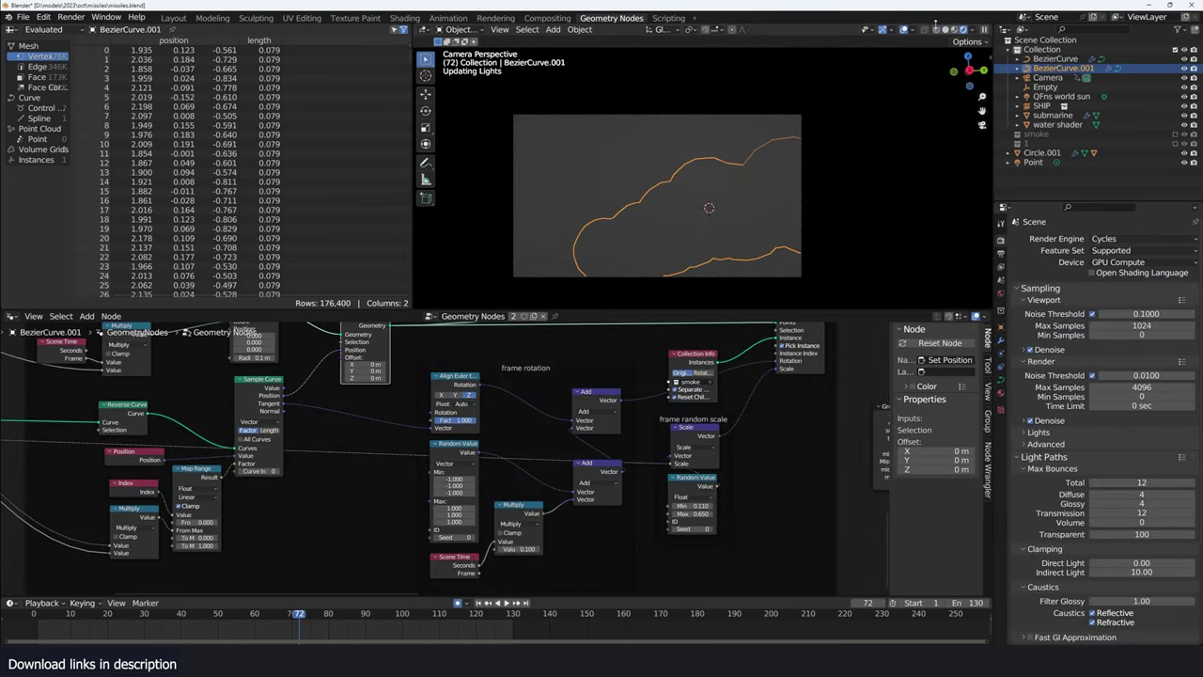
left_click(1119, 238)
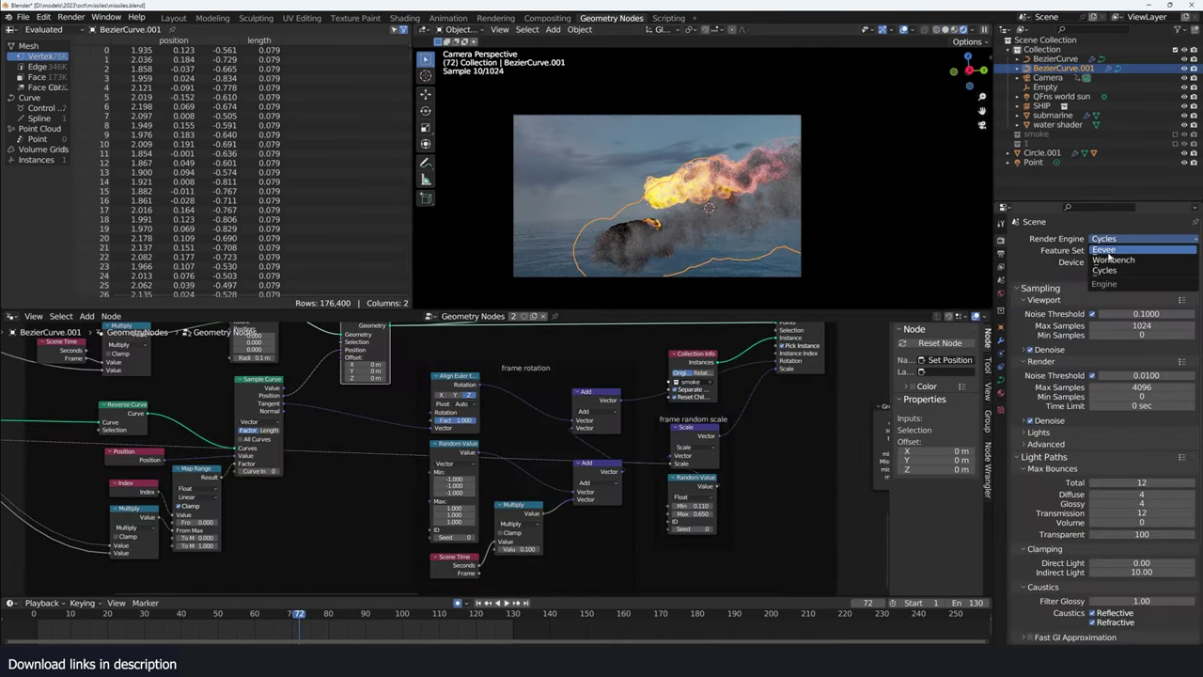
left_click(1104, 249)
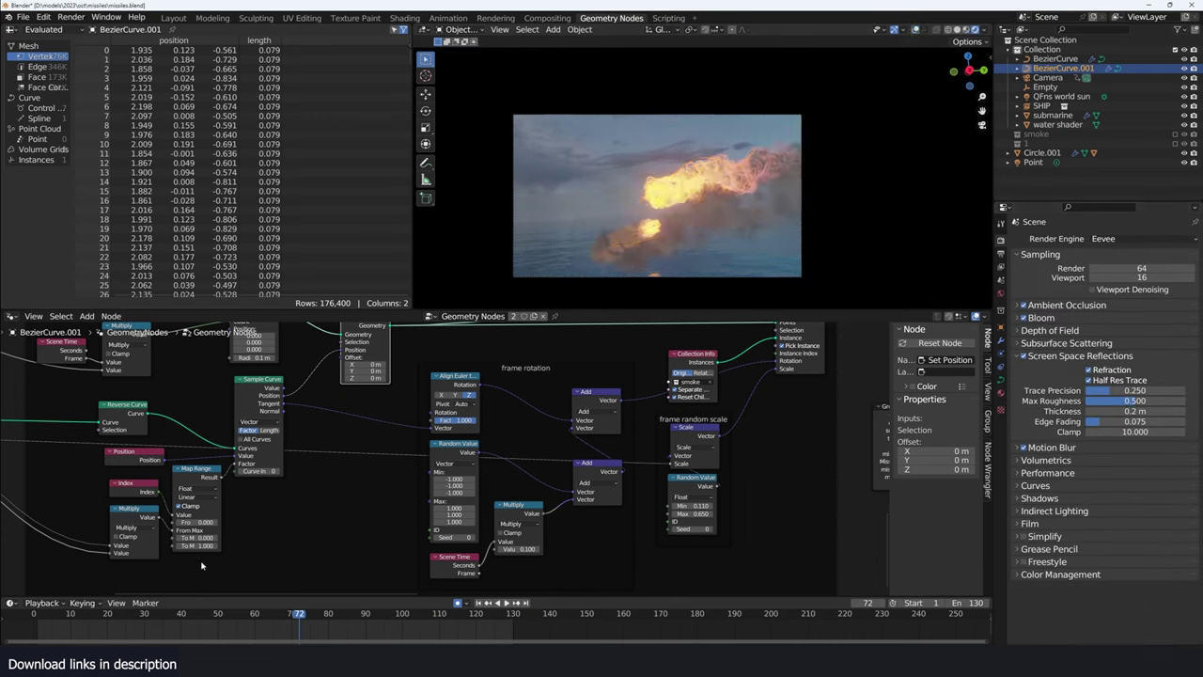
key("shift+Left")
key("space")
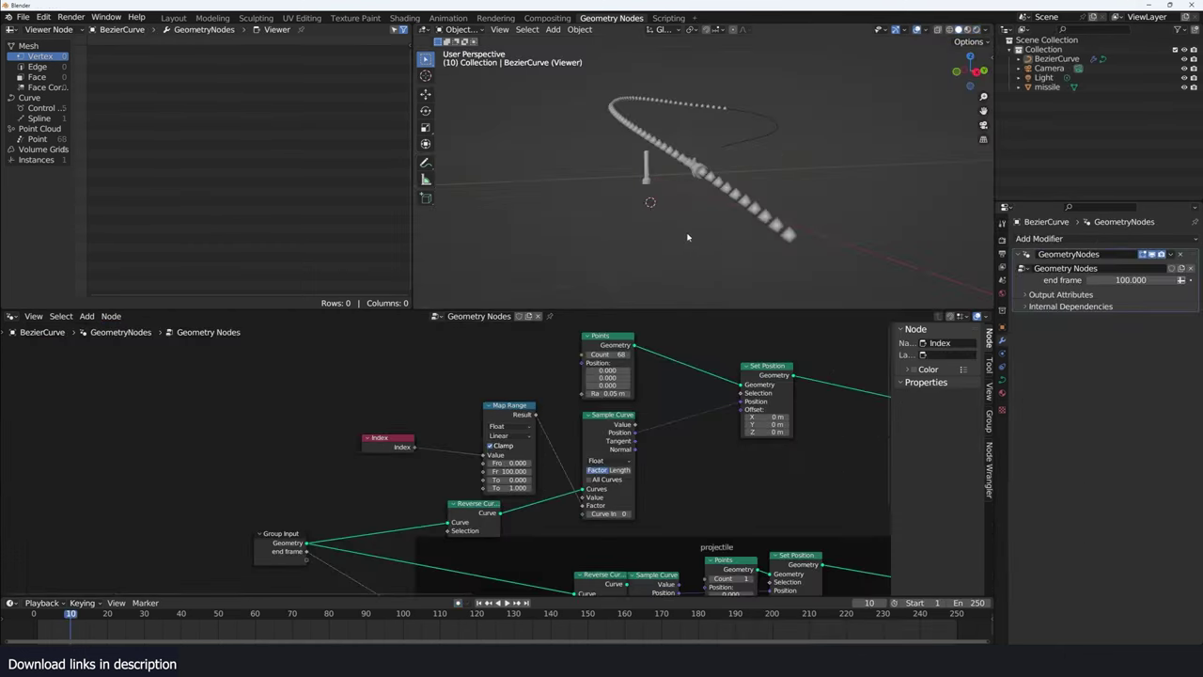
Add a Scene Time node, link its Frame output to Points Count, and play to watch points appear
scroll(643, 404, "up", 1)
mouse_move(567, 357)
left_mouse_down()
mouse_move(587, 357)
mouse_move(554, 357)
left_mouse_up()
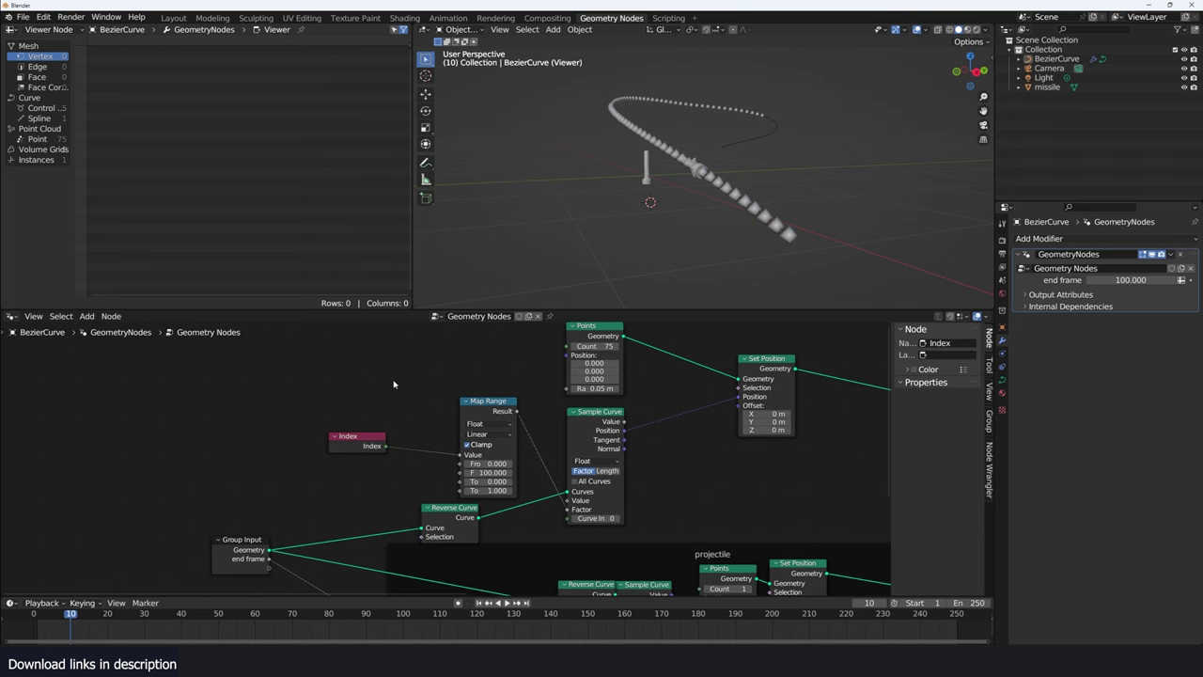
key("shift+a")
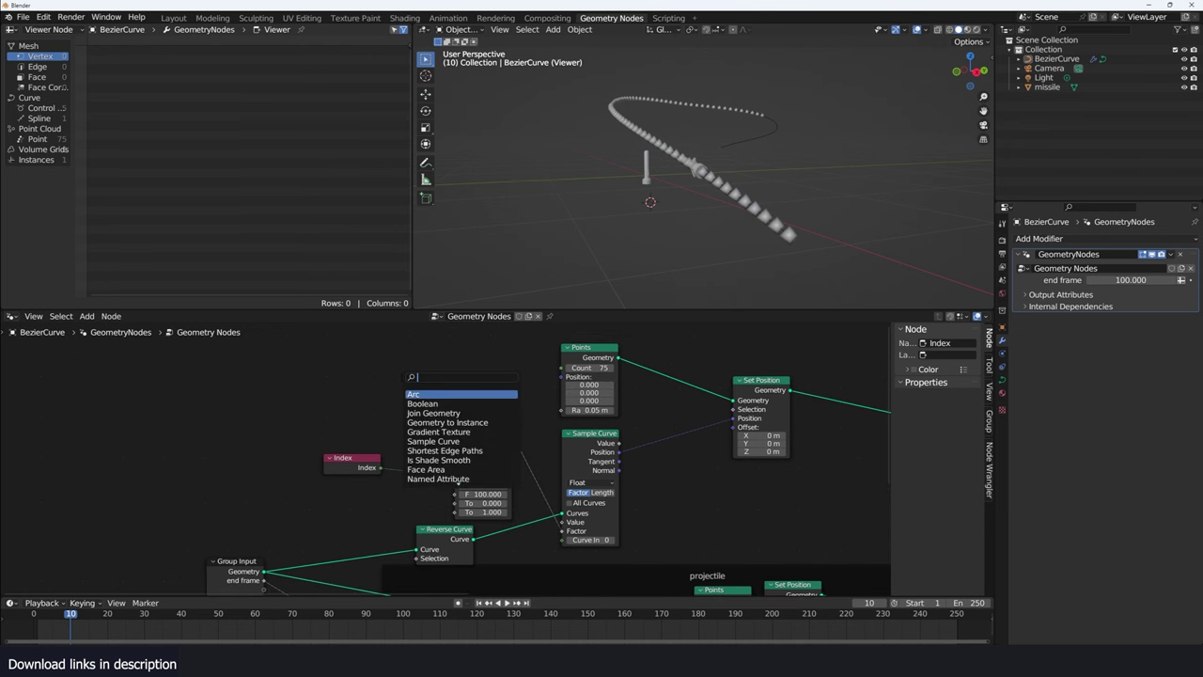
type("time")
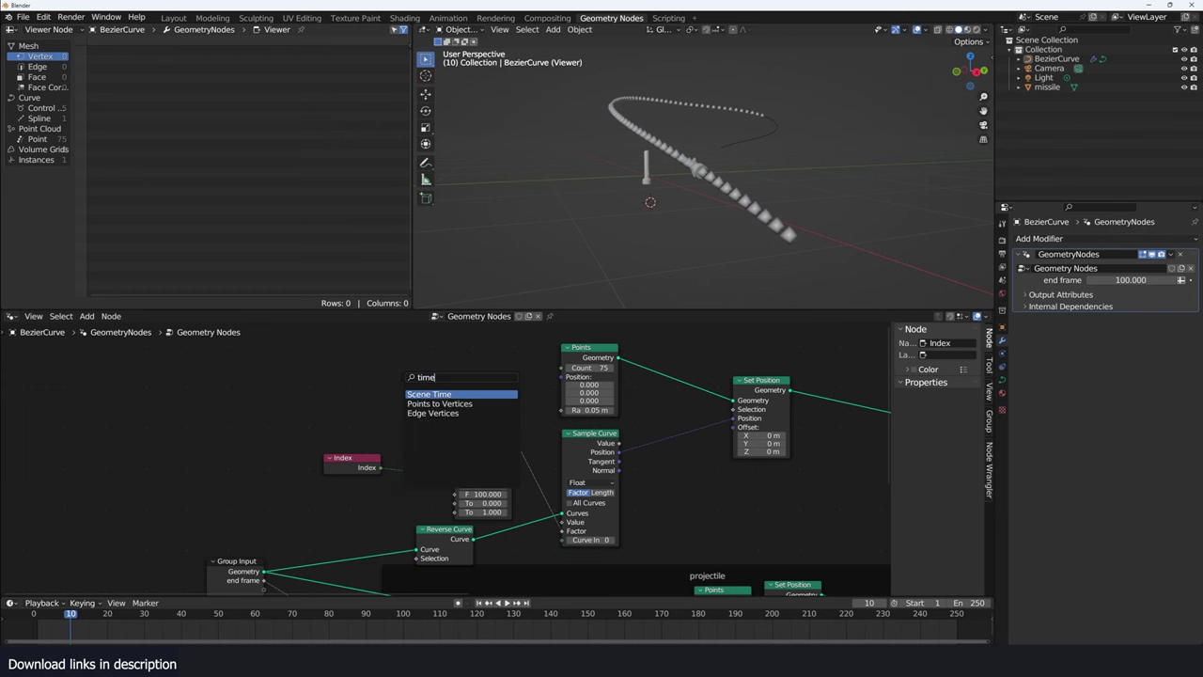
key("Return")
left_click(332, 420)
scroll(332, 420, "up", 1)
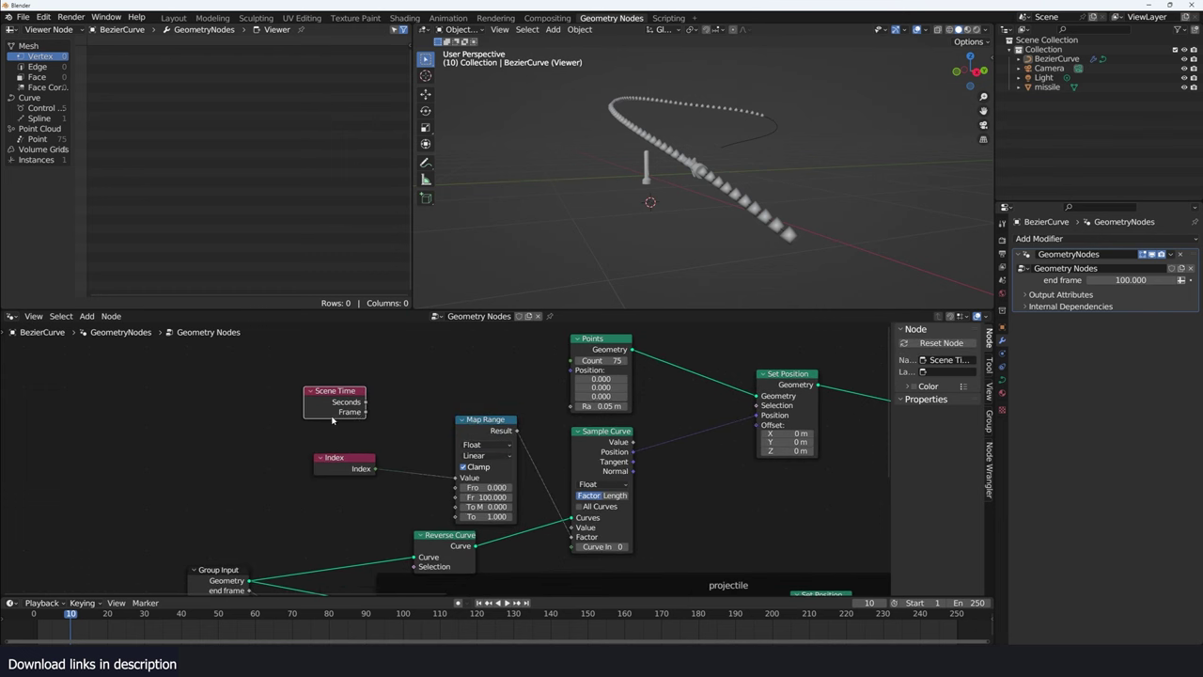
left_click_drag(369, 415, 560, 365)
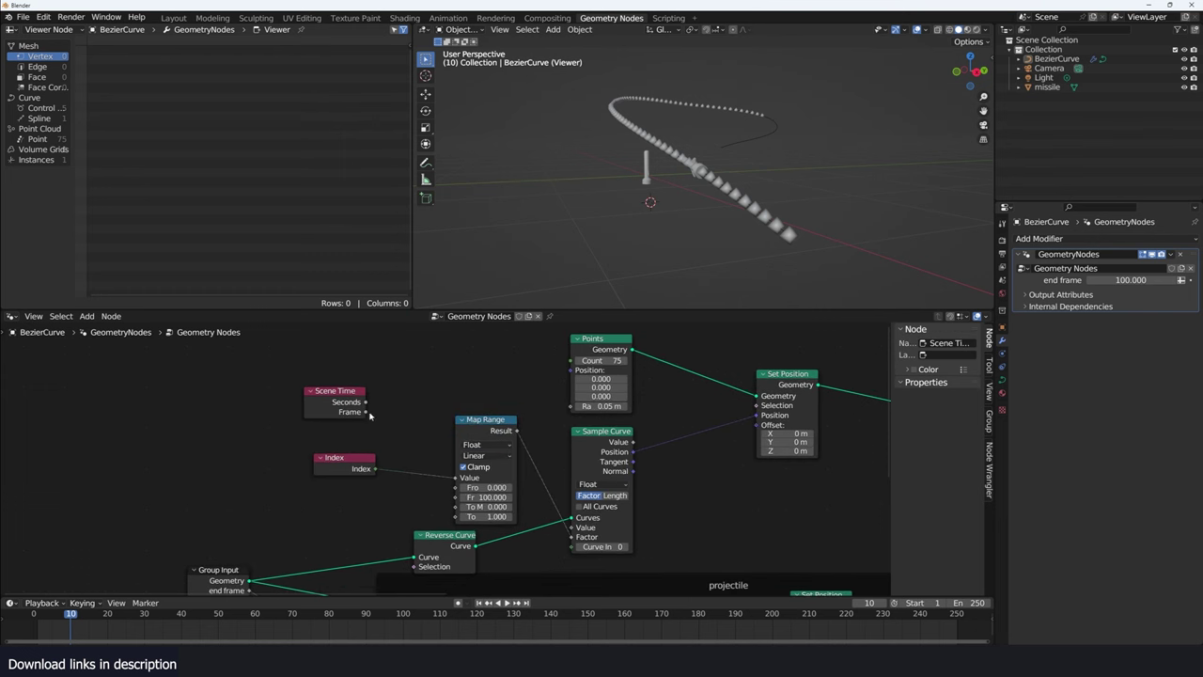
left_click_drag(366, 411, 571, 360)
middle_click_drag(571, 360, 626, 337)
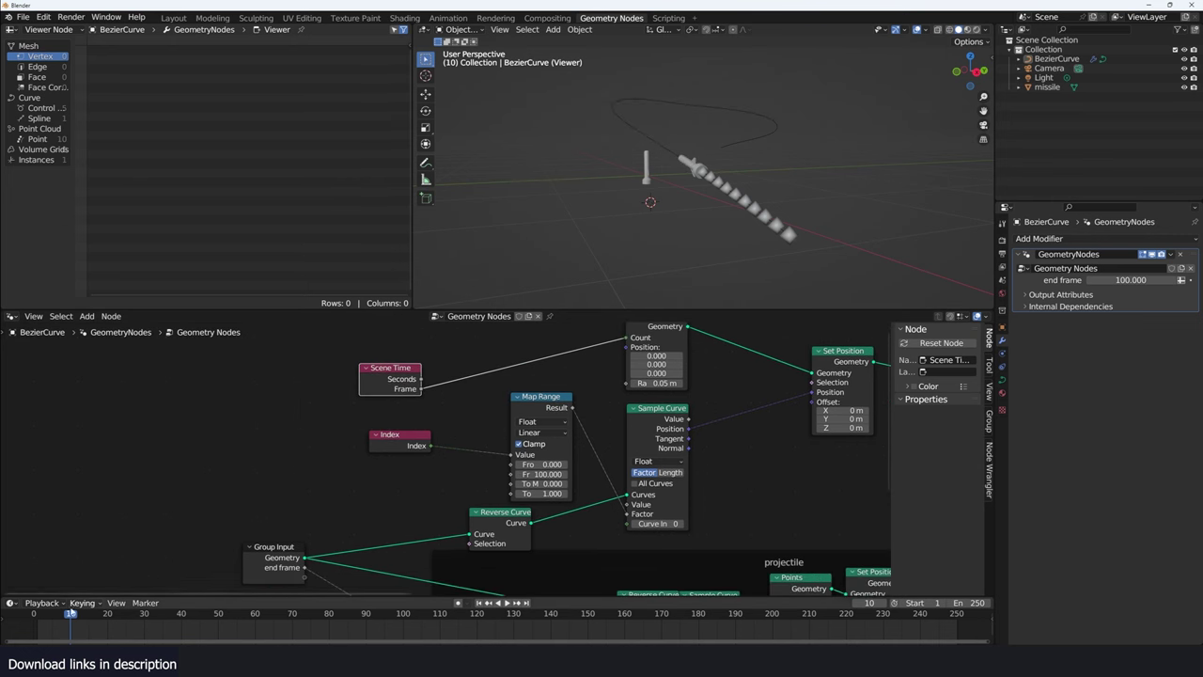
key("space")
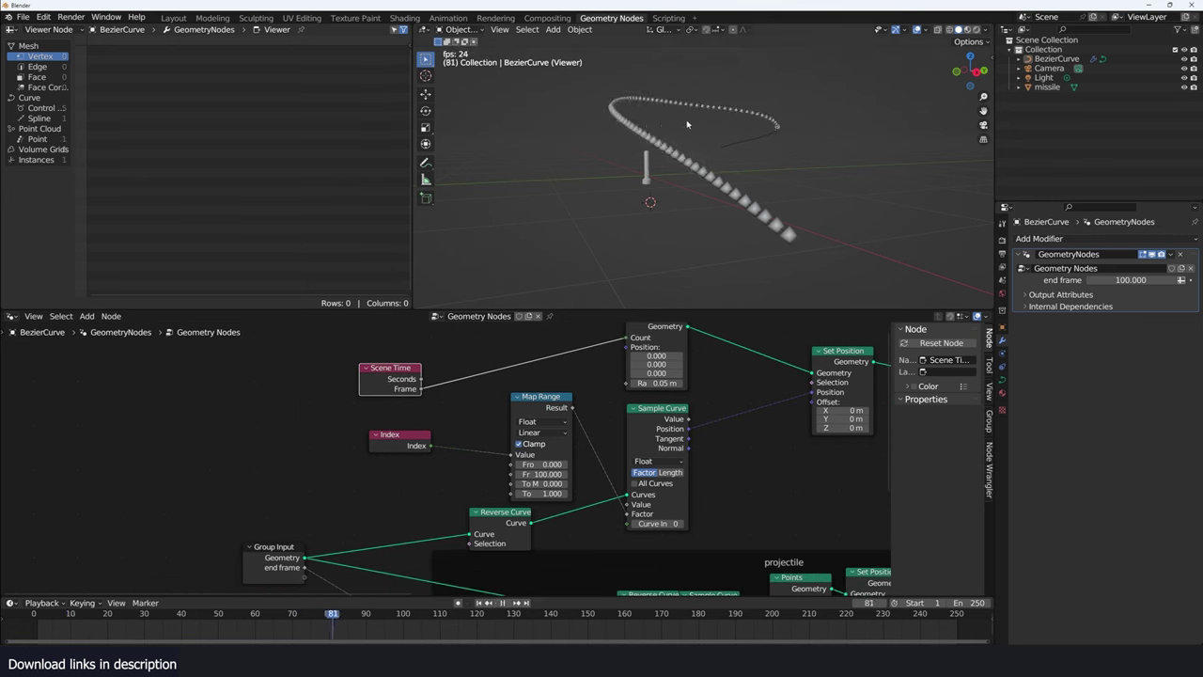
key("Escape")
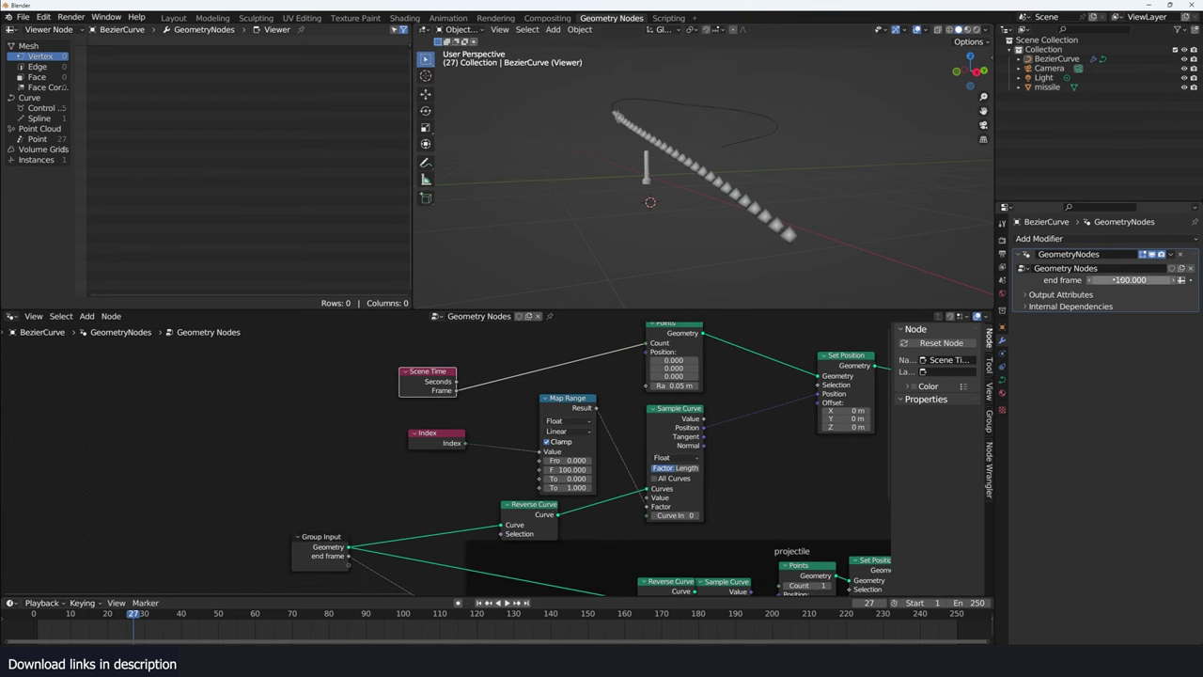
Link the Group Input end frame to the Map Range From Max
mouse_move(465, 445)
middle_mouse_down()
mouse_move(625, 373)
mouse_move(439, 458)
middle_mouse_up()
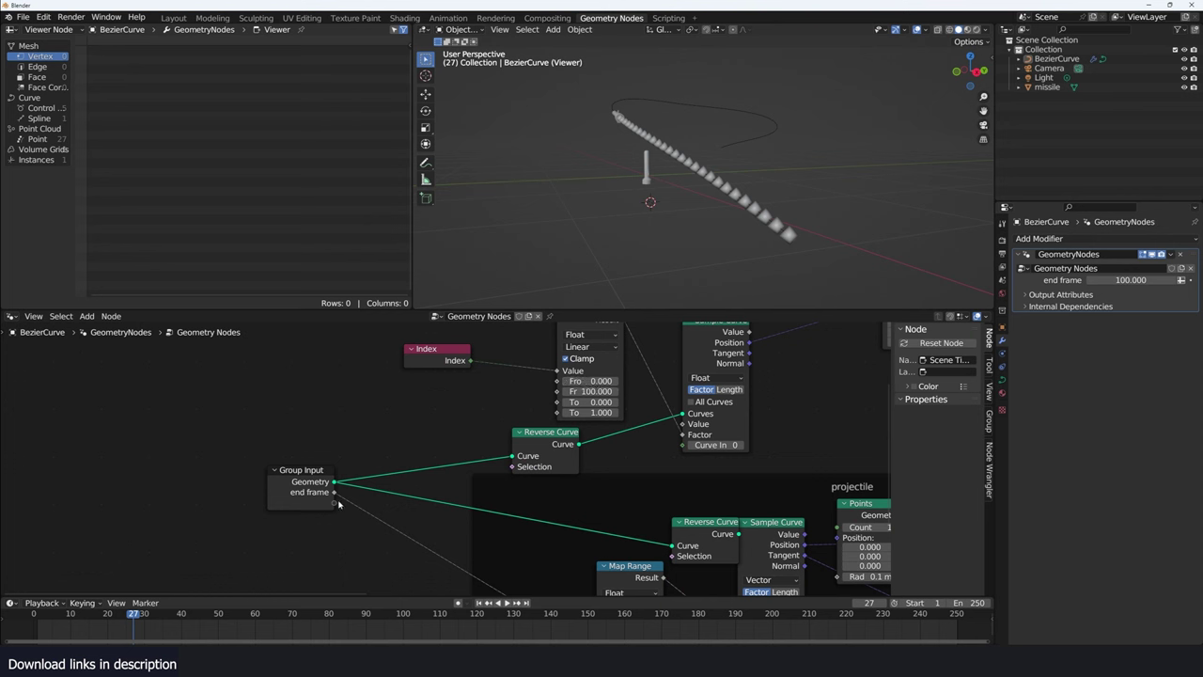
left_click_drag(334, 491, 556, 391)
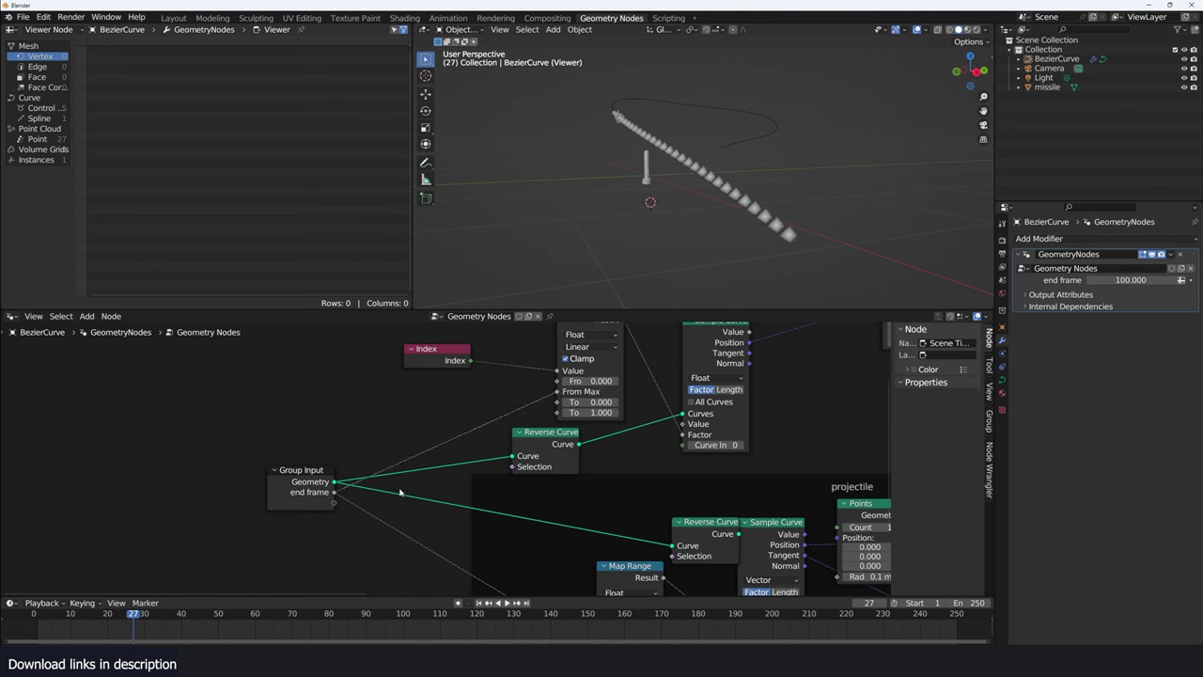
middle_click_drag(725, 259, 617, 114)
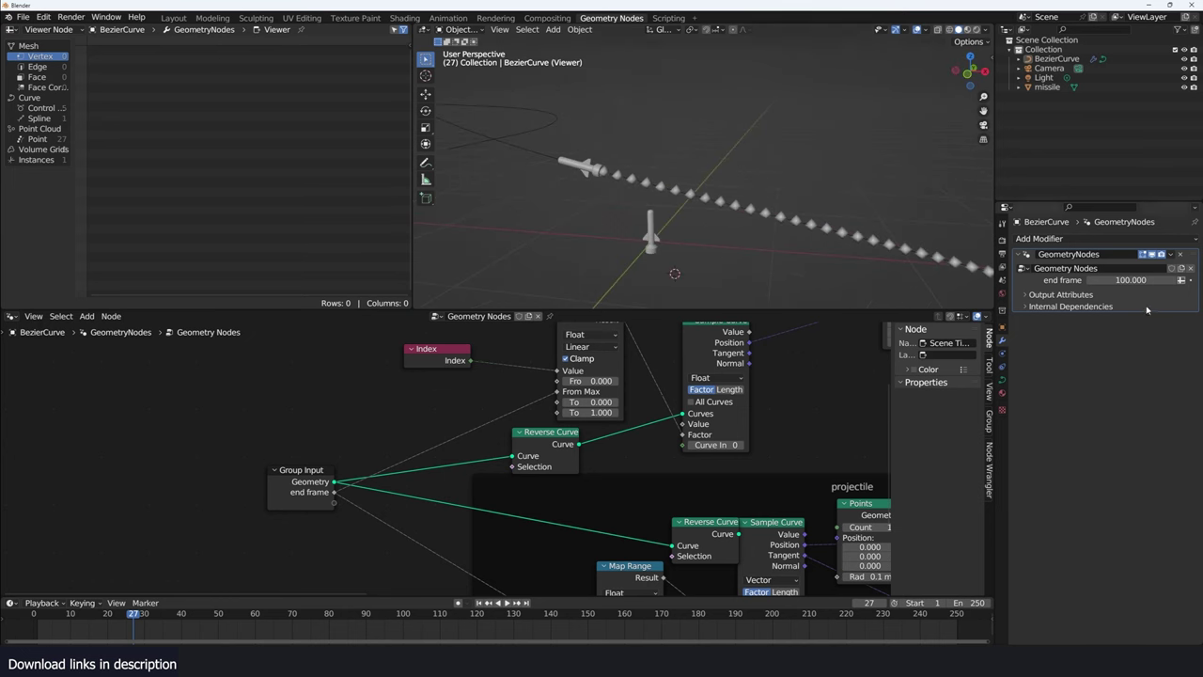
Set the modifier's end frame to 40 and play the animation to see the shorter trail
left_click(1156, 279)
type("40")
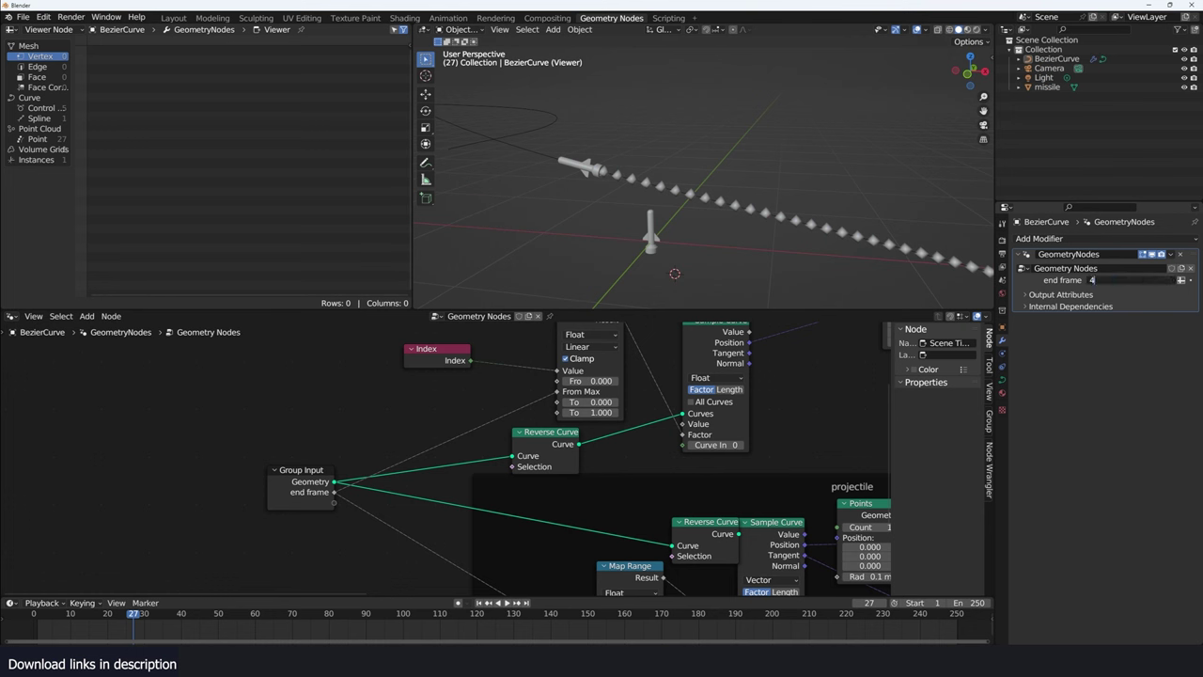
key("Return")
mouse_move(658, 188)
middle_mouse_down()
mouse_move(683, 168)
mouse_move(450, 450)
middle_mouse_up()
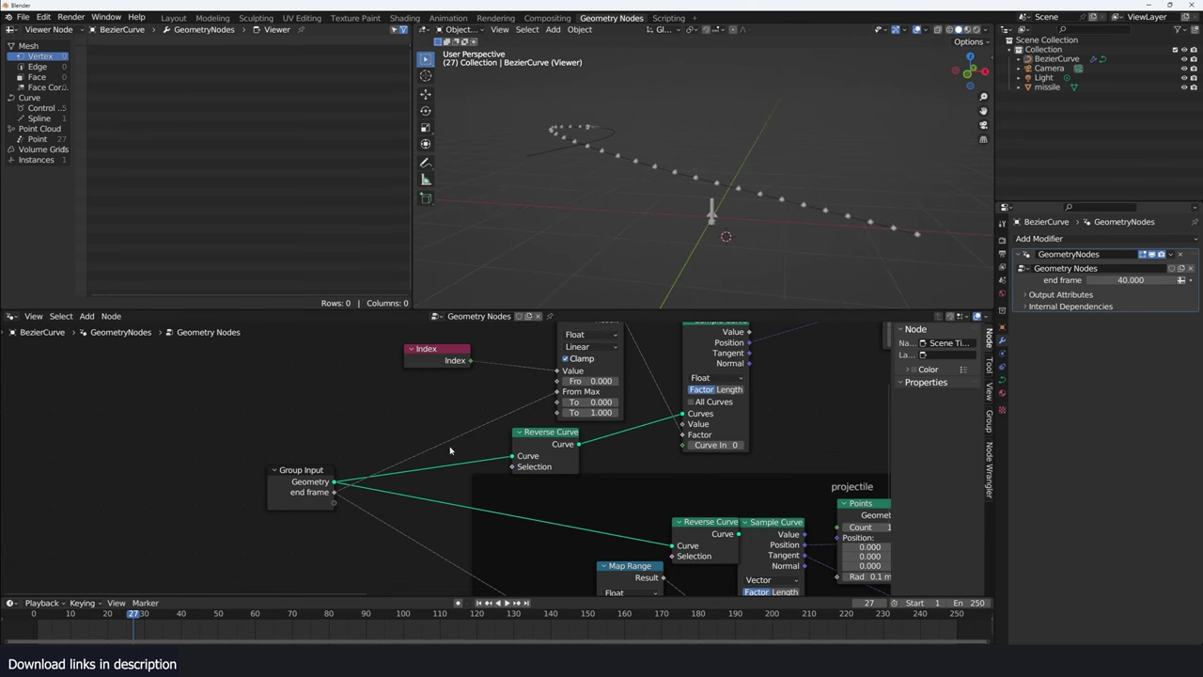
key("space")
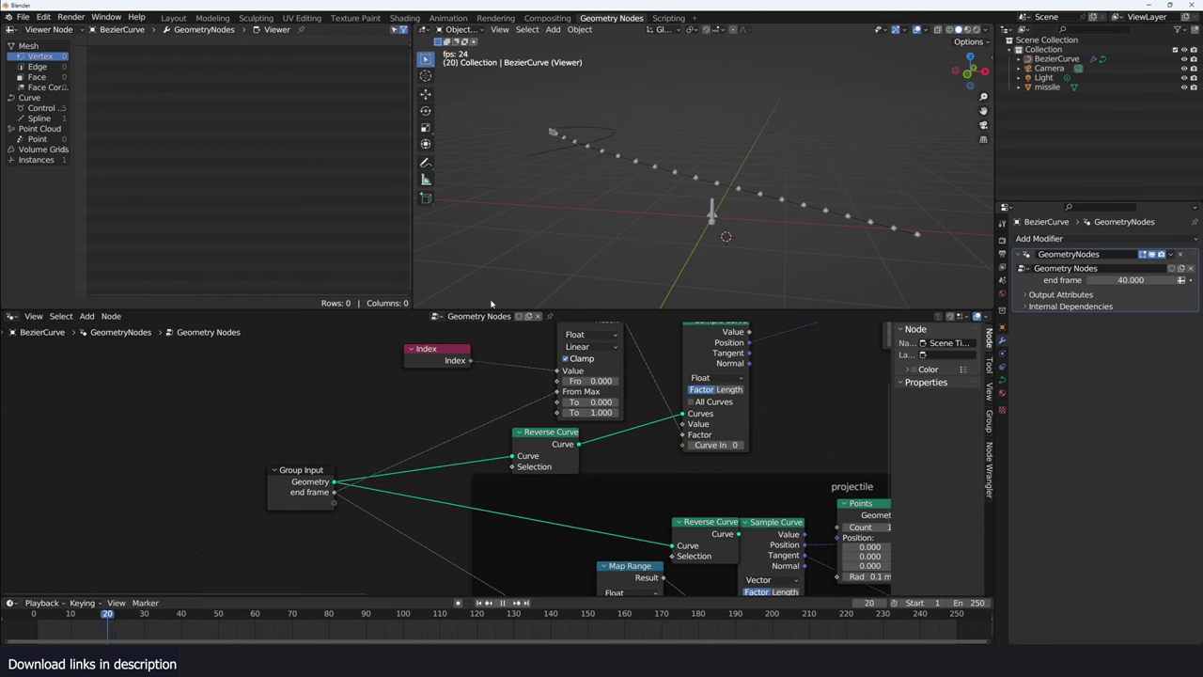
key("shift+Left")
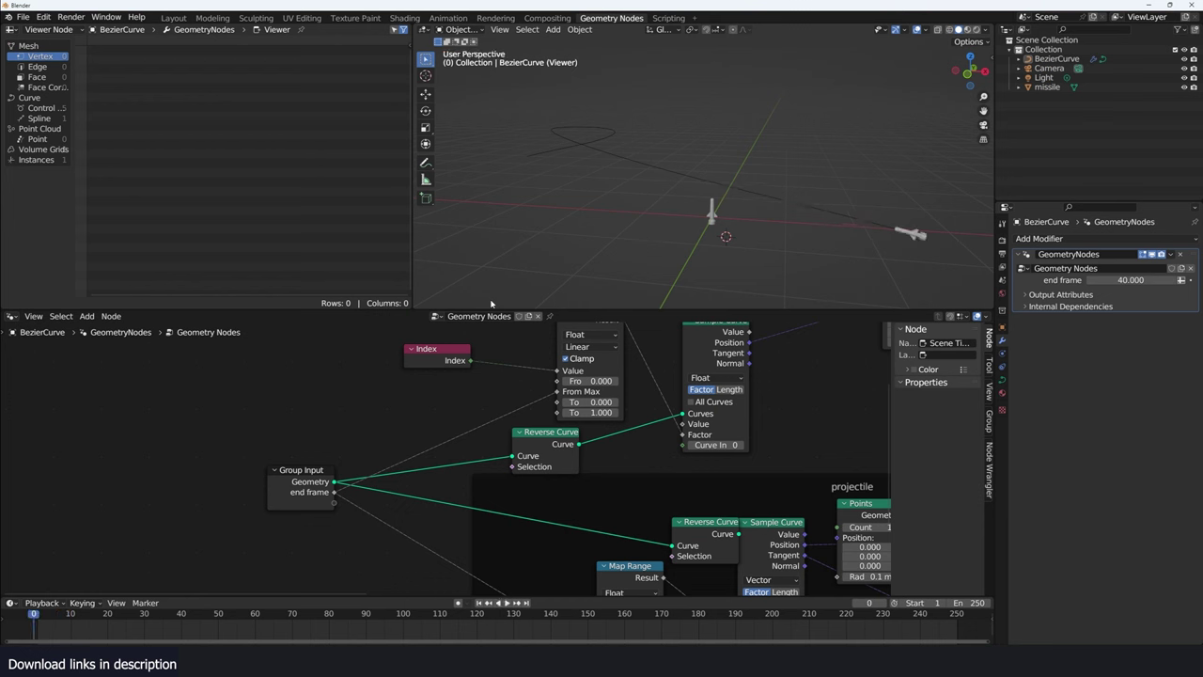
key("space")
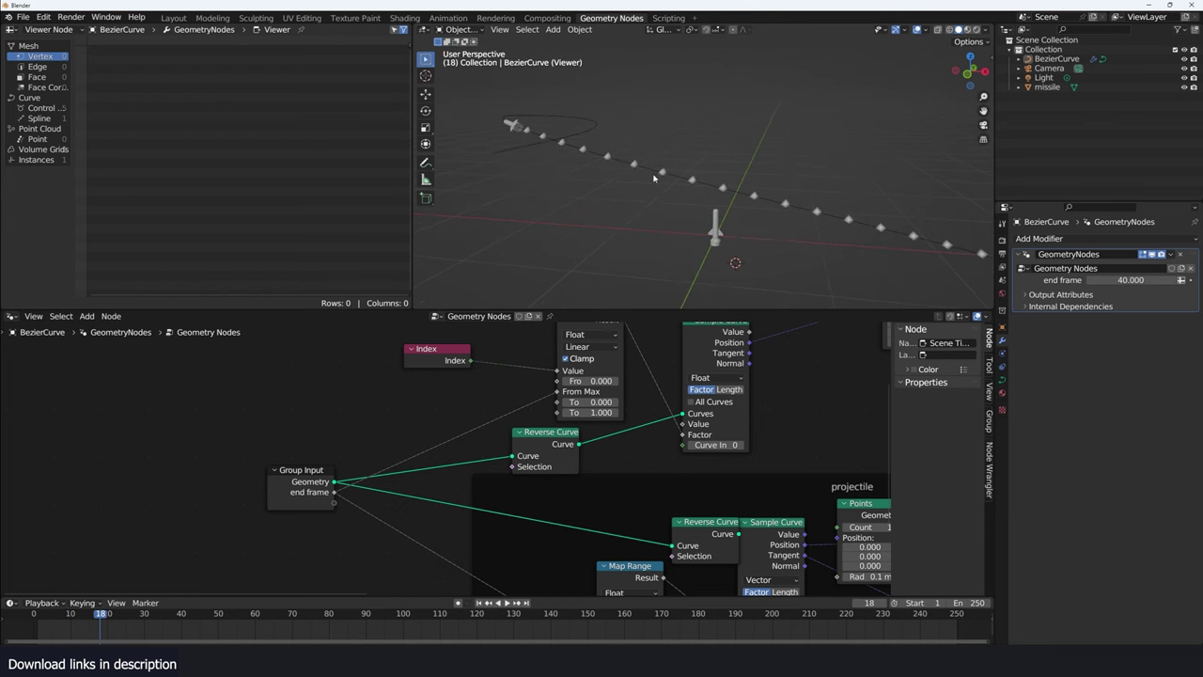
mouse_move(750, 371)
middle_mouse_down()
mouse_move(750, 435)
mouse_move(602, 427)
middle_mouse_up()
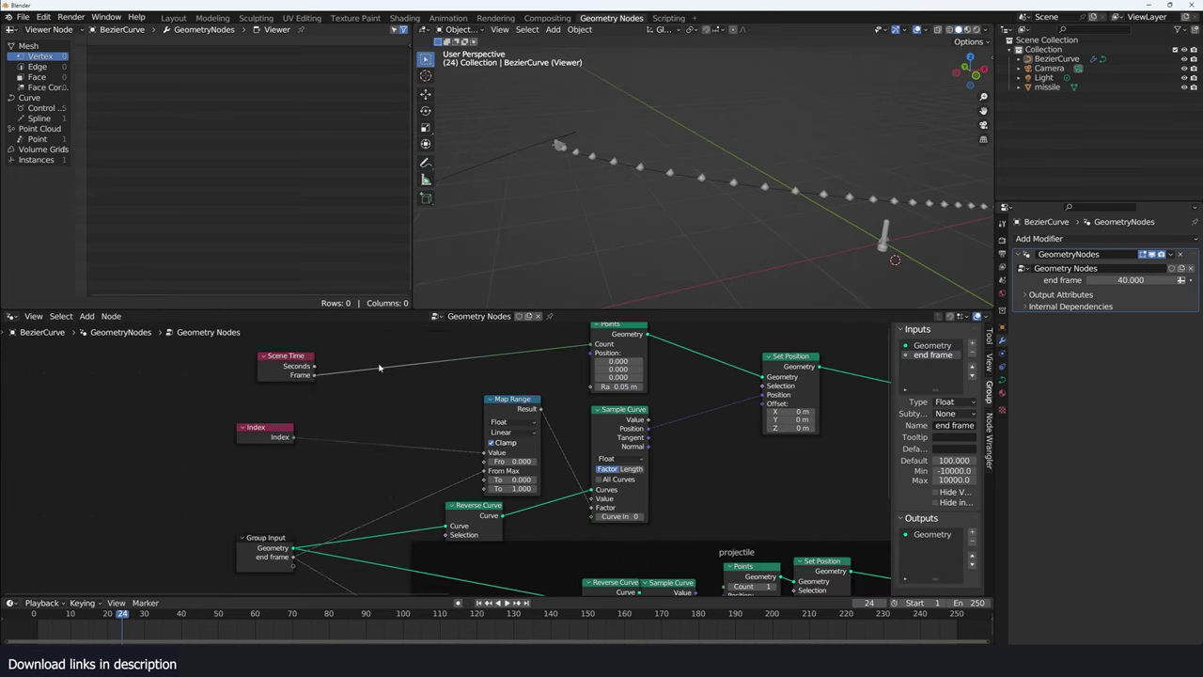
key("shift+a")
Insert a Math node on the Scene Time link, set to Multiply by 2
left_click(379, 365)
type("add")
key("Return")
left_click(404, 362)
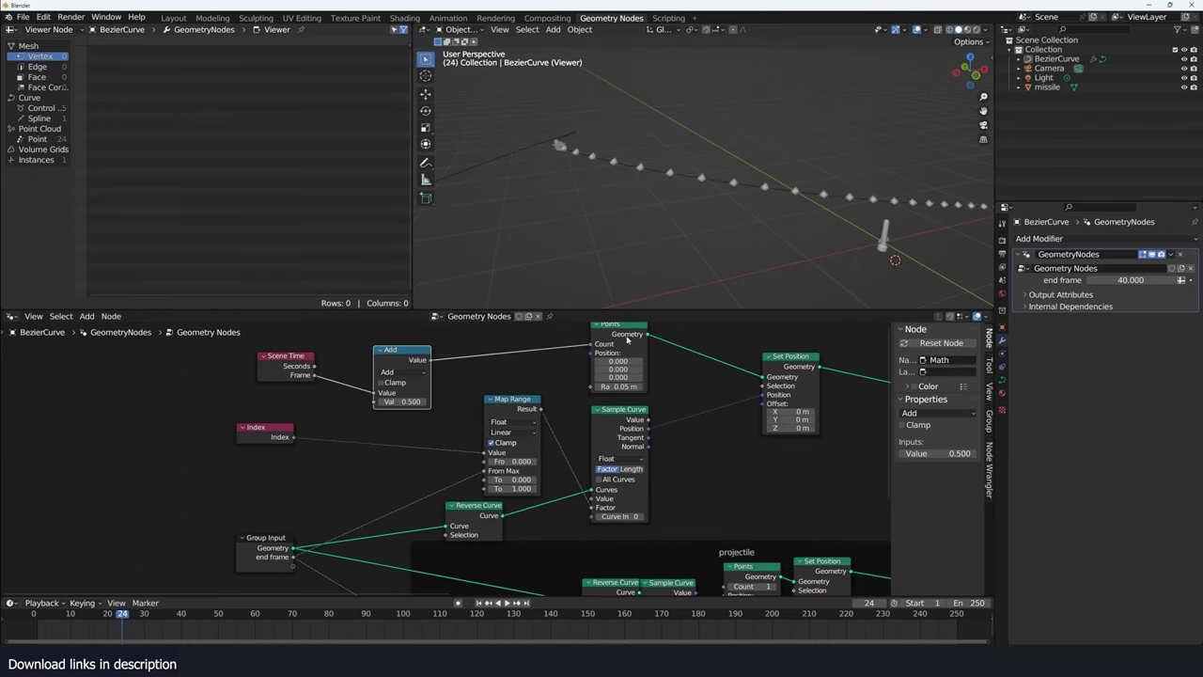
middle_click_drag(404, 371, 373, 396)
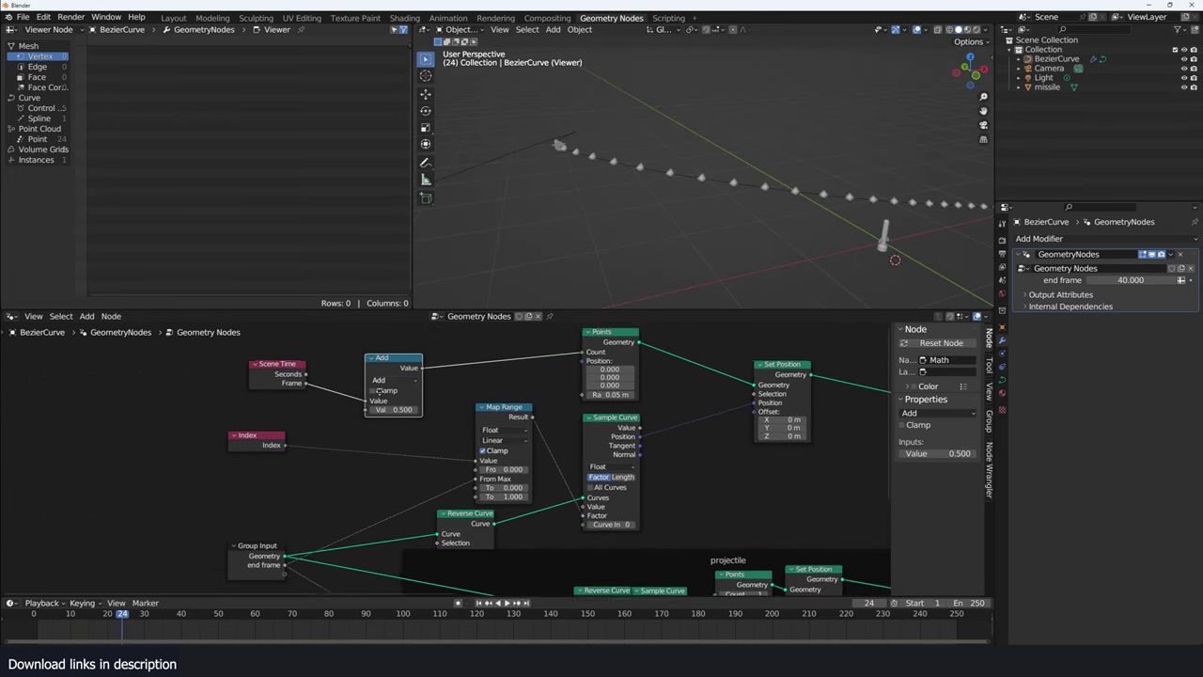
left_click(373, 398)
left_click(368, 438)
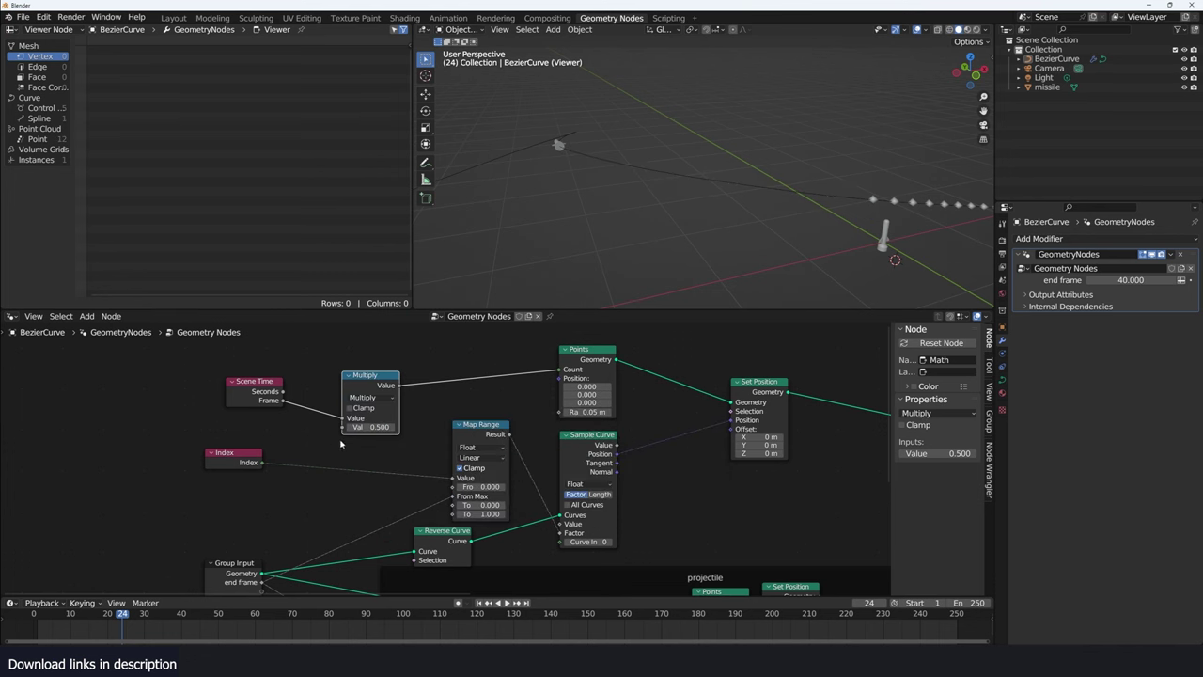
left_click(371, 427)
type("2")
key("Return")
Duplicate the Multiply node into the Group Input–Map Range link
mouse_move(723, 129)
middle_mouse_down()
mouse_move(604, 187)
mouse_move(656, 160)
middle_mouse_up()
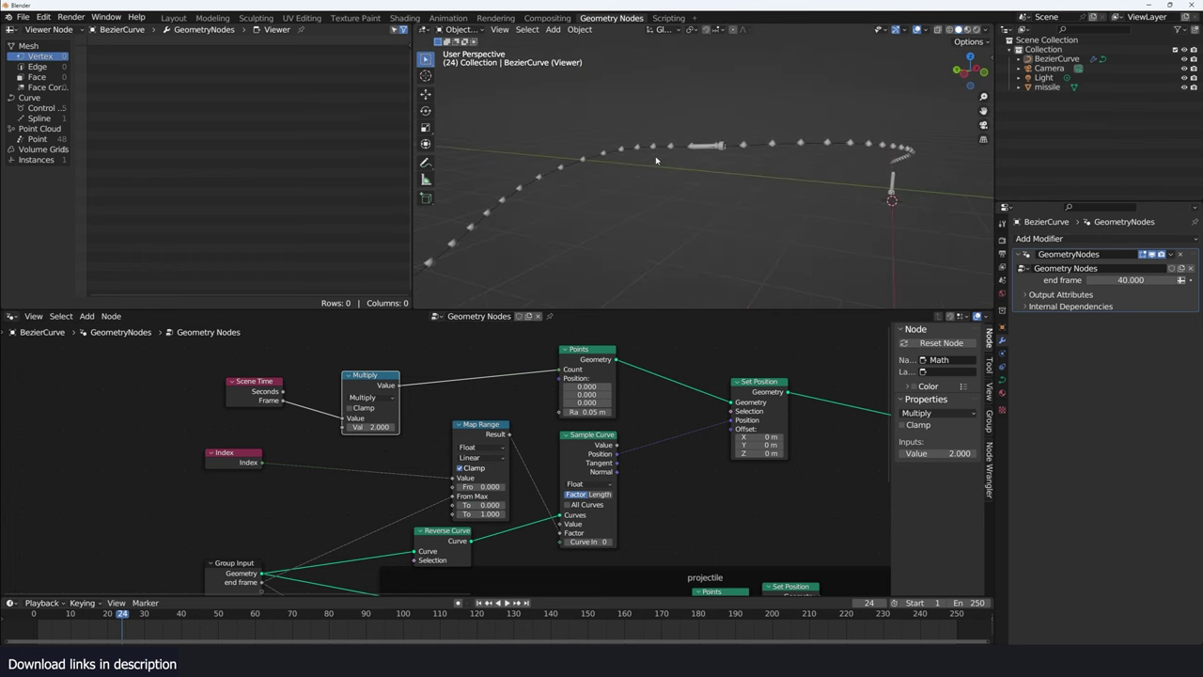
middle_click_drag(417, 417, 455, 391)
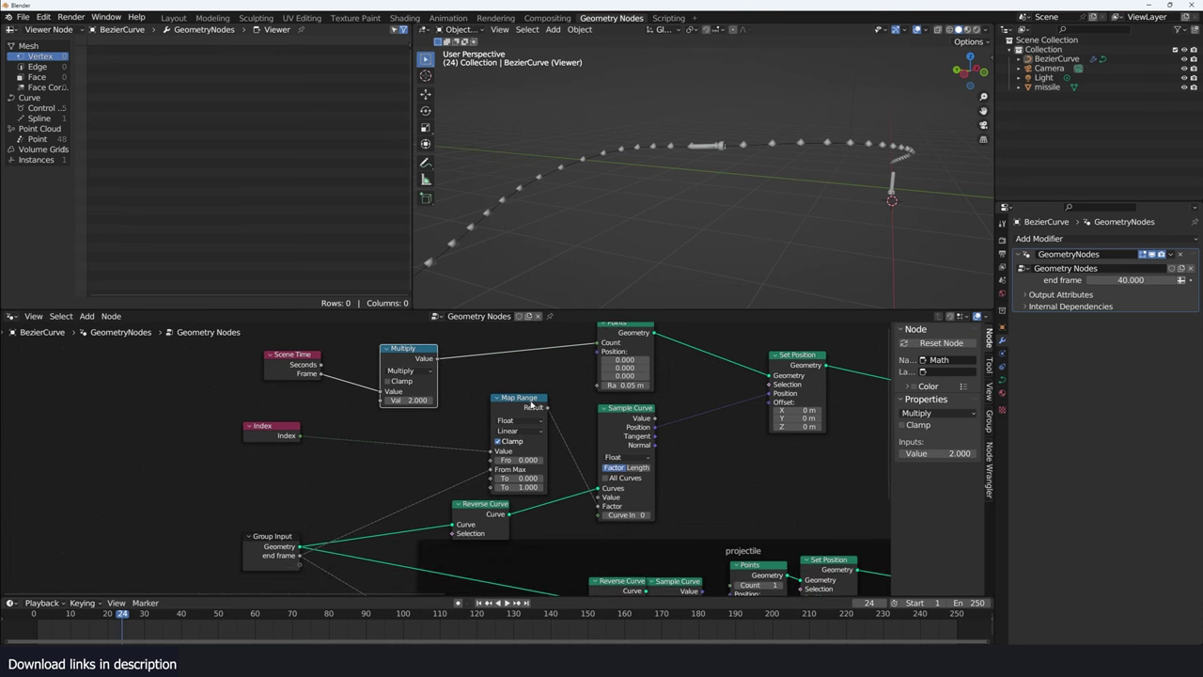
left_click_drag(531, 404, 547, 394)
left_click(402, 349)
key("shift+d")
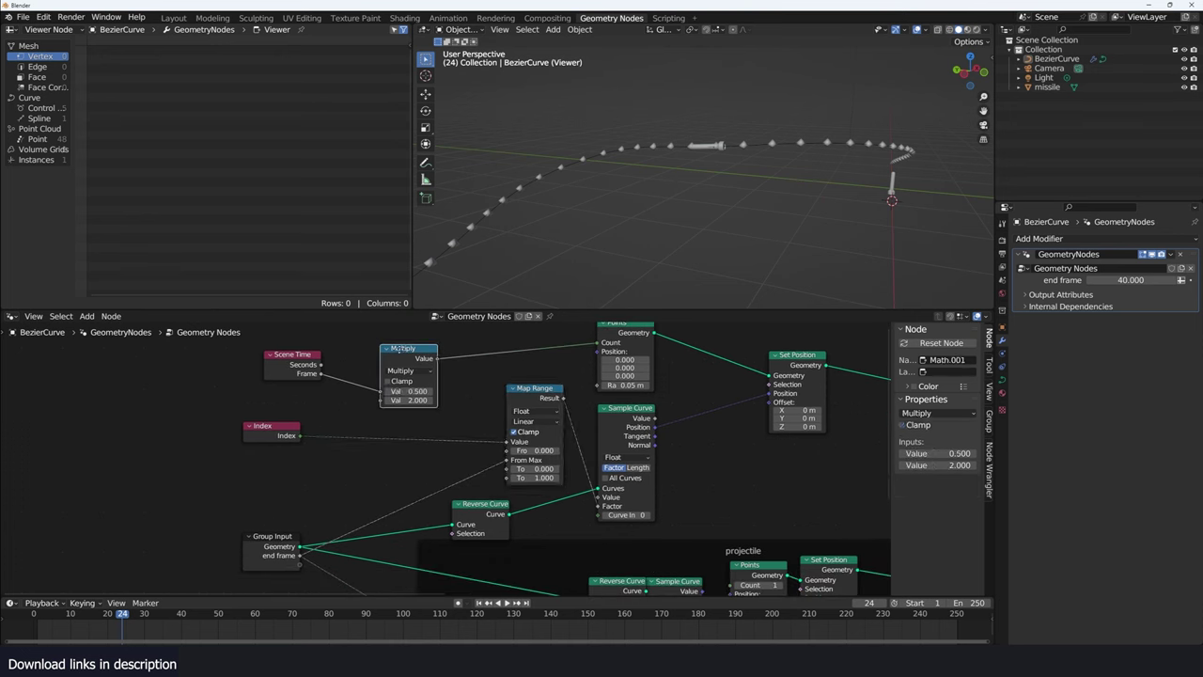
left_click(340, 459)
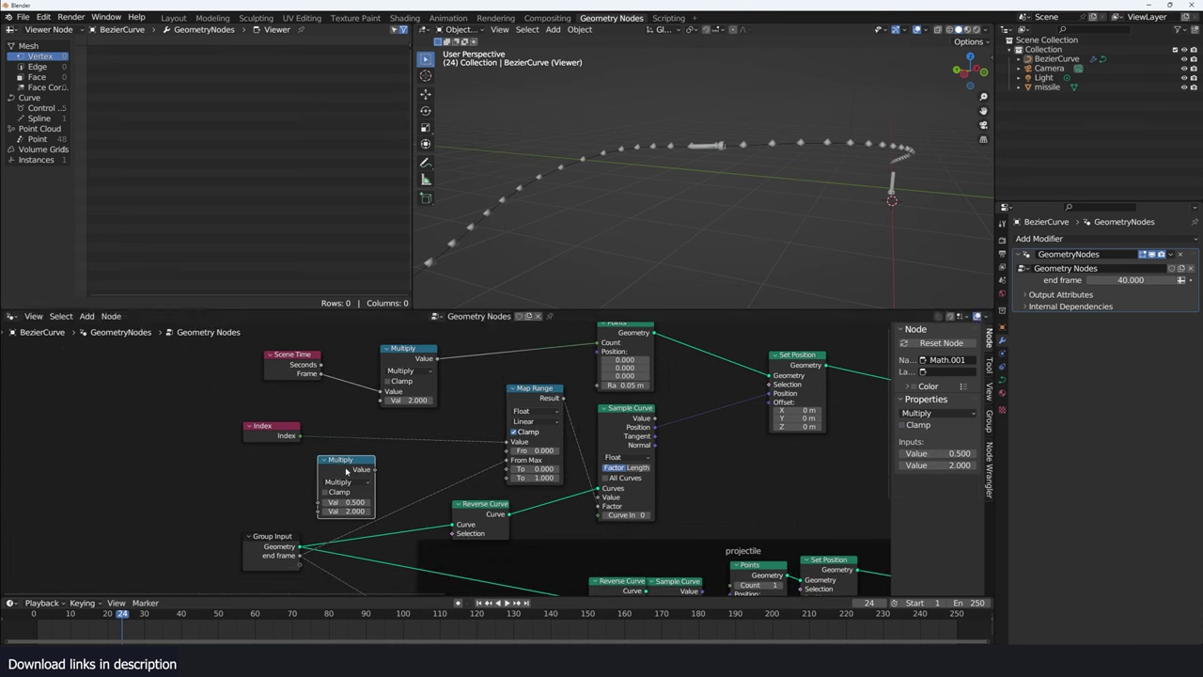
left_click_drag(346, 472, 415, 469)
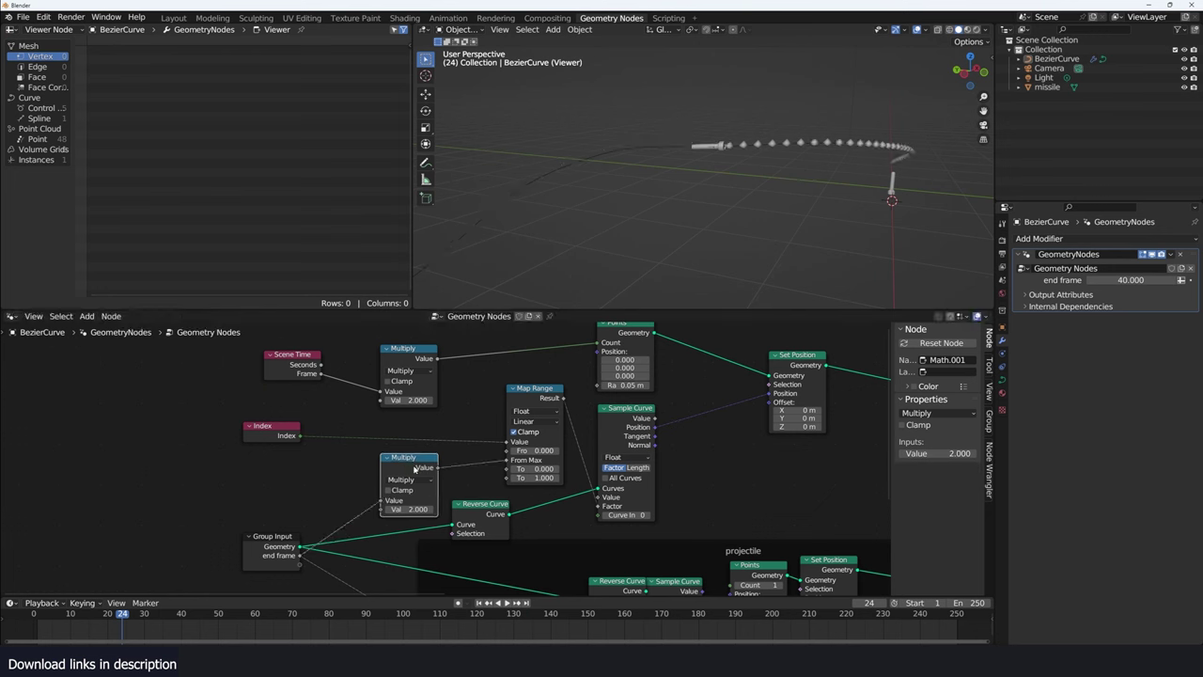
Expose both Multiply nodes' multiplier as one shared modifier Value input and adjust it
left_click(417, 400)
key("Return")
left_click(395, 508)
type("4")
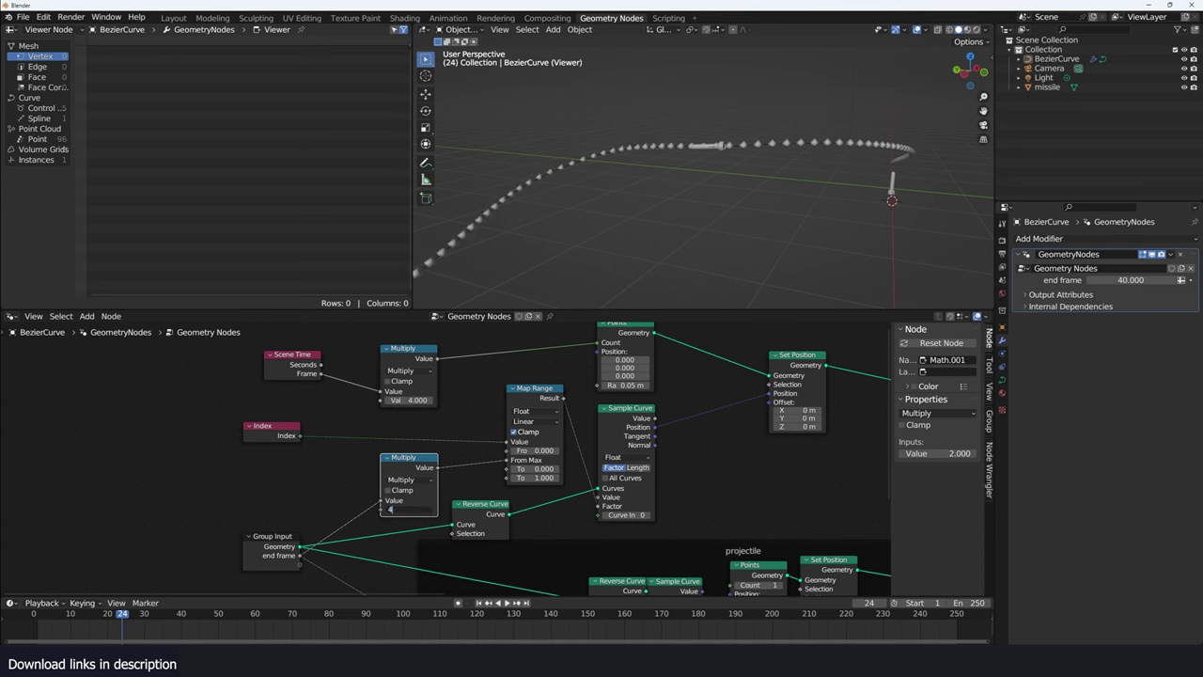
key("Return")
scroll(712, 153, "up", 3)
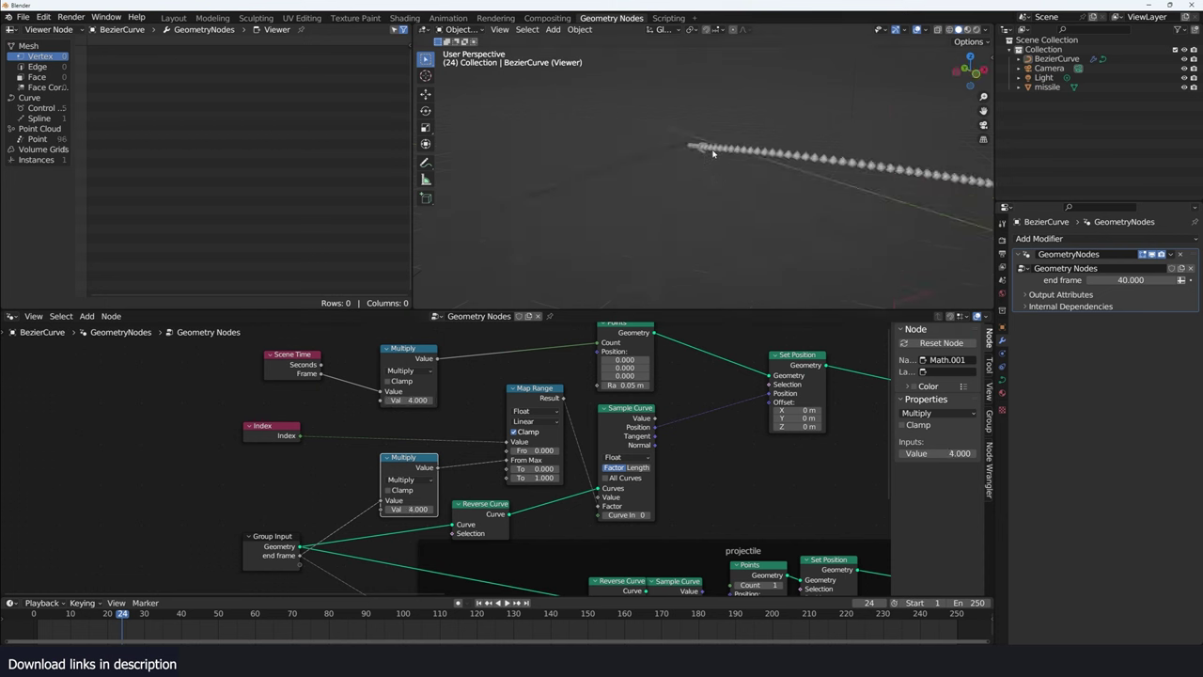
scroll(765, 159, "down", 2)
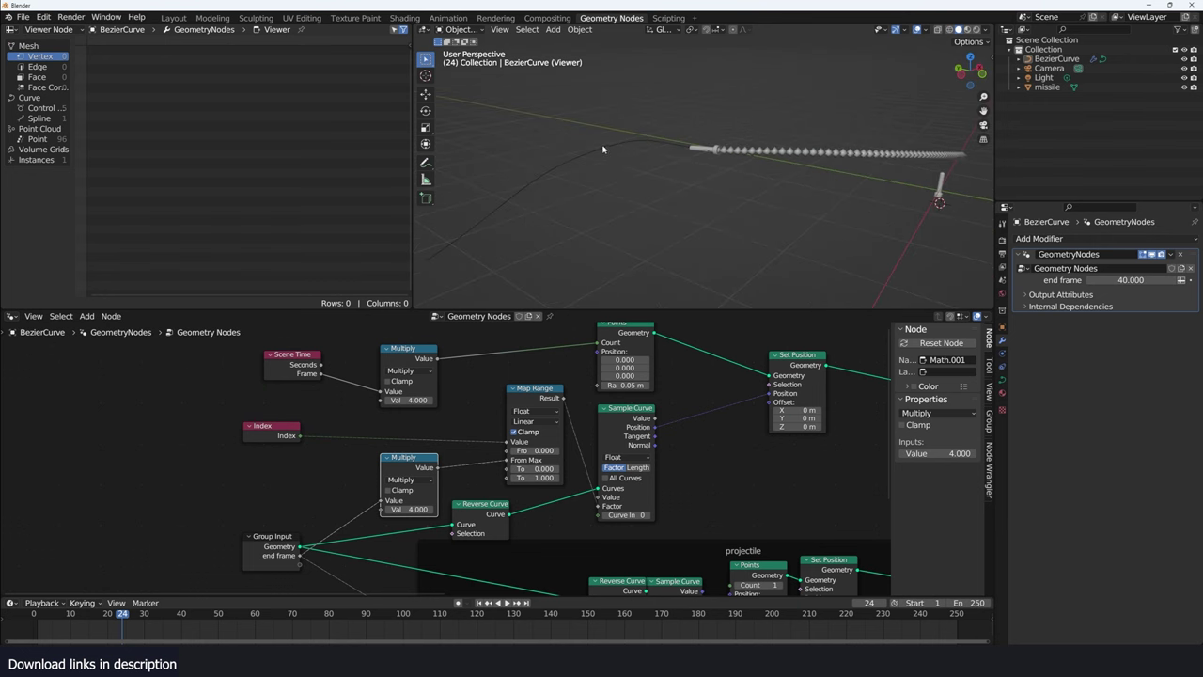
middle_click_drag(539, 441, 588, 425)
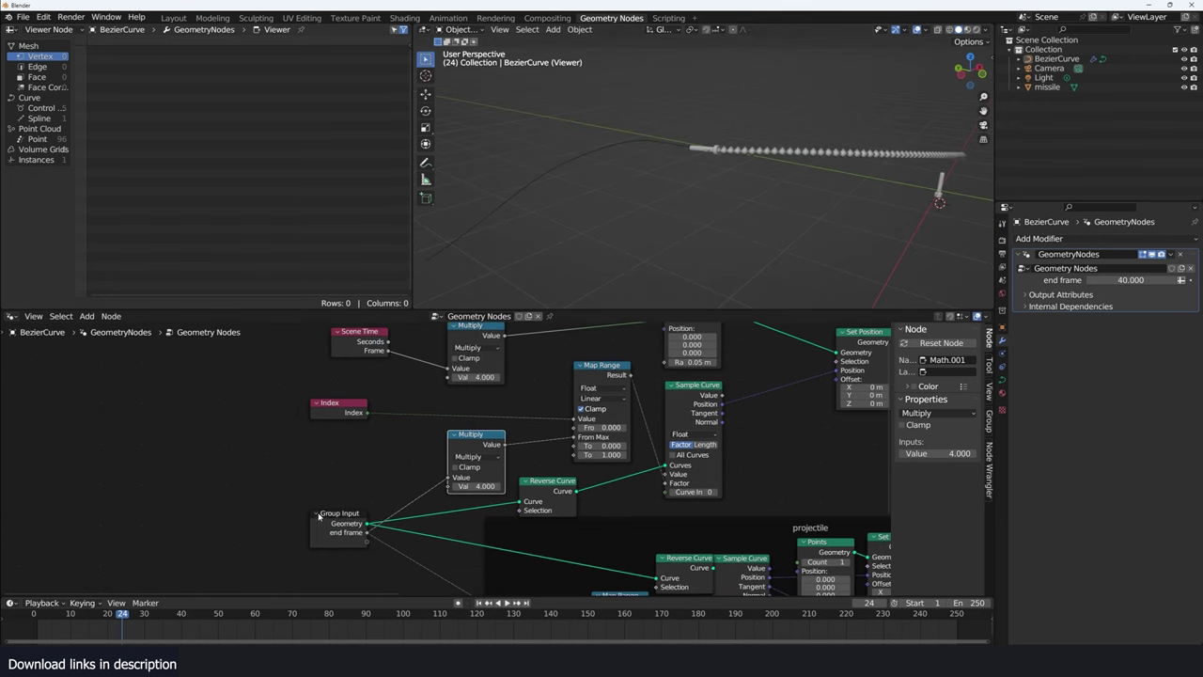
left_click(282, 503)
mouse_move(340, 516)
left_mouse_down()
mouse_move(310, 519)
mouse_move(456, 380)
left_mouse_up()
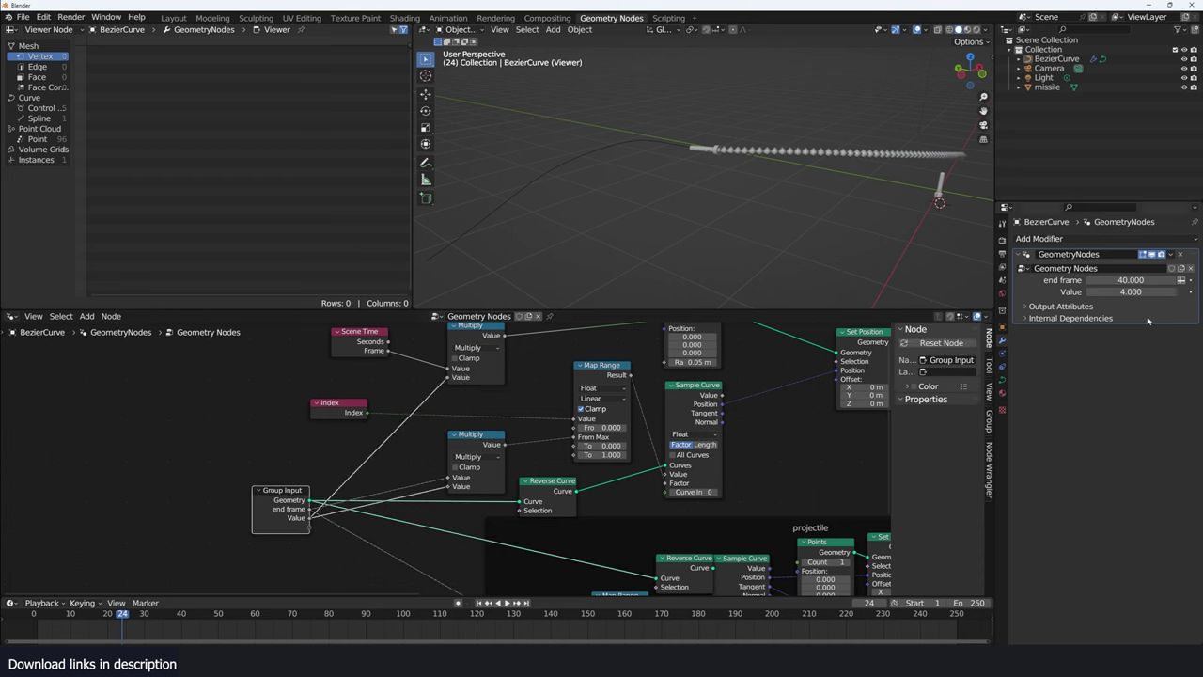
left_click_drag(1130, 291, 1166, 291)
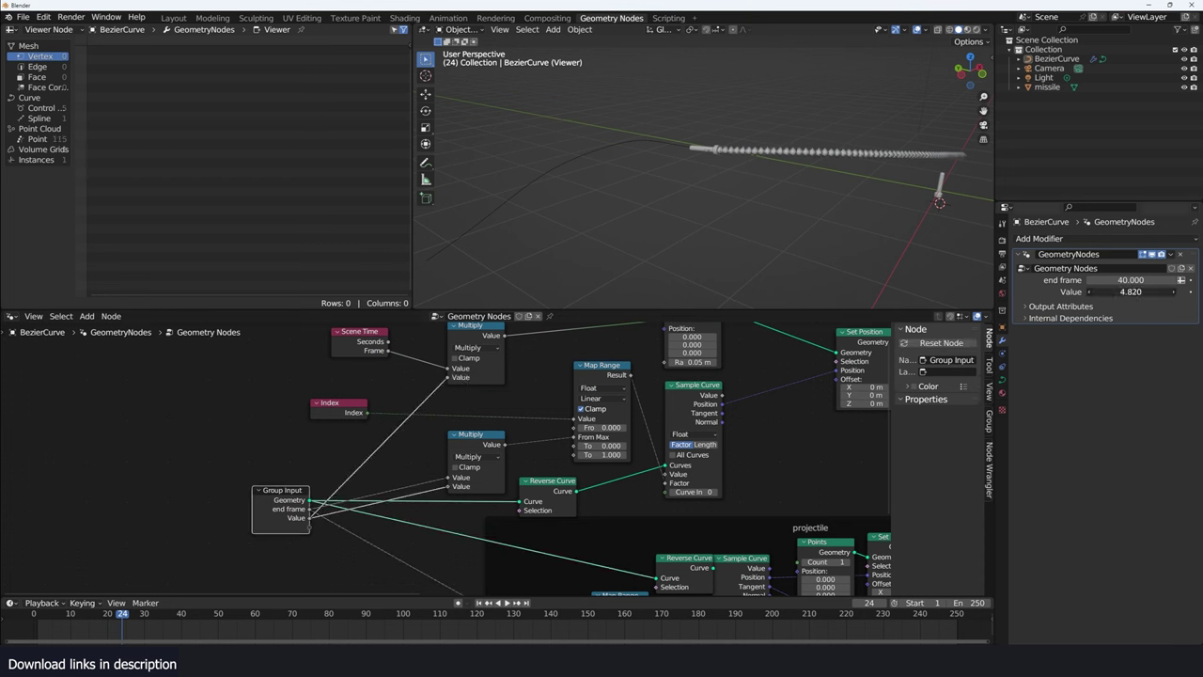
left_click_drag(1166, 291, 1158, 291)
type("1")
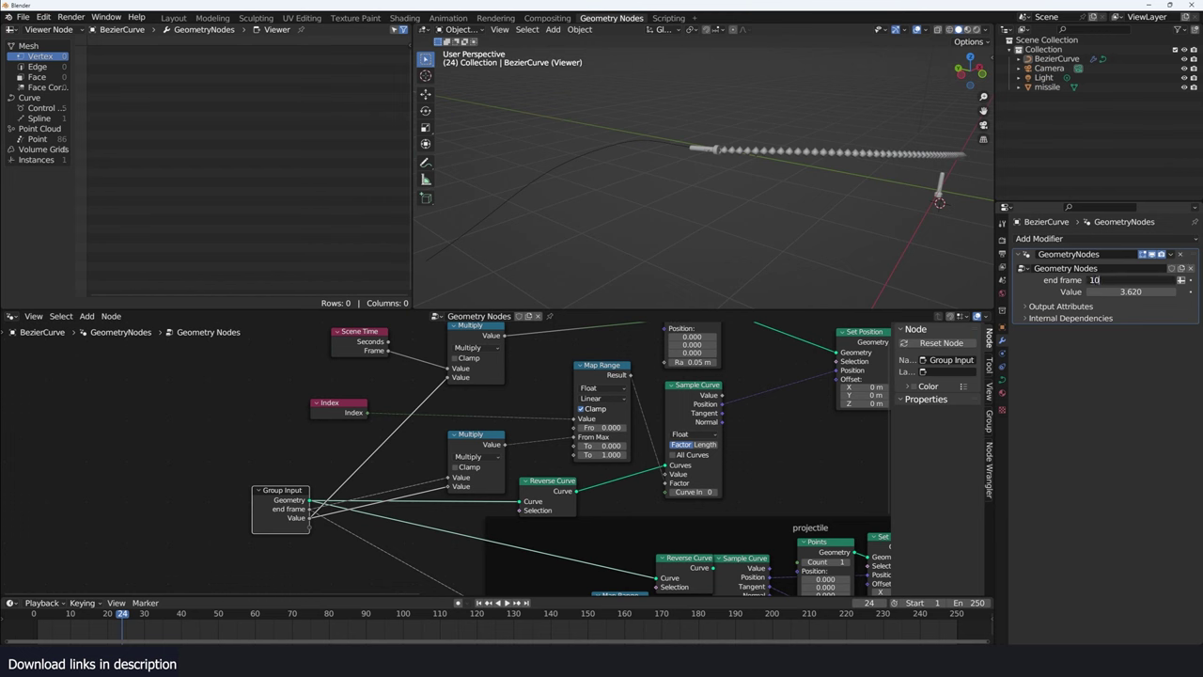
Set the end frame to 100 and play the animation
type("0")
key("Return")
key("space")
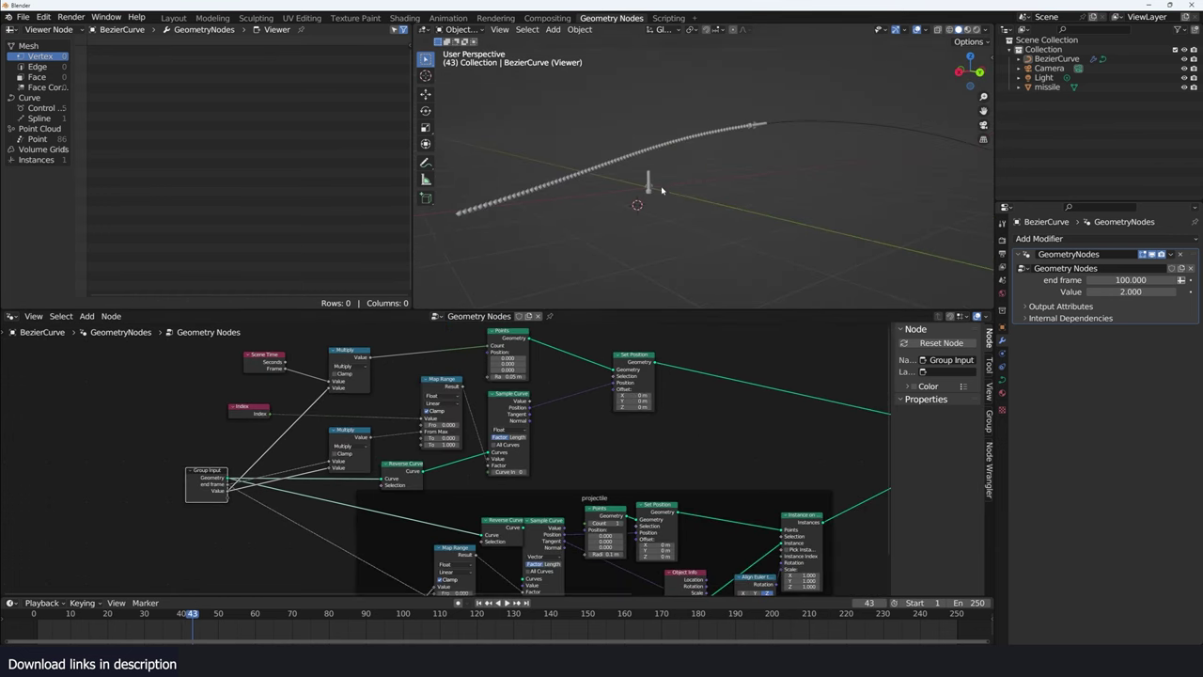
scroll(537, 465, "down", 2)
scroll(537, 465, "down", 2)
scroll(537, 465, "down", 2)
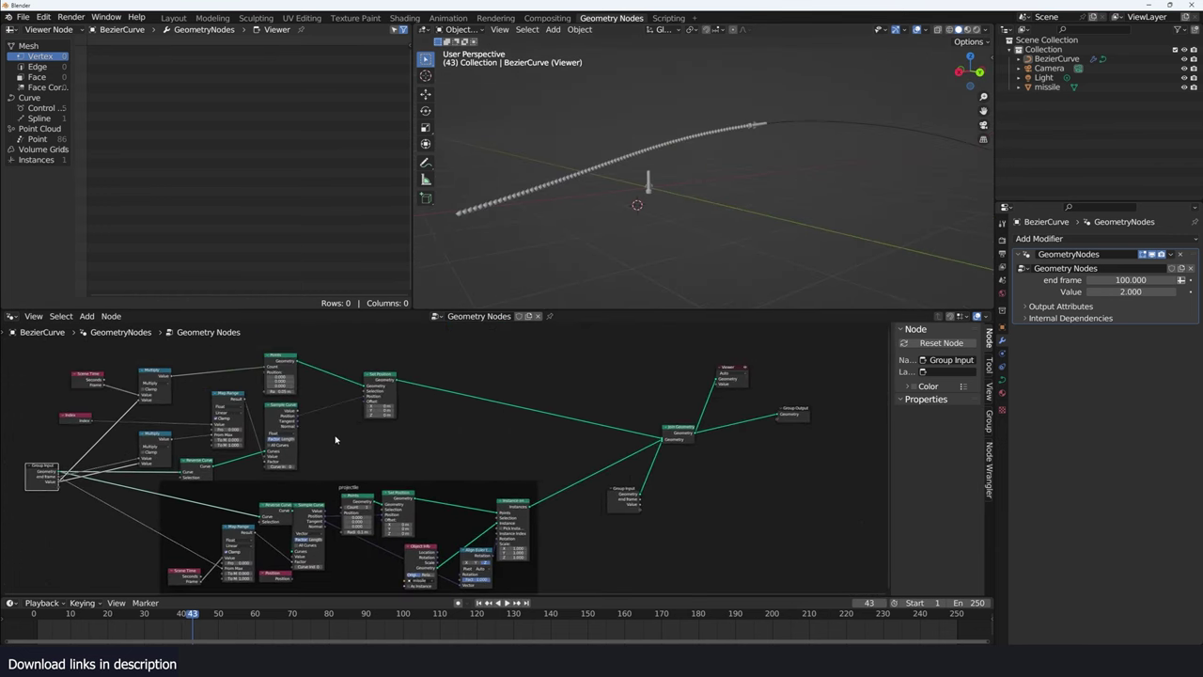
left_click_drag(372, 391, 342, 383)
scroll(737, 144, "up", 2)
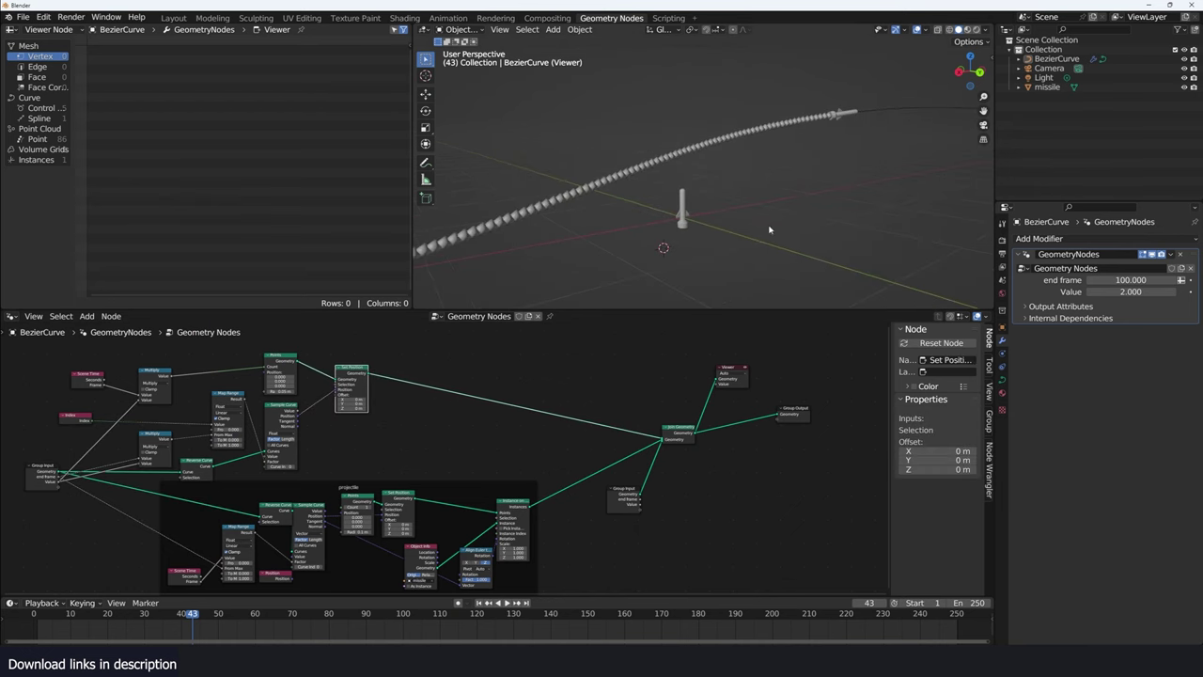
Add a cube, subdivide it into a small smooth-shaded sphere, and apply its scale
key("shift+a")
left_click(810, 243)
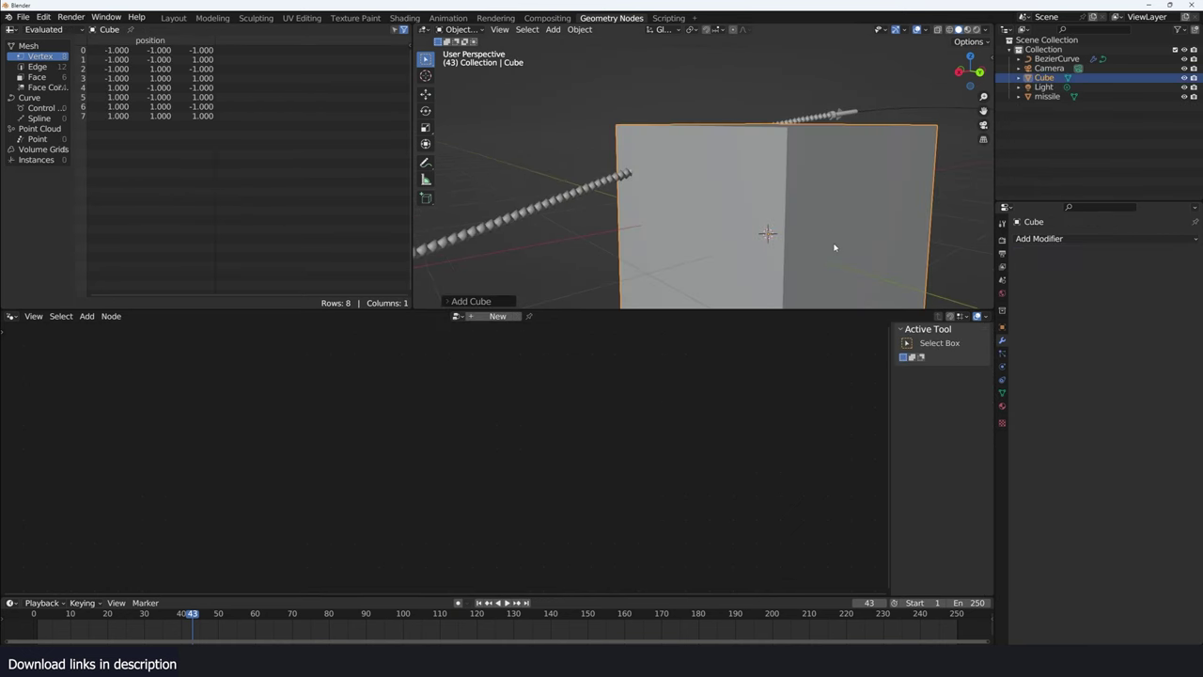
key("ctrl+2")
right_click(863, 233)
left_click(798, 175)
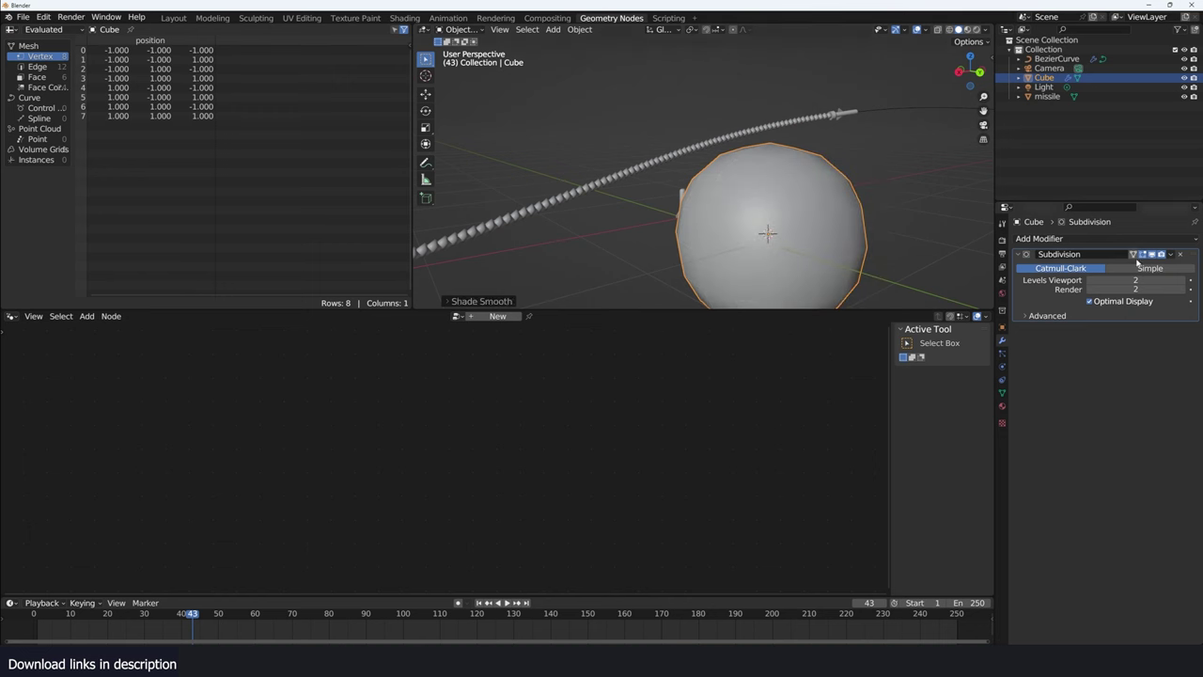
key("ctrl+a")
key("s")
left_click(775, 207)
key("ctrl+a")
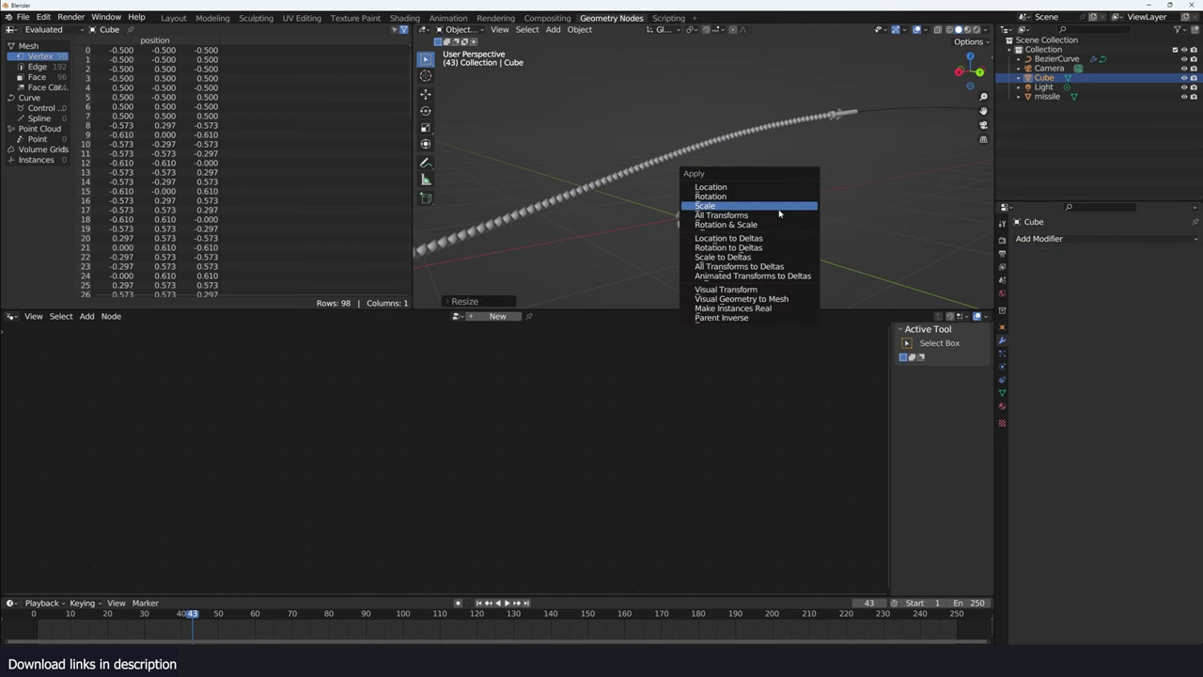
left_click(751, 205)
left_click(759, 124)
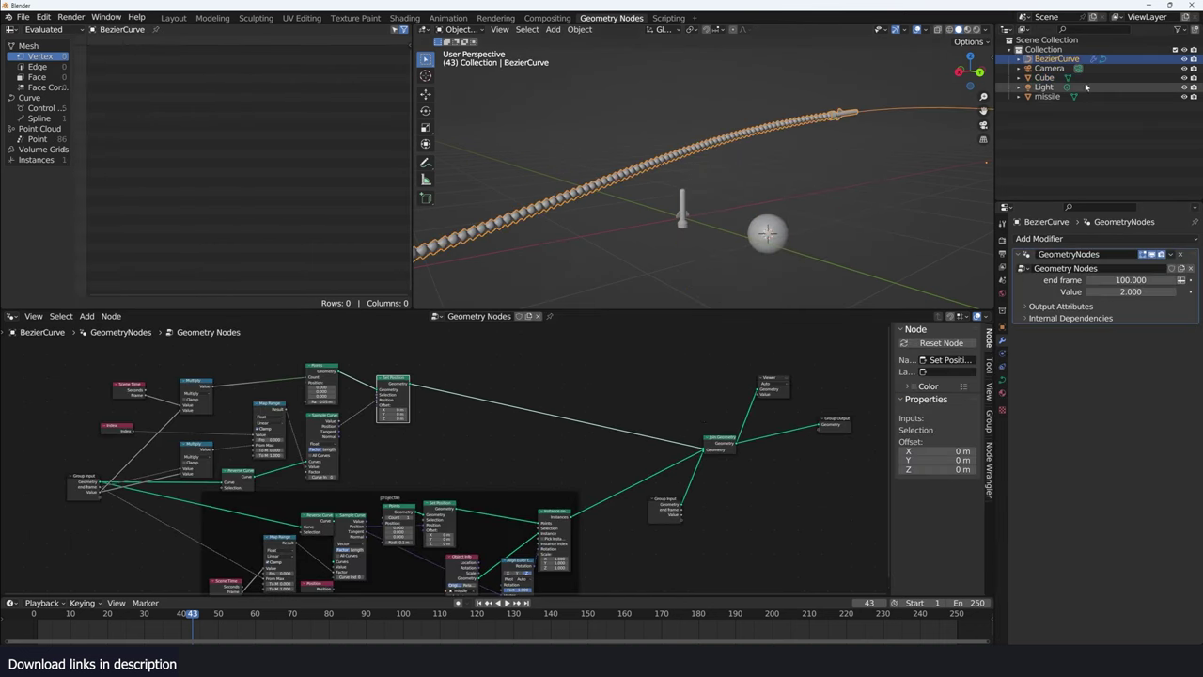
Rename the Cube object to 'smoke' and drag it into the node tree
double_click(1046, 77)
type("smoke")
key("Return")
left_click_drag(1046, 96, 532, 406)
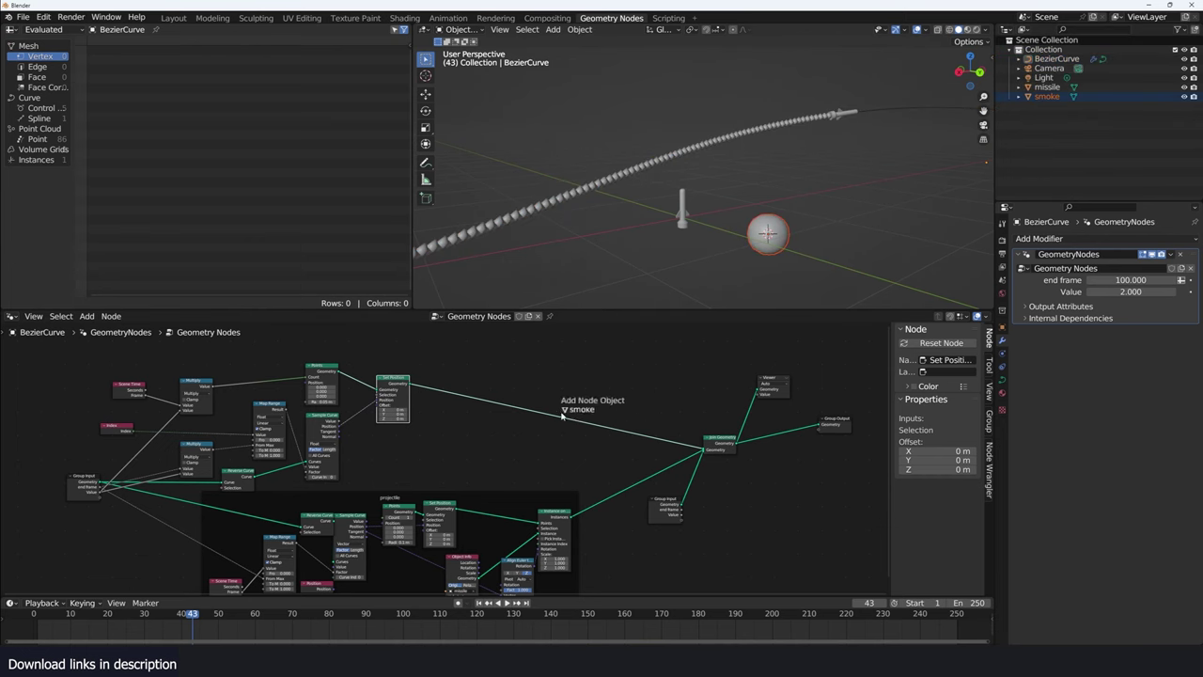
Insert Instance on Points between Set Position and Join Geometry, using smoke as the instance
scroll(532, 406, "up", 3)
key("shift+a")
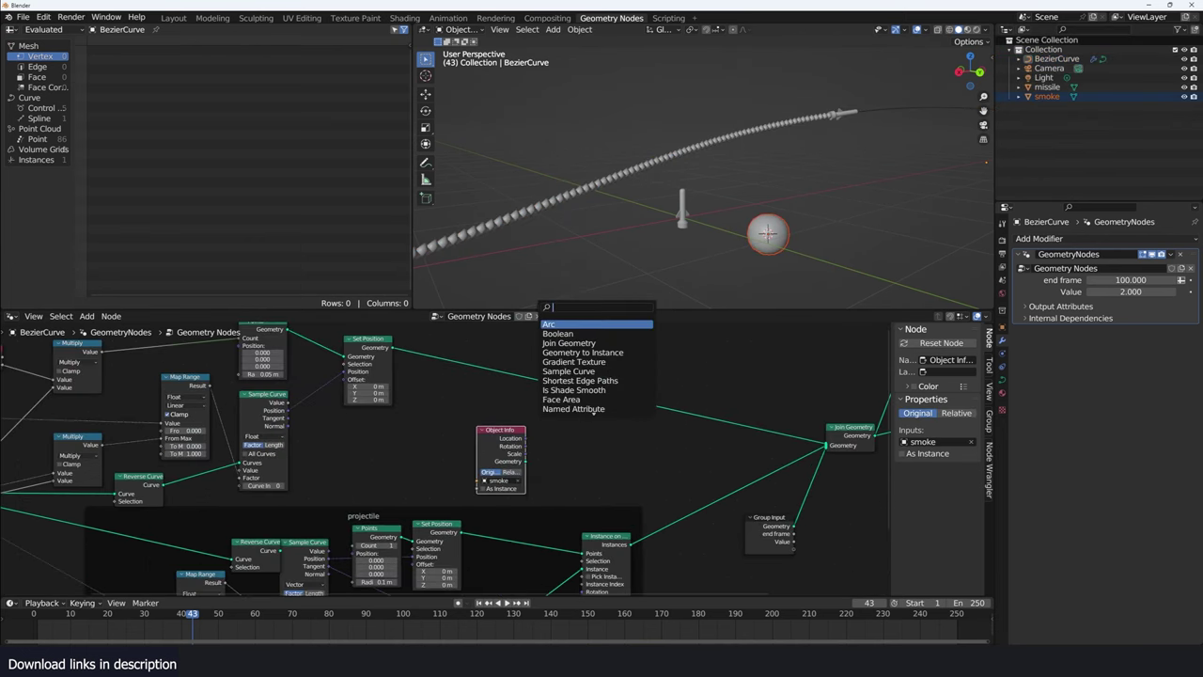
left_click(577, 322)
left_click(626, 395)
left_click_drag(515, 442, 607, 379)
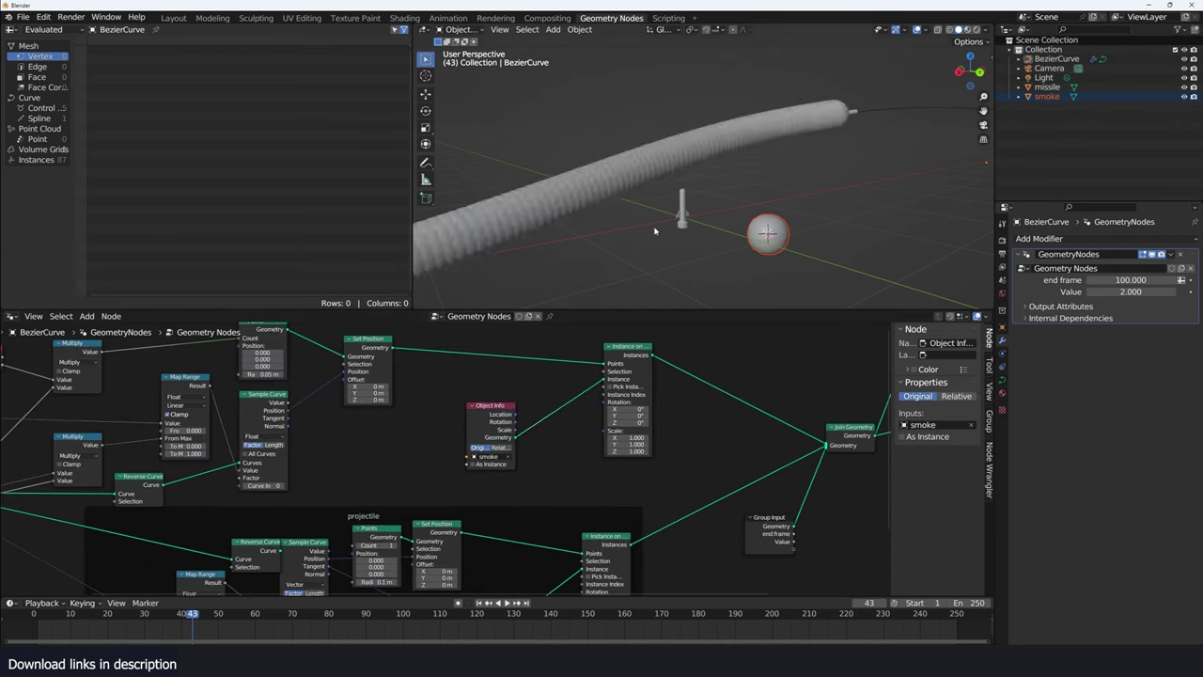
middle_click_drag(608, 379, 683, 374)
left_click_drag(703, 346, 763, 330)
Drive the instance Scale with a Random Value node ranging from 0 to 0.920
scroll(676, 379, "up", 2)
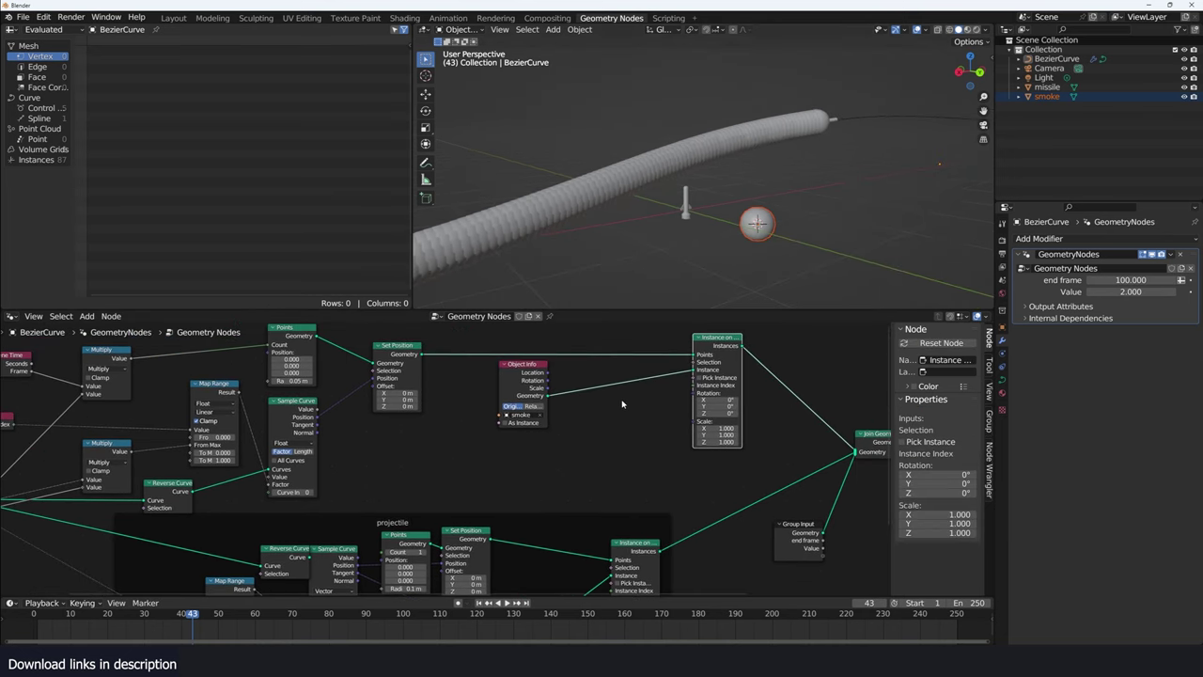
key("shift+a")
left_click(658, 470)
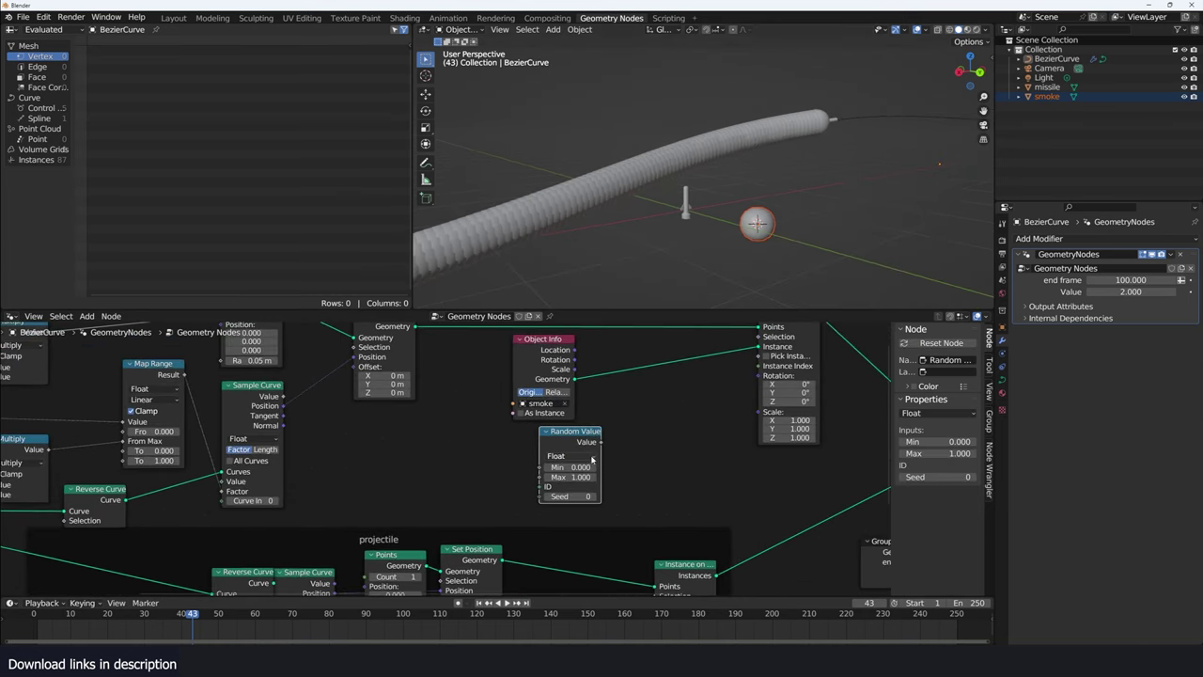
left_click_drag(601, 442, 758, 411)
scroll(752, 414, "up", 1)
mouse_move(605, 480)
left_mouse_down()
mouse_move(615, 480)
mouse_move(583, 480)
left_mouse_up()
middle_click_drag(648, 254, 681, 251)
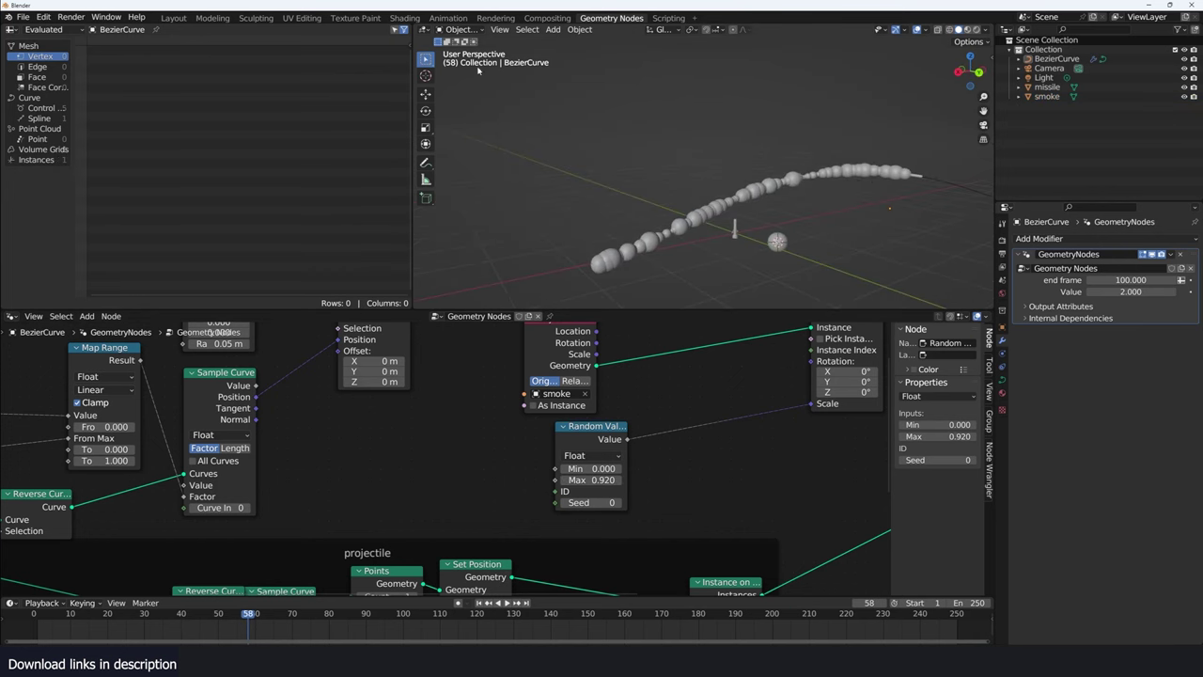
Sketch an annotation stroke, undo it, and frame the whole node tree
left_click(428, 162)
left_click_drag(742, 190, 594, 150)
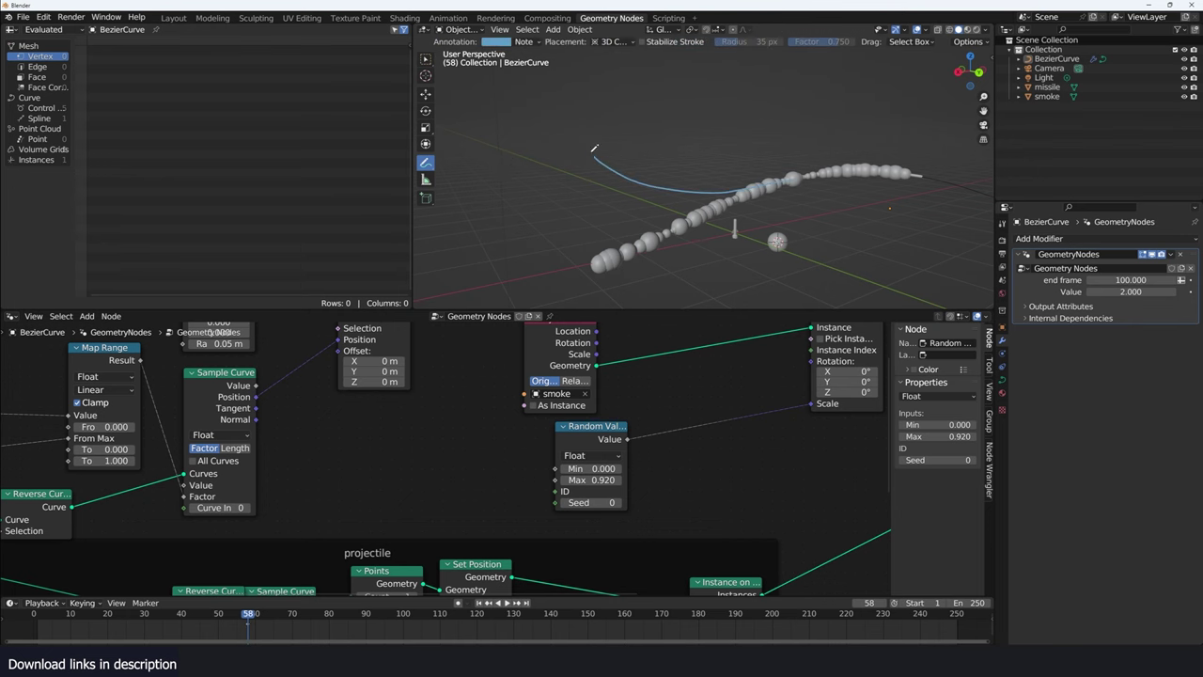
key("ctrl+z")
key("shift+space")
key("g")
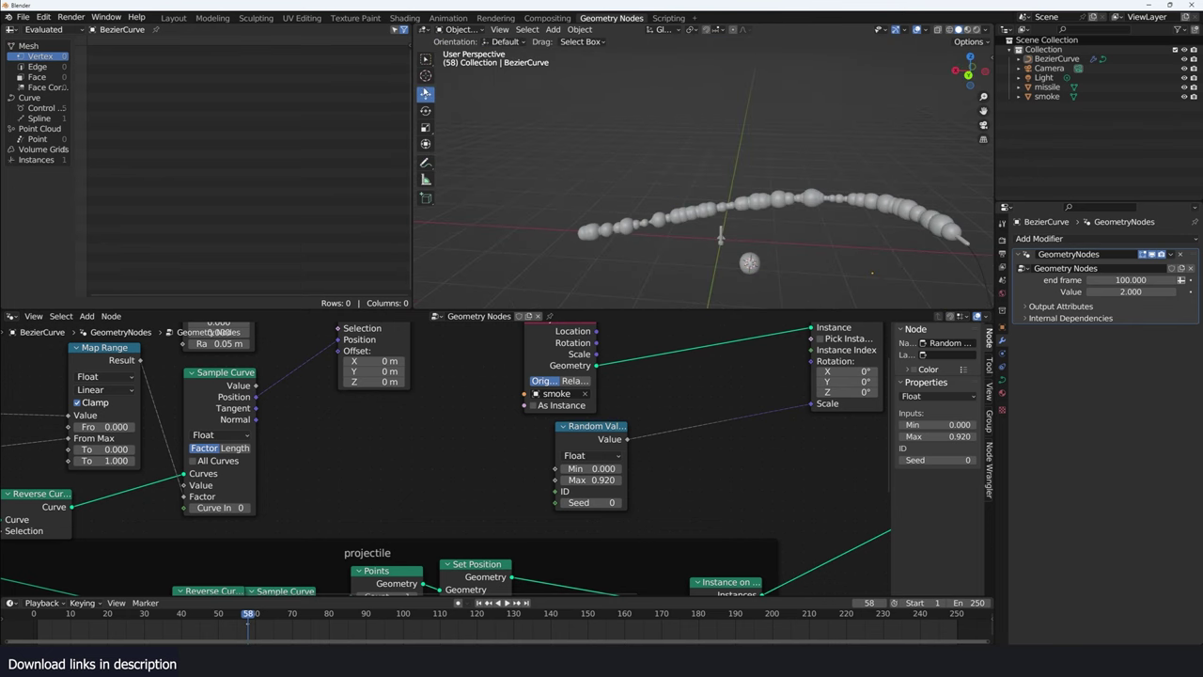
key("Home")
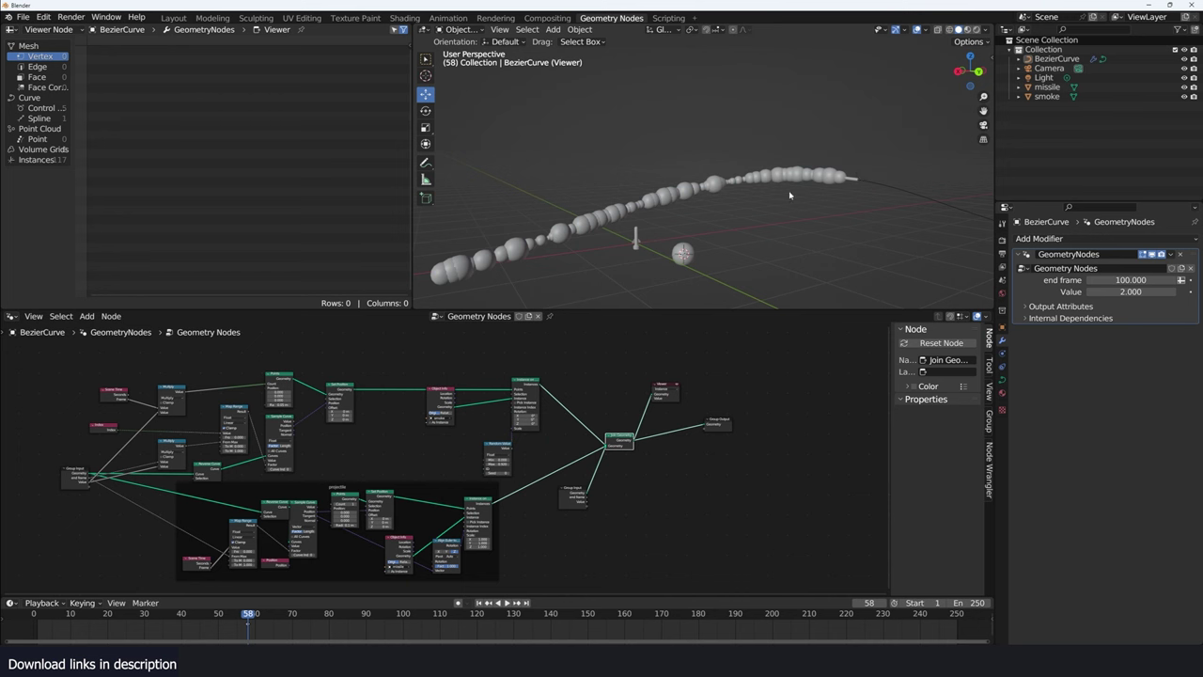
Move the Random Value node aside and add a Geometry Proximity node
scroll(659, 388, "up", 2)
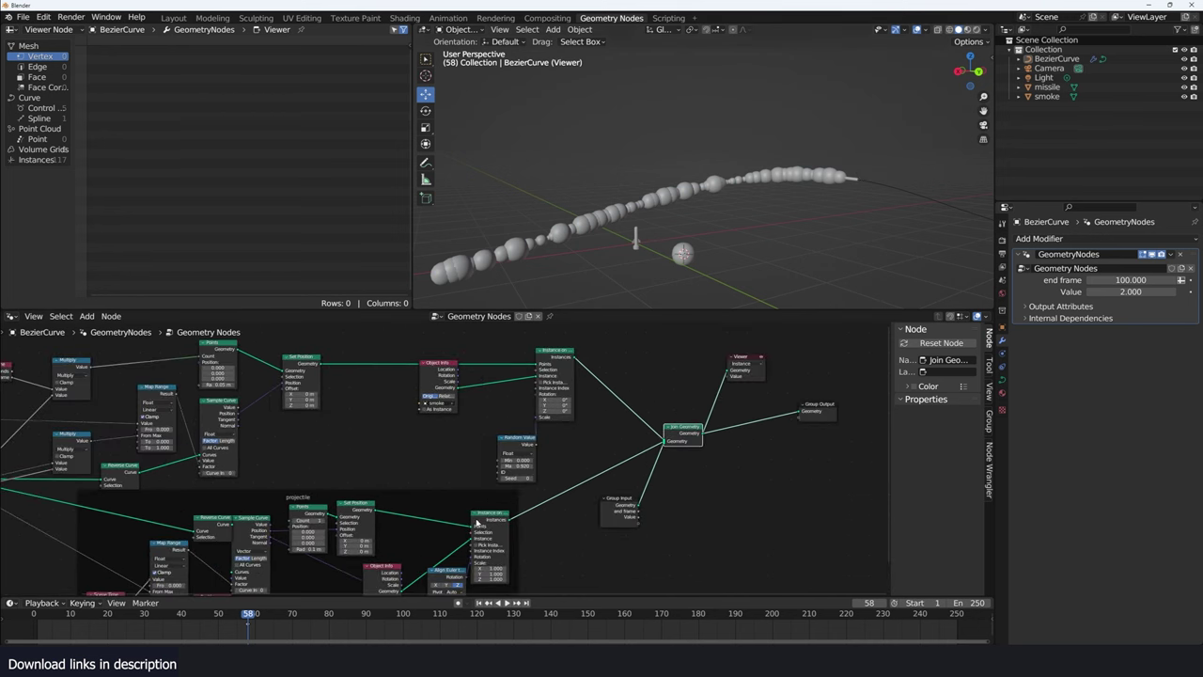
left_click_drag(477, 523, 482, 532)
left_click_drag(513, 448, 482, 427)
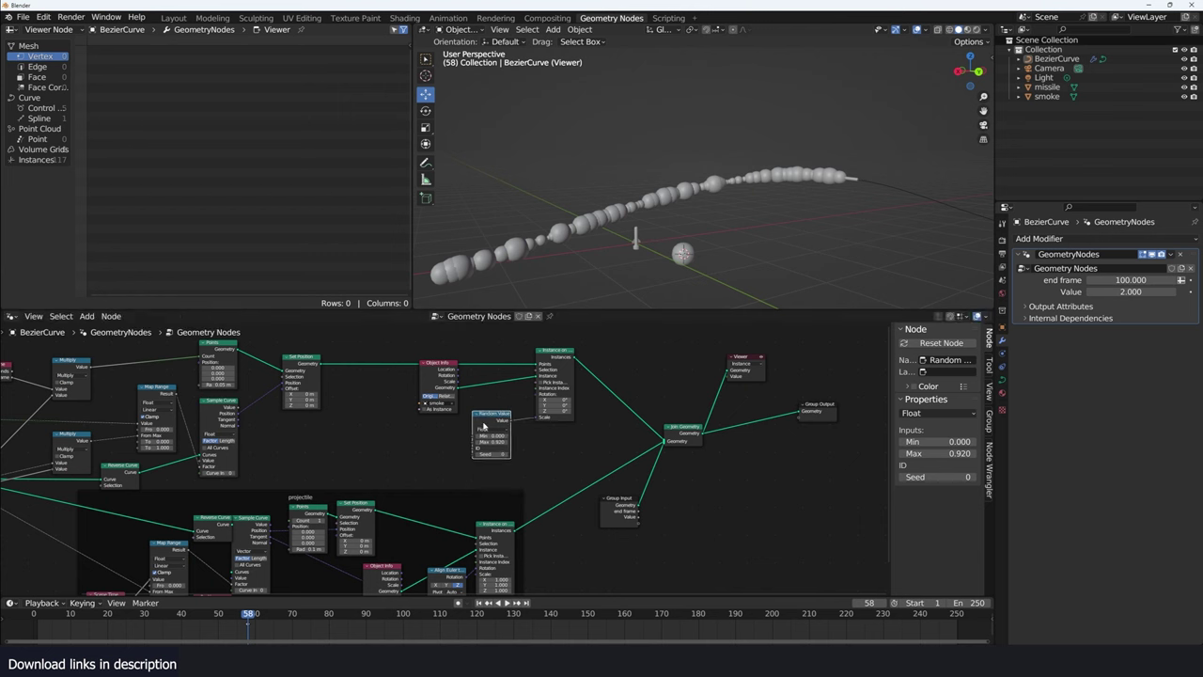
key("shift+a")
left_click(484, 437)
key("Escape")
scroll(555, 437, "down", 2)
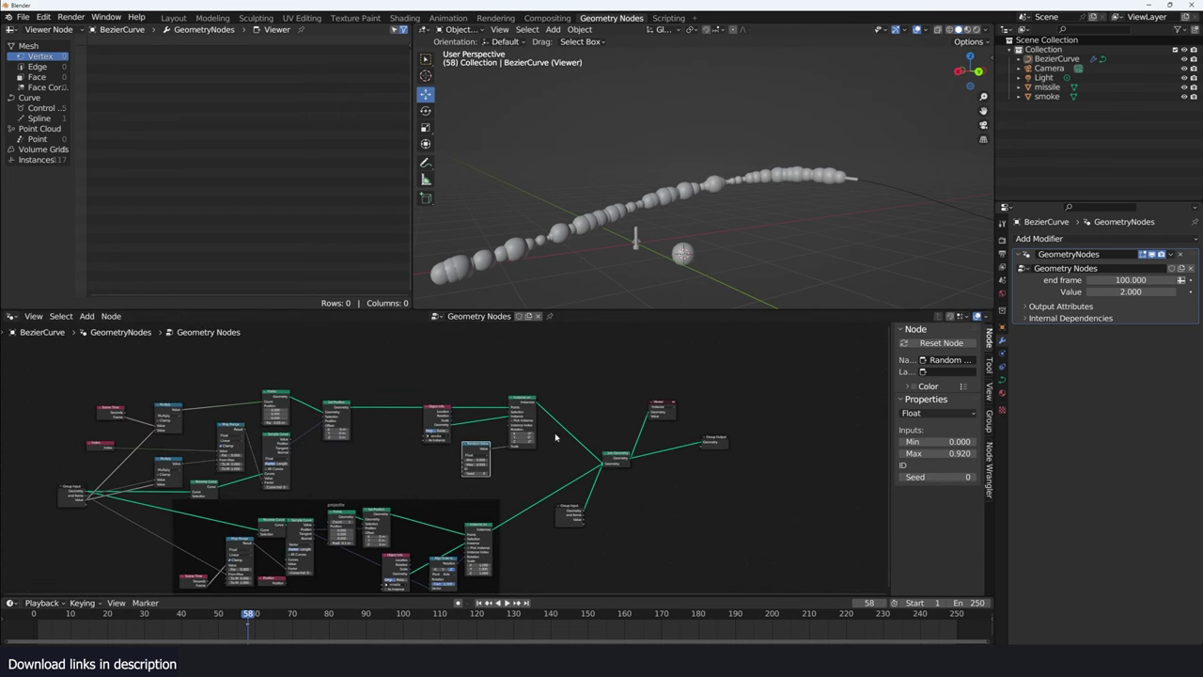
key("shift+a")
type("prox")
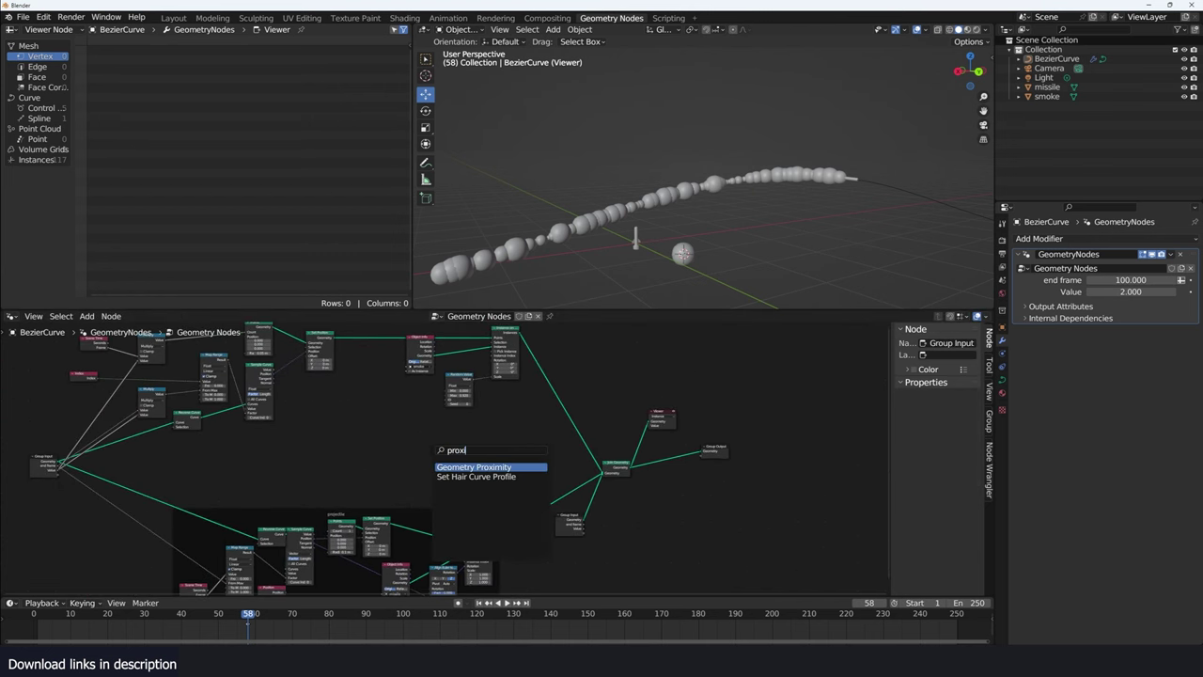
key("Return")
Feed the missile instances into the proximity Target and preview Distance on the Viewer
scroll(564, 451, "up", 2)
mouse_move(384, 546)
left_mouse_down()
mouse_move(422, 453)
mouse_move(467, 412)
left_mouse_up()
scroll(423, 456, "up", 1)
left_click(453, 431, "ctrl+shift")
Insert a Realize Instances node before the Geometry Proximity Target and check the trail
key("shift+a")
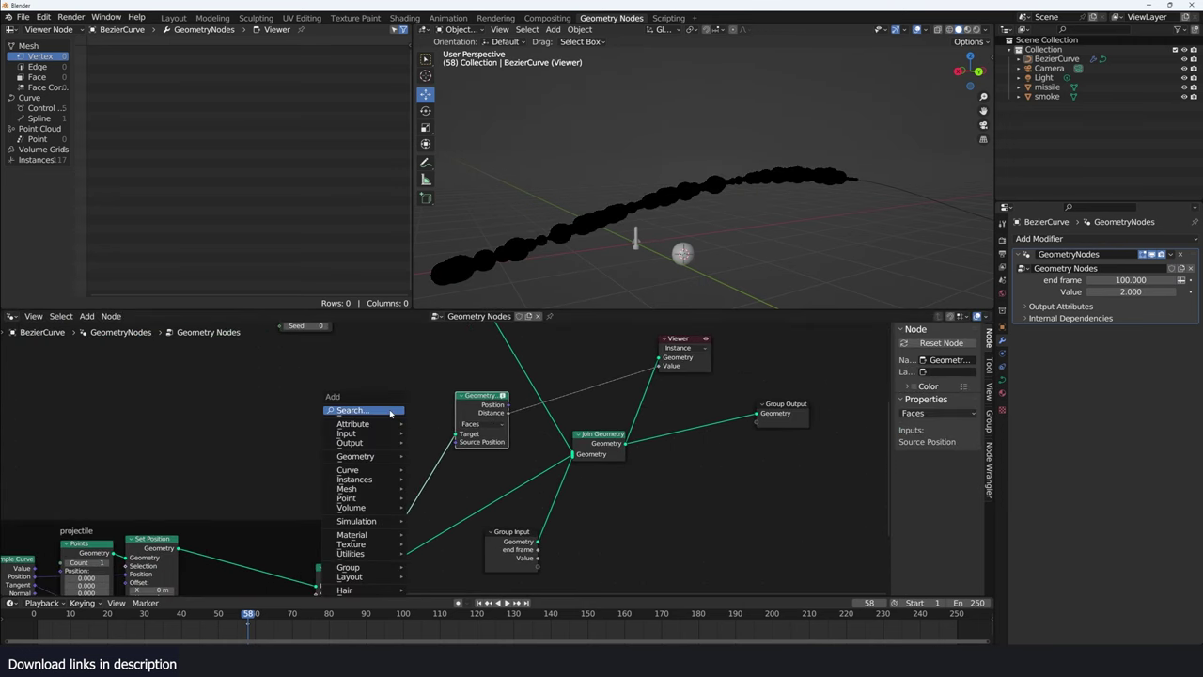
type("rea")
key("Return")
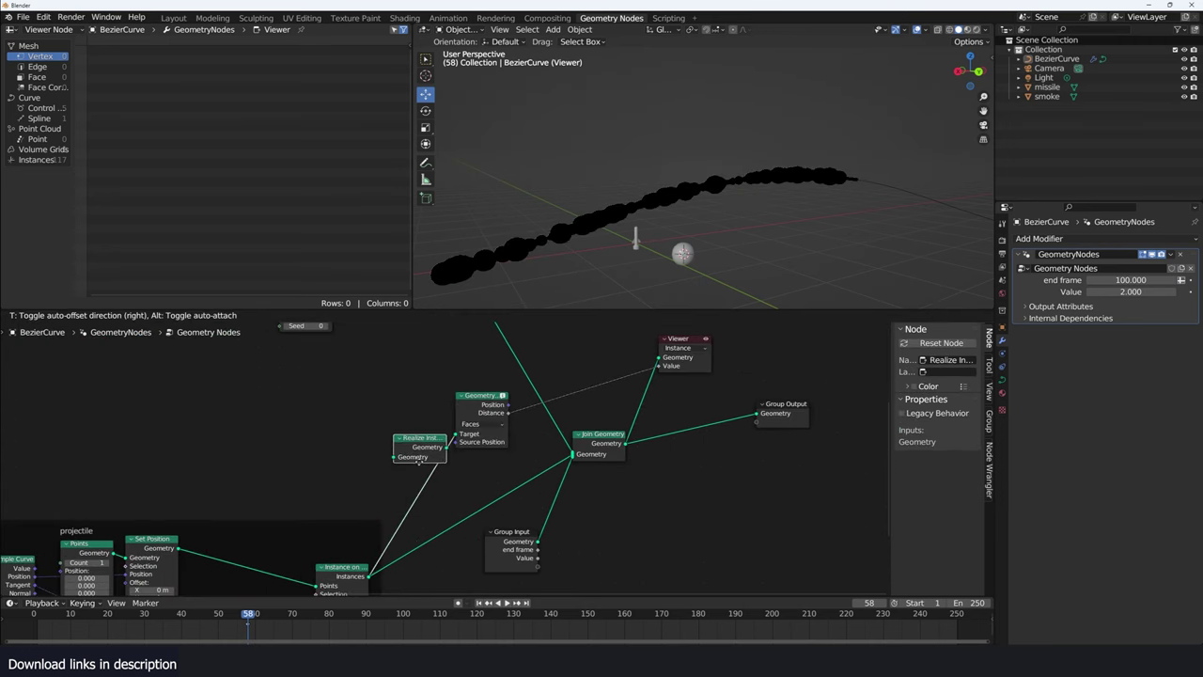
left_click(424, 458)
left_click(464, 388)
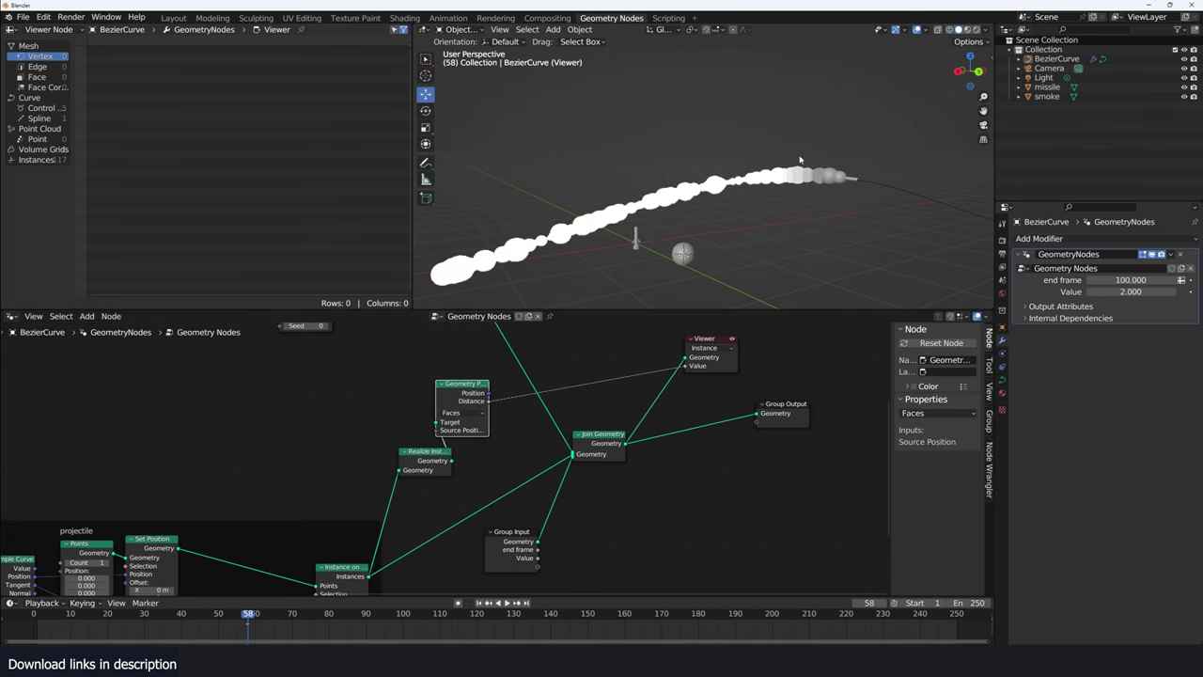
middle_click_drag(714, 188, 779, 186)
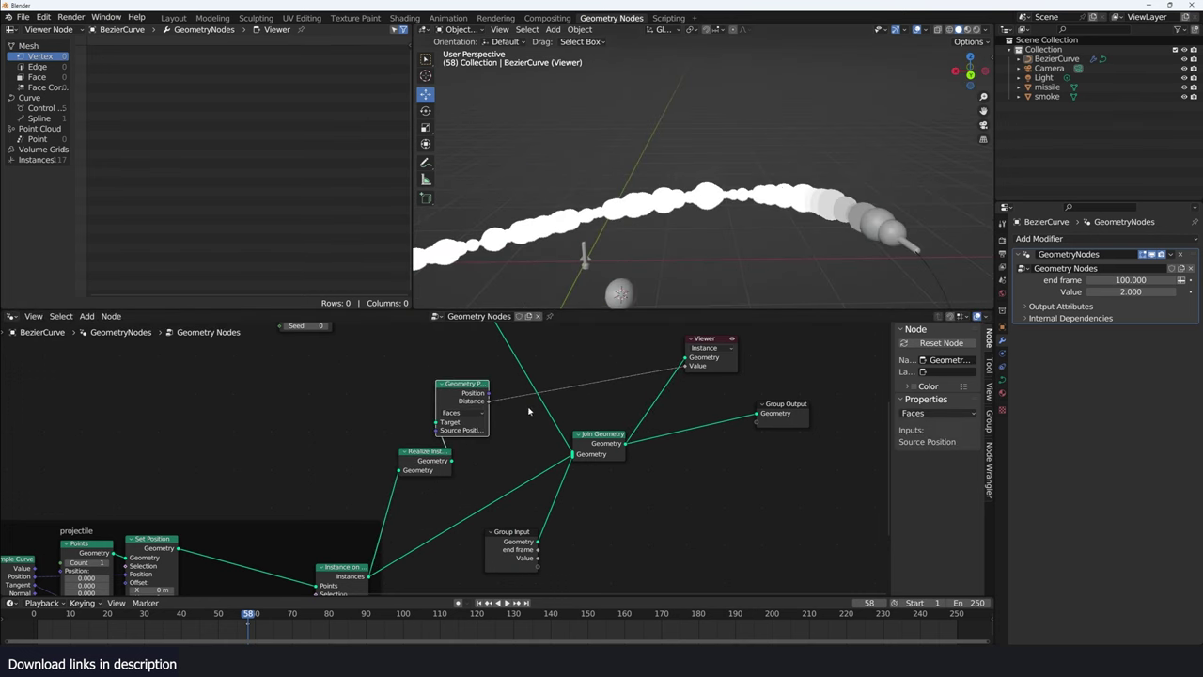
scroll(528, 411, "down", 2)
scroll(583, 422, "down", 1)
Add a Map Range after Distance with From Max 10.2, and set the Viewer domain to Auto
scroll(565, 430, "down", 1)
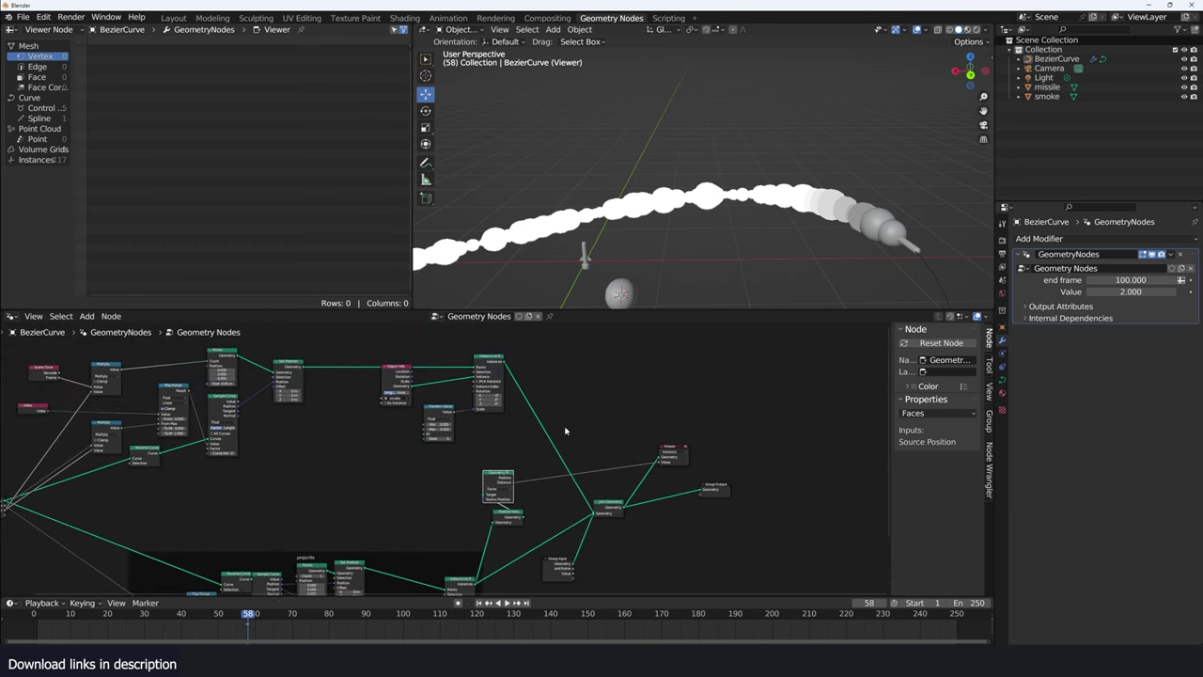
key("shift+a")
type("map range")
key("Return")
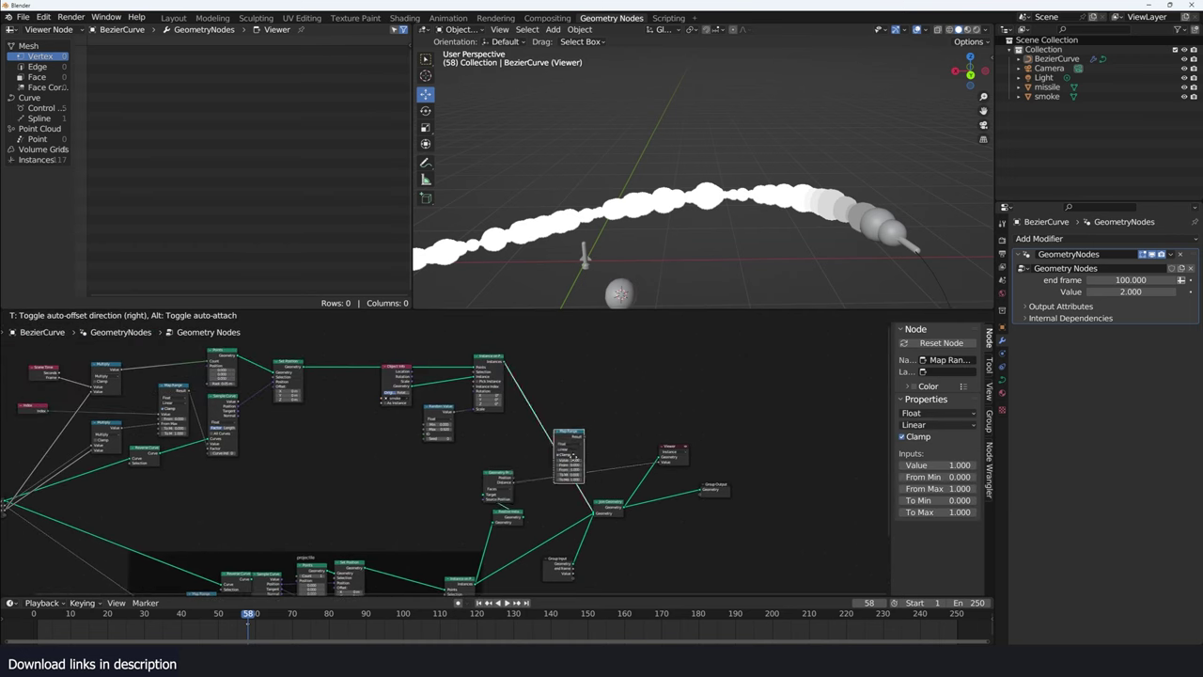
left_click(526, 489)
scroll(525, 509, "up", 2)
scroll(525, 509, "up", 1)
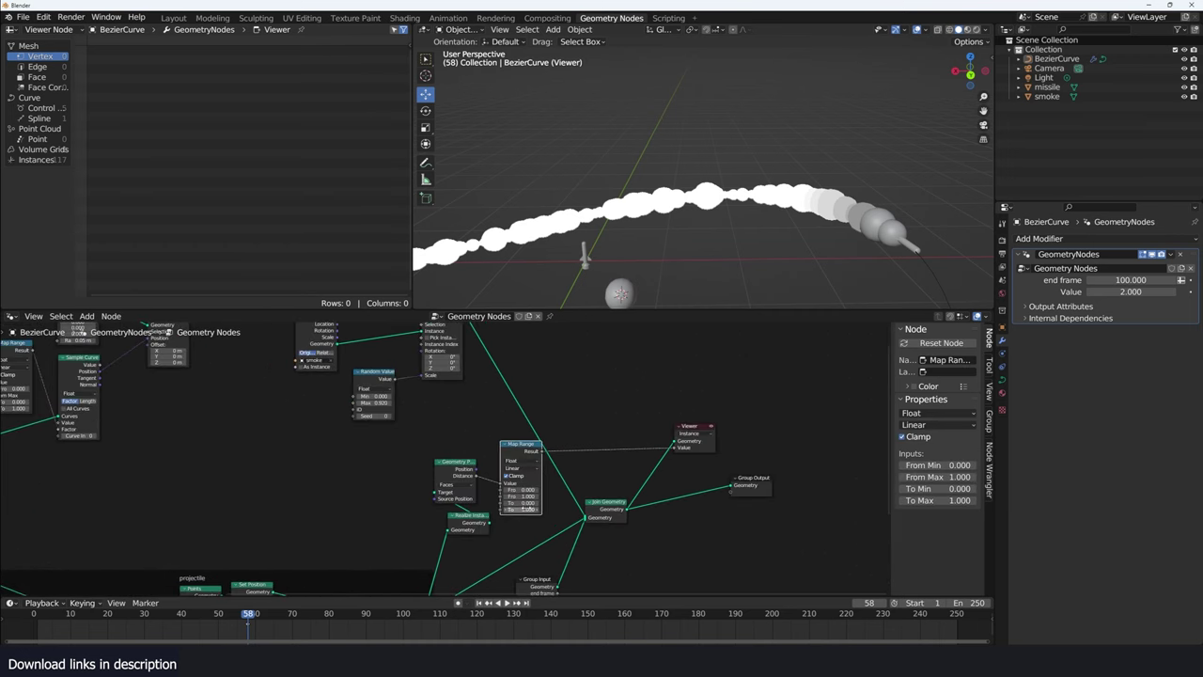
mouse_move(526, 496)
left_mouse_down()
mouse_move(564, 496)
mouse_move(498, 495)
left_mouse_up()
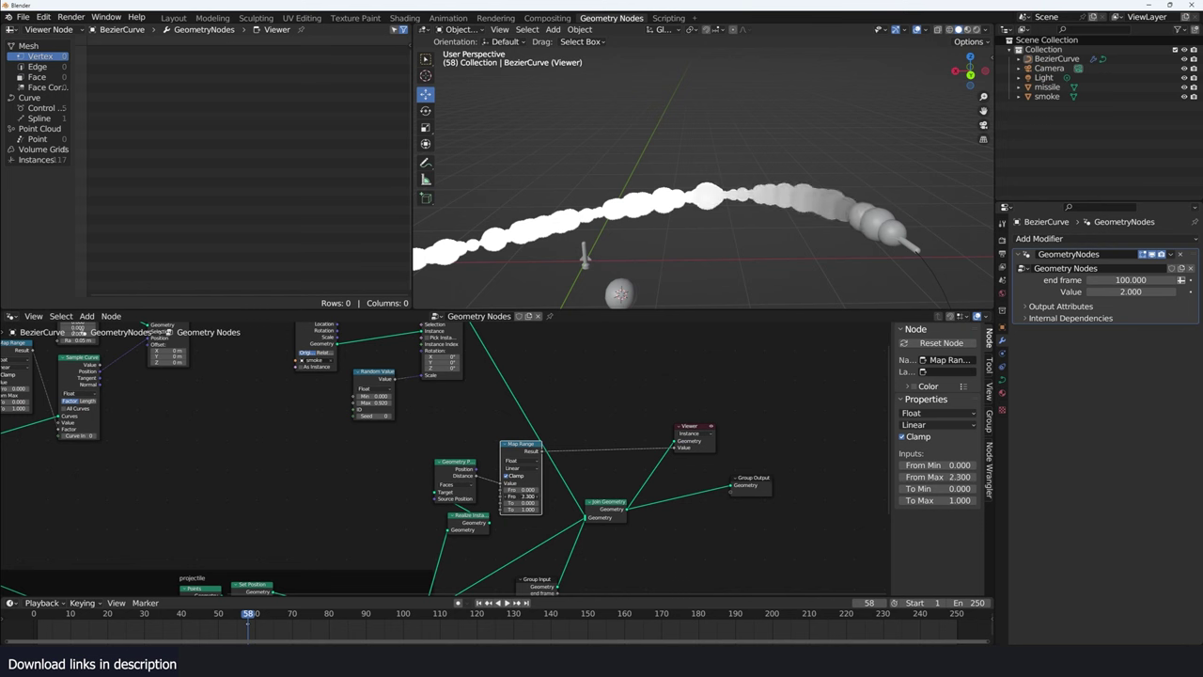
left_click(697, 433)
left_click(703, 442)
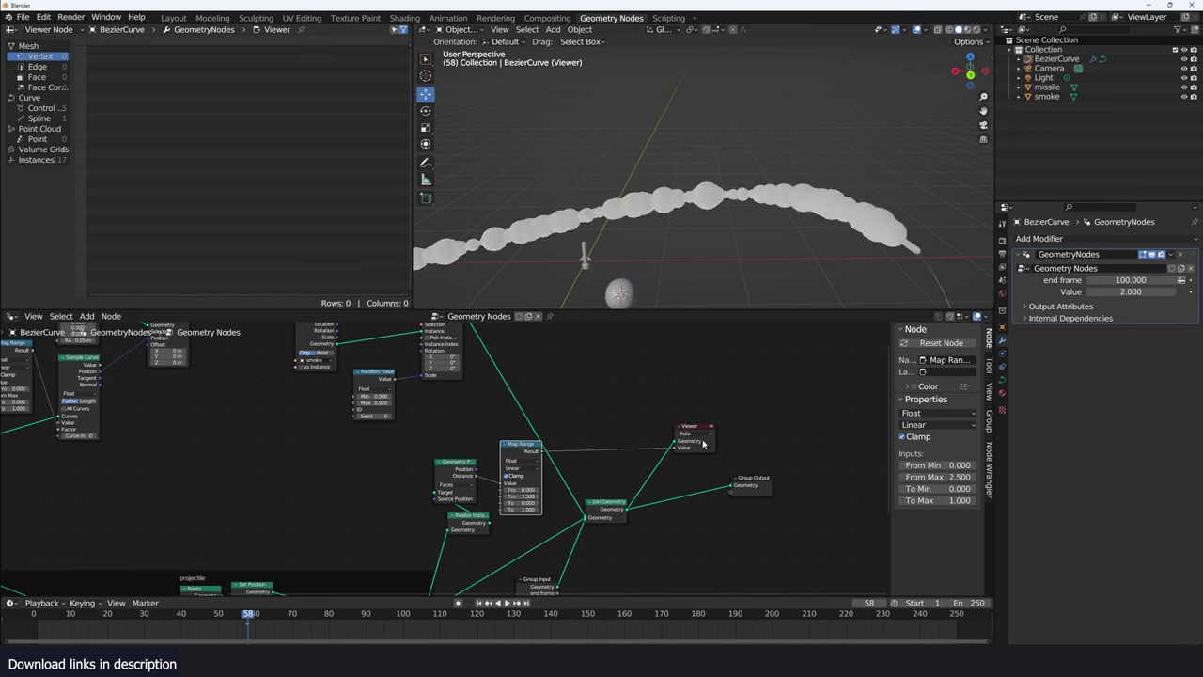
left_click_drag(523, 495, 564, 496)
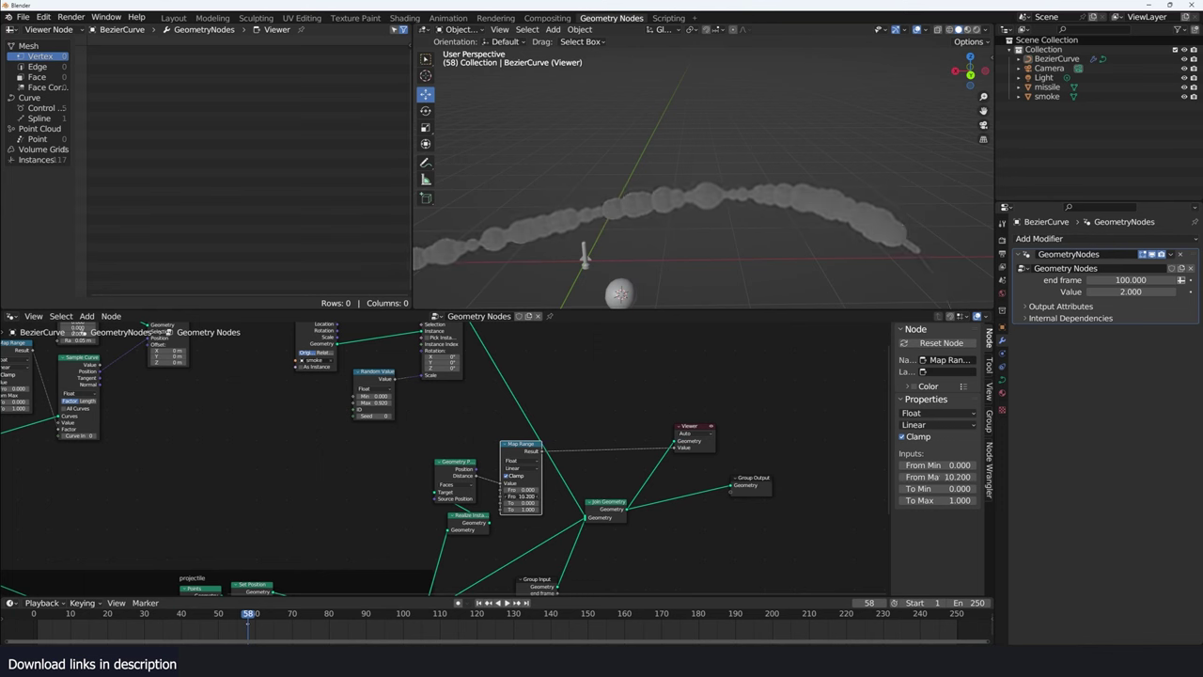
Link the smoke Instance on Points into the Viewer Geometry to preview only the smoke
mouse_move(623, 207)
middle_mouse_down()
mouse_move(639, 207)
mouse_move(630, 218)
middle_mouse_up()
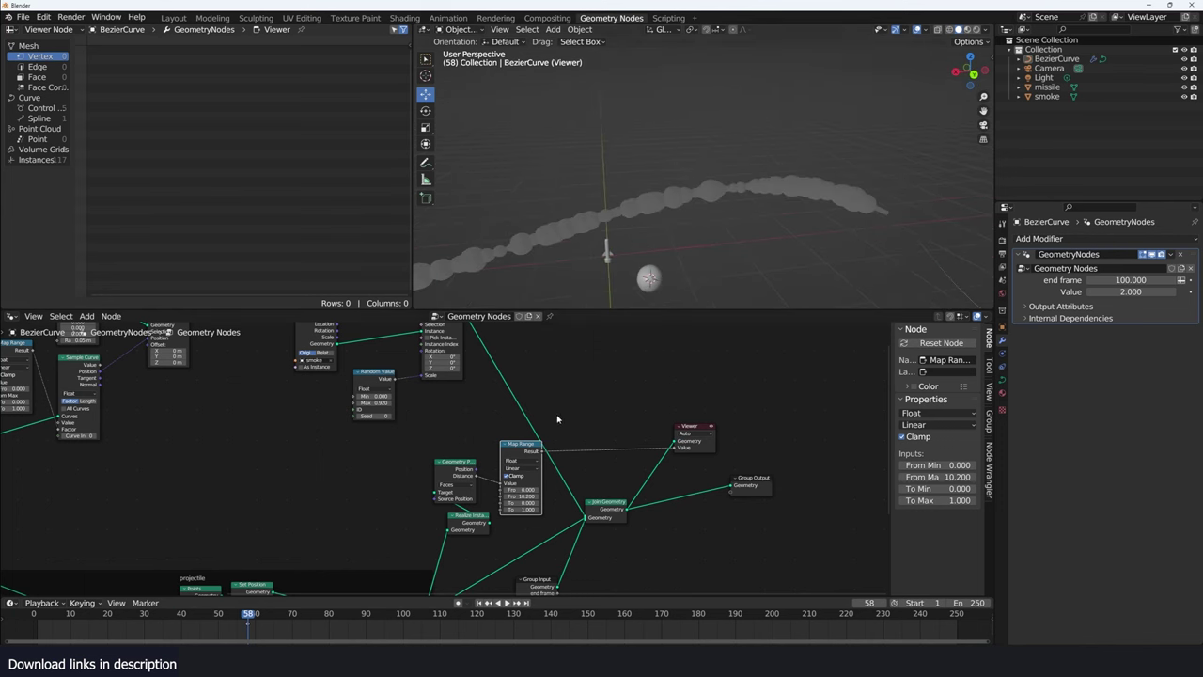
scroll(526, 407, "down", 1)
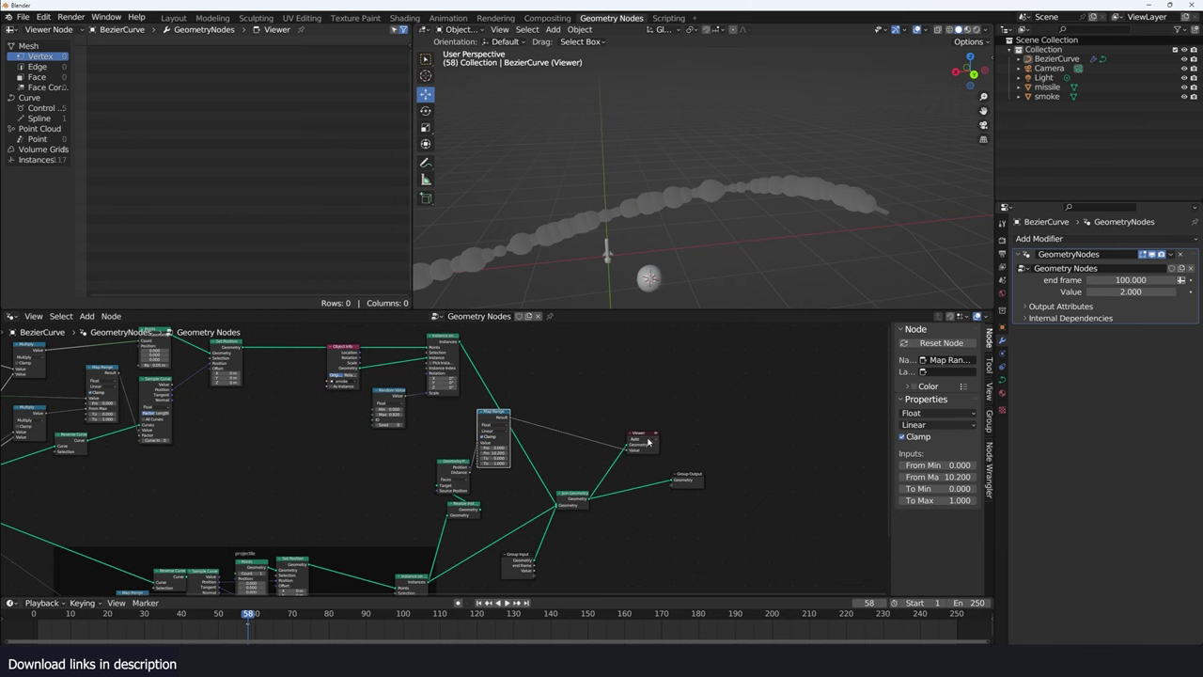
left_click_drag(644, 436, 692, 422)
scroll(585, 449, "up", 1)
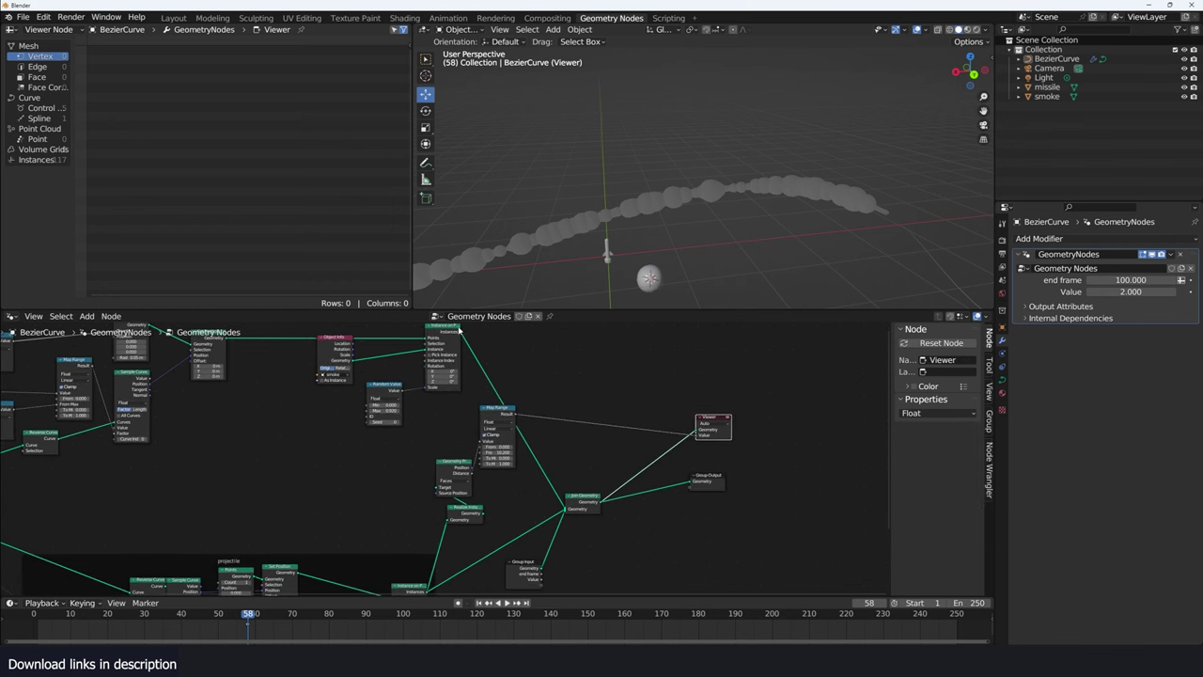
left_click_drag(459, 331, 693, 430)
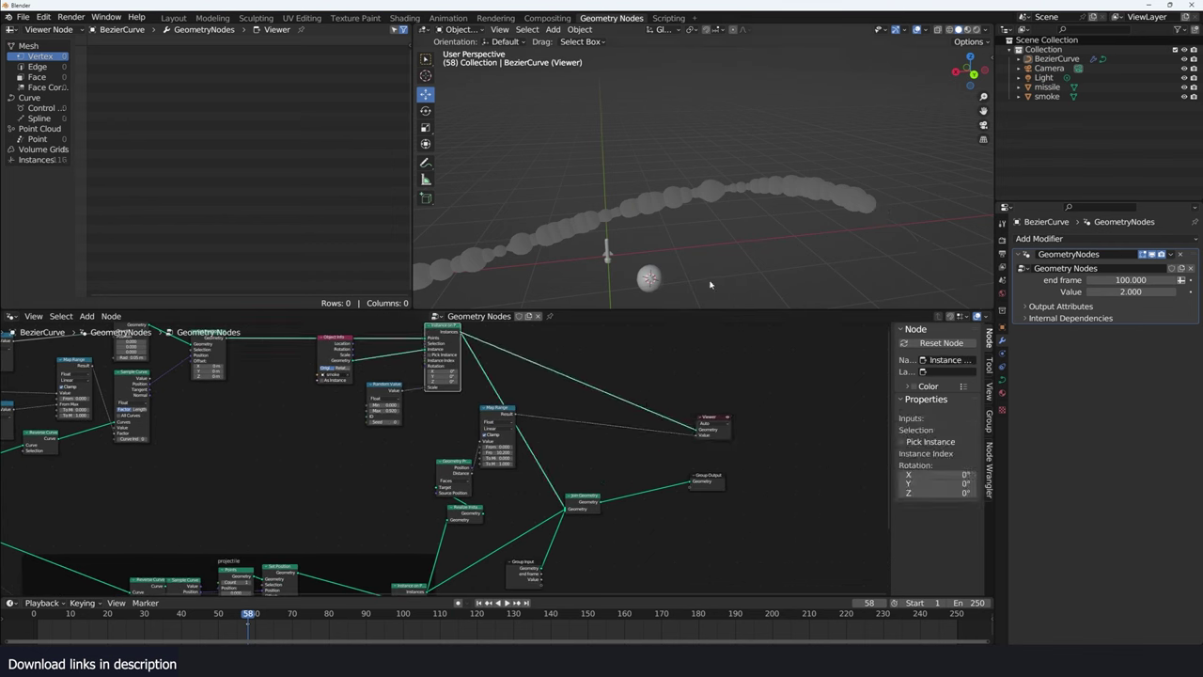
Insert a Realize Instances node in front of the Viewer
scroll(603, 426, "up", 1)
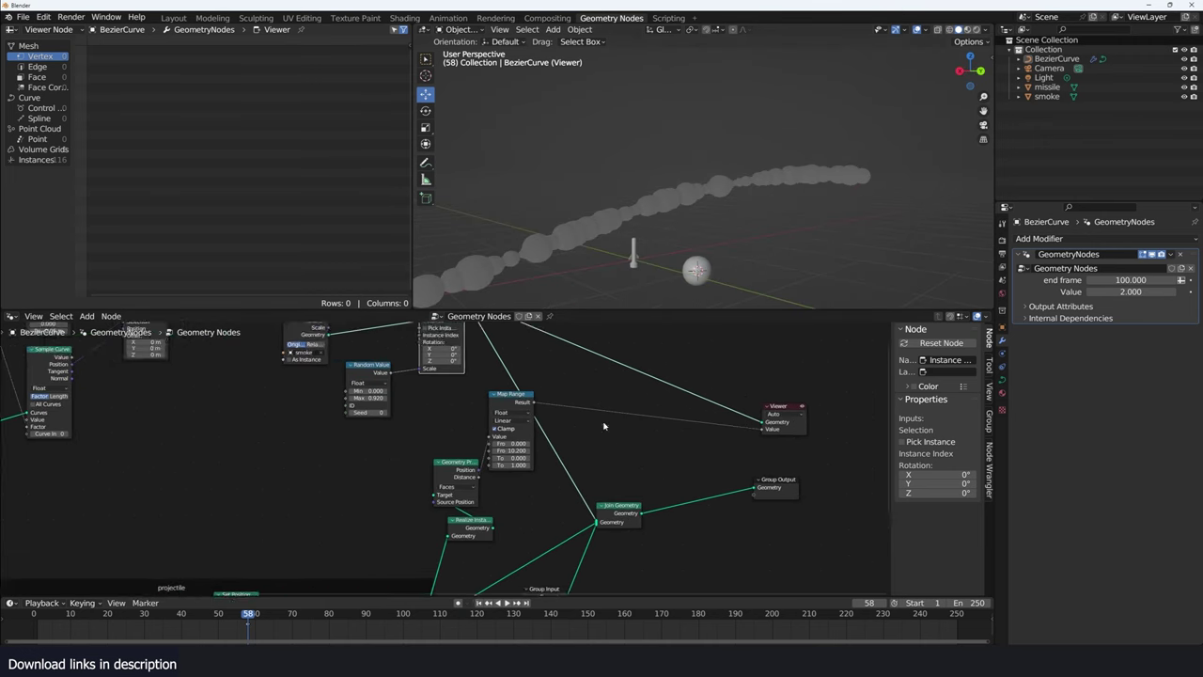
middle_click_drag(603, 426, 615, 456)
key("shift+a")
type("rea")
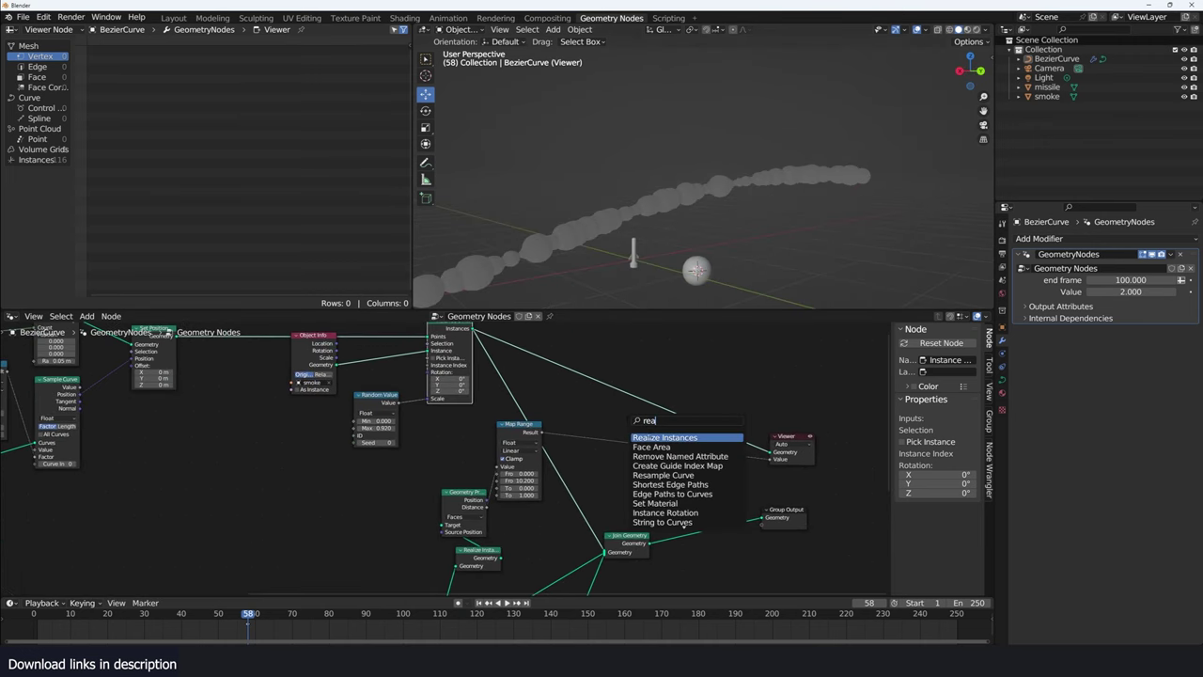
key("Return")
left_click(641, 410)
middle_click_drag(781, 220, 704, 220)
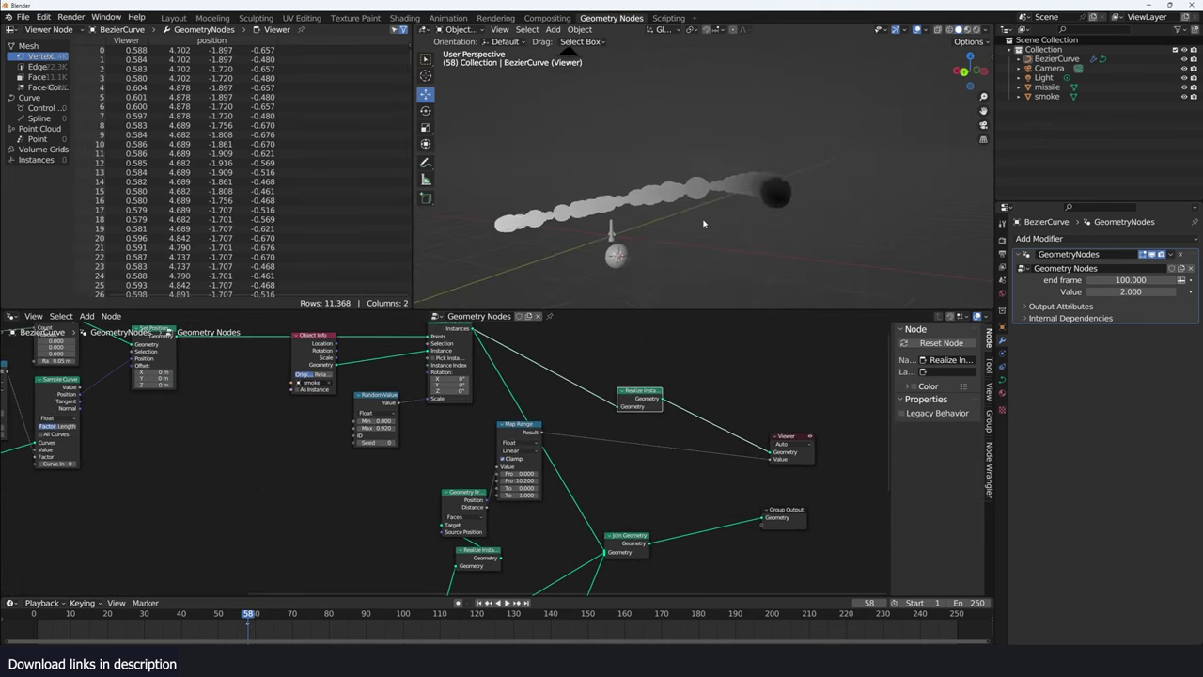
middle_click_drag(472, 368, 496, 386)
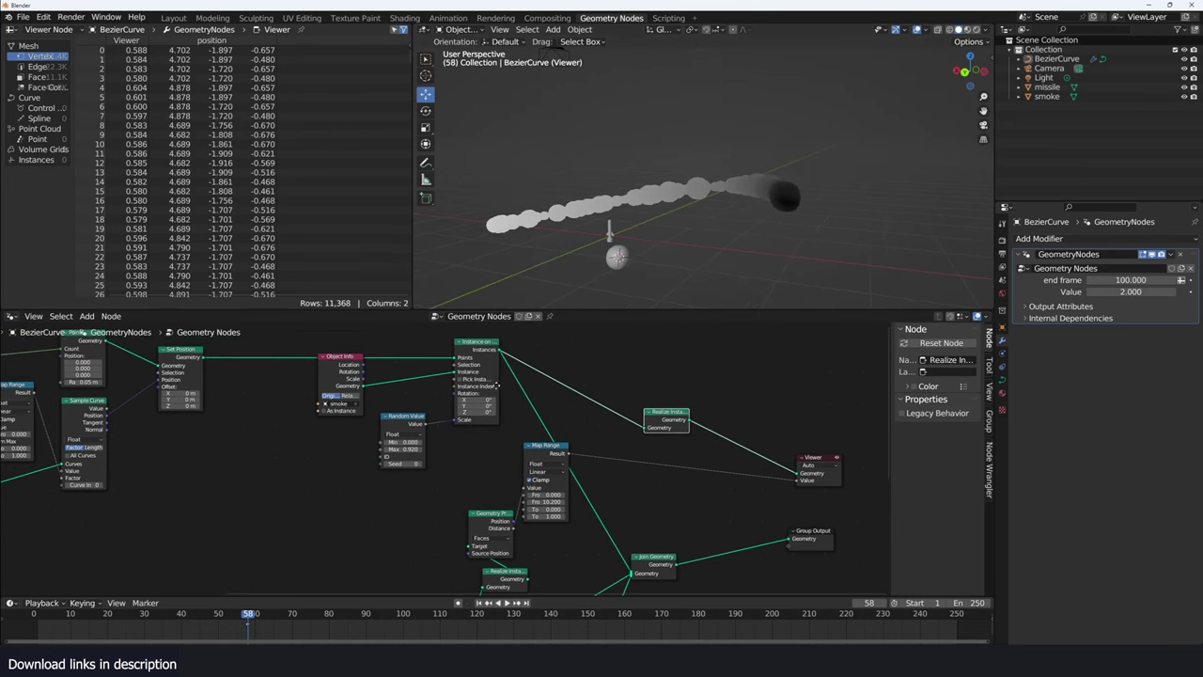
left_click_drag(668, 417, 715, 396)
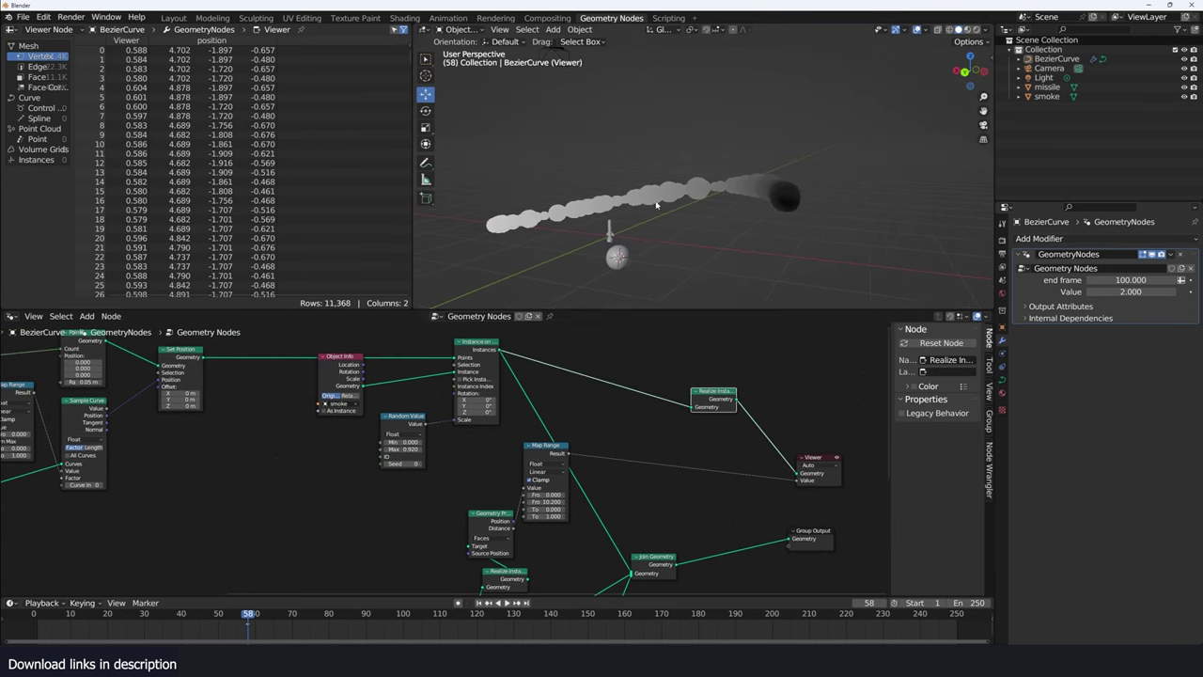
middle_click_drag(742, 216, 680, 212)
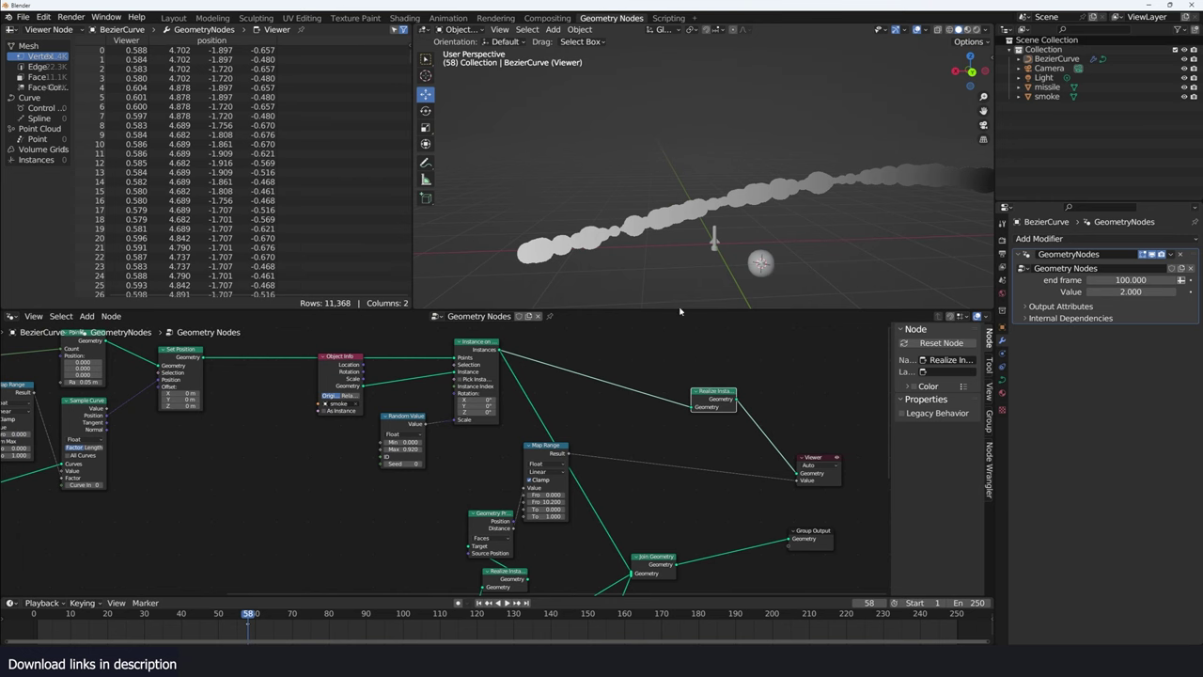
middle_click_drag(654, 375, 644, 379)
Add a Set Position node before the Viewer
key("shift+a")
type("set")
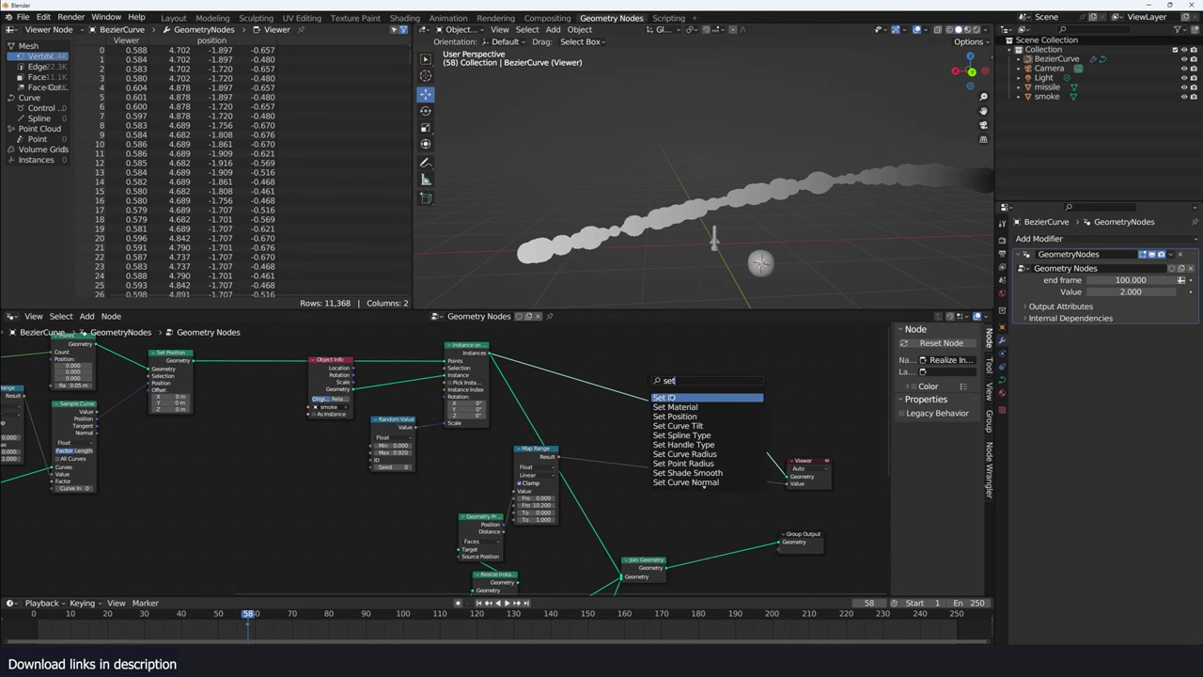
key("Escape")
left_click_drag(700, 395, 594, 363)
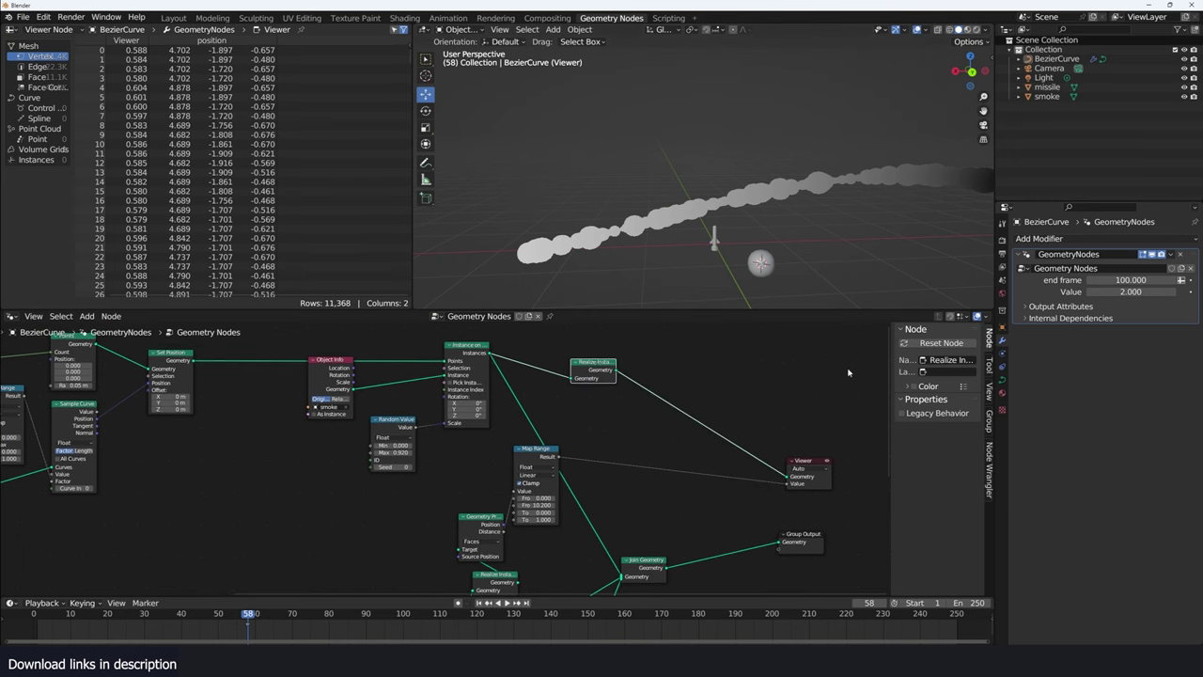
key("shift+a")
type("set")
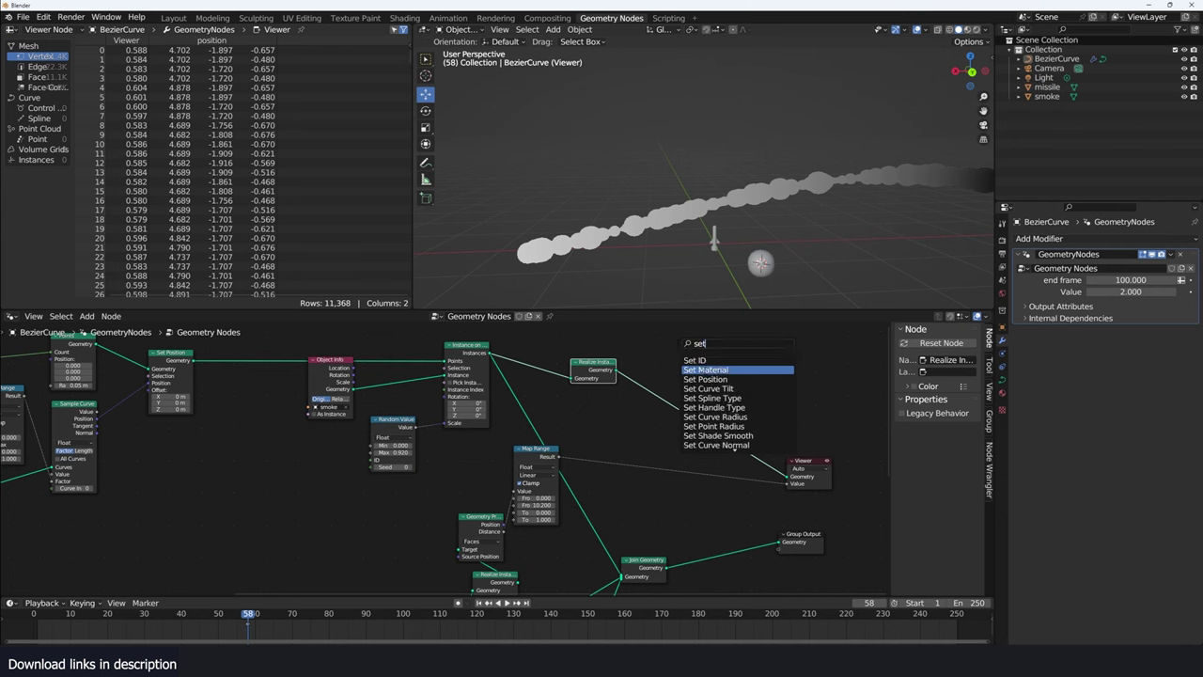
left_click(705, 378)
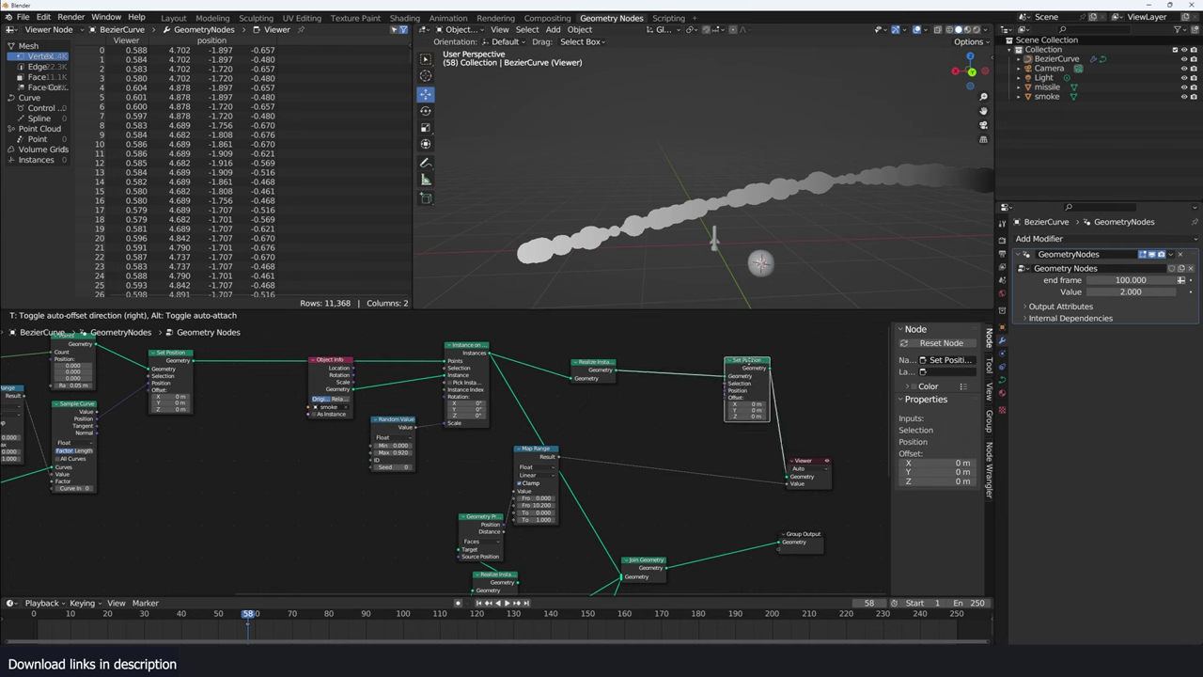
left_click(752, 366)
Drive the Set Position offset with a Combine XYZ whose Z is the Map Range result
scroll(608, 413, "up", 1)
mouse_move(566, 455)
left_mouse_down()
mouse_move(557, 472)
mouse_move(743, 402)
left_mouse_up()
type("x")
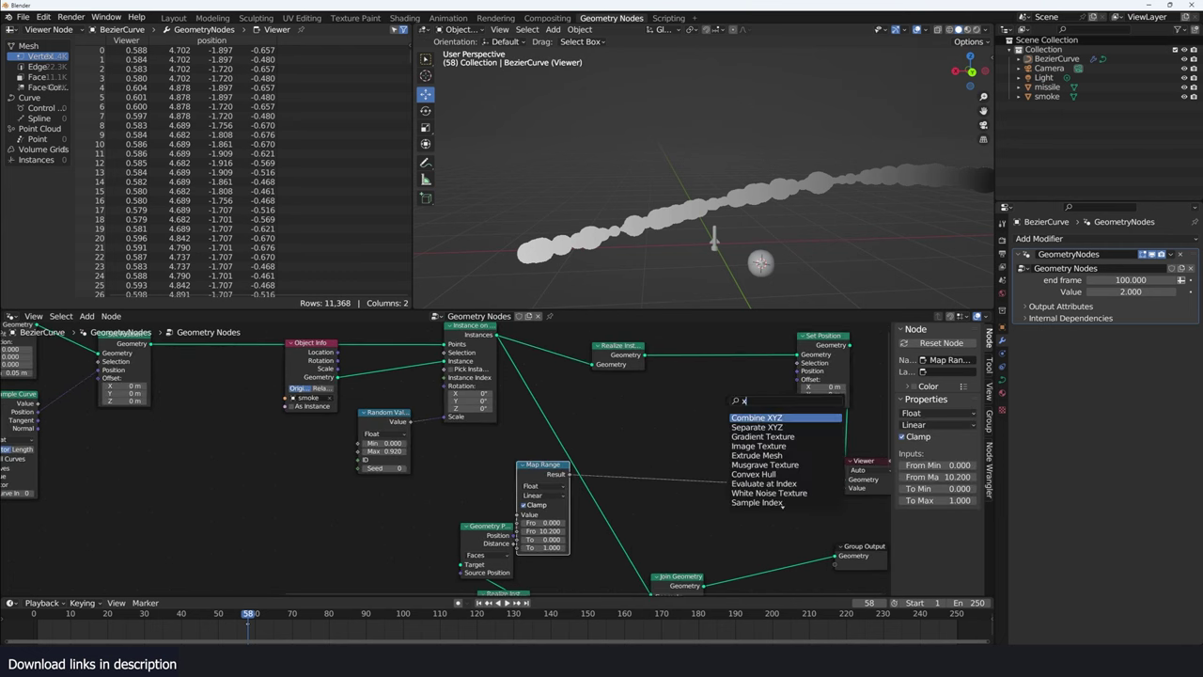
key("Return")
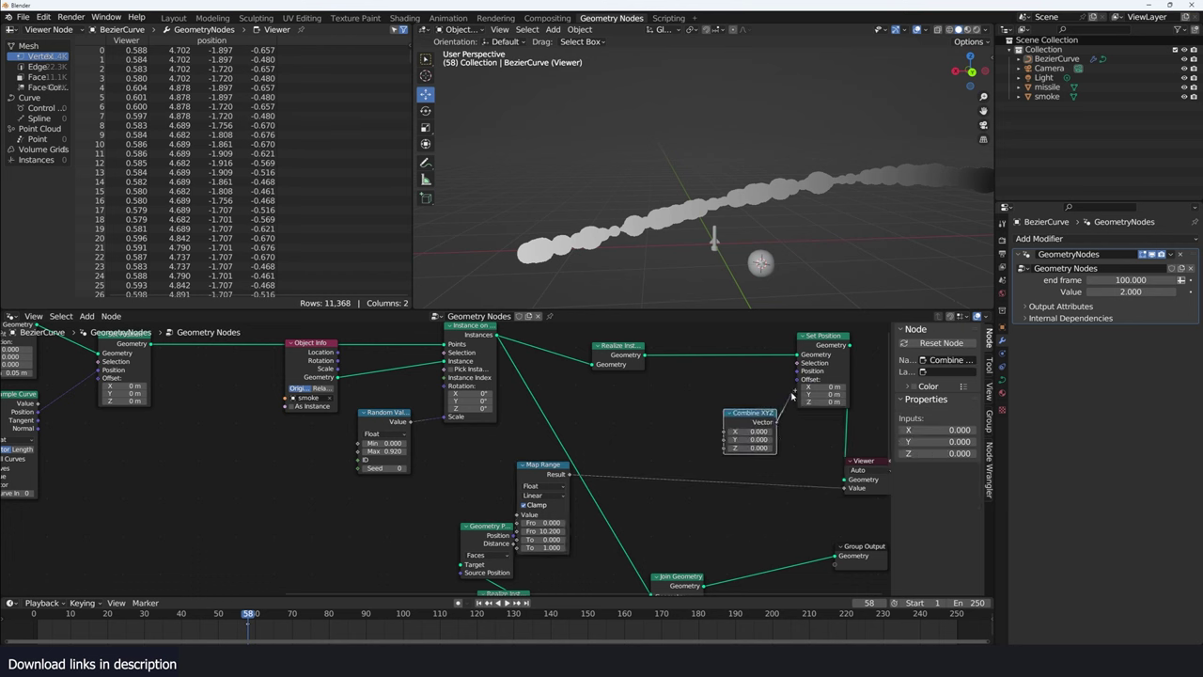
left_click_drag(797, 380, 797, 380)
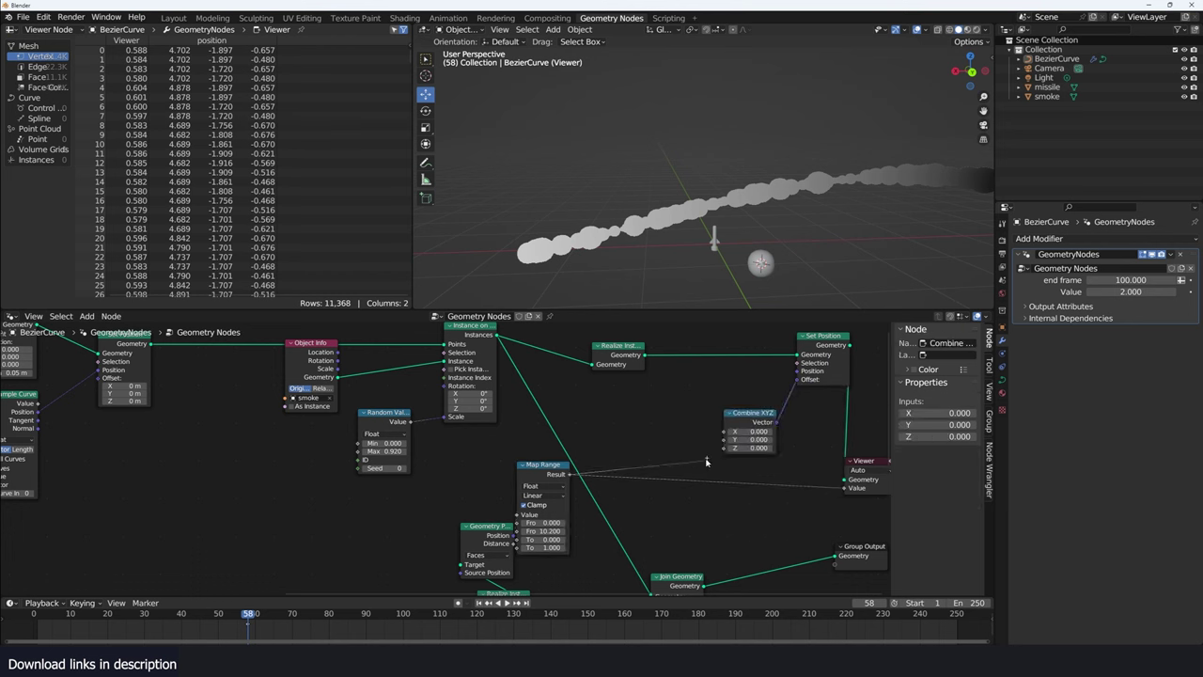
mouse_move(569, 474)
left_mouse_down()
mouse_move(728, 449)
mouse_move(782, 407)
left_mouse_up()
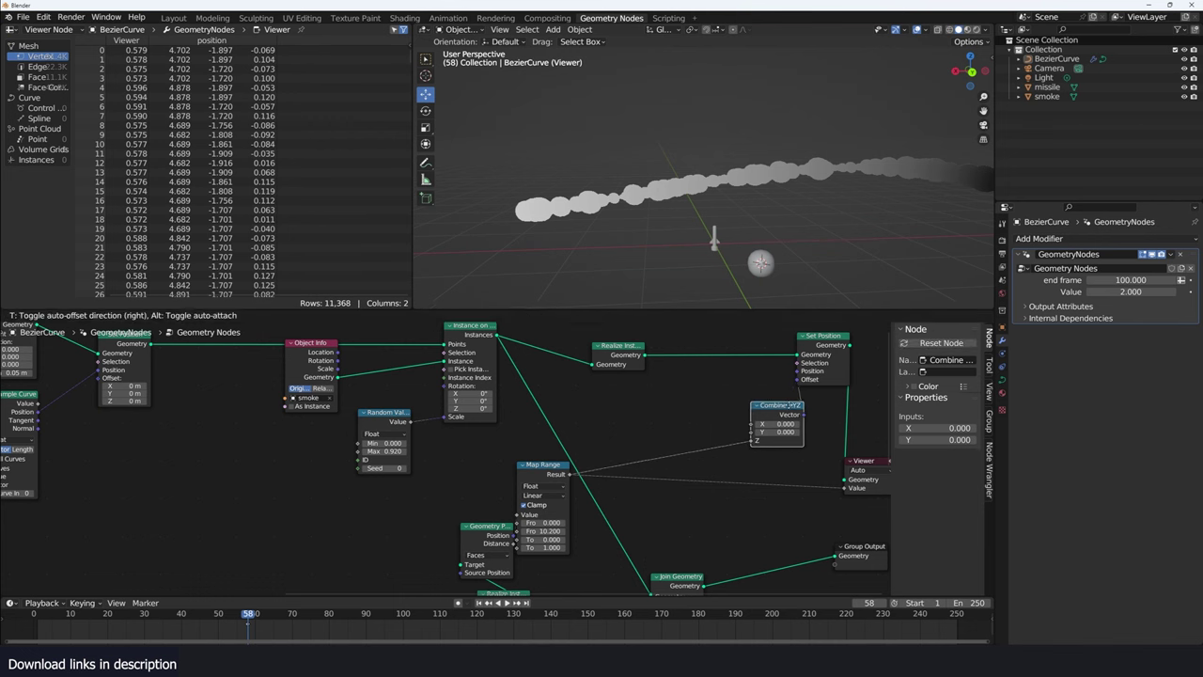
Replace the Instance on Points link into Join Geometry with the Set Position output
middle_click_drag(661, 398, 478, 383)
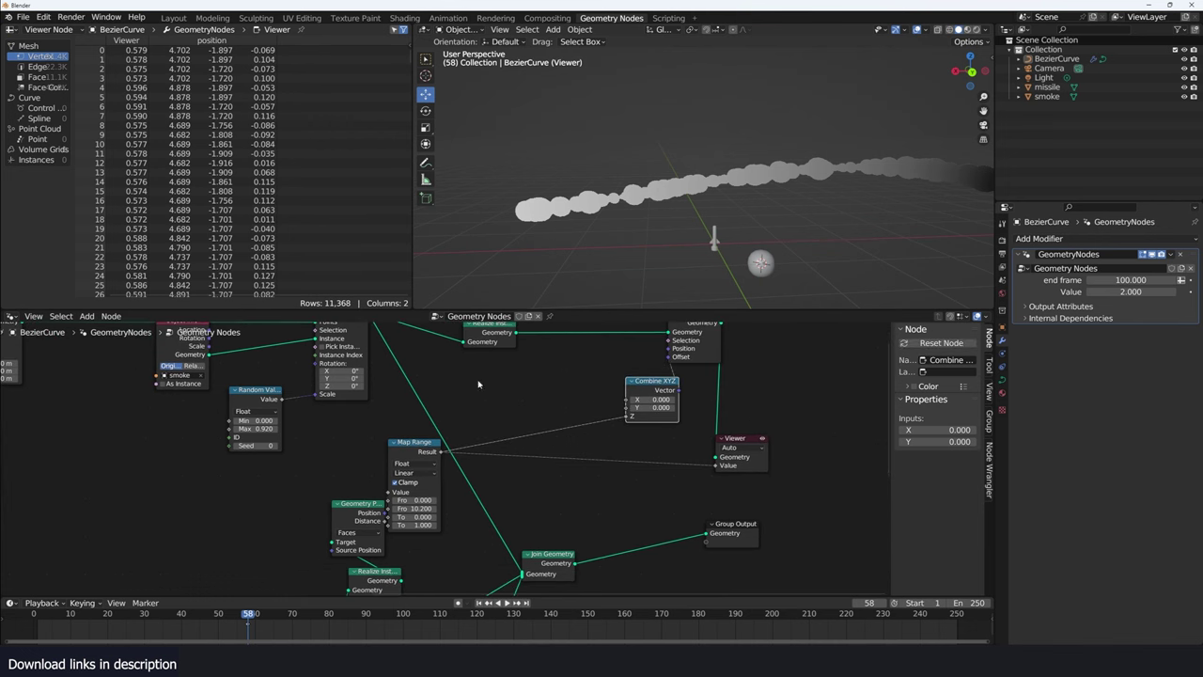
left_click(753, 456)
scroll(752, 470, "down", 2)
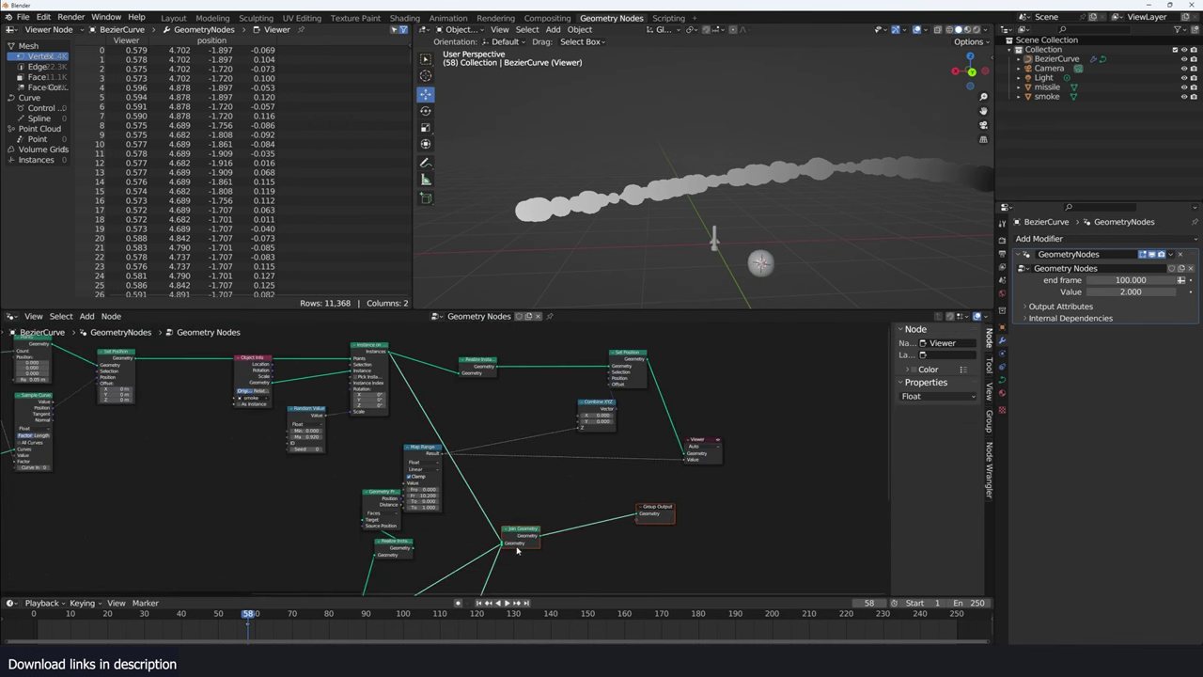
left_click_drag(518, 547, 790, 503)
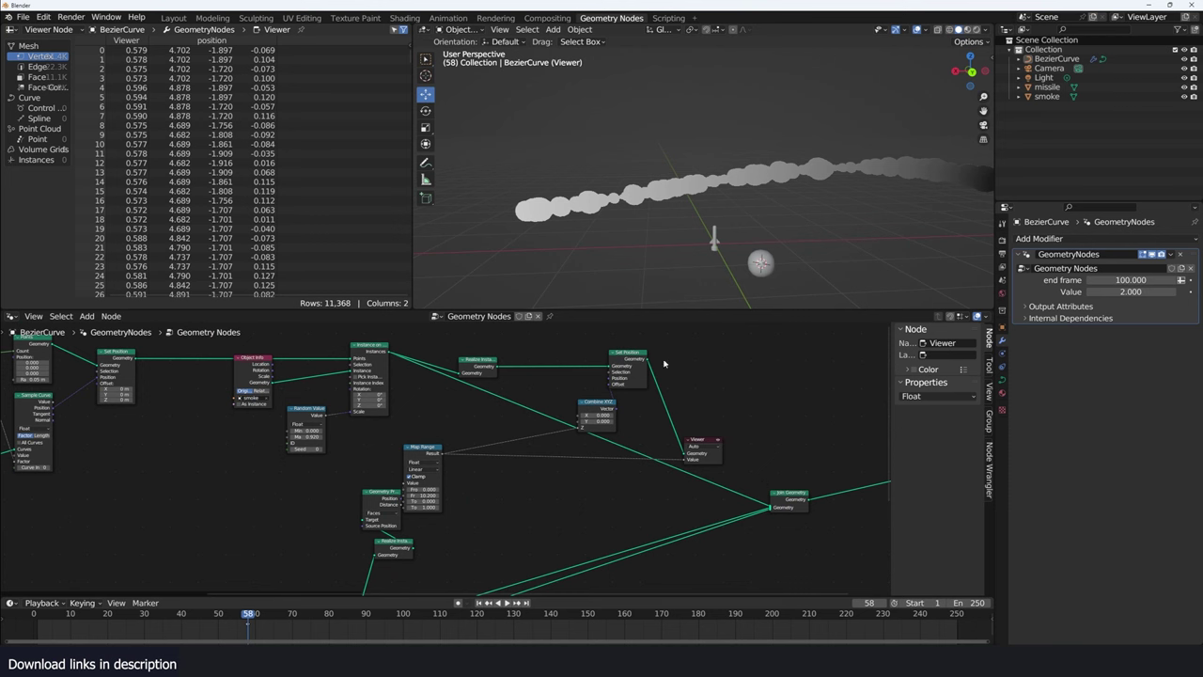
left_click(771, 507)
left_click_drag(644, 360, 770, 508)
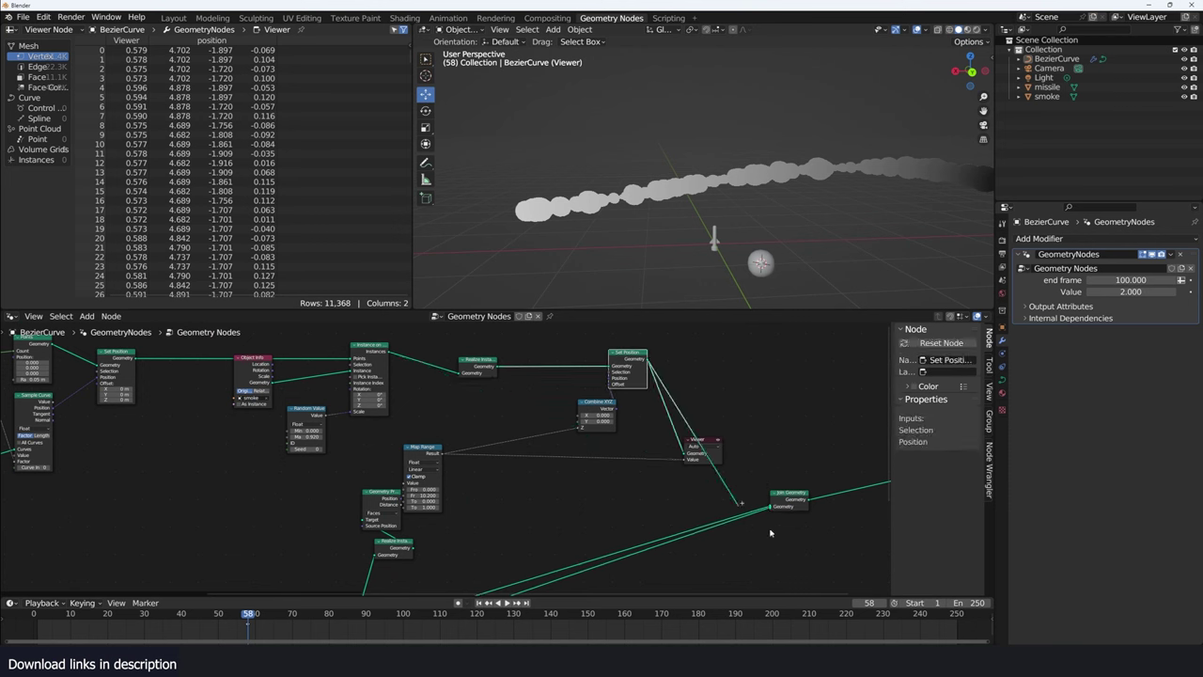
Unplug Map Range from the Viewer and move the Viewer beside Join Geometry
left_click(697, 457)
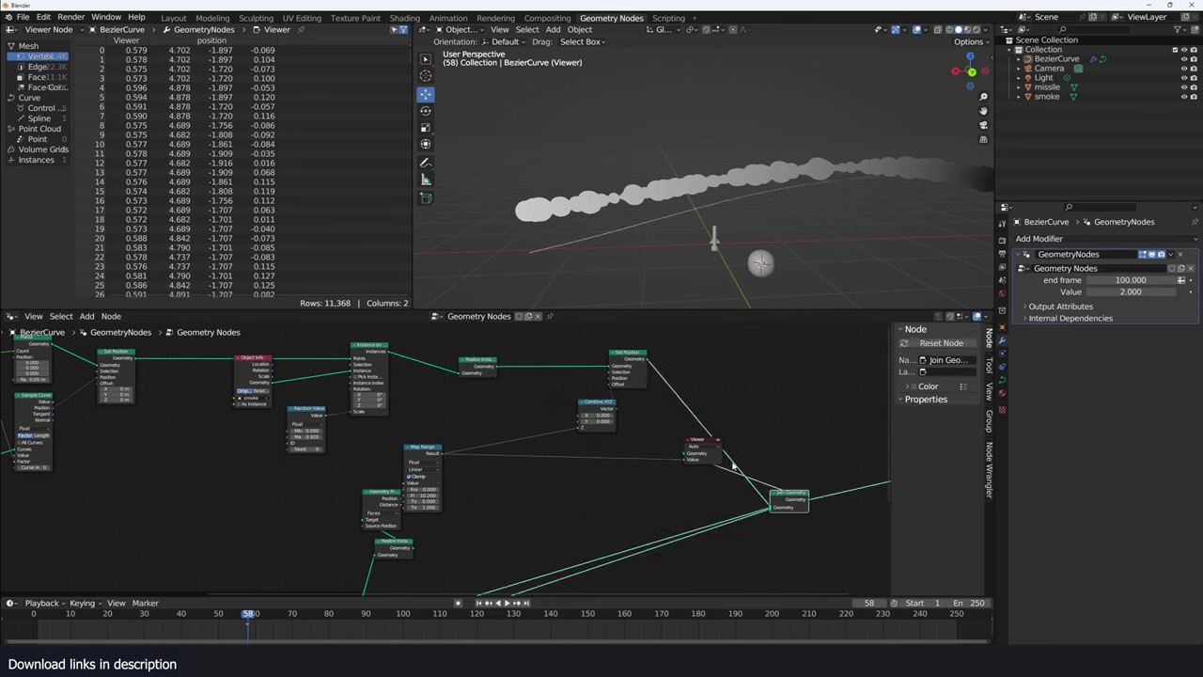
left_click_drag(686, 460, 527, 465)
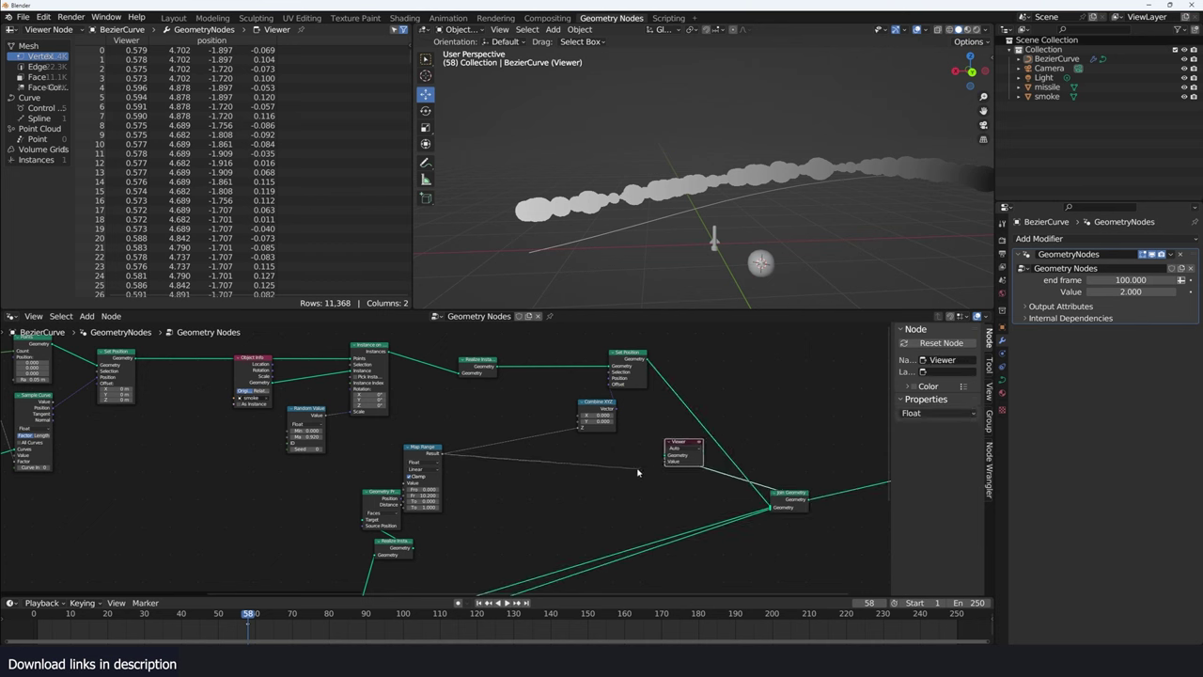
left_click_drag(700, 442, 855, 442)
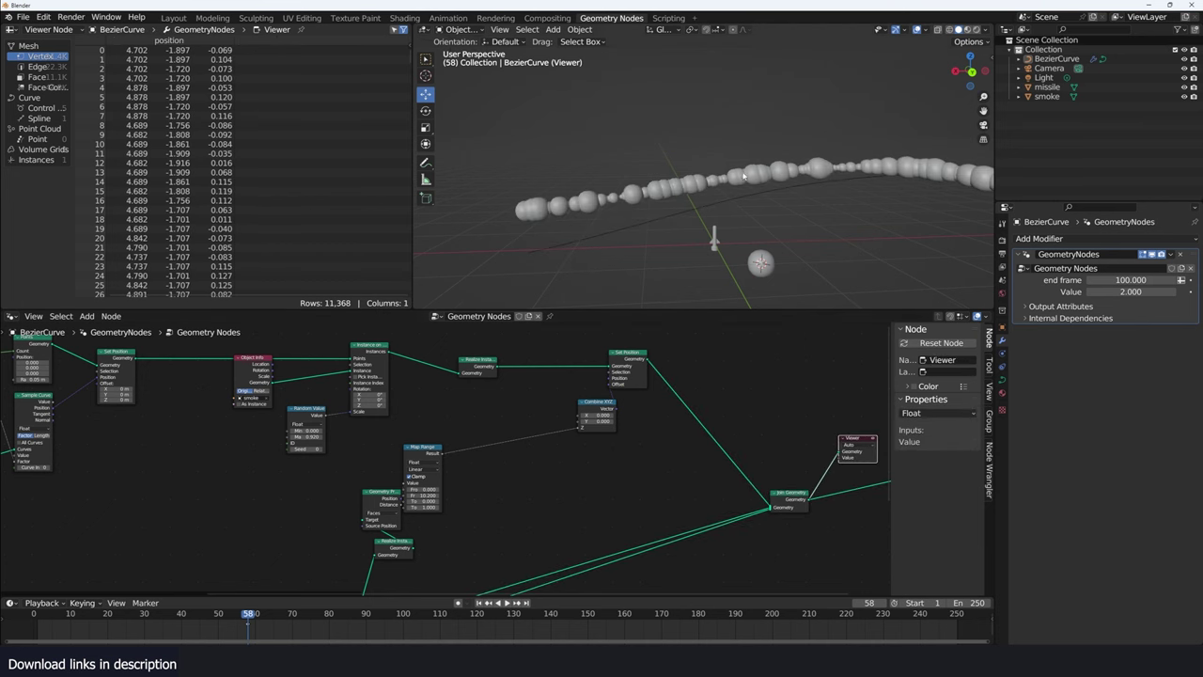
Insert a Float Curve on the Map Range→Combine XYZ link and lower a curve point
left_click(602, 403)
scroll(606, 404, "up", 1)
key("shift+a")
left_click(609, 402)
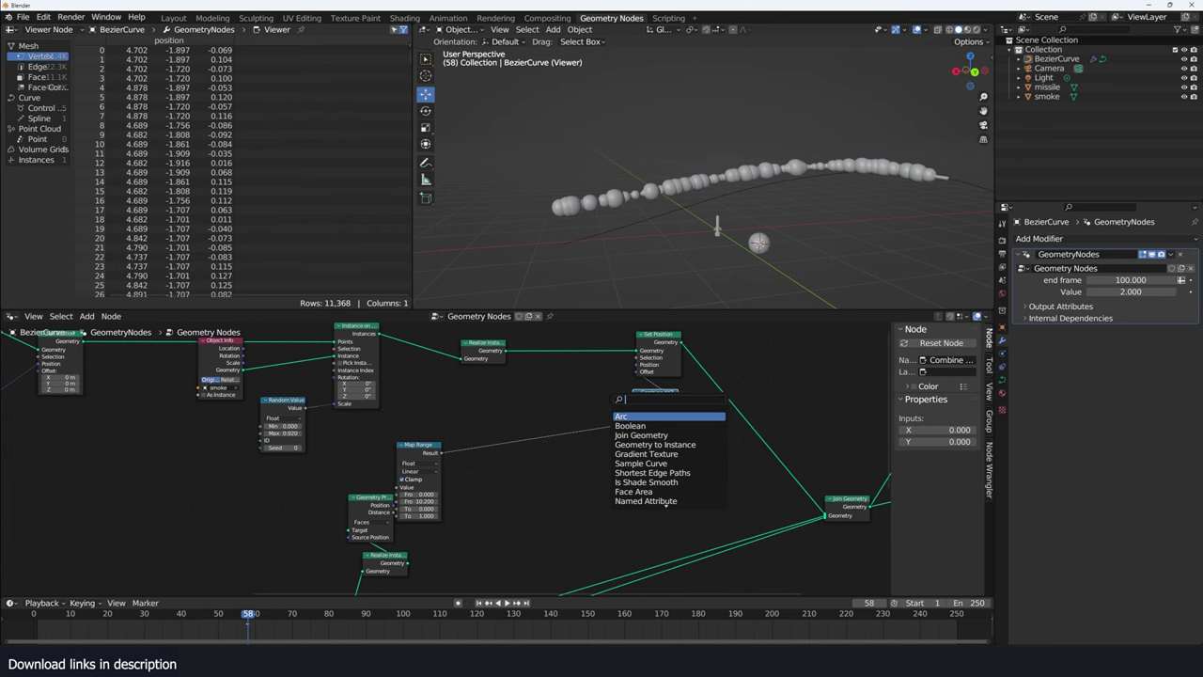
type("floa")
key("Return")
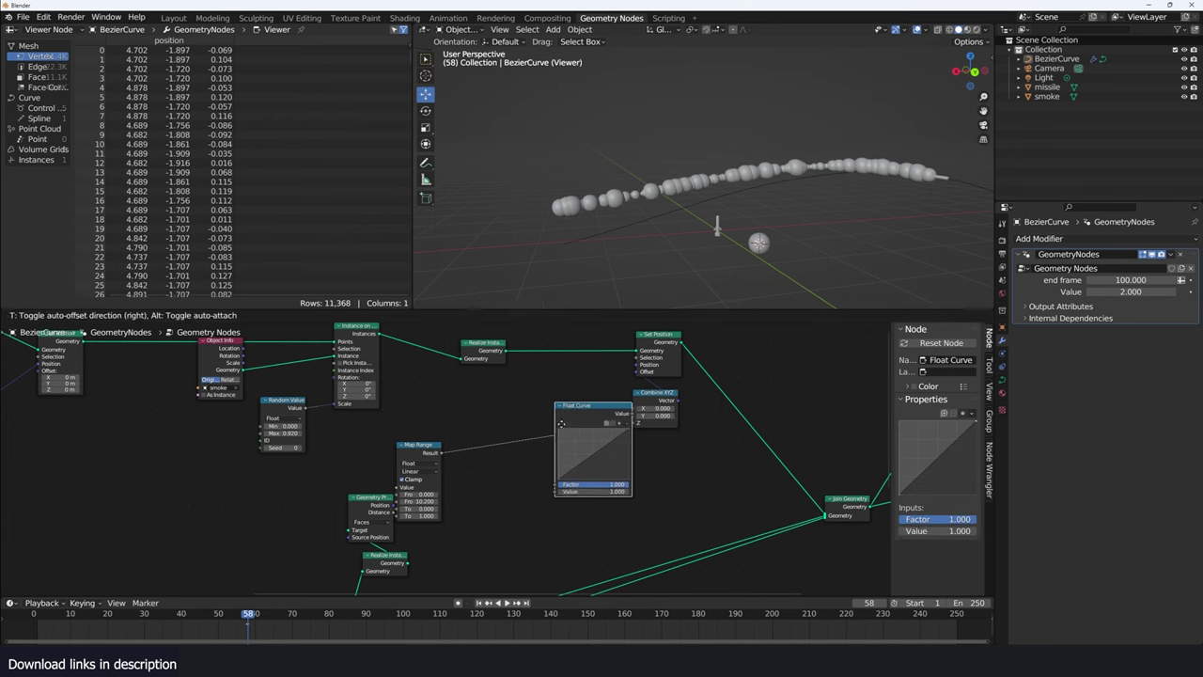
scroll(453, 462, "up", 1)
left_click(561, 484)
left_click_drag(562, 485, 582, 496)
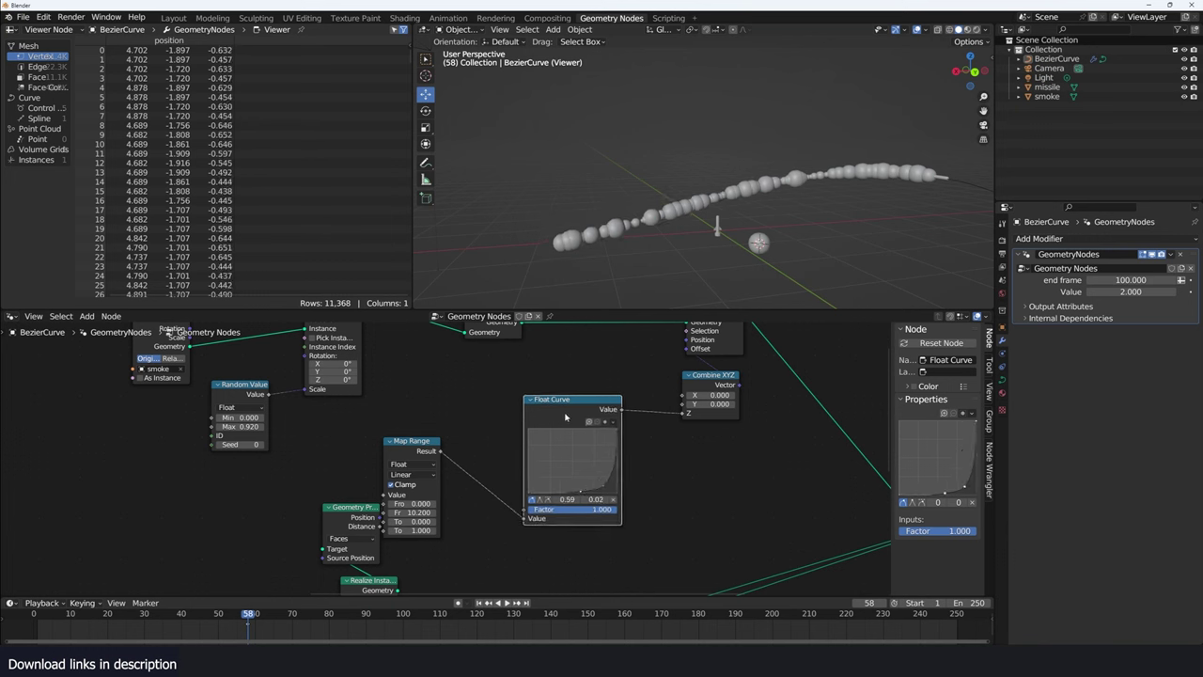
Add a Math node after the Float Curve set to Multiply by 29.5
mouse_move(564, 416)
left_mouse_down()
mouse_move(504, 429)
mouse_move(615, 418)
left_mouse_up()
type("ma")
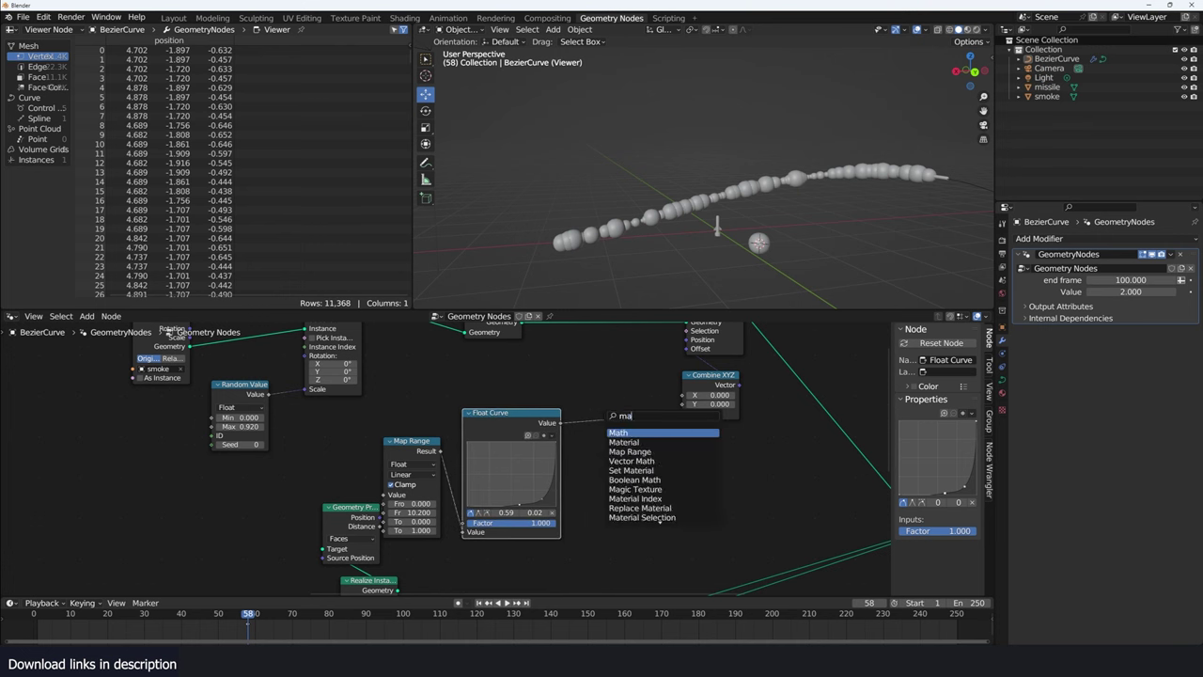
type("th")
key("Return")
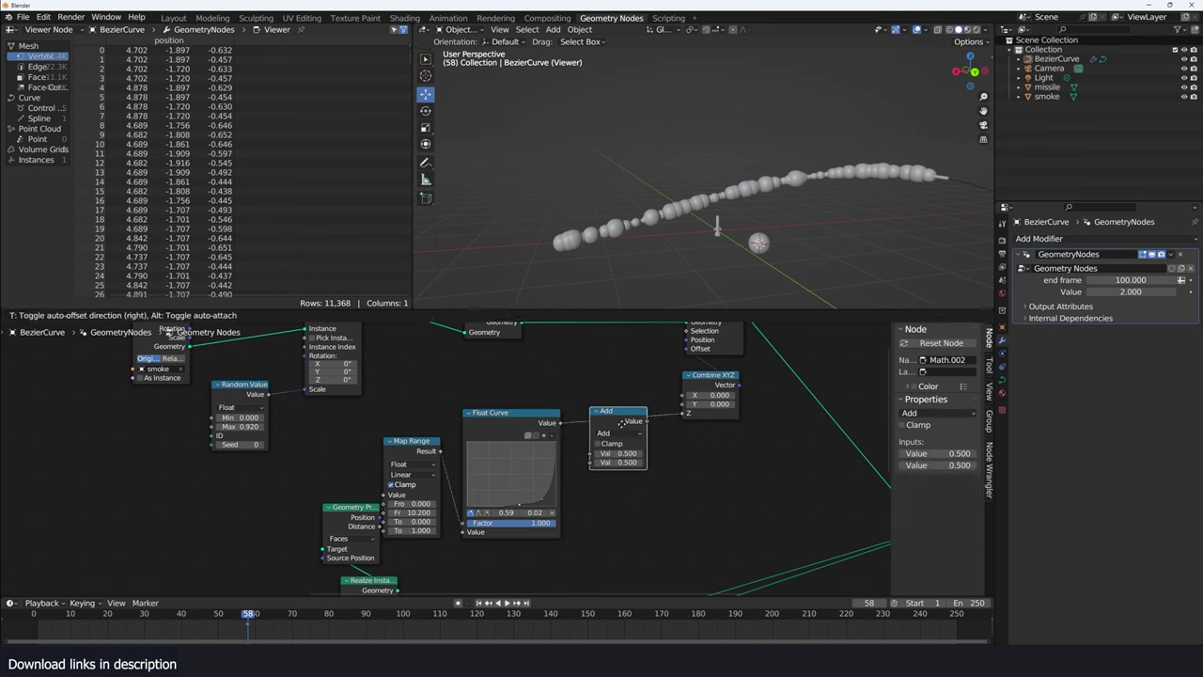
left_click(620, 432)
left_click(625, 449)
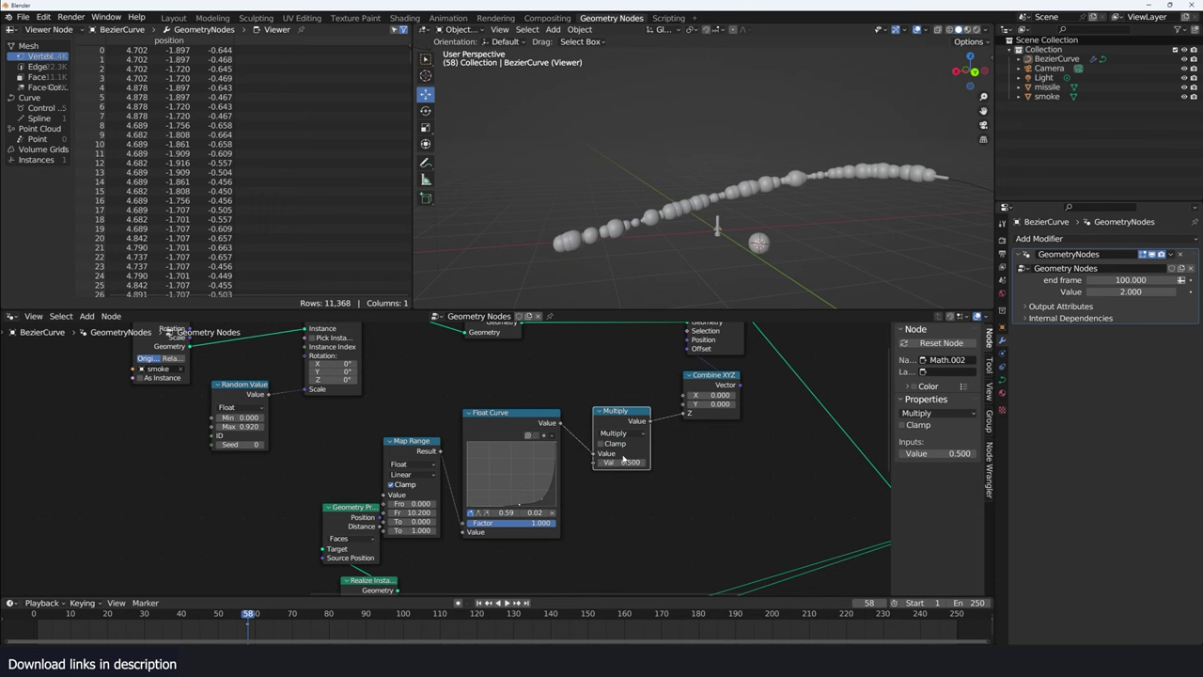
left_click_drag(624, 458, 743, 458)
scroll(608, 457, "down", 3)
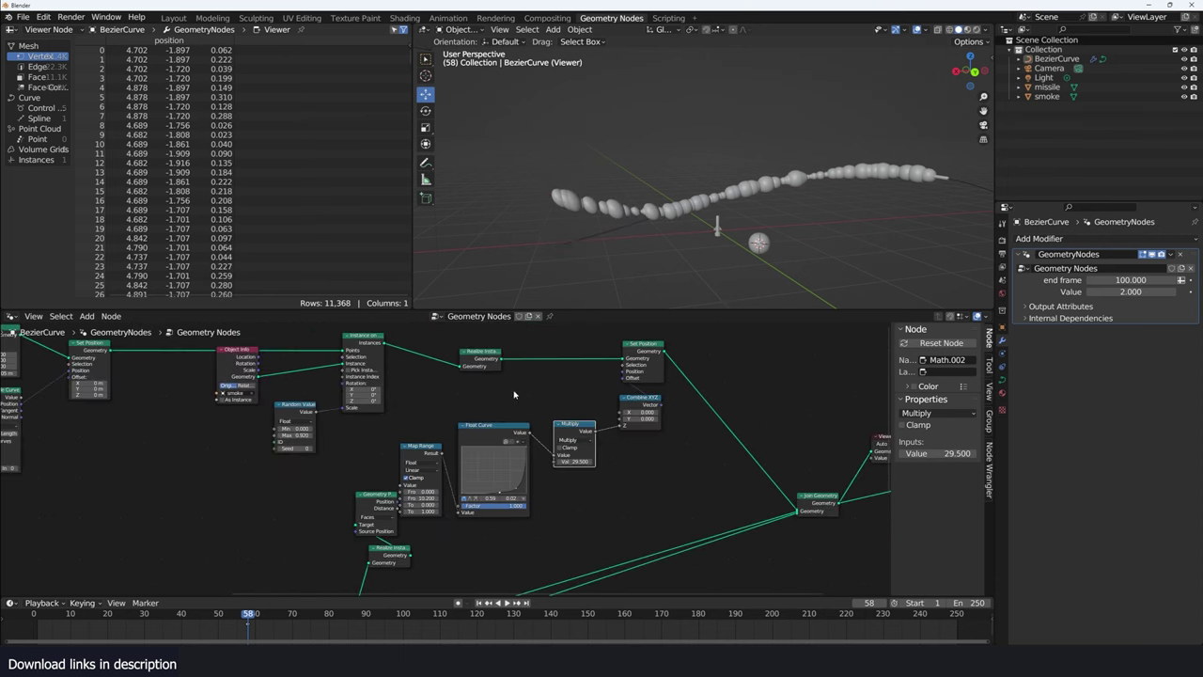
Move Realize Instances aside, replay the animation, and reshape the float curve to lower the trail
left_click_drag(506, 362, 556, 350)
key("shift+Left")
key("space")
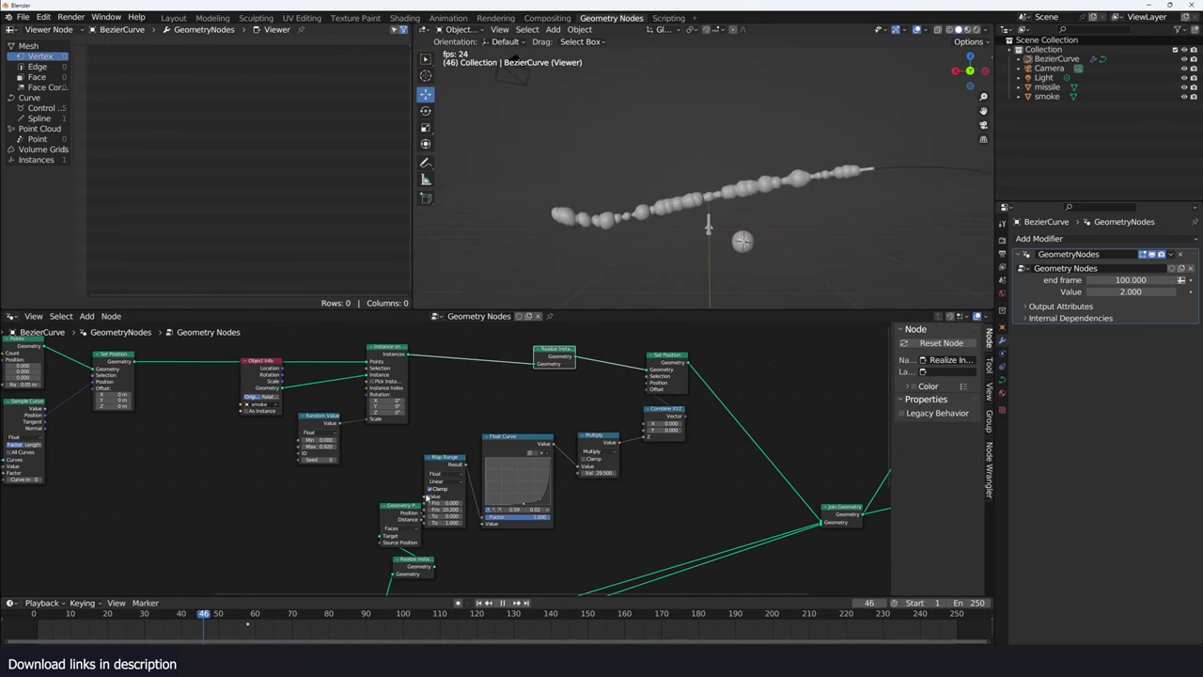
scroll(630, 507, "up", 1)
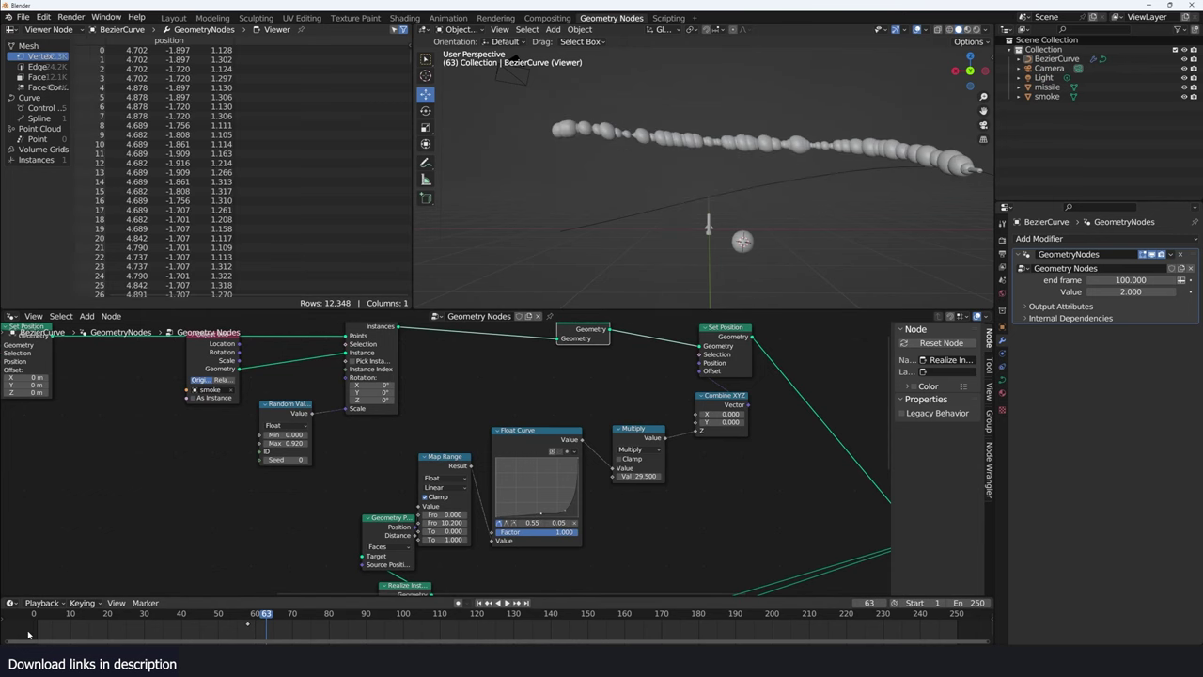
left_click_drag(574, 513, 538, 518)
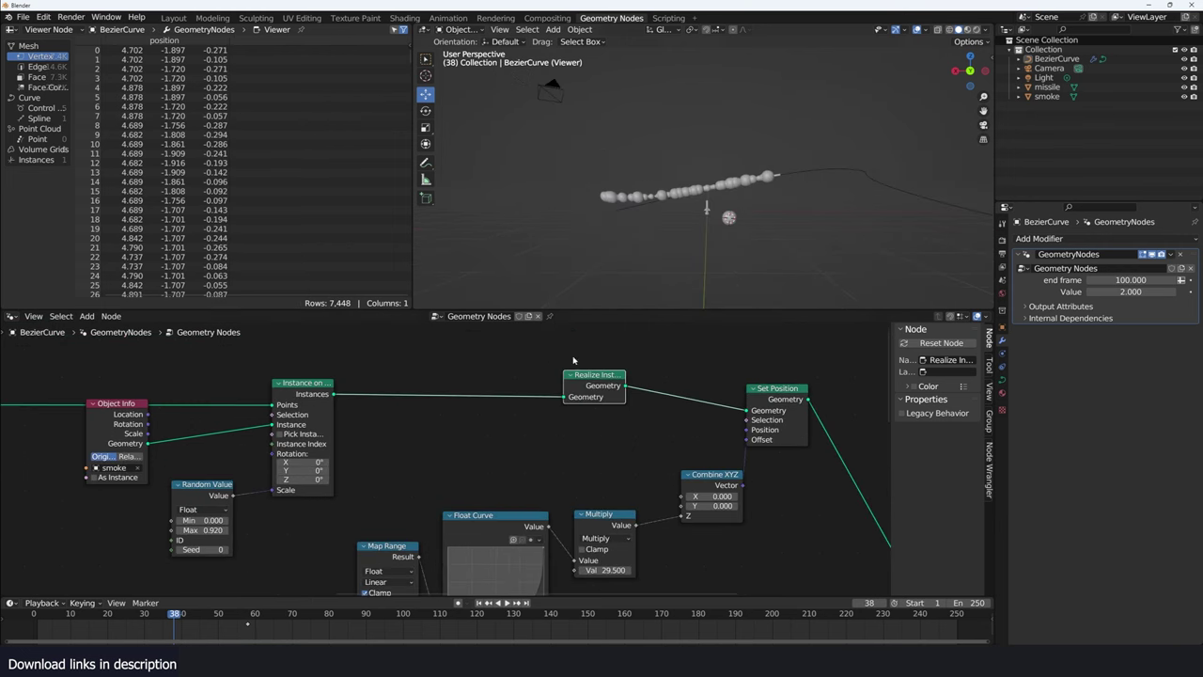
Mute and dissolve the Realize Instances node, then replay the animation
scroll(618, 210, "up", 5)
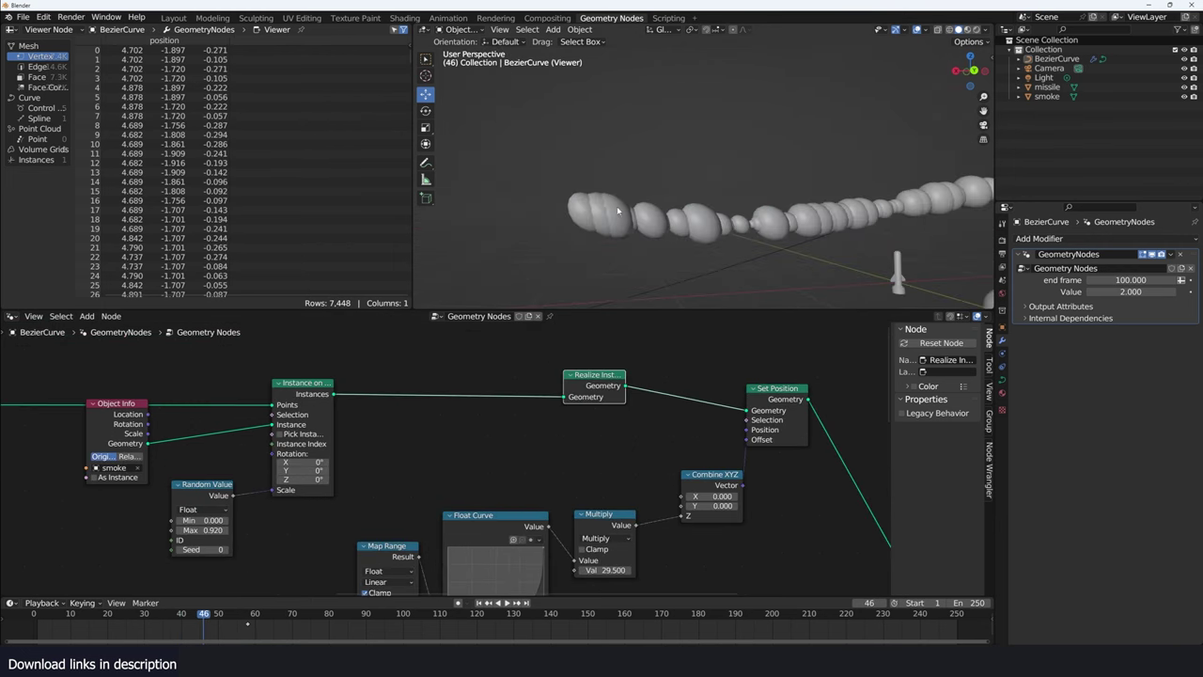
key("m")
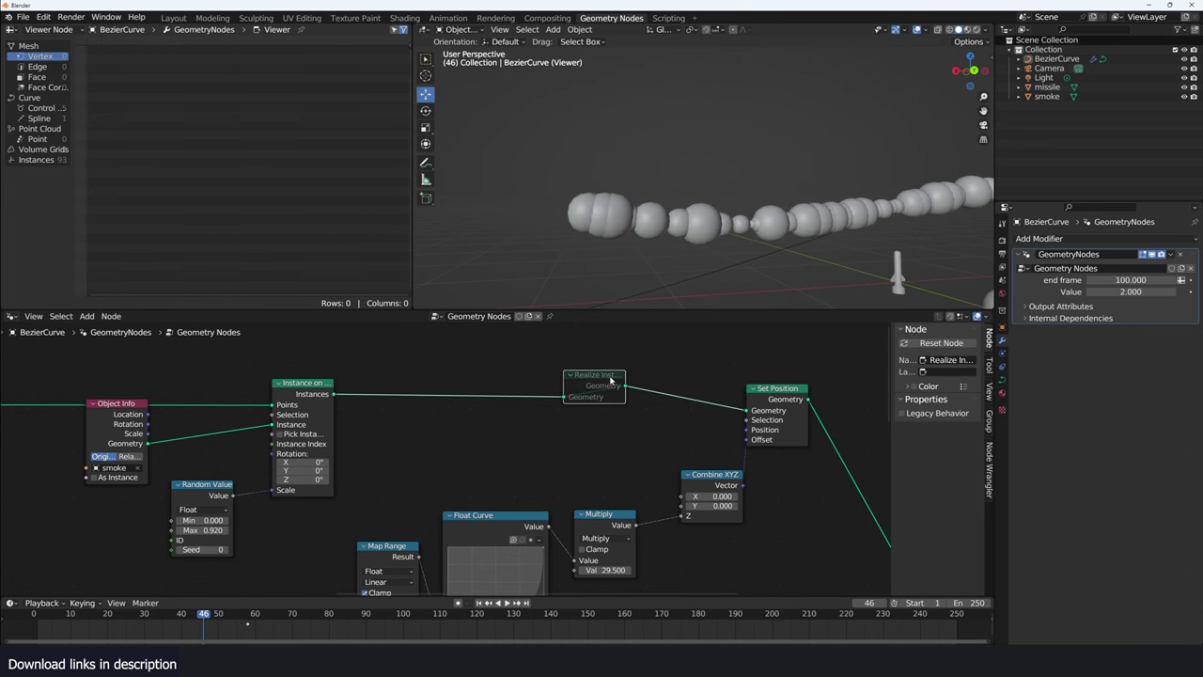
key("ctrl+x")
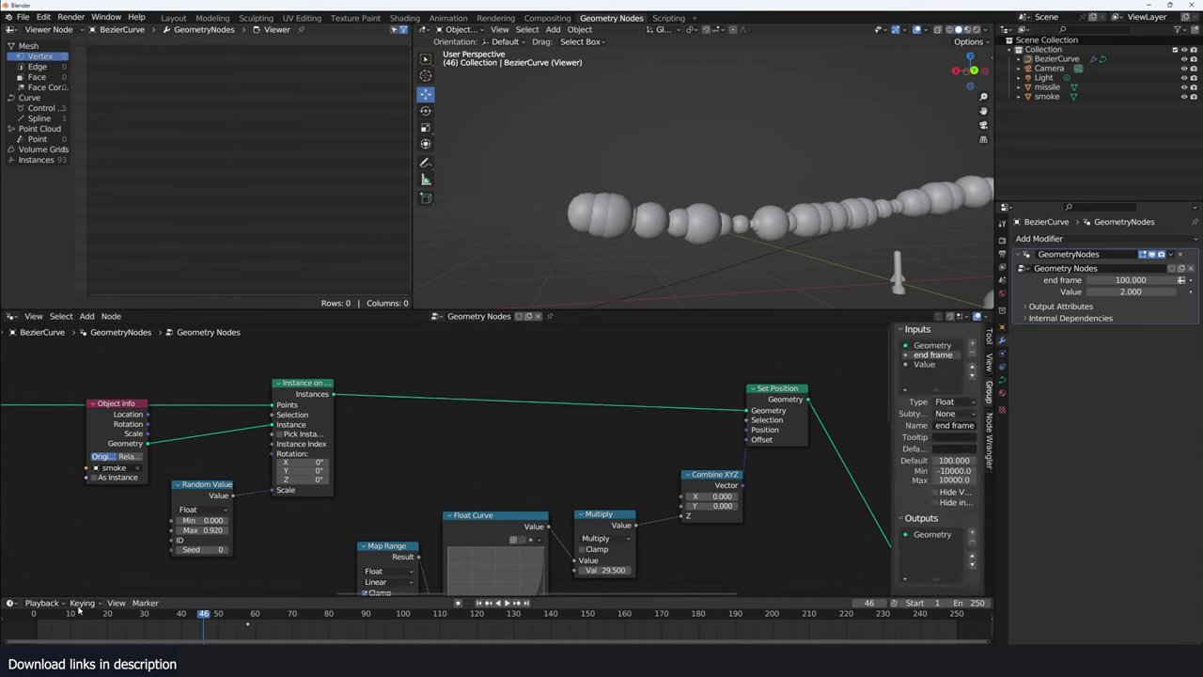
key("shift+Left")
key("space")
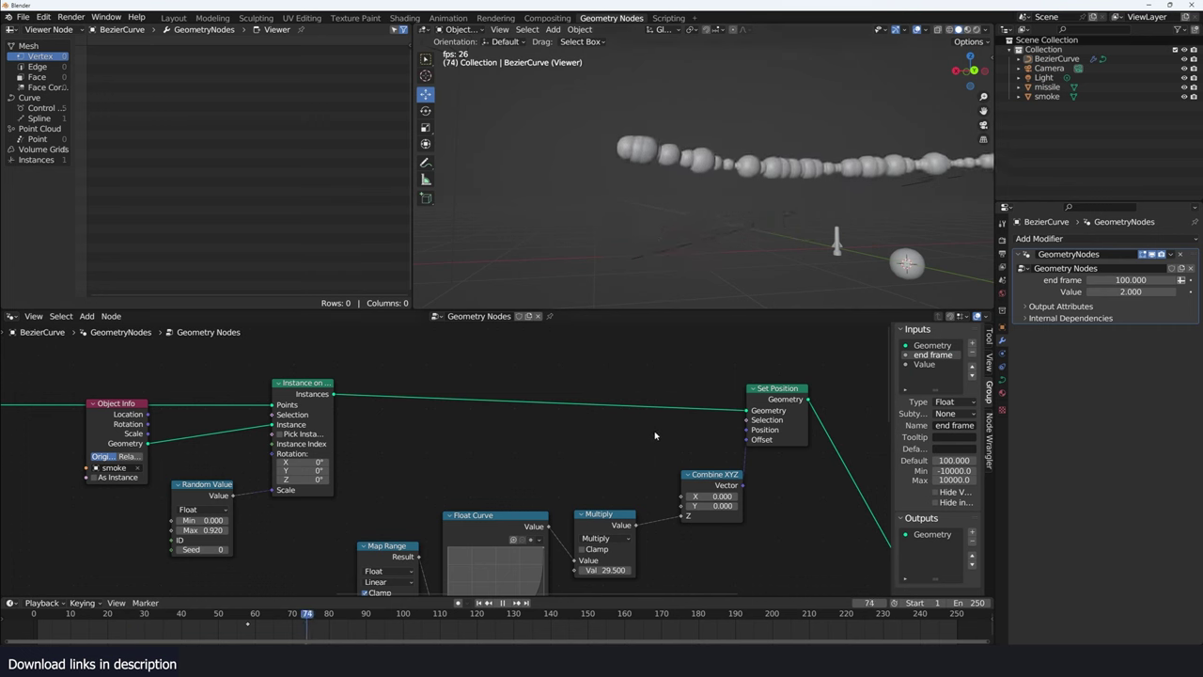
key("space")
Nudge a float curve point to raise the smoke trail's arc
scroll(658, 432, "down", 2)
scroll(594, 442, "down", 1)
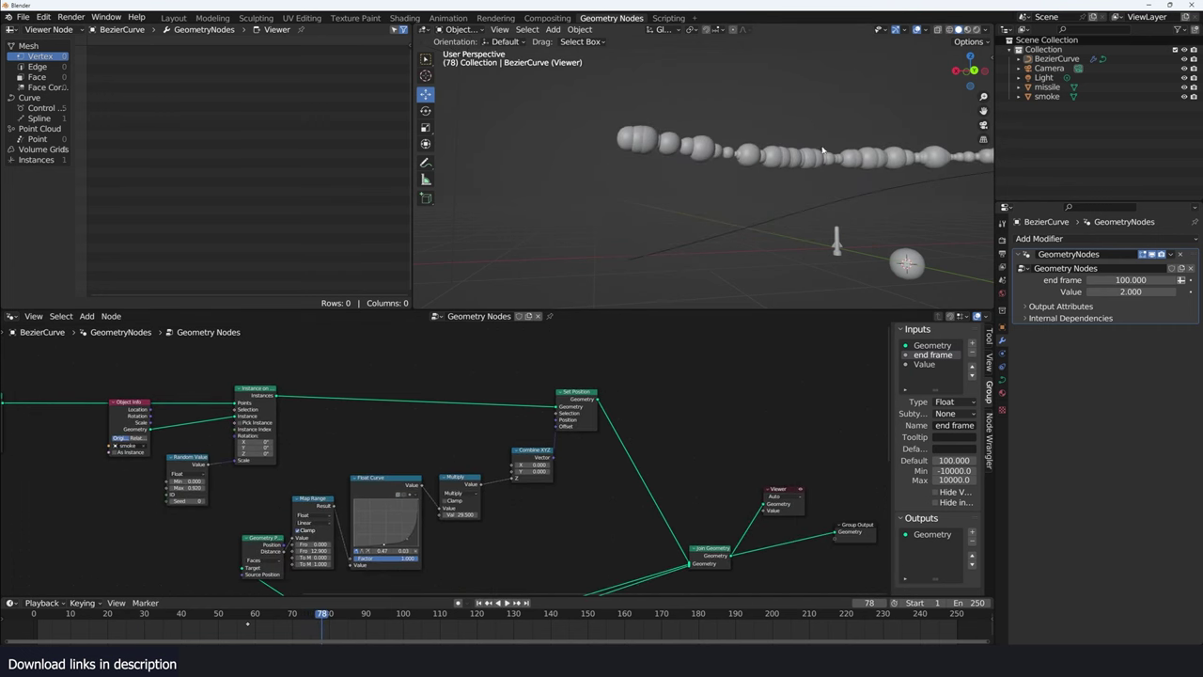
middle_click_drag(822, 151, 753, 155)
scroll(564, 436, "up", 1)
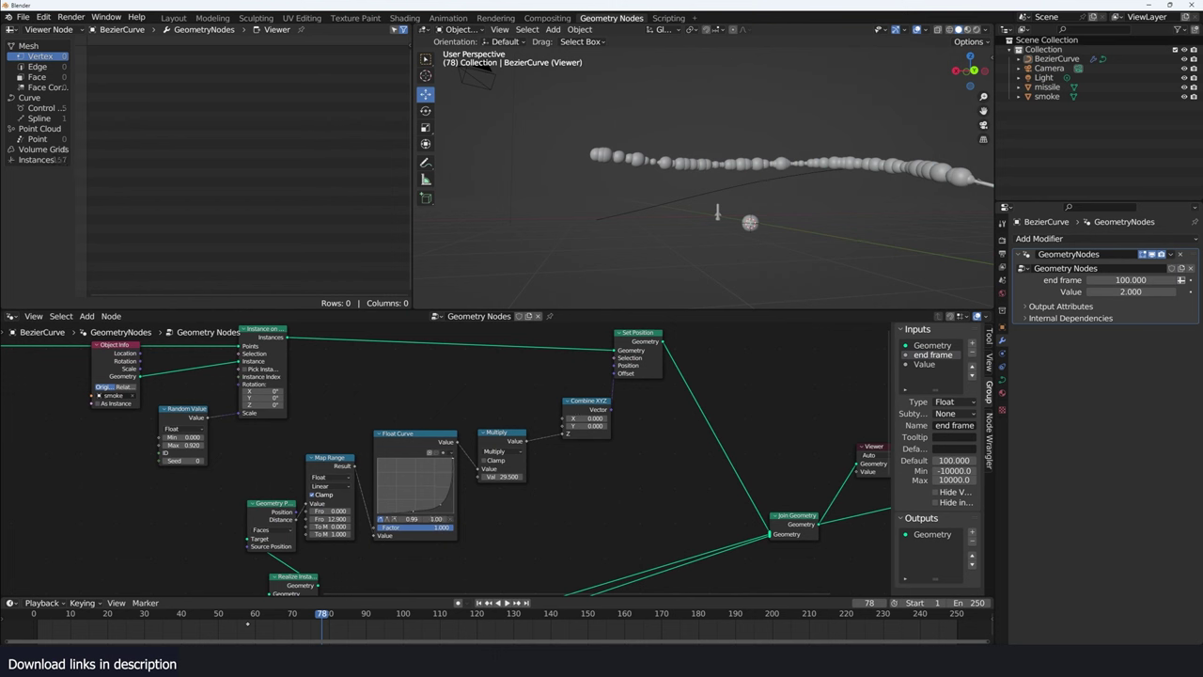
left_click_drag(422, 513, 423, 515)
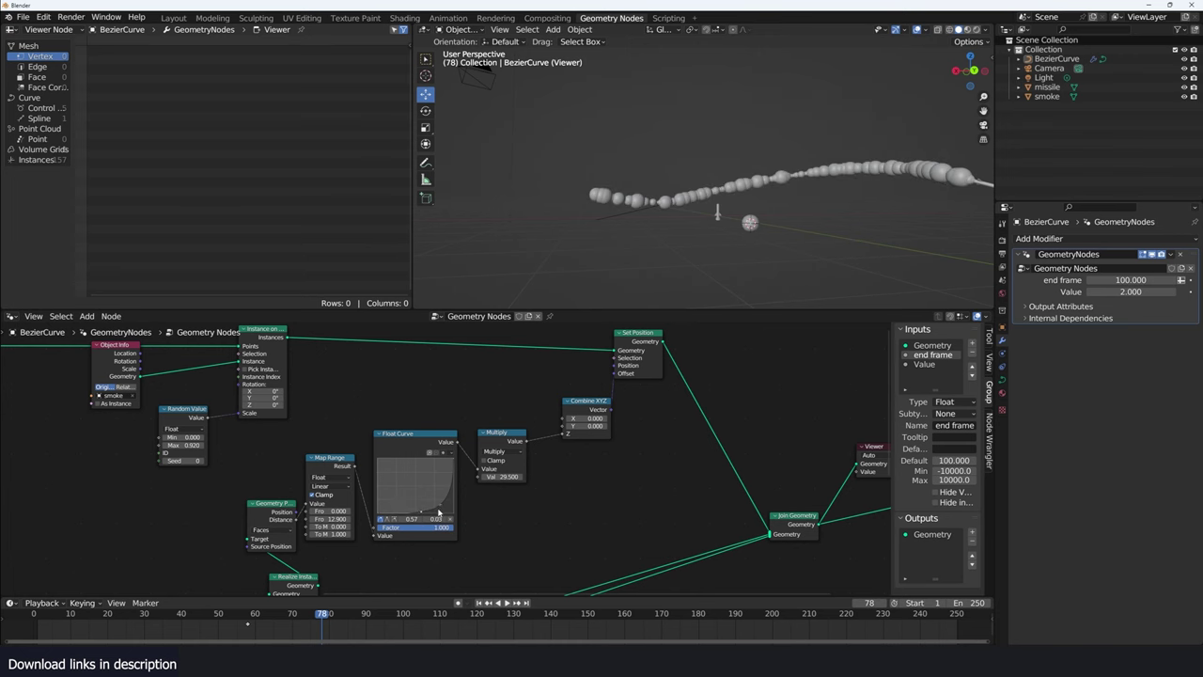
scroll(452, 457, "down", 1)
left_click(535, 434)
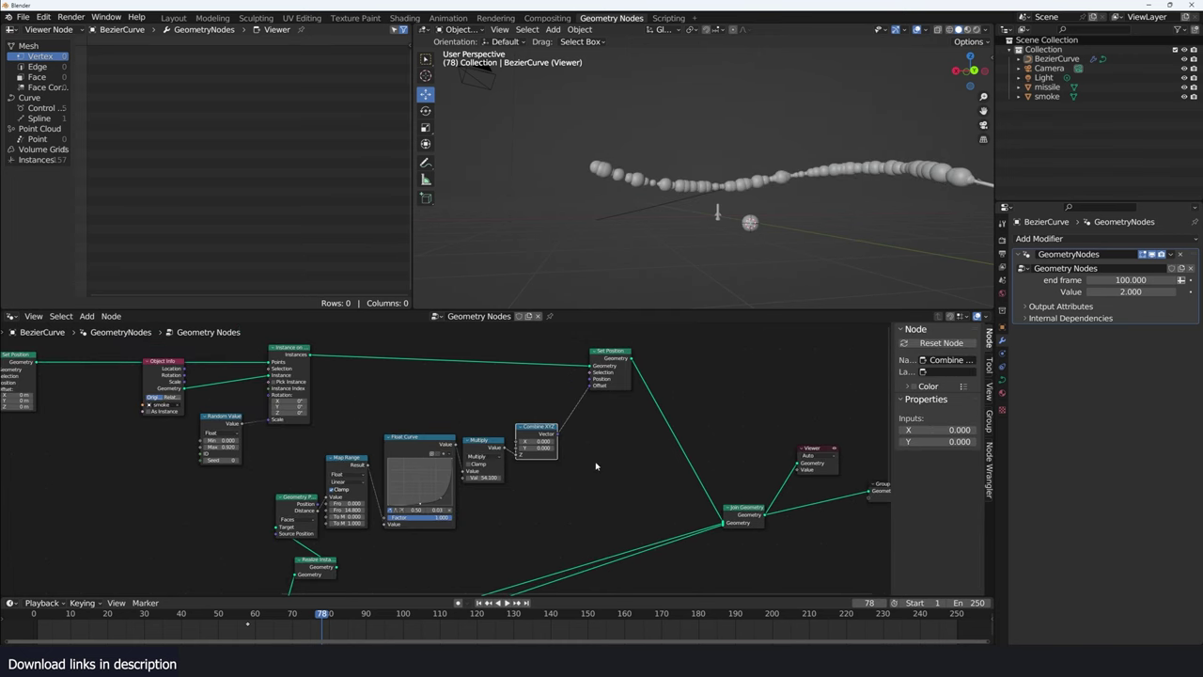
scroll(596, 465, "up", 2)
Add a Noise Texture and a Vector Math Add, linking the noise Color into the Add
key("shift+a")
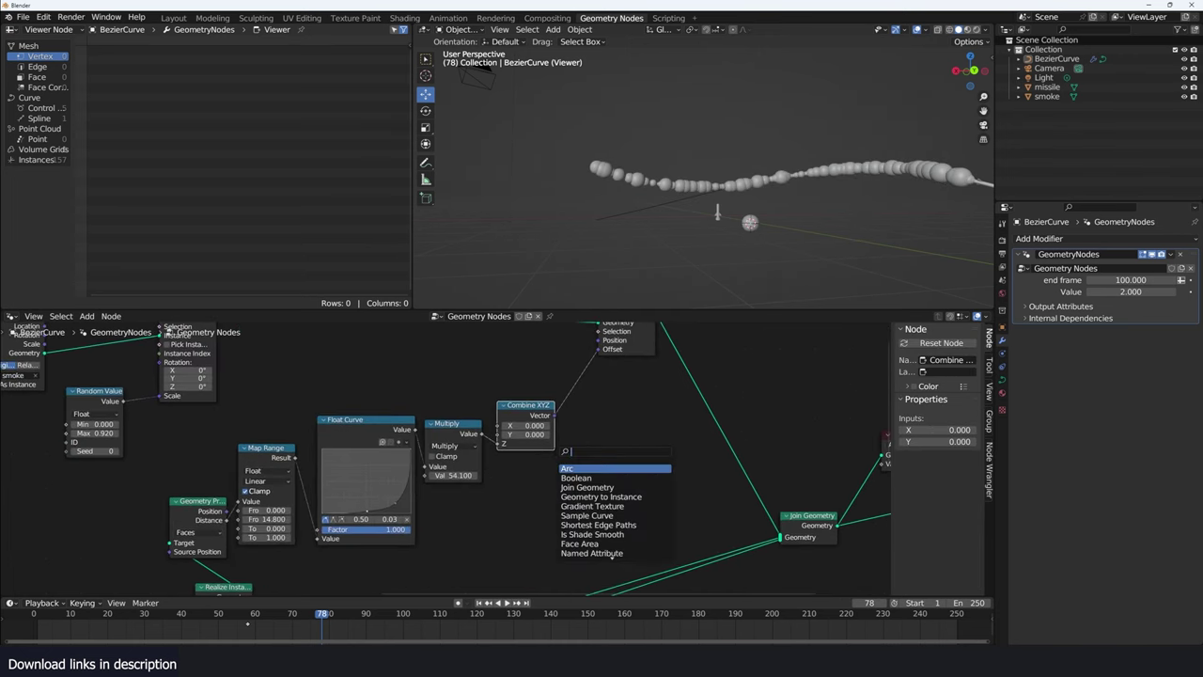
type("noise")
key("Return")
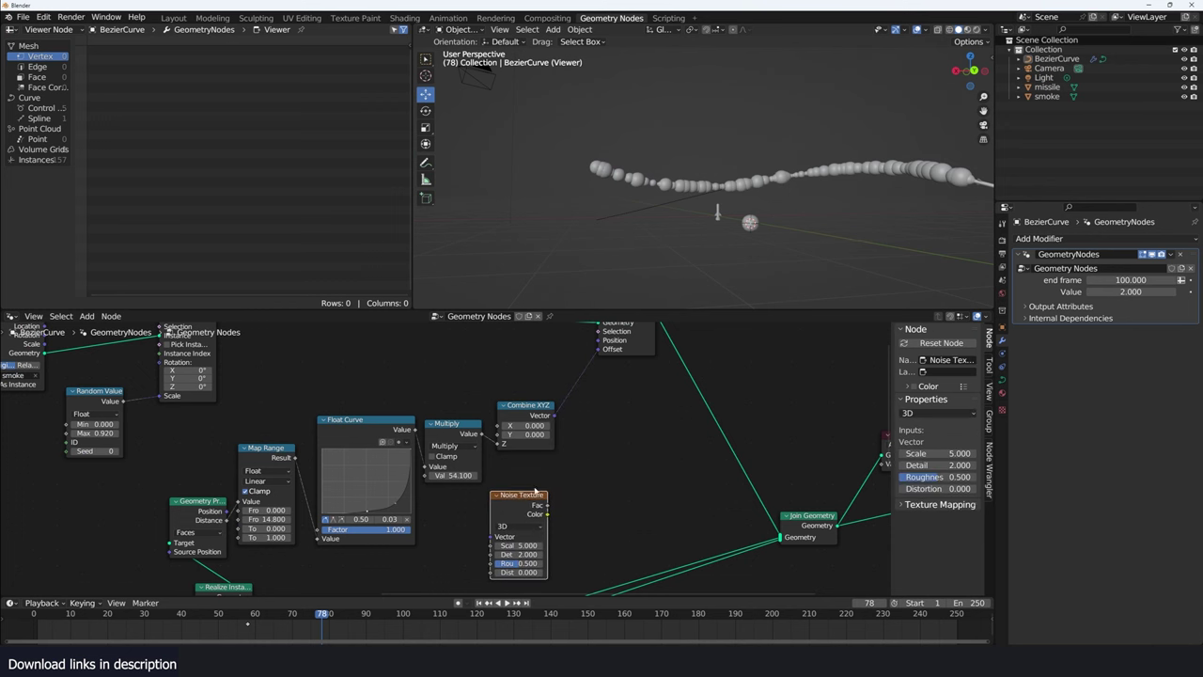
key("shift+a")
type("ve")
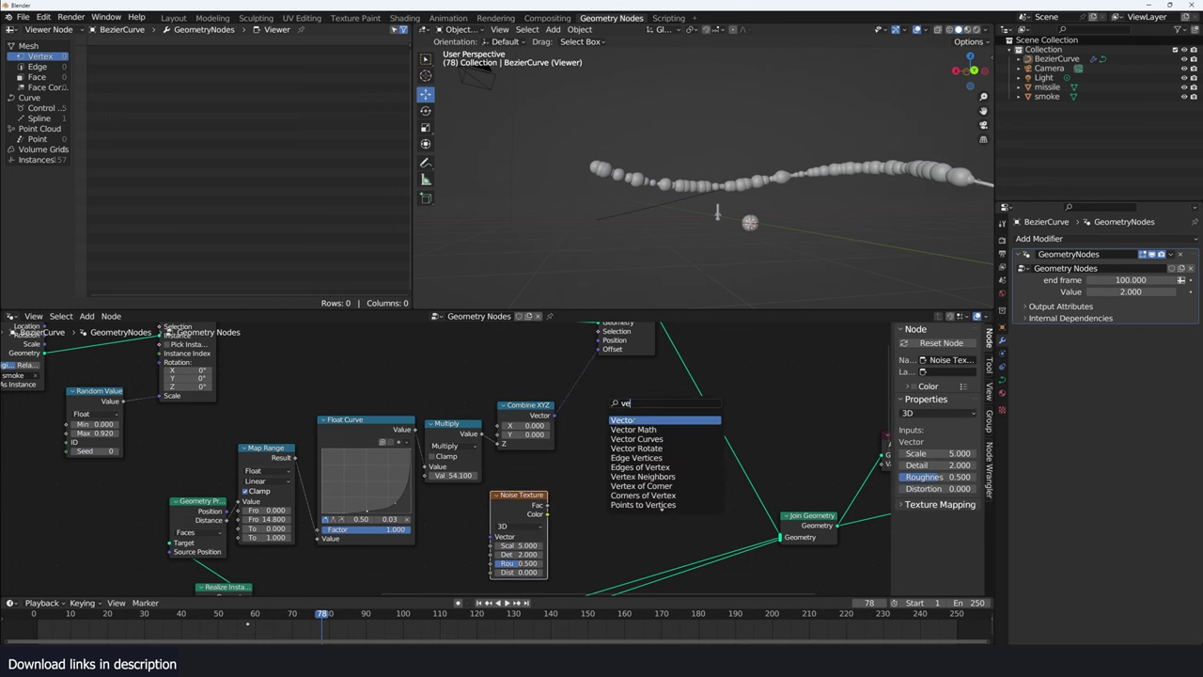
type("ctor m")
key("Return")
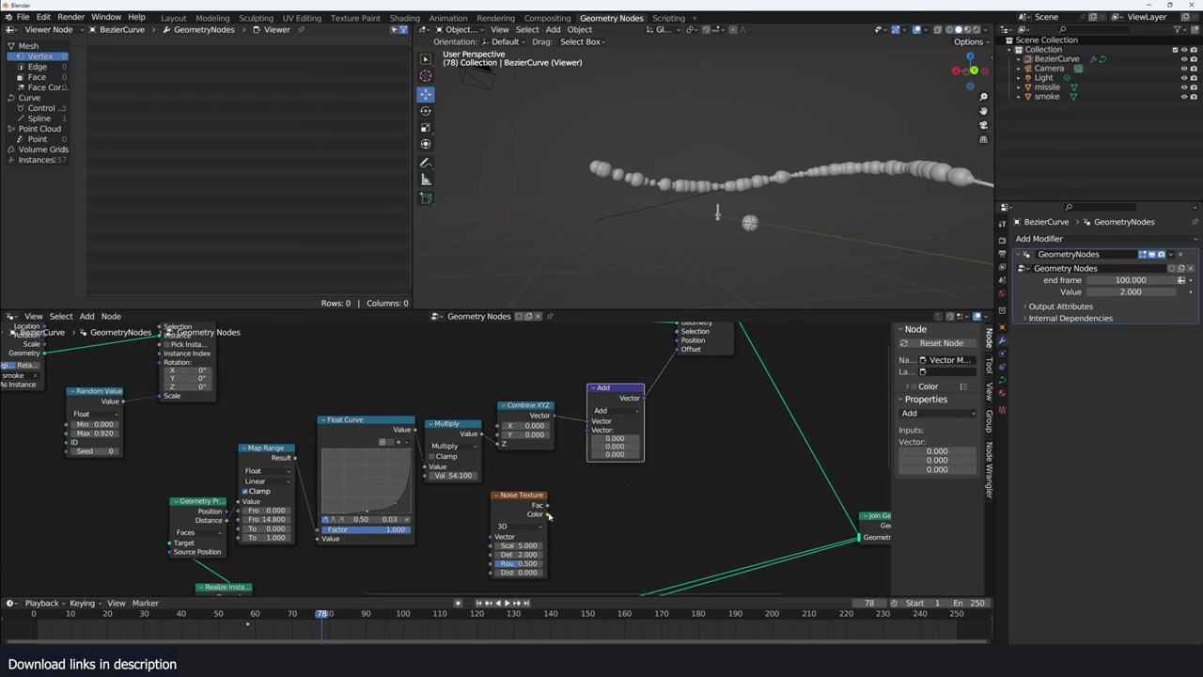
left_click_drag(548, 515, 589, 432)
left_click(622, 412)
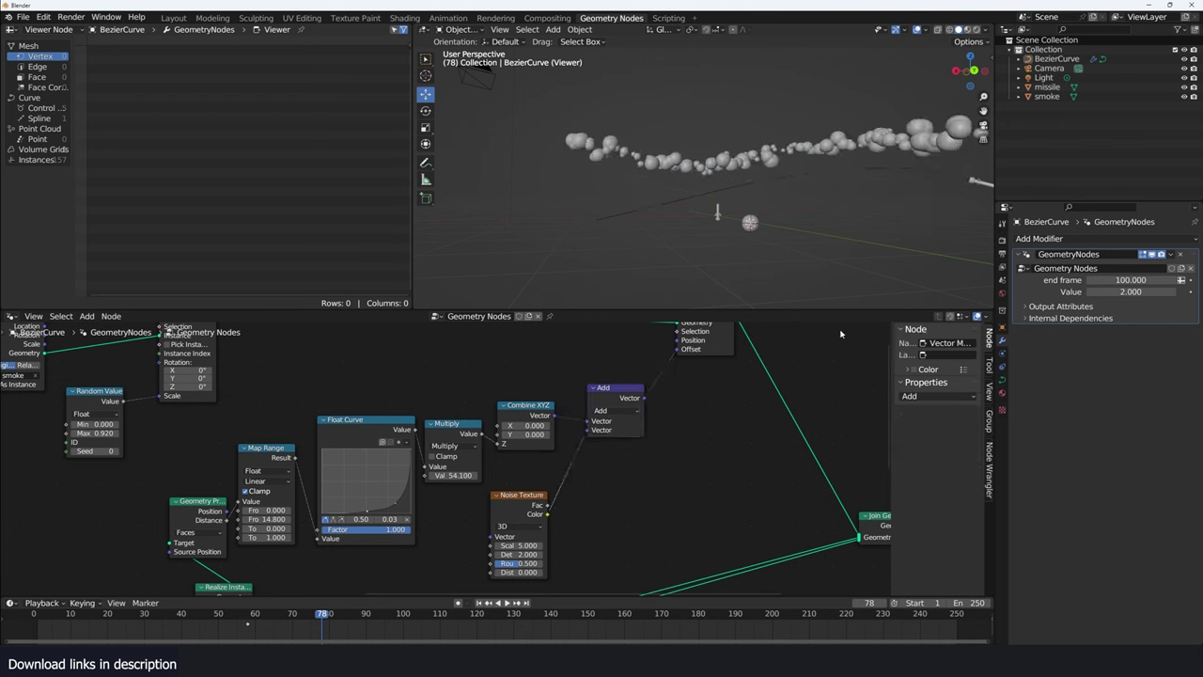
middle_click_drag(793, 226, 795, 228)
left_click_drag(620, 396, 667, 406)
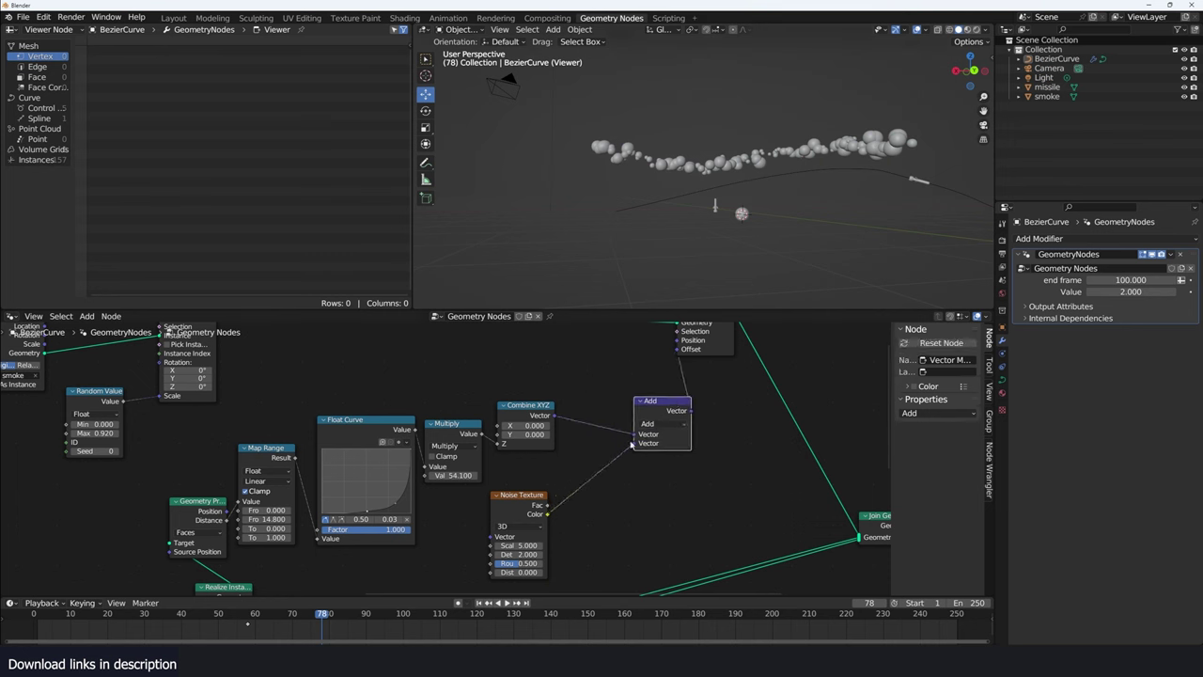
scroll(608, 472, "up", 1)
Insert a Vector Math Subtract (0.5) on the noise-to-Add link
key("shift+a")
left_click(564, 601)
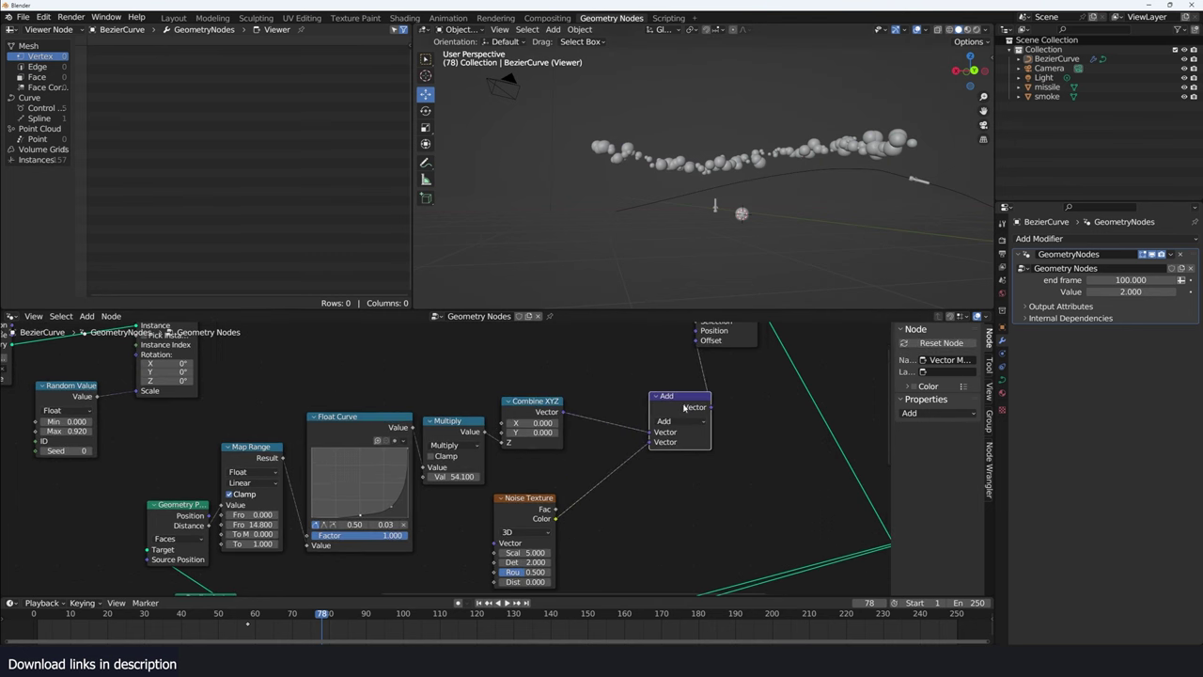
left_click(631, 499)
left_click(632, 490)
left_click(531, 360)
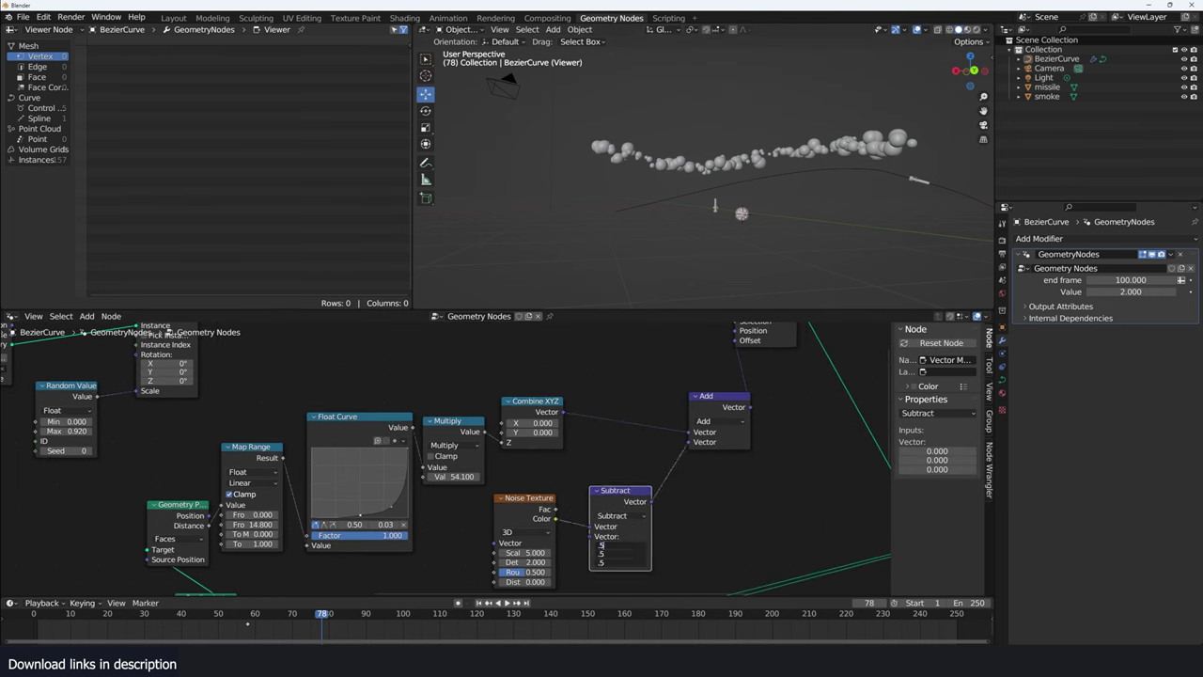
Set the Noise Texture Scale to 5.4 and inspect the jittered smoke
middle_click_drag(503, 552, 527, 525)
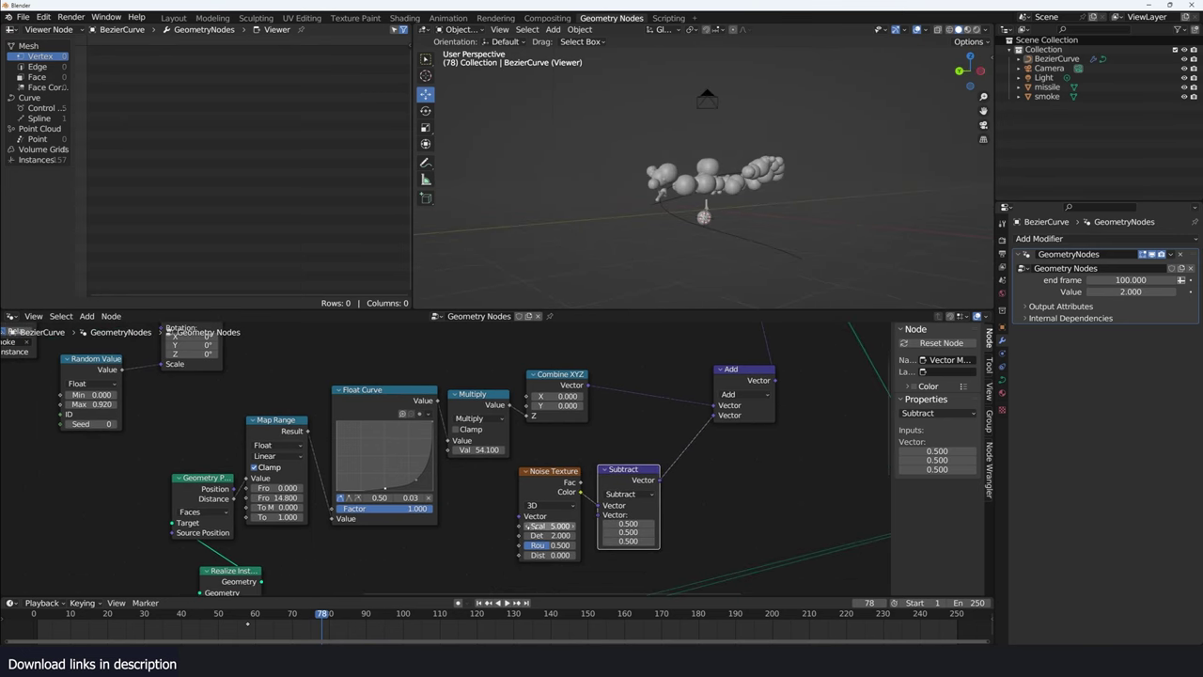
left_click_drag(550, 526, 559, 526)
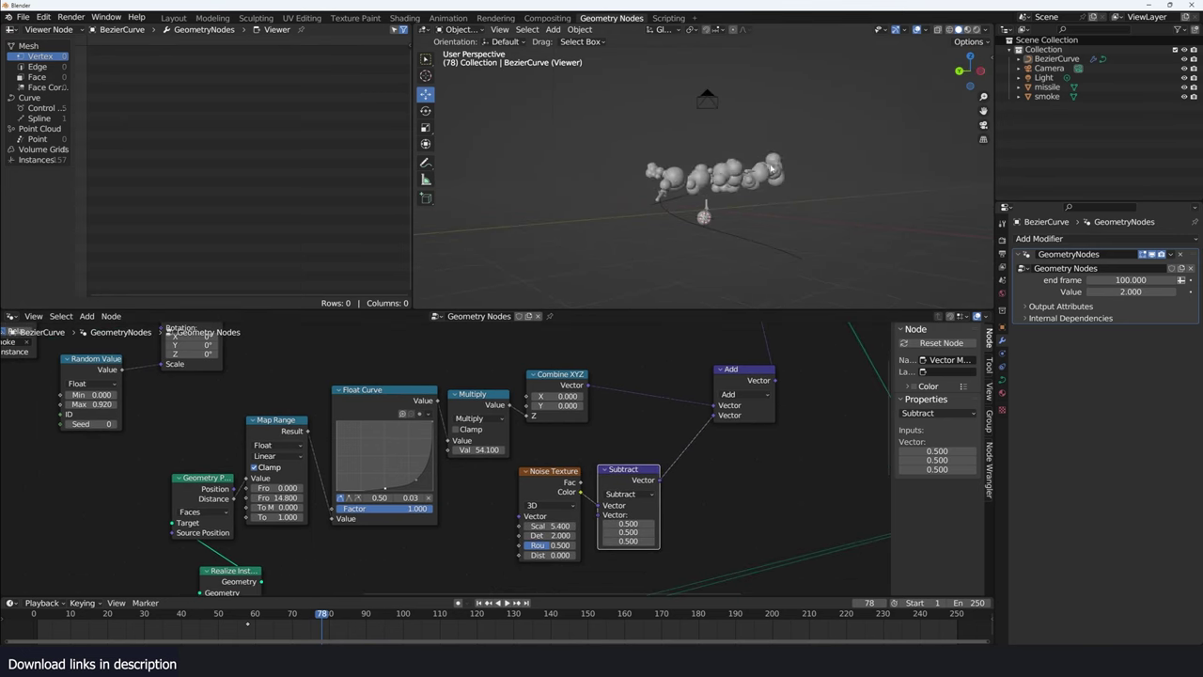
middle_click_drag(771, 167, 649, 168)
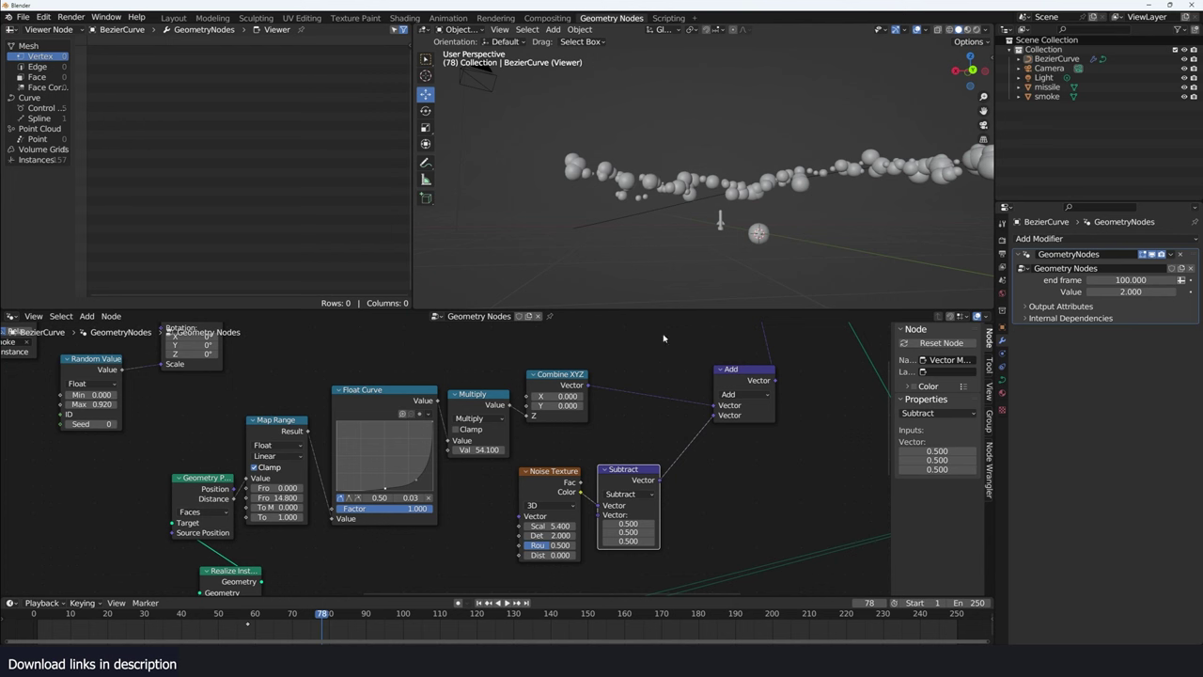
left_click_drag(630, 470, 578, 481)
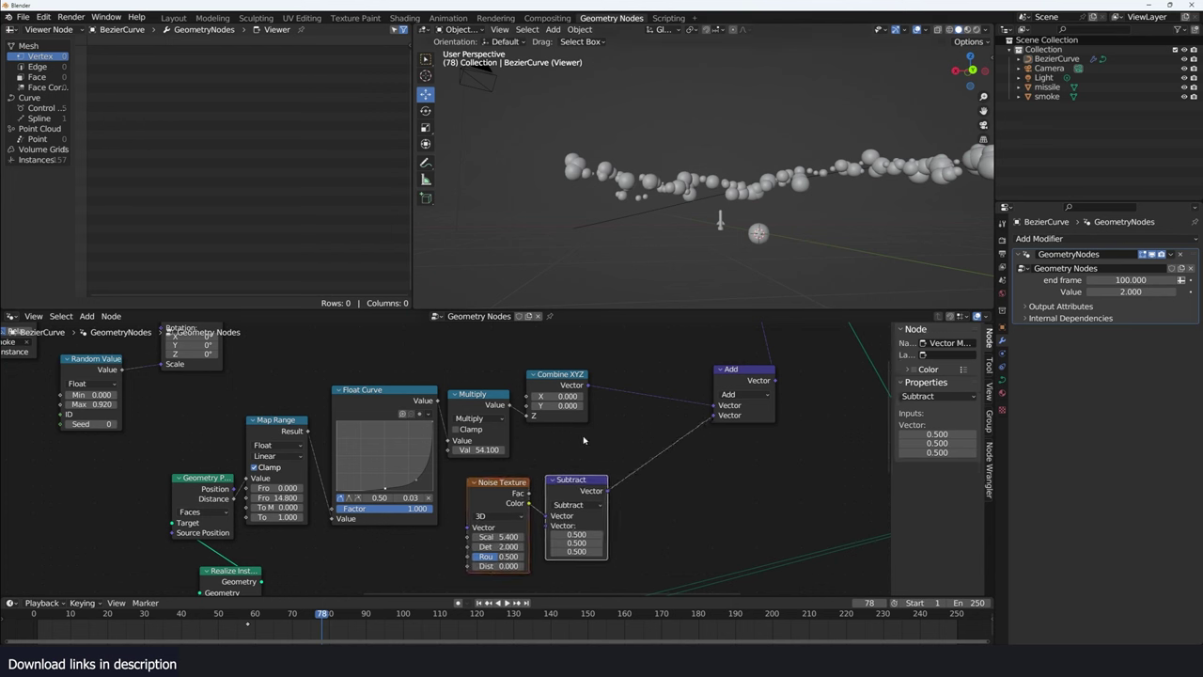
Insert duplicated Multiply nodes between Subtract and Add, then remove them again
key("shift+d")
left_click(701, 440)
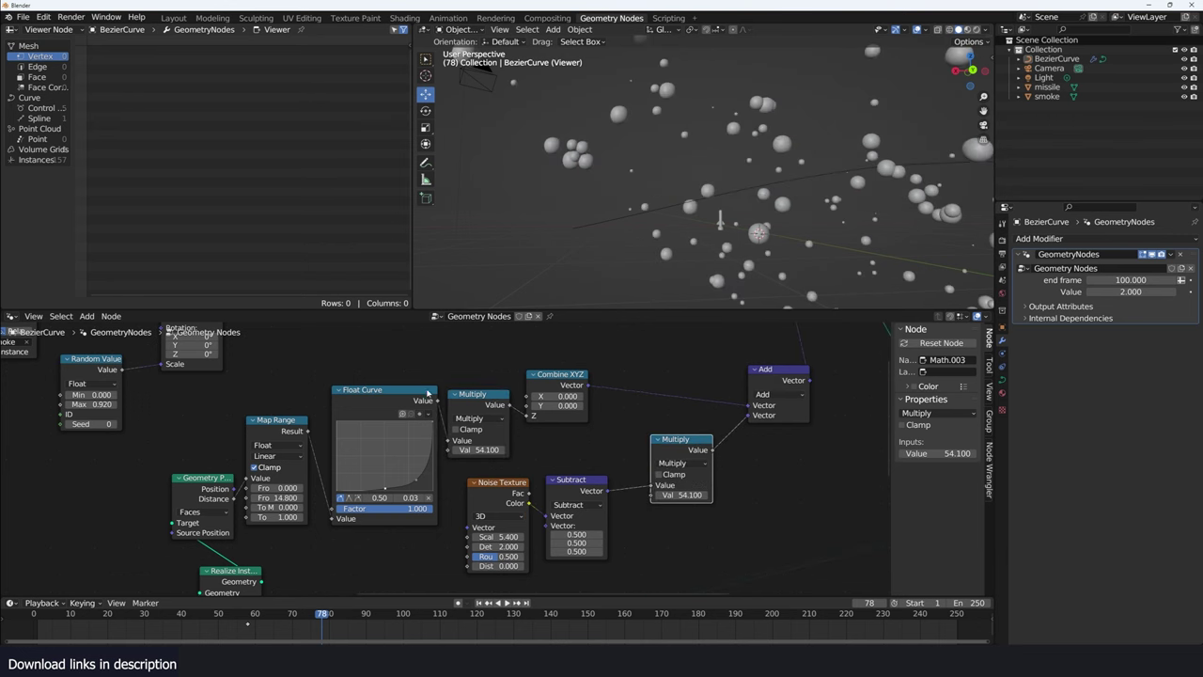
mouse_move(509, 404)
left_mouse_down()
mouse_move(648, 497)
mouse_move(730, 475)
left_mouse_up()
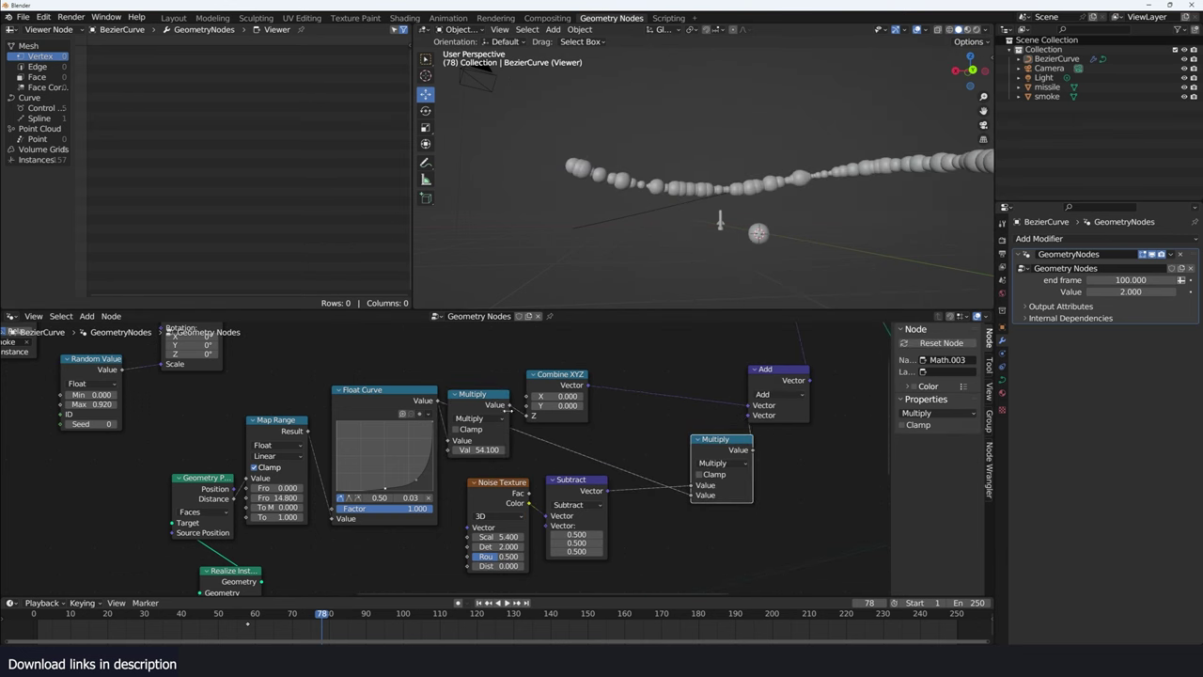
left_click_drag(508, 412, 687, 496)
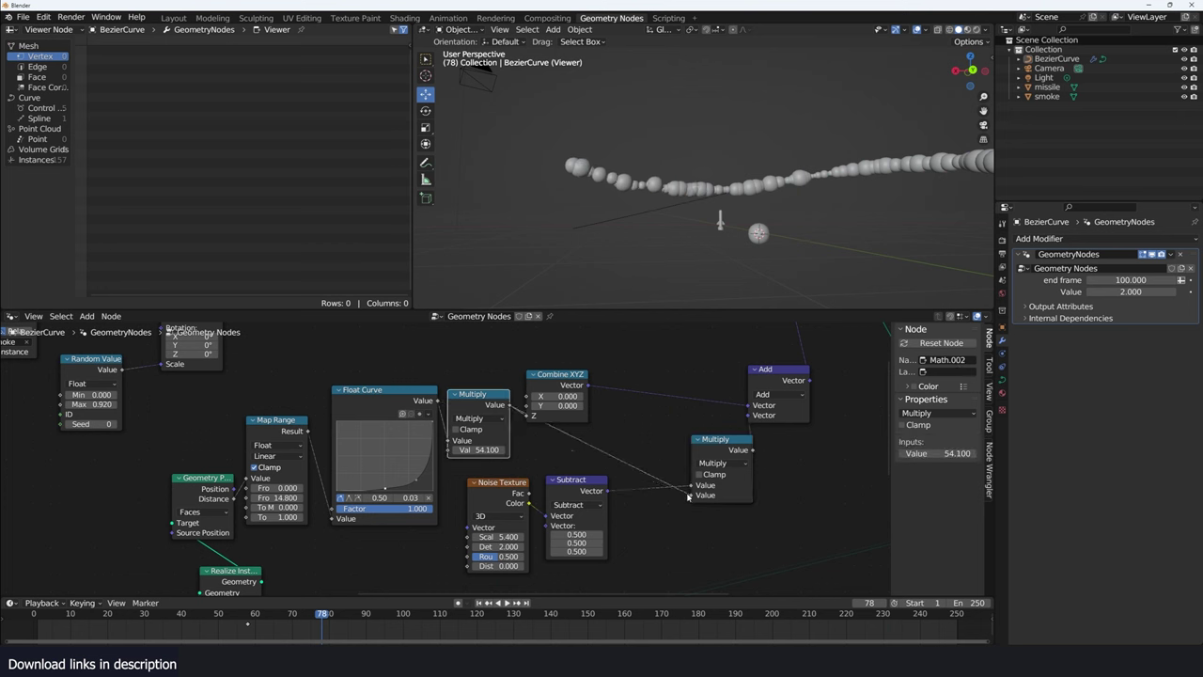
key("shift+d")
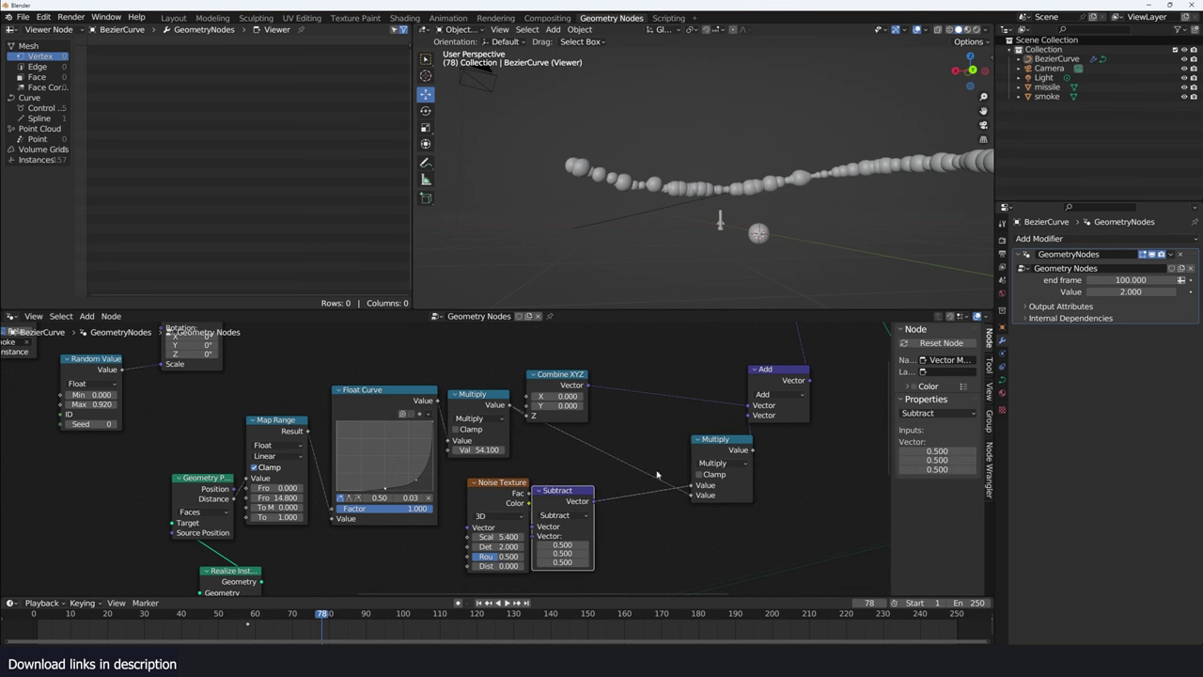
left_click(650, 467)
left_click_drag(650, 467, 764, 479)
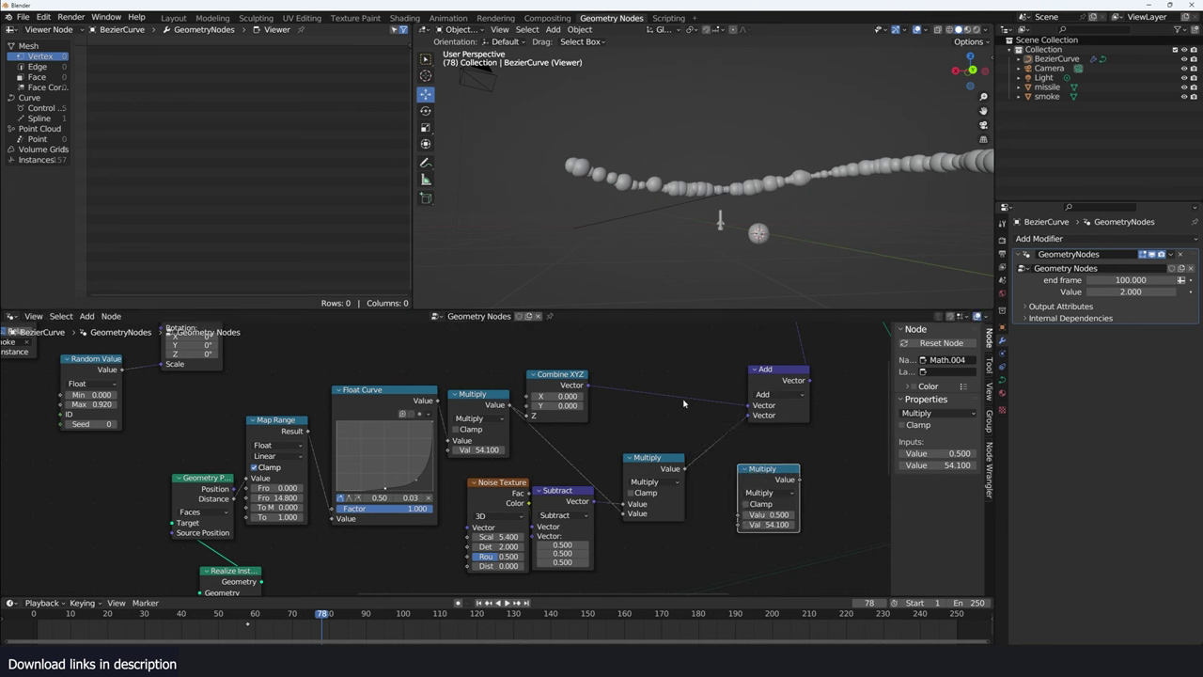
left_click(675, 459)
key("ctrl+x")
Turn a copy of the vector Add node into a Scale driven by the first Multiply output
left_click(756, 391)
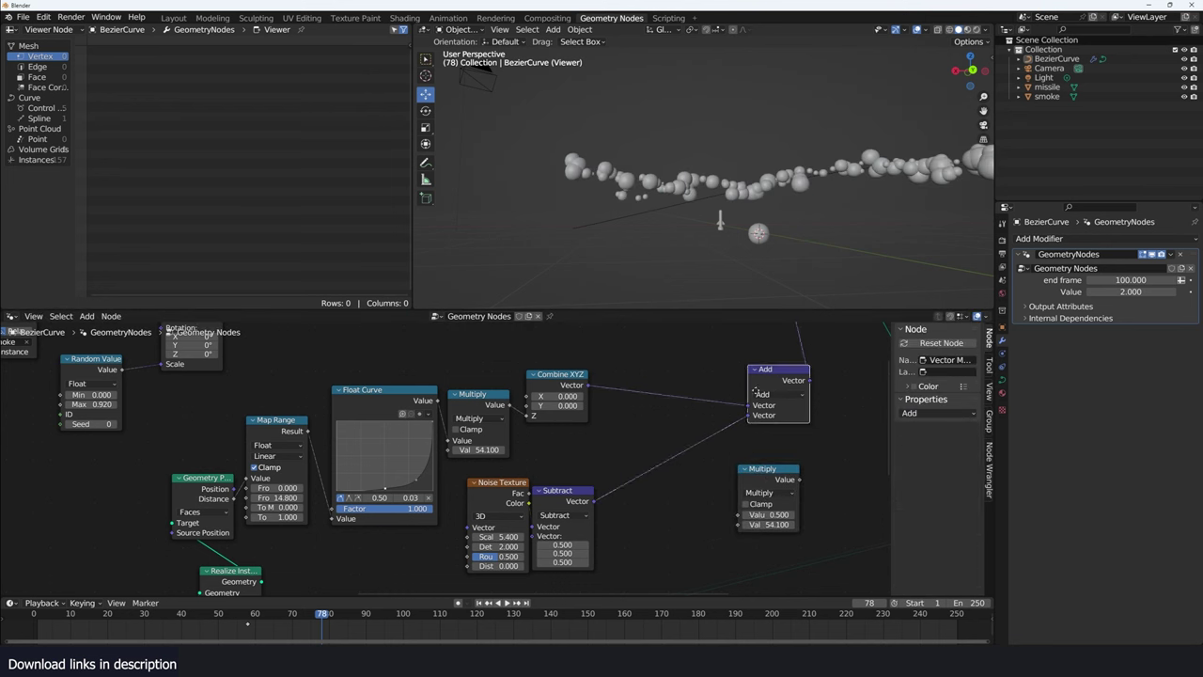
key("shift+d")
left_click(637, 462)
left_click(657, 465)
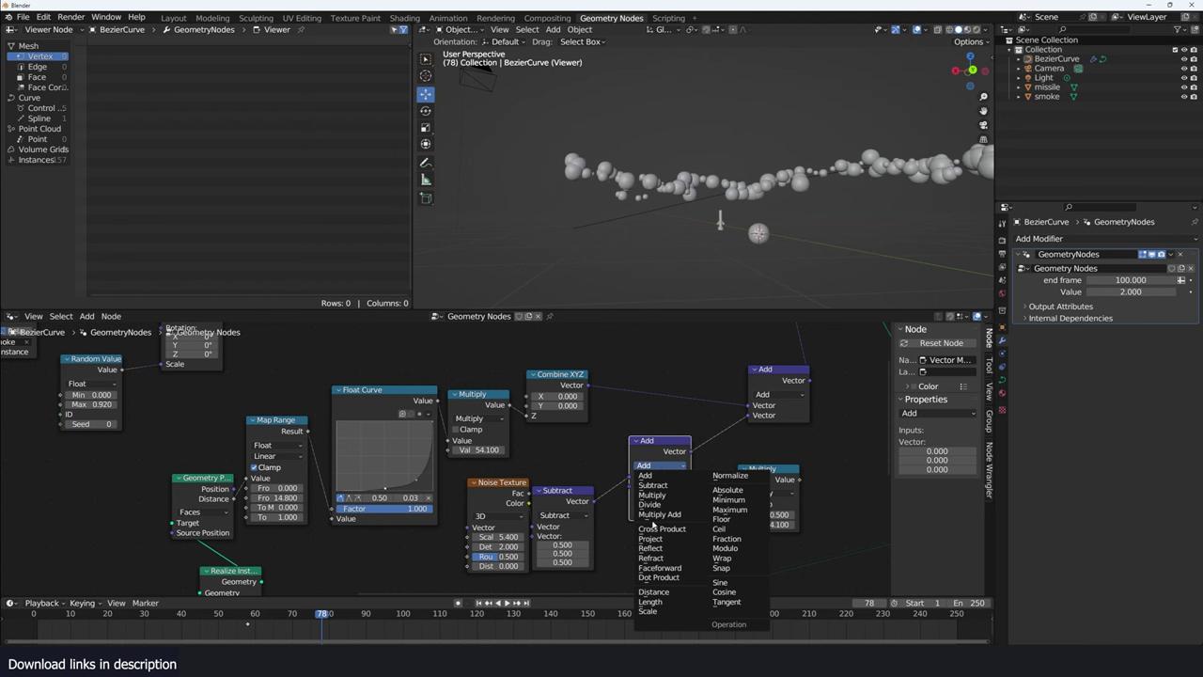
left_click(661, 611)
left_click_drag(509, 405, 631, 486)
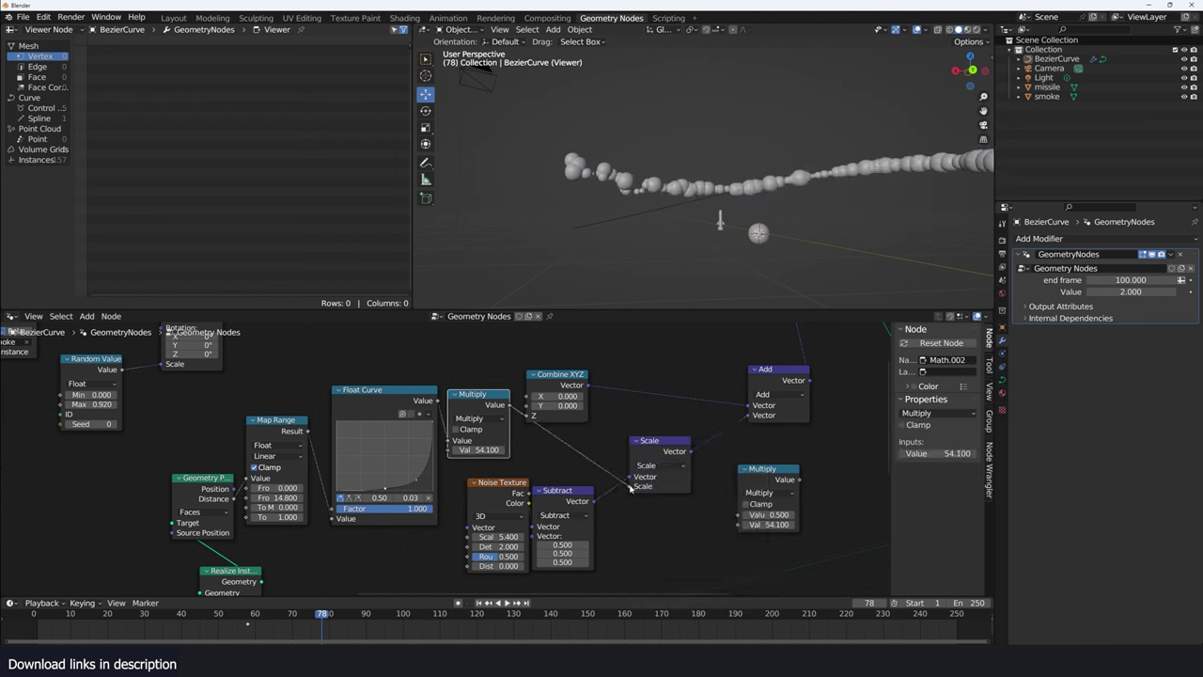
Move the Float Curve point from 0.50 to 0.43 and preview the trail playback
left_click(989, 391)
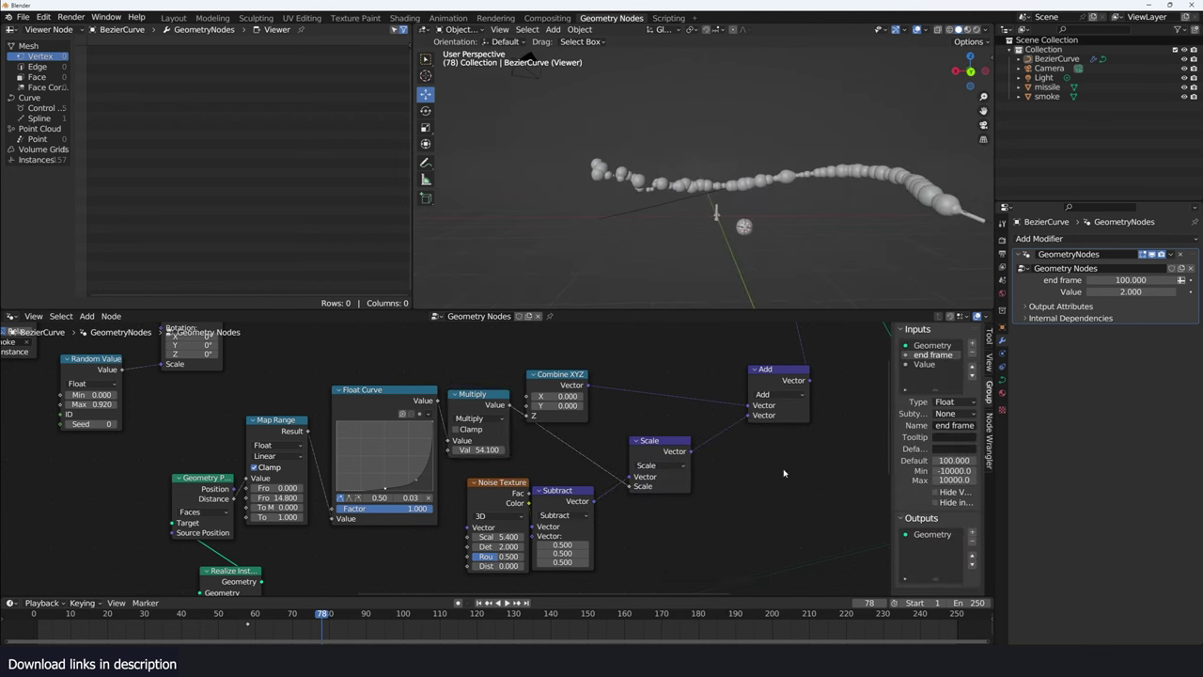
left_click(29, 634)
key("space")
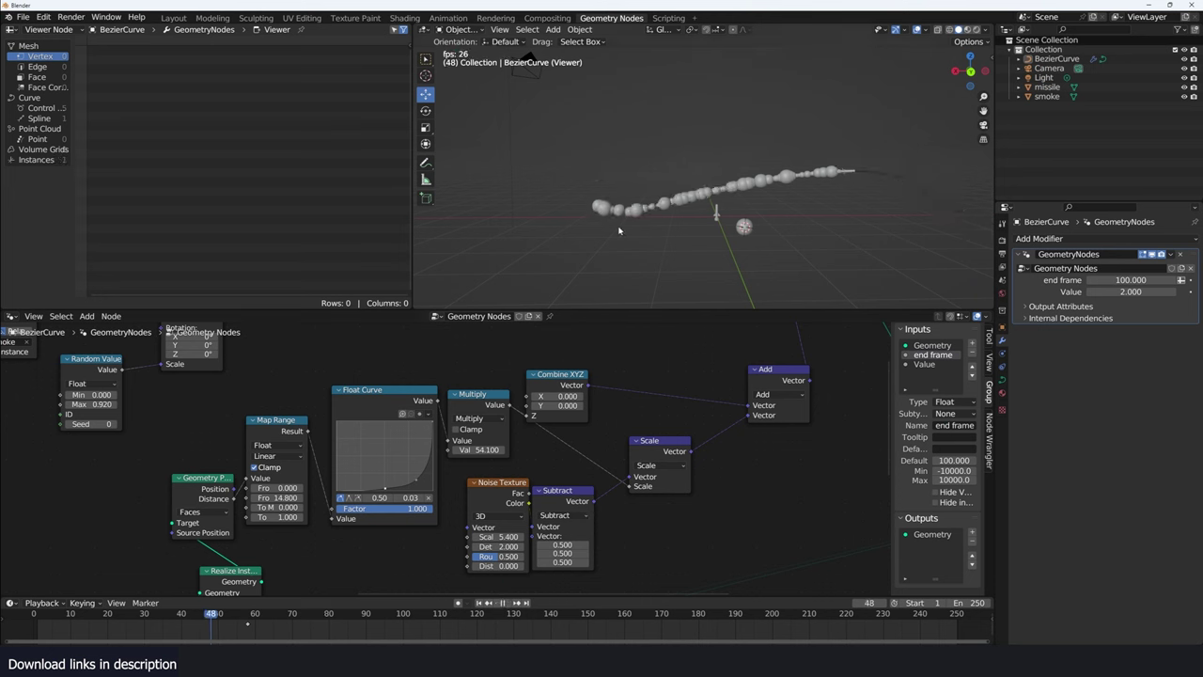
key("space")
scroll(526, 478, "up", 4, "ctrl")
left_click_drag(543, 488, 536, 488)
key("space")
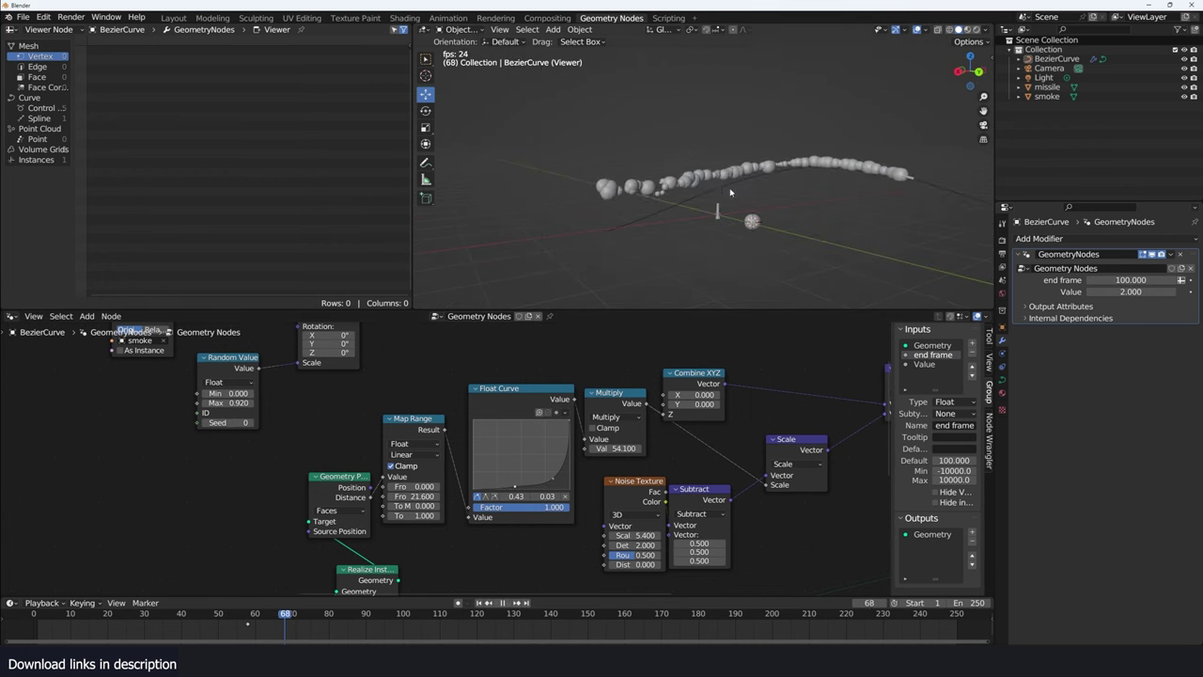
key("space")
Add a second Scale node just before Add with a factor of 2.2
scroll(682, 452, "down", 3, "ctrl")
left_click(682, 452)
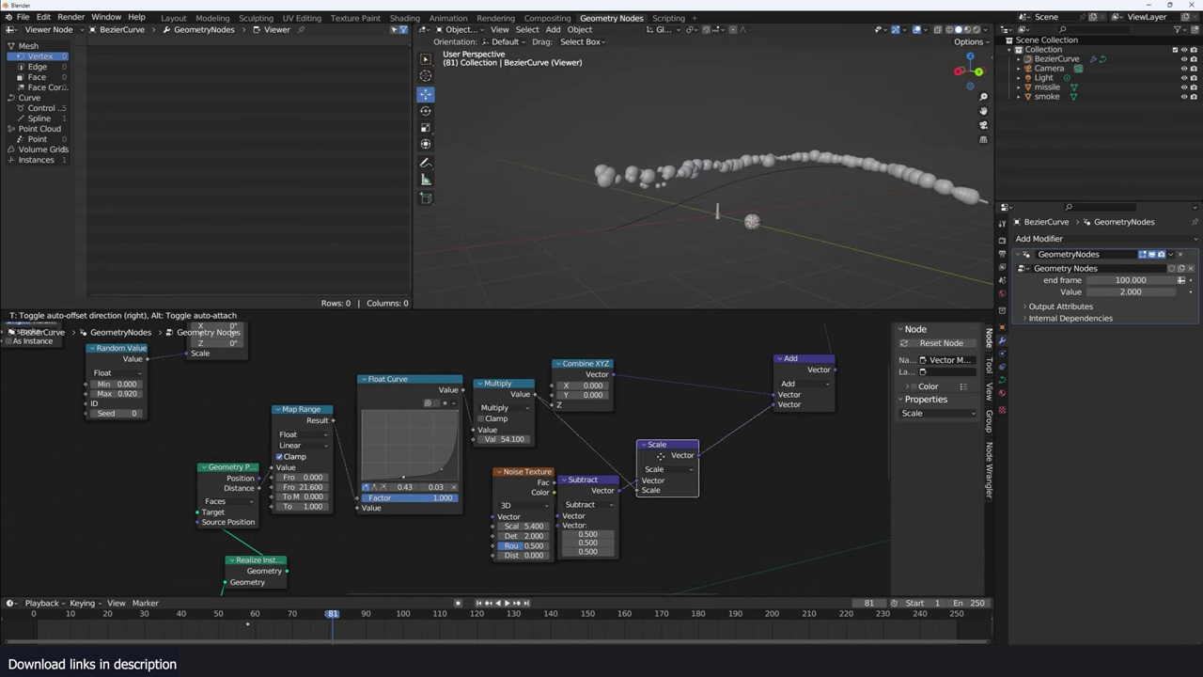
key("shift+d")
left_click(761, 458)
left_click_drag(776, 480, 785, 480)
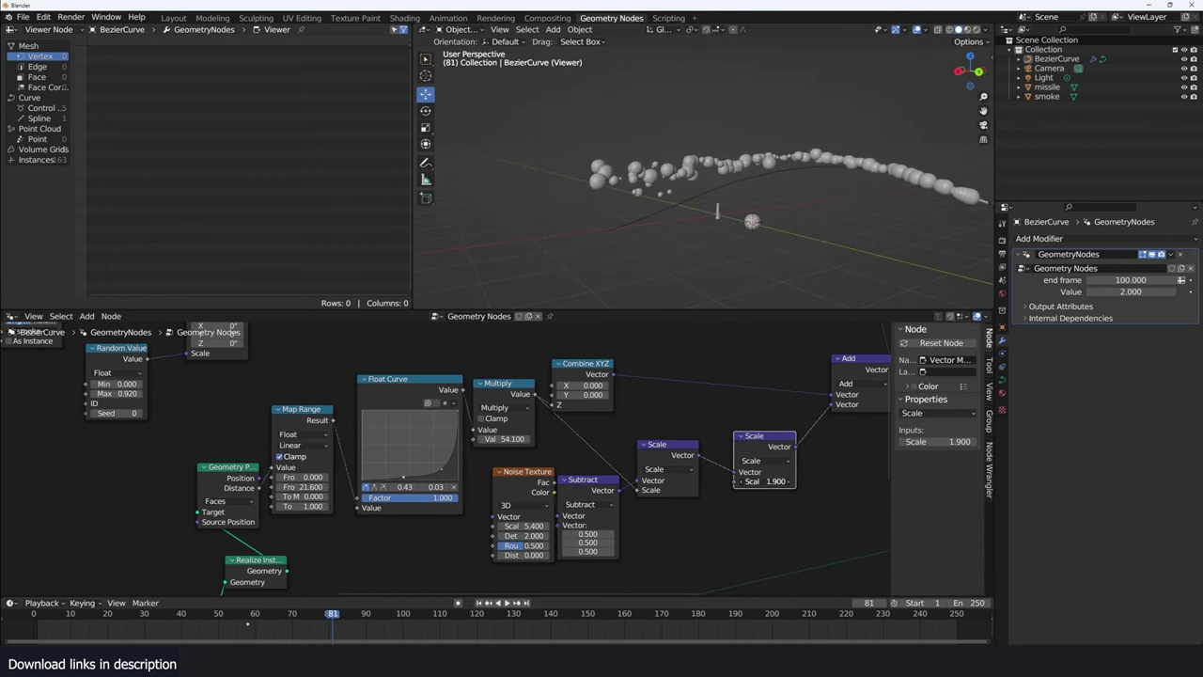
Replay the trail animation from the start and check the Bezier curve in edit mode
left_click(34, 629)
key("space")
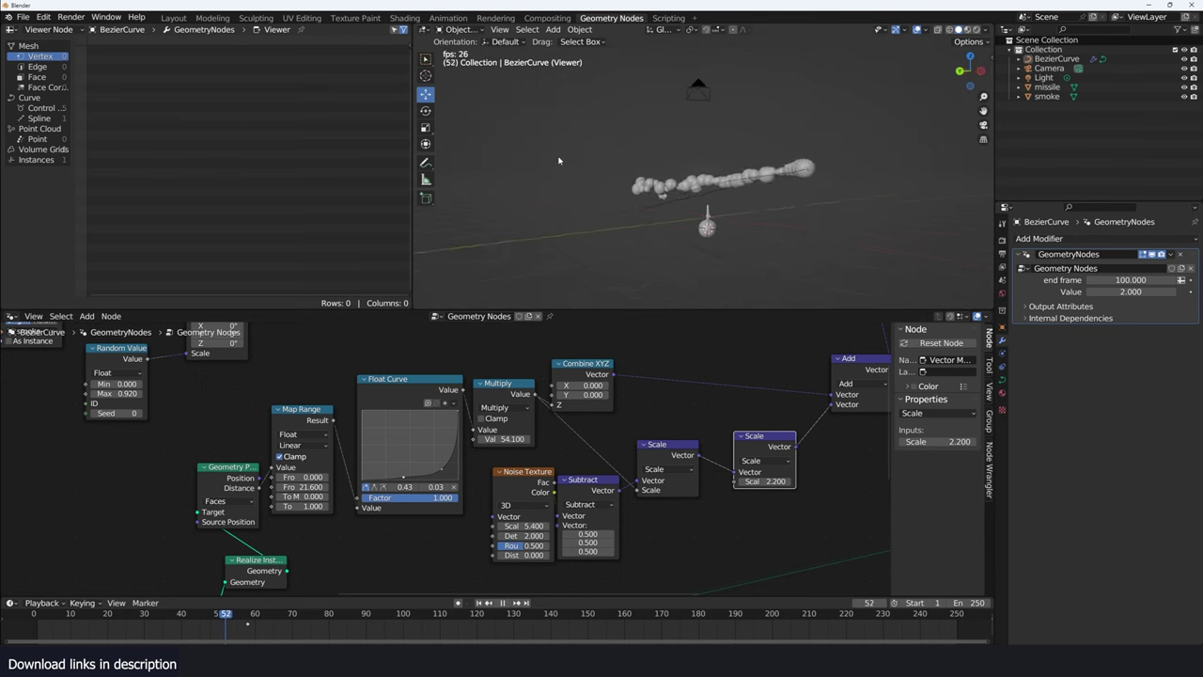
mouse_move(579, 161)
middle_mouse_down()
mouse_move(553, 197)
mouse_move(649, 205)
middle_mouse_up()
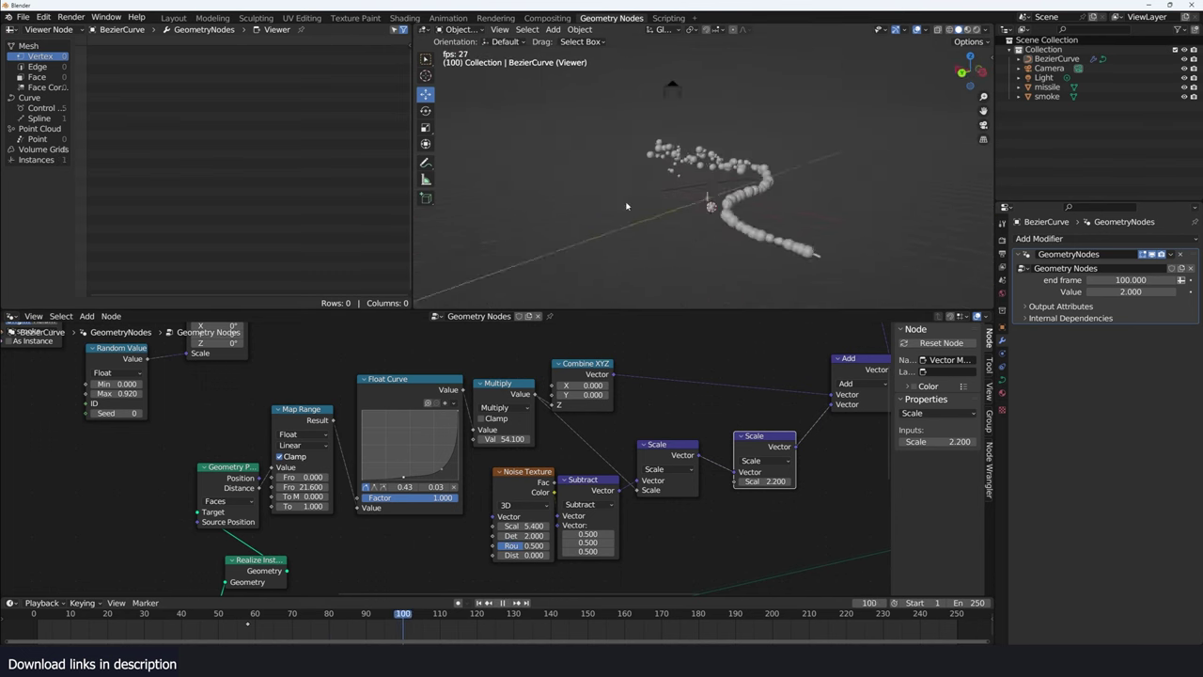
key("shift+Left")
scroll(649, 205, "up", 4)
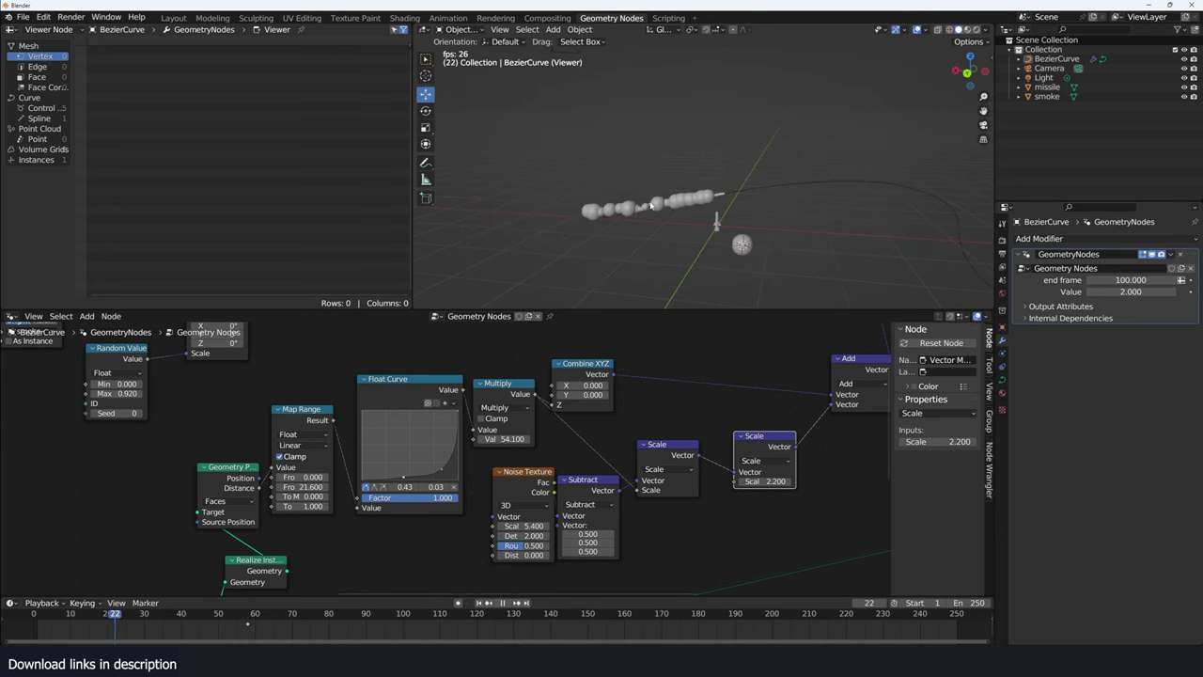
key("space")
left_click(836, 183)
key("Tab")
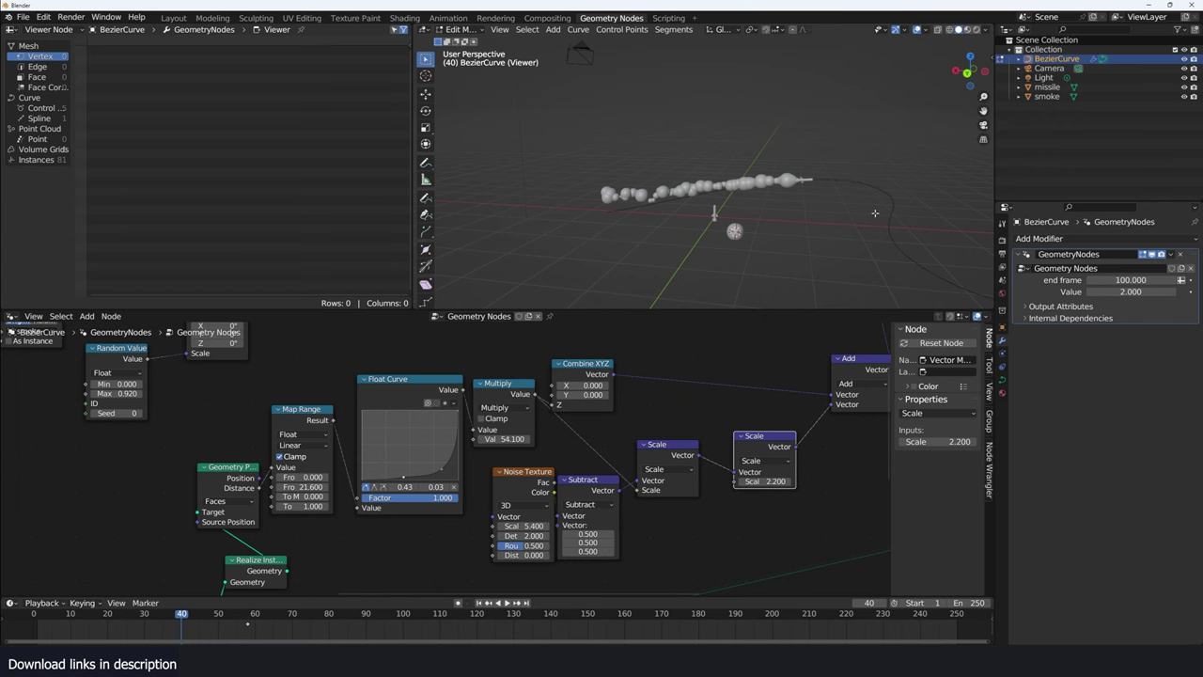
key("Tab")
scroll(701, 373, "down", 3)
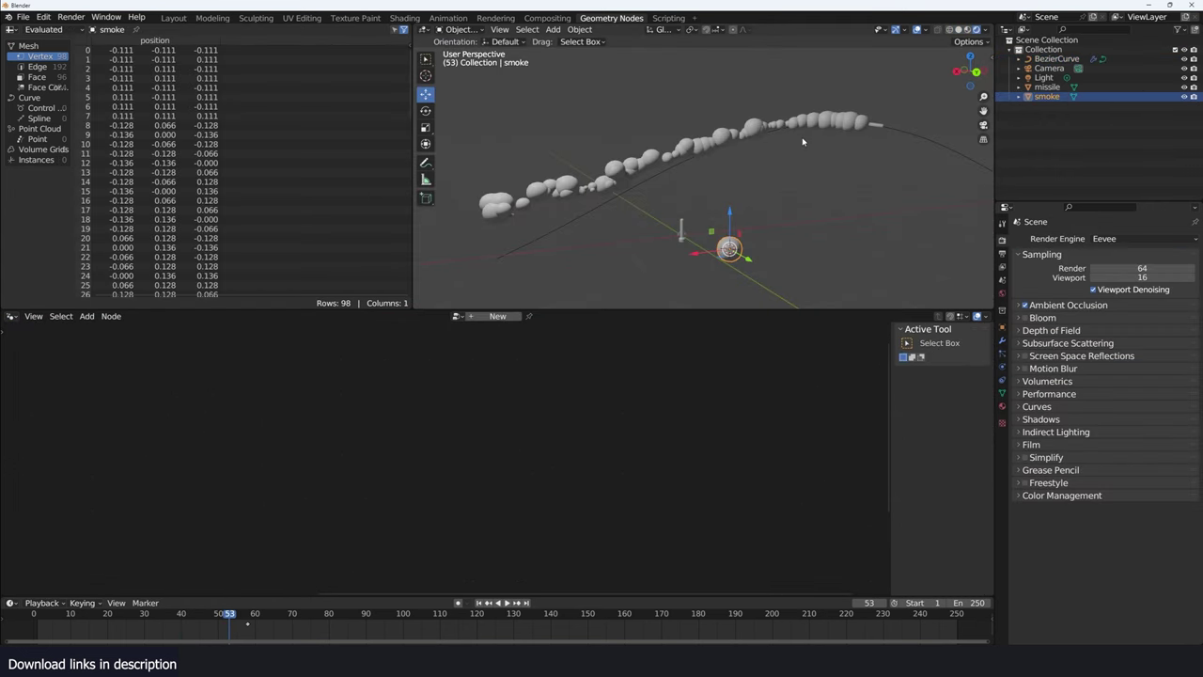
Load the sunset HDRI as the world lighting
key("n")
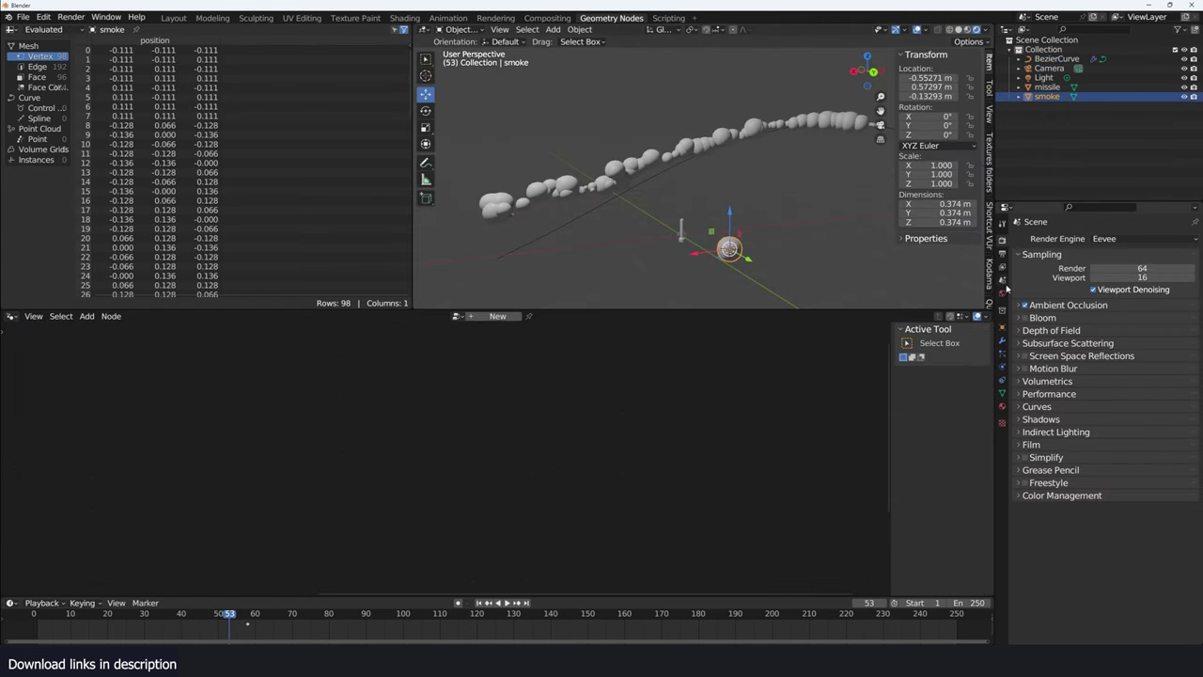
double_click(623, 272)
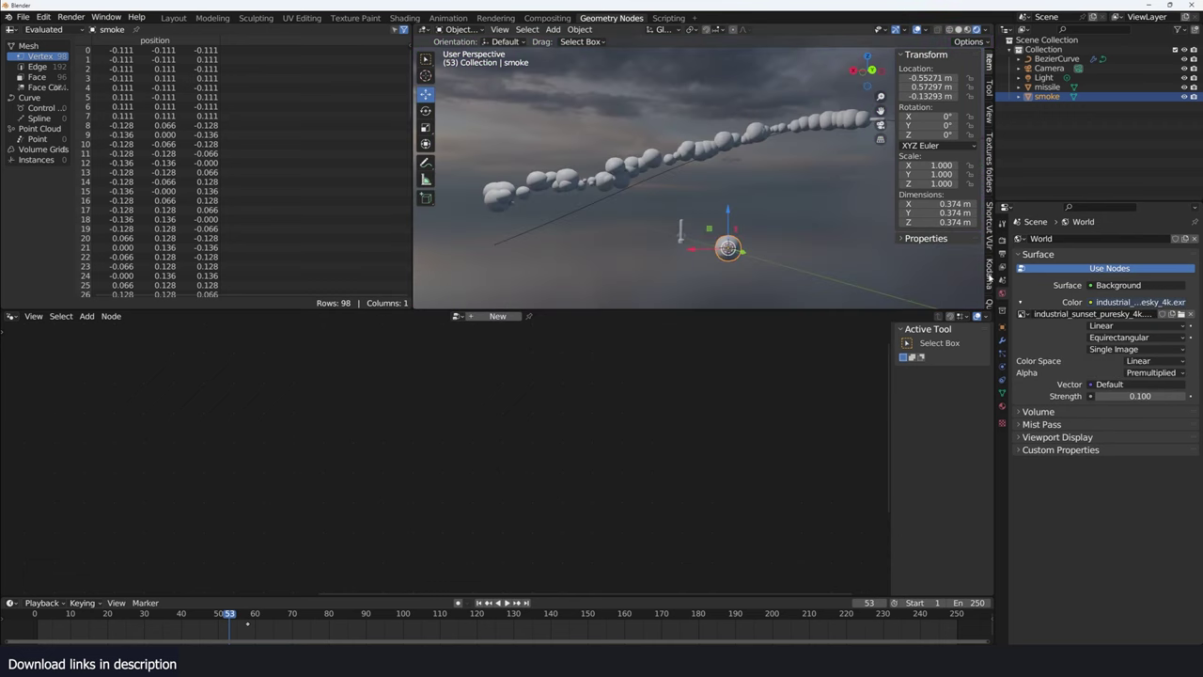
scroll(990, 275, "down", 2)
scroll(990, 276, "down", 2)
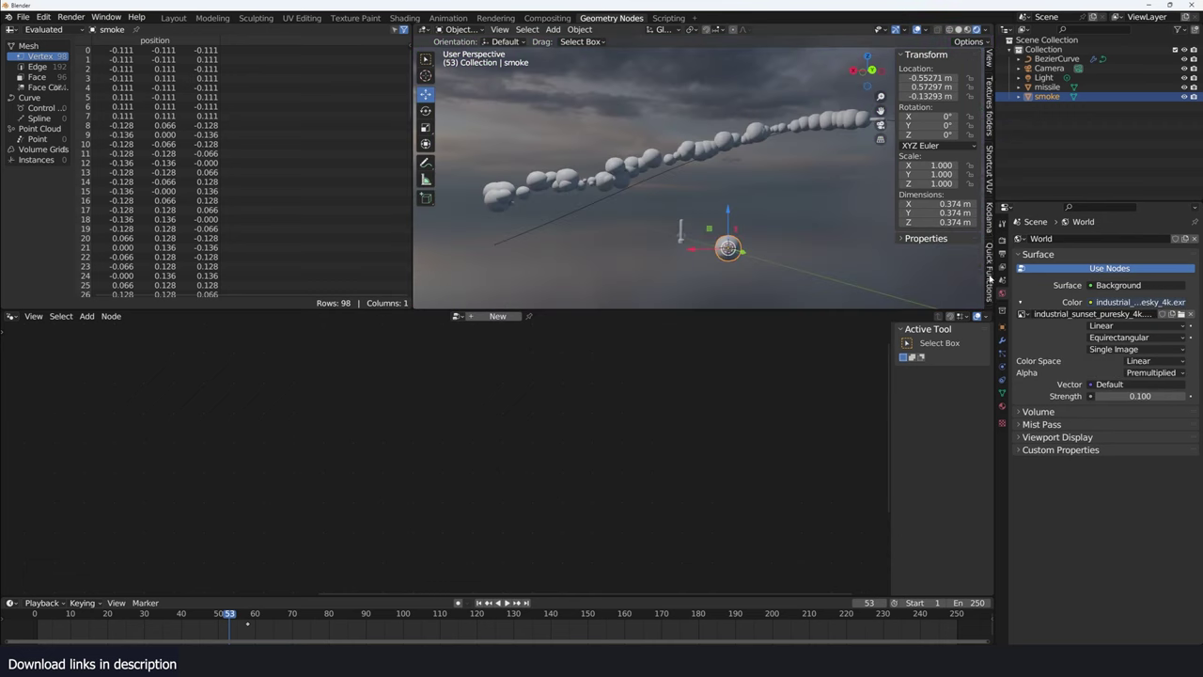
scroll(989, 277, "down", 2)
scroll(989, 279, "down", 2)
Add the water shader asset from the asset library and scale up the water plane
left_click(990, 211)
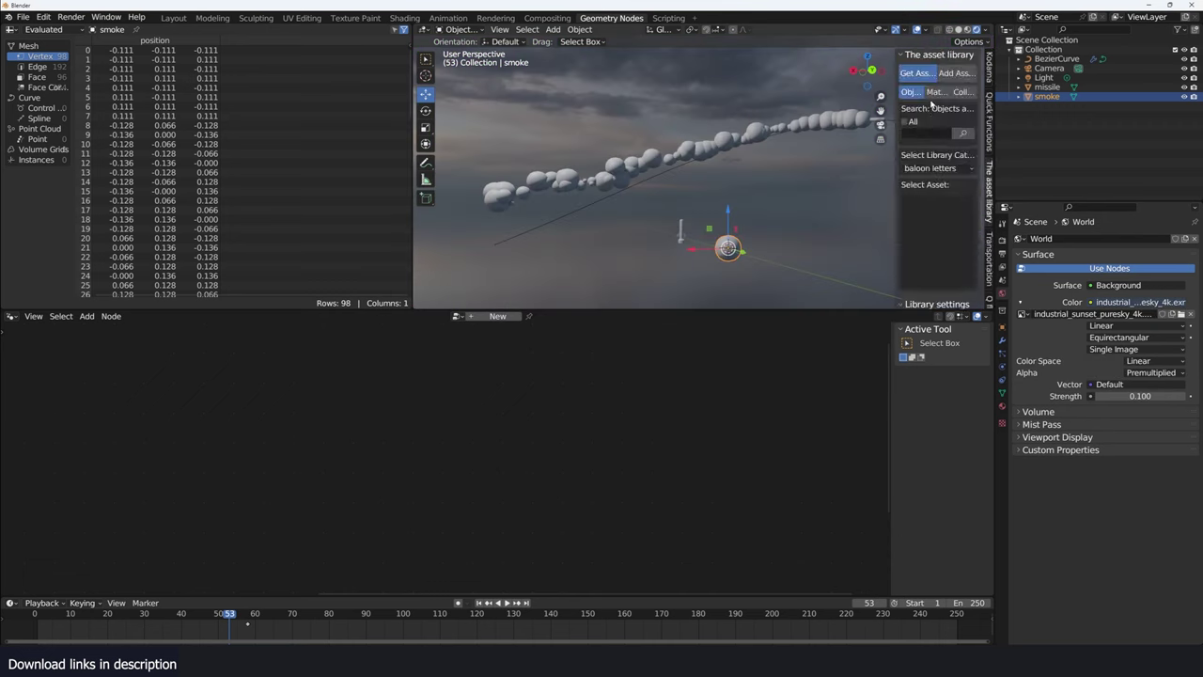
type("water")
left_click(937, 283)
key("s")
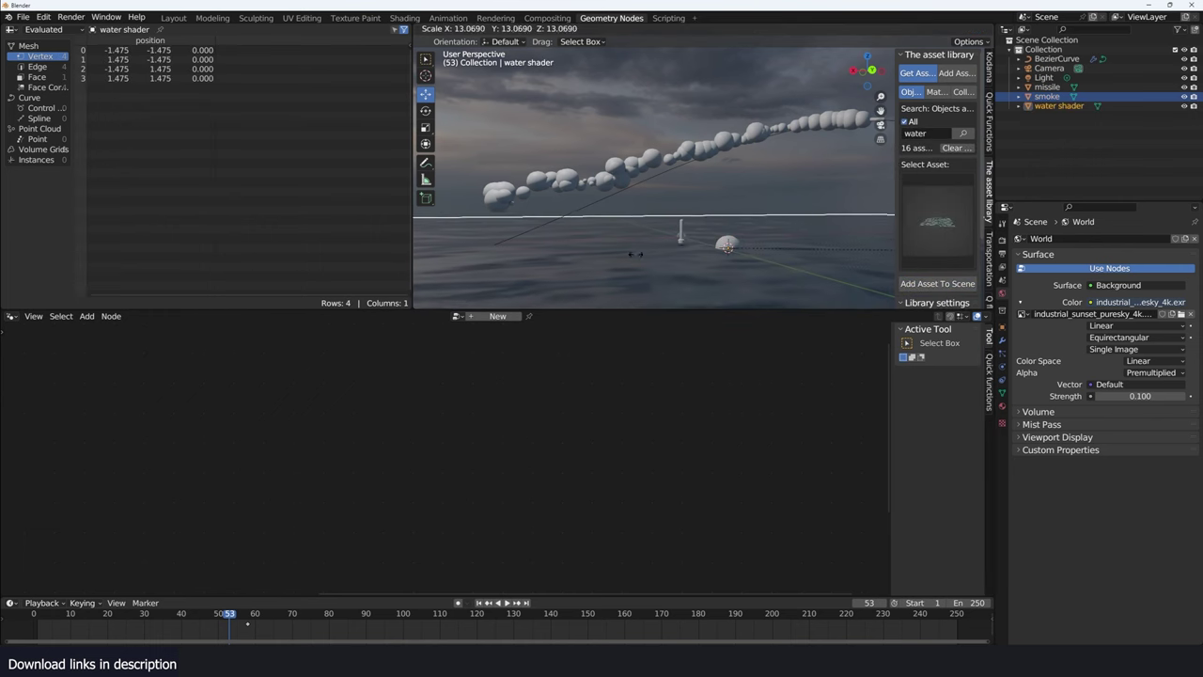
left_click(635, 254)
middle_click_drag(635, 254, 757, 202)
key("space")
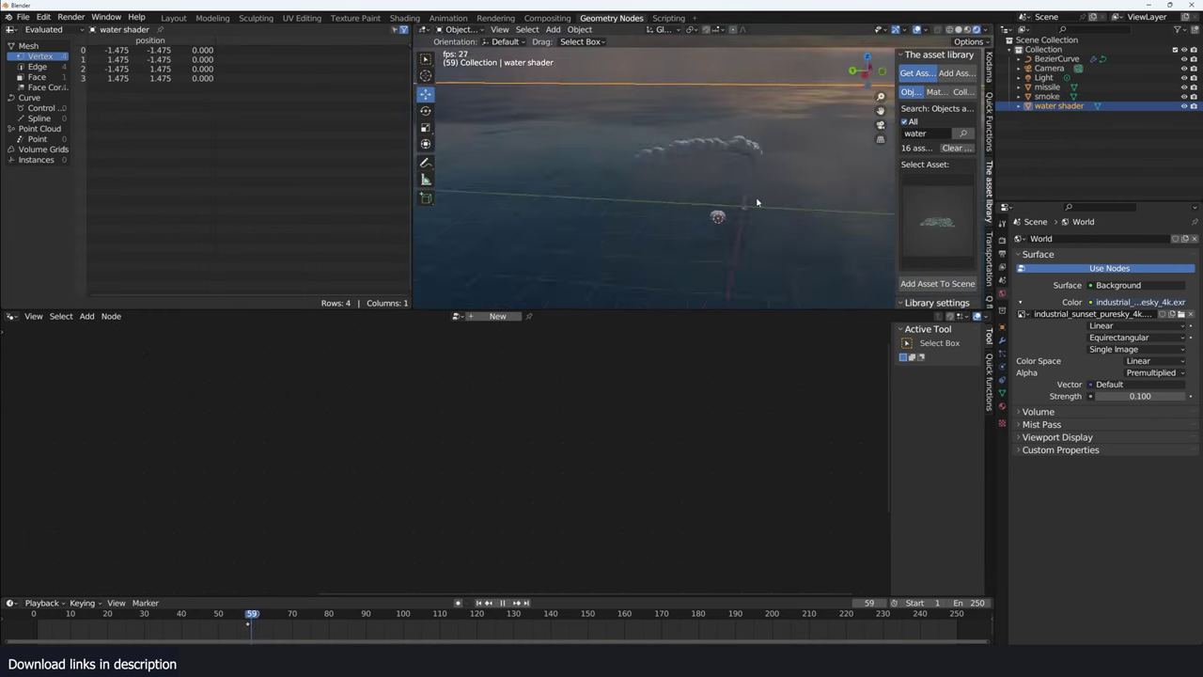
key("space")
Select the smoke object and undo its new geometry nodes tree, hiding the side panel
left_click(706, 226)
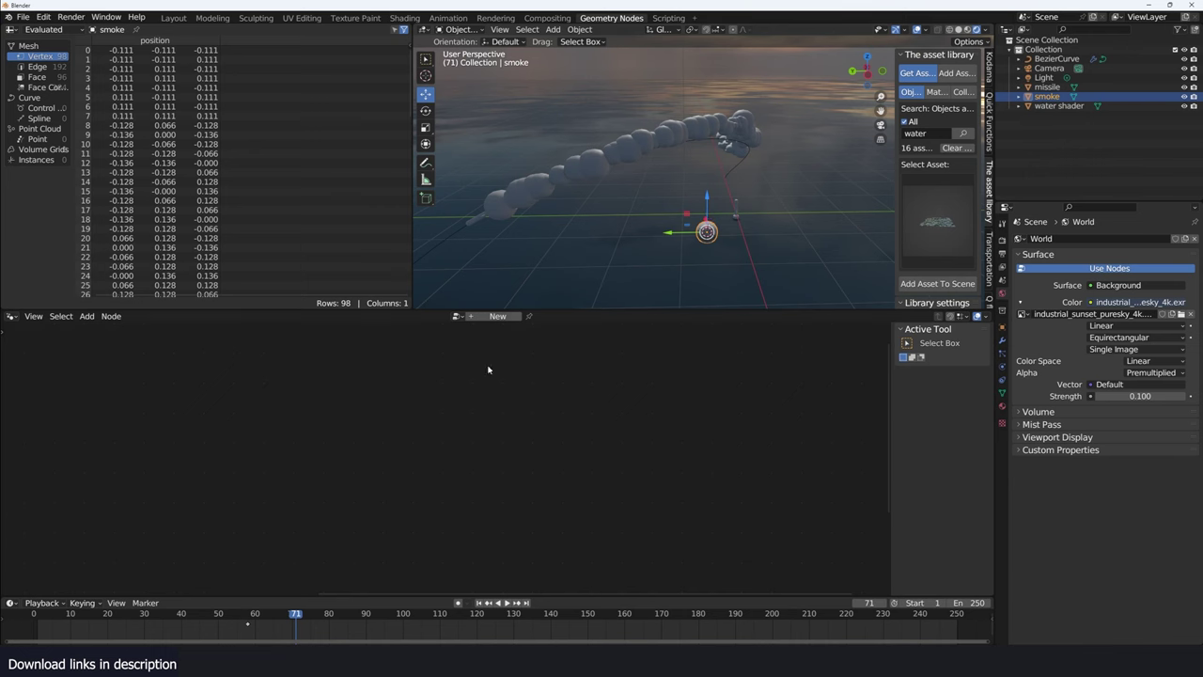
left_click(497, 316)
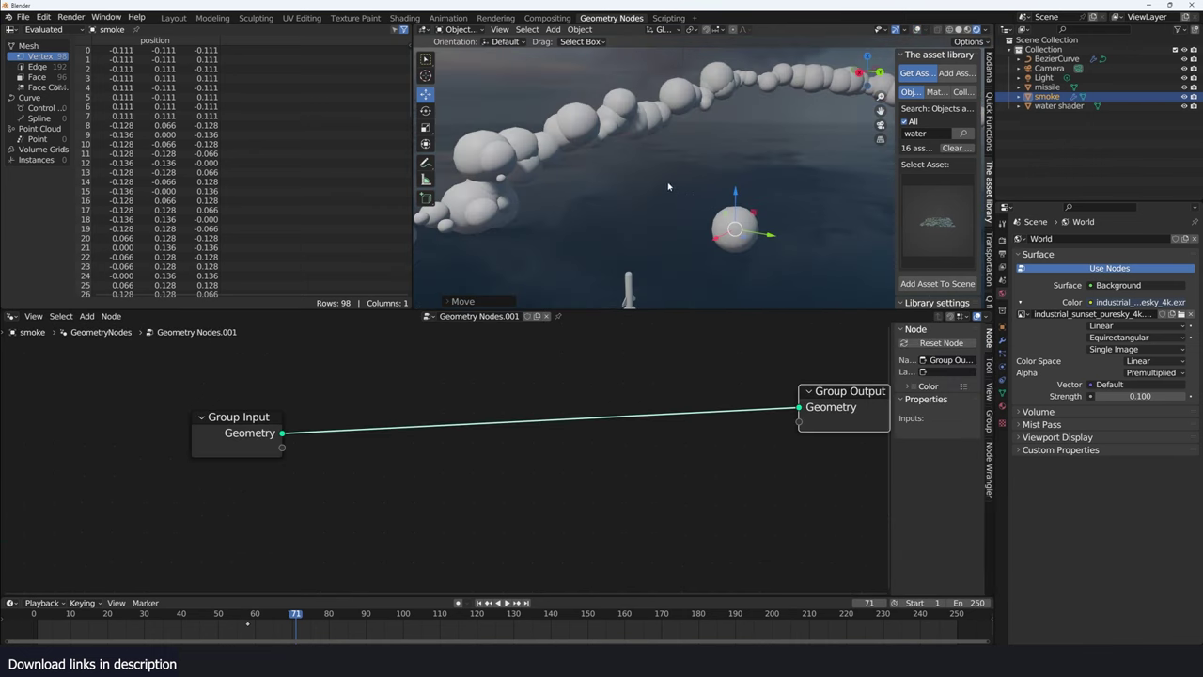
mouse_move(668, 186)
middle_mouse_down()
mouse_move(612, 184)
mouse_move(601, 246)
middle_mouse_up()
key("n")
key("ctrl+z")
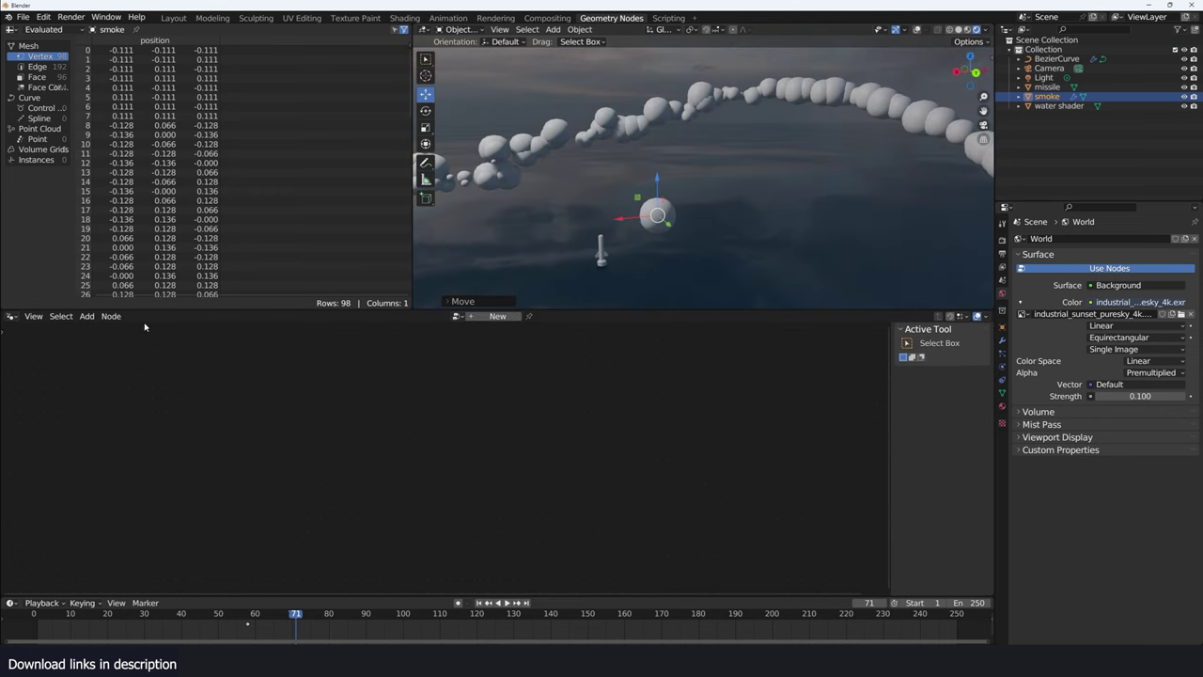
Create a new material for the smoke and delete its Principled BSDF node
left_click(12, 316)
left_click(42, 399)
left_click(498, 315)
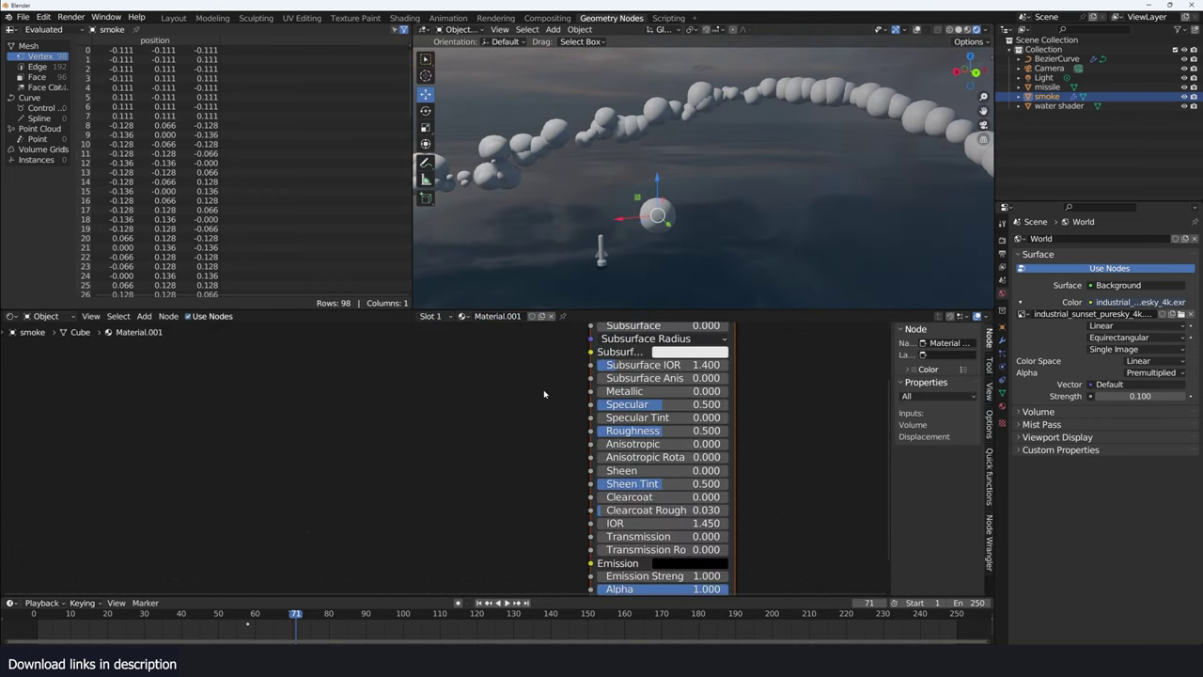
scroll(535, 446, "down", 2)
left_click(589, 411)
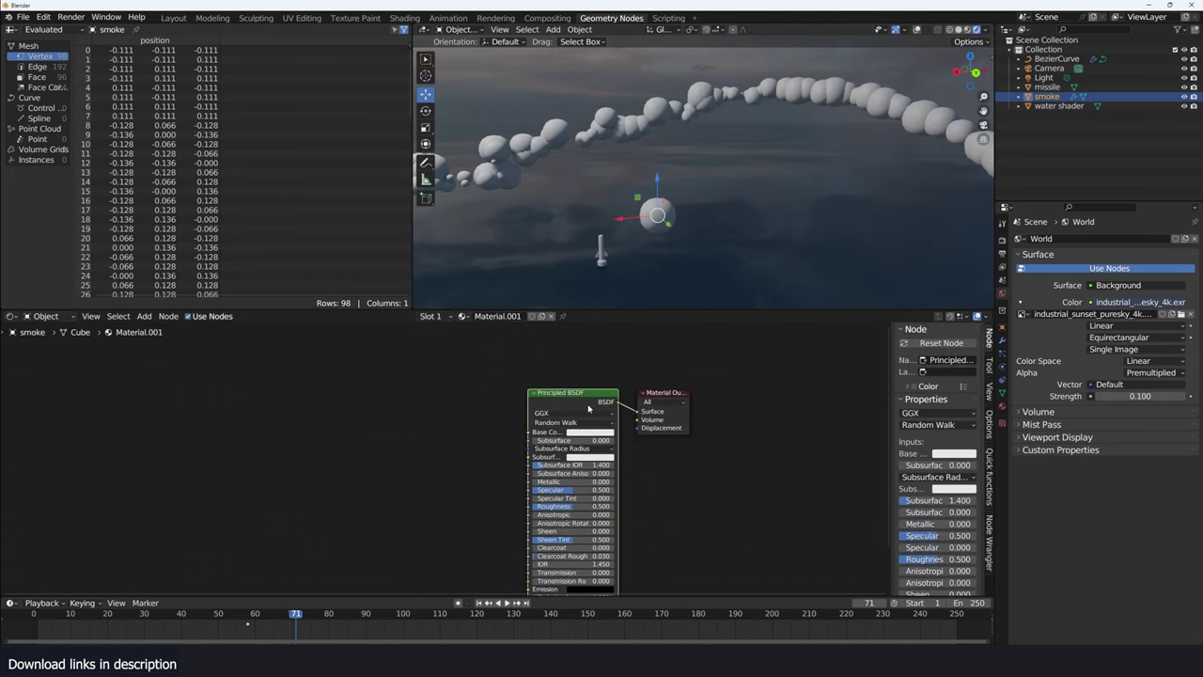
key("x")
Add Transparent BSDF, Diffuse BSDF and Emission nodes
middle_click_drag(430, 411, 486, 422)
key("shift+a")
type("tran")
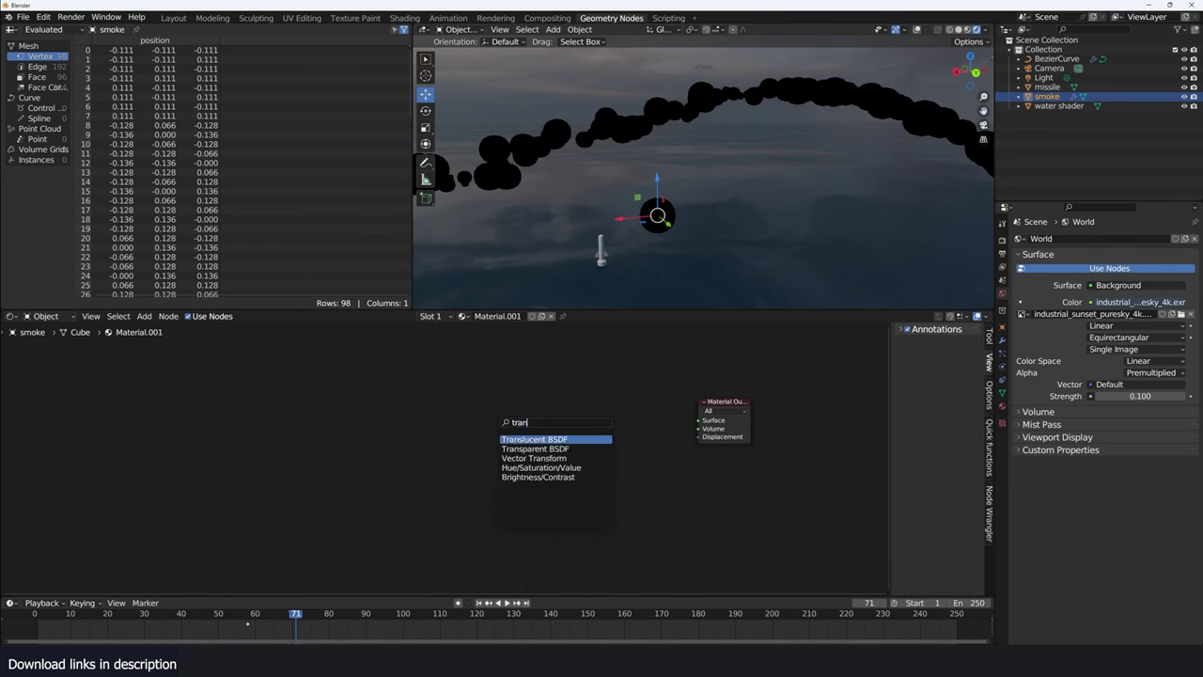
type("s")
key("Down")
key("Return")
key("shift+a")
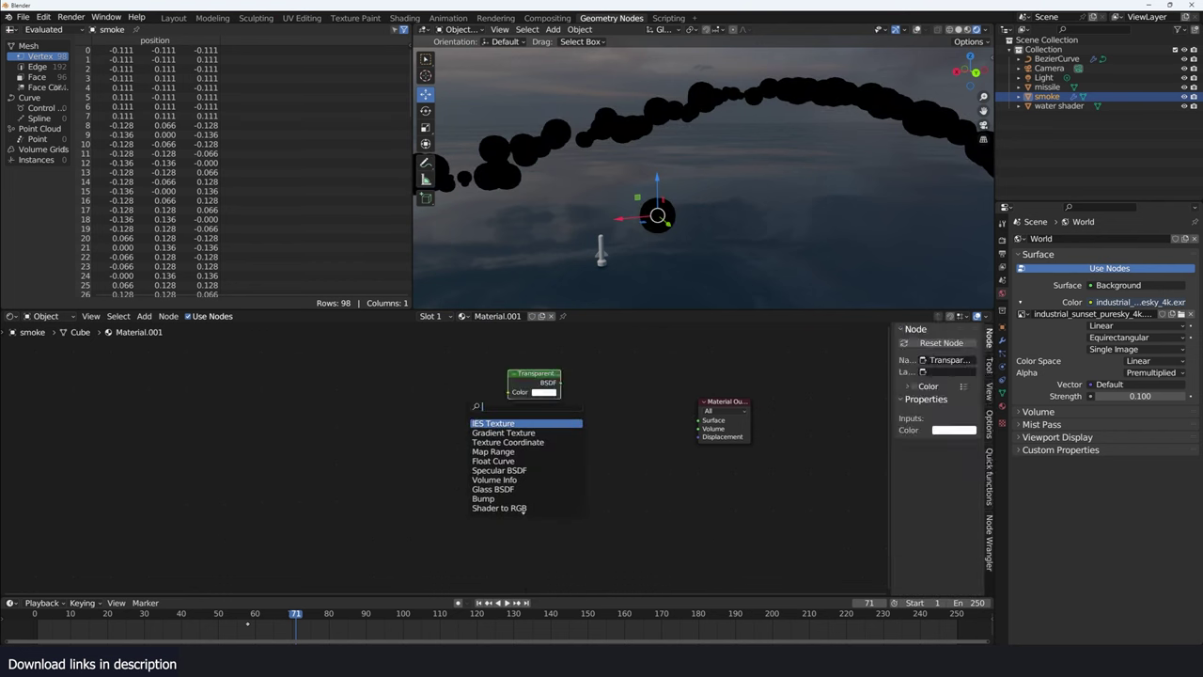
type("diff")
key("Return")
key("shift+a")
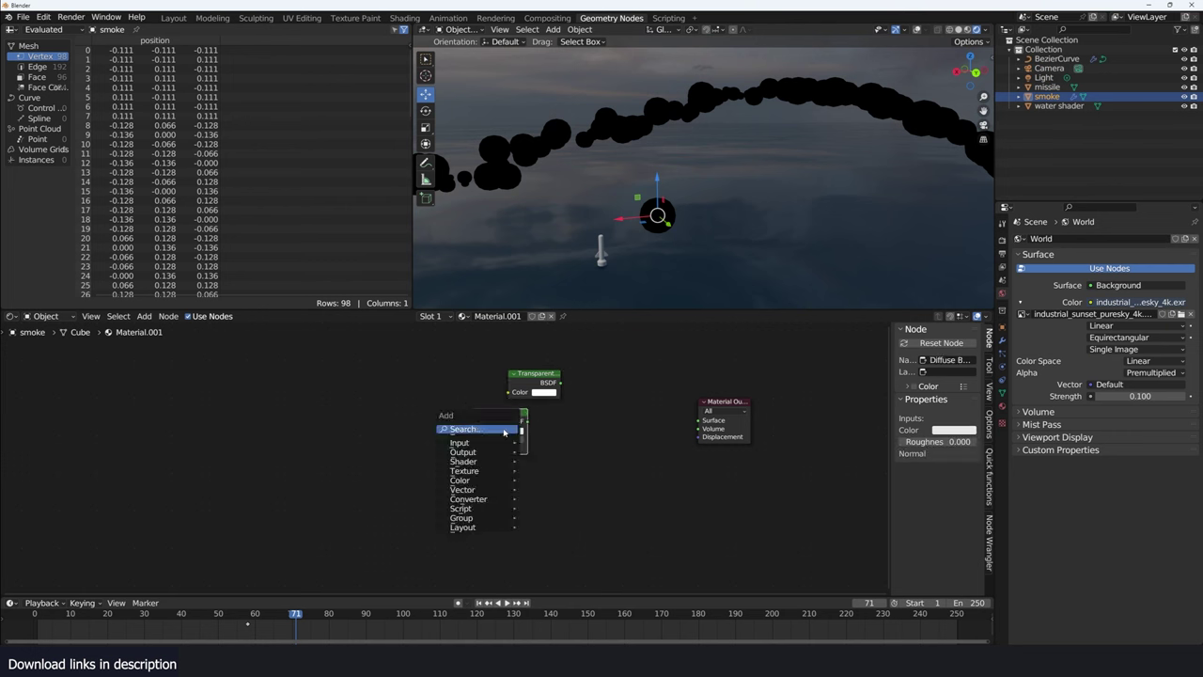
type("e")
key("Return")
Mix Diffuse with Emission, then mix Transparent with that result into Material Output
right_click_drag(511, 483, 500, 431, "ctrl+shift")
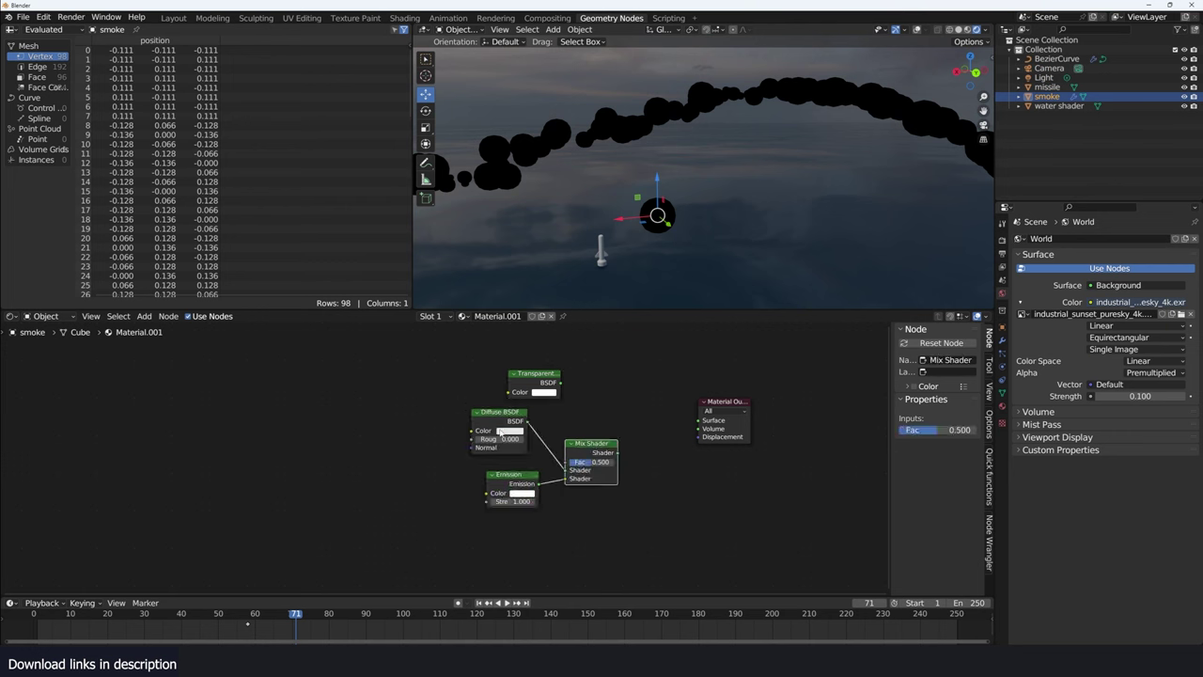
right_click_drag(603, 449, 534, 381, "ctrl+shift")
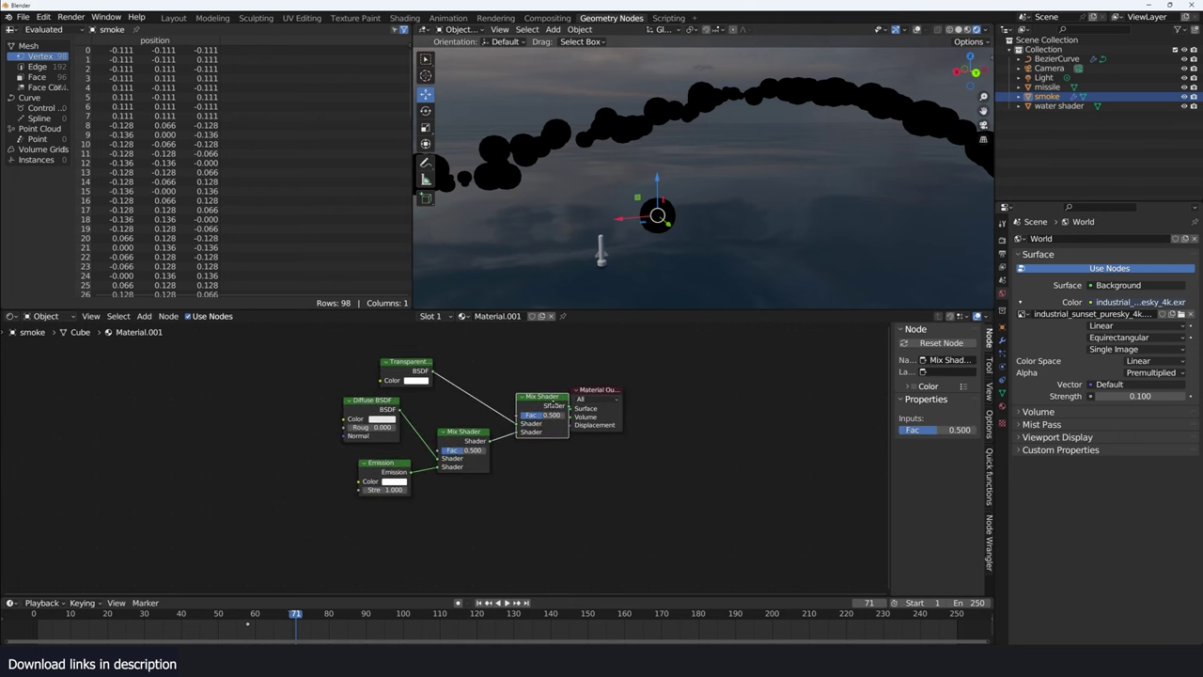
left_click_drag(606, 414, 688, 416)
left_click(479, 434)
middle_click_drag(480, 435, 575, 451)
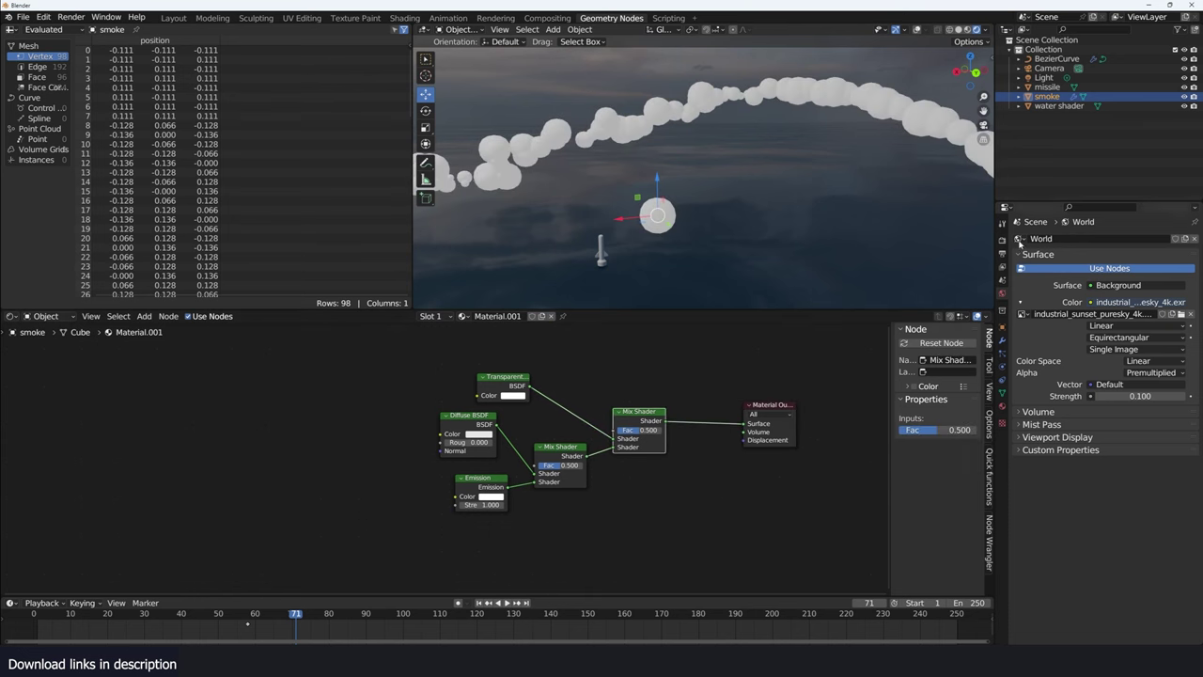
Show the smoke material's settings and orbit to view the white spheres along the trail
left_click(1002, 408)
scroll(566, 408, "up", 2)
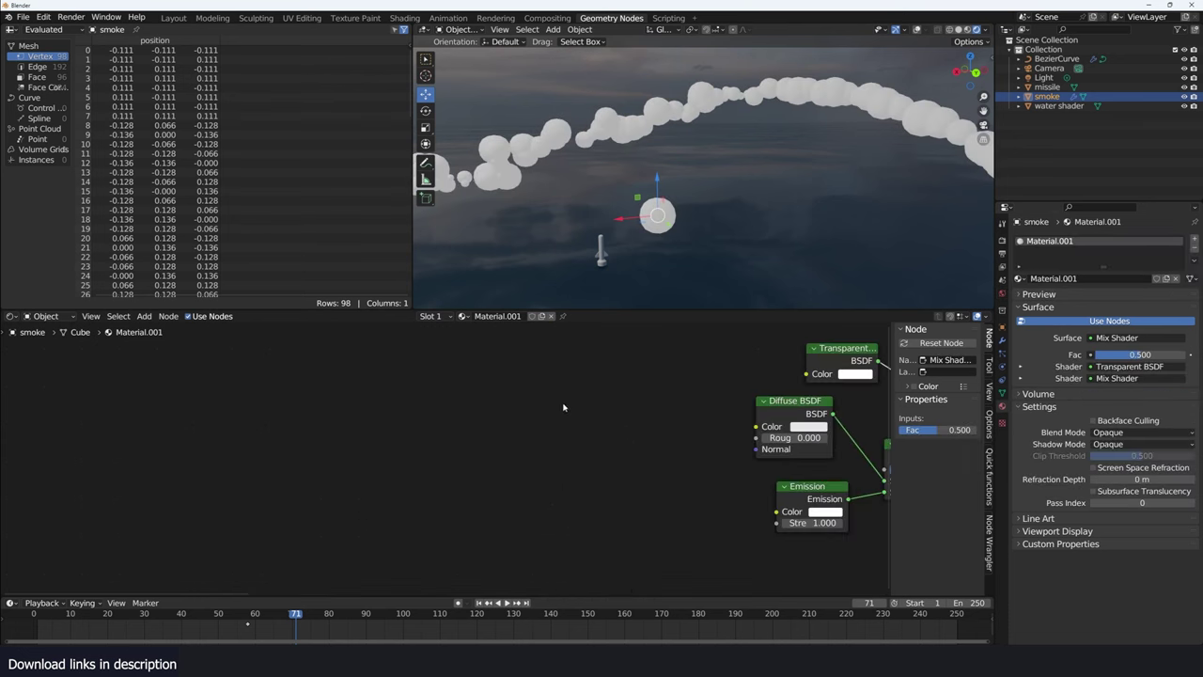
mouse_move(655, 195)
middle_mouse_down()
mouse_move(636, 120)
mouse_move(614, 134)
middle_mouse_up()
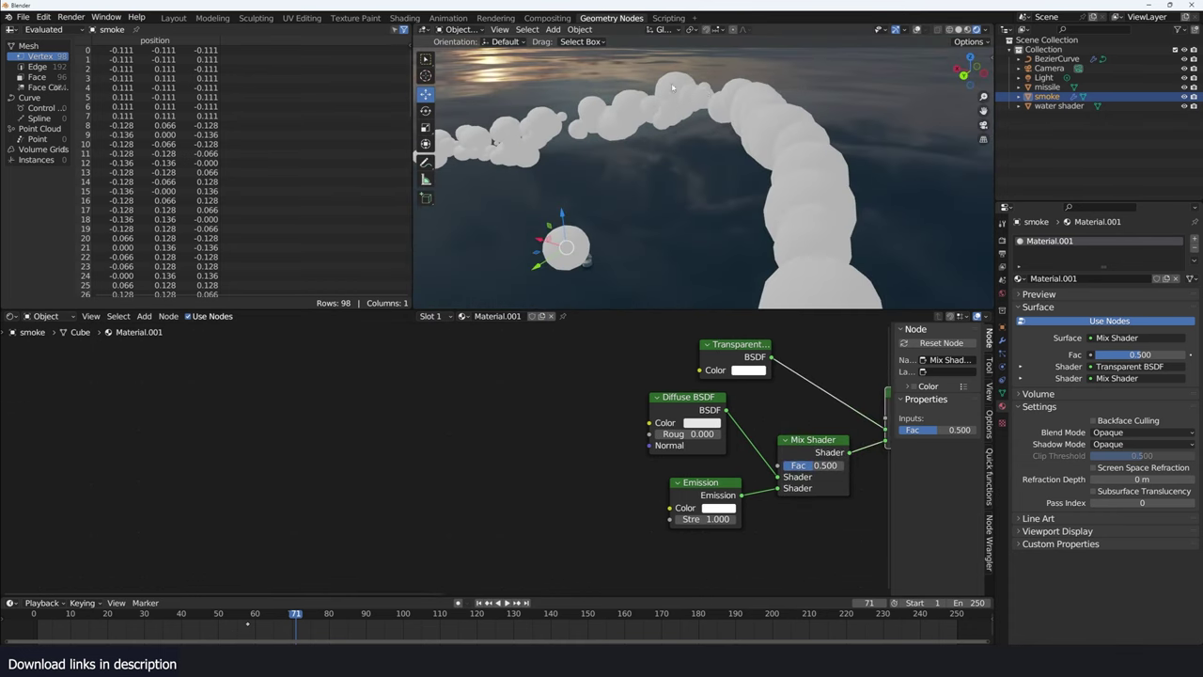
middle_click_drag(673, 88, 678, 84)
mouse_move(604, 267)
middle_mouse_down()
mouse_move(629, 235)
mouse_move(590, 254)
middle_mouse_up()
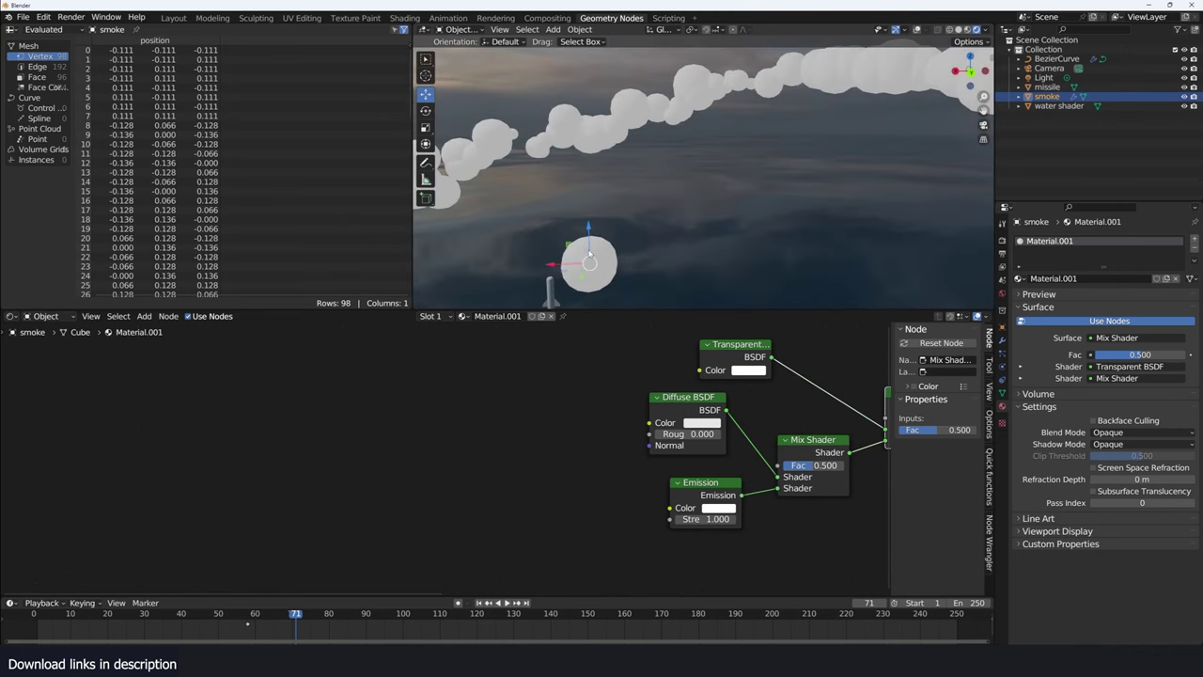
Add a Layer Weight node, preview its Facing output, and set Blend to 0.240
middle_click_drag(498, 499, 513, 493)
key("shift+a")
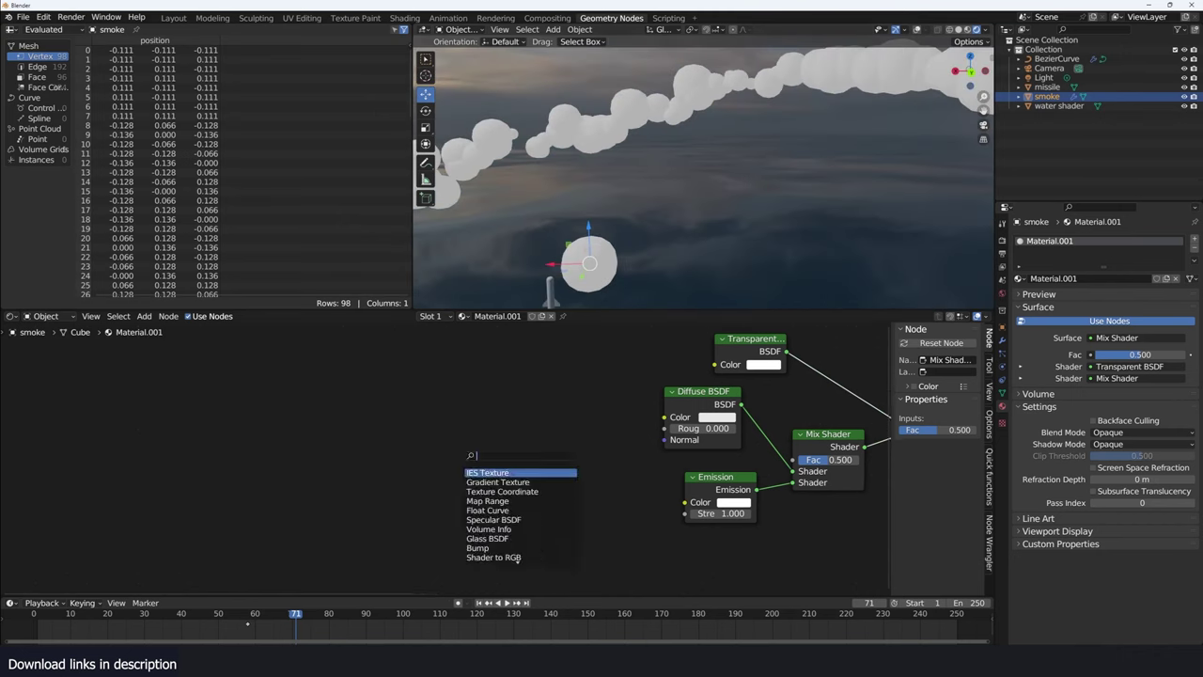
type("laye")
key("Return")
left_click(415, 423)
left_click(414, 414, "ctrl+shift")
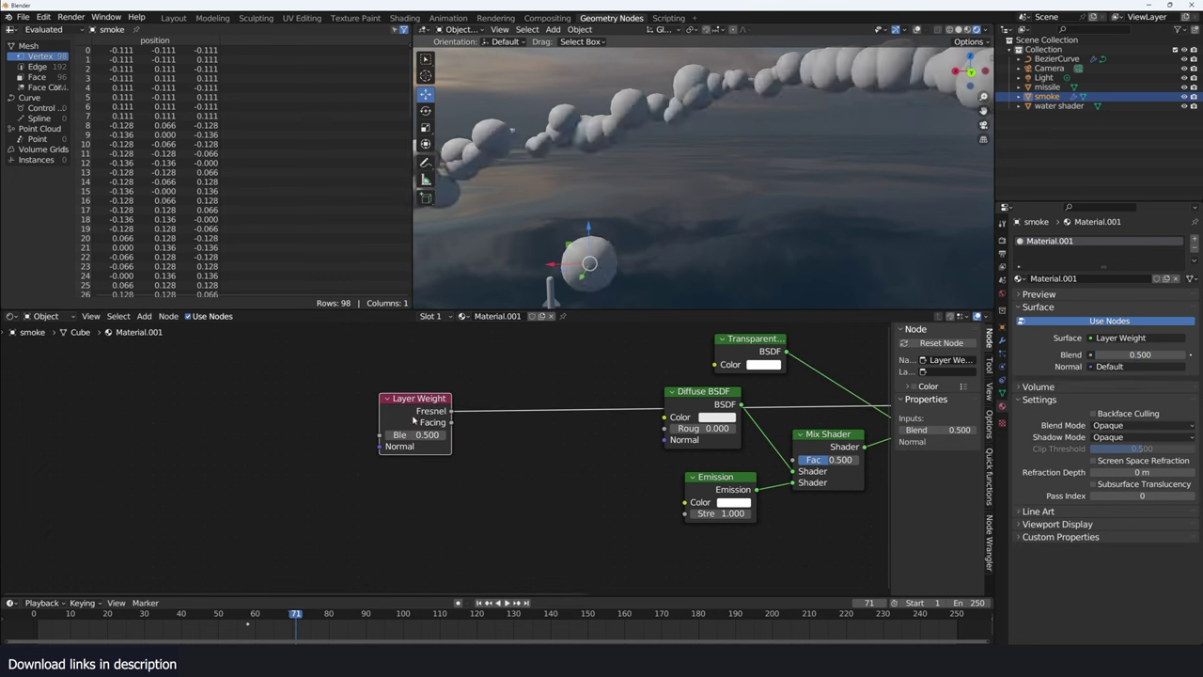
middle_click_drag(626, 196, 685, 111)
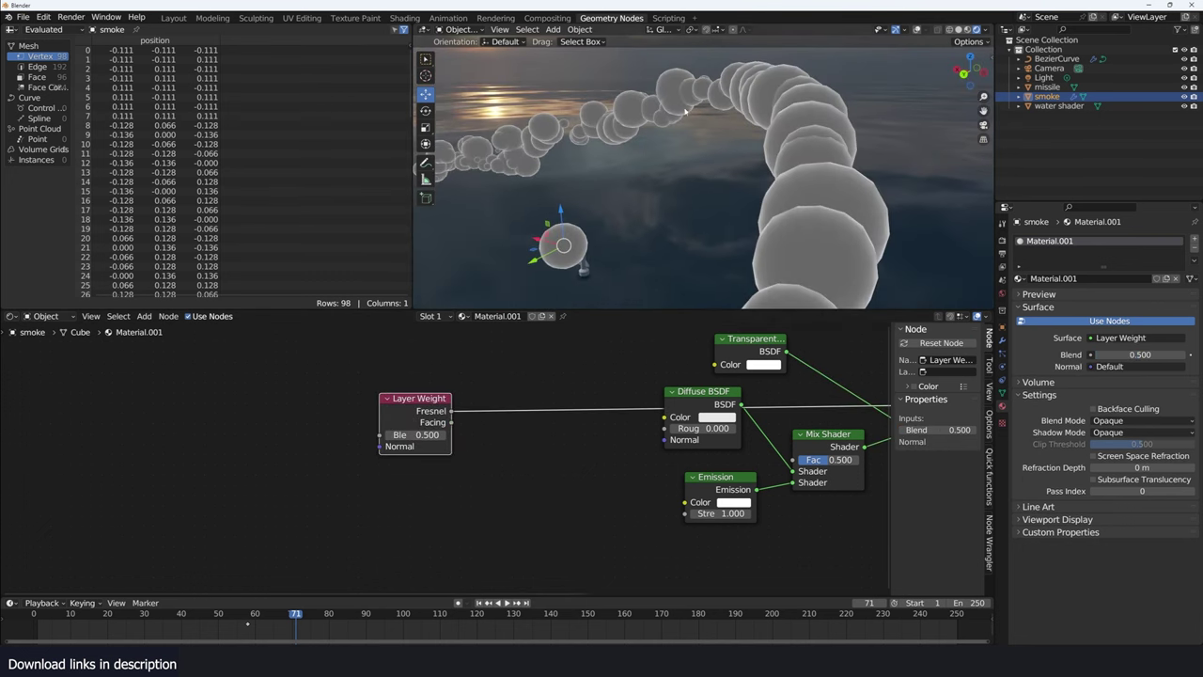
left_click(444, 419, "ctrl+shift")
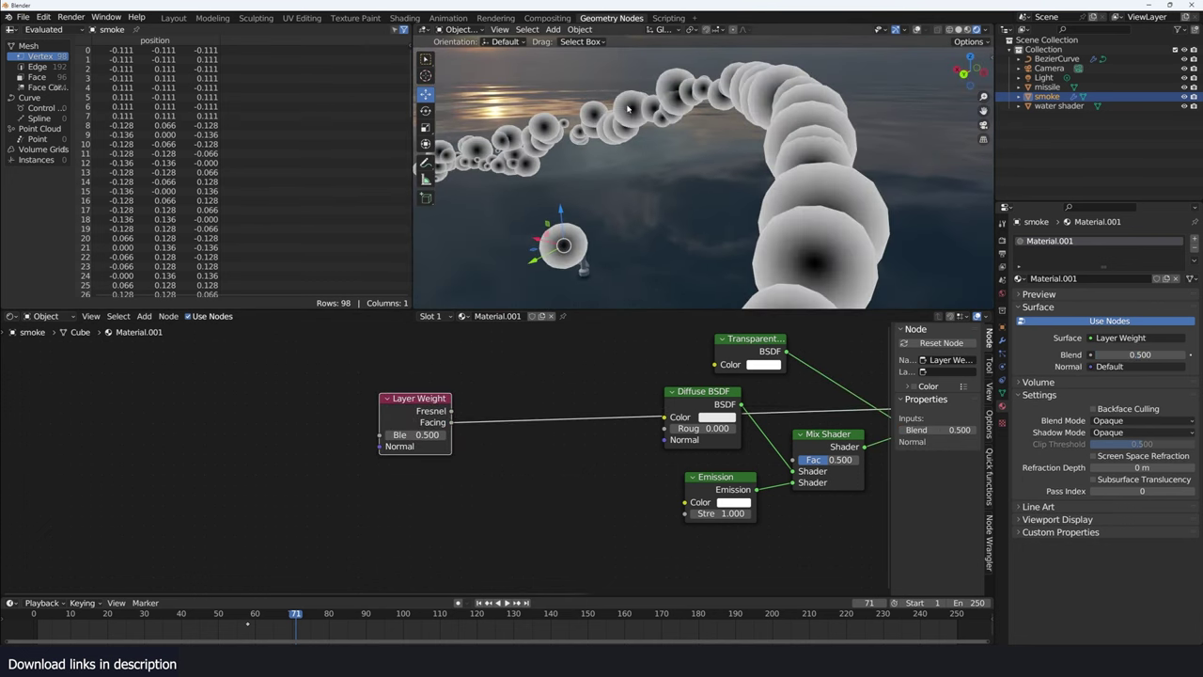
left_click_drag(414, 435, 376, 434)
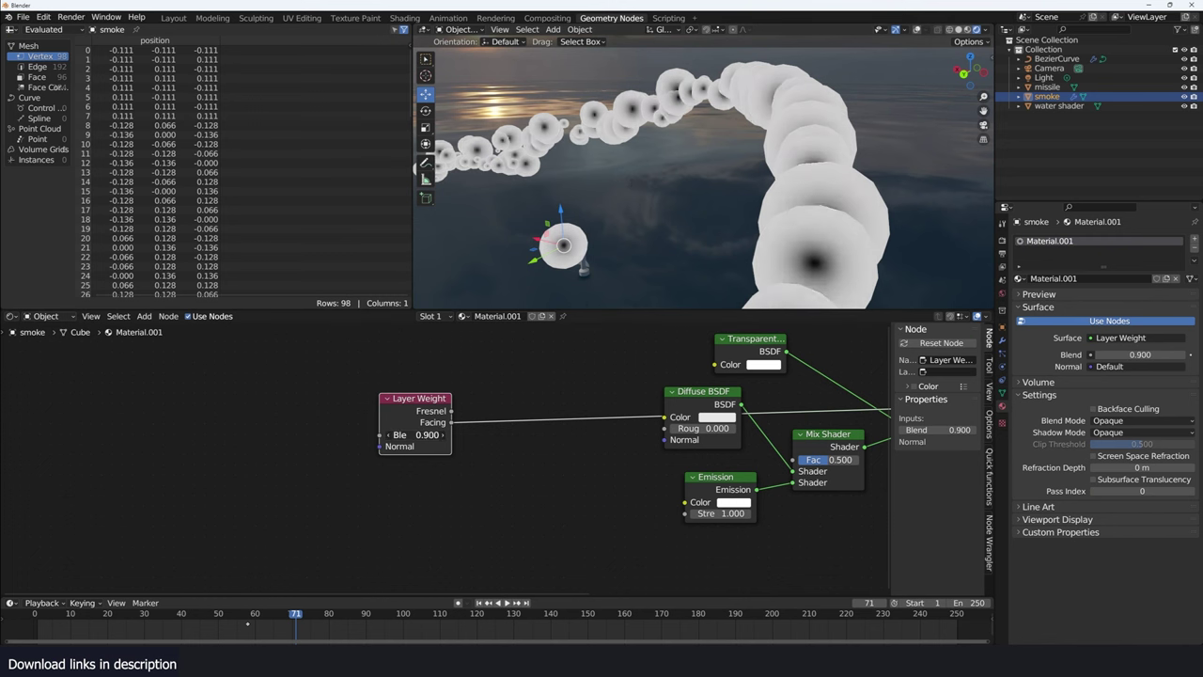
Add a Color Ramp after Layer Weight with B-Spline interpolation and the black stop moved inward
key("shift+a")
type("r")
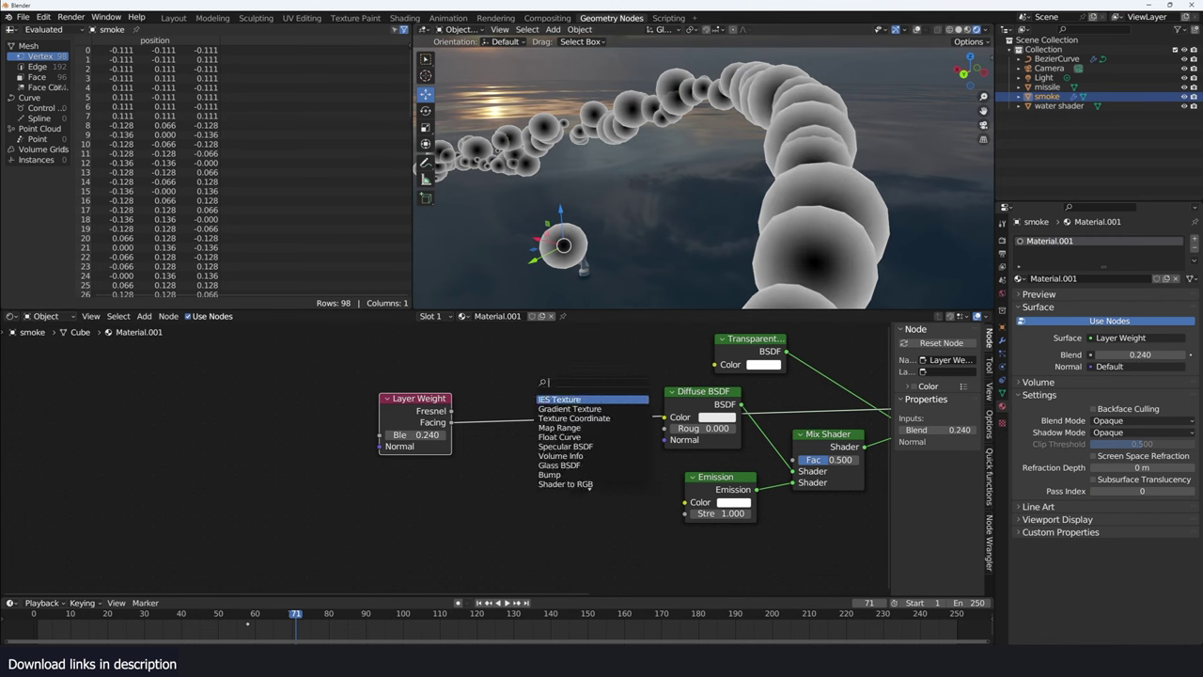
type("ampe")
key("BackSpace")
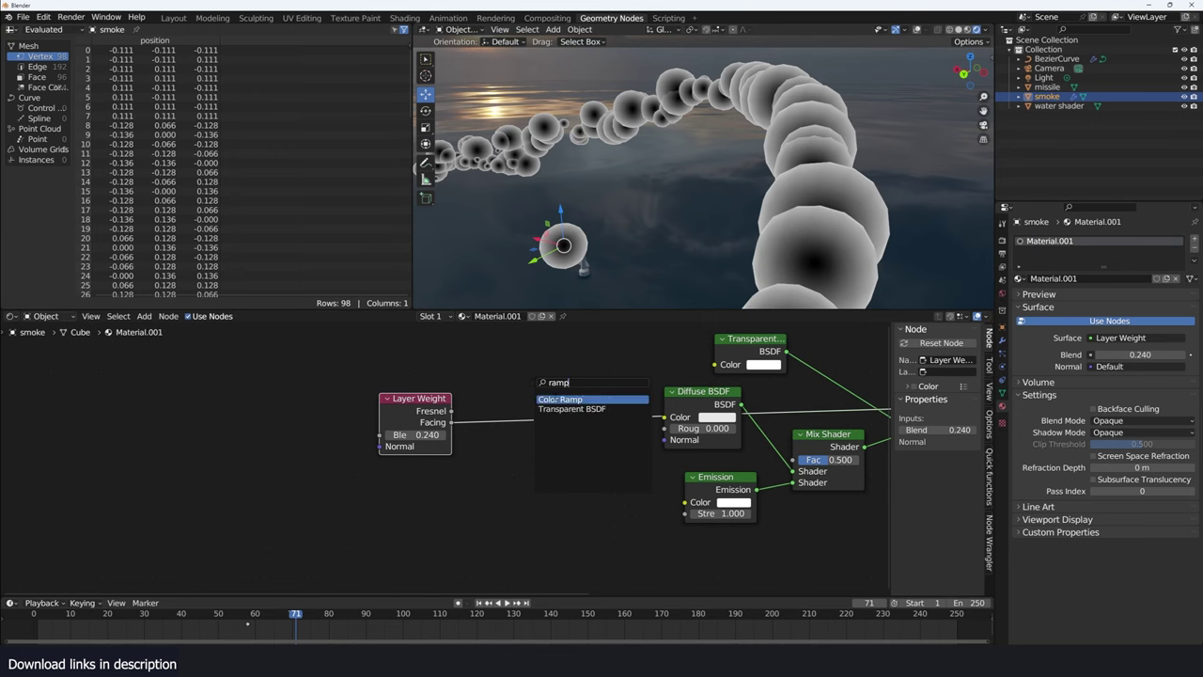
key("Return")
left_click(517, 436)
left_click_drag(509, 436, 513, 447)
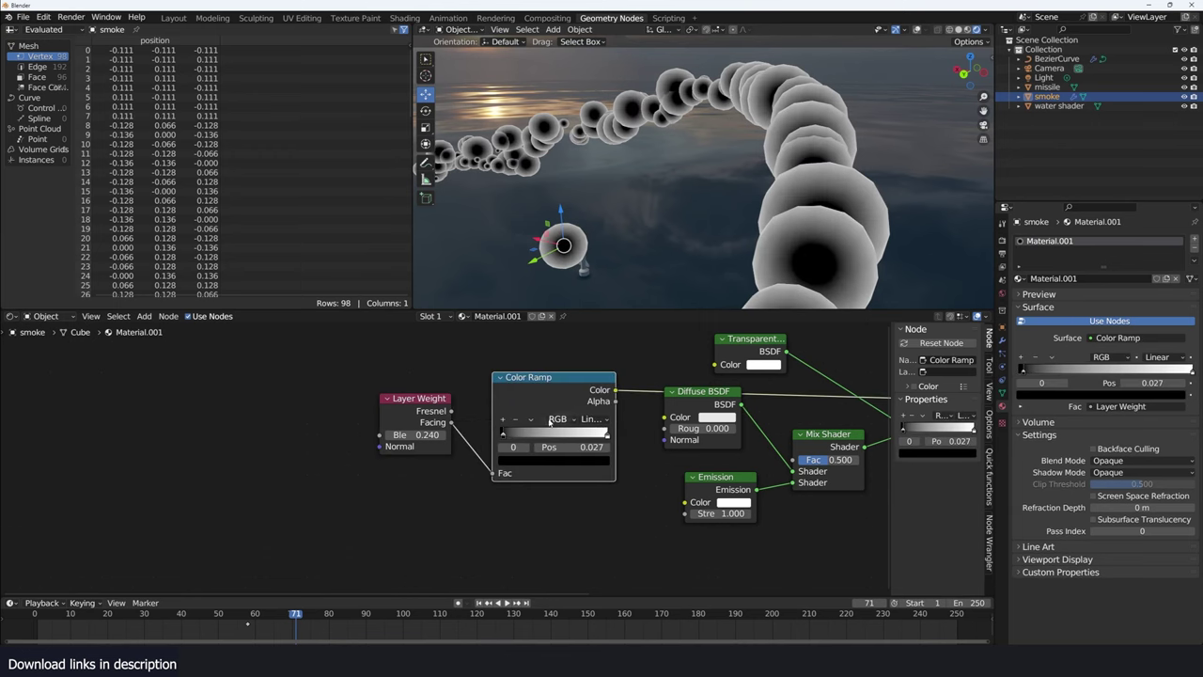
left_click(532, 419)
left_click(592, 419)
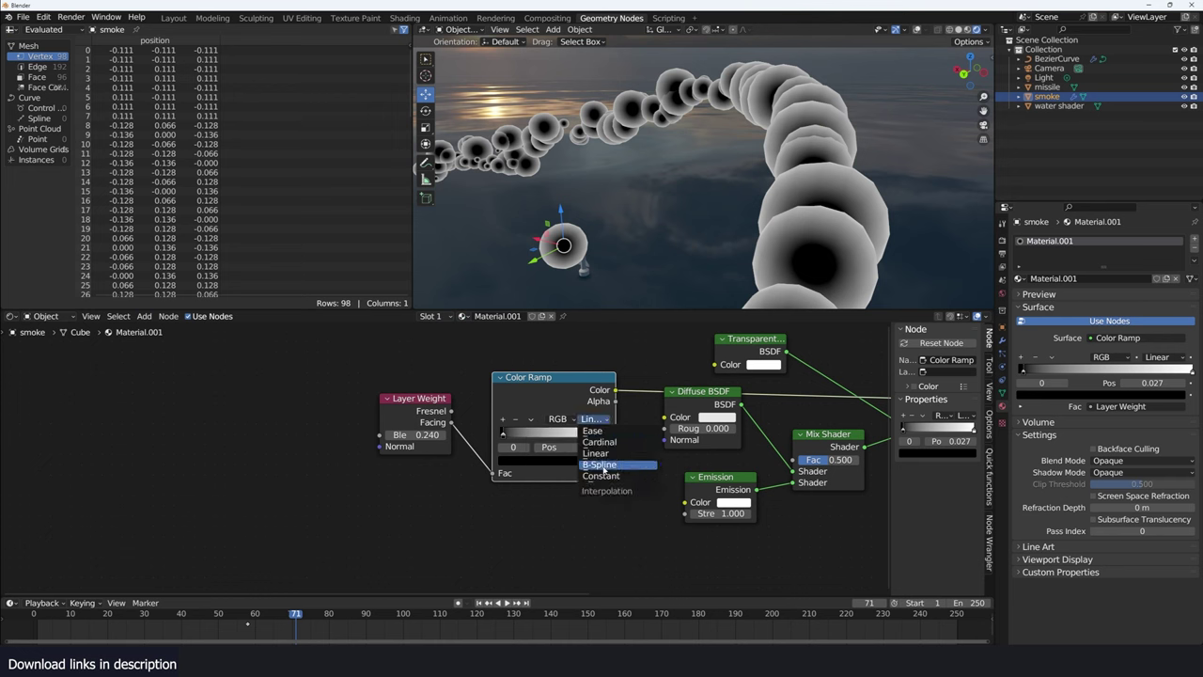
left_click(603, 466)
left_click_drag(513, 432, 584, 448)
left_click(605, 434)
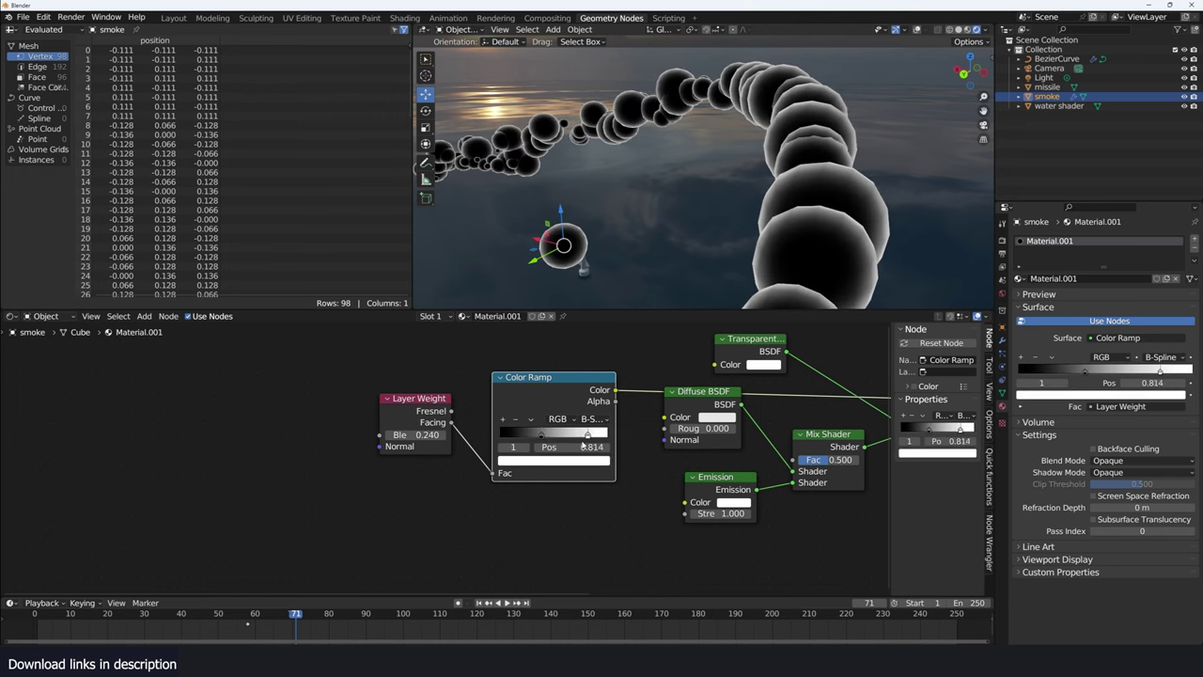
left_click(540, 434)
Connect the Color Ramp output to the outer Mix Shader factor
left_click_drag(526, 377, 438, 373)
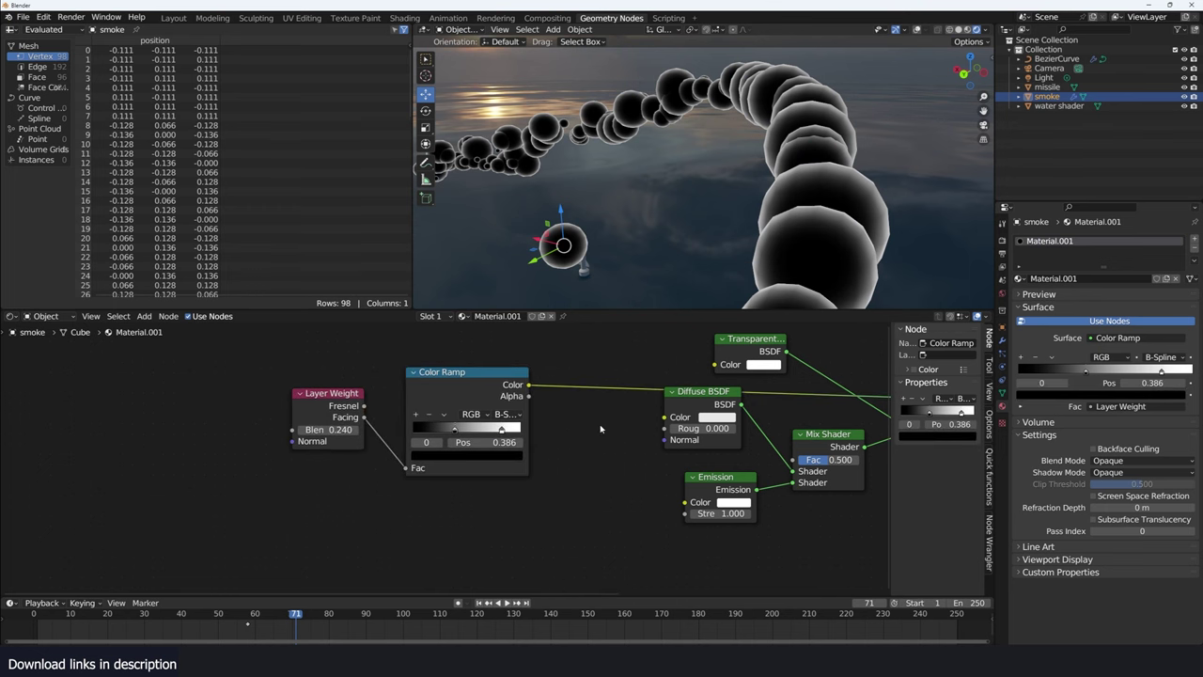
middle_click_drag(600, 431, 455, 431)
left_click_drag(386, 393, 757, 414)
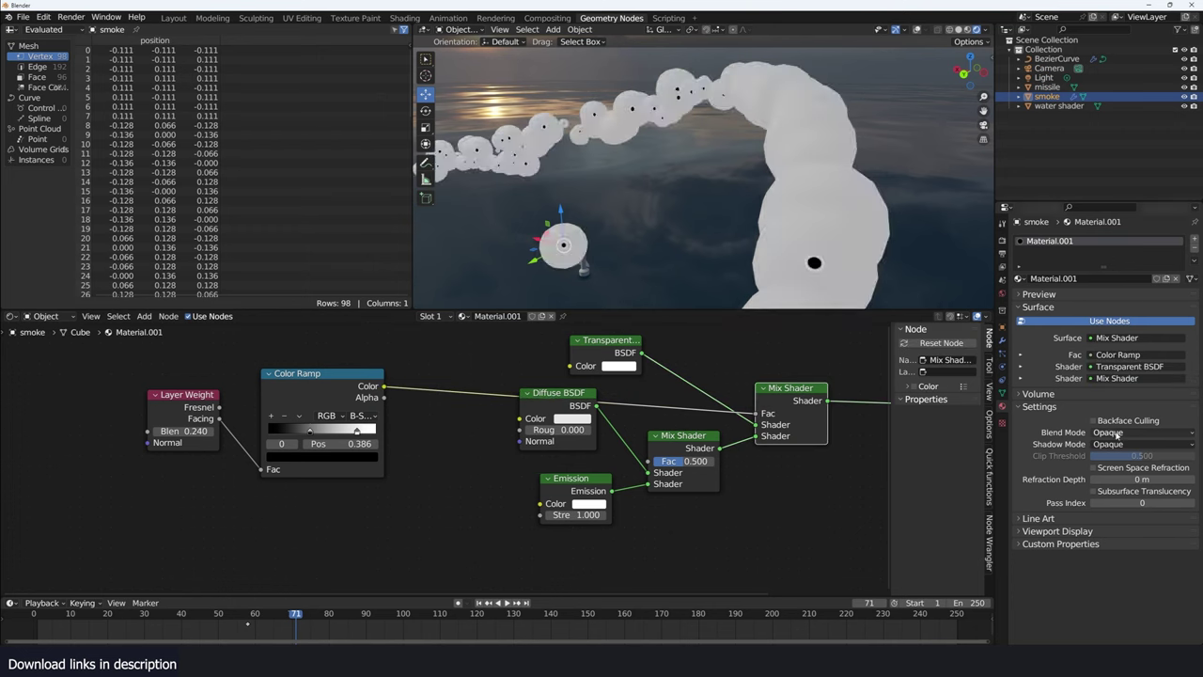
Set the material blend mode to Alpha Blend and swap the outer Mix Shader inputs
left_click(1116, 433)
left_click(1109, 471)
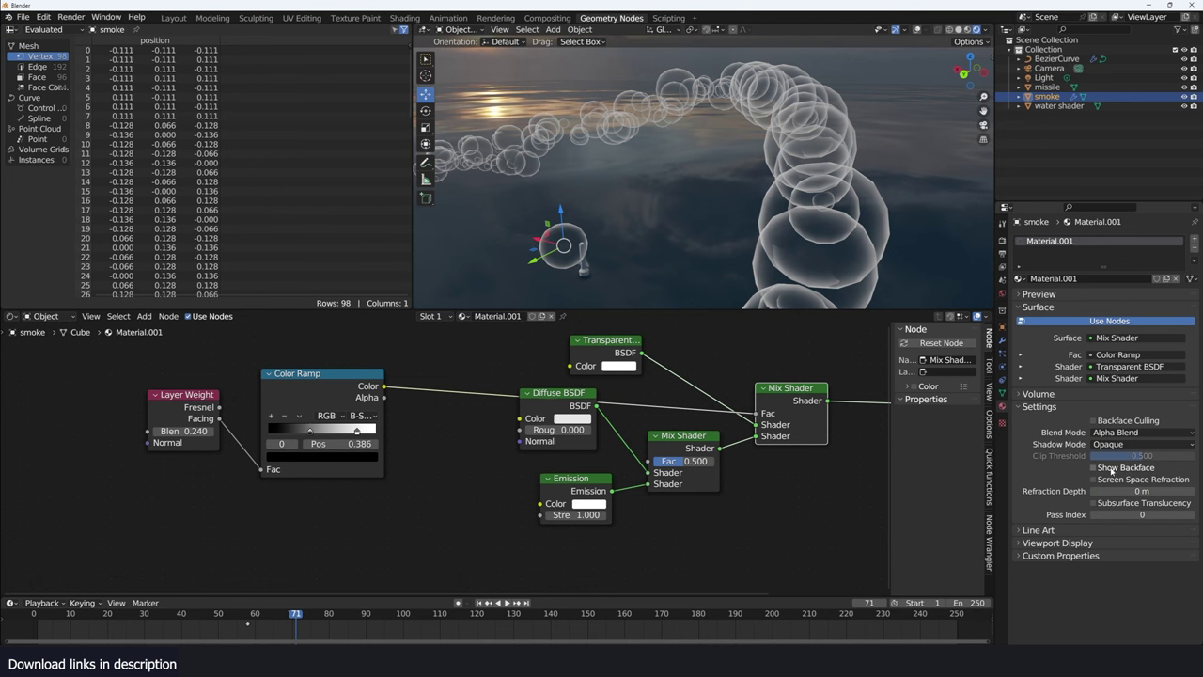
left_click_drag(759, 425, 758, 435)
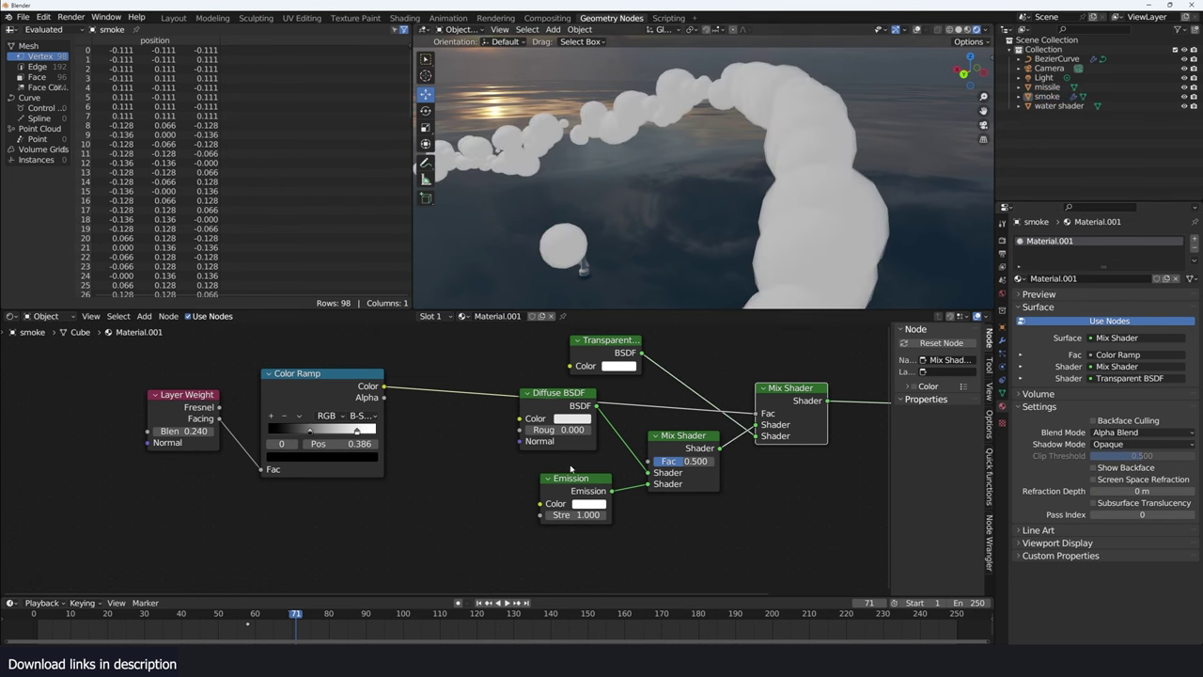
Move the ramp's black stop to the far left and switch interpolation to Ease
left_click_drag(310, 431, 289, 437)
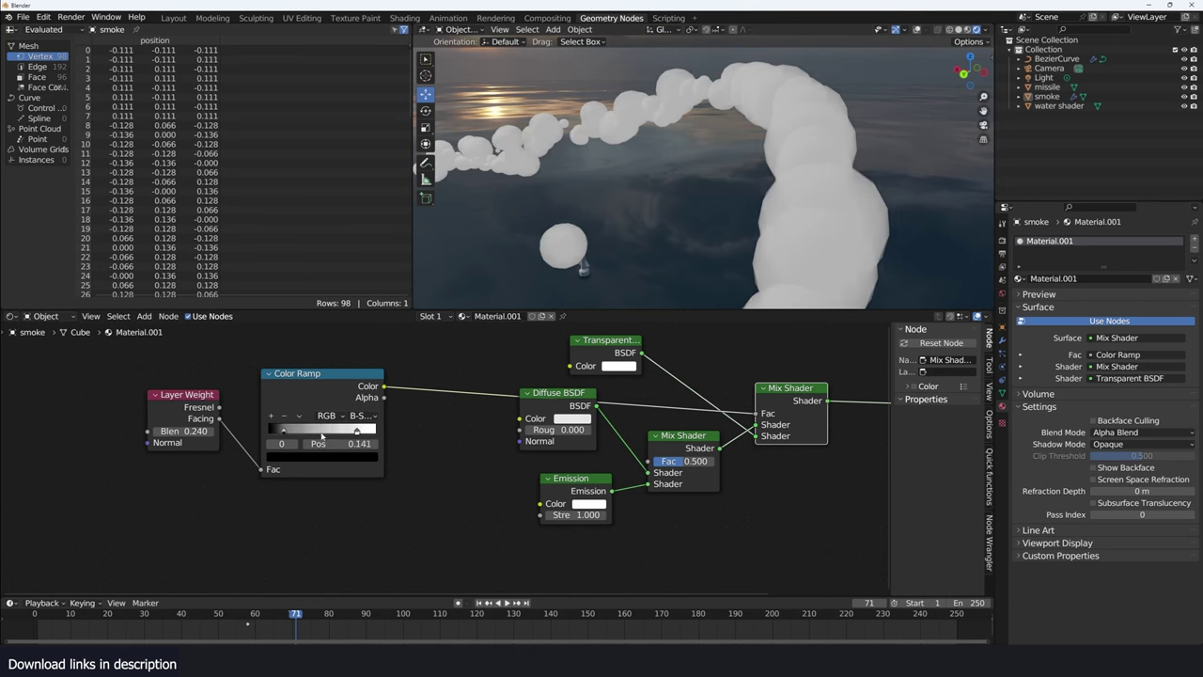
mouse_move(280, 431)
left_mouse_down()
mouse_move(253, 433)
mouse_move(301, 431)
mouse_move(276, 430)
left_mouse_up()
left_click(270, 433)
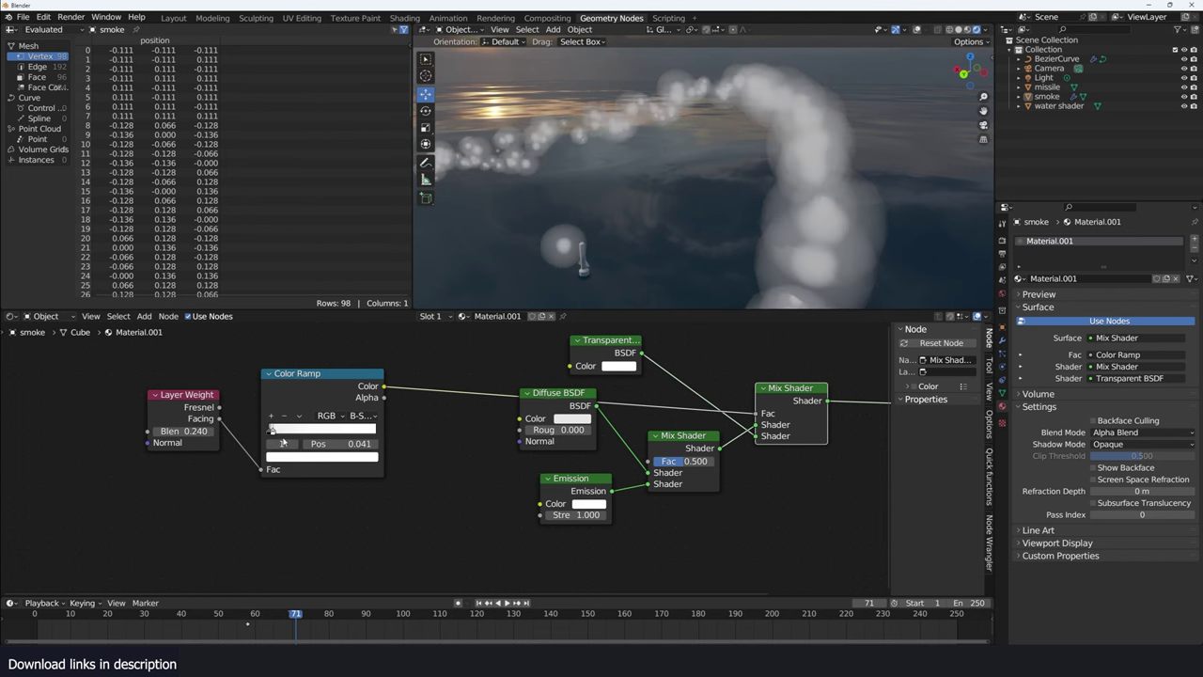
mouse_move(714, 179)
middle_mouse_down()
mouse_move(830, 195)
mouse_move(739, 261)
middle_mouse_up()
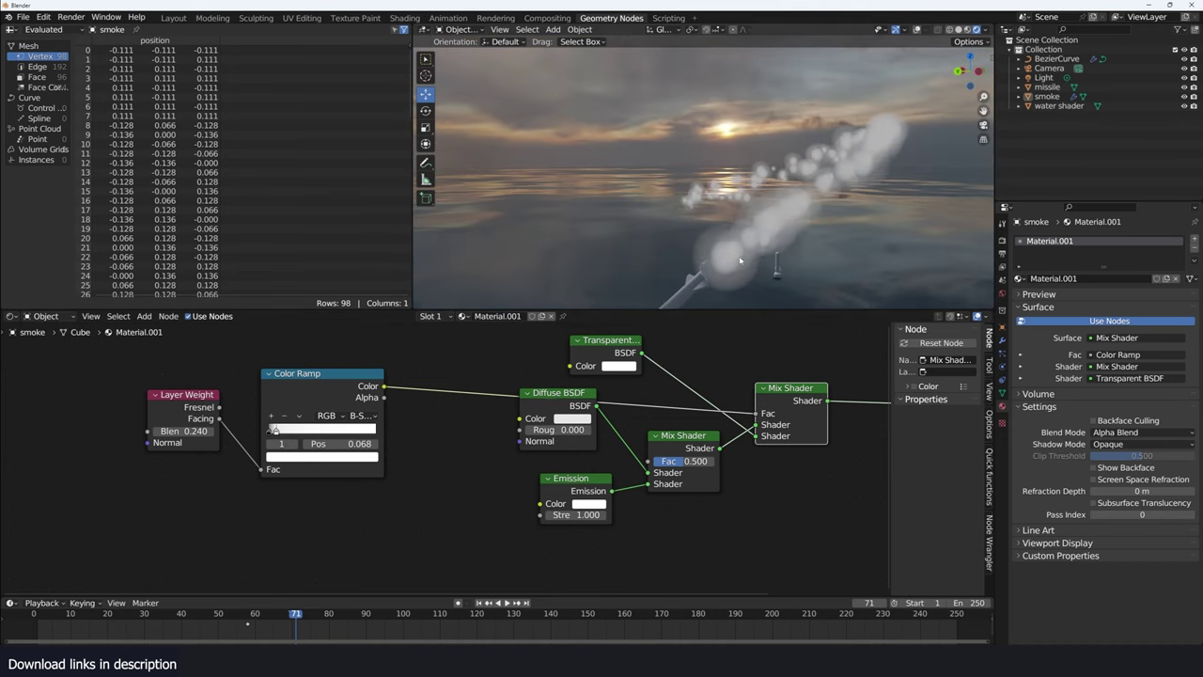
left_click(361, 416)
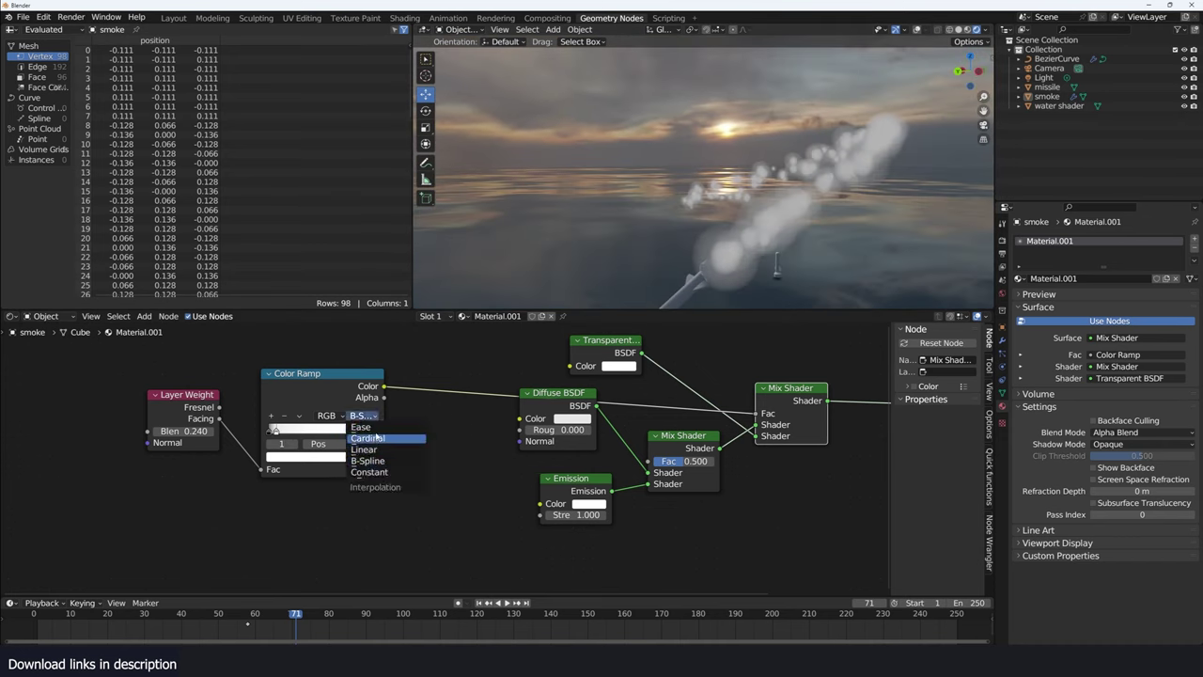
left_click(379, 429)
middle_click_drag(658, 187, 696, 212)
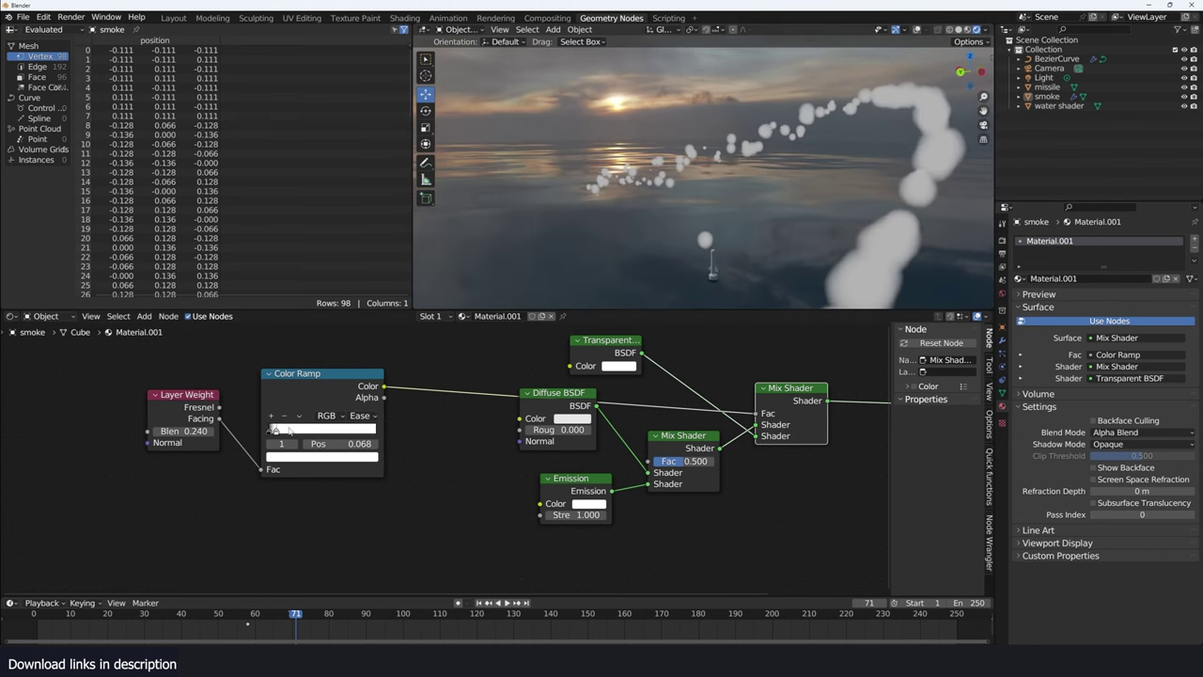
Set the left ramp stop to 0.186, then insert a Float Curve between Facing and the shader mix
left_click_drag(274, 430, 293, 430)
left_click_drag(383, 386, 462, 397)
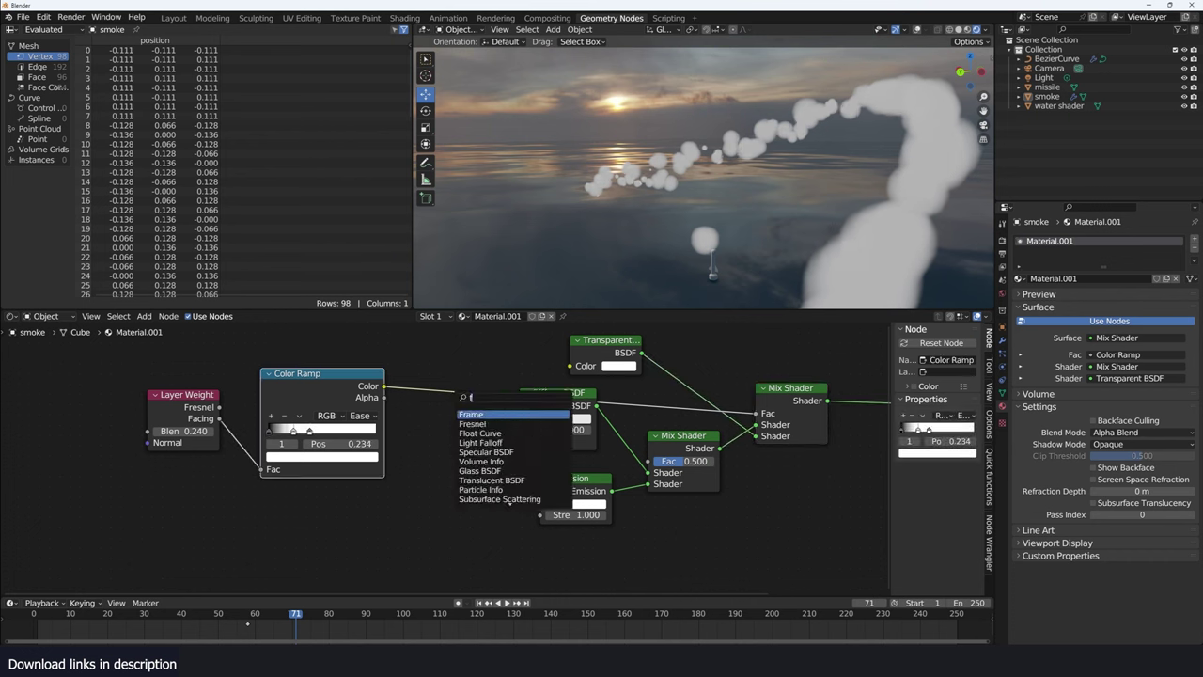
type("float")
key("Return")
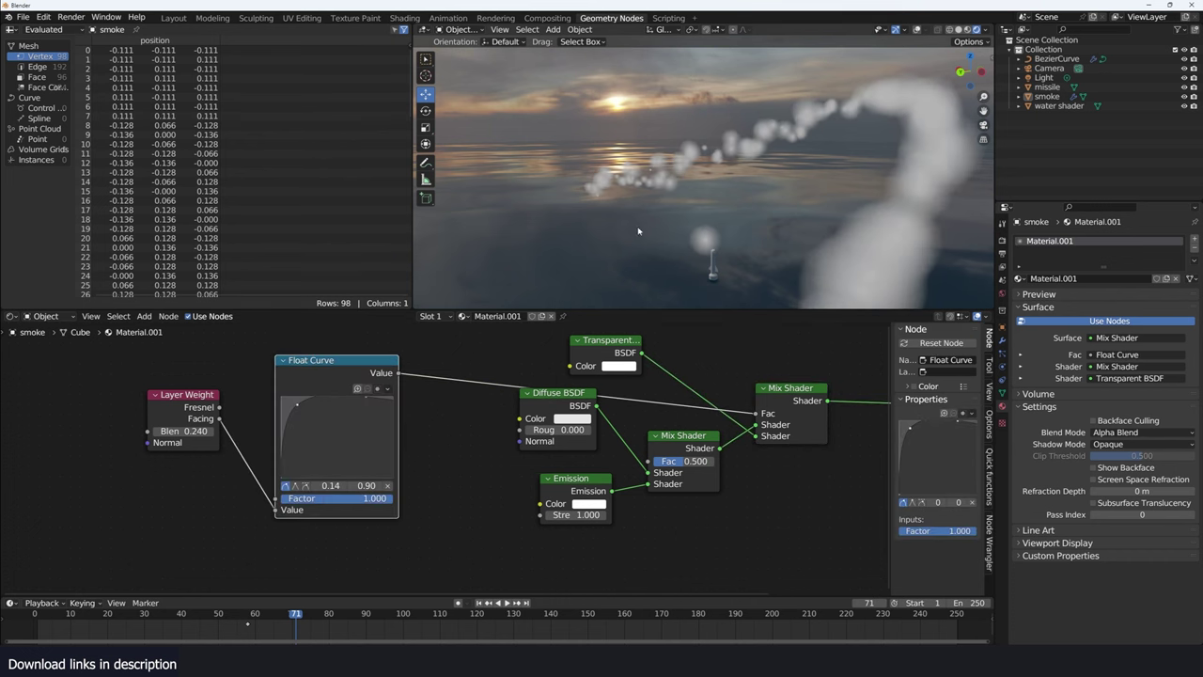
Play the trail animation from the start to frame 54 and view the smoke up close
middle_click_drag(639, 230, 657, 232)
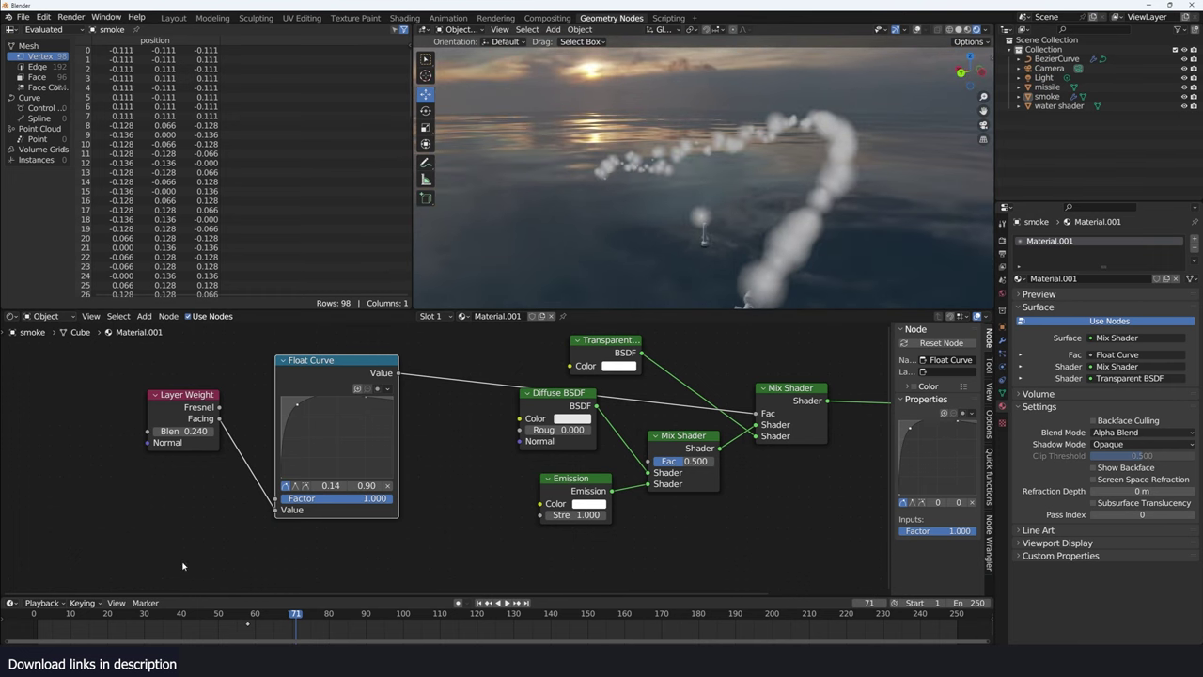
mouse_move(759, 211)
middle_mouse_down()
mouse_move(591, 203)
mouse_move(555, 216)
mouse_move(582, 272)
middle_mouse_up()
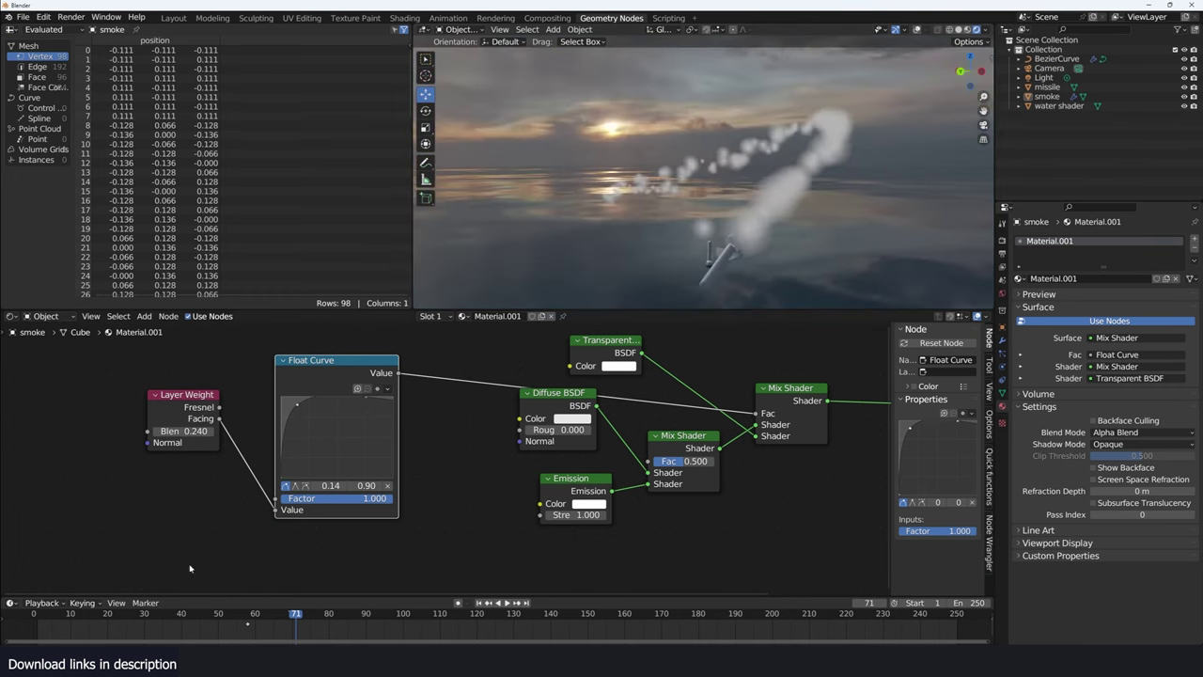
key("shift+Left")
key("space")
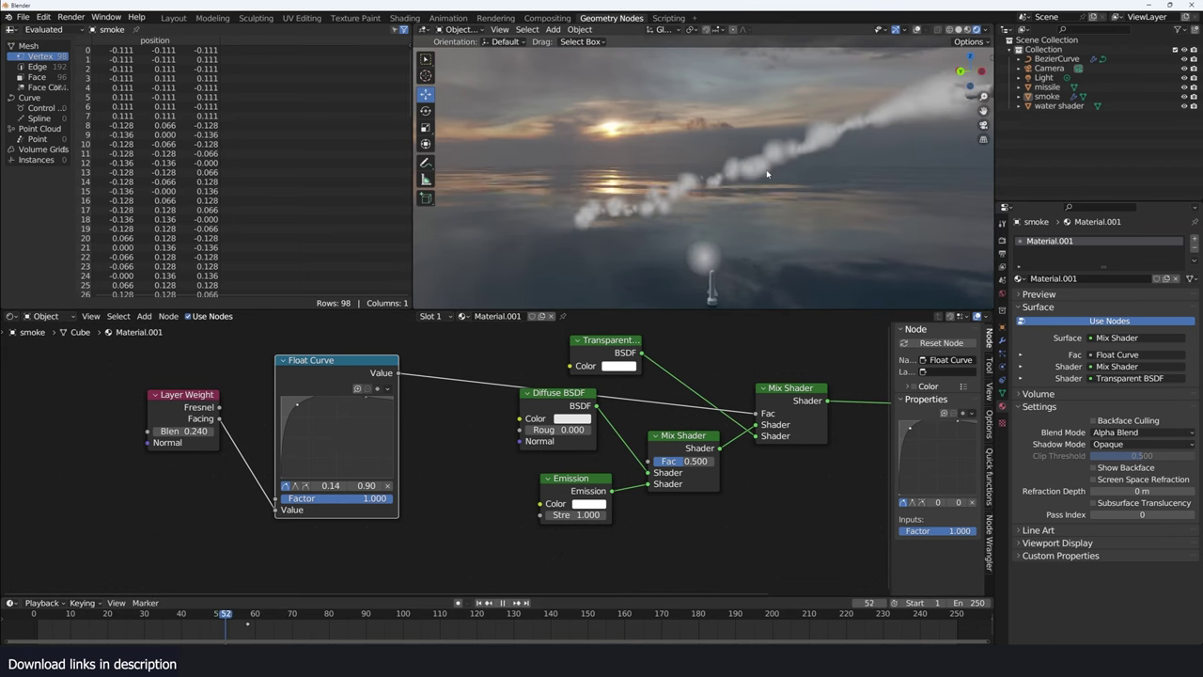
key("space")
scroll(603, 434, "down", 1)
middle_click_drag(720, 230, 806, 221)
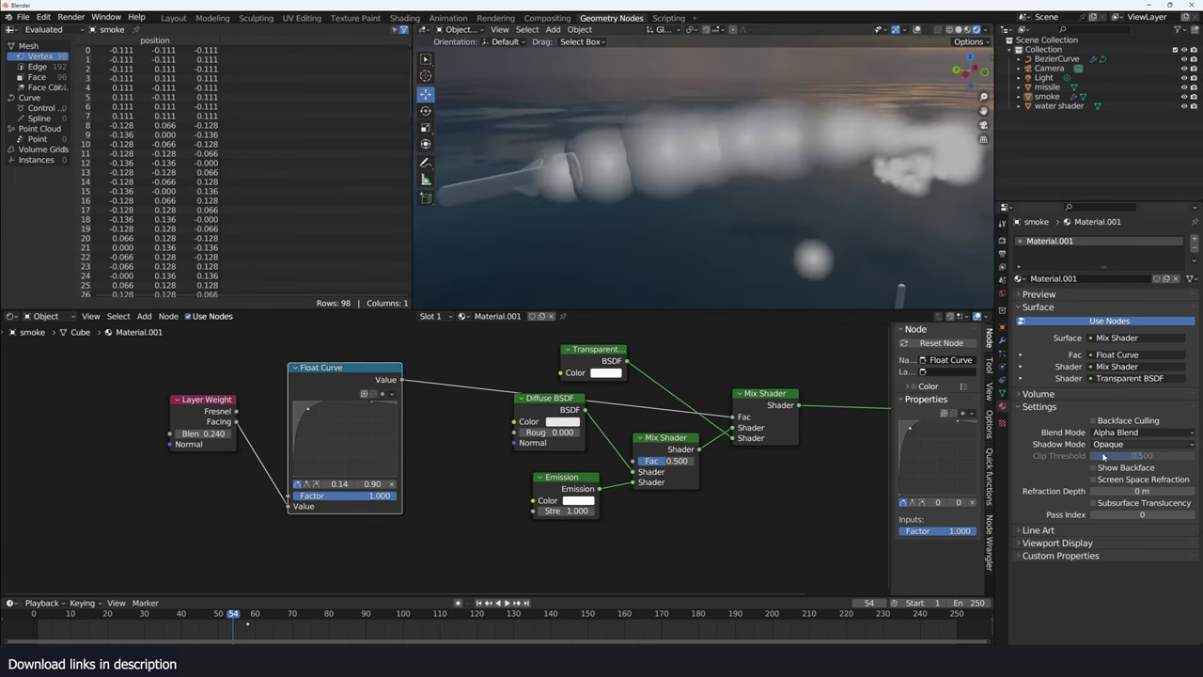
scroll(469, 446, "down", 1)
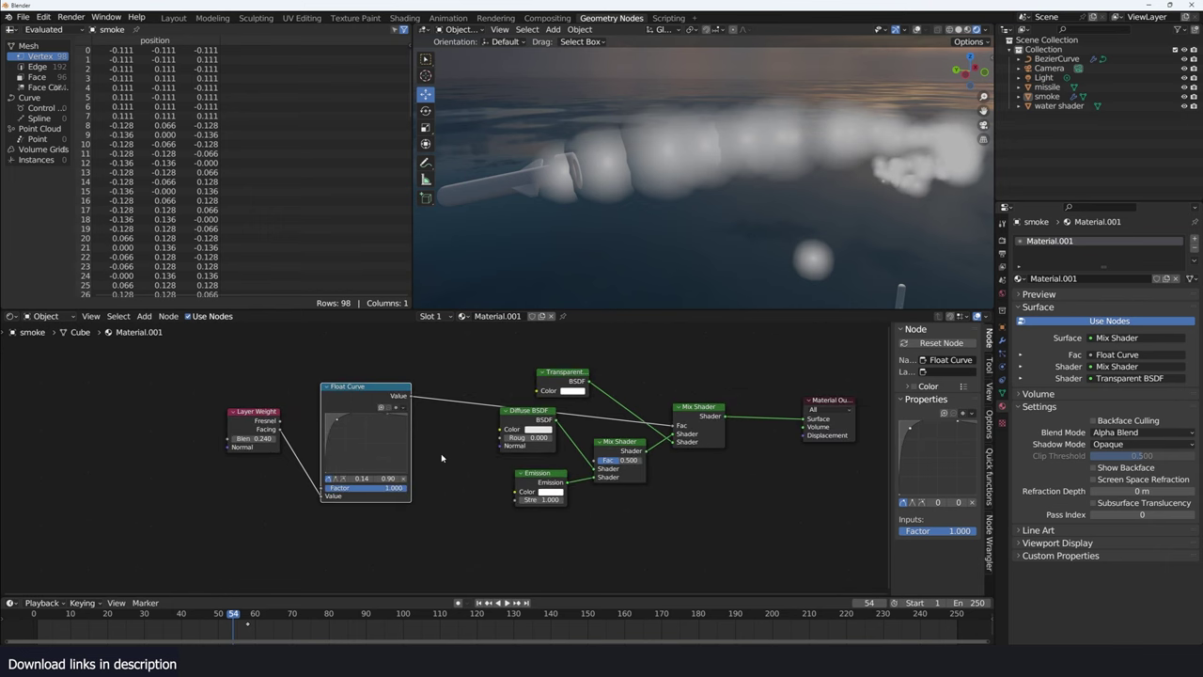
middle_click_drag(414, 505, 378, 493)
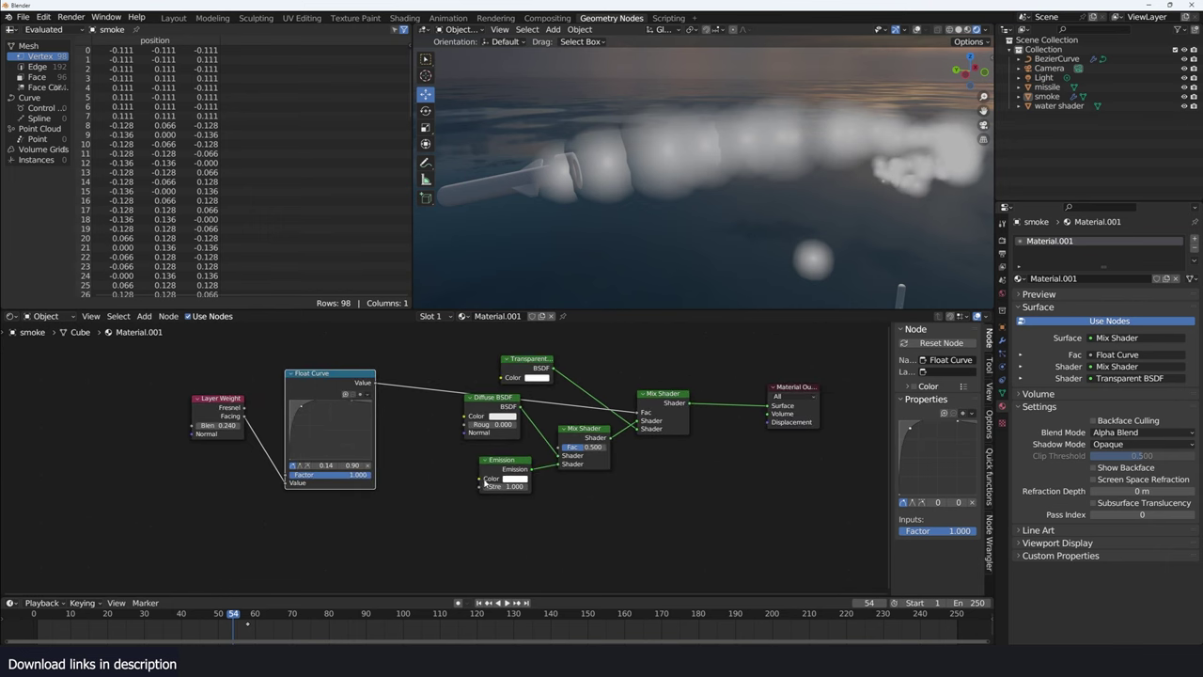
Add a Noise Texture previewed on the smoke at Scale 2.6, then make BezierCurve active
key("shift+a")
left_click(446, 522)
left_click(523, 548)
left_click(423, 510)
left_click(422, 510, "ctrl+shift")
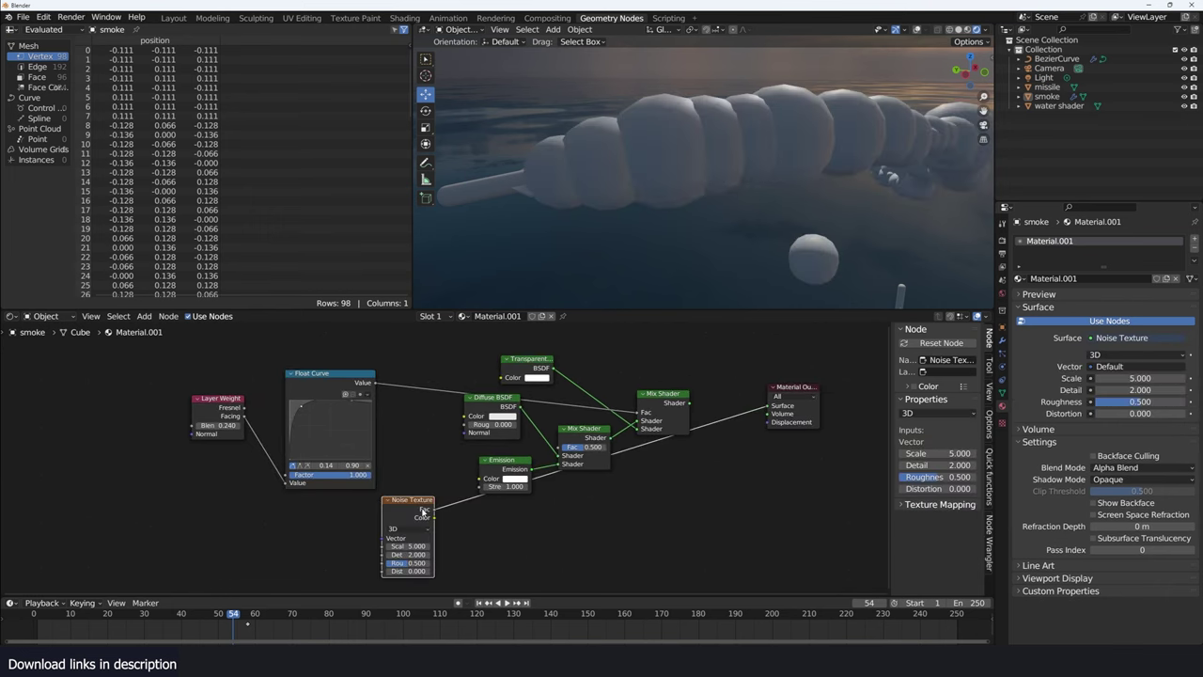
middle_click_drag(491, 529, 544, 494)
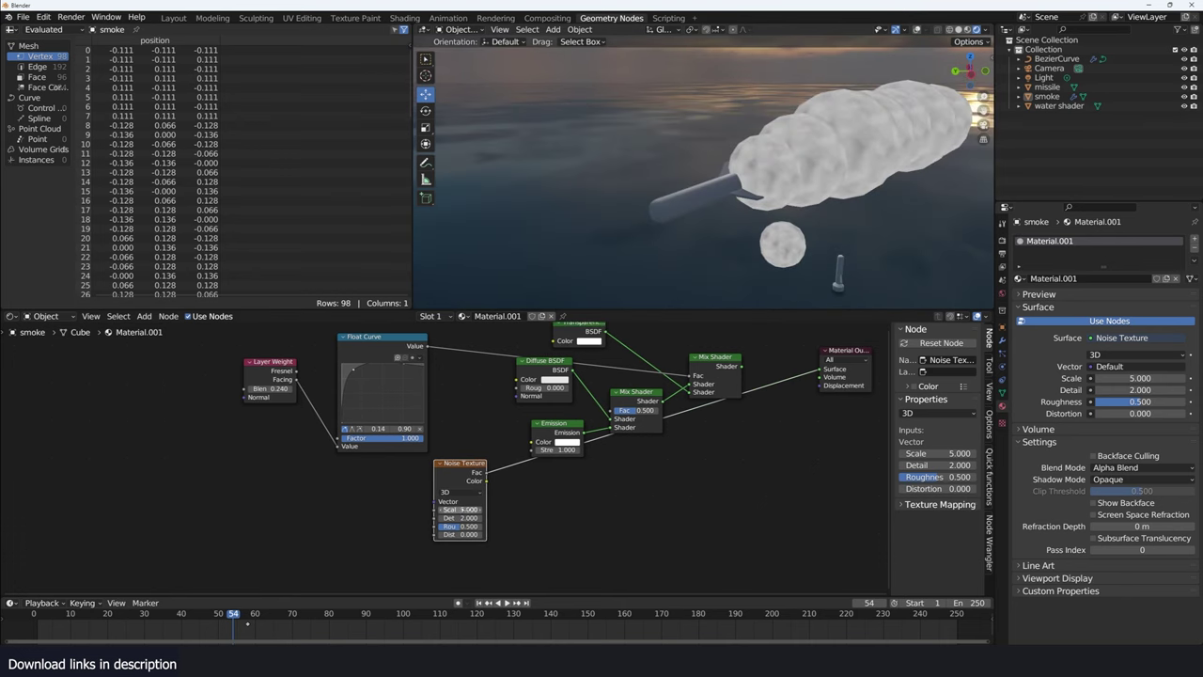
left_click_drag(459, 509, 432, 509)
mouse_move(714, 197)
middle_mouse_down()
mouse_move(742, 241)
mouse_move(674, 236)
middle_mouse_up()
middle_click_drag(583, 412, 624, 412)
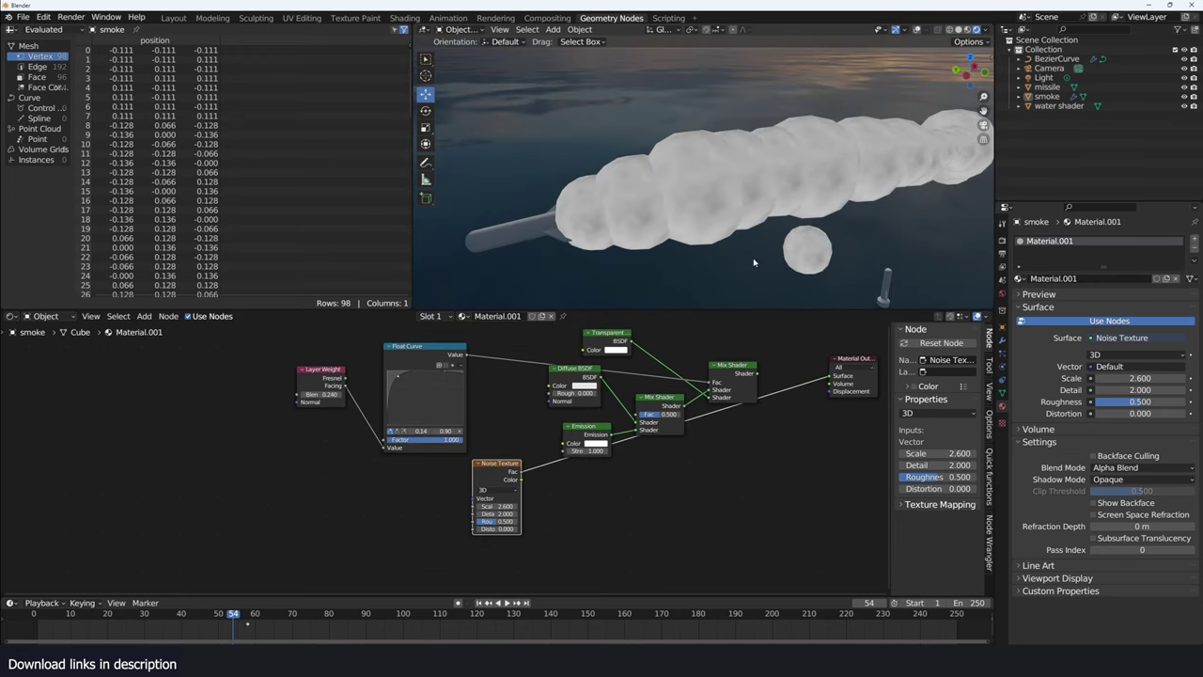
left_click(660, 199)
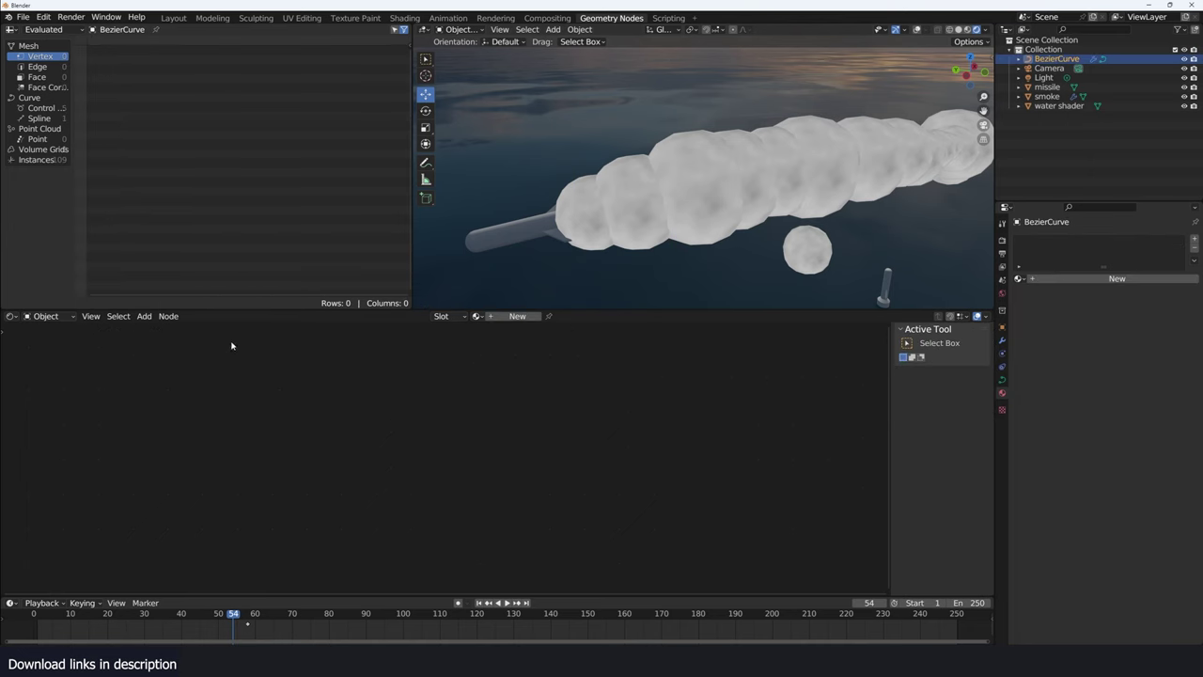
Insert a Realize Instances node before Join Geometry in the BezierCurve's geometry node tree
left_click(9, 316)
left_click(47, 386)
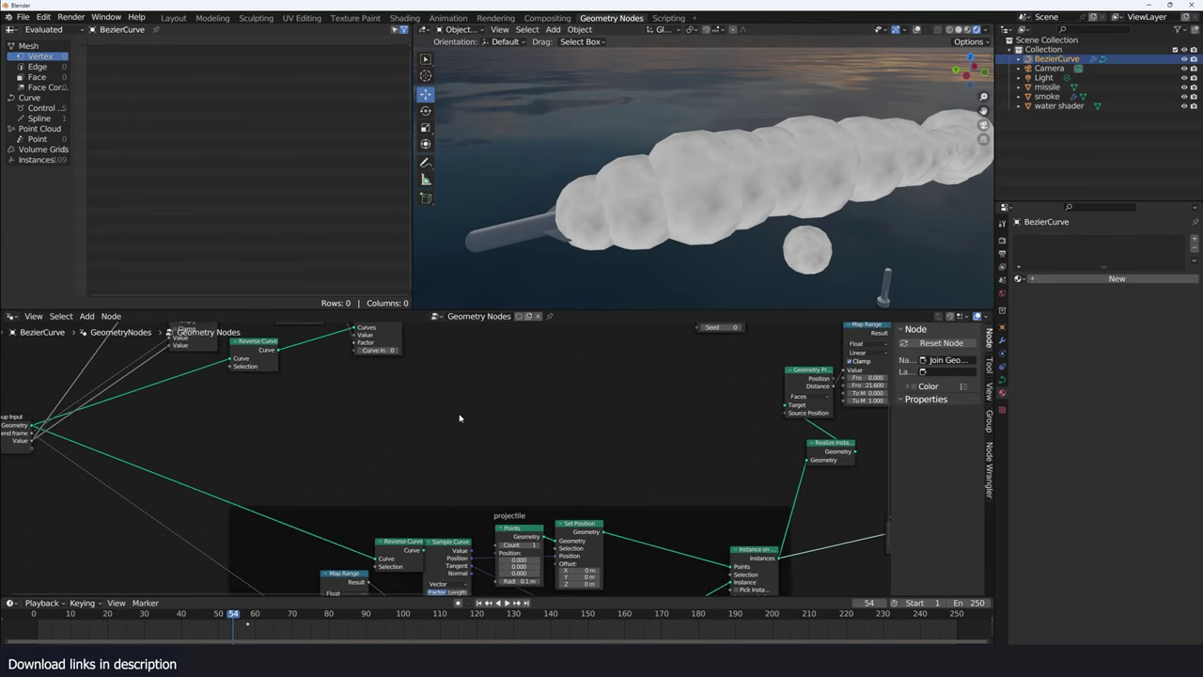
key("Home")
middle_click_drag(526, 398, 416, 407)
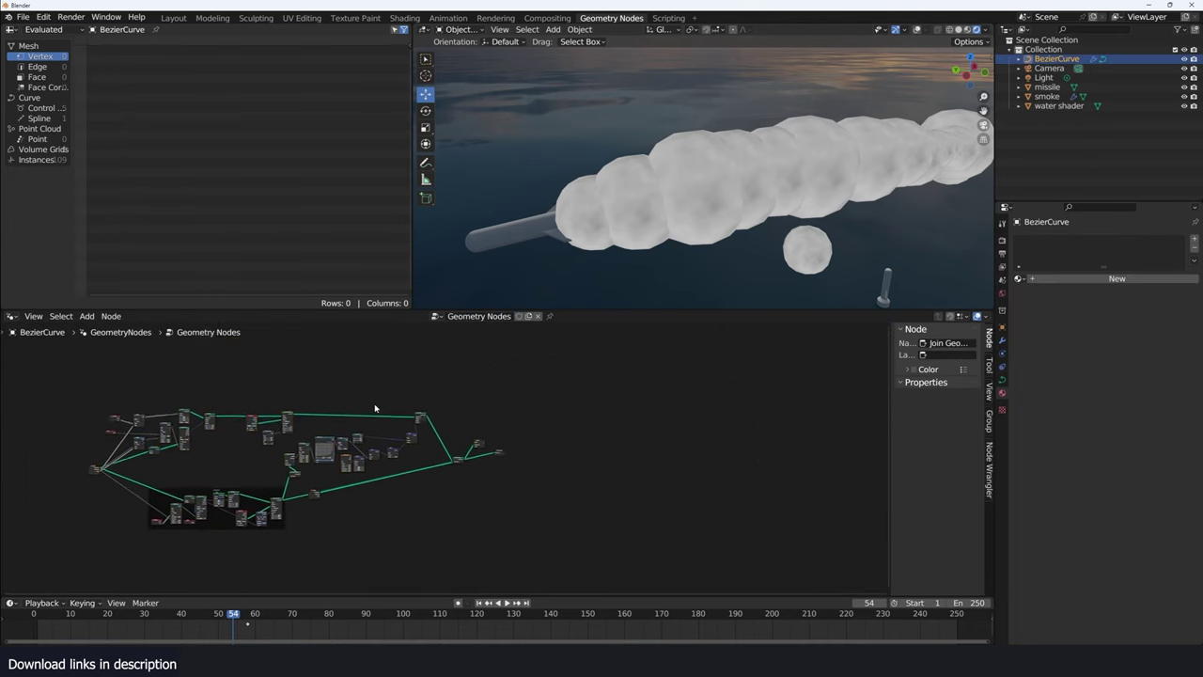
scroll(560, 407, "up", 3)
scroll(555, 412, "up", 2)
scroll(545, 416, "up", 2)
key("shift+a")
type("r")
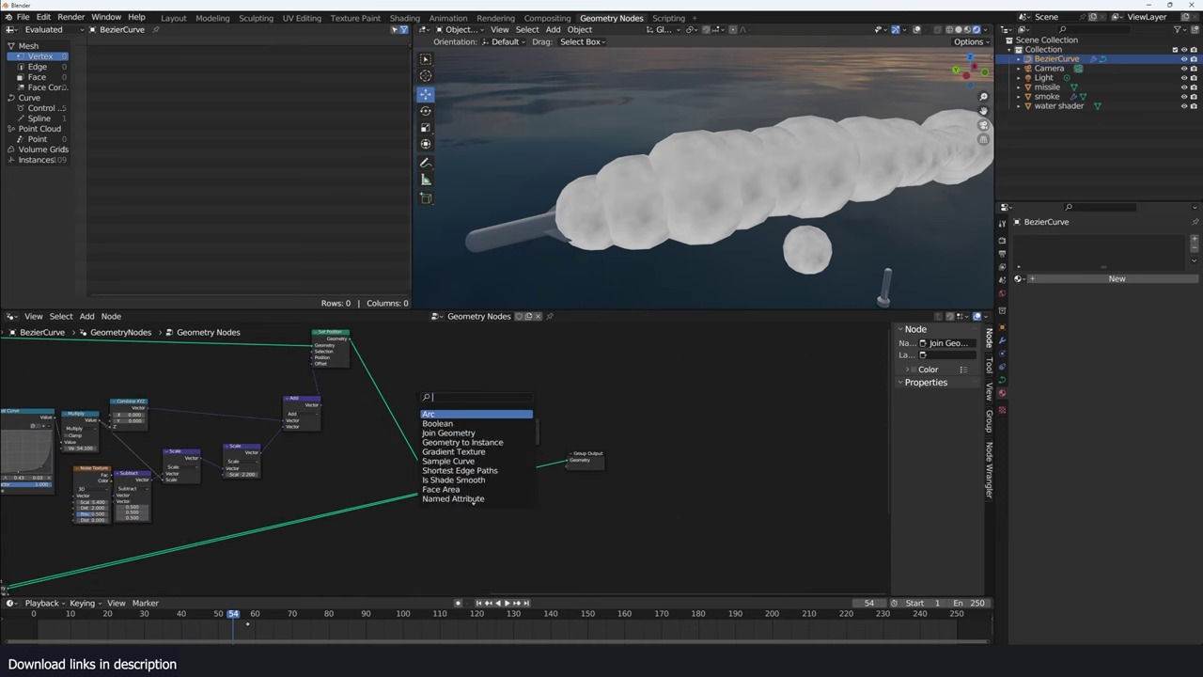
type("ea")
key("Return")
left_click(390, 414)
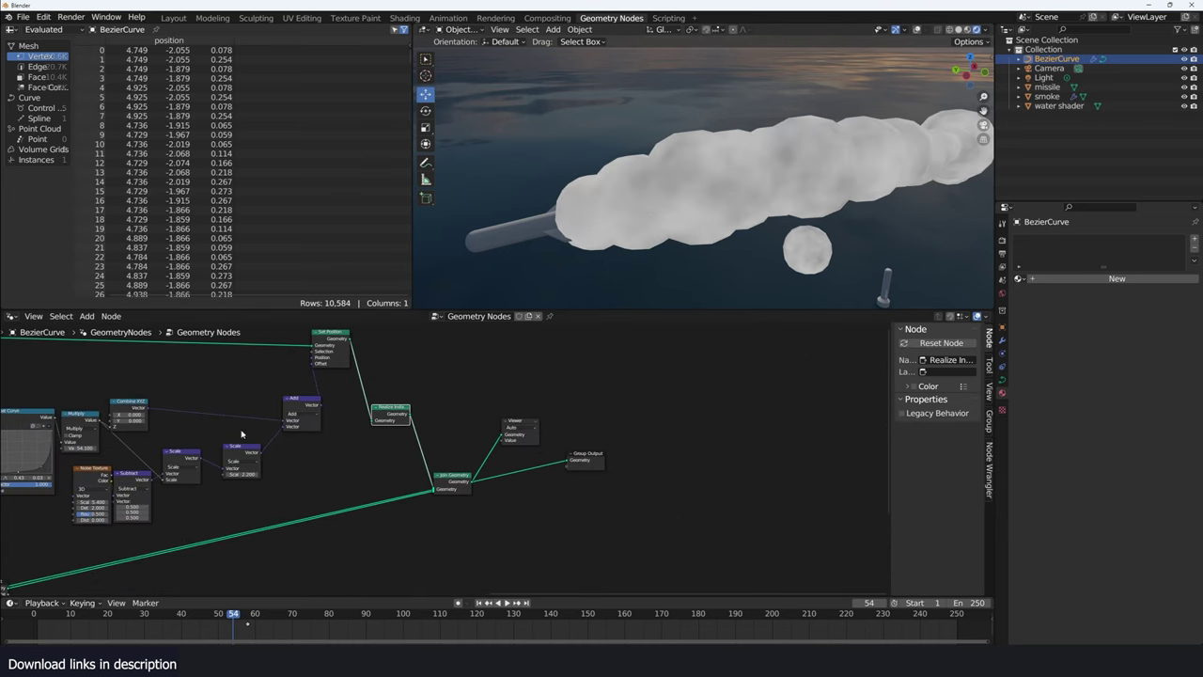
Switch the editor back to the Shader Editor
scroll(315, 428, "left", 5, "ctrl")
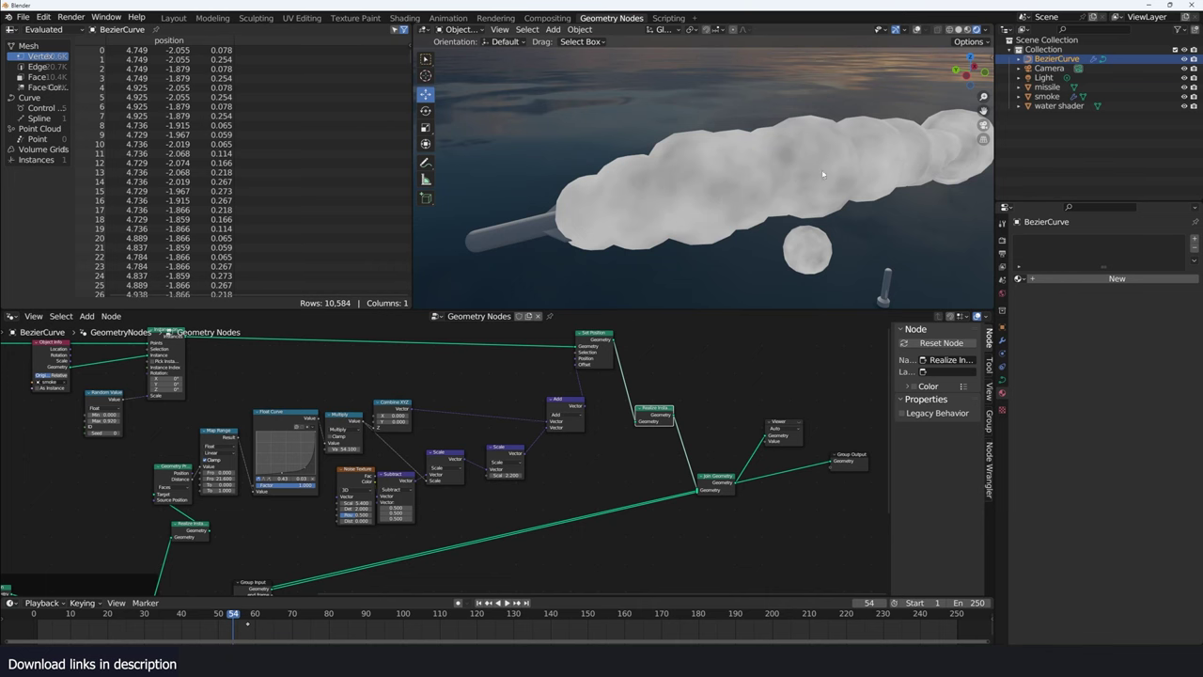
left_click(12, 316)
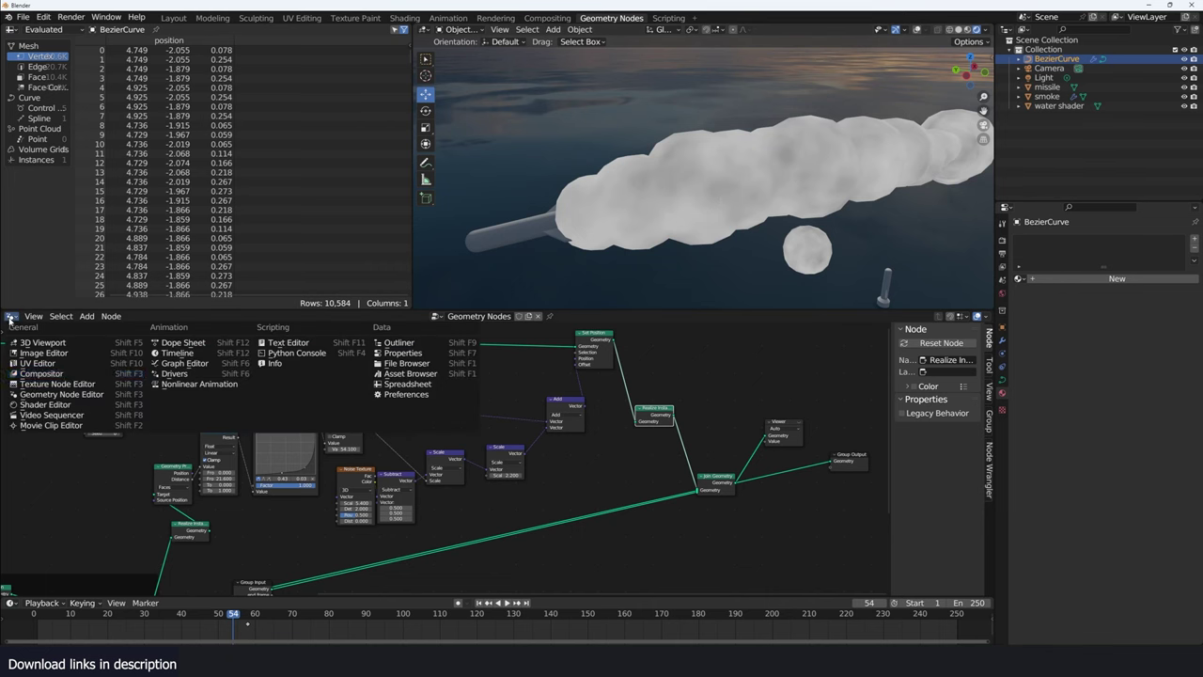
left_click(40, 405)
Select the smoke sphere and move its Layer Weight and Float Curve nodes further left
left_click(804, 260)
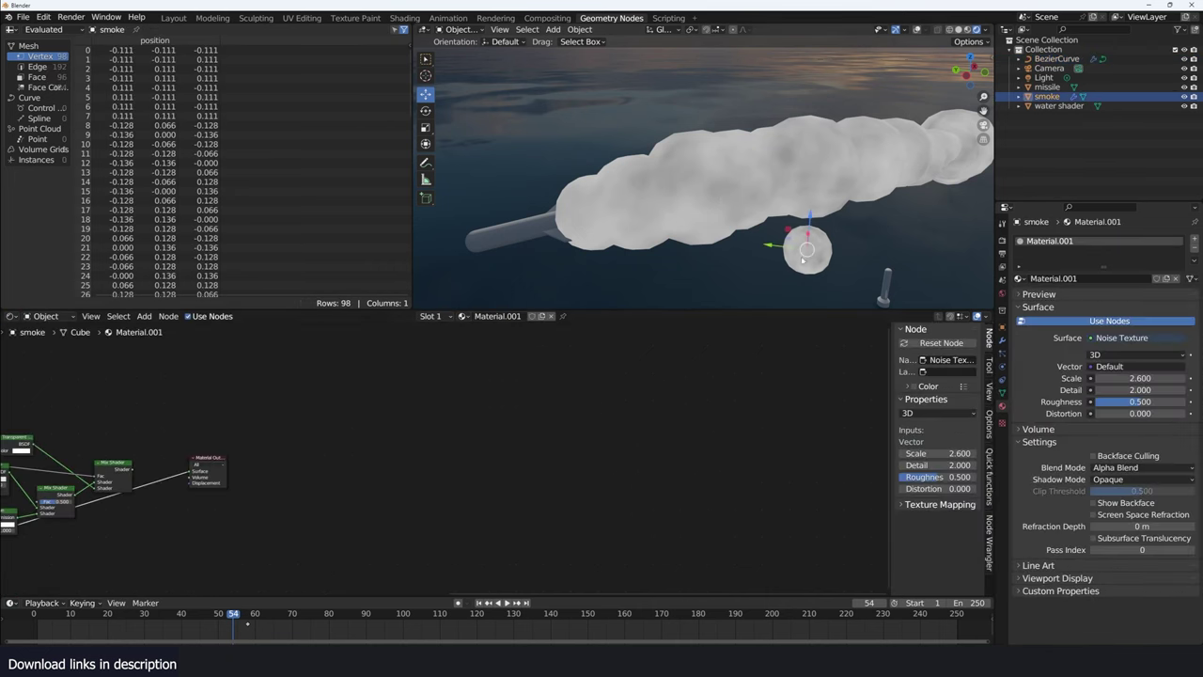
key("Home")
middle_click_drag(425, 444, 519, 444)
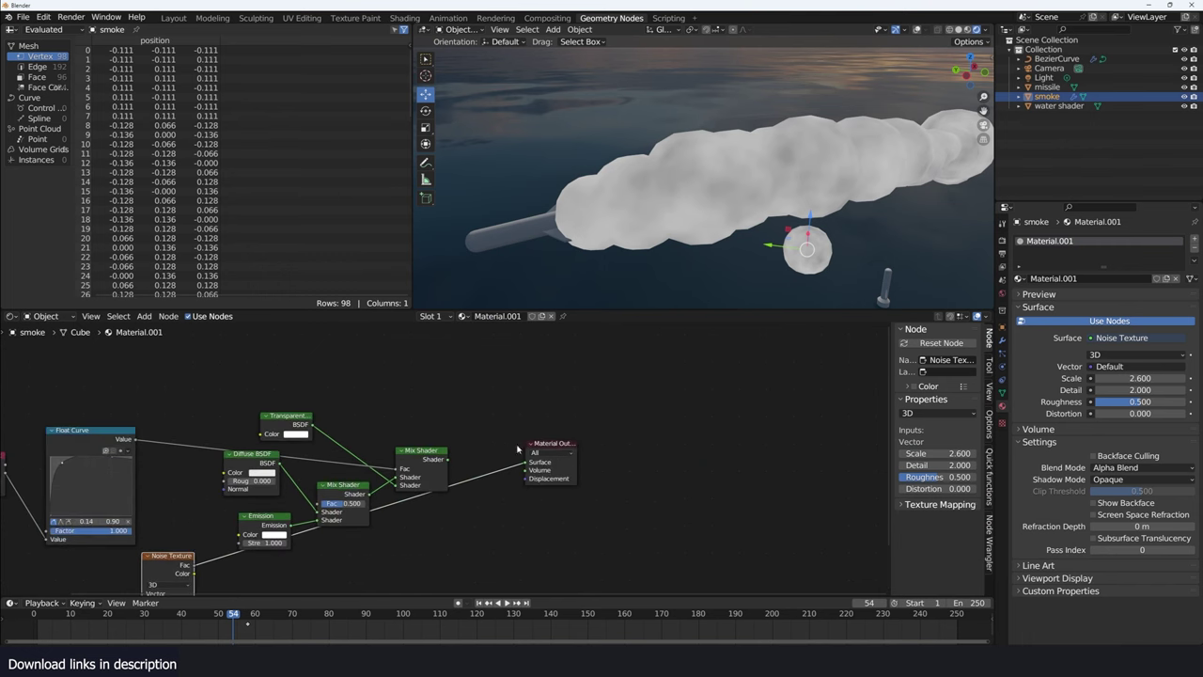
scroll(281, 451, "up", 2)
middle_click_drag(186, 445, 233, 433)
key("g")
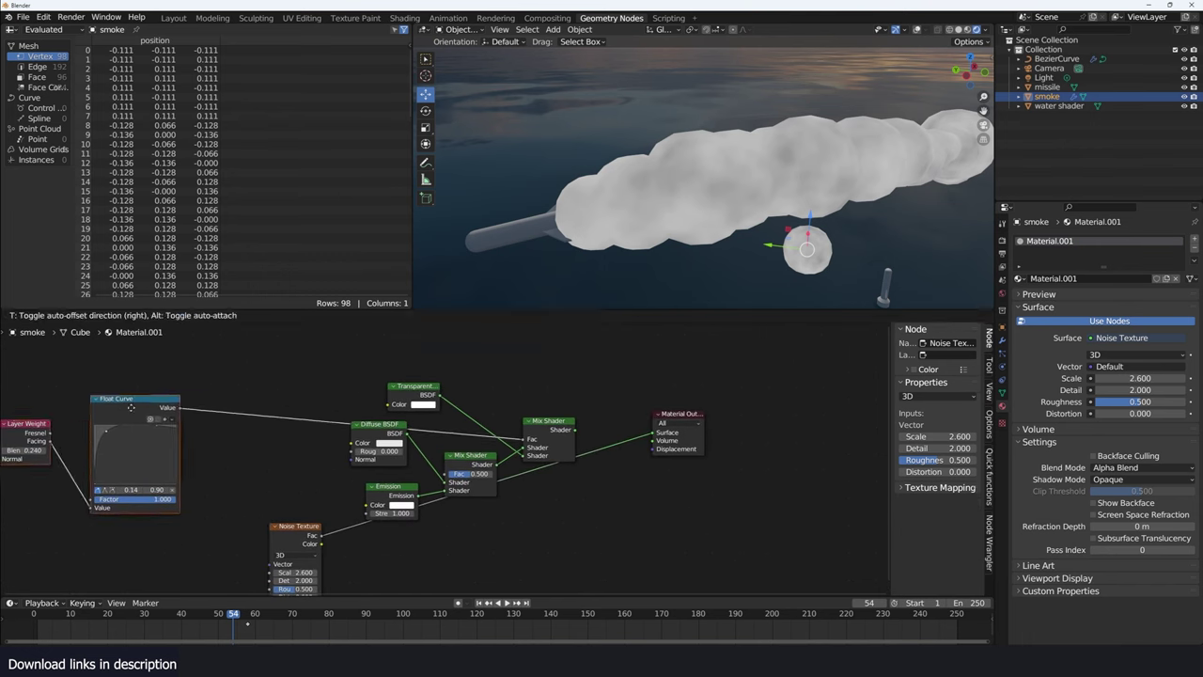
left_click(139, 429)
Insert a Mix node after the Float Curve with the Noise Texture feeding input B
key("shift+a")
type("mix")
left_click(274, 435)
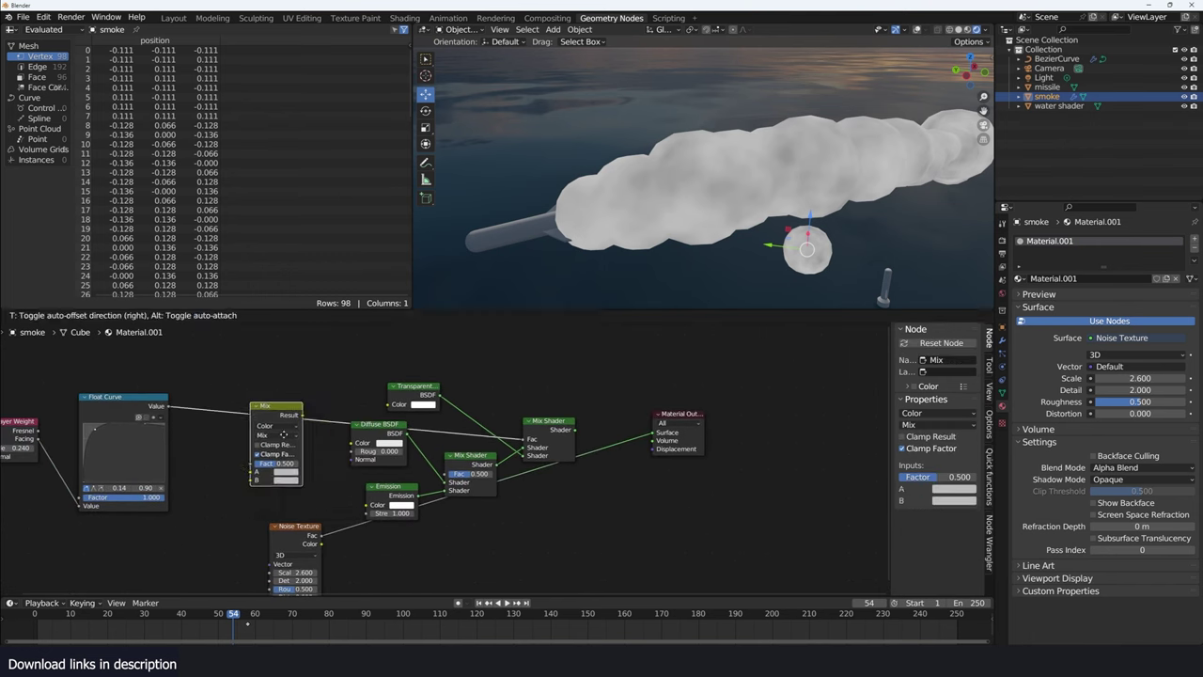
left_click(283, 484)
left_click(322, 414)
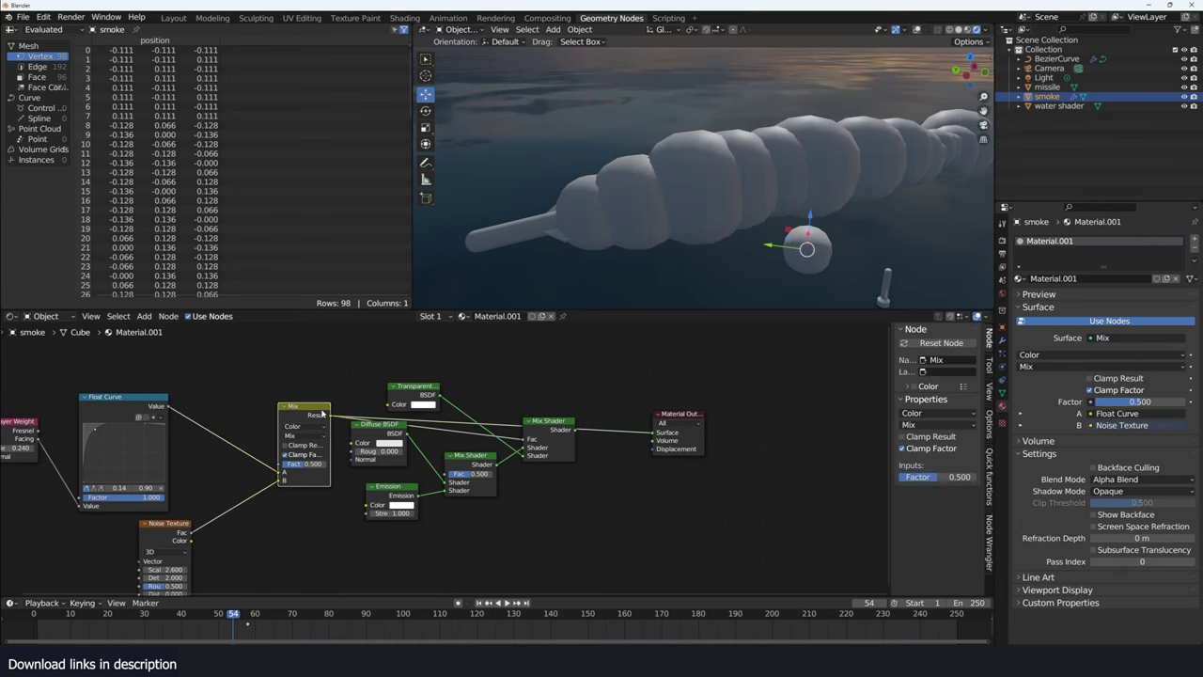
scroll(342, 455, "up", 2)
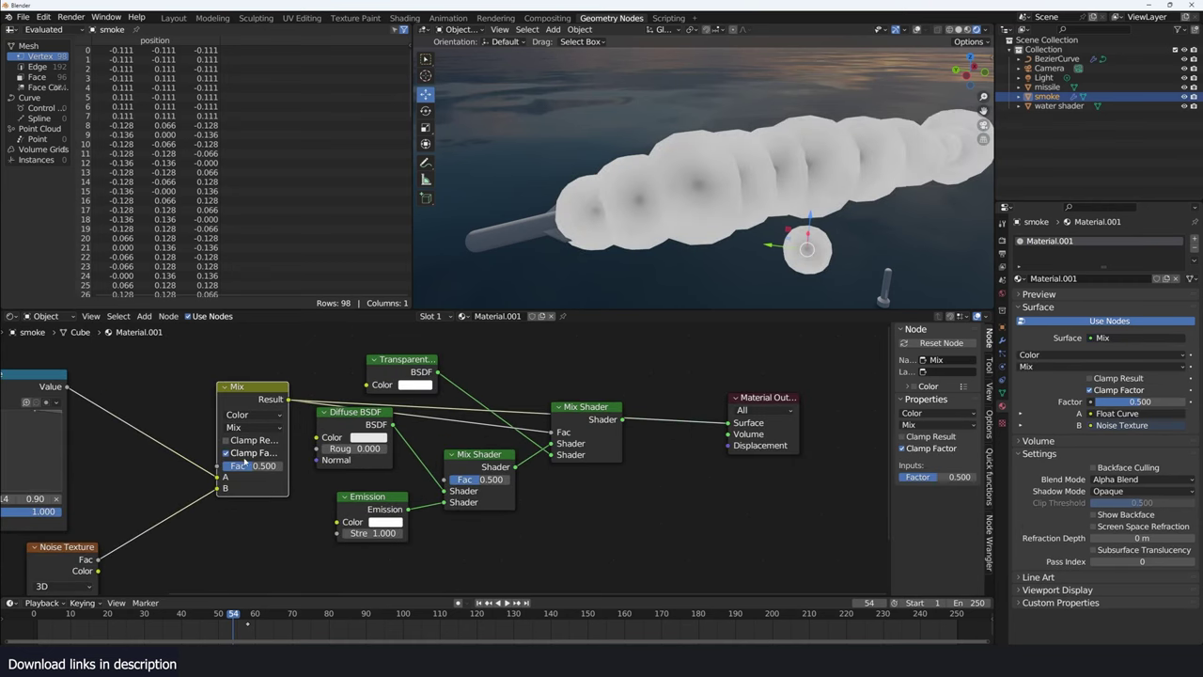
Set the Mix to Subtract at factor 1.0 and the noise Scale to 3.2
left_click(253, 428)
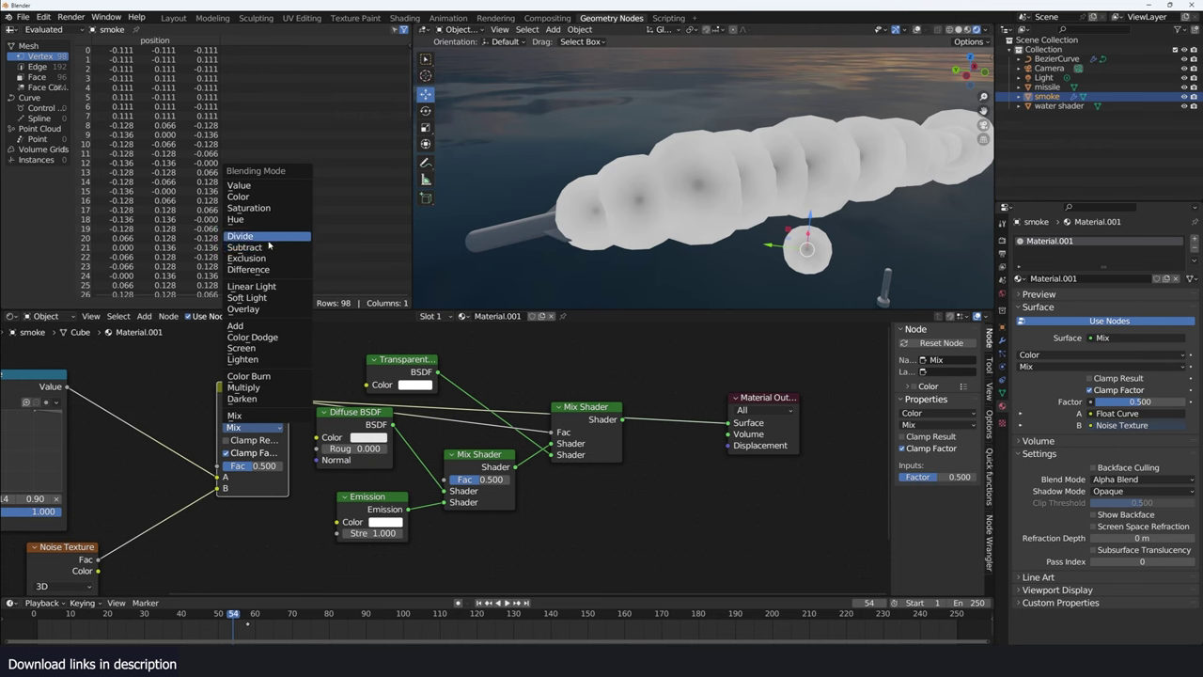
left_click(269, 246)
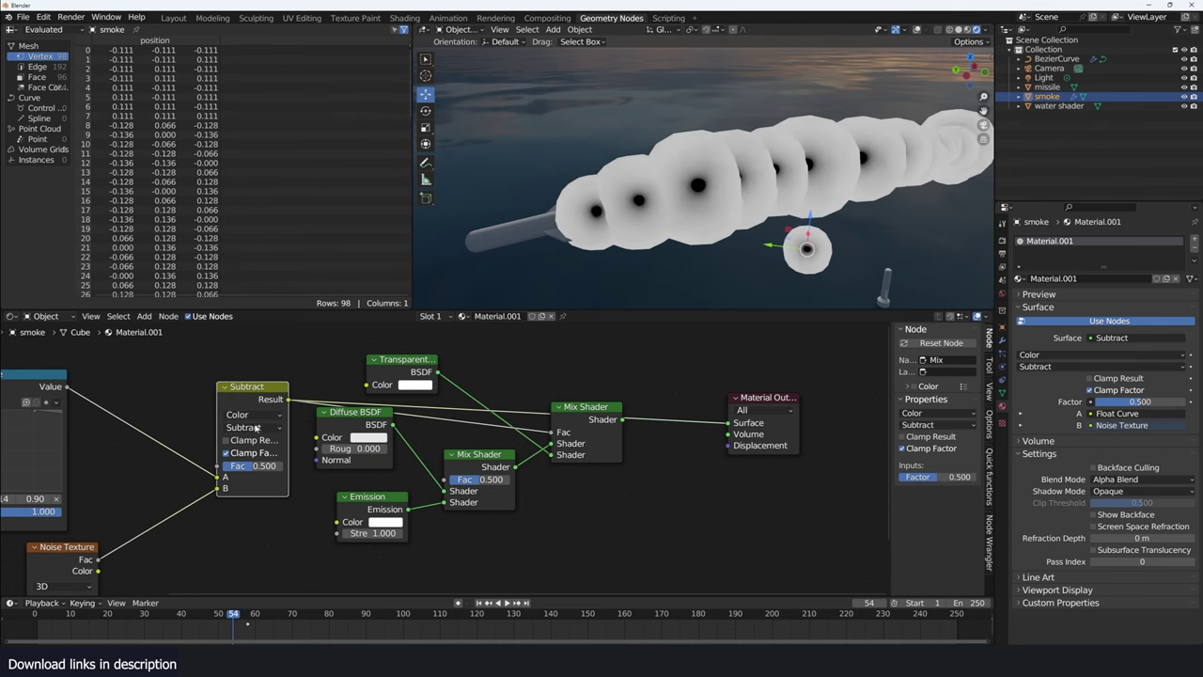
left_click_drag(249, 465, 282, 466)
middle_click_drag(200, 514, 328, 448)
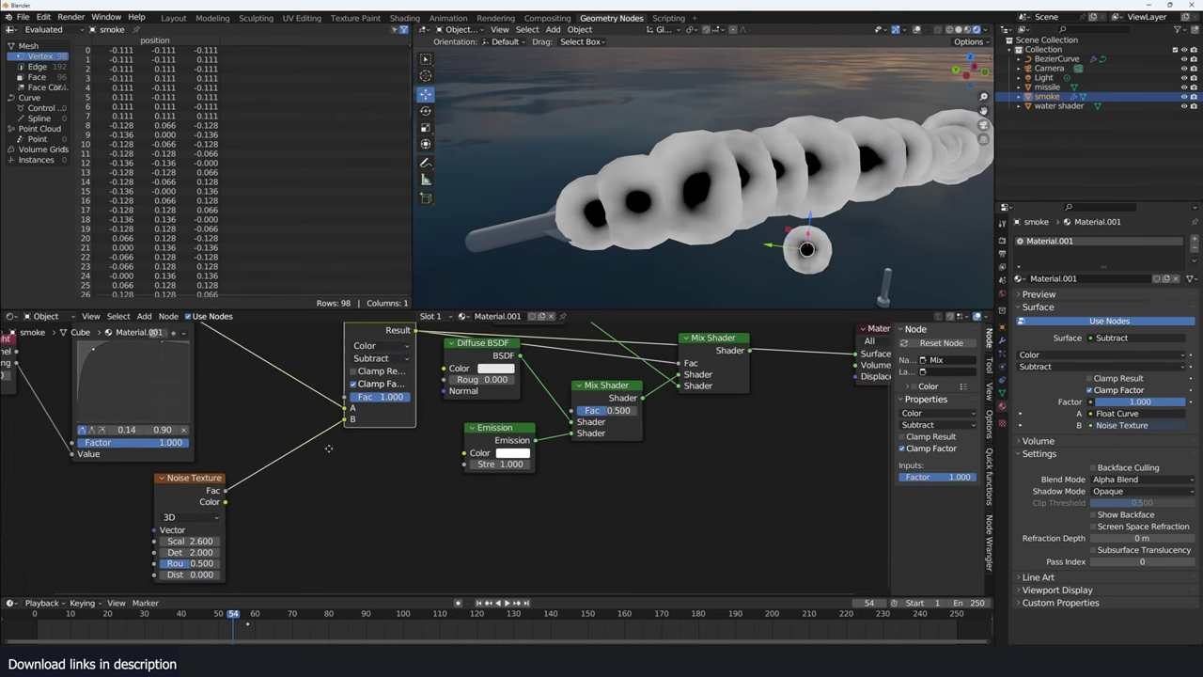
left_click_drag(188, 542, 193, 541)
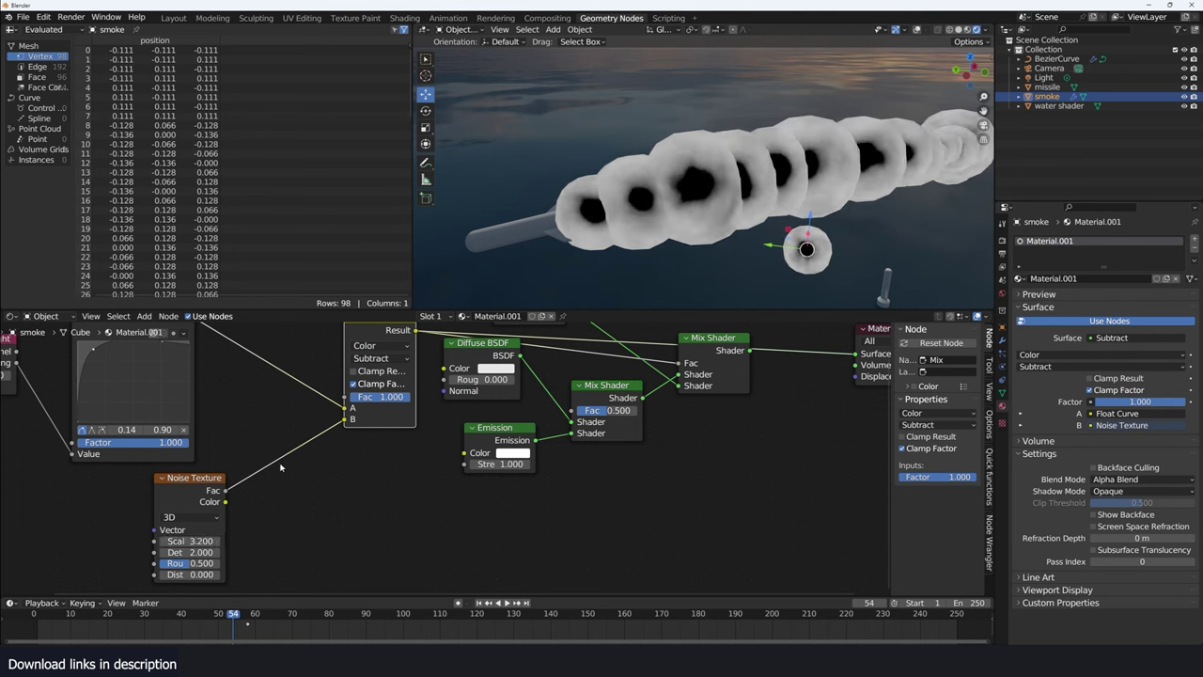
key("shift+a")
Insert a Color Ramp after the noise with stops at 0 and about 0.8
type("ramp")
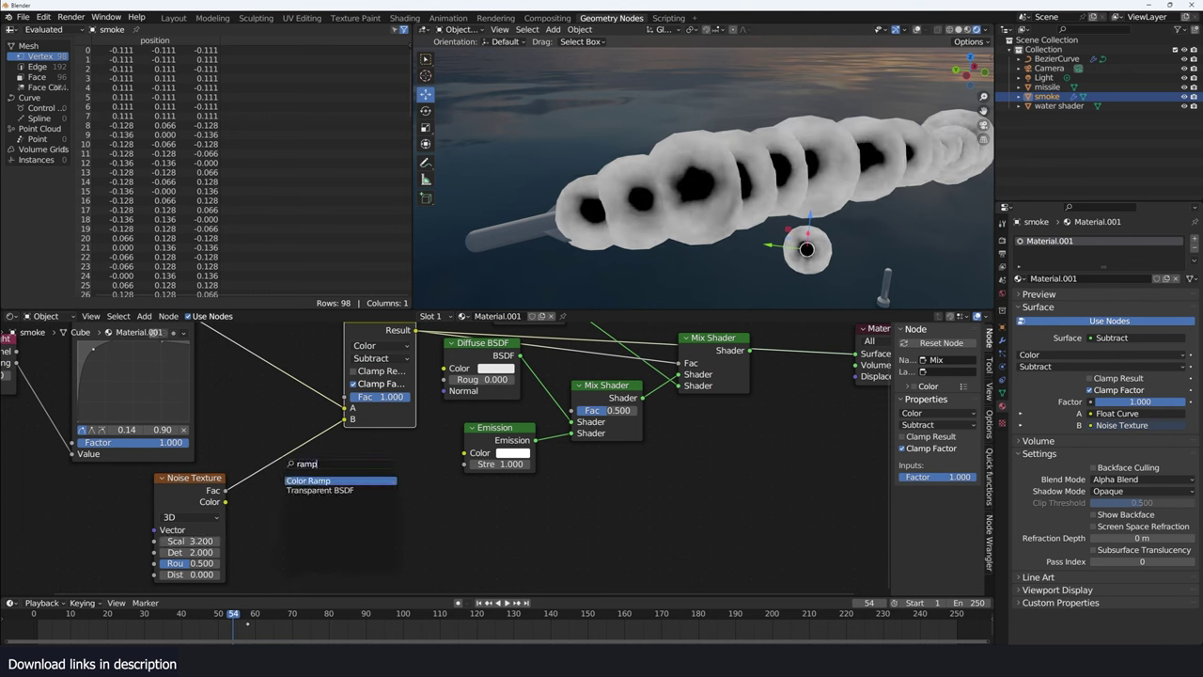
key("Return")
left_click(290, 508)
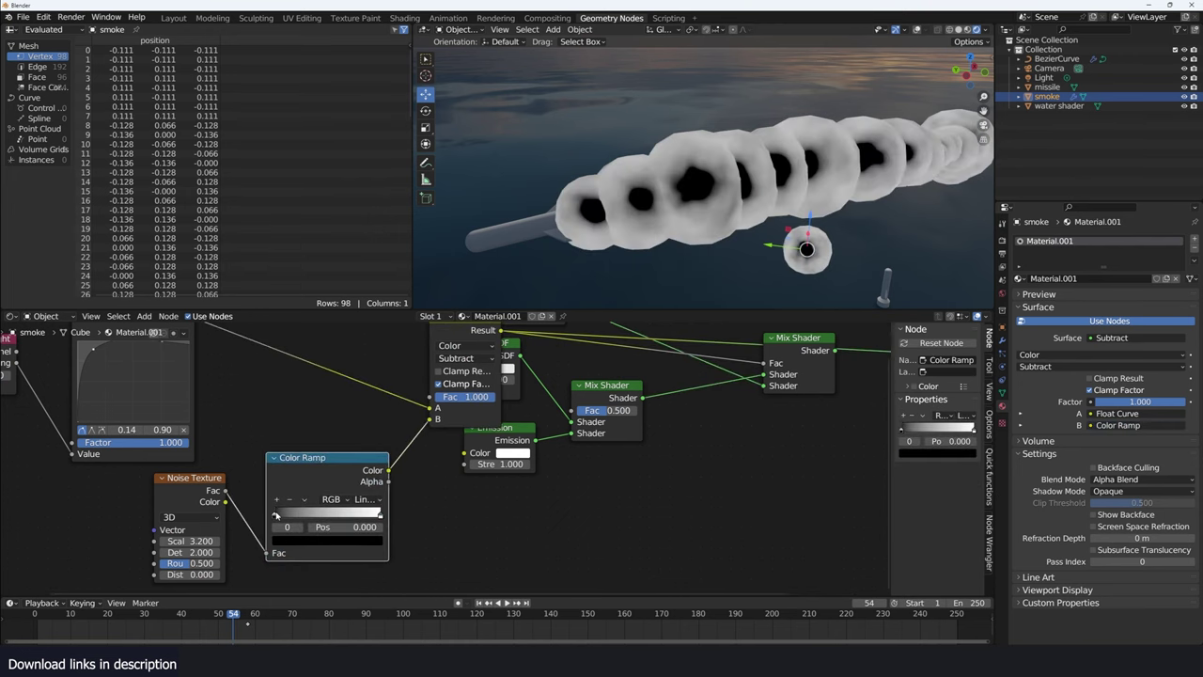
left_click_drag(291, 514, 271, 521)
left_click_drag(376, 515, 360, 515)
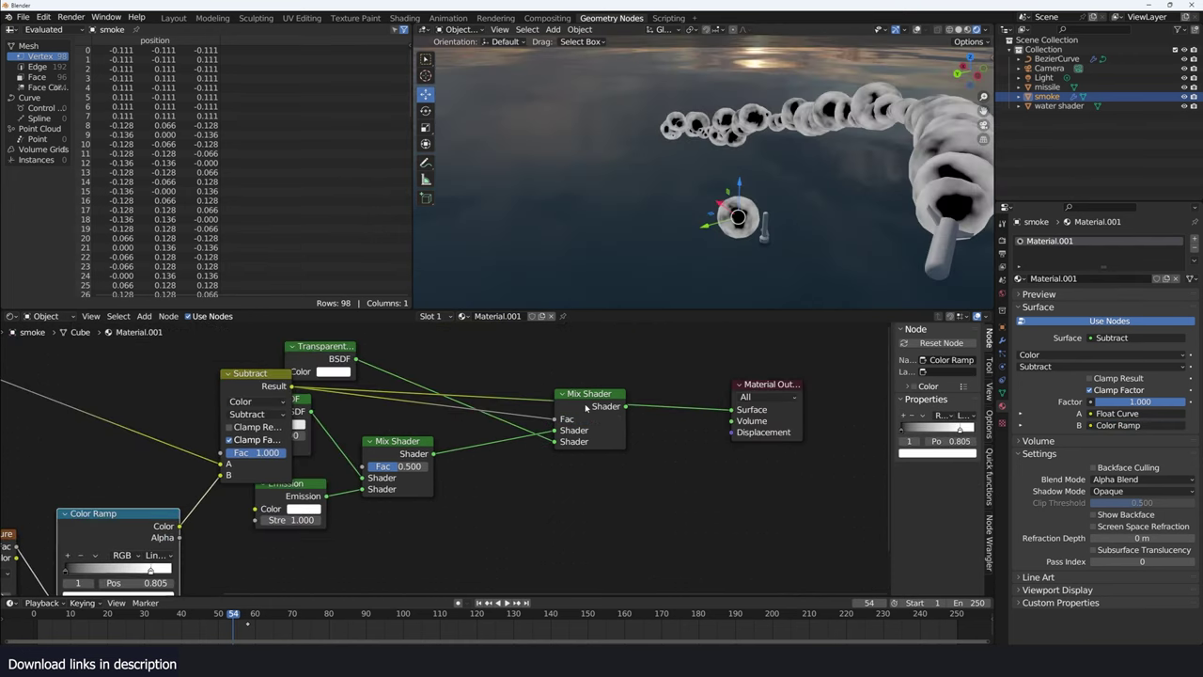
Remap the facing mask with a Color Ramp (dark stop 0.414) and rewire the noise ramp into Subtract
left_click(586, 407)
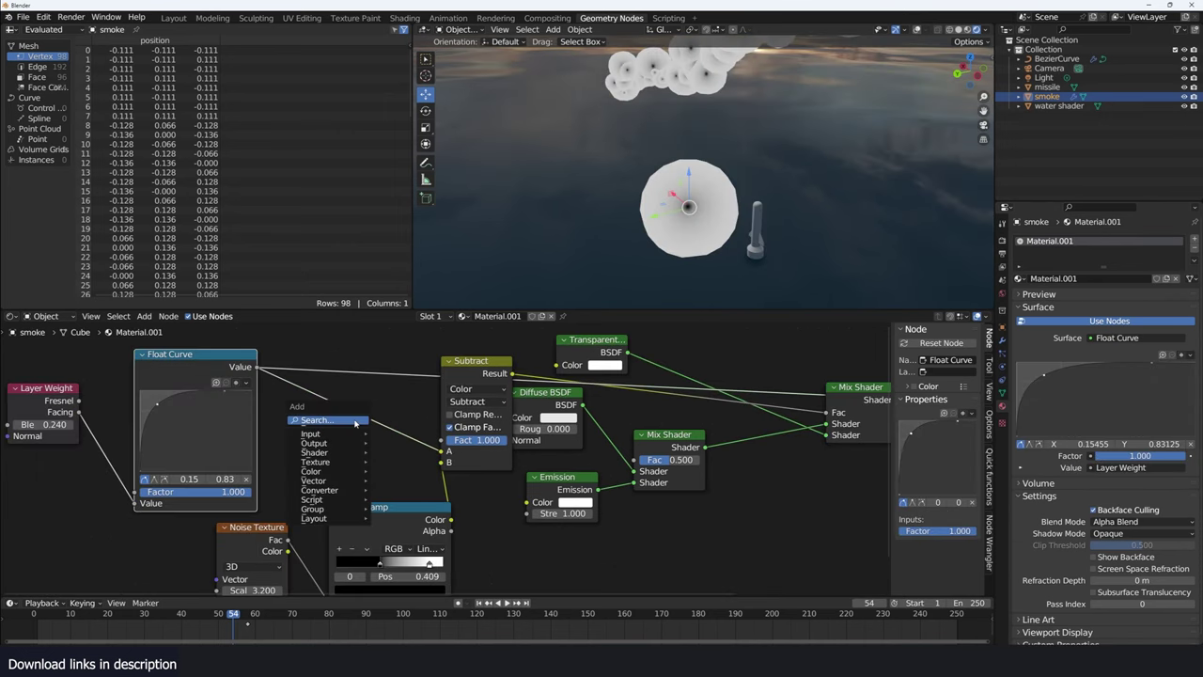
type("ramp")
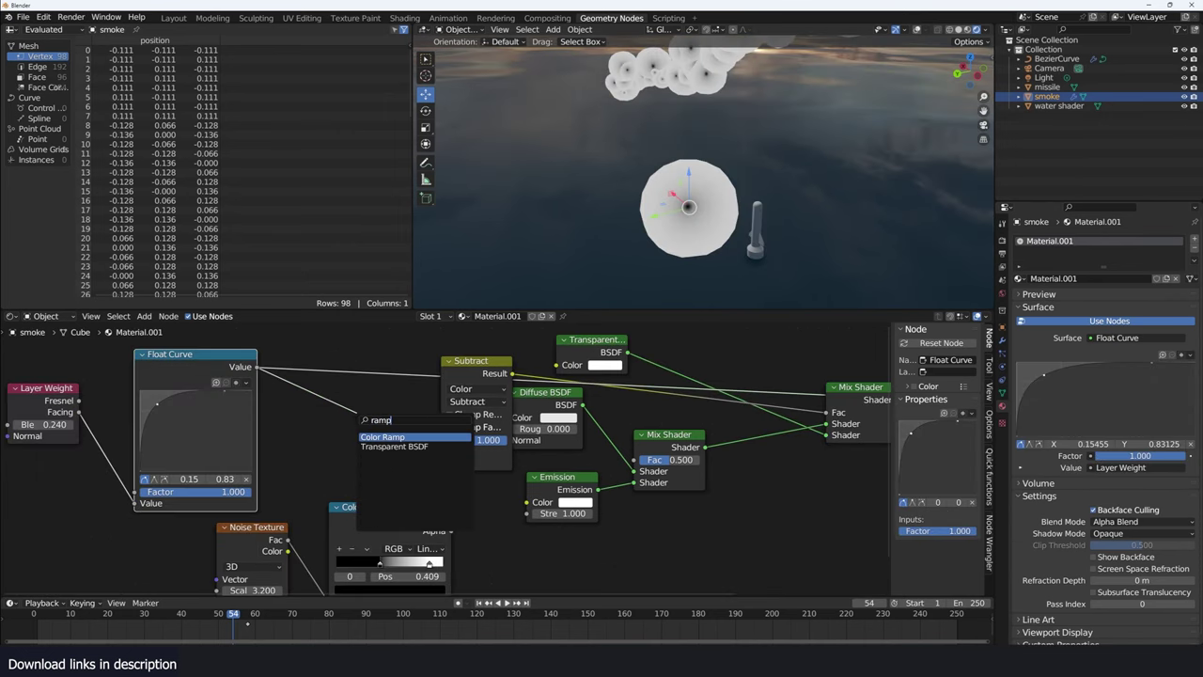
key("Return")
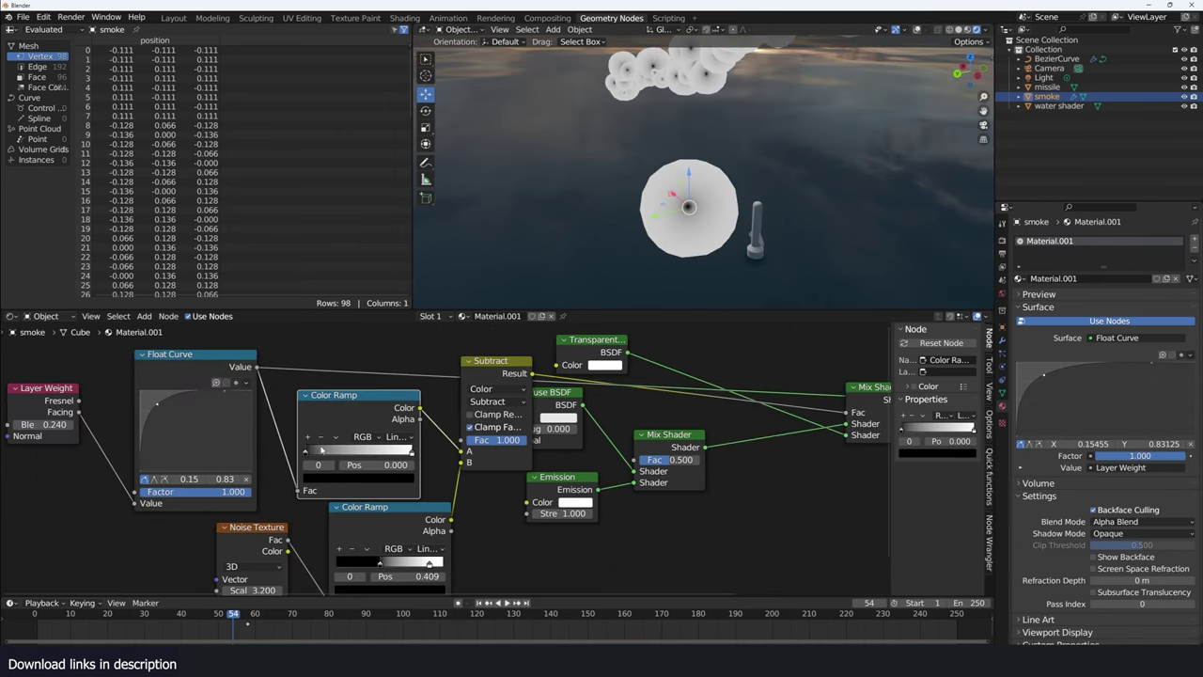
left_click_drag(304, 451, 384, 451)
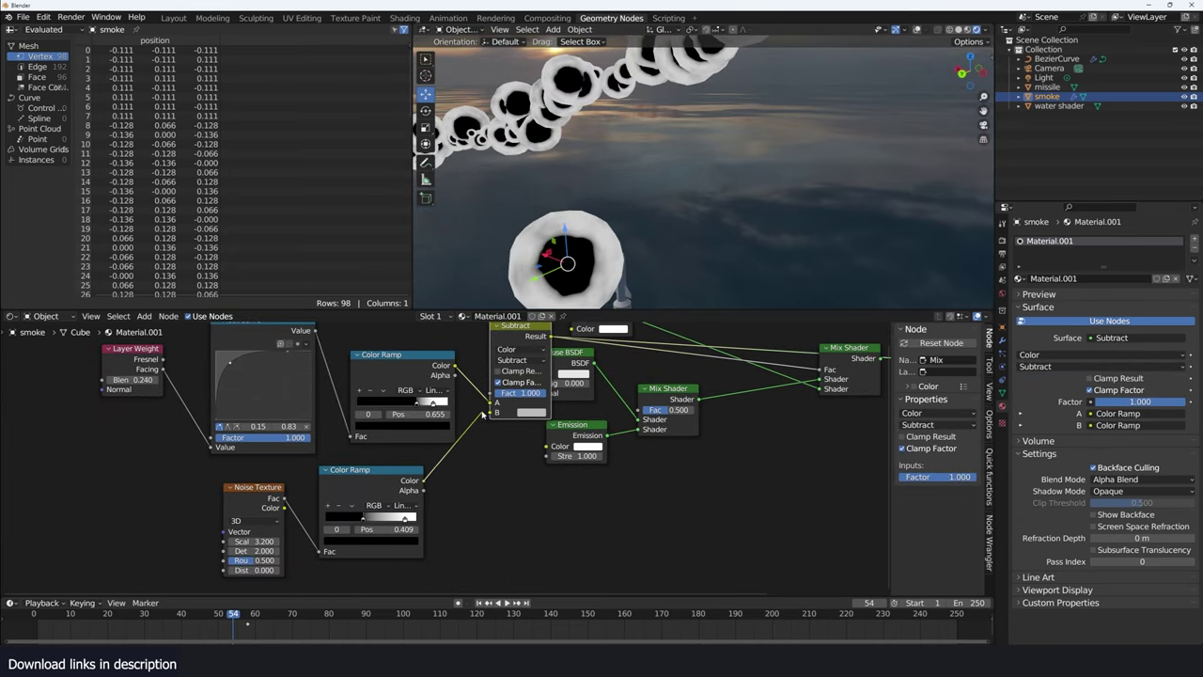
left_click_drag(503, 414, 496, 404)
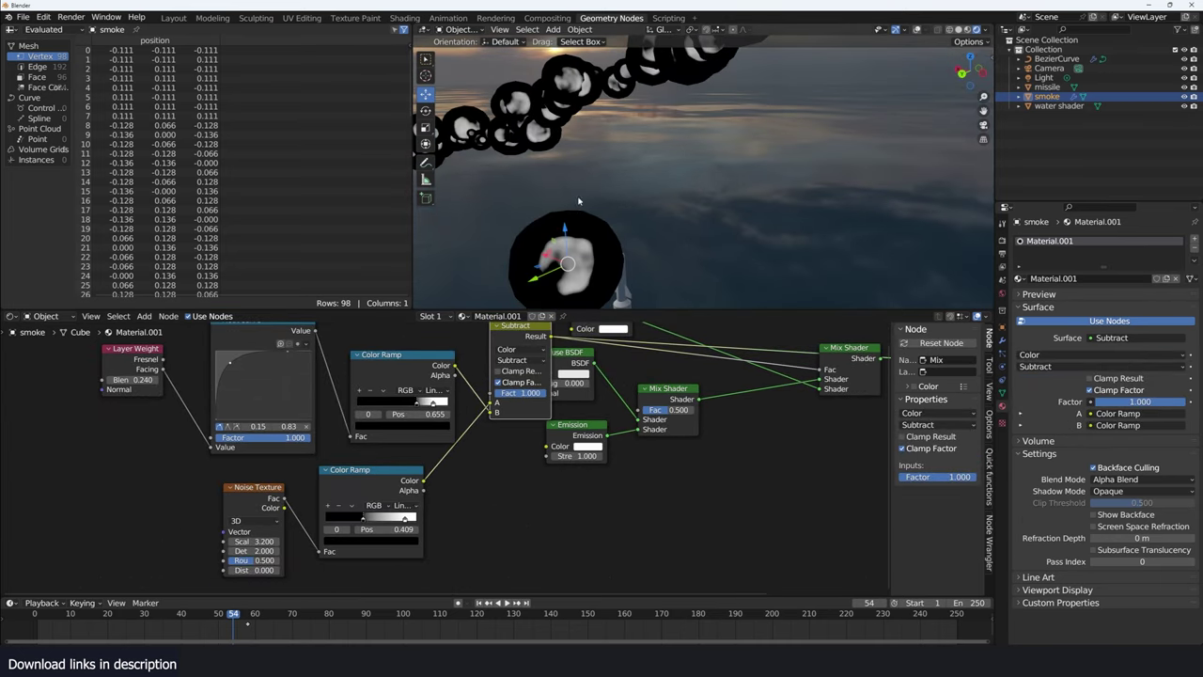
Move the noise ramp's white stop to 0.568 and send the Mix Shader to the Material Output
middle_click_drag(579, 200, 612, 198)
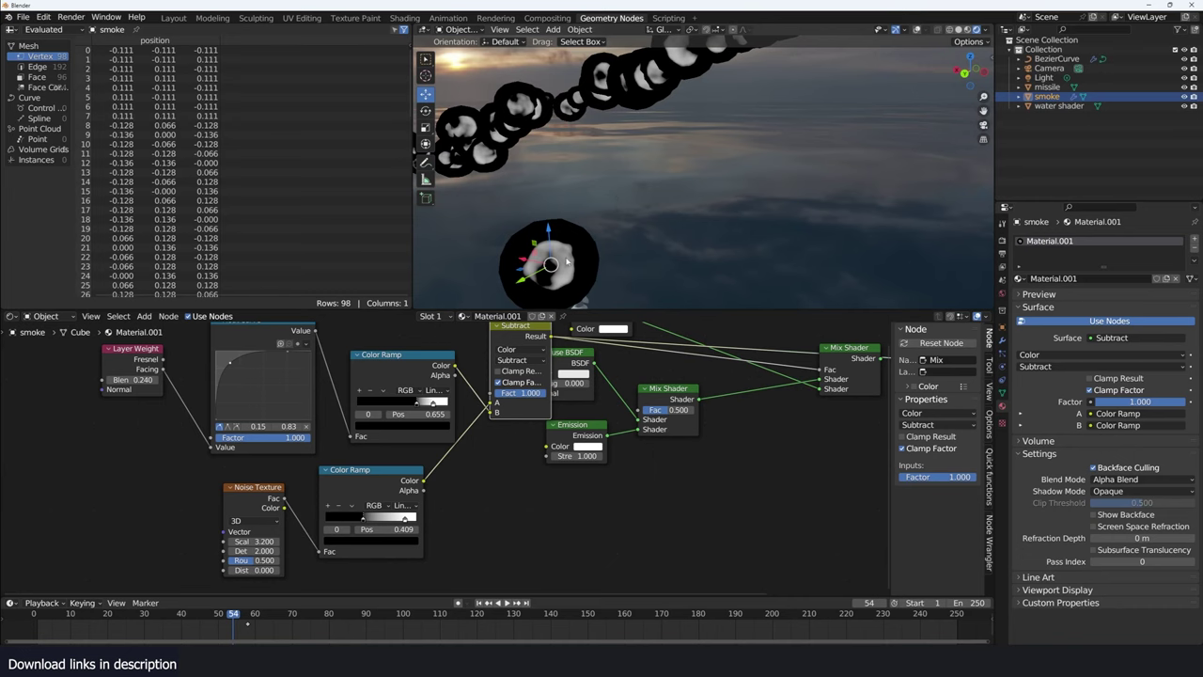
scroll(604, 441, "up", 2)
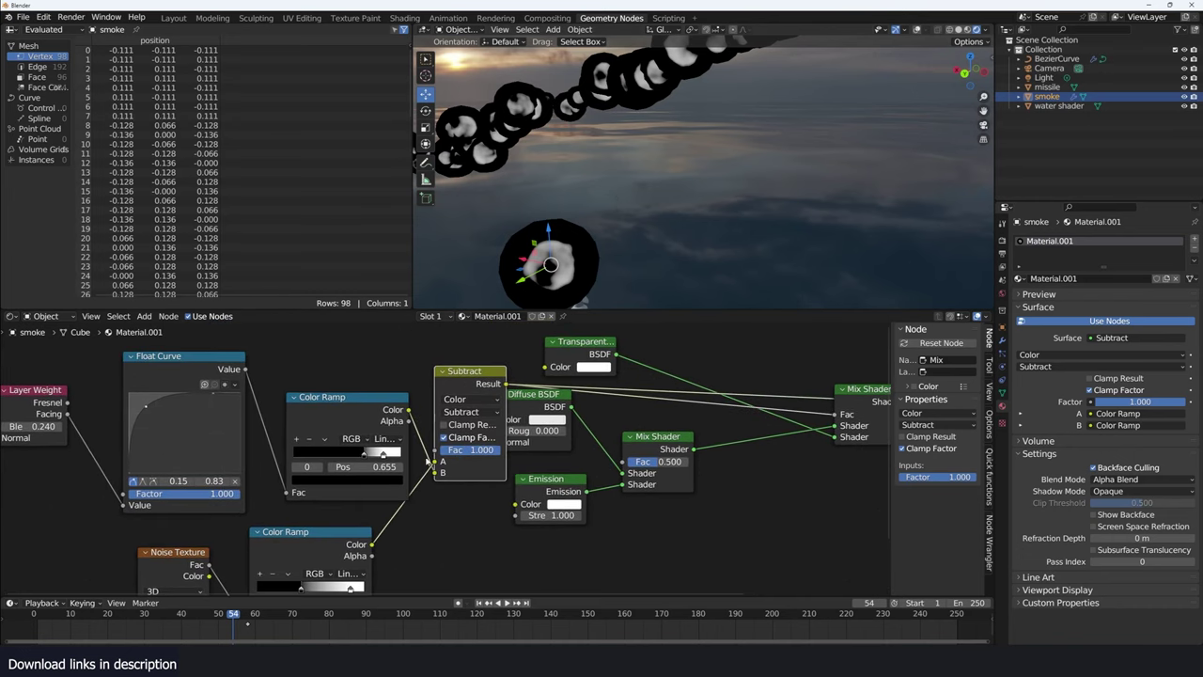
middle_click_drag(313, 590, 350, 532)
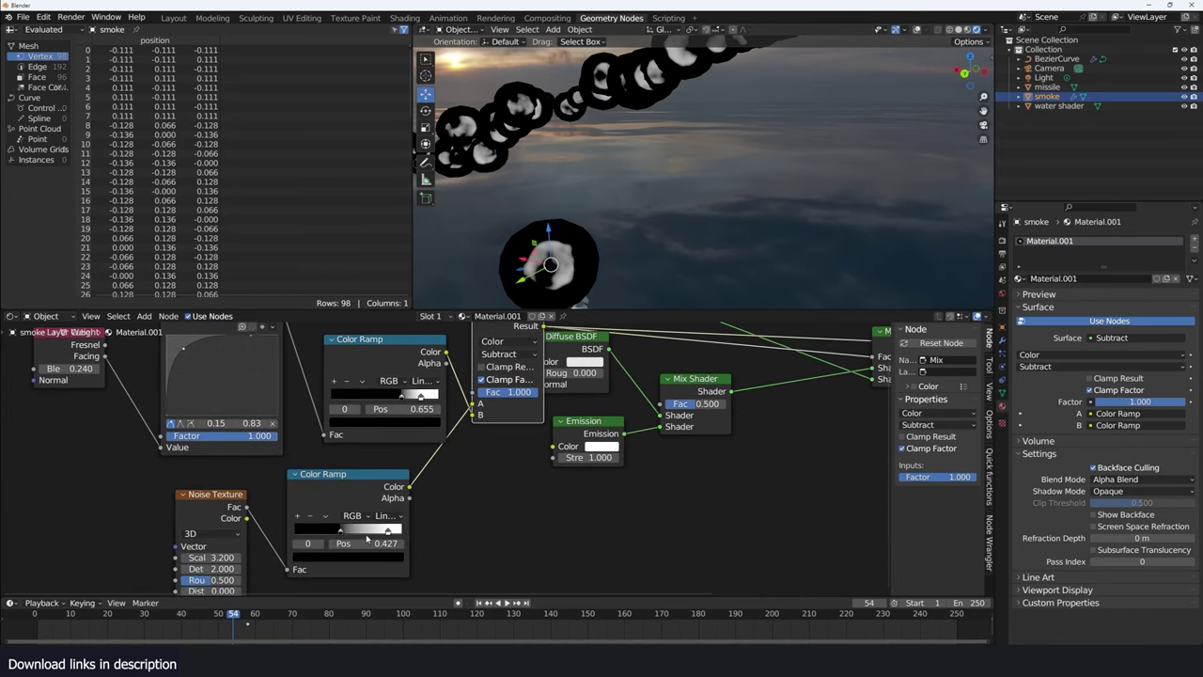
left_click_drag(367, 537, 354, 532)
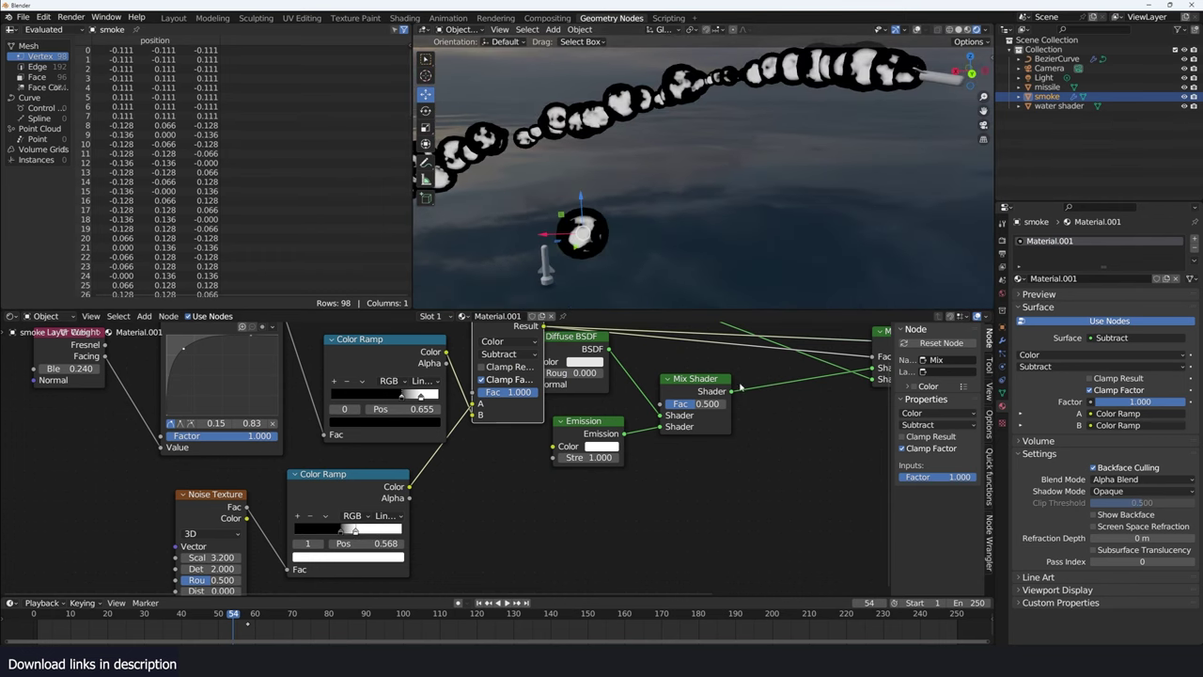
middle_click_drag(709, 424, 593, 477)
left_click(784, 401, "ctrl+shift")
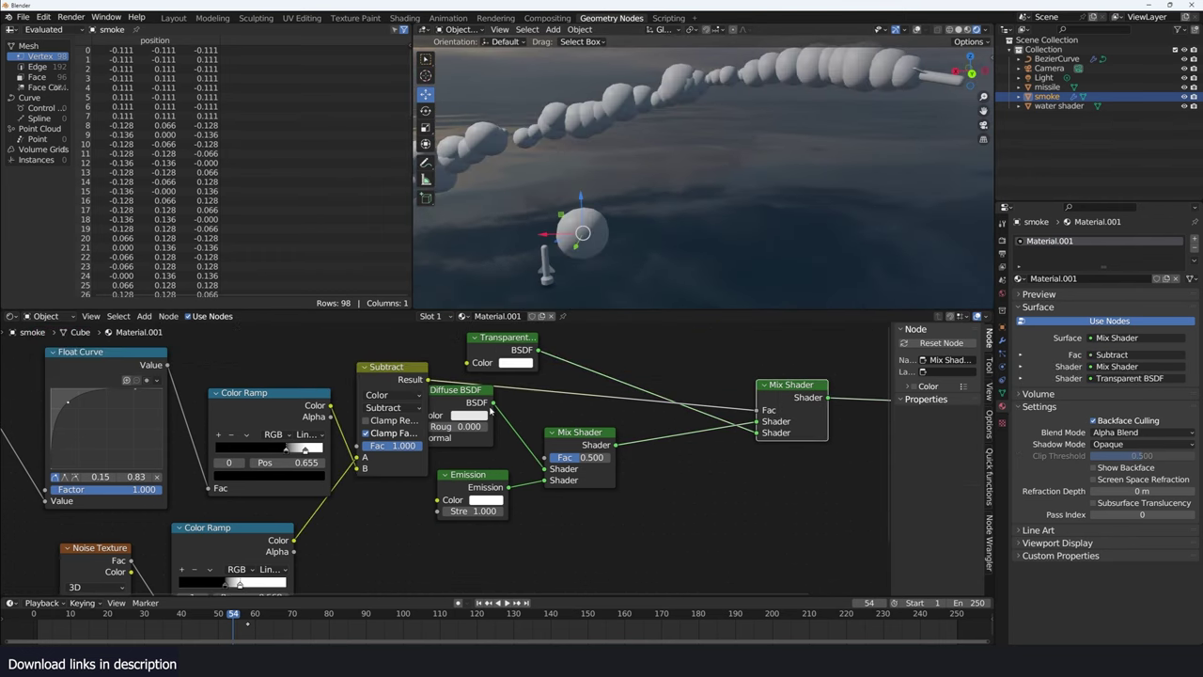
left_click_drag(490, 409, 501, 410)
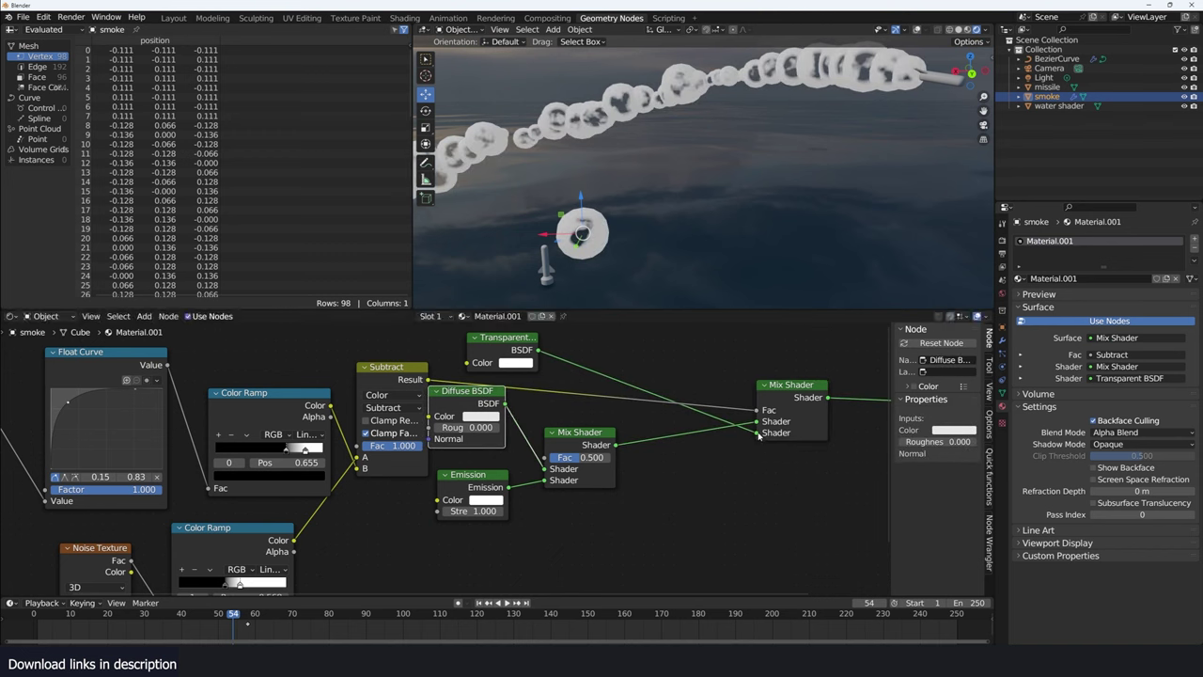
Swap the Mix Shader inputs so the Transparent BSDF comes first
left_click_drag(758, 434, 759, 421)
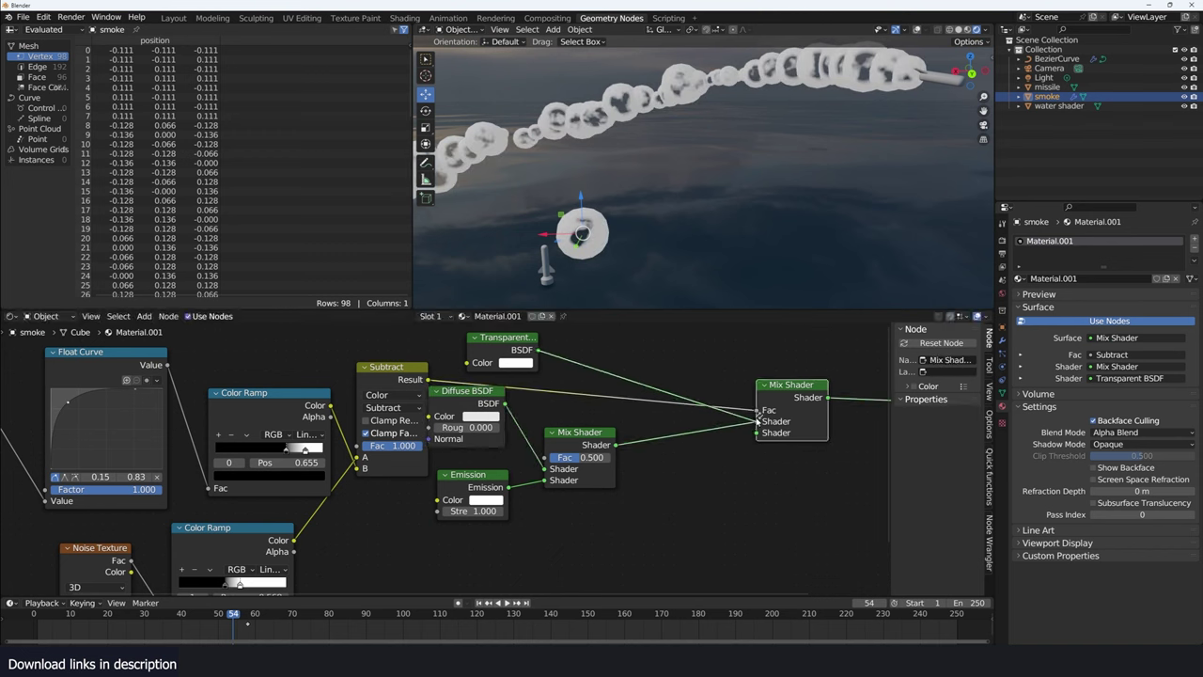
left_click(728, 111)
mouse_move(728, 111)
middle_mouse_down()
mouse_move(632, 125)
mouse_move(675, 198)
middle_mouse_up()
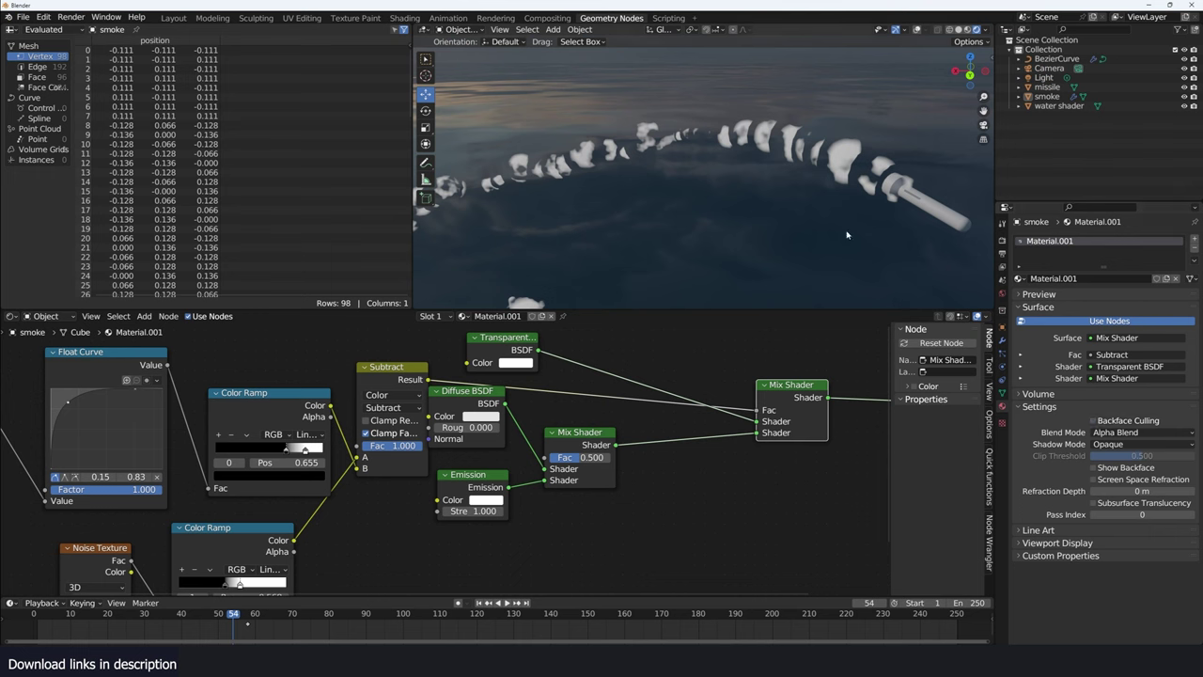
Enable Show Backface in the smoke material's settings and inspect the fuller clouds
middle_click_drag(845, 235, 793, 212)
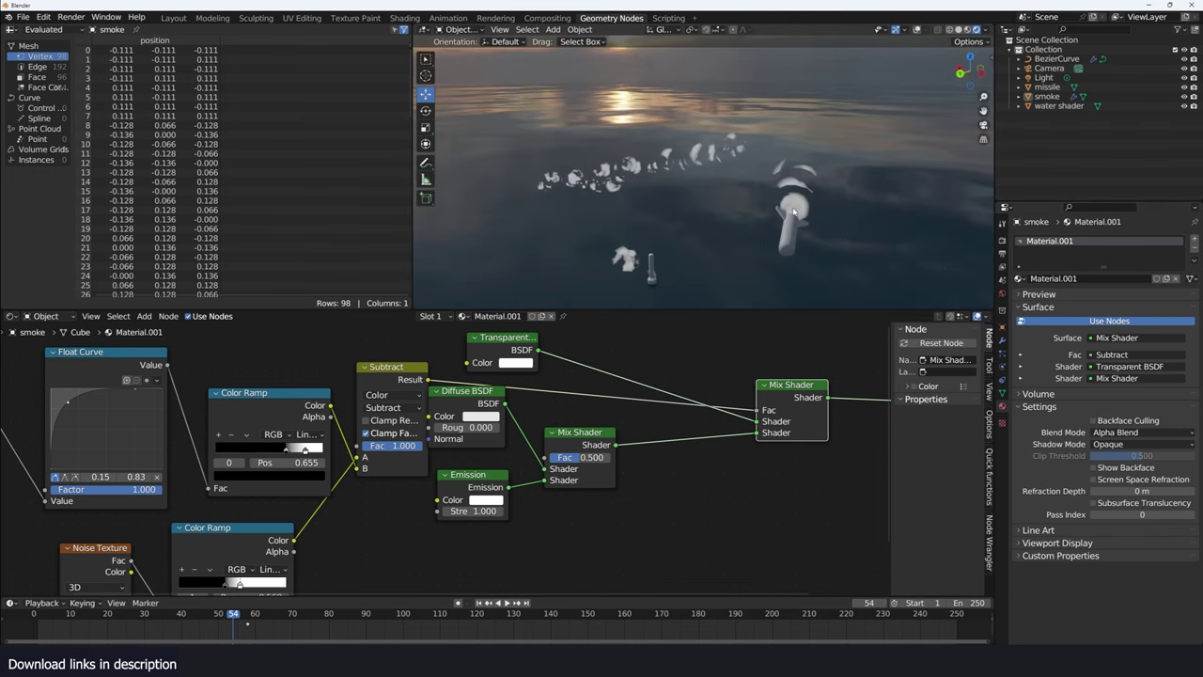
left_click(1095, 467)
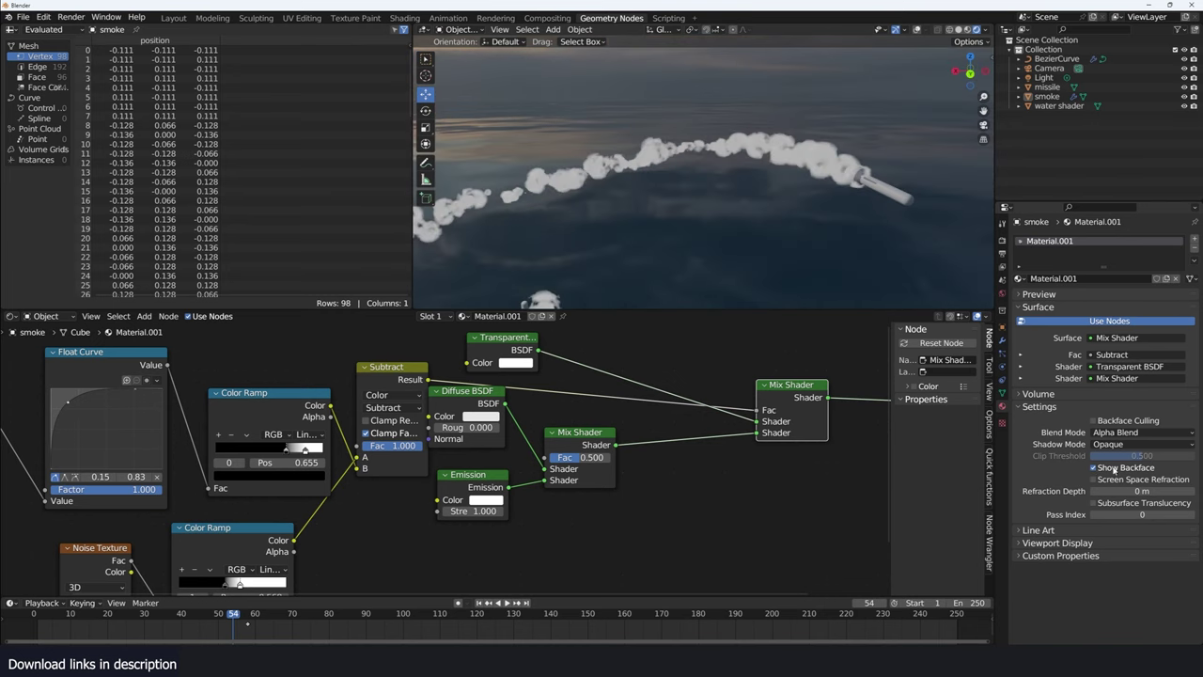
middle_click_drag(846, 188, 570, 196)
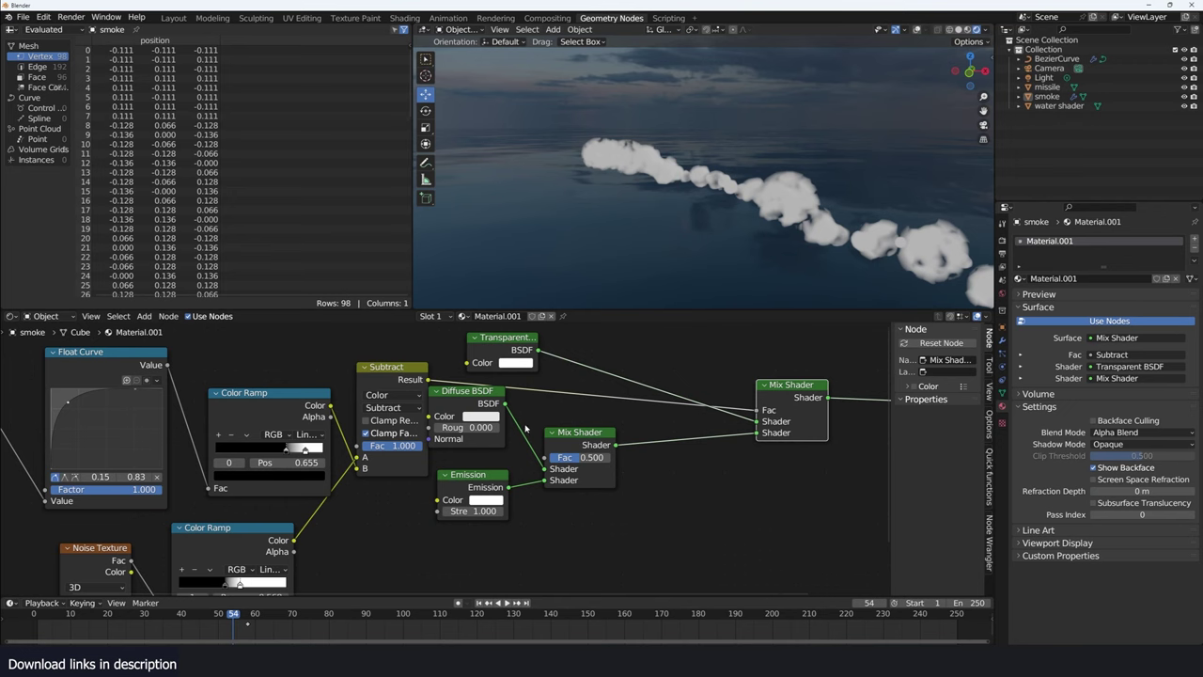
Move the noise ramp's white stop to 0.655 and set noise Detail 4.4 and Roughness 0.6
middle_click_drag(527, 428, 464, 473)
left_click_drag(413, 523, 423, 524)
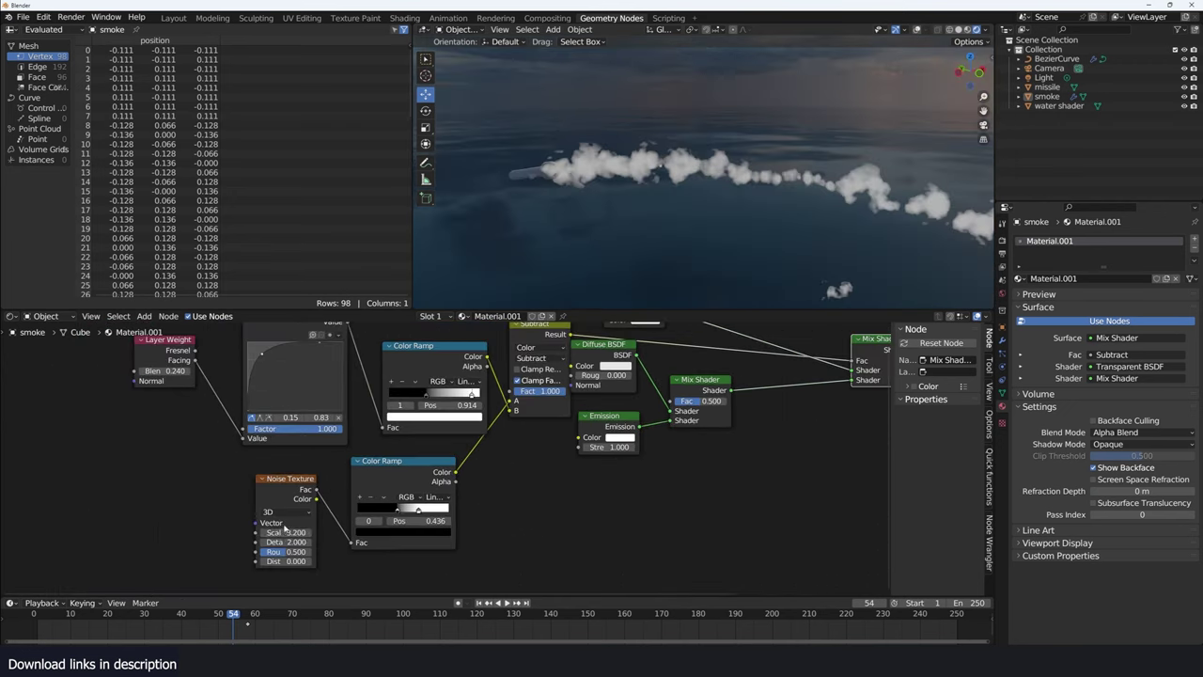
left_click_drag(285, 542, 324, 541)
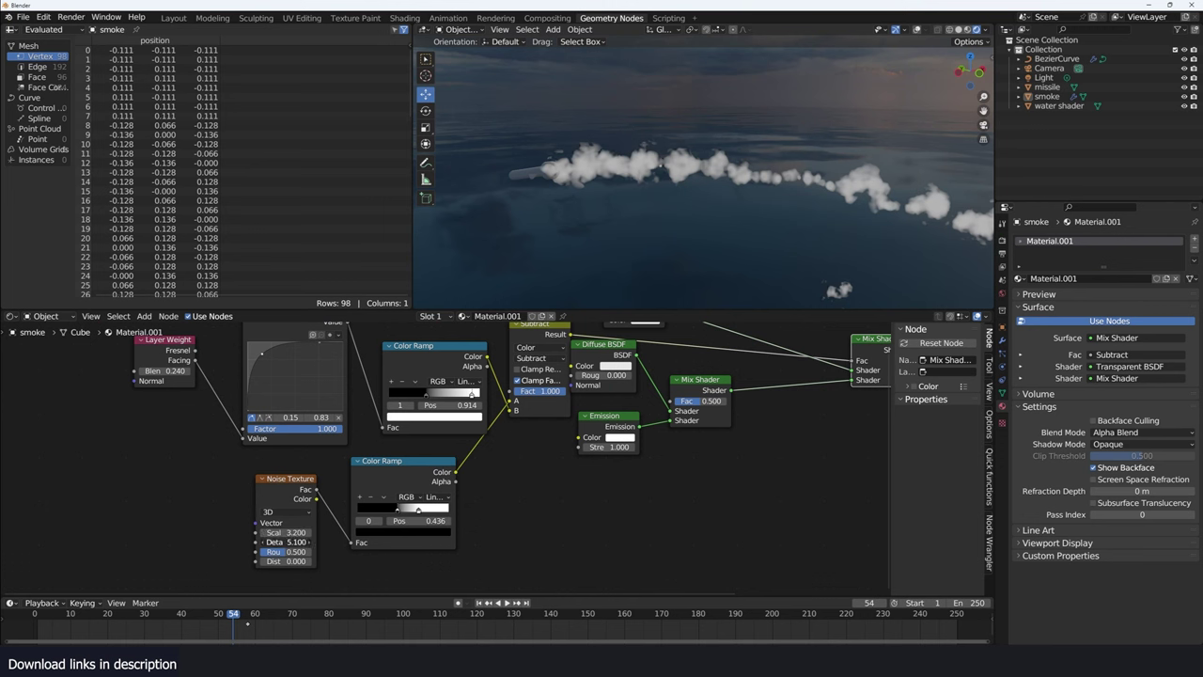
left_click_drag(301, 552, 324, 552)
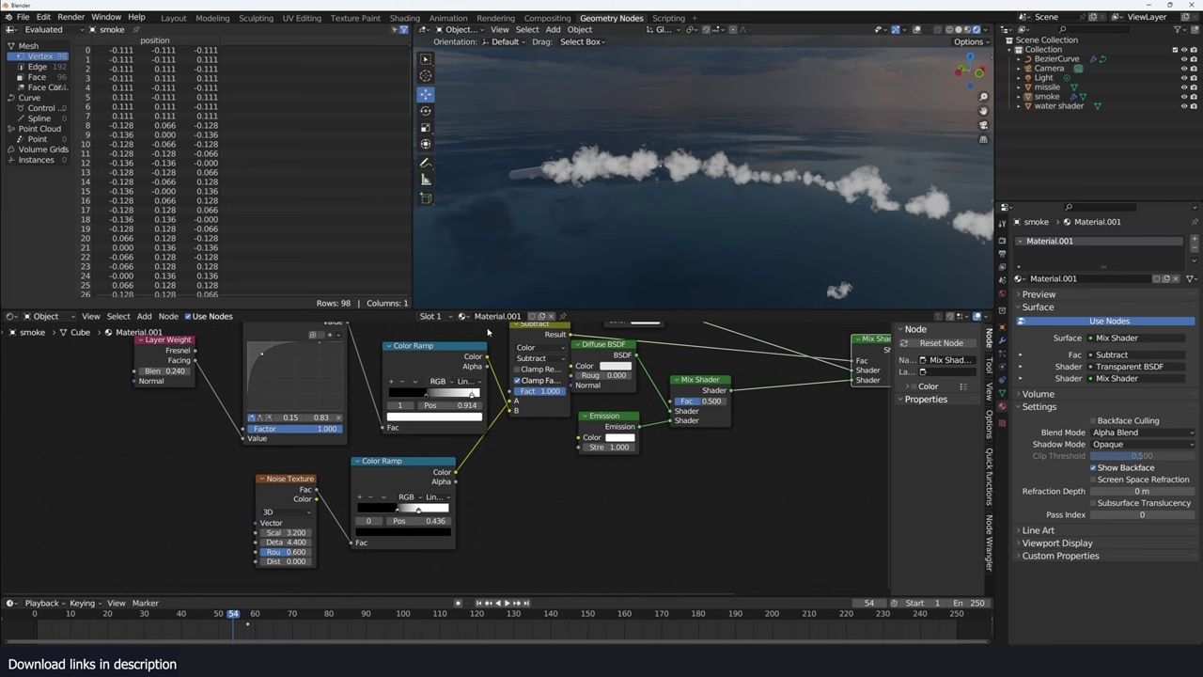
middle_click_drag(648, 235, 693, 260)
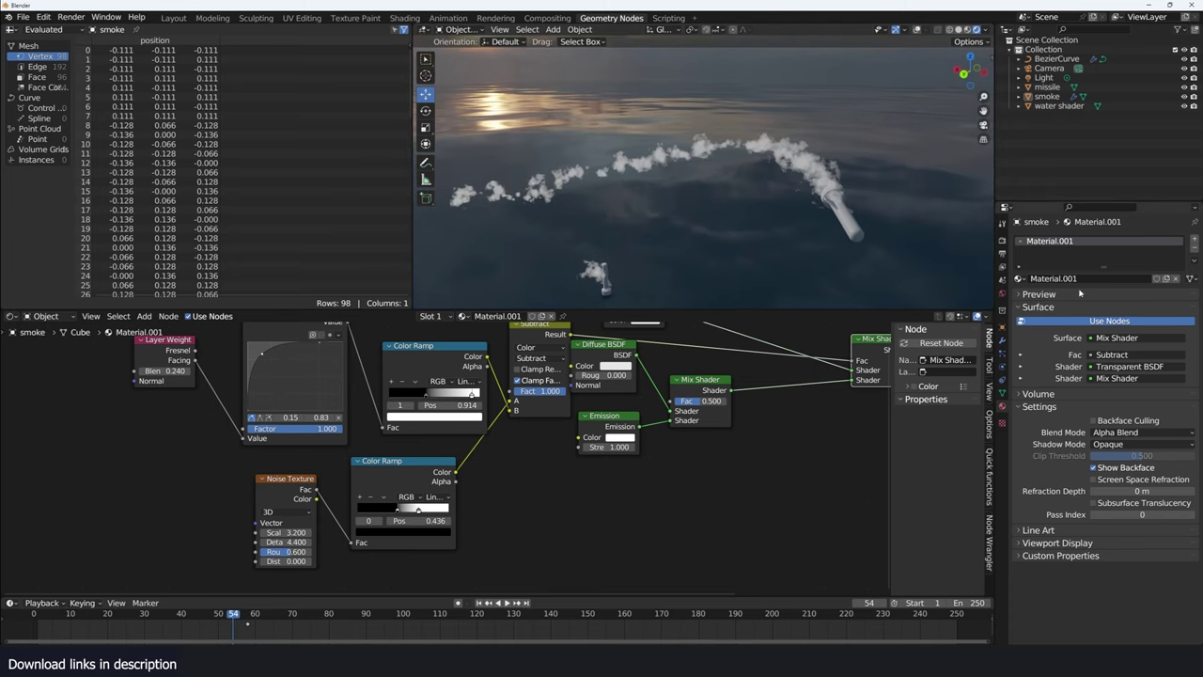
Raise the BezierCurve's GeometryNodes modifier Value from 2.0 to about 5.7
left_click(1004, 340)
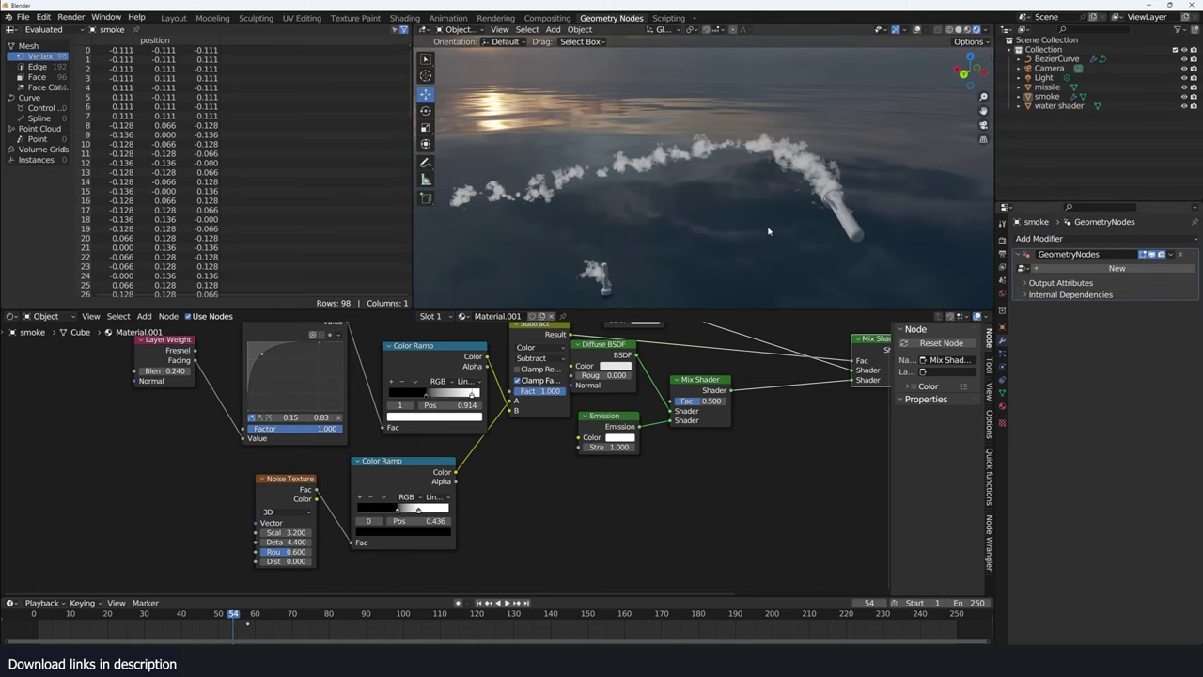
left_click(814, 160)
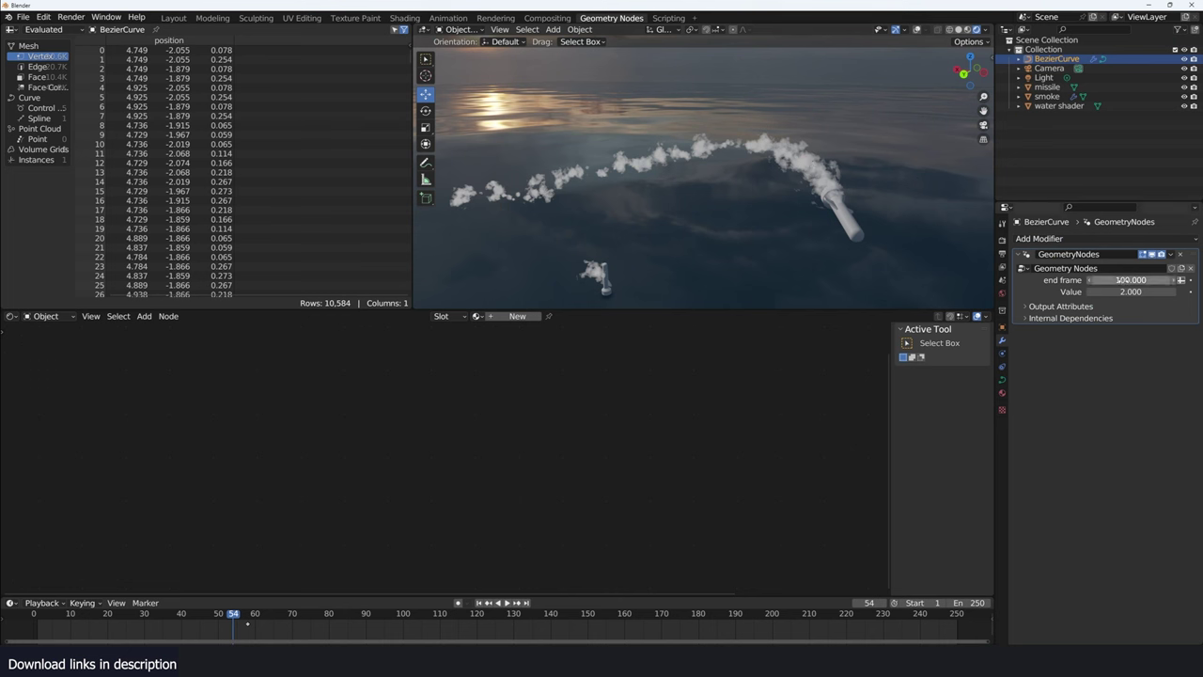
left_click_drag(1118, 291, 1176, 291)
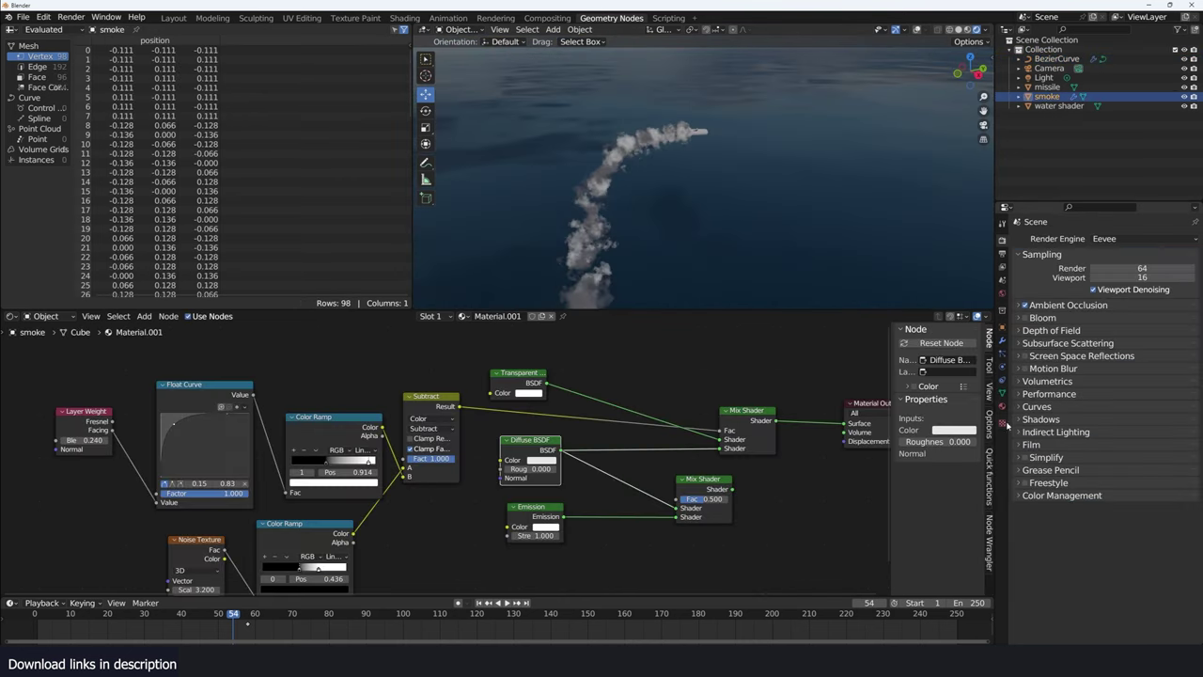
Change the smoke material's Shadow Mode from Opaque to Alpha Hashed
left_click(1002, 423)
left_click(1141, 443)
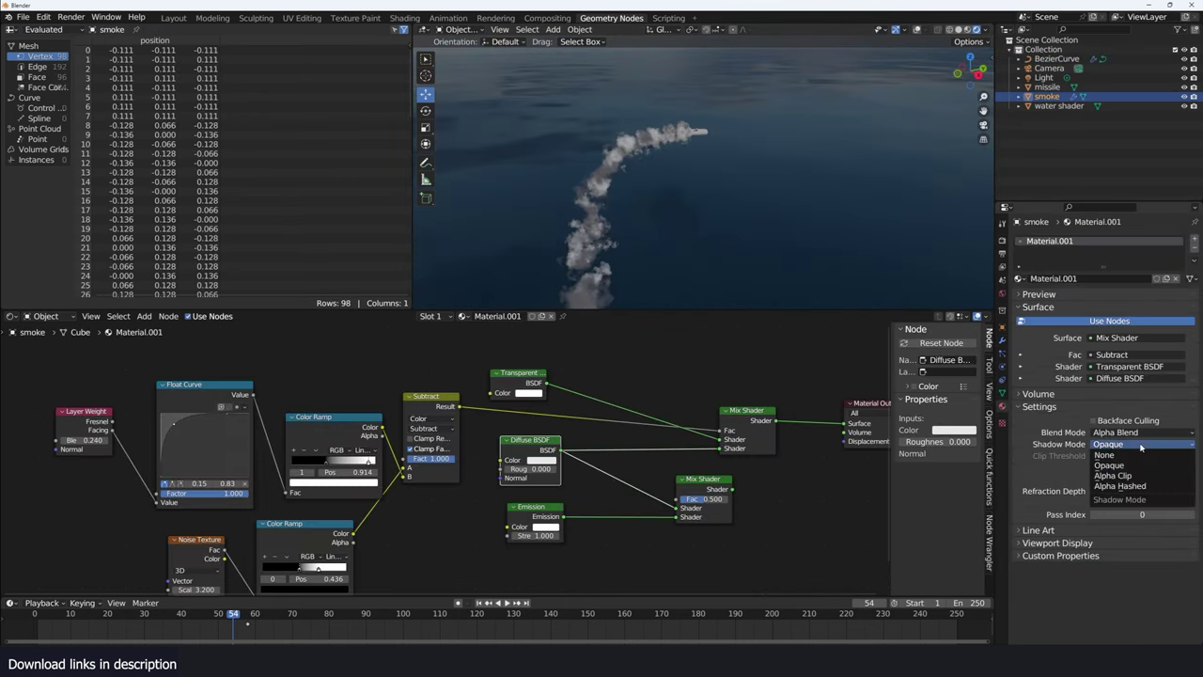
left_click(1096, 464)
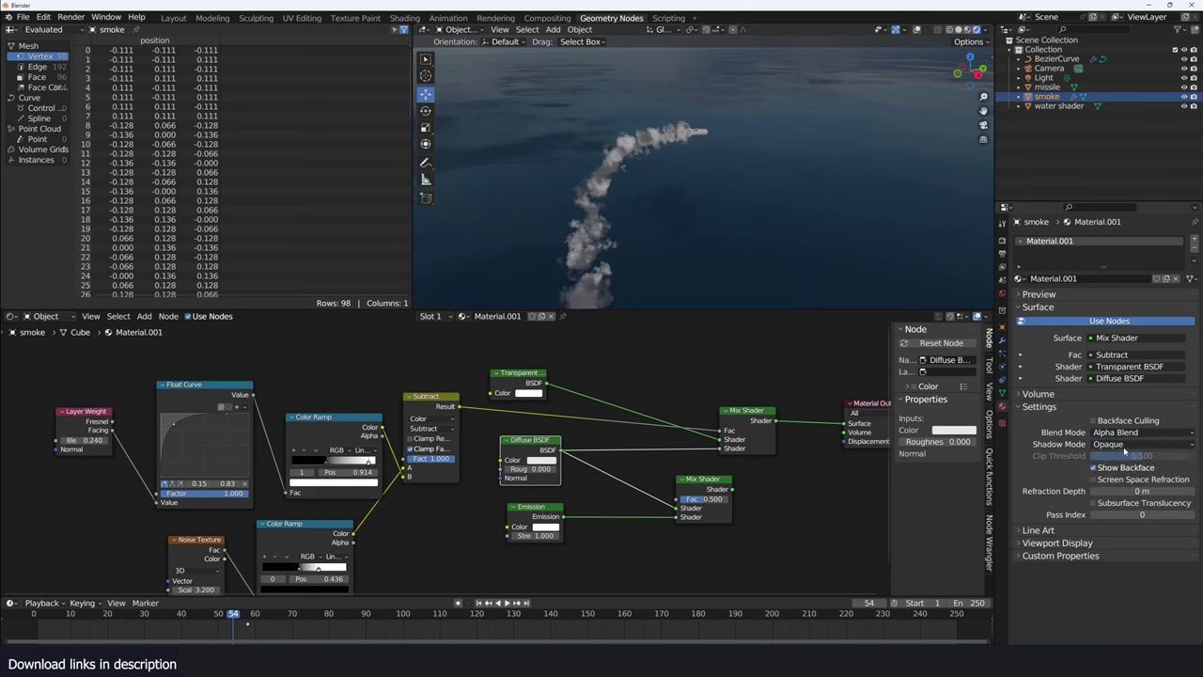
left_click(1124, 447)
left_click(1124, 486)
mouse_move(666, 197)
middle_mouse_down()
mouse_move(631, 180)
mouse_move(717, 176)
mouse_move(761, 215)
middle_mouse_up()
middle_click_drag(712, 172, 795, 156)
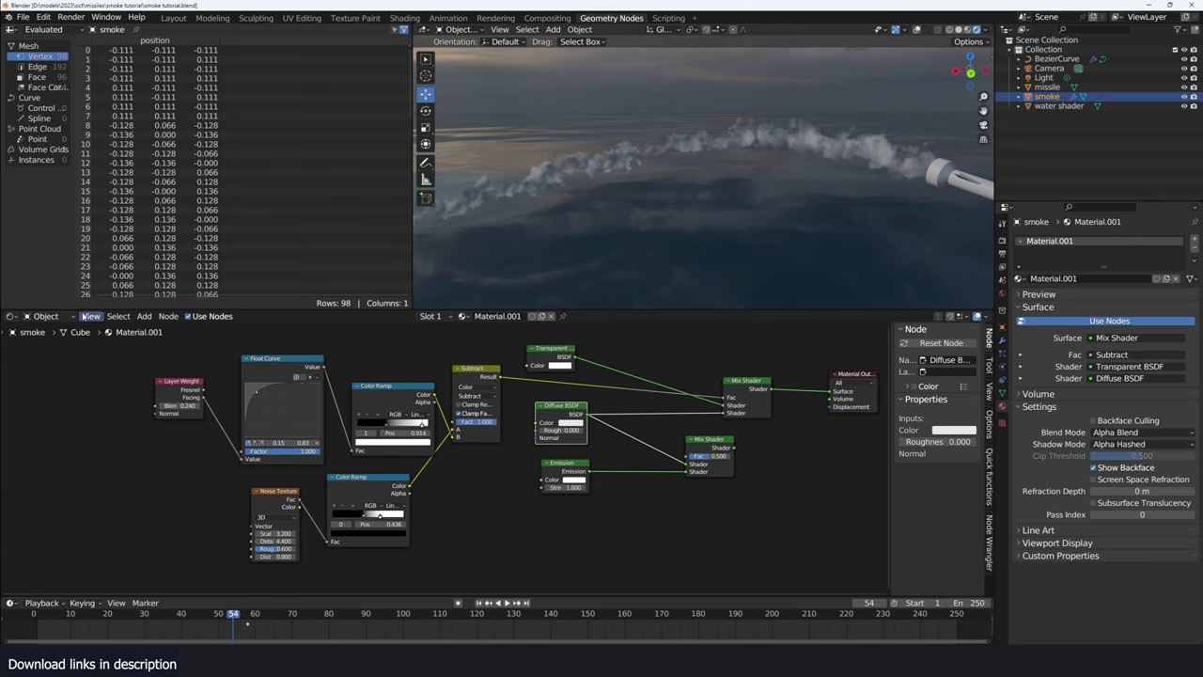
Add a Store Named Attribute node to the trail's geometry node tree
left_click(12, 316)
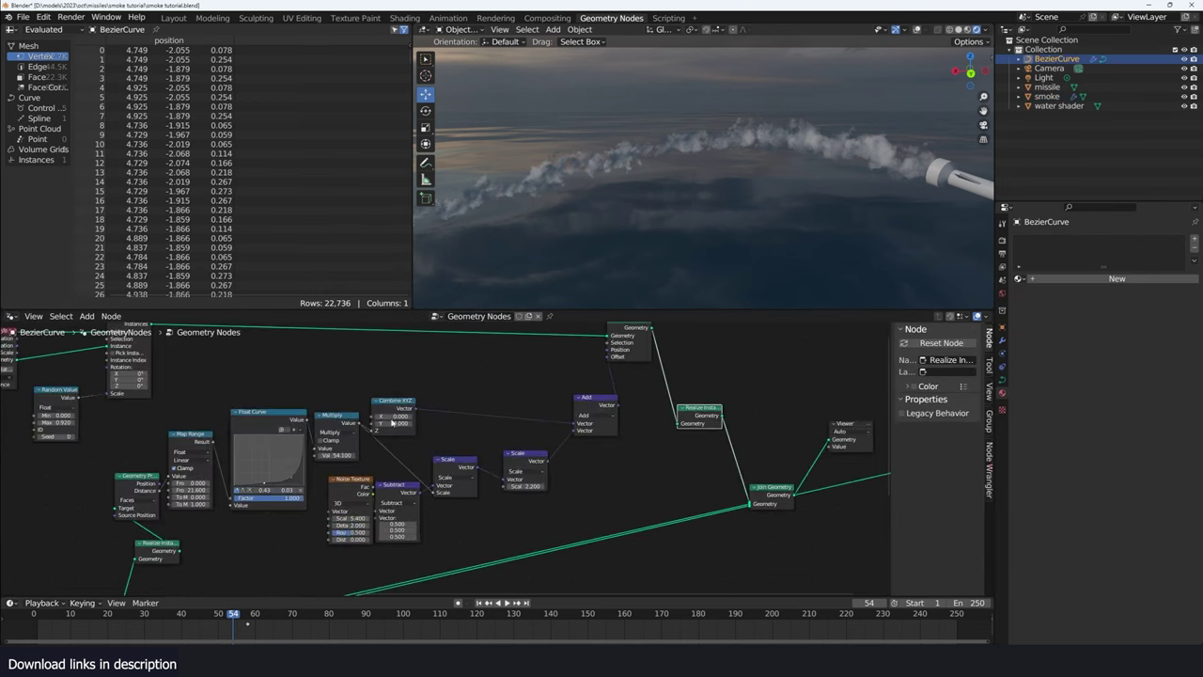
left_click(392, 423)
key("shift+a")
type("store")
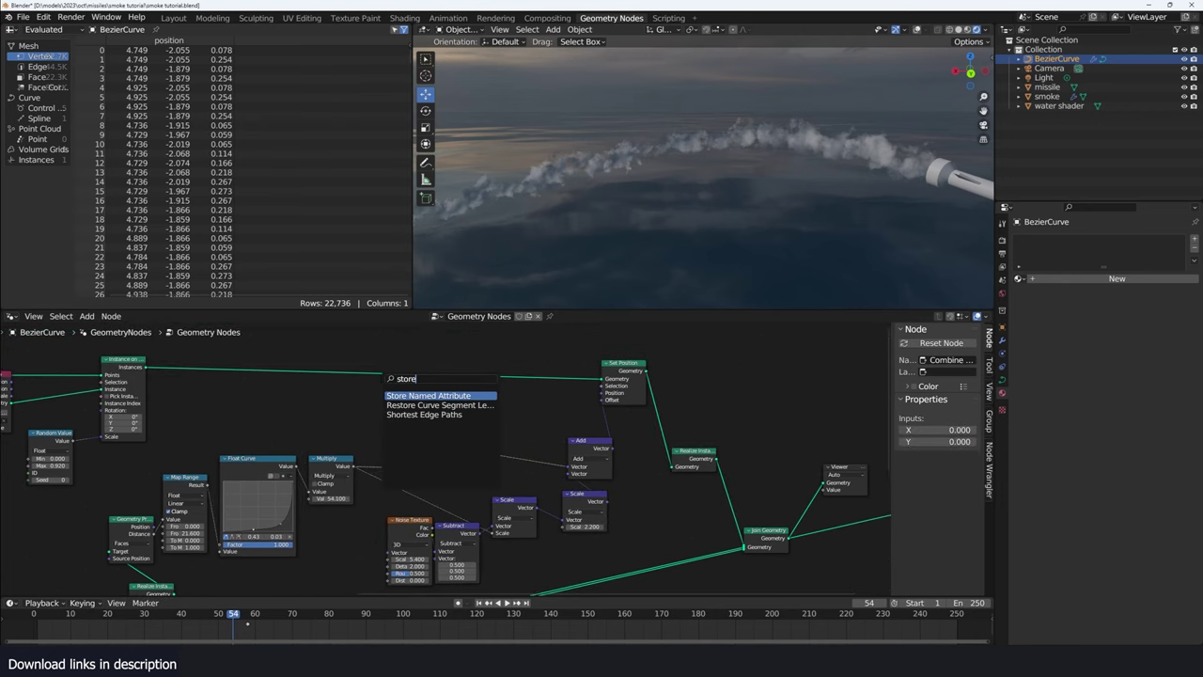
key("Return")
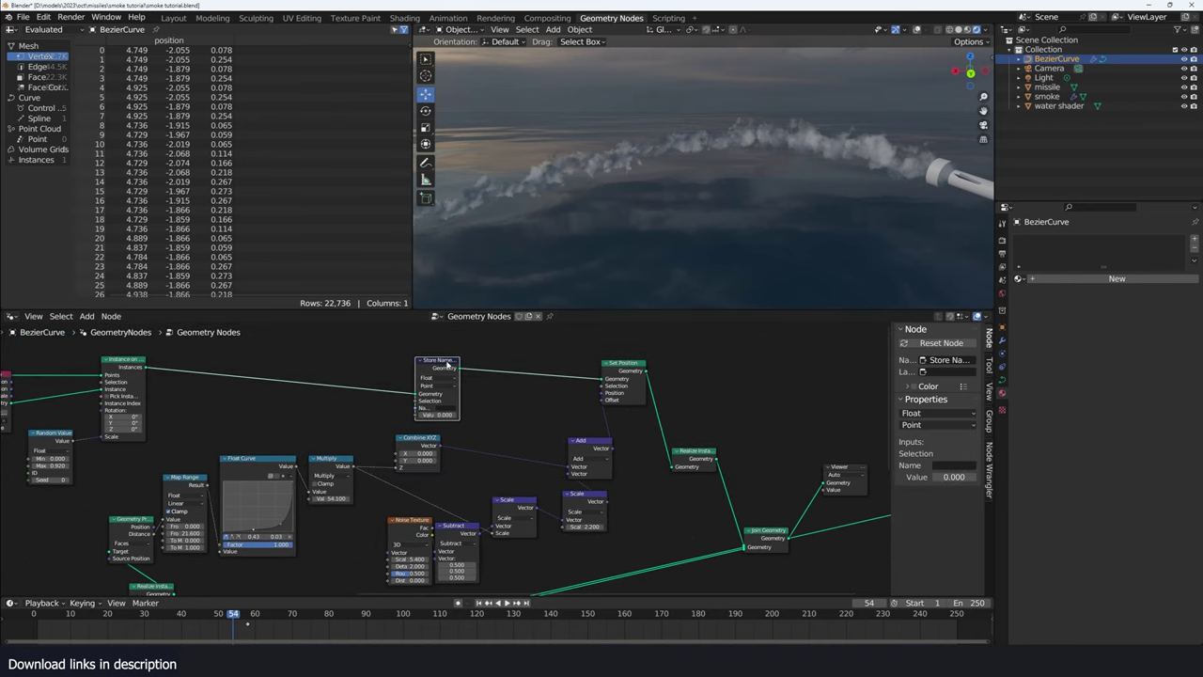
left_click(470, 371)
Name the stored attribute 'trail', feed it the Multiply result, and return to the shader nodes
scroll(392, 453, "up", 1)
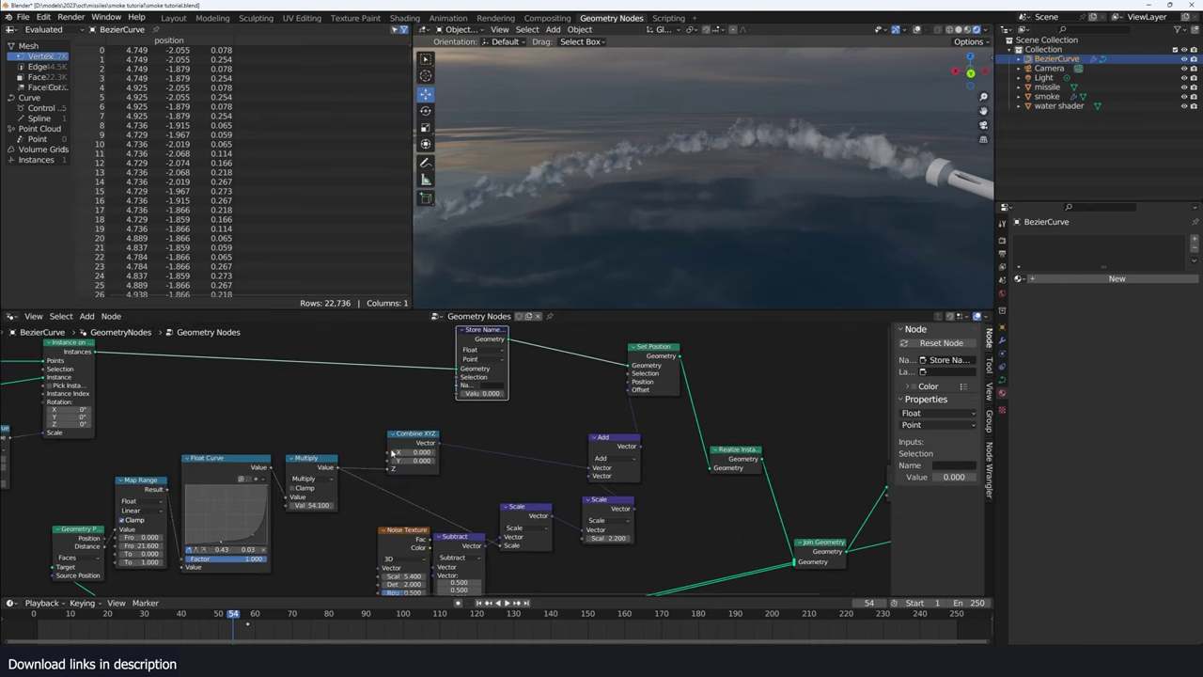
left_click(495, 386)
type("trail")
key("Return")
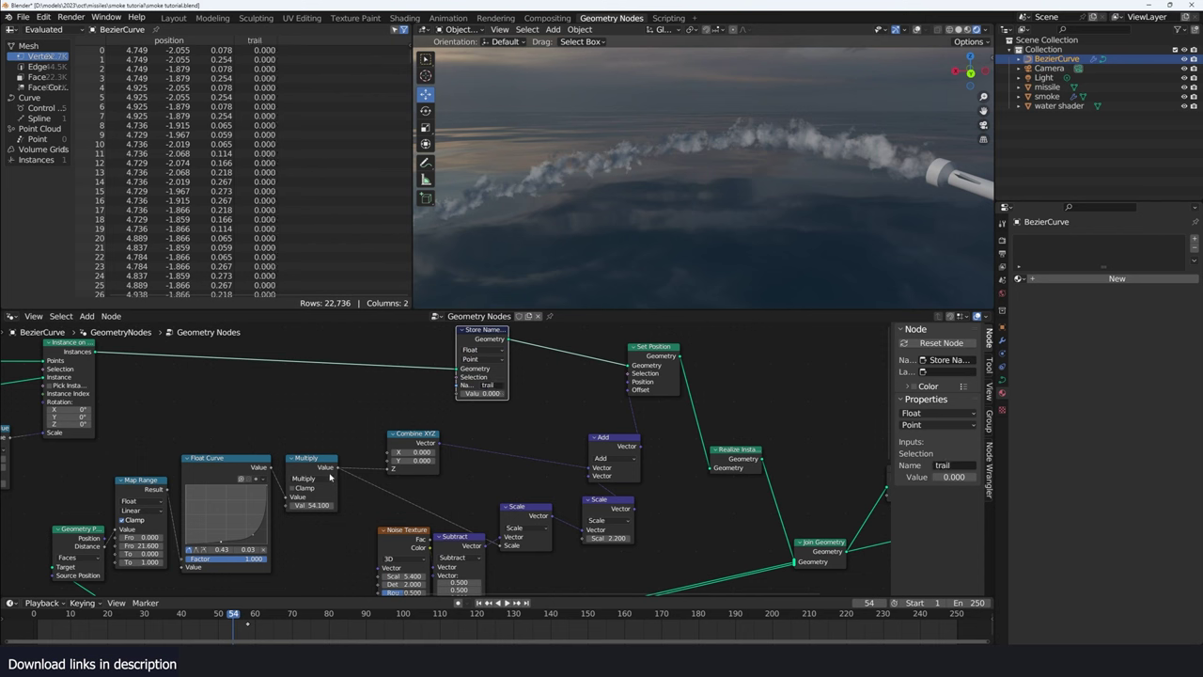
left_click_drag(334, 468, 464, 394)
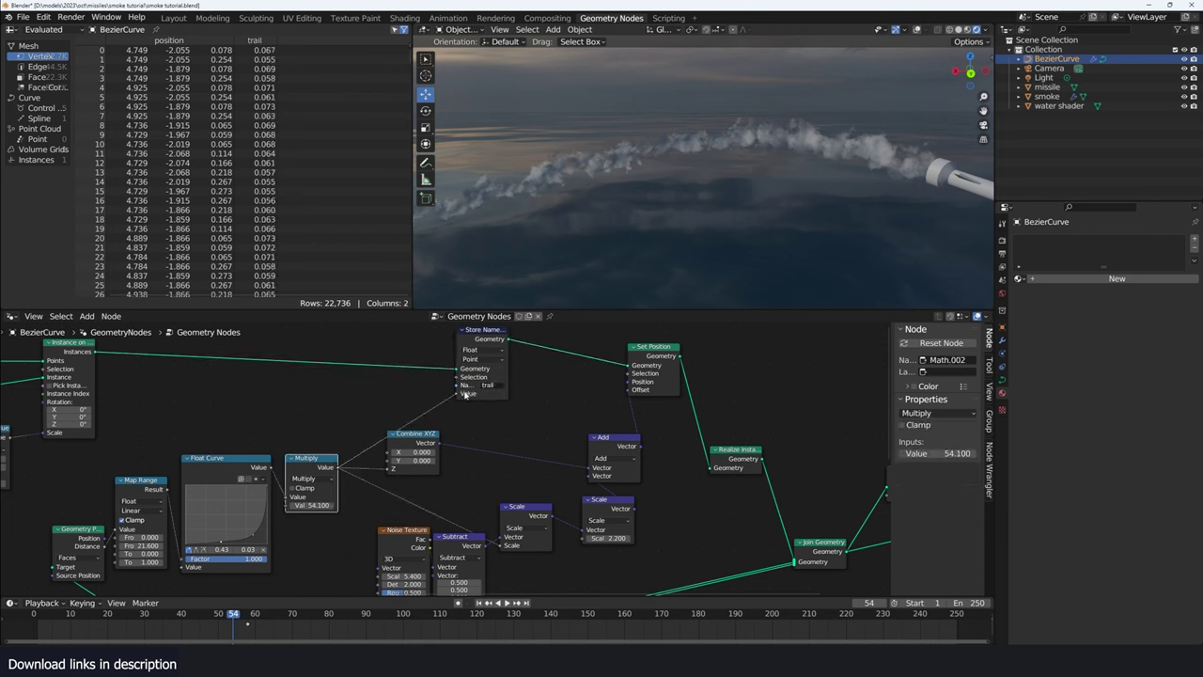
scroll(244, 487, "down", 1)
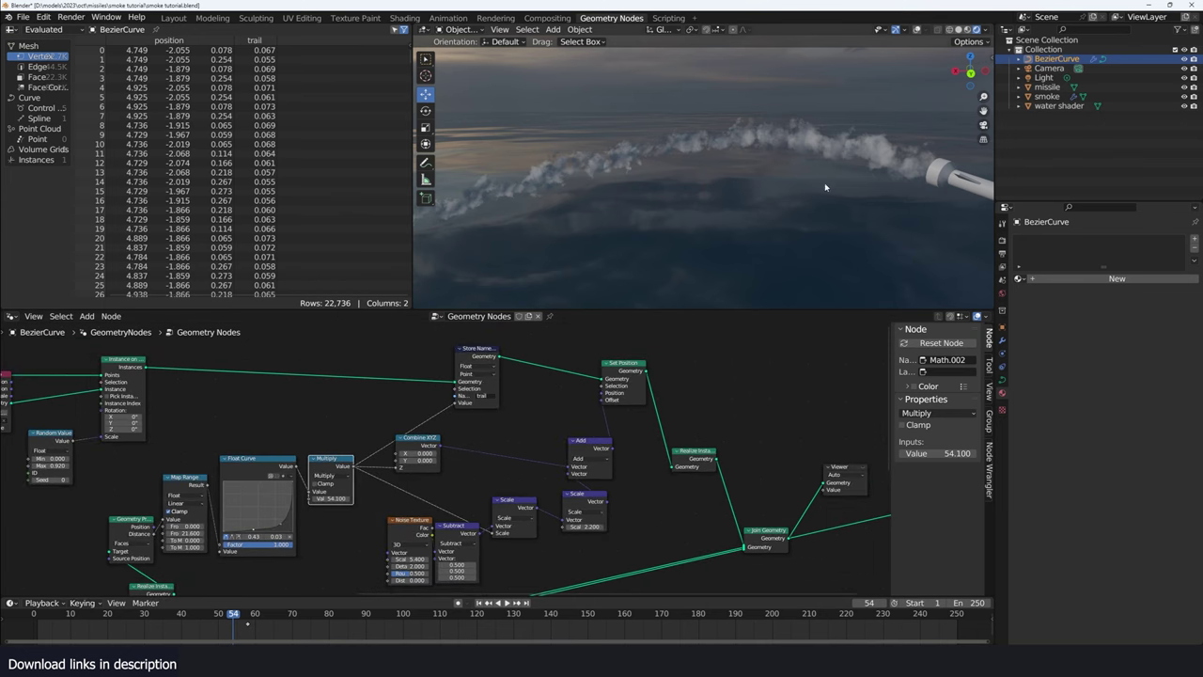
scroll(780, 174, "down", 3)
middle_click_drag(482, 224, 607, 207)
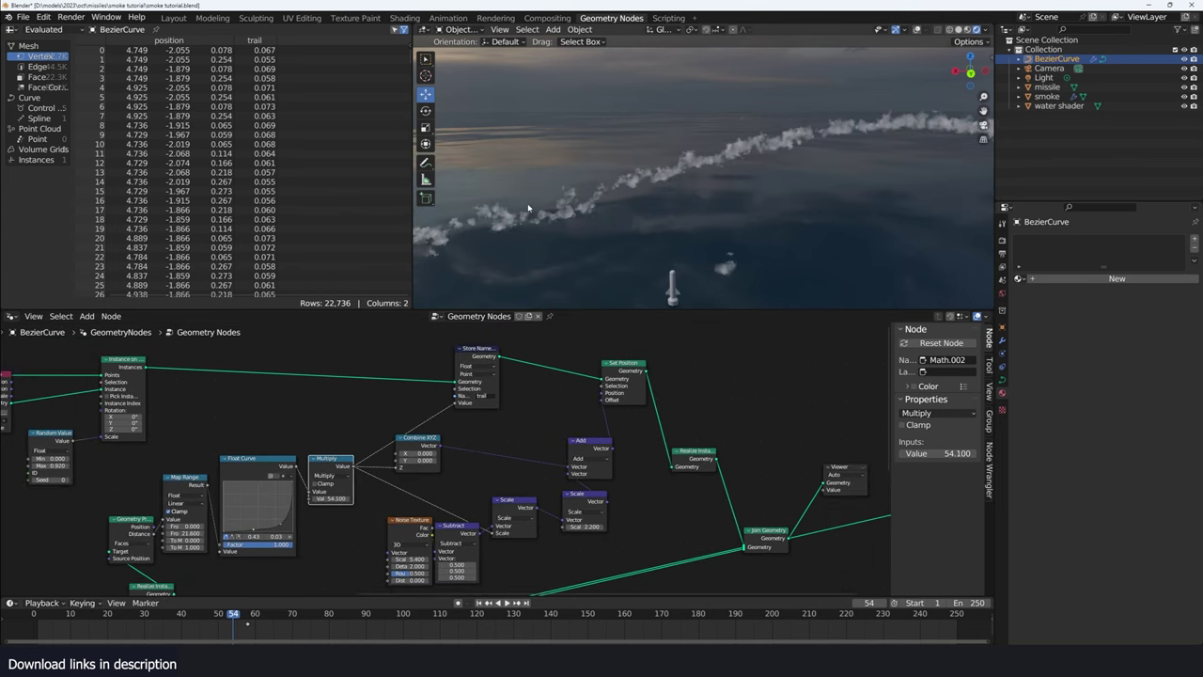
left_click(13, 316)
left_click(47, 401)
Add an Attribute node reading 'trail' and wire its Color into the material Surface
key("shift+a")
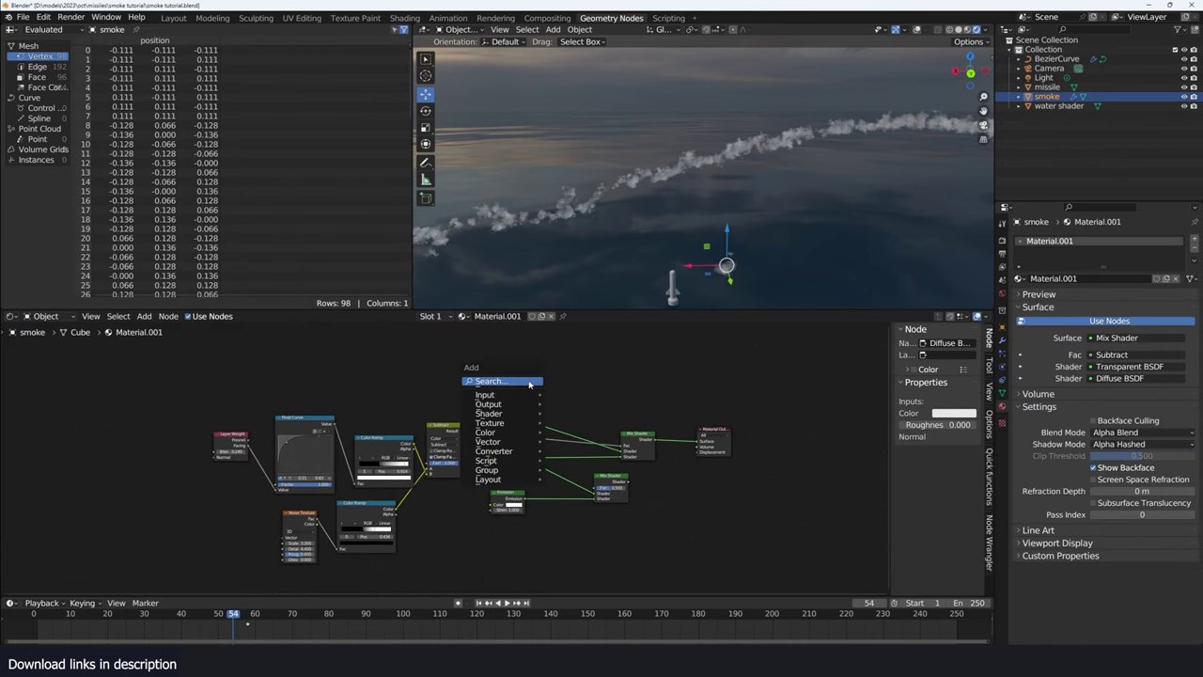
type("at")
key("Return")
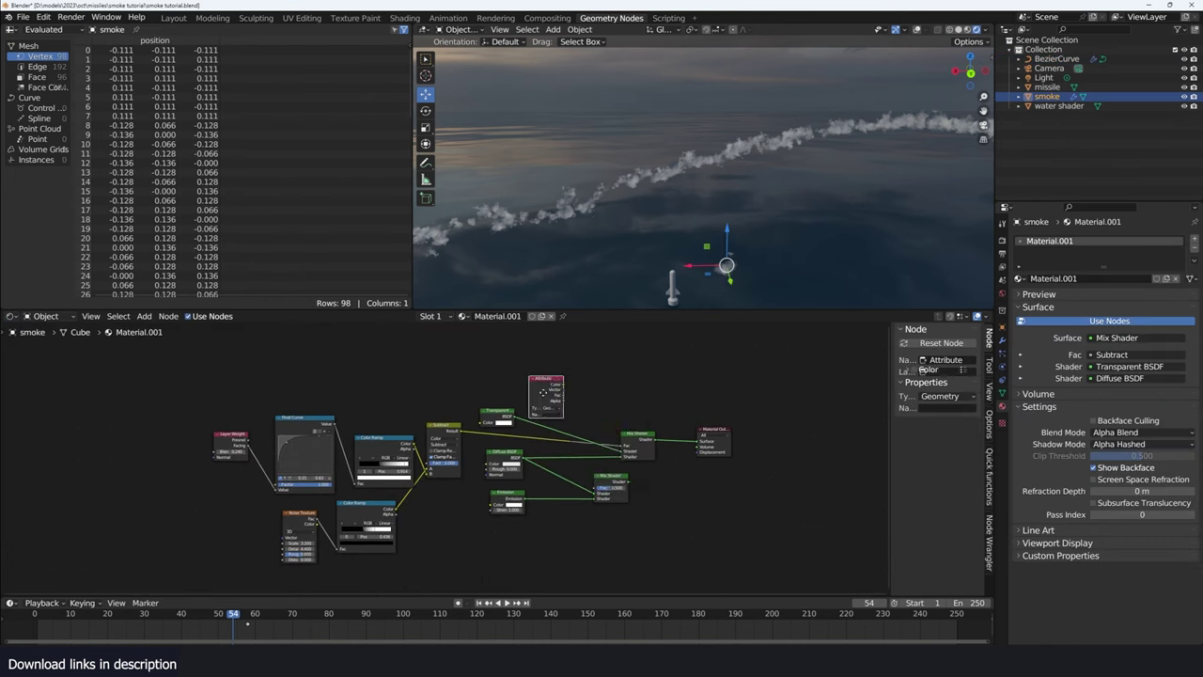
scroll(447, 460, "up", 2)
type("il")
key("Return")
left_click_drag(458, 336, 789, 434)
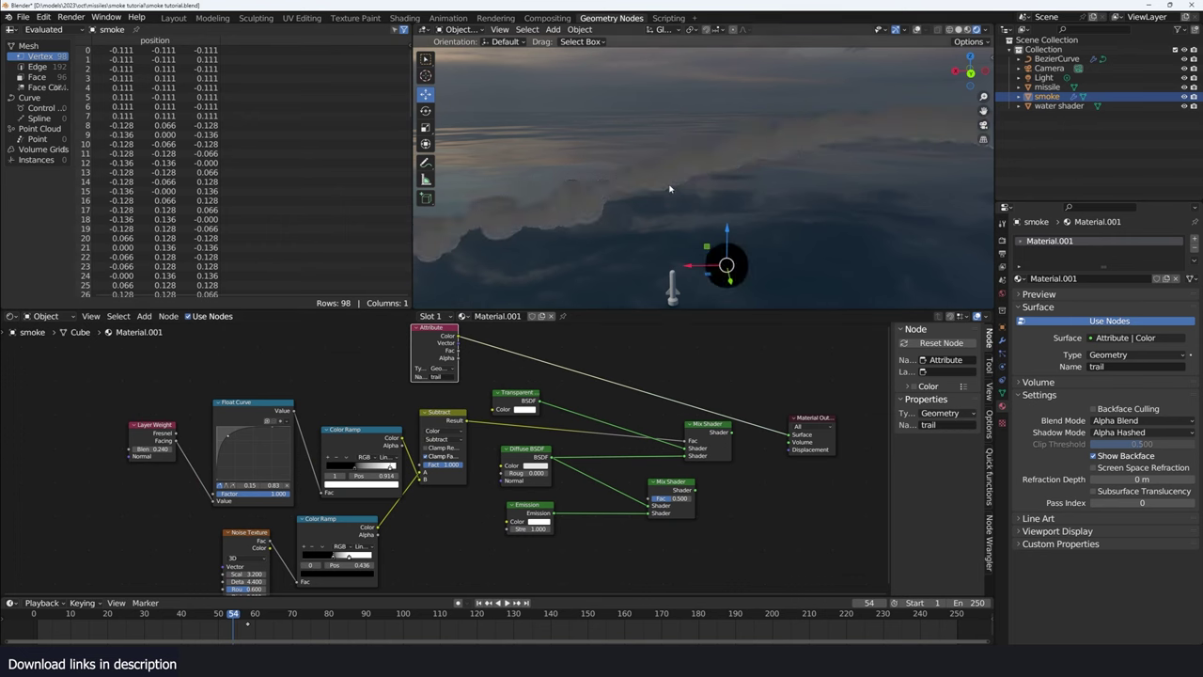
mouse_move(825, 203)
middle_mouse_down()
mouse_move(859, 188)
mouse_move(797, 169)
mouse_move(704, 207)
mouse_move(561, 203)
mouse_move(607, 209)
middle_mouse_up()
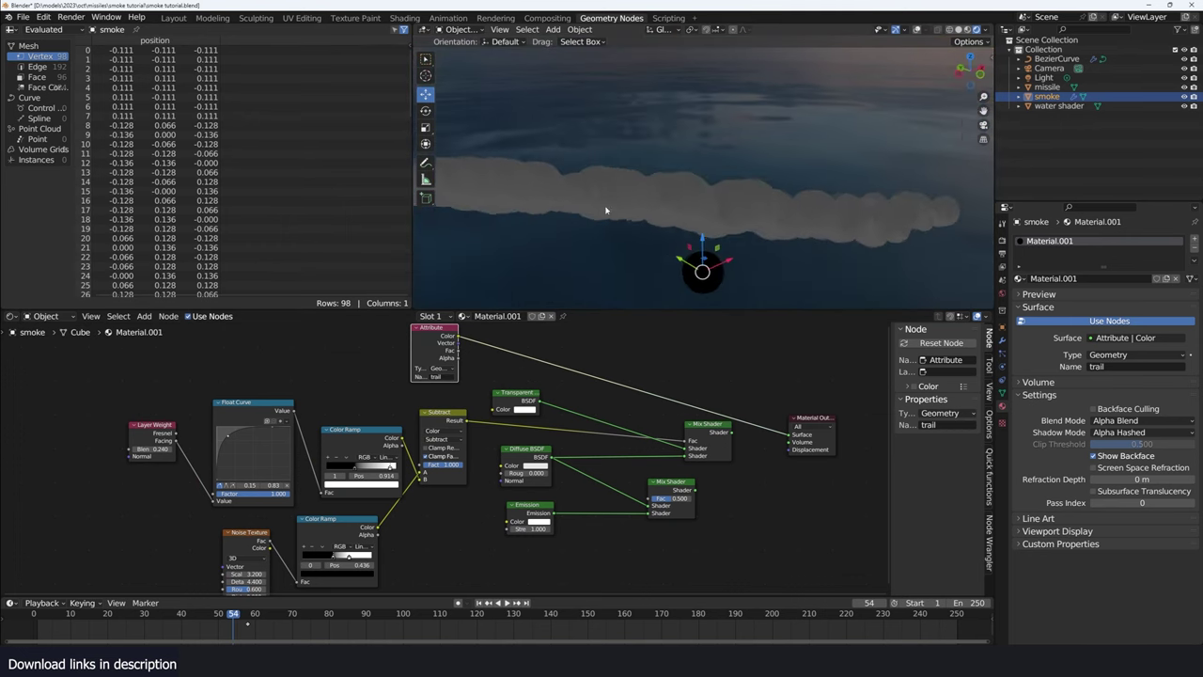
Set the smoke material's Blend Mode to Opaque
left_click(1141, 420)
left_click(1136, 435)
mouse_move(776, 244)
middle_mouse_down()
mouse_move(677, 255)
mouse_move(607, 223)
middle_mouse_up()
Insert a Color Ramp on the link between the trail Attribute and the Surface
key("shift+a")
type("ramp")
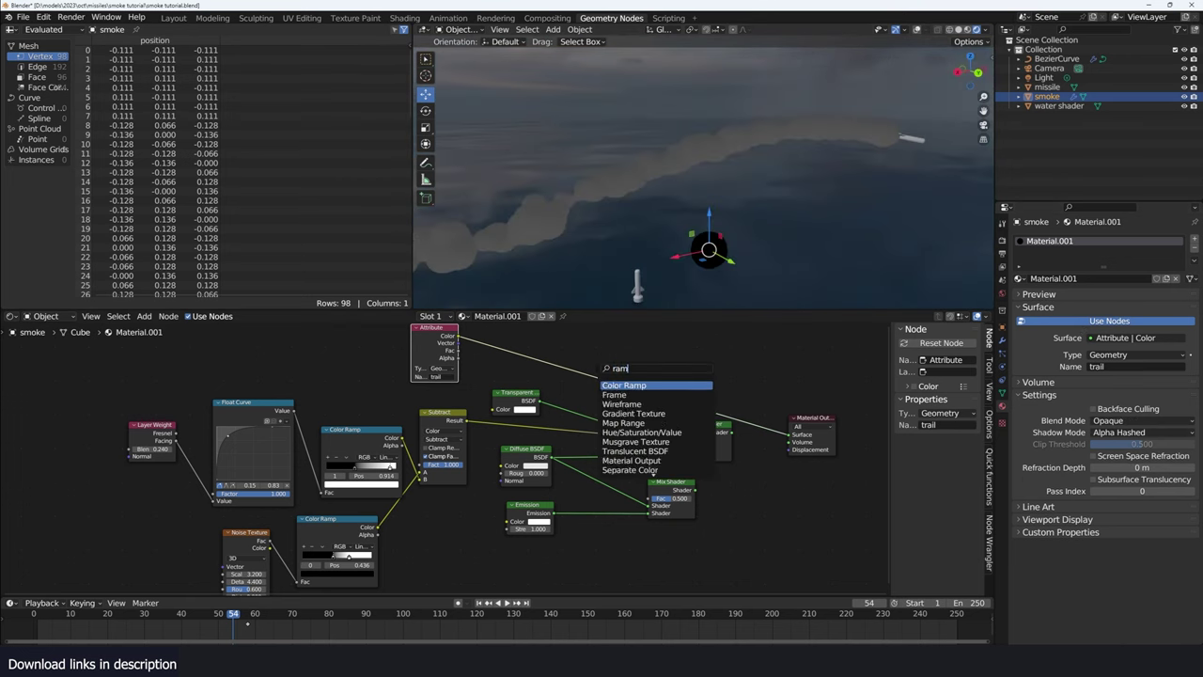
key("Return")
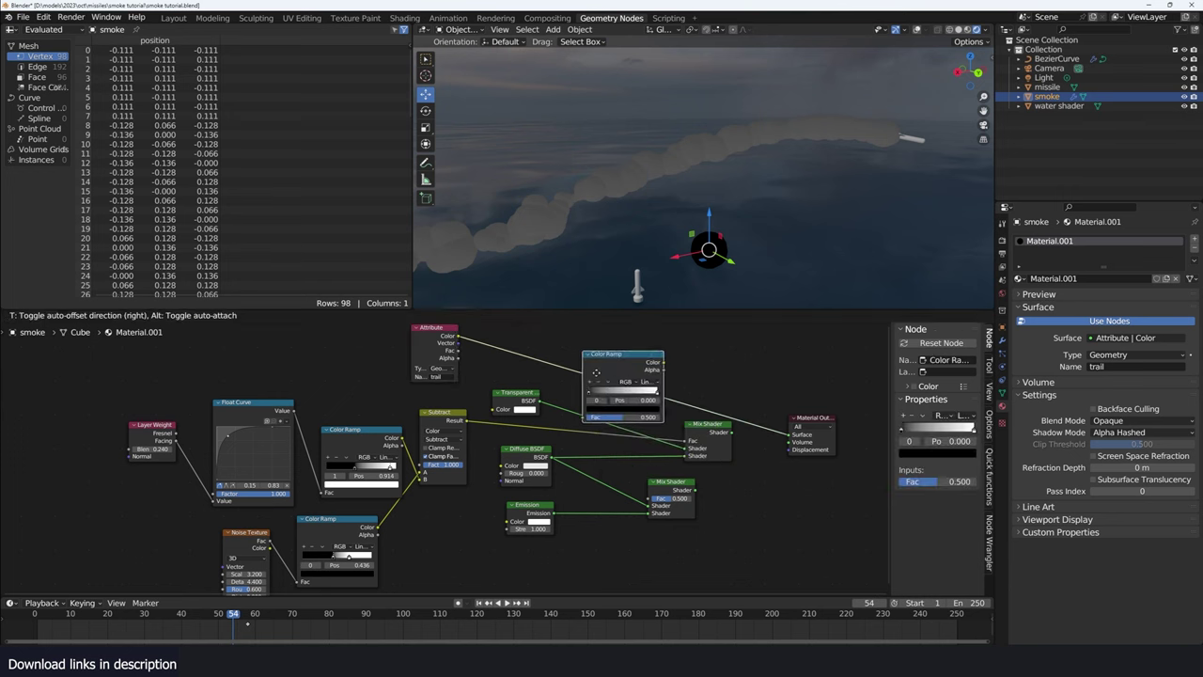
left_click(574, 386)
left_click_drag(581, 363, 590, 375)
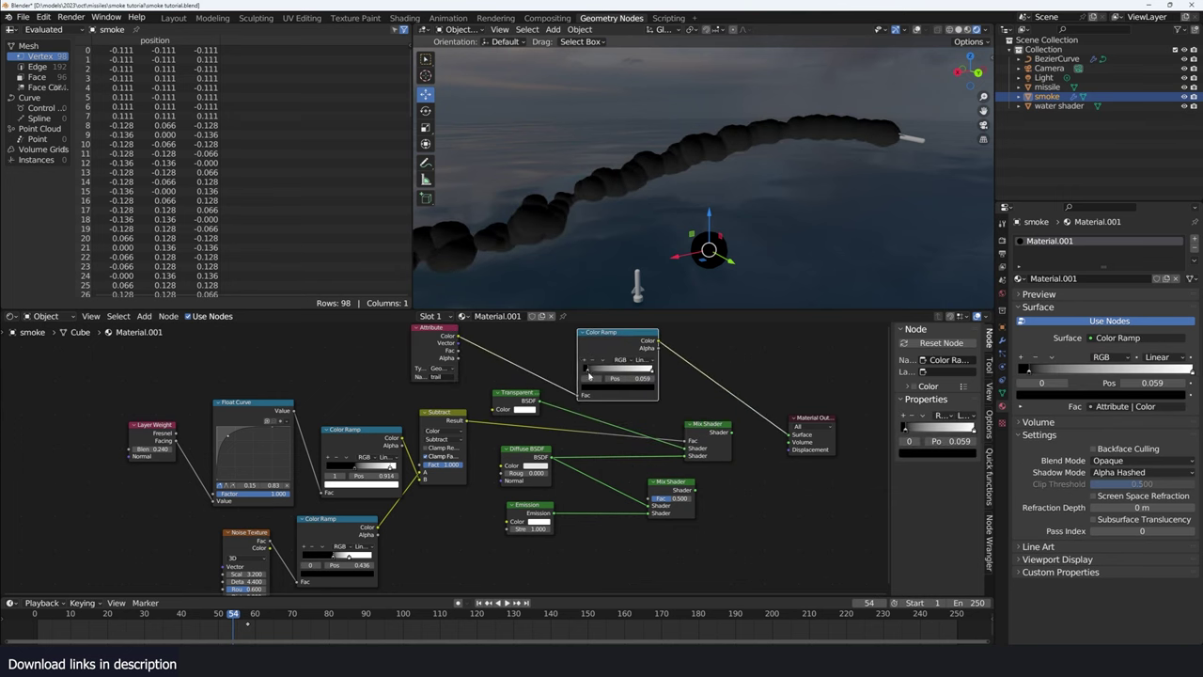
left_click(21, 319)
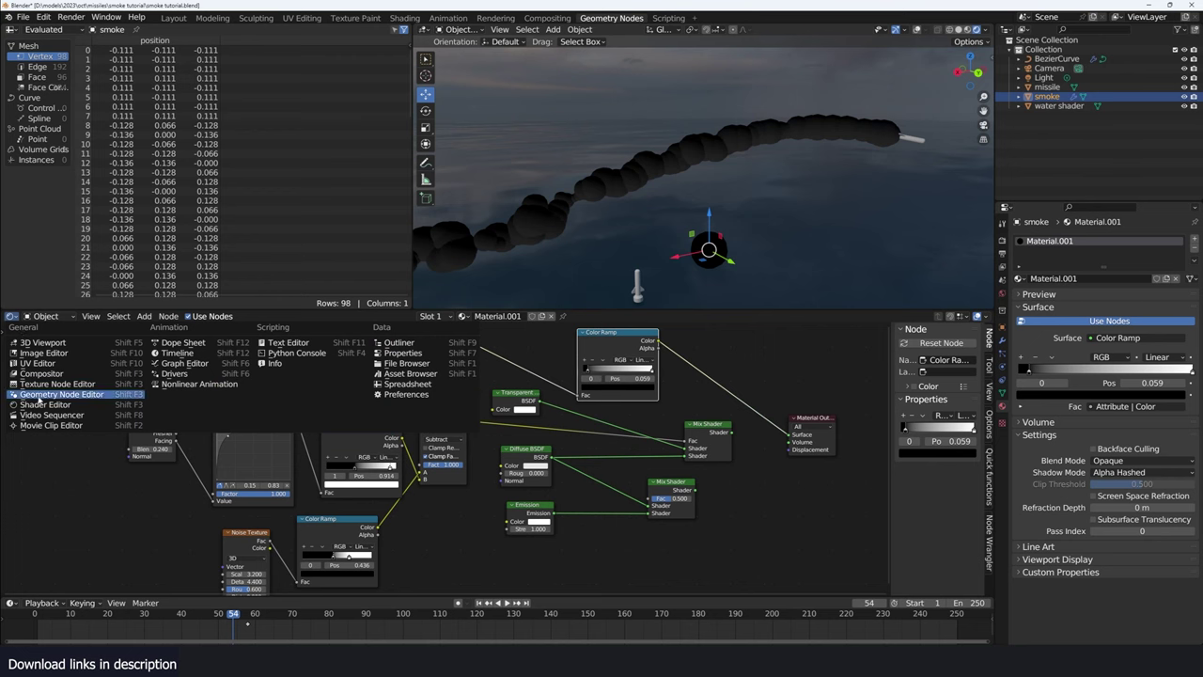
Set the stored trail attribute's domain to Instance in the geometry nodes
left_click(57, 398)
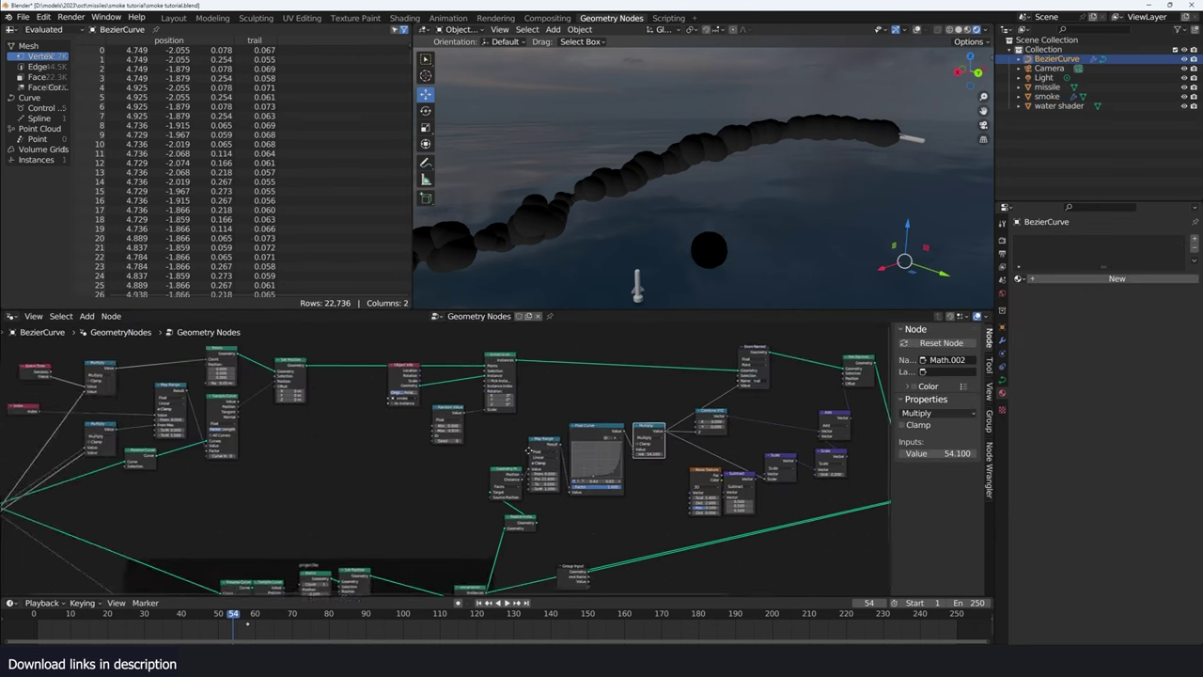
scroll(601, 413, "up", 1)
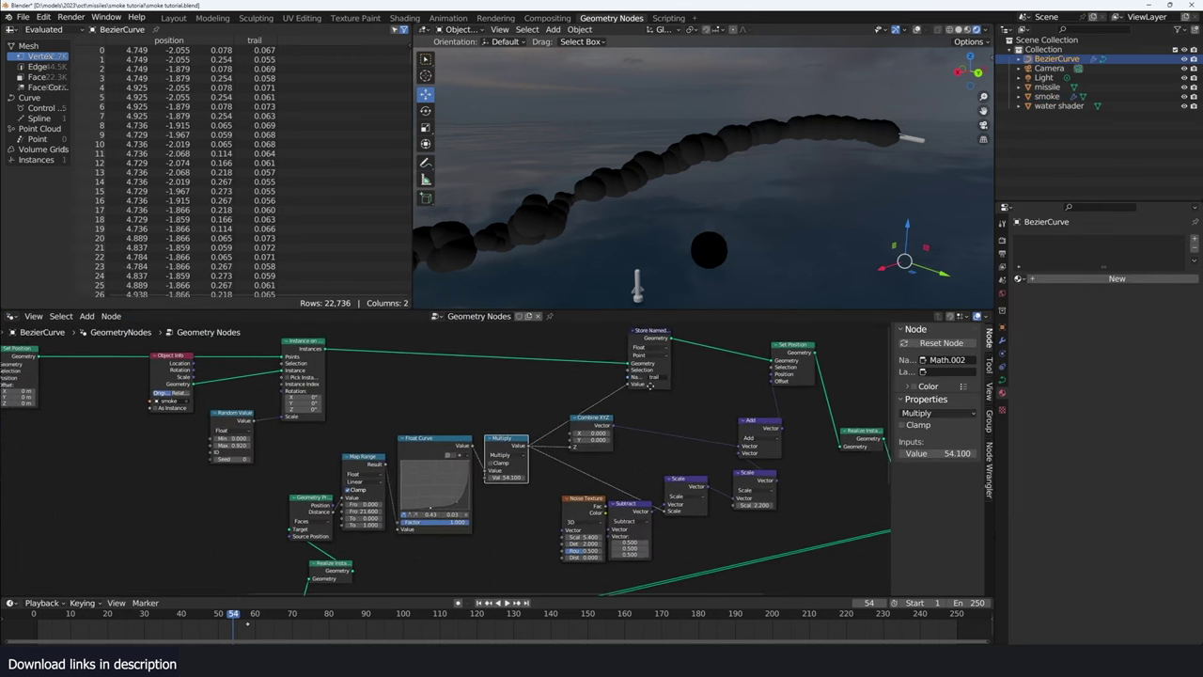
scroll(570, 419, "up", 1)
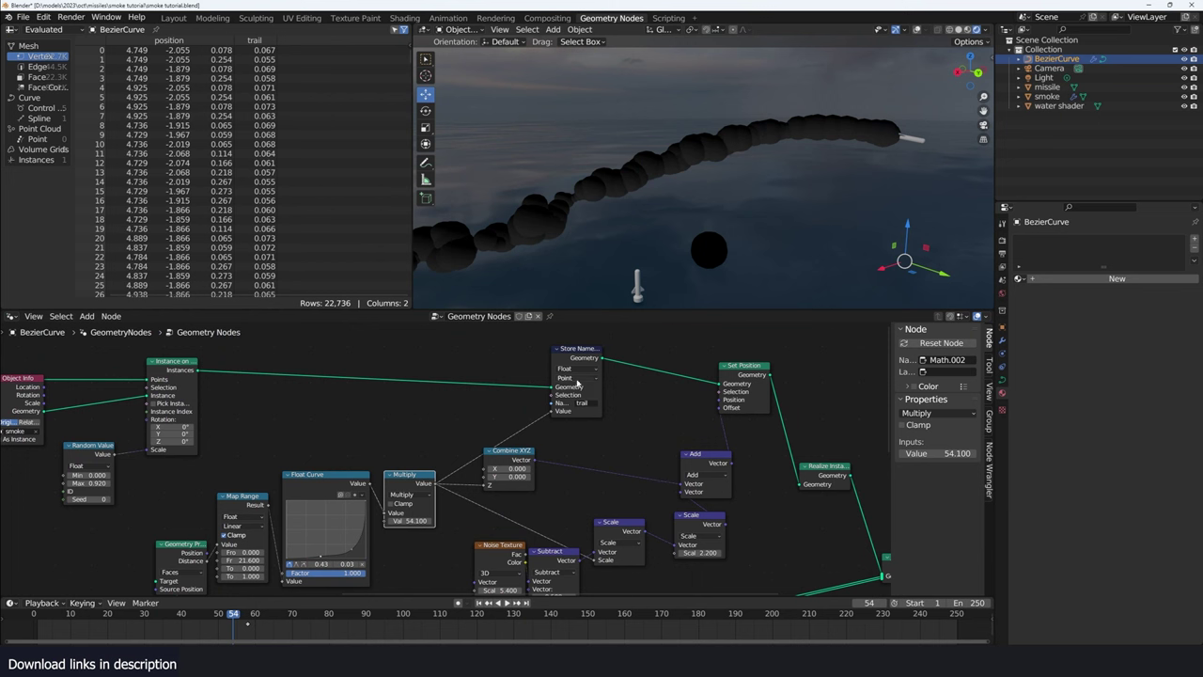
left_click(577, 381)
left_click(578, 427)
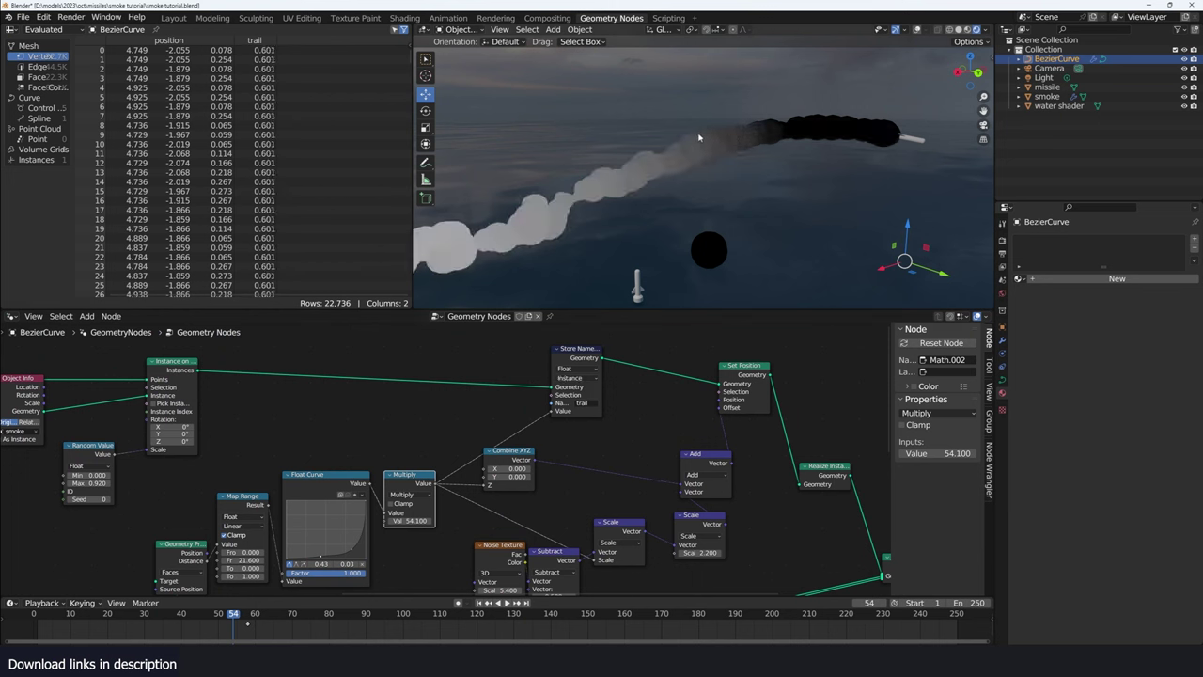
Rearrange Realize Instances and the lower Store Named Attribute, deleting the upper Store Named Attribute
scroll(764, 421, "down", 1)
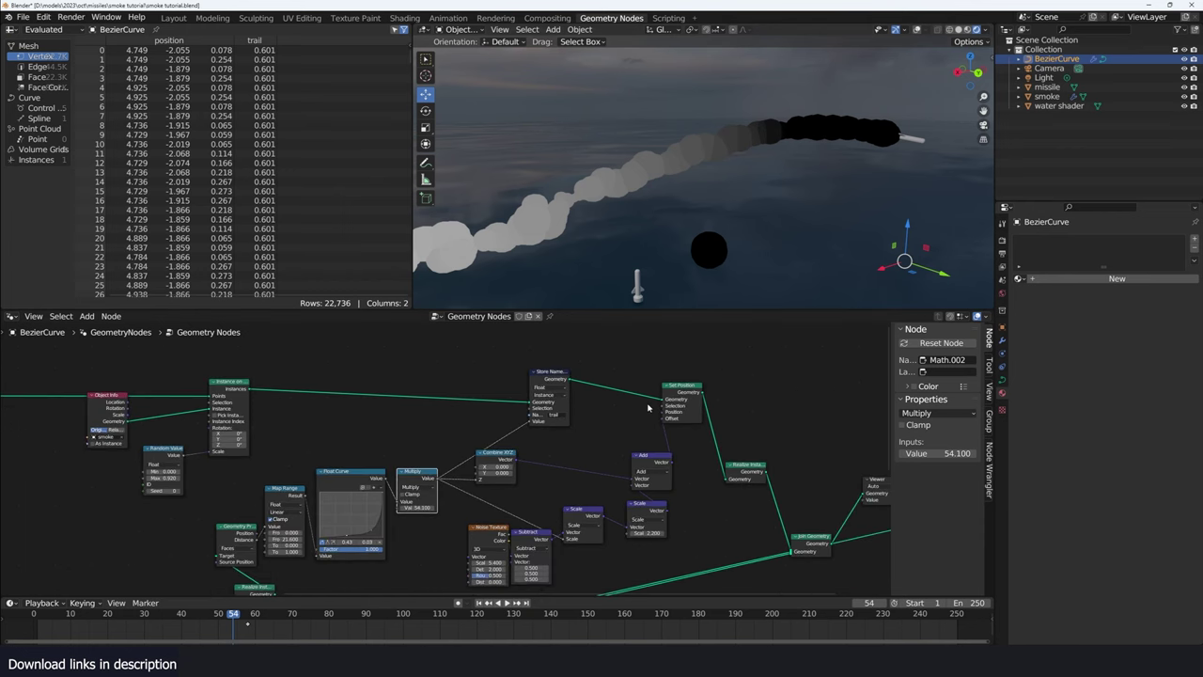
scroll(647, 407, "up", 1)
left_click_drag(632, 435, 601, 404)
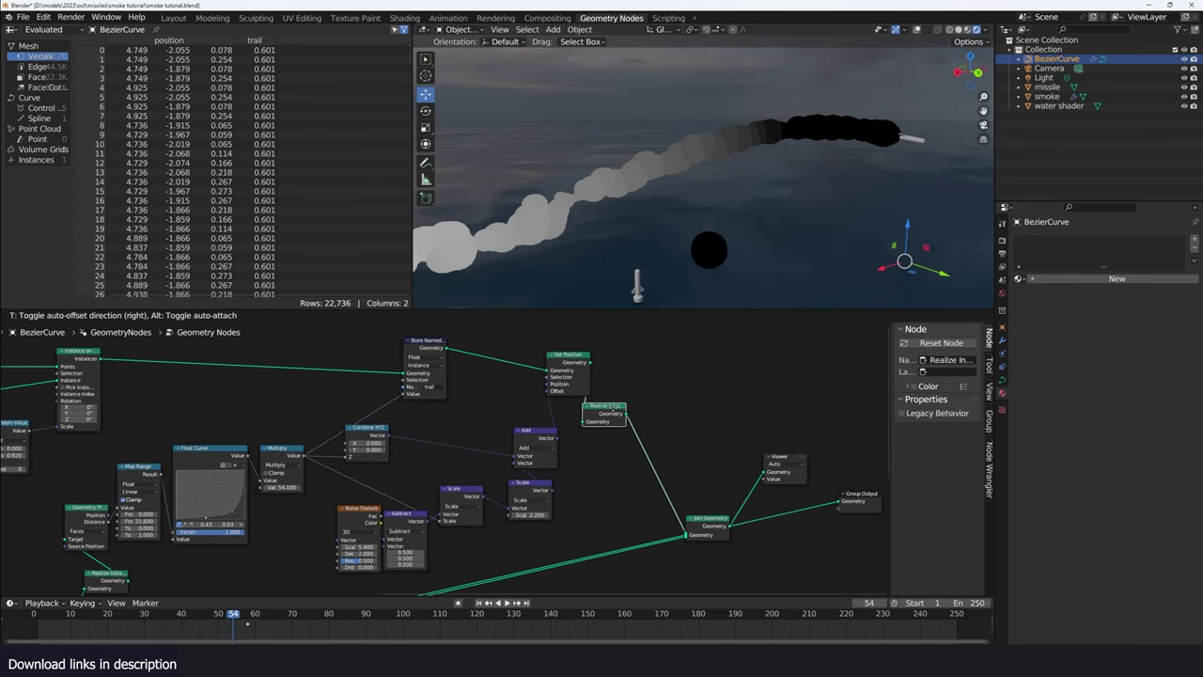
left_click(425, 349)
left_click_drag(610, 442, 674, 442)
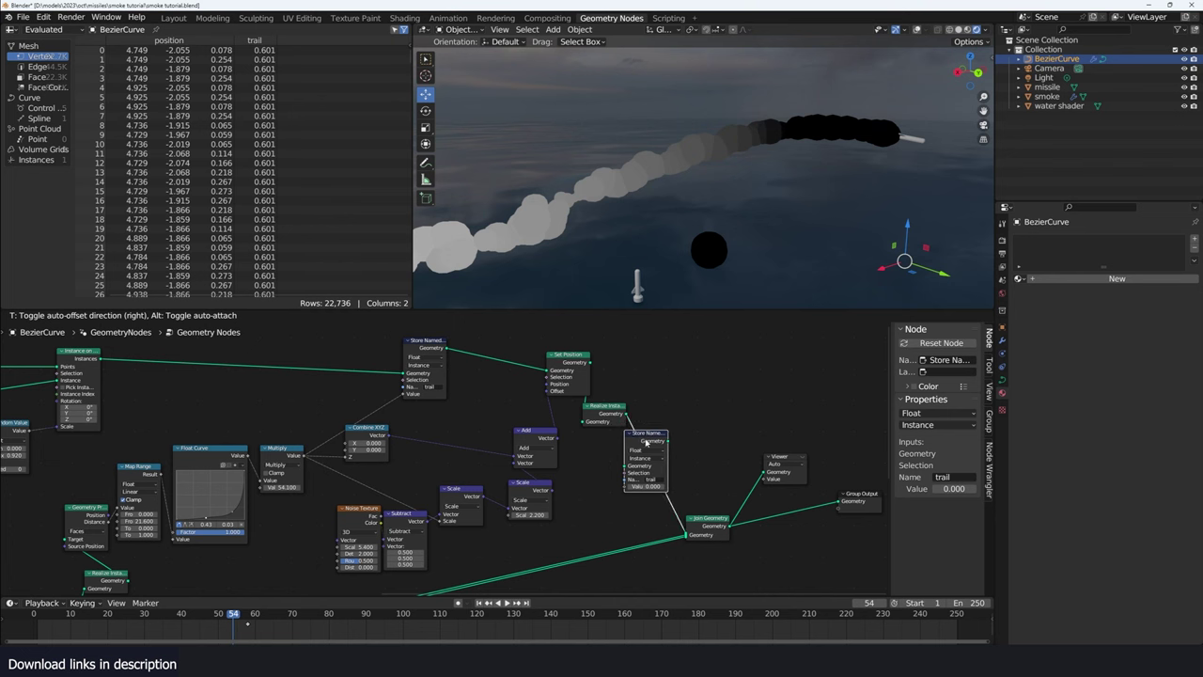
left_click(423, 371)
key("ctrl+x")
Feed the Multiply result into the remaining trail Store Named Attribute on the Point domain
left_click_drag(312, 459, 634, 505)
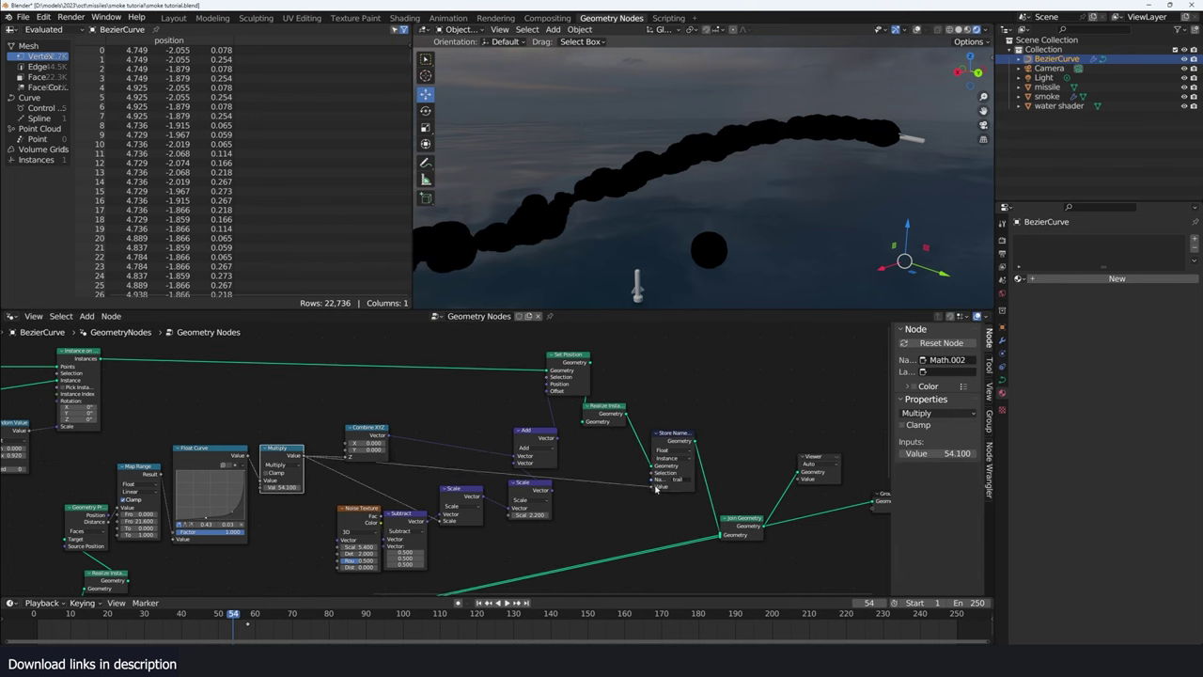
mouse_move(655, 487)
left_click(675, 458)
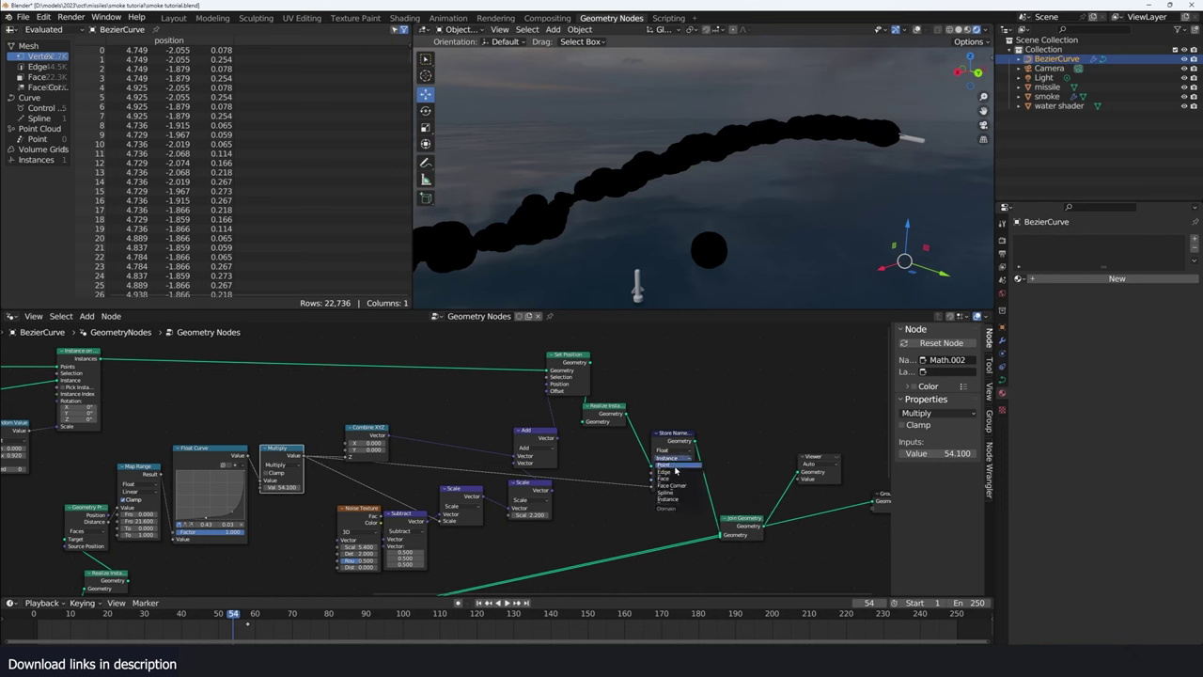
left_click(674, 472)
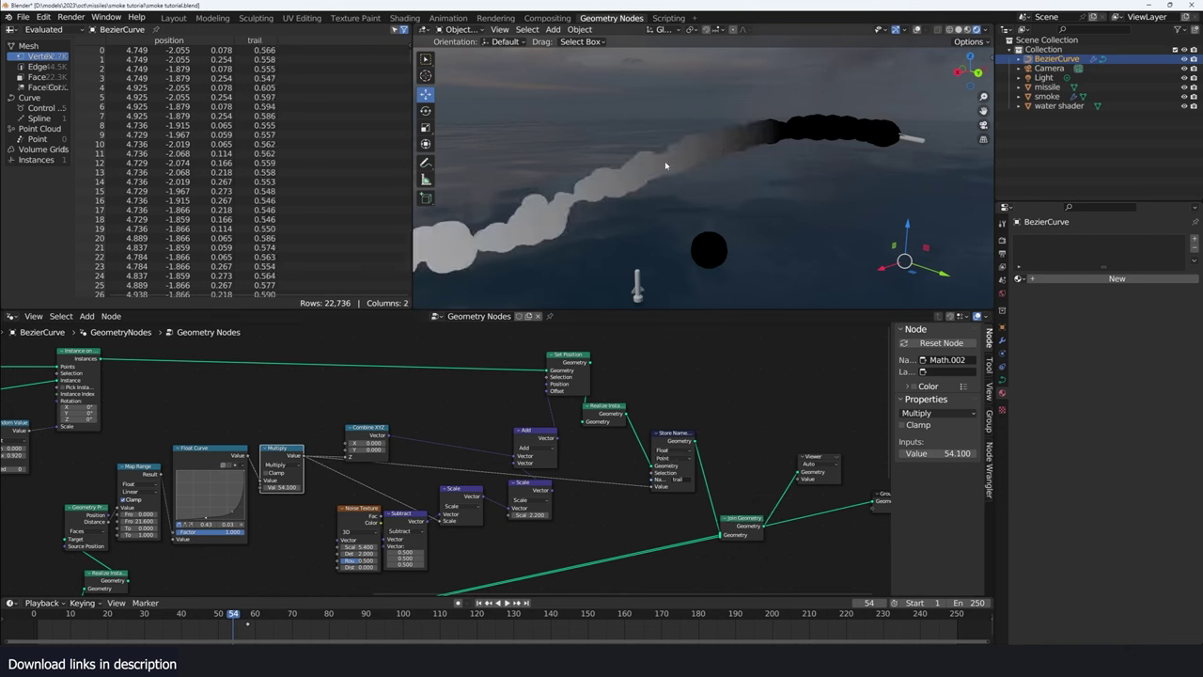
middle_click_drag(797, 145, 660, 242, "shift")
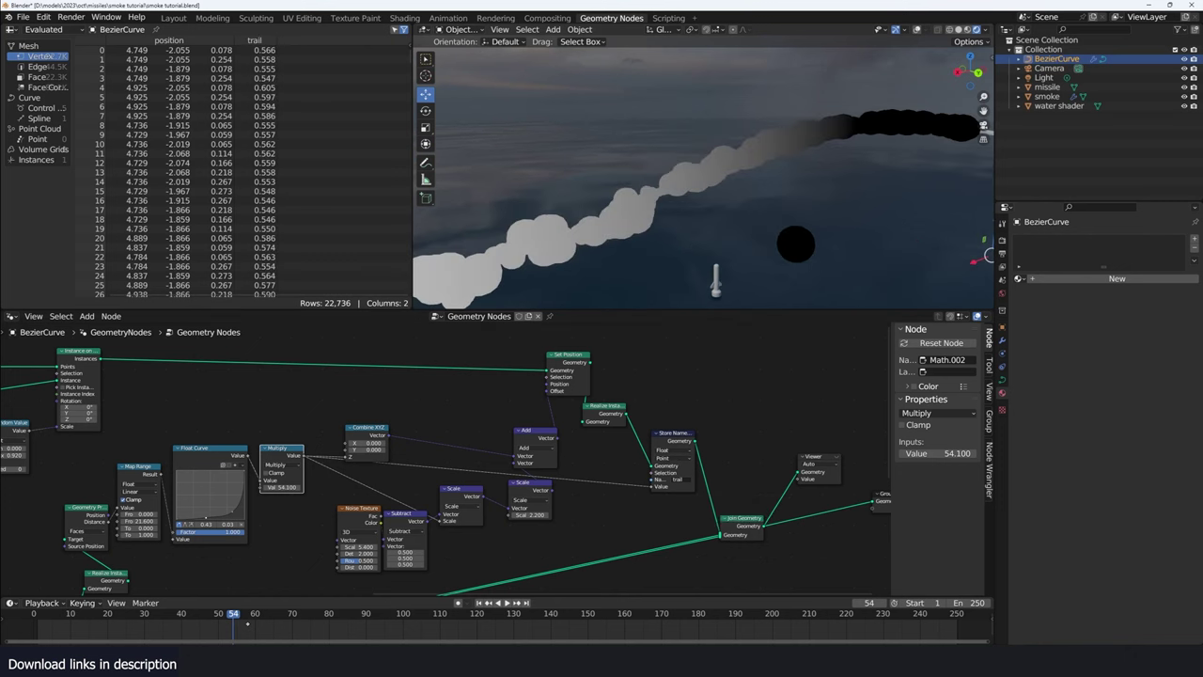
Back in the Shader Editor, link the Mix Shader to Material Output Surface and move the Attribute and Color Ramp nodes lower
left_click(12, 315)
left_click(65, 406)
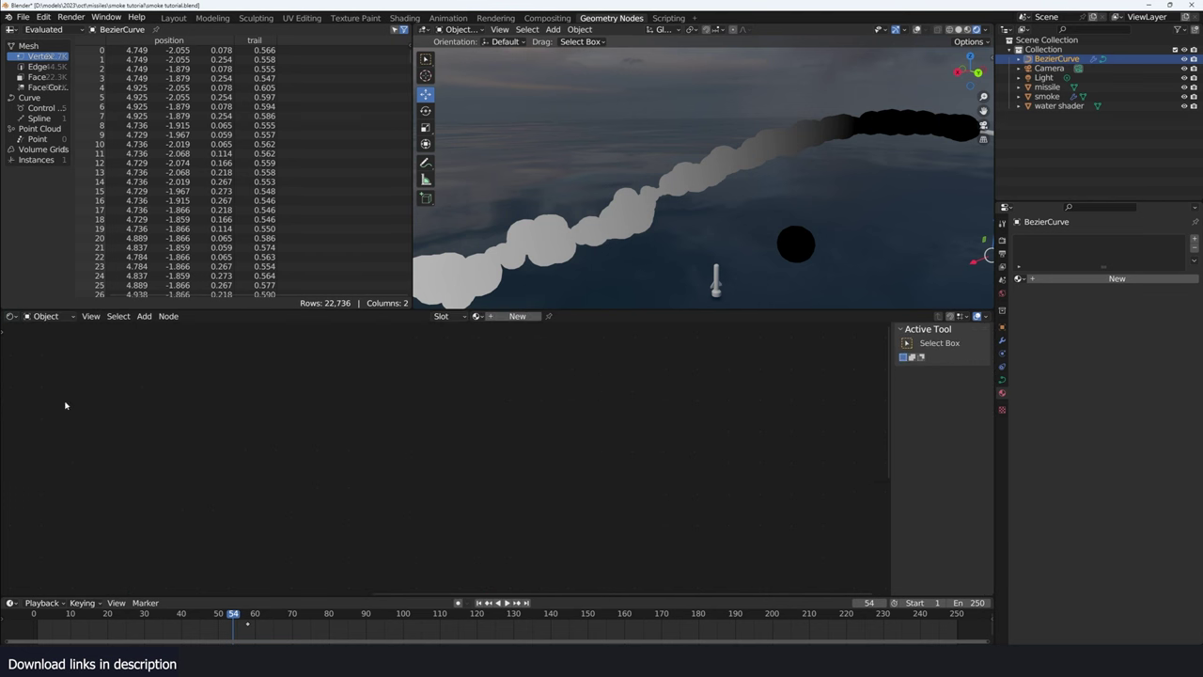
left_click_drag(380, 358, 362, 363)
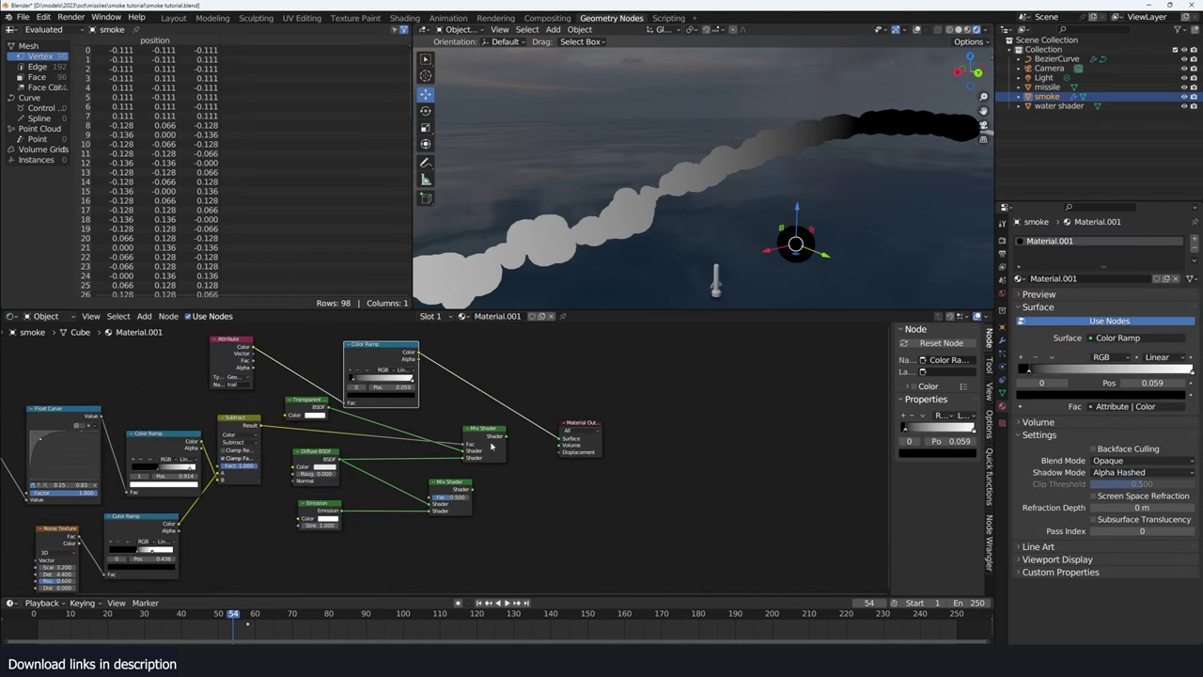
left_click_drag(497, 438, 561, 438)
middle_click_drag(561, 438, 578, 435)
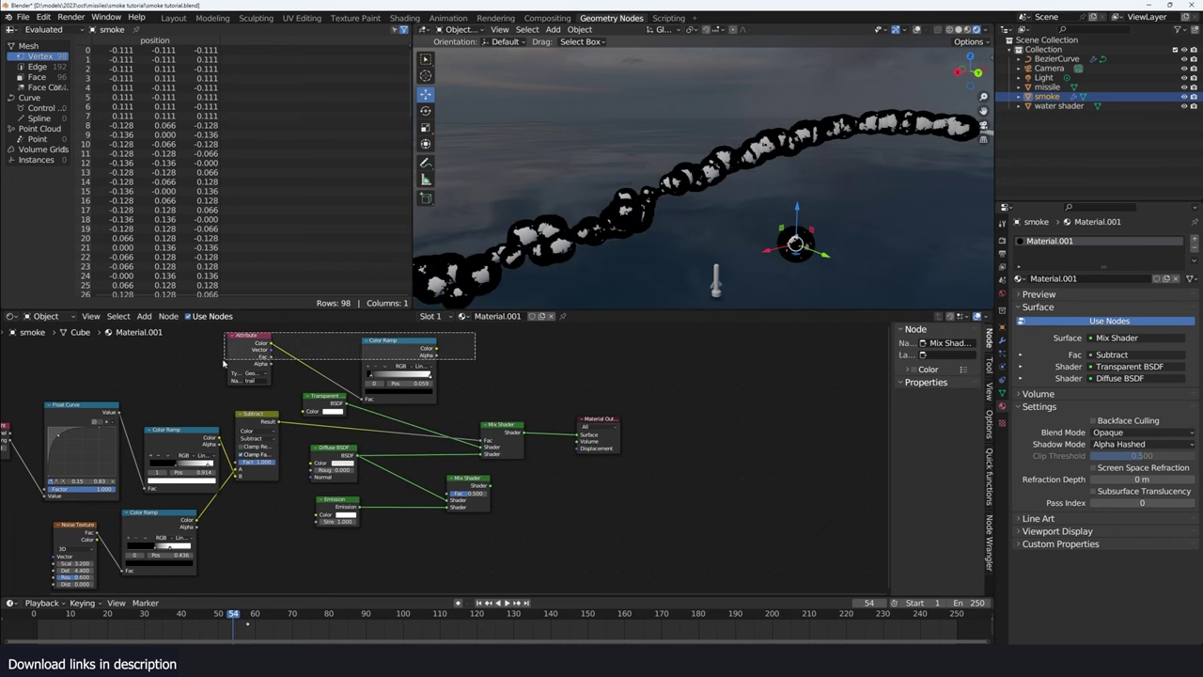
left_click_drag(381, 358, 358, 558)
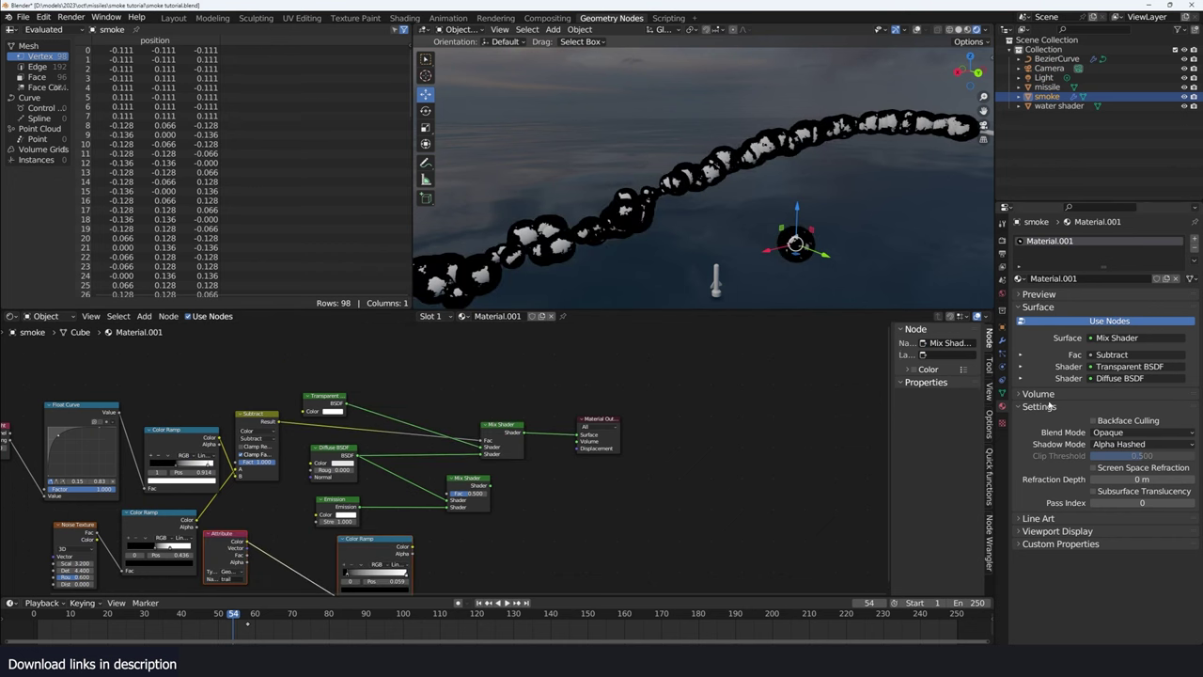
Set the smoke material's Blend Mode to Alpha Blend
left_click(1109, 431)
left_click(1117, 474)
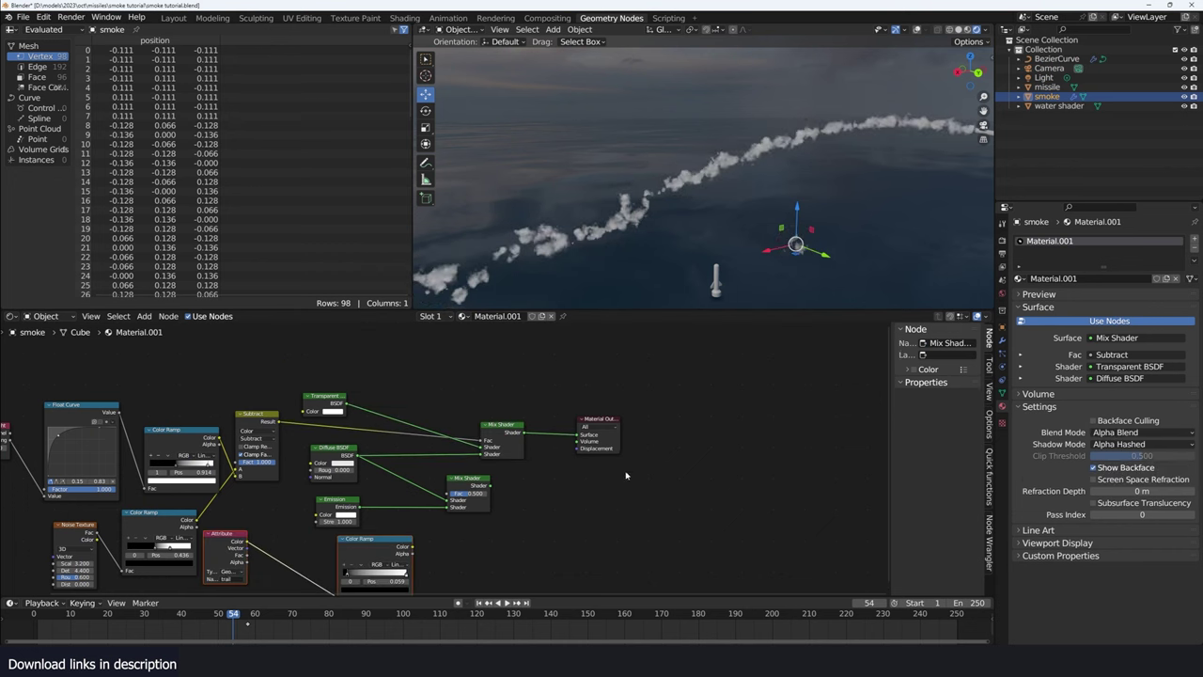
middle_click_drag(658, 451, 718, 436)
scroll(718, 443, "up", 2)
Feed the lower Mix Shader into the upper one and drive its Fac with the trail Color Ramp
left_click(609, 434)
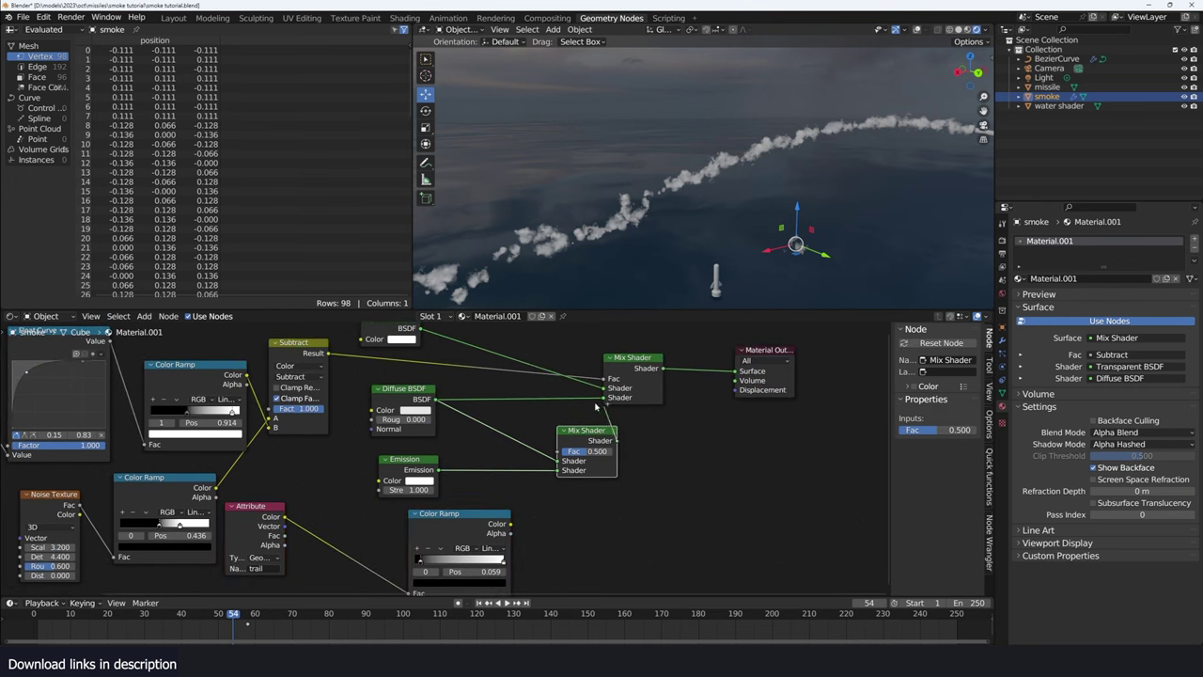
mouse_move(608, 396)
left_mouse_down()
mouse_move(616, 440)
mouse_move(644, 430)
left_mouse_up()
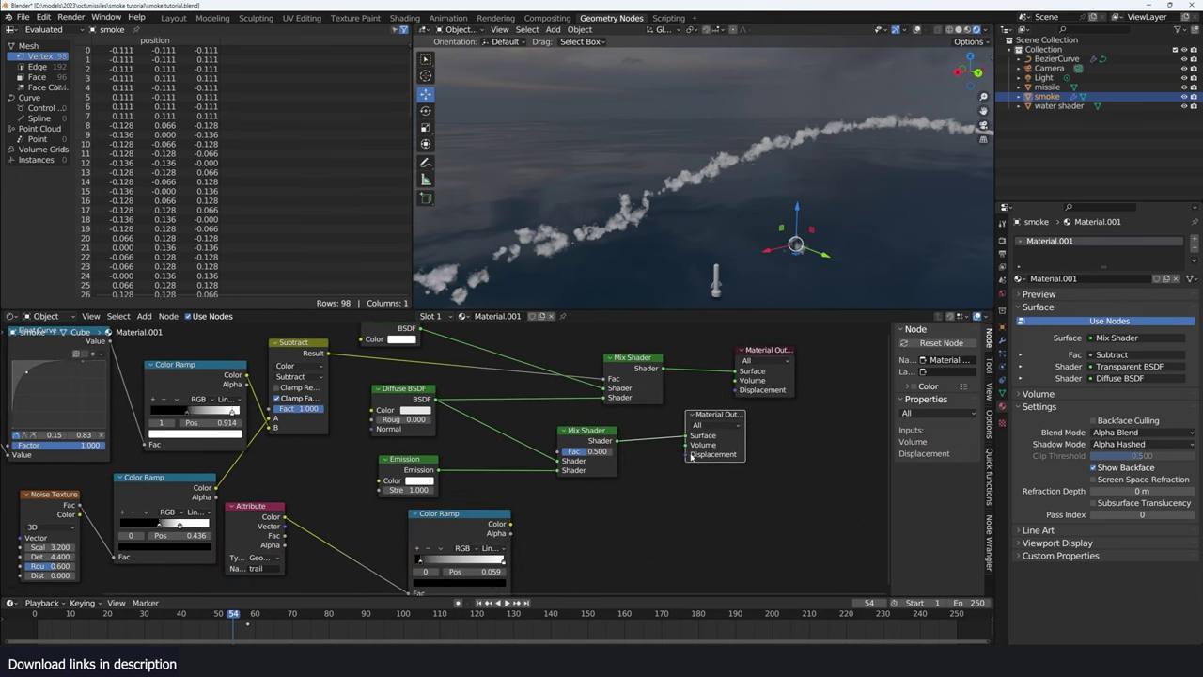
middle_click_drag(467, 525, 548, 495)
left_click_drag(549, 495, 512, 487)
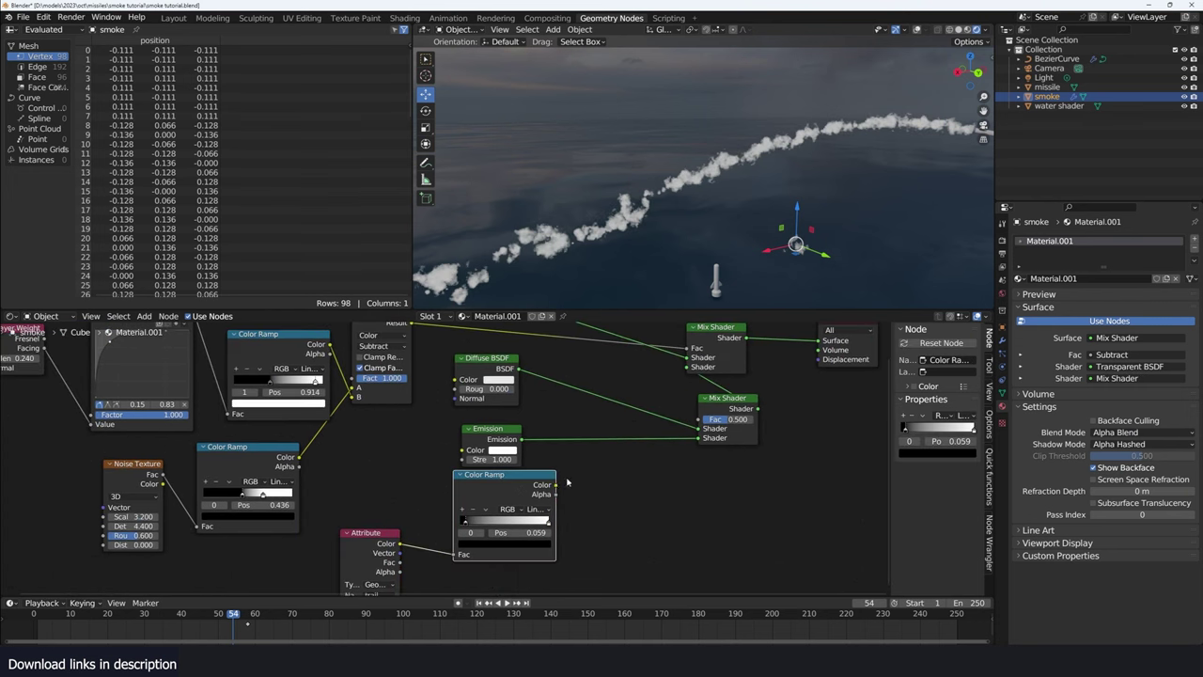
left_click_drag(698, 425, 700, 419)
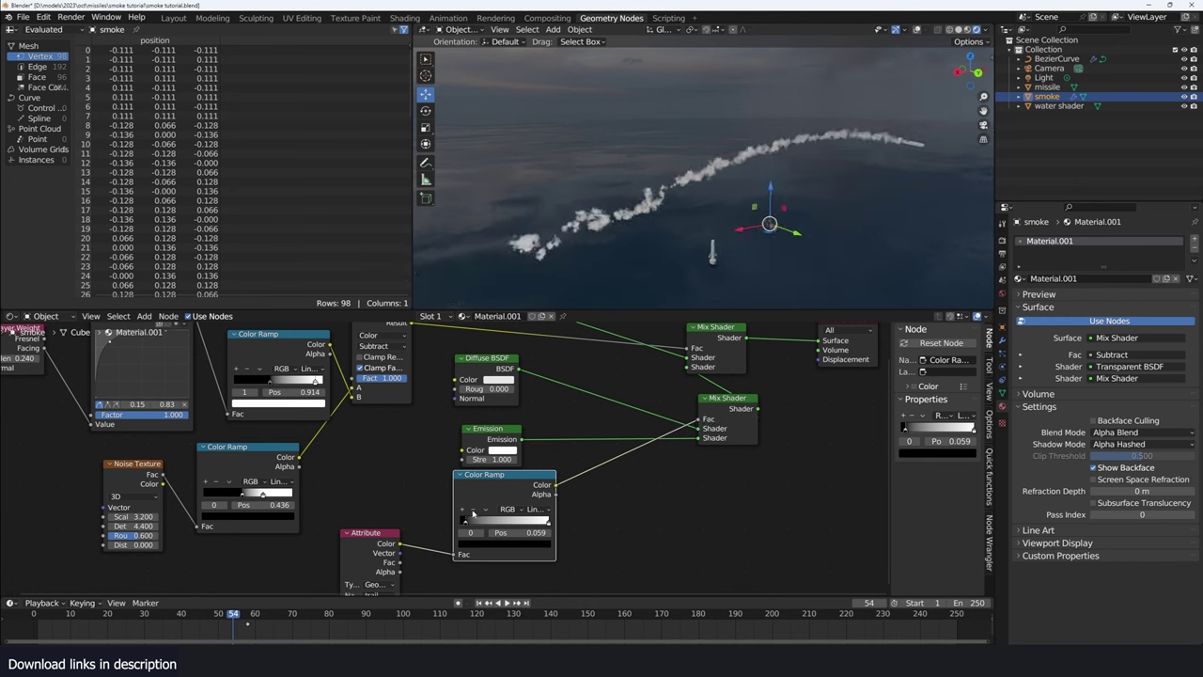
left_click_drag(471, 522, 533, 518)
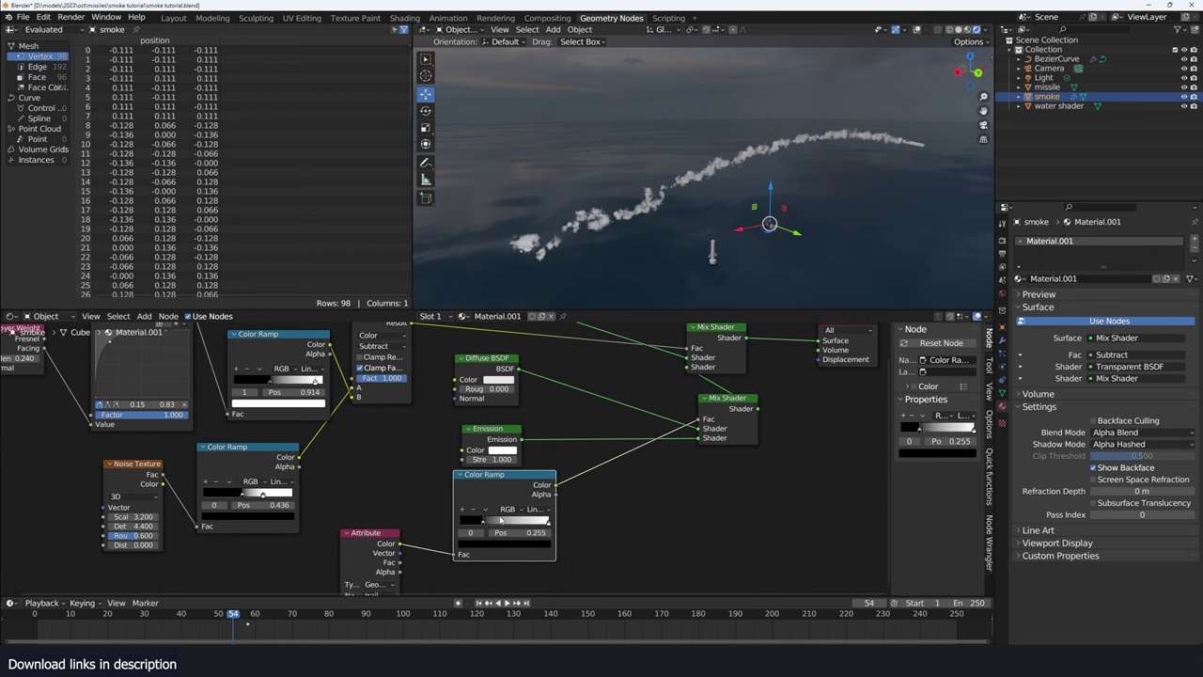
Give the Emission an orange colour with strength 100
left_click(501, 448)
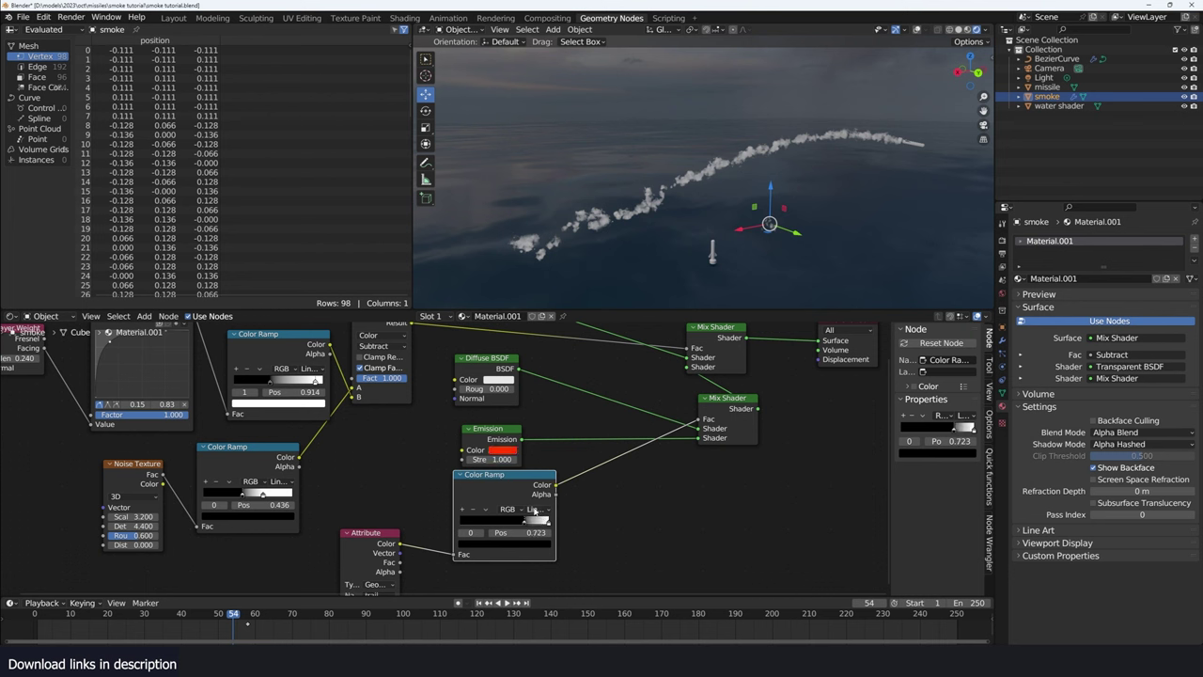
left_click_drag(517, 523, 470, 522)
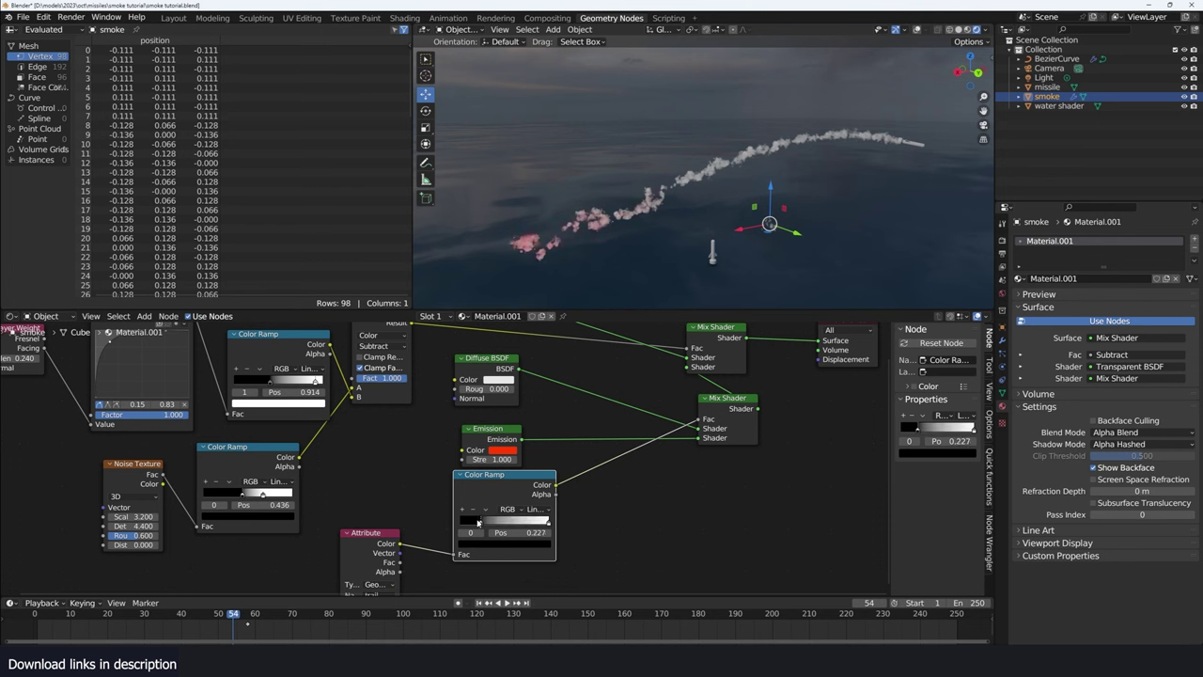
middle_click_drag(492, 473, 513, 441)
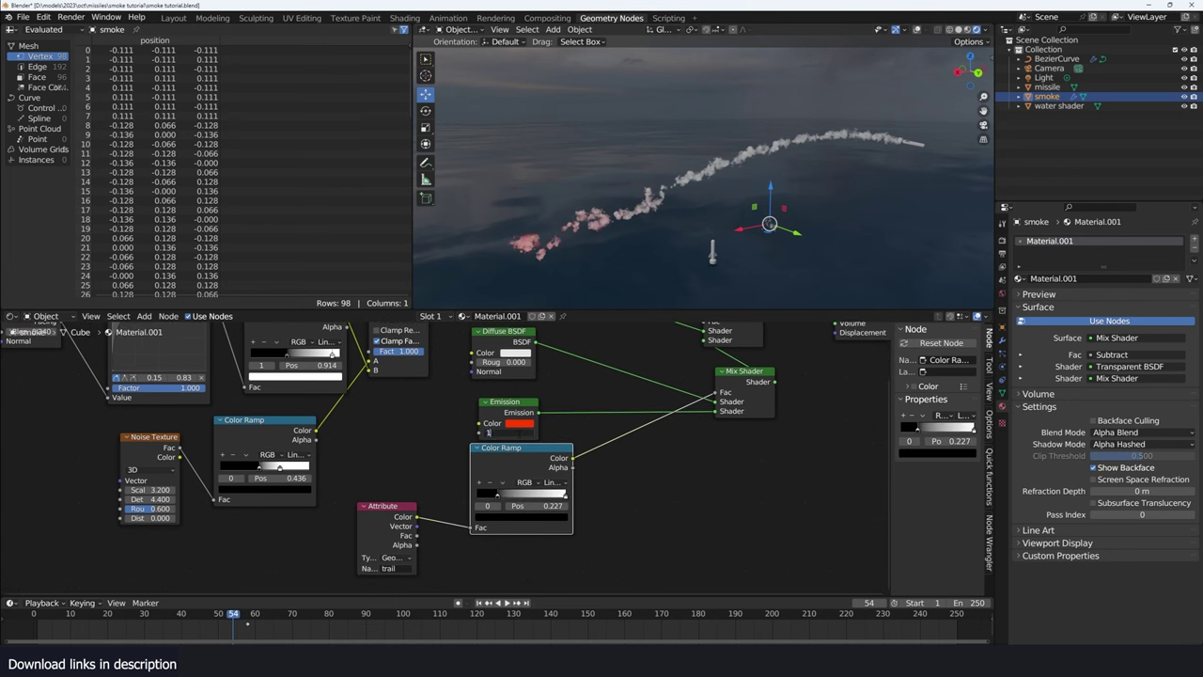
type("00")
key("Return")
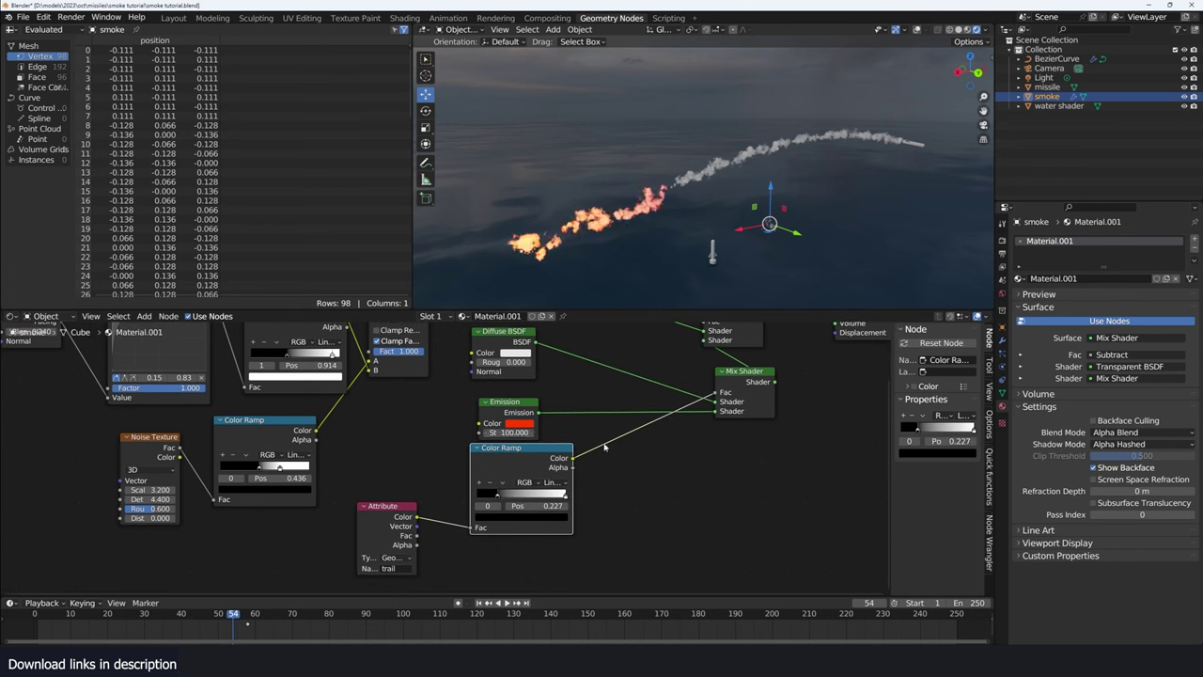
Flip the trail Color Ramp and pull its stop to position 0.027
scroll(582, 471, "up", 1)
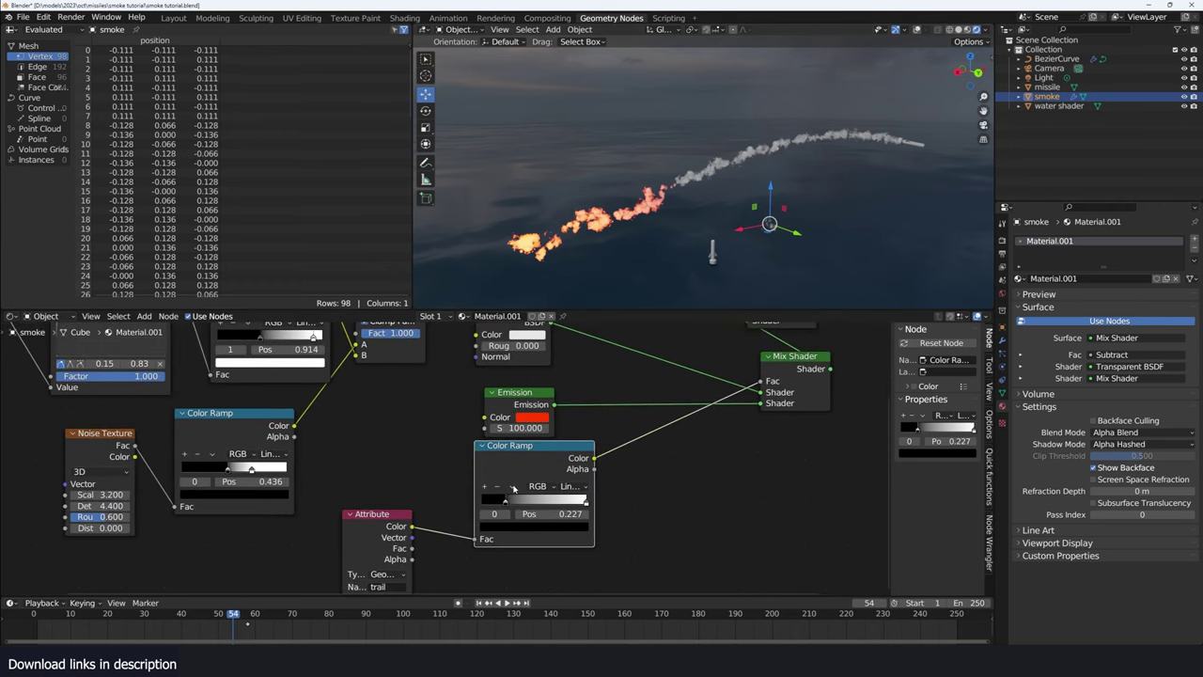
left_click(513, 488)
left_click(536, 423)
left_click_drag(562, 499, 483, 499)
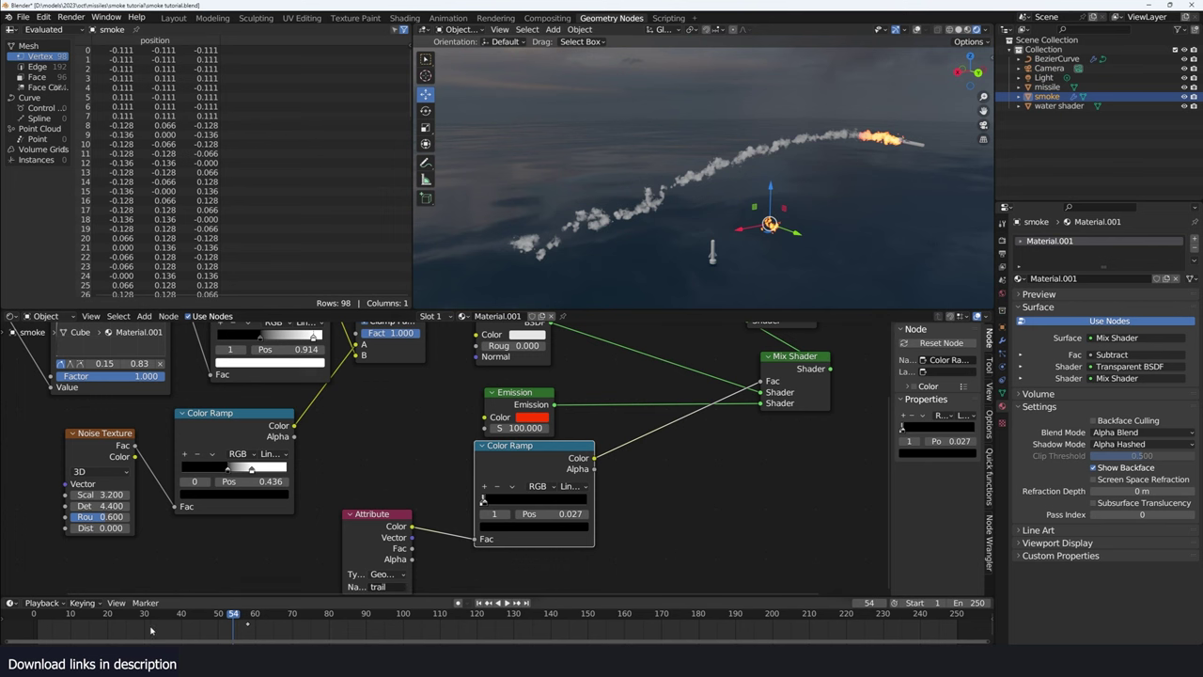
Play the animation from frame 1 and nudge the trail ramp stop to 0.018
left_click(34, 631)
key("space")
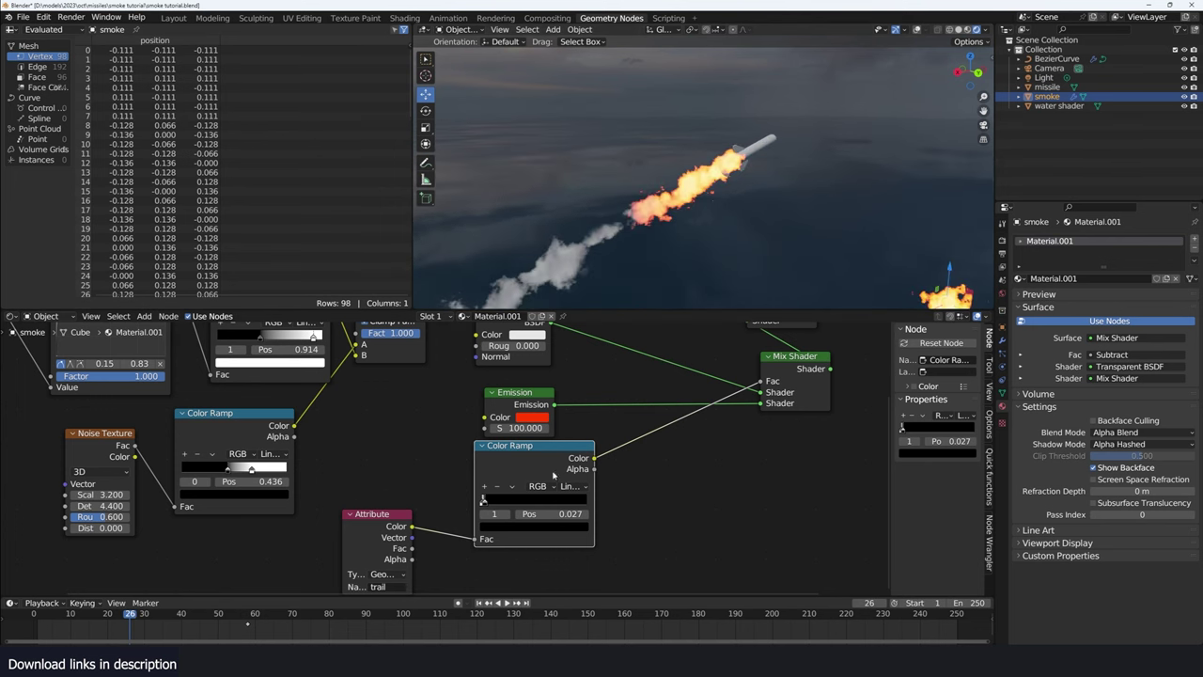
left_click_drag(495, 504, 498, 497)
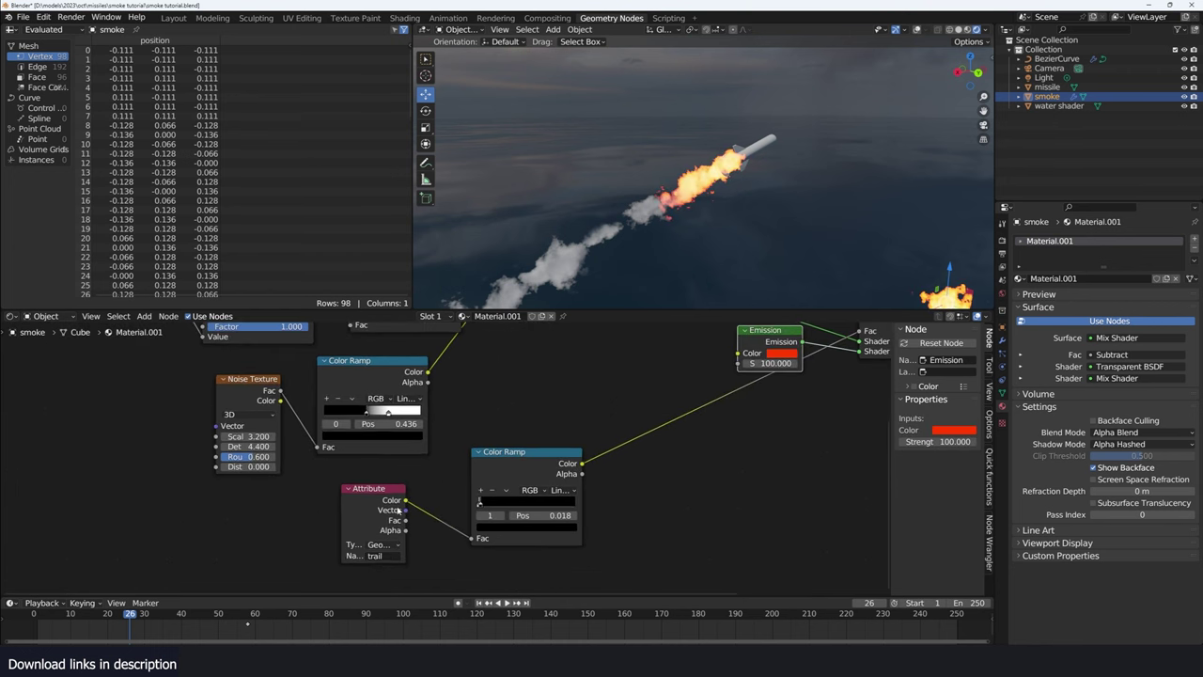
mouse_move(506, 475)
left_mouse_down()
mouse_move(512, 499)
mouse_move(524, 494)
left_mouse_up()
Duplicate the trail Color Ramp for the Emission colour and make its bright stop a saturated red
key("shift+d")
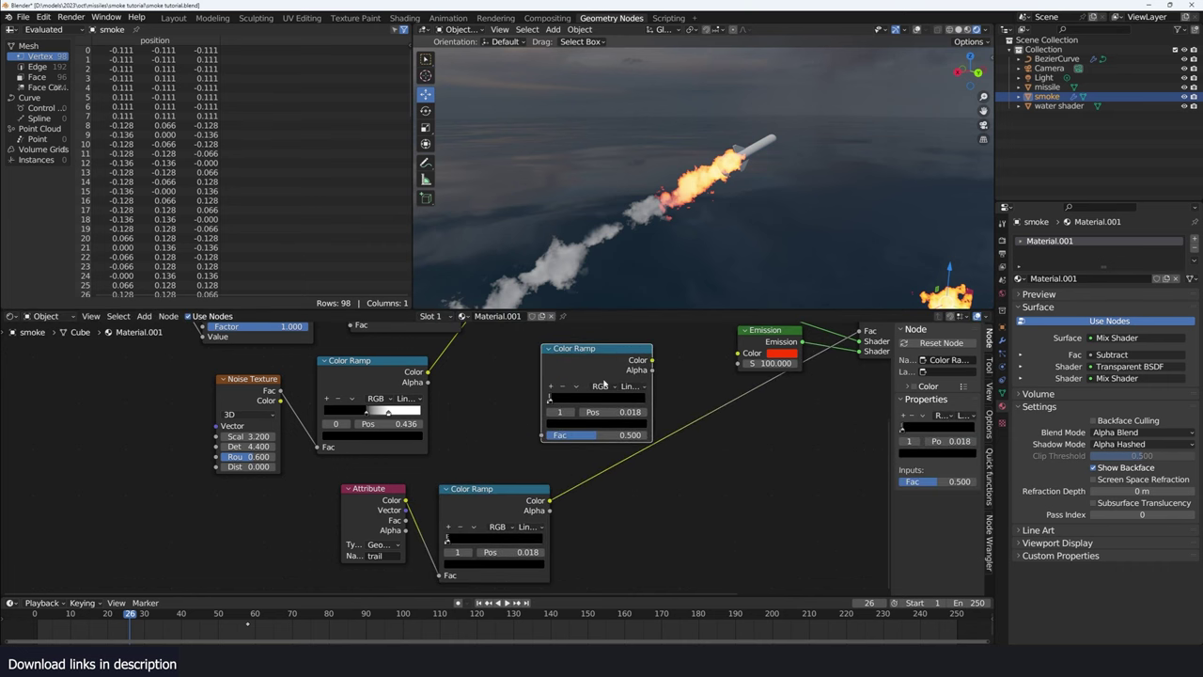
left_click_drag(559, 397, 678, 401)
left_click(594, 386)
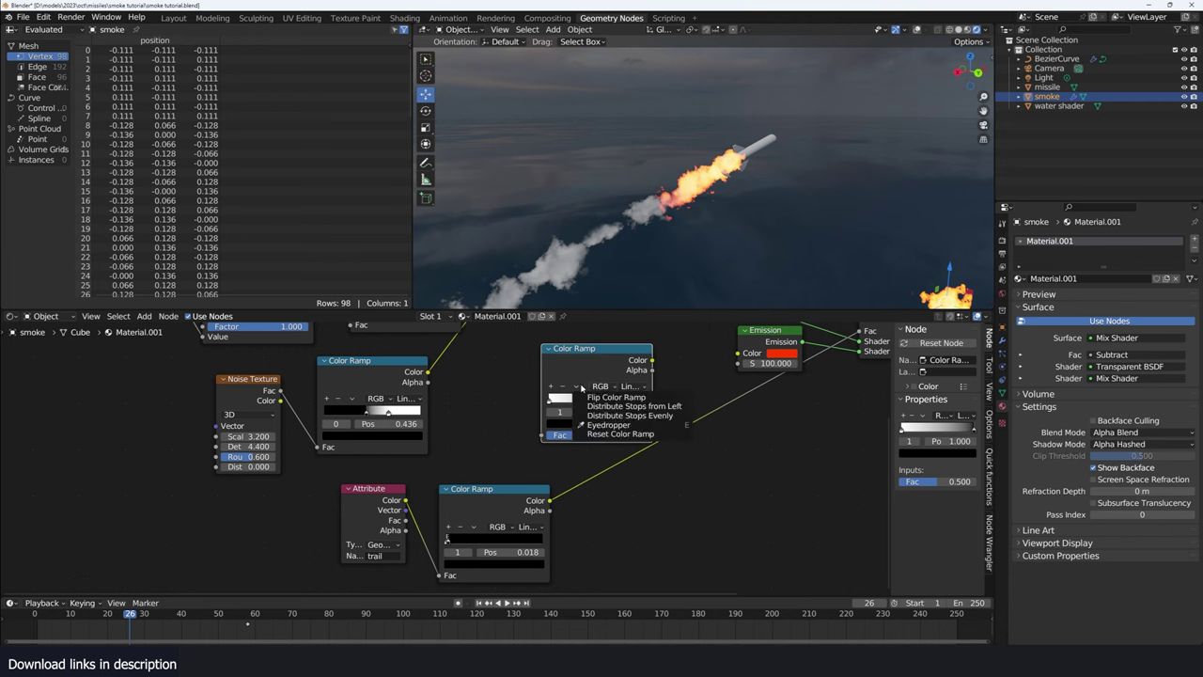
left_click(515, 462)
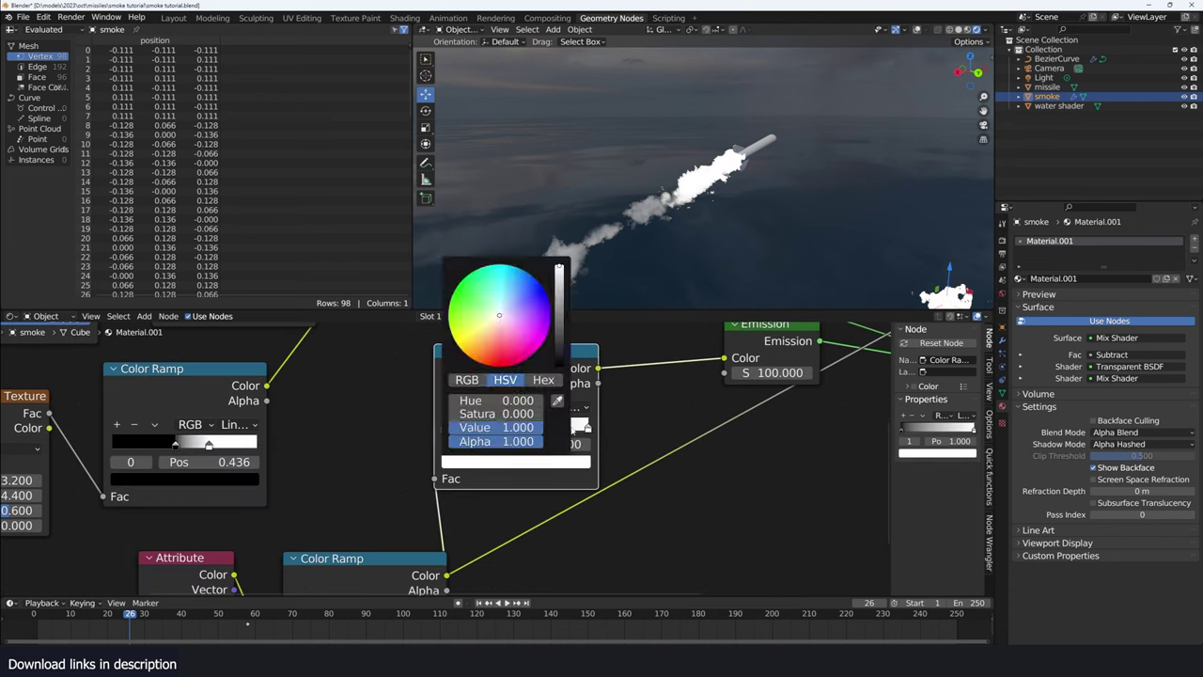
left_click_drag(499, 314, 489, 365)
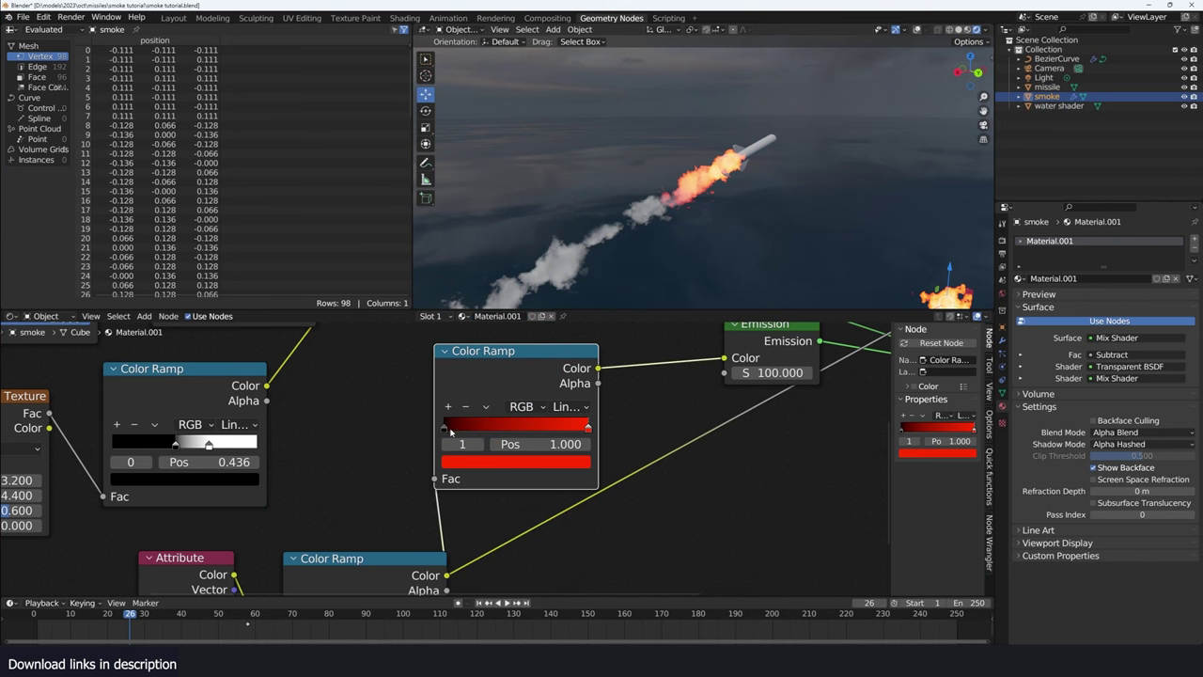
Move the dark stop, then add a middle stop coloured a darker red
mouse_move(449, 430)
left_mouse_down()
mouse_move(509, 432)
mouse_move(424, 438)
left_mouse_up()
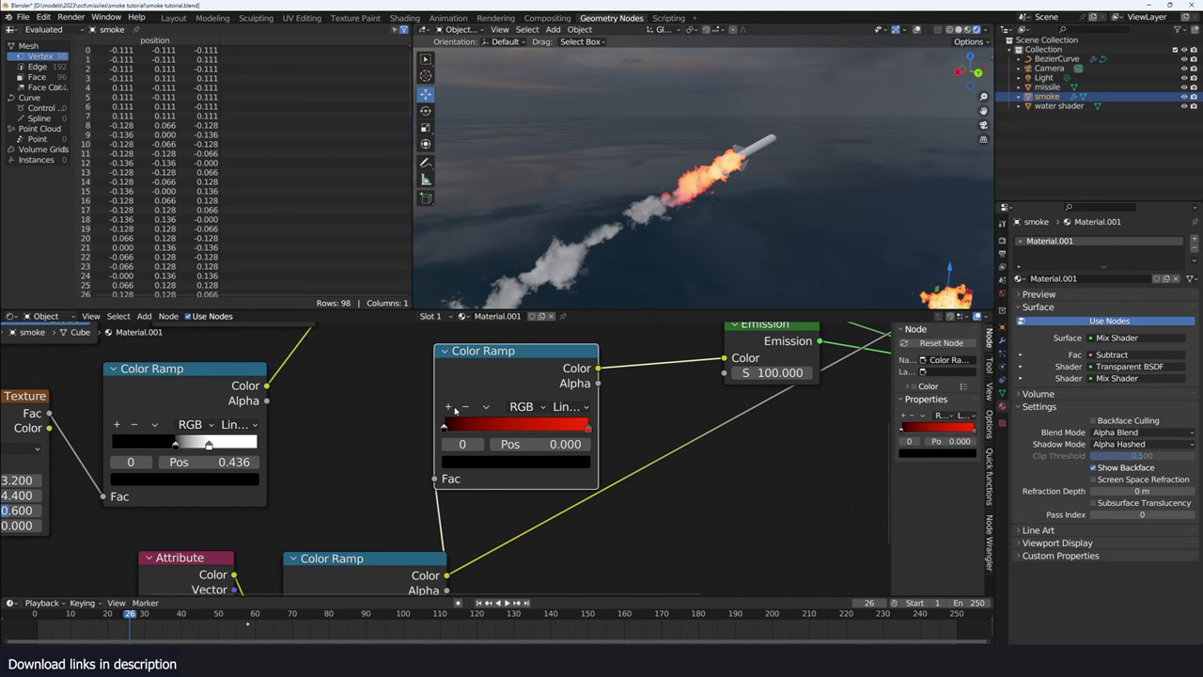
left_click(451, 407)
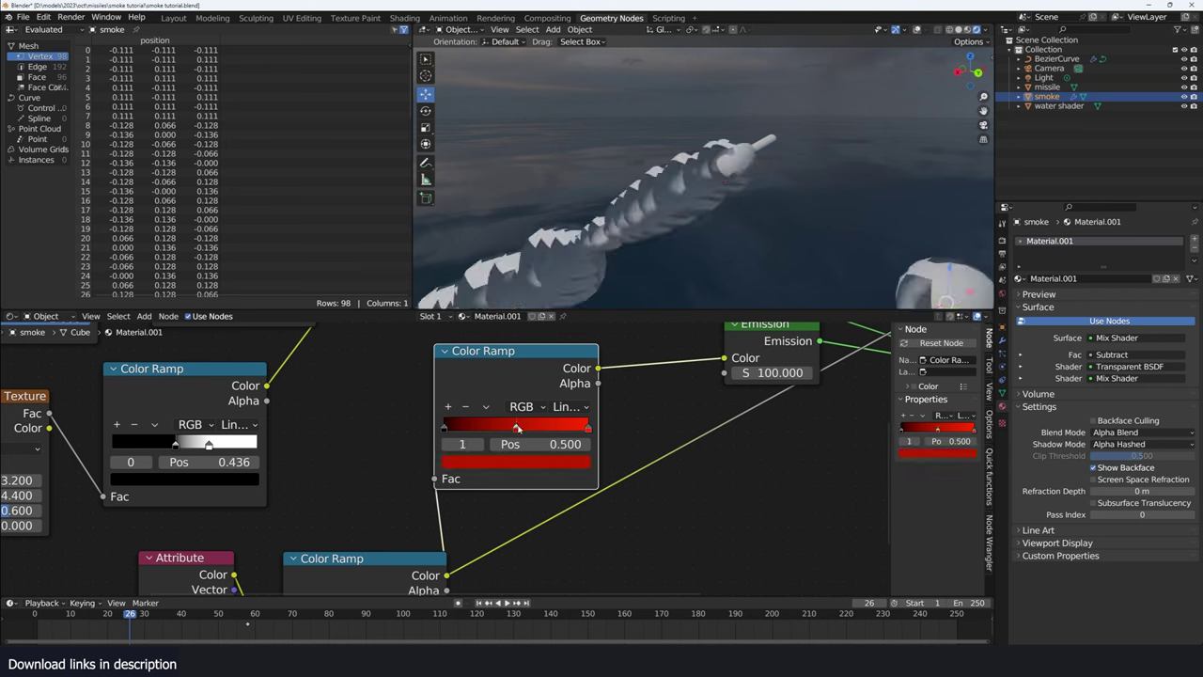
left_click(515, 466)
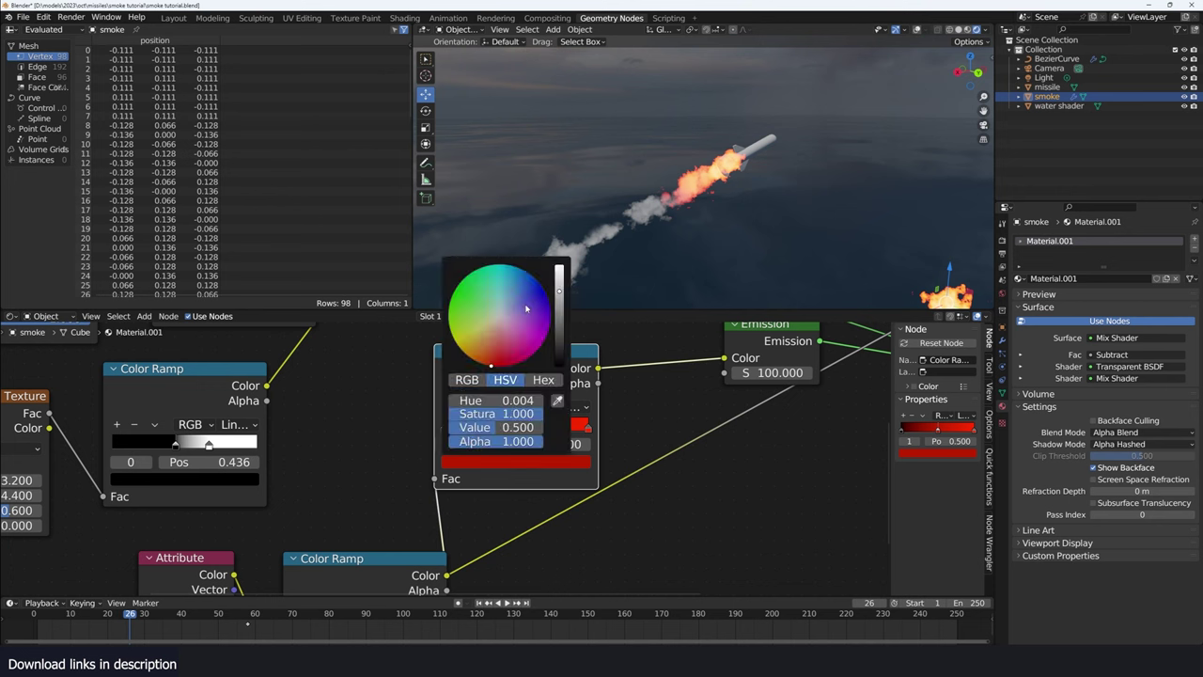
mouse_move(508, 310)
left_mouse_down()
mouse_move(520, 289)
mouse_move(504, 289)
mouse_move(487, 364)
left_mouse_up()
left_click_drag(564, 312, 562, 340)
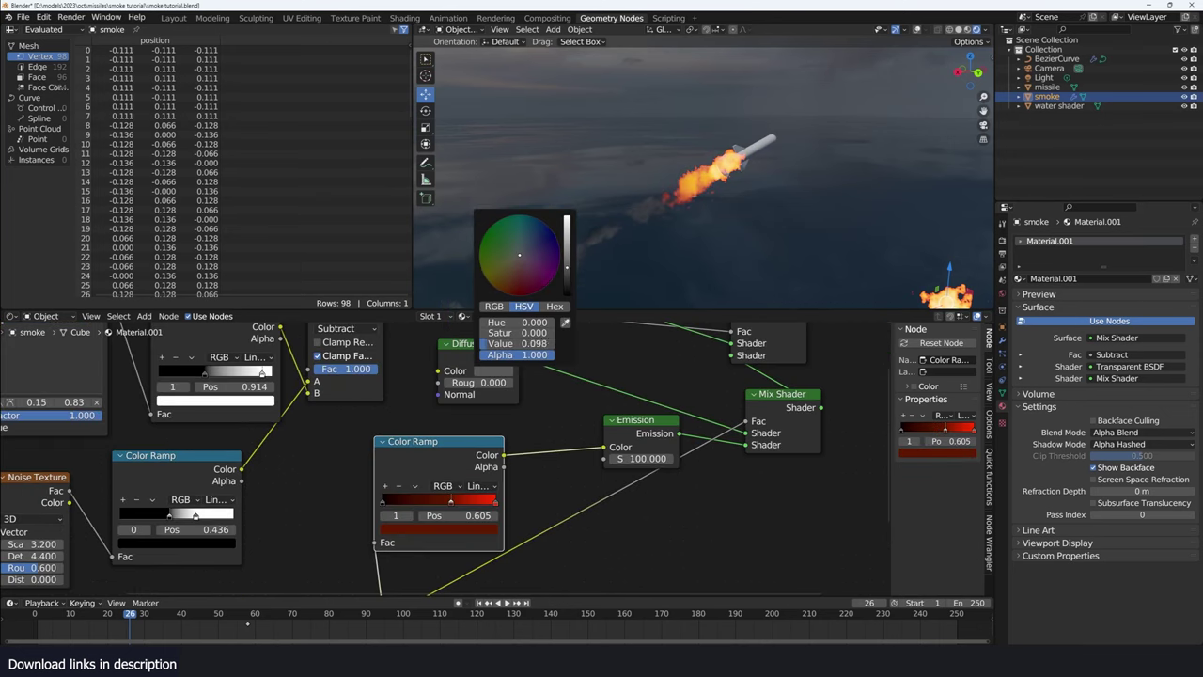
left_click_drag(567, 265, 566, 253)
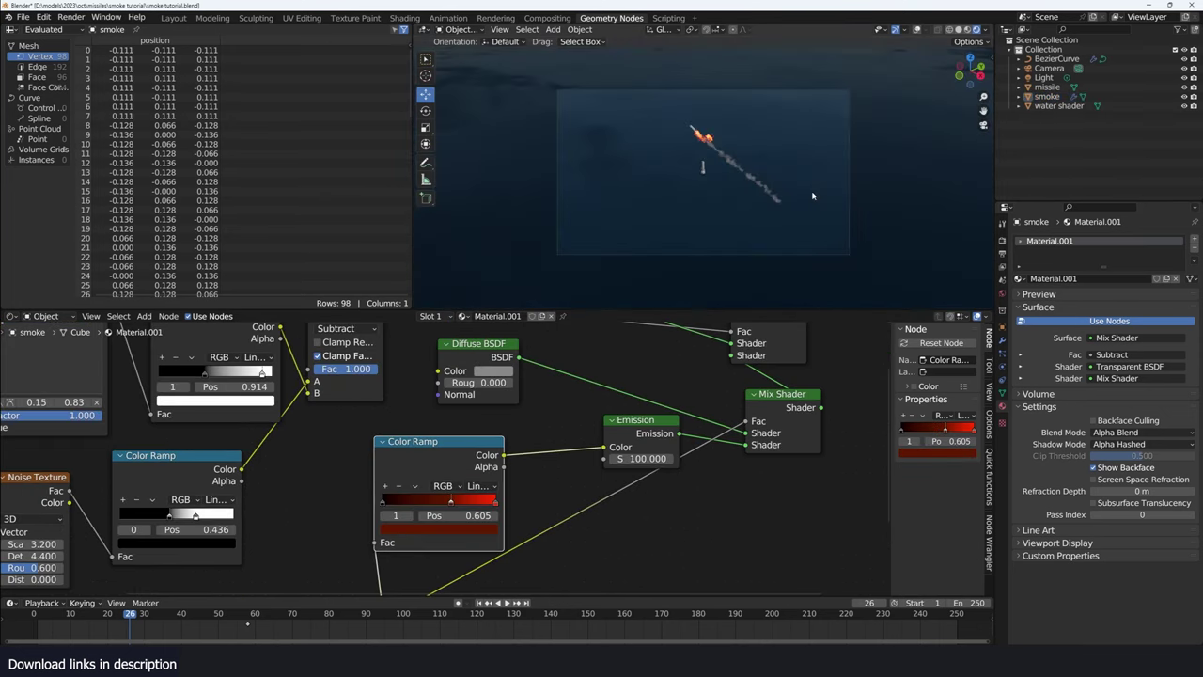
Select BezierCurve and show its tree in the lower Geometry Node Editor, framed with Home
scroll(343, 504, "down", 1)
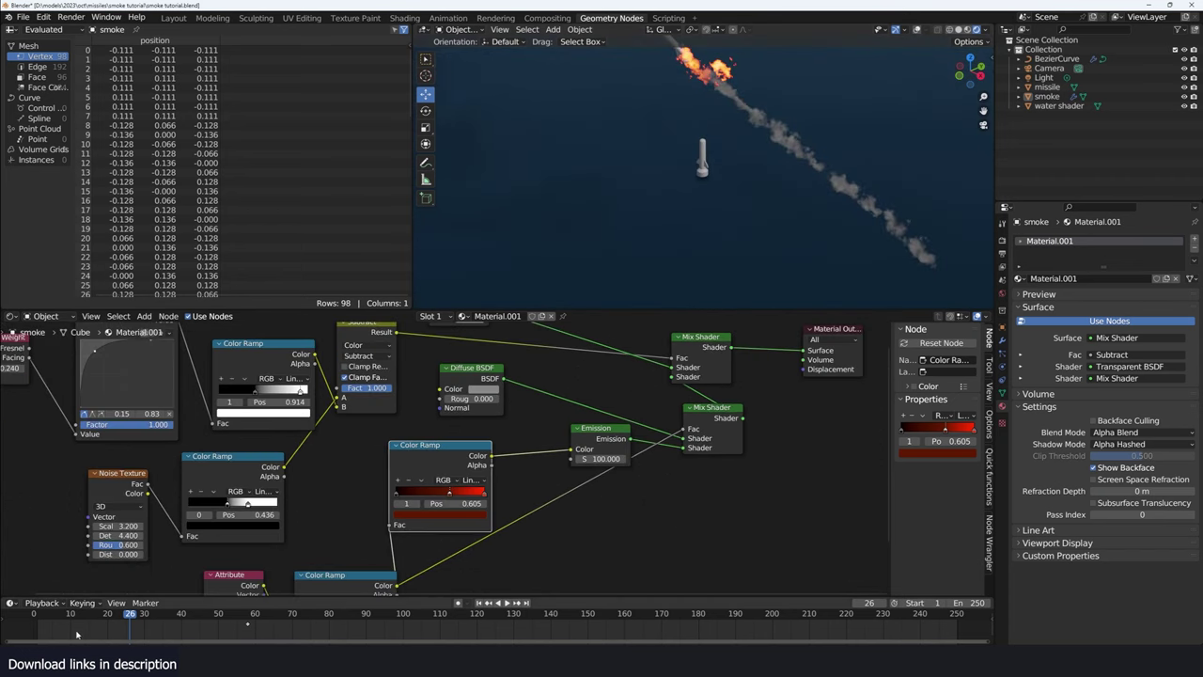
left_click(759, 146)
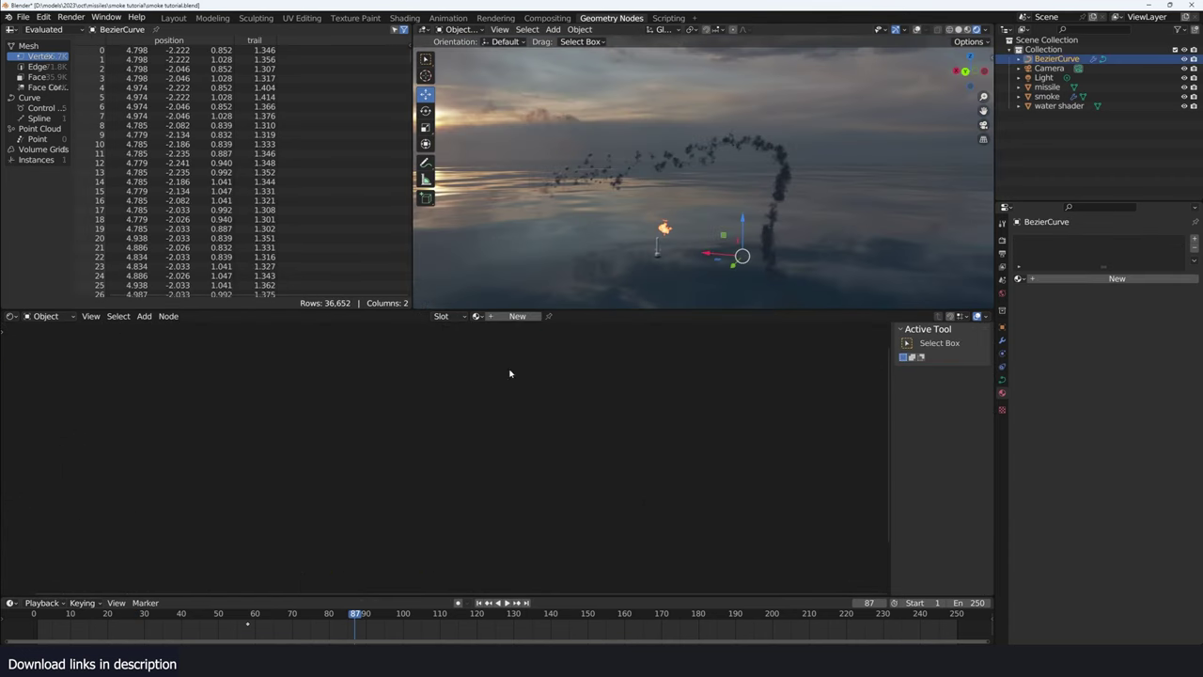
left_click(13, 316)
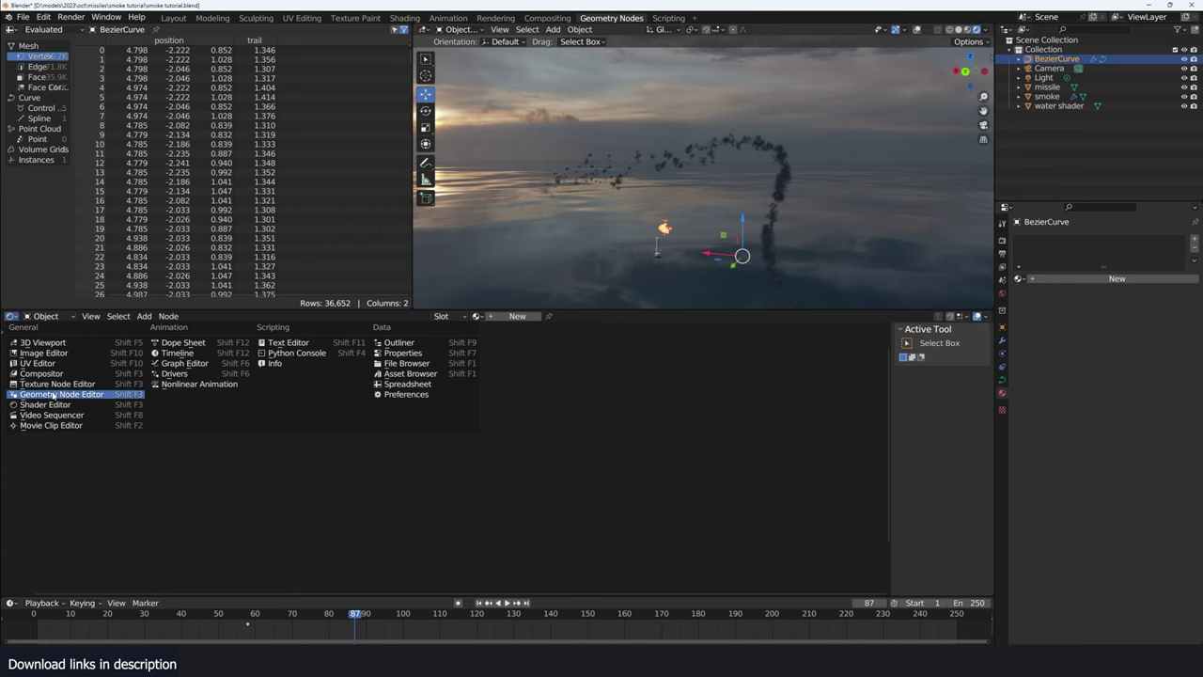
left_click(47, 441)
key("Home")
Review the Store Named Attribute, instancing, Map Range and Float Curve nodes, and move Random Value down-left
scroll(476, 423, "up", 2)
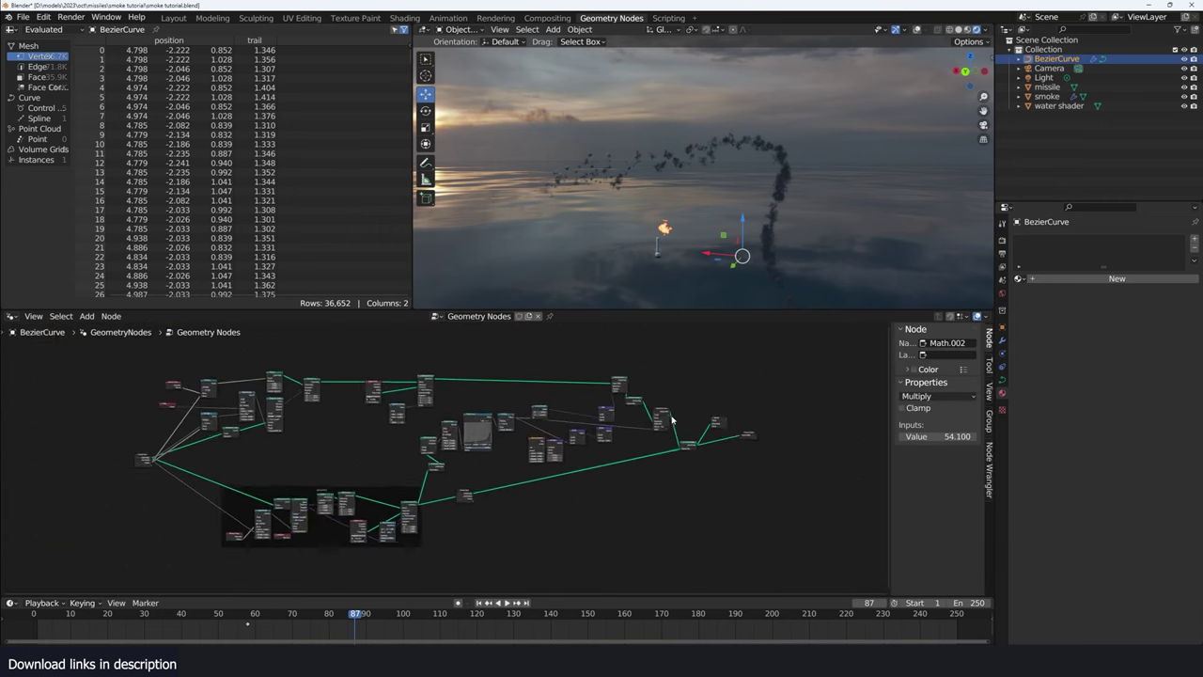
scroll(322, 418, "up", 3)
middle_click_drag(323, 418, 477, 534)
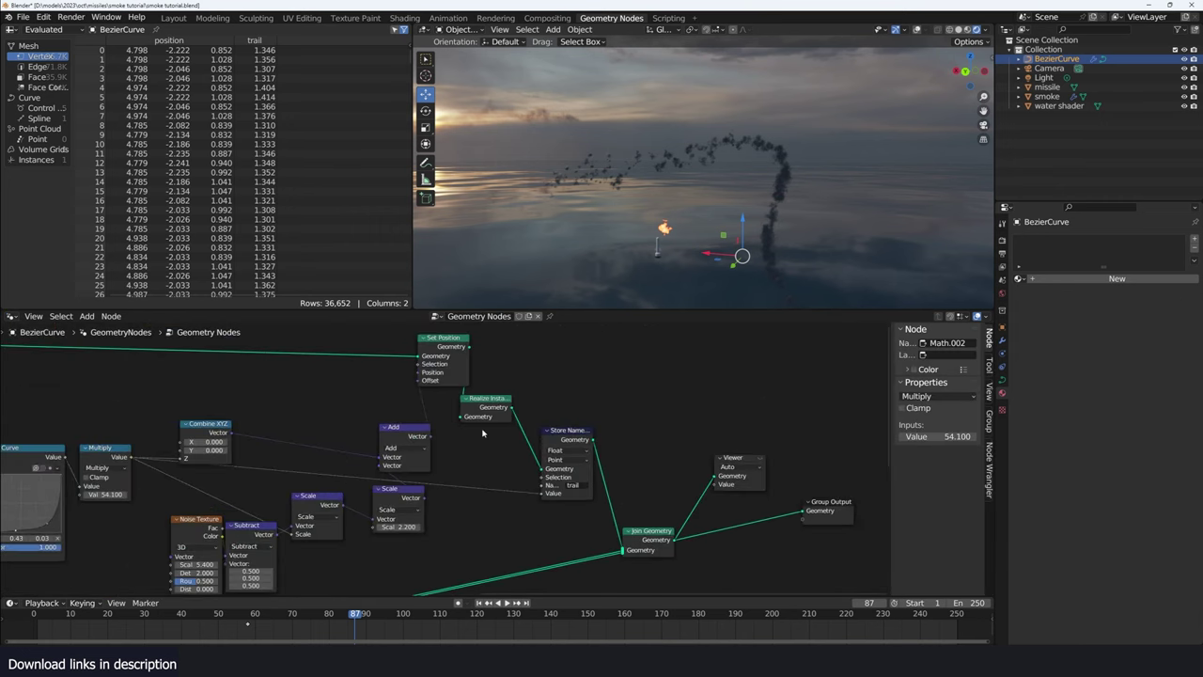
middle_click_drag(482, 433, 379, 487)
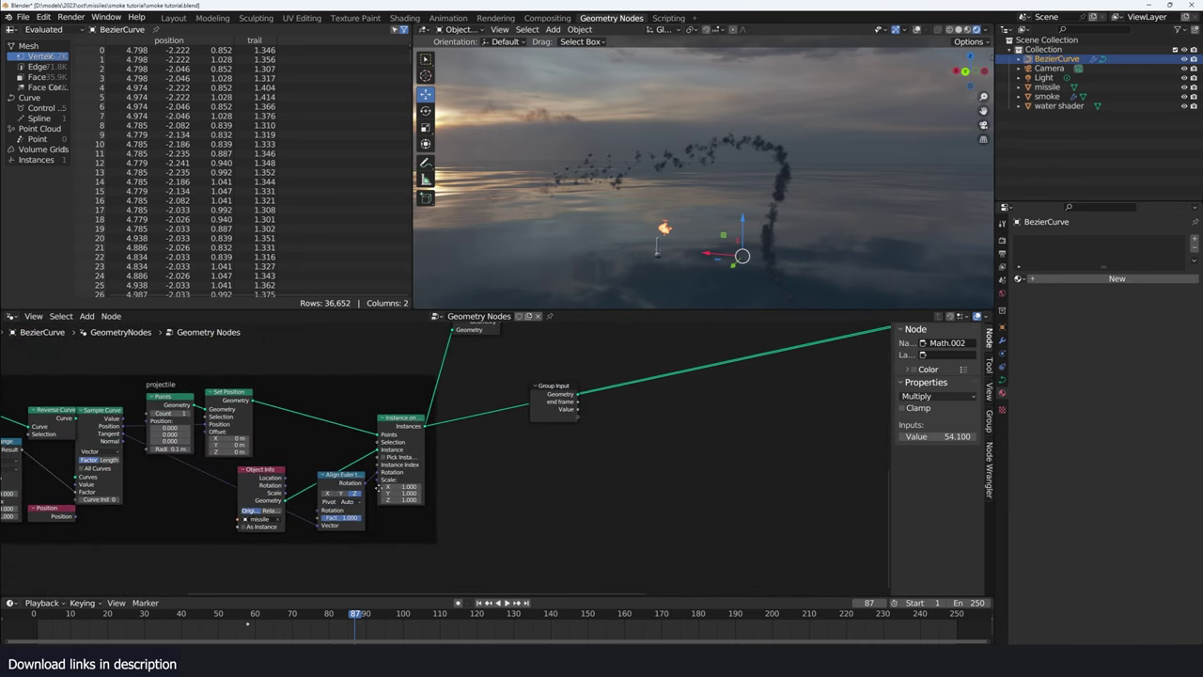
scroll(376, 484, "down", 2)
middle_click_drag(377, 484, 489, 404)
scroll(423, 459, "up", 2)
scroll(480, 425, "up", 1)
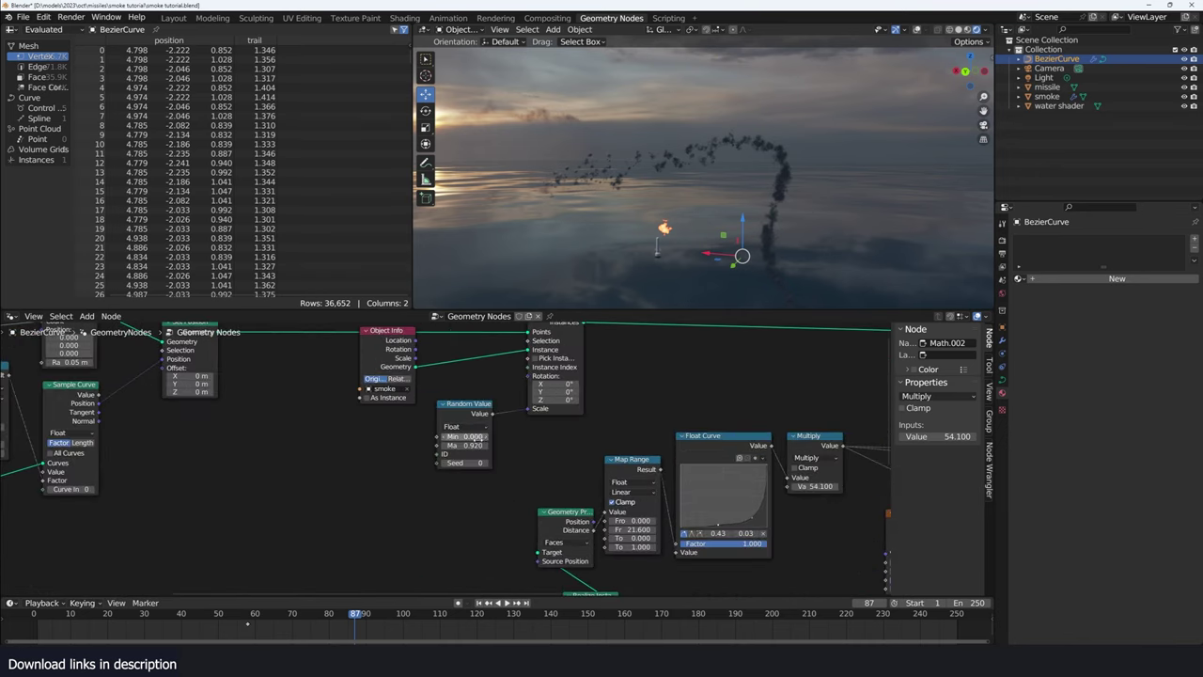
left_click_drag(467, 420, 386, 445)
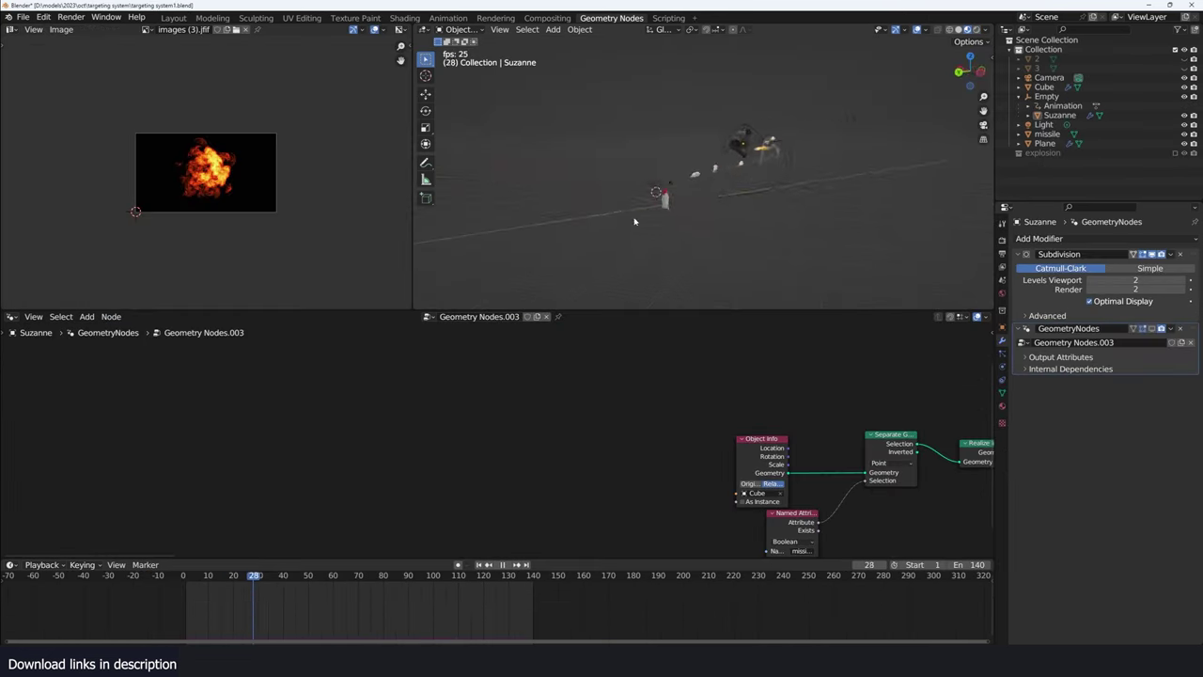
Orbit the viewport closer to the missiles and their glowing trails
mouse_move(634, 221)
middle_mouse_down()
mouse_move(533, 188)
mouse_move(604, 201)
mouse_move(760, 153)
mouse_move(830, 172)
mouse_move(558, 155)
mouse_move(792, 156)
mouse_move(692, 175)
mouse_move(719, 194)
mouse_move(702, 186)
mouse_move(671, 223)
mouse_move(640, 190)
mouse_move(580, 193)
mouse_move(528, 160)
mouse_move(720, 196)
mouse_move(953, 168)
mouse_move(814, 161)
mouse_move(668, 182)
mouse_move(758, 167)
mouse_move(798, 105)
middle_mouse_up()
left_click(803, 166)
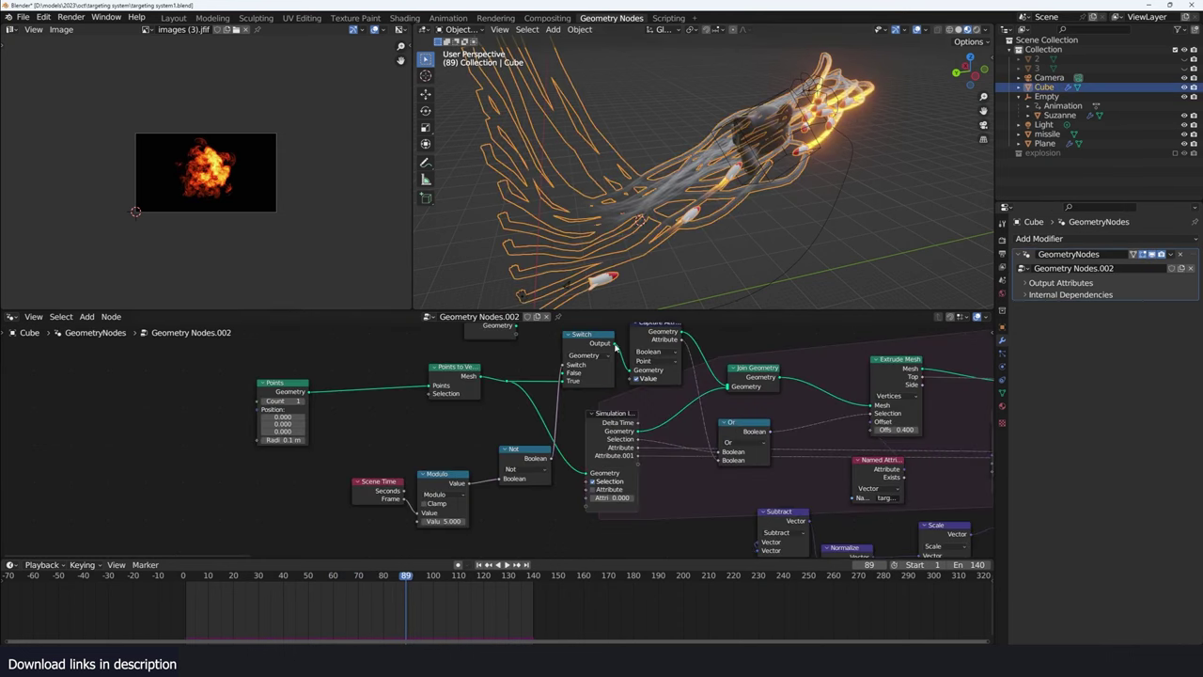
left_click(781, 176)
key("space")
key("g")
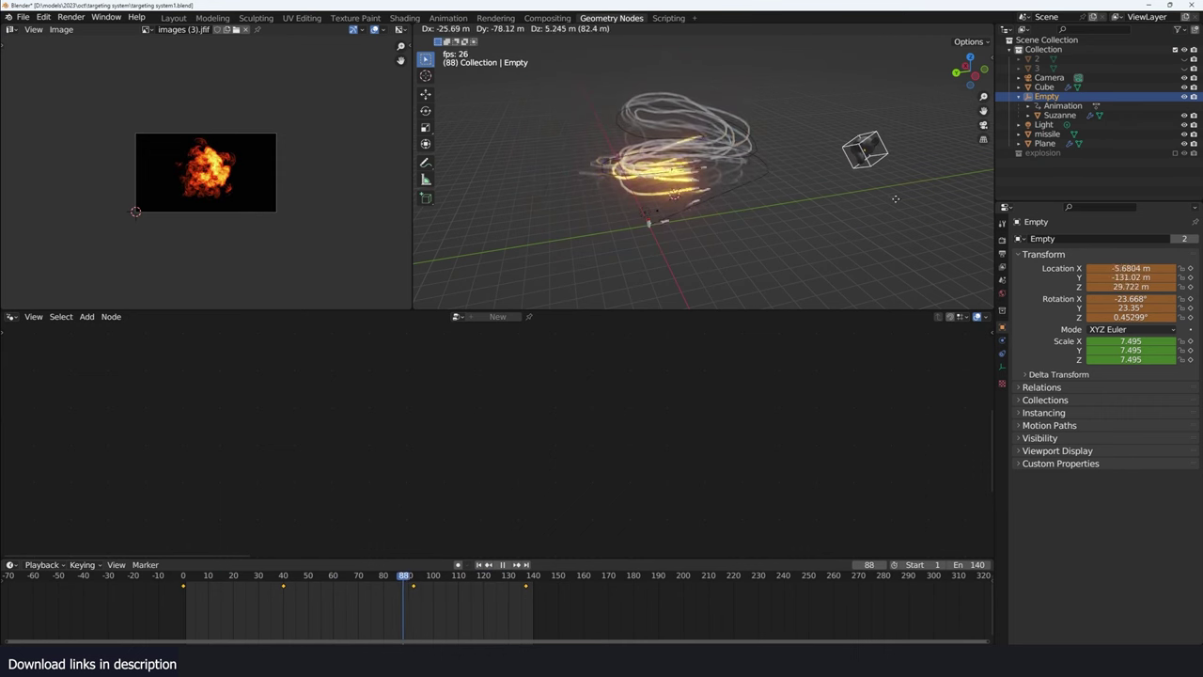
right_click(896, 209)
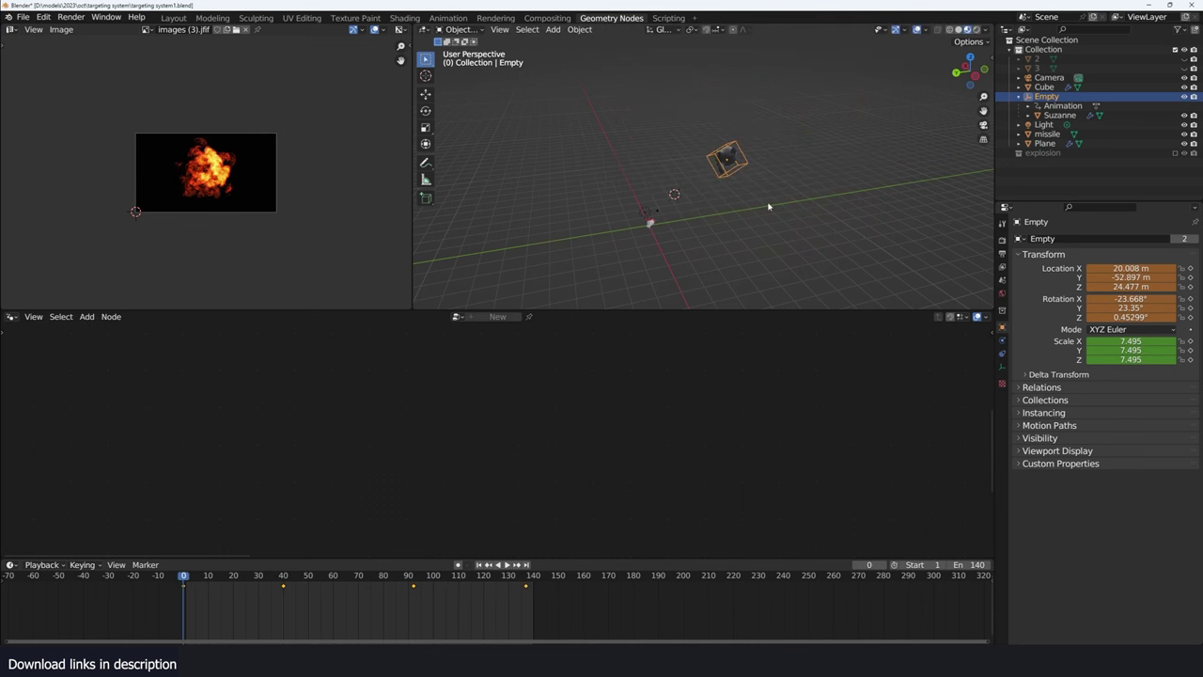